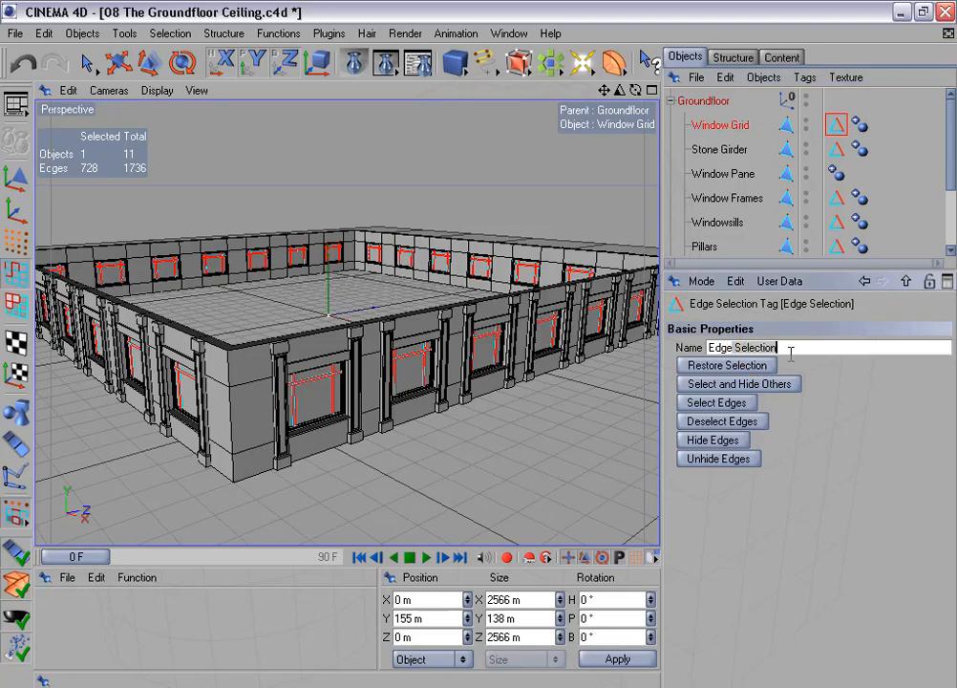
Name the Window Grid's edge selection tag "Edges for beveling" and collapse the Groundfloor group
text(s for beveling)
key(Return)
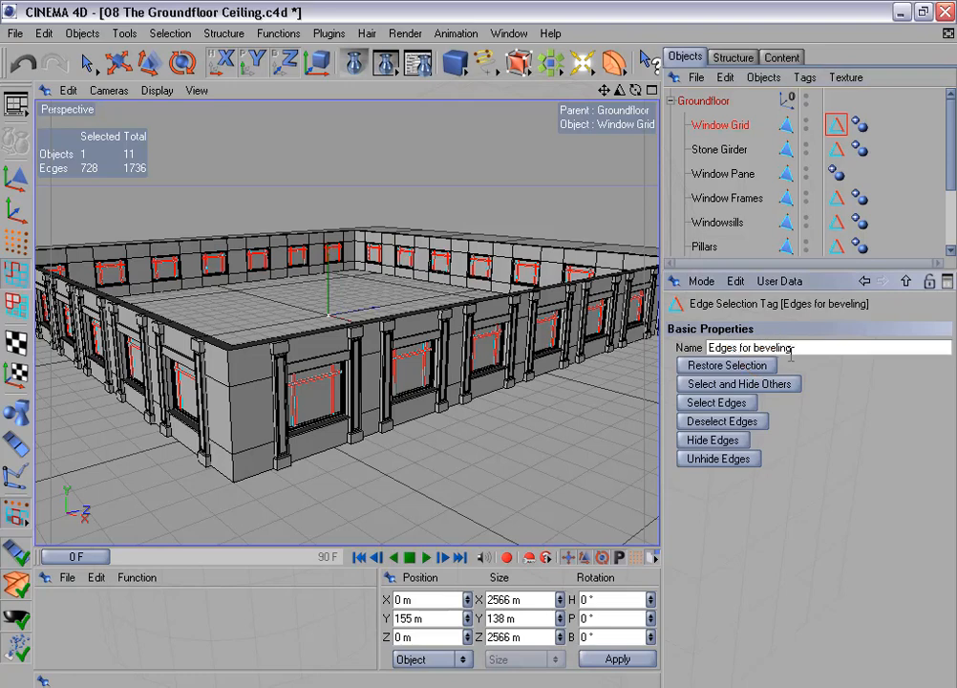
click(671, 101)
Add a cube to the scene and set its X and Z sizes to 2628 m
drag(455, 61, 485, 84)
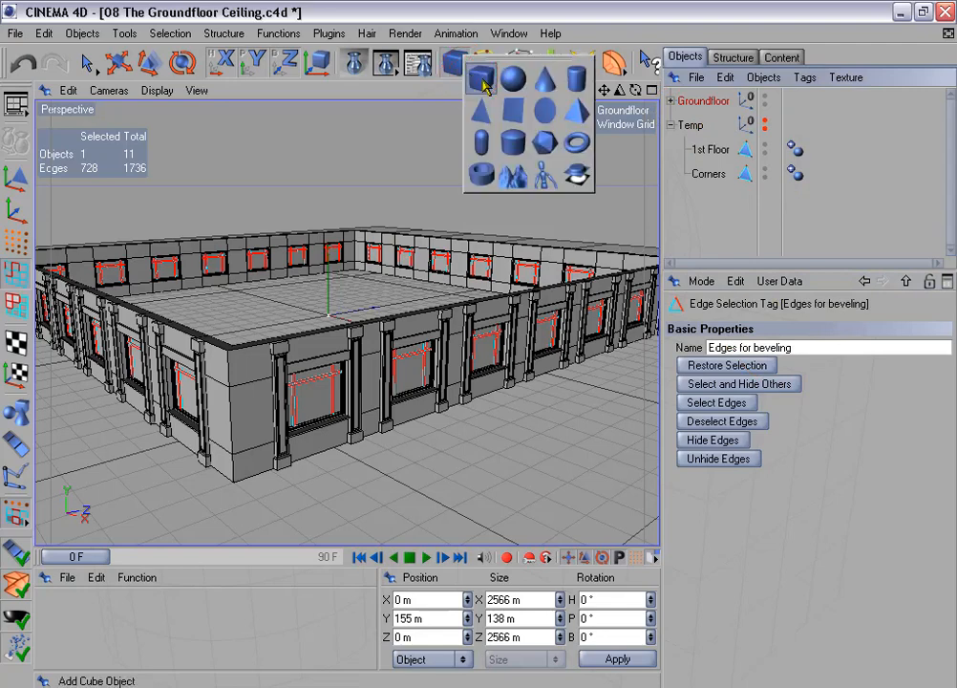
click(483, 82)
alt+drag(511, 249, 512, 294)
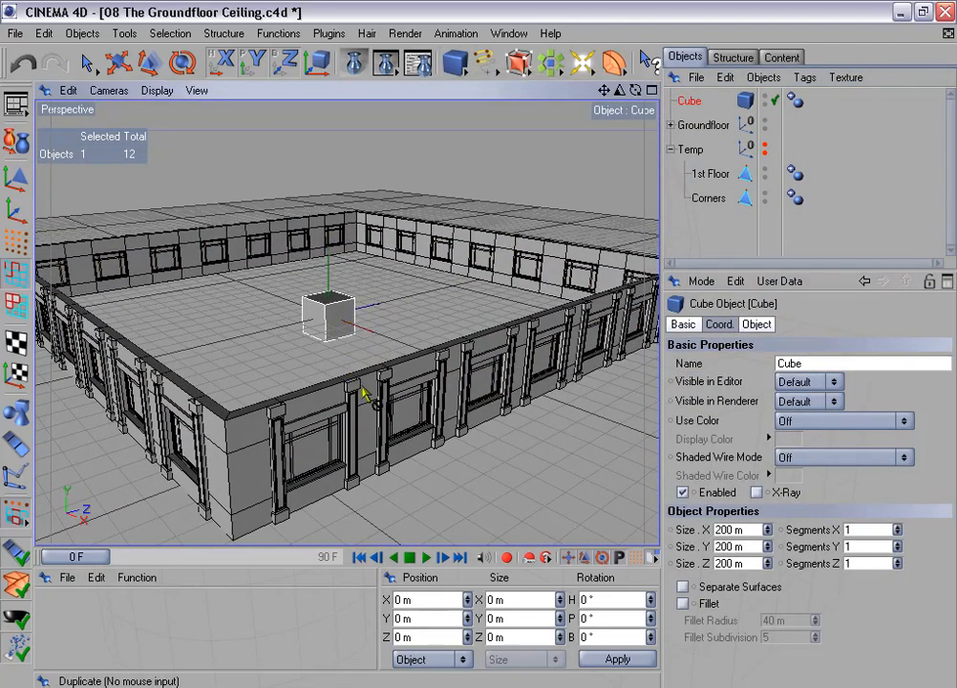
click(754, 324)
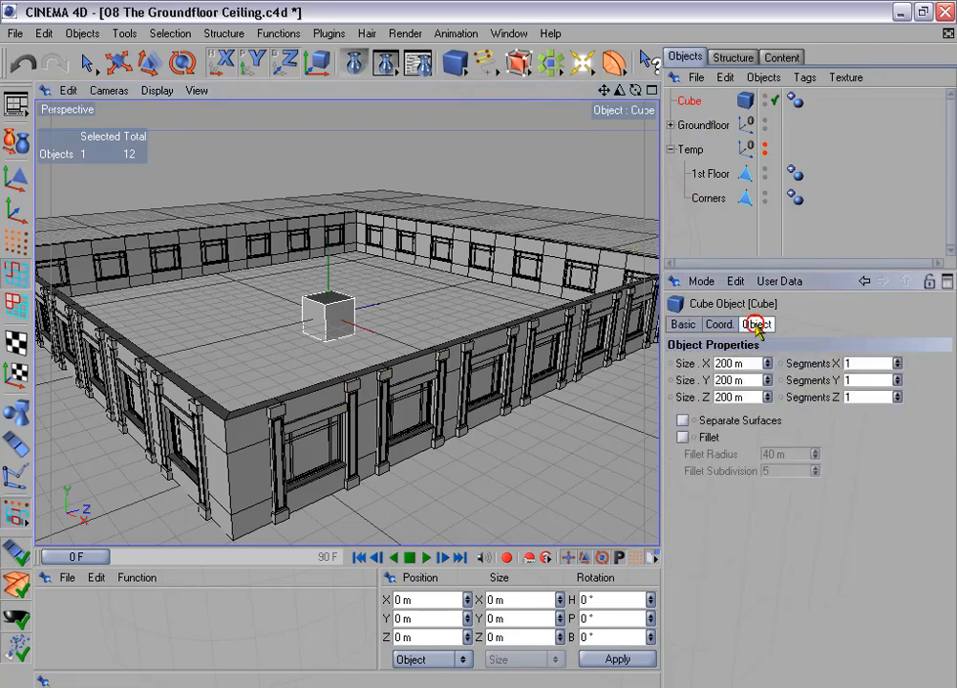
text(2)
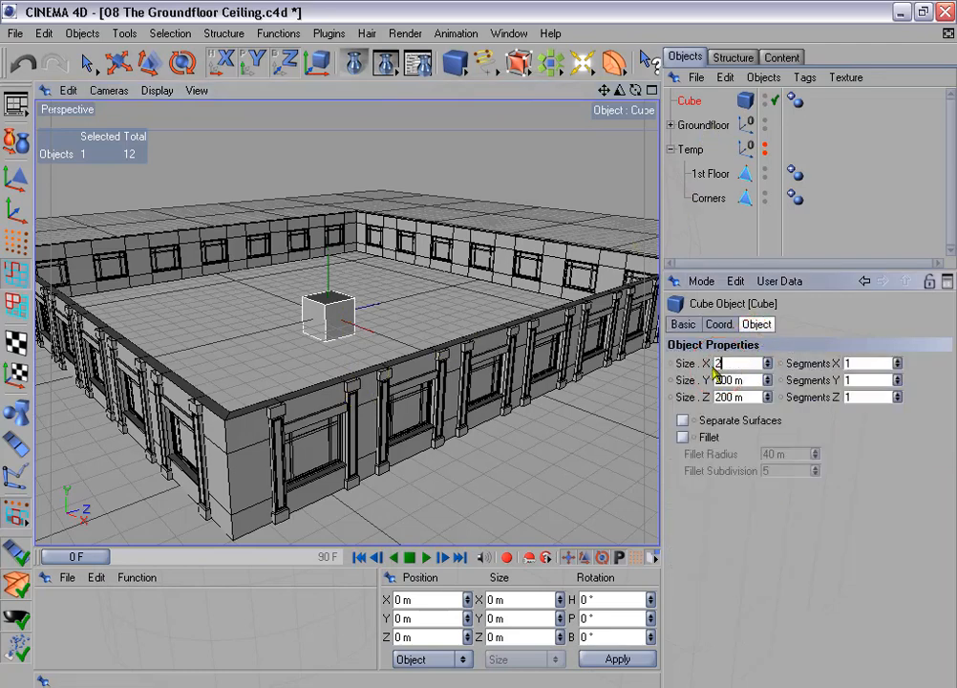
key(Tab)
key(Tab)
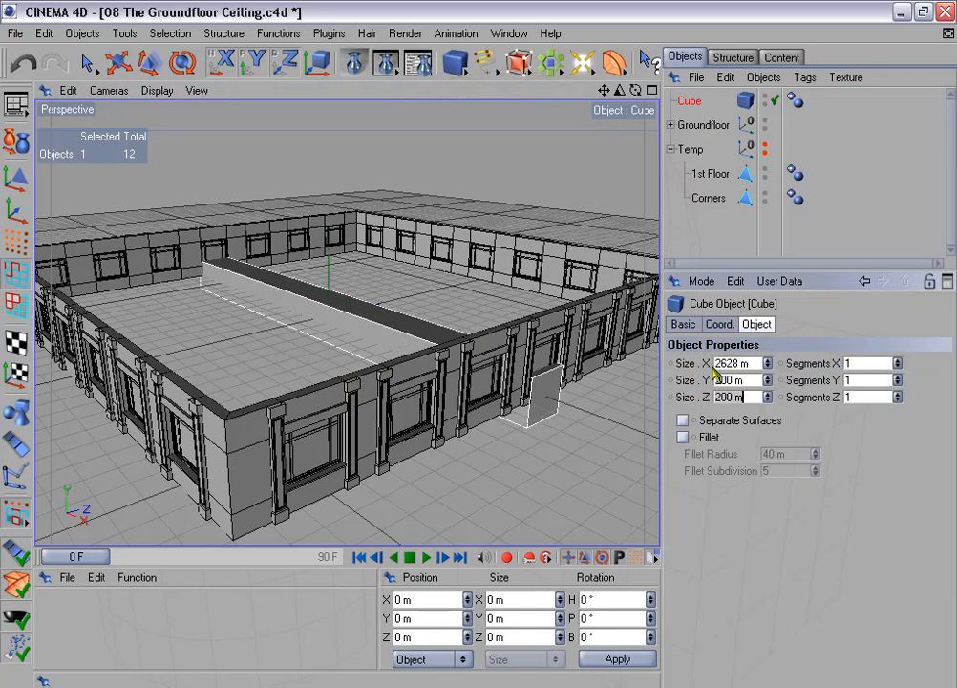
text(28)
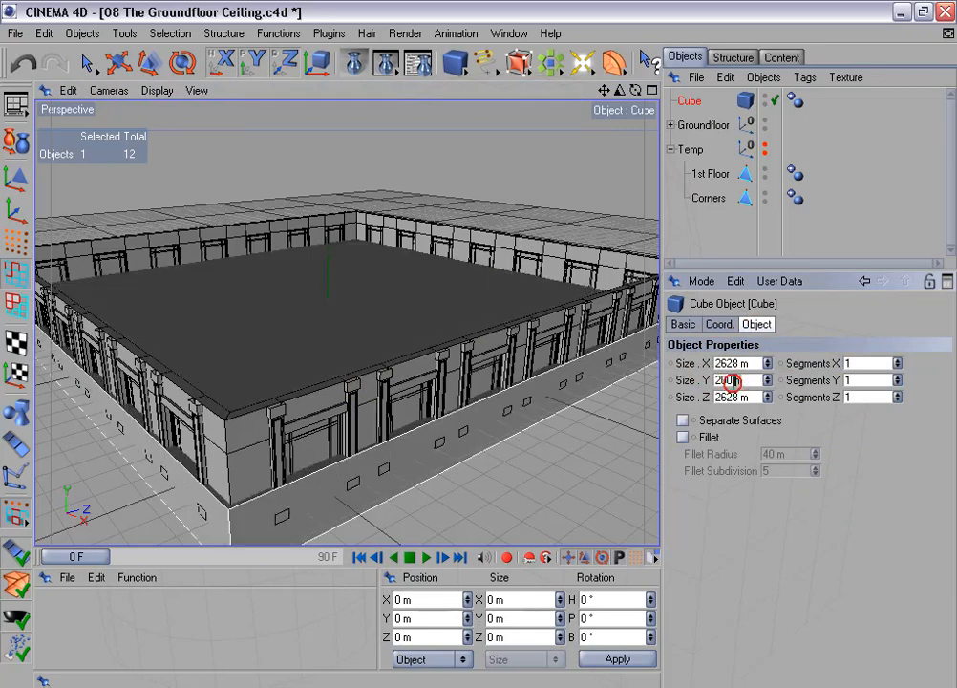
Set the cube's Y size to 42 m and its Y segments to 3
drag(734, 381, 697, 382)
text(42)
click(898, 378)
click(898, 379)
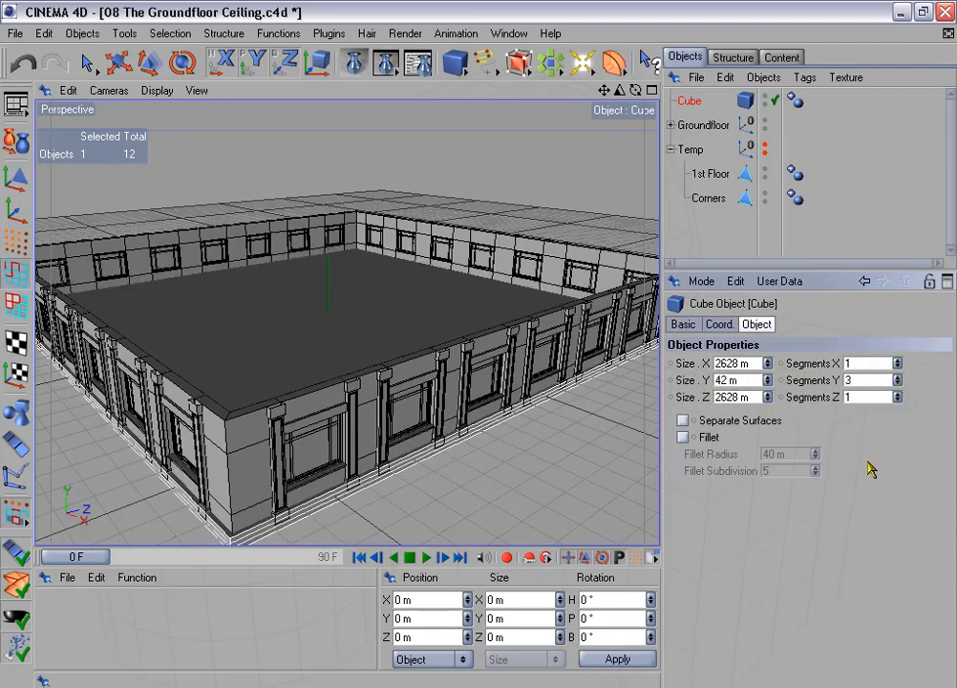
Rename the cube as "Groundfloor Ceiling" and convert it to an editable polygon object
double_click(690, 99)
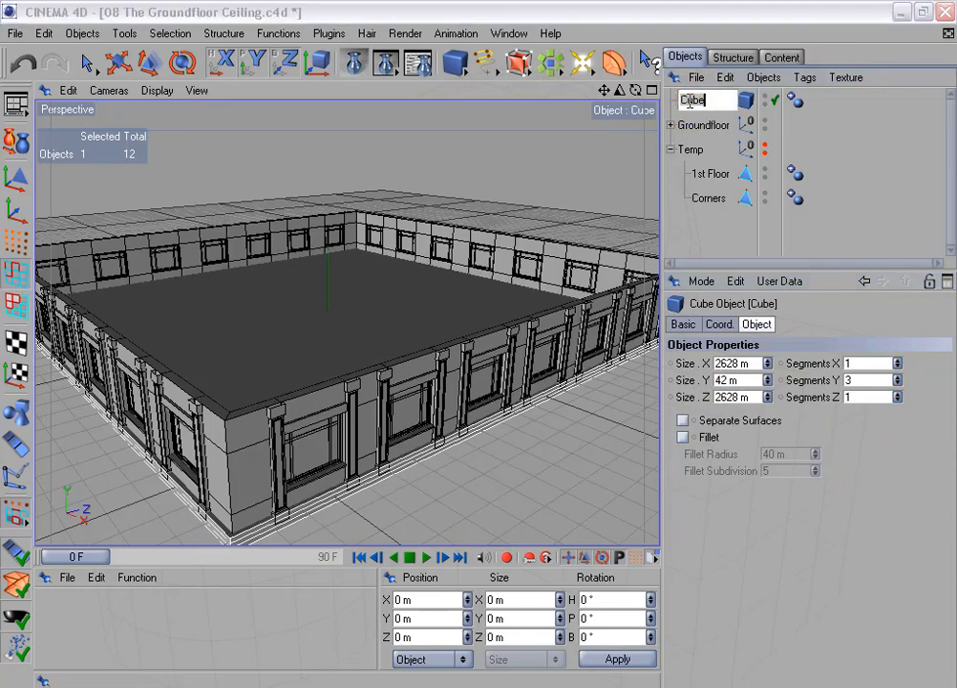
text(Groundfloor)
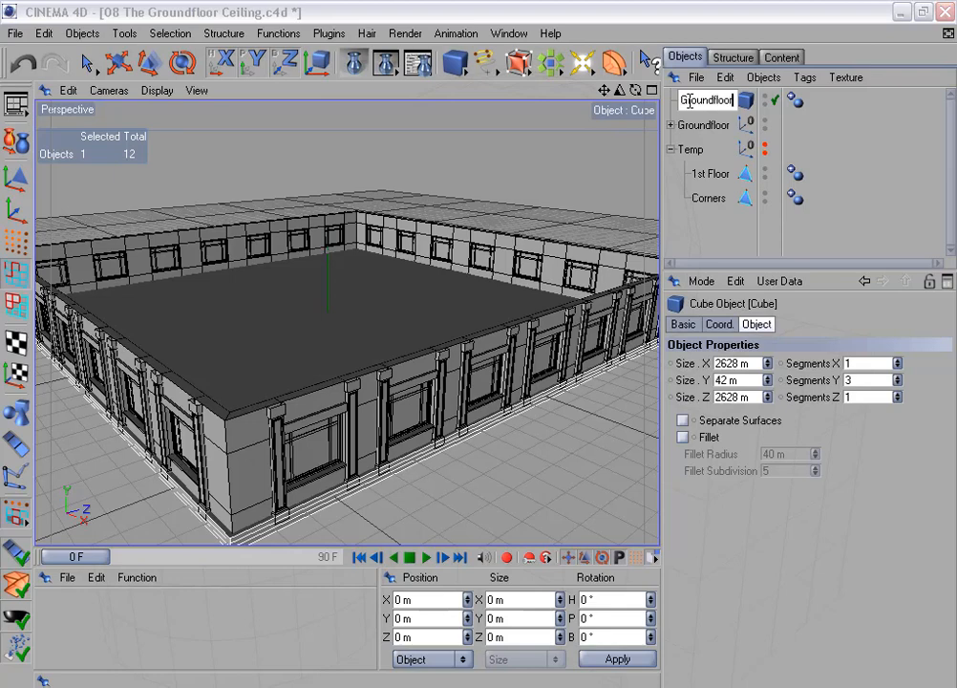
text( Ceiling)
key(Return)
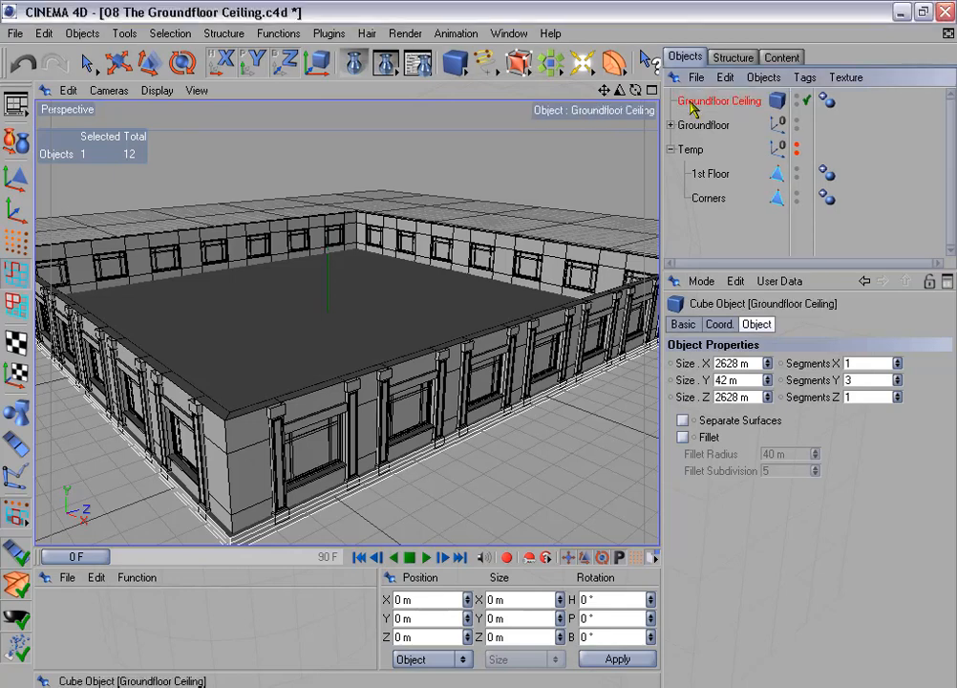
click(16, 140)
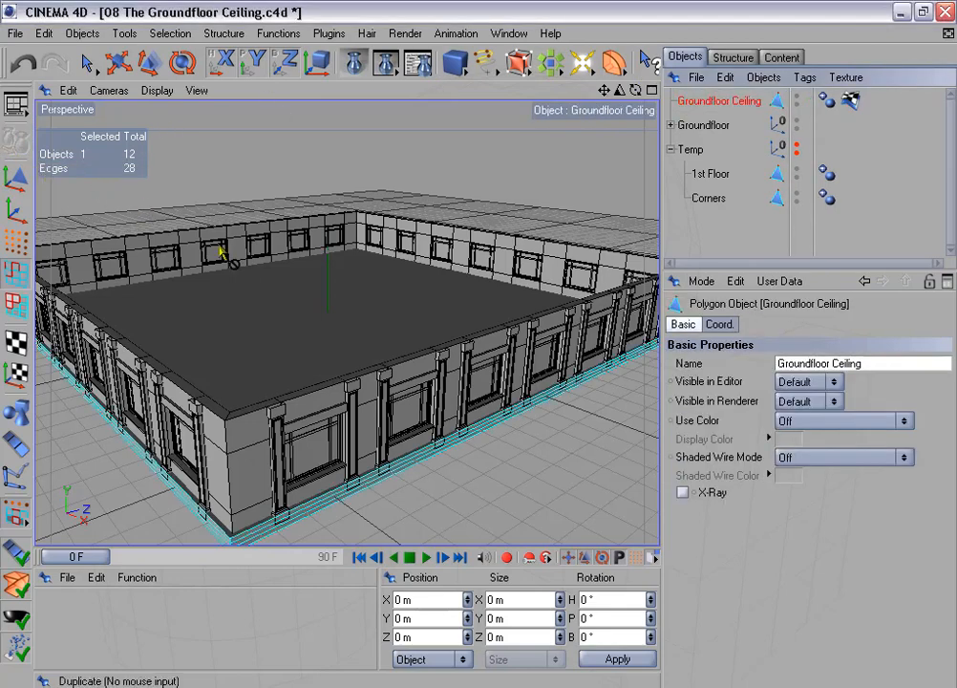
Activate object axis editing with the Move tool and set the snapping type to Snap 2.5D
alt+middle_drag(234, 251, 290, 229)
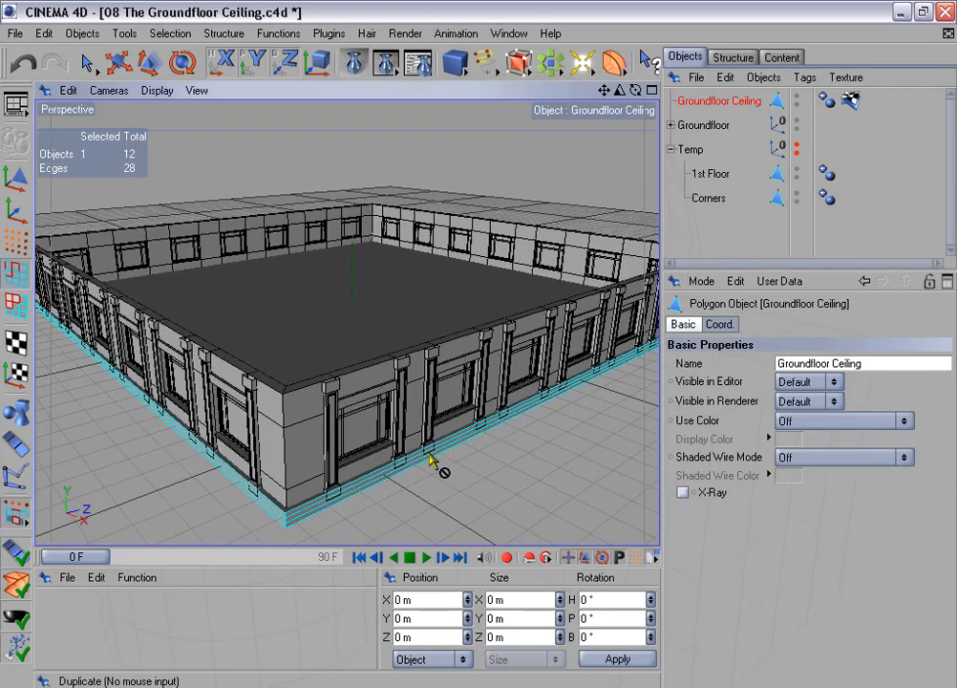
click(17, 210)
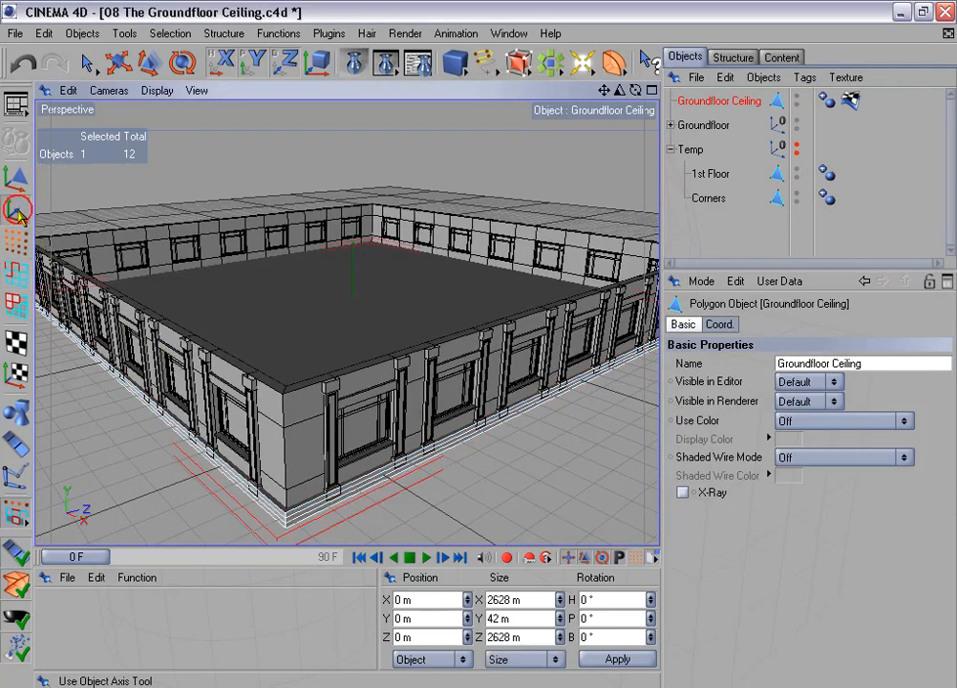
click(118, 62)
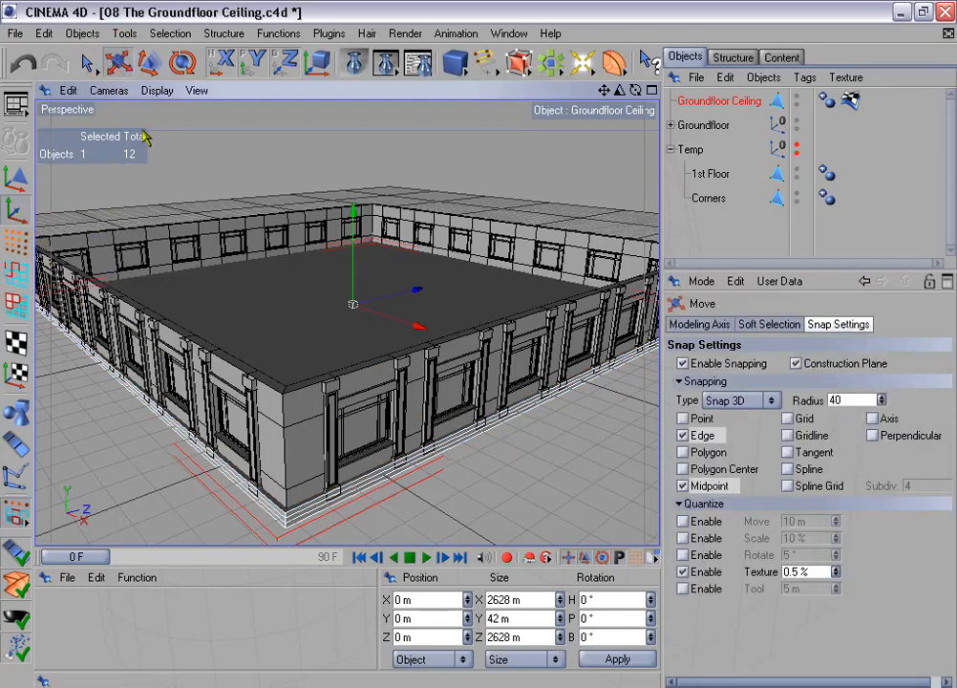
drag(659, 407, 634, 411)
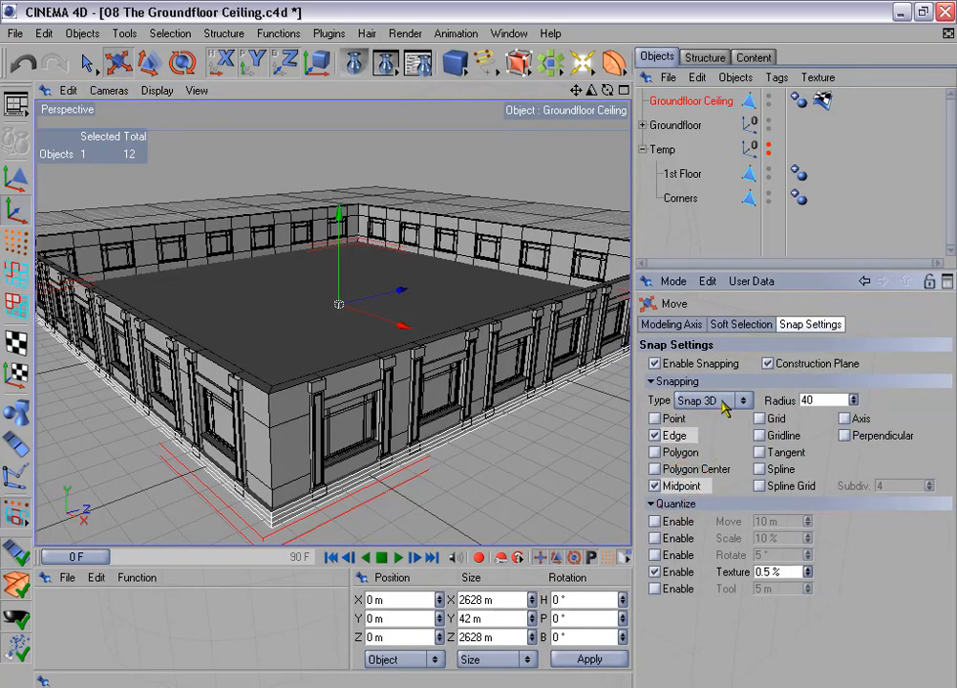
click(722, 402)
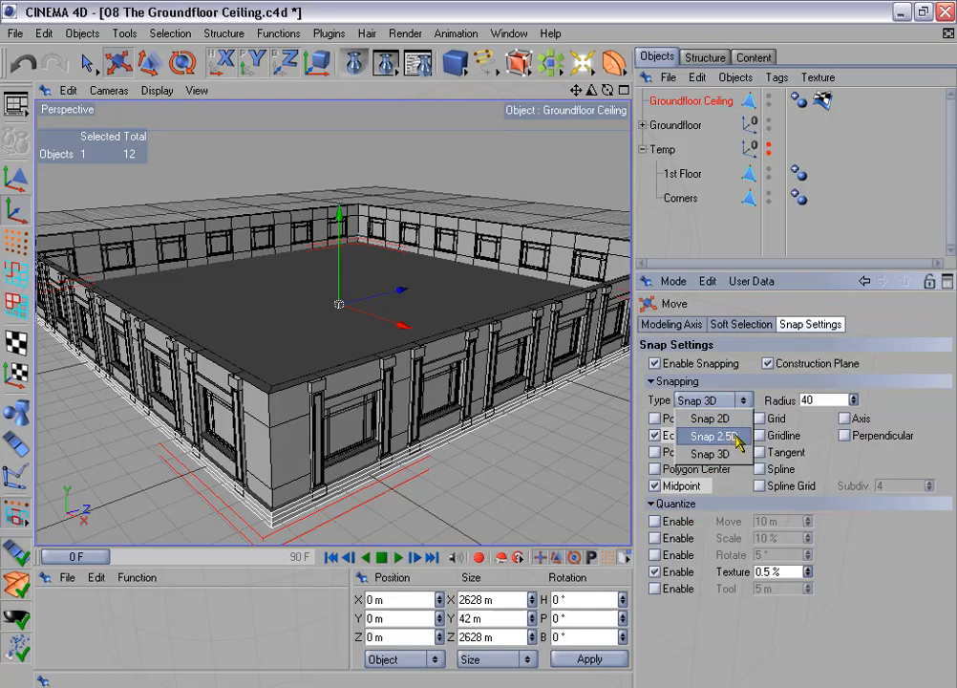
click(737, 437)
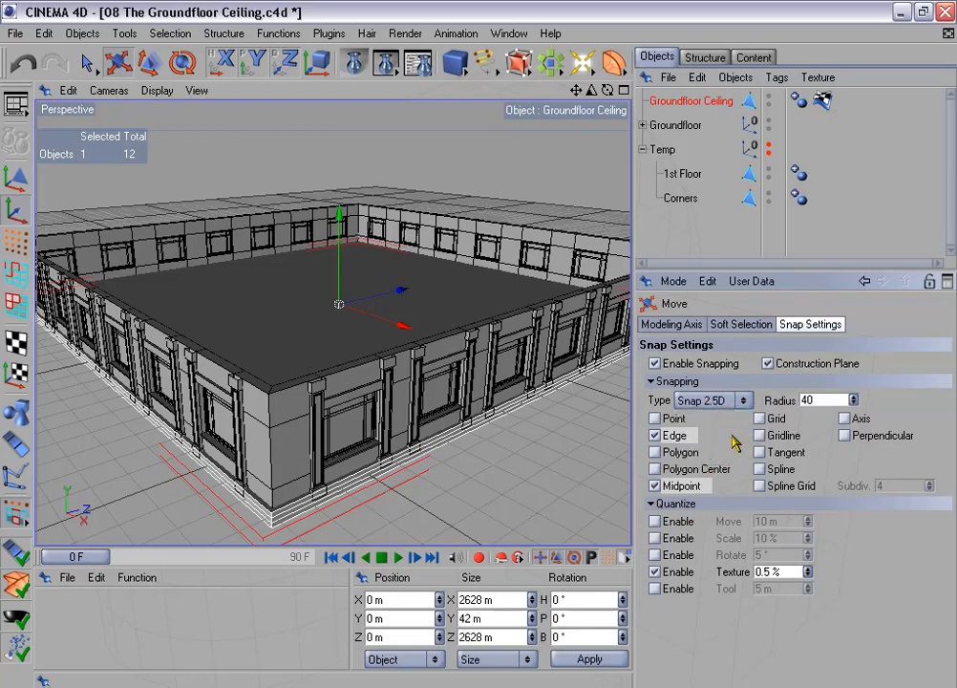
In the front view, move the ceiling's object axis down to its bottom edge, at Y -21 m
middle_click(548, 413)
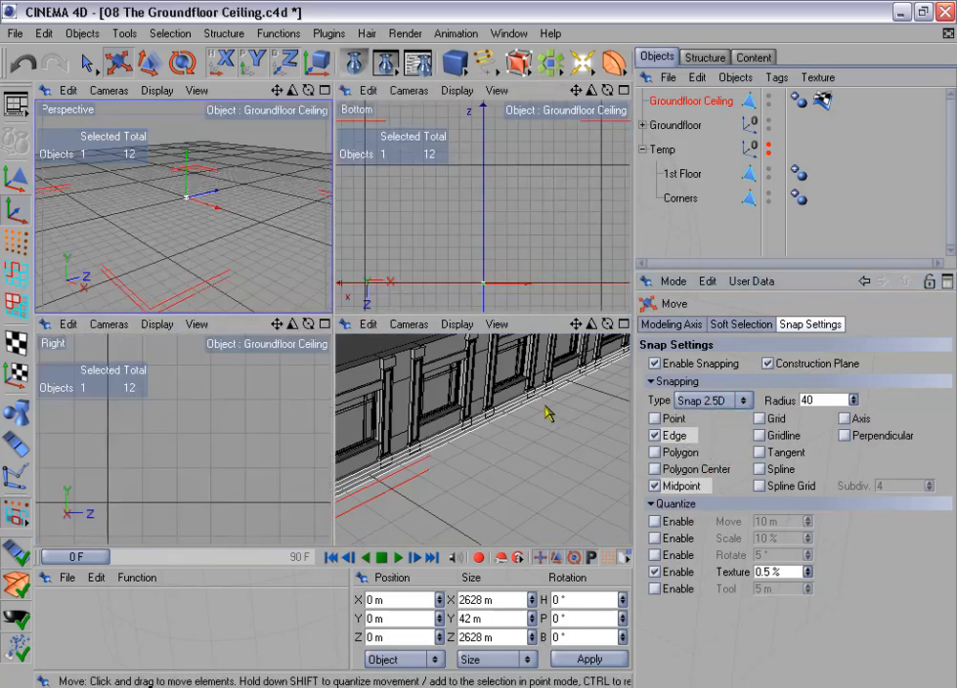
middle_click(548, 412)
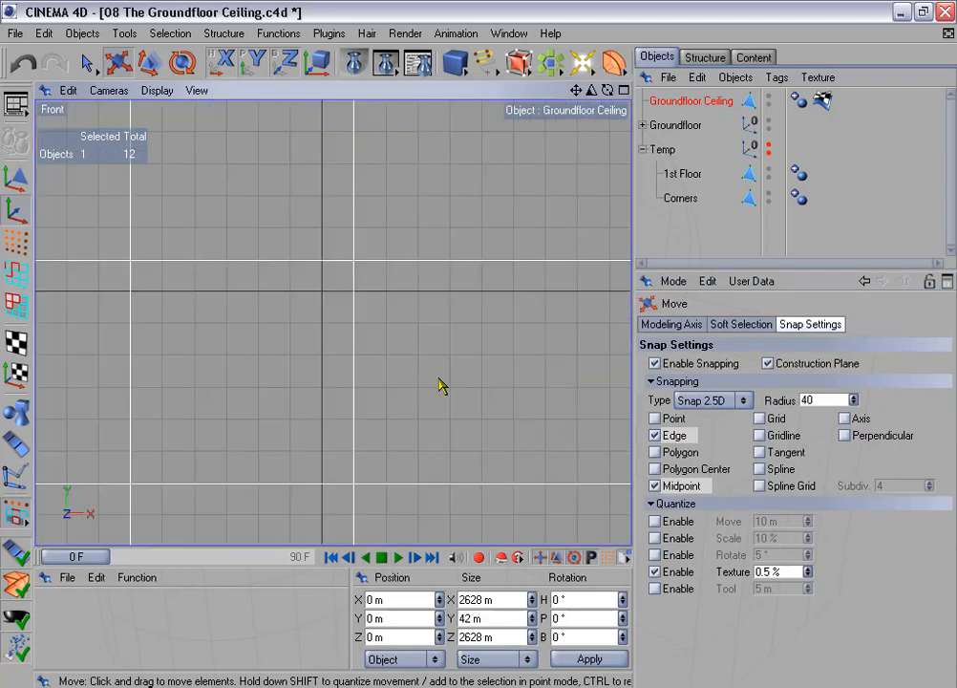
key(o)
scroll(385, 336, up, 9)
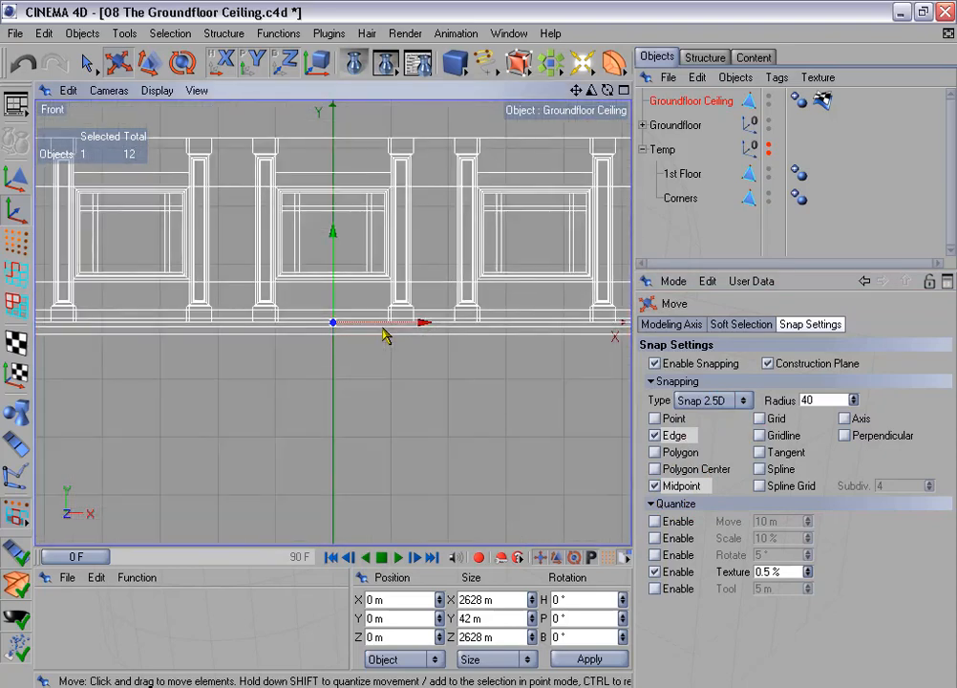
scroll(386, 335, up, 4)
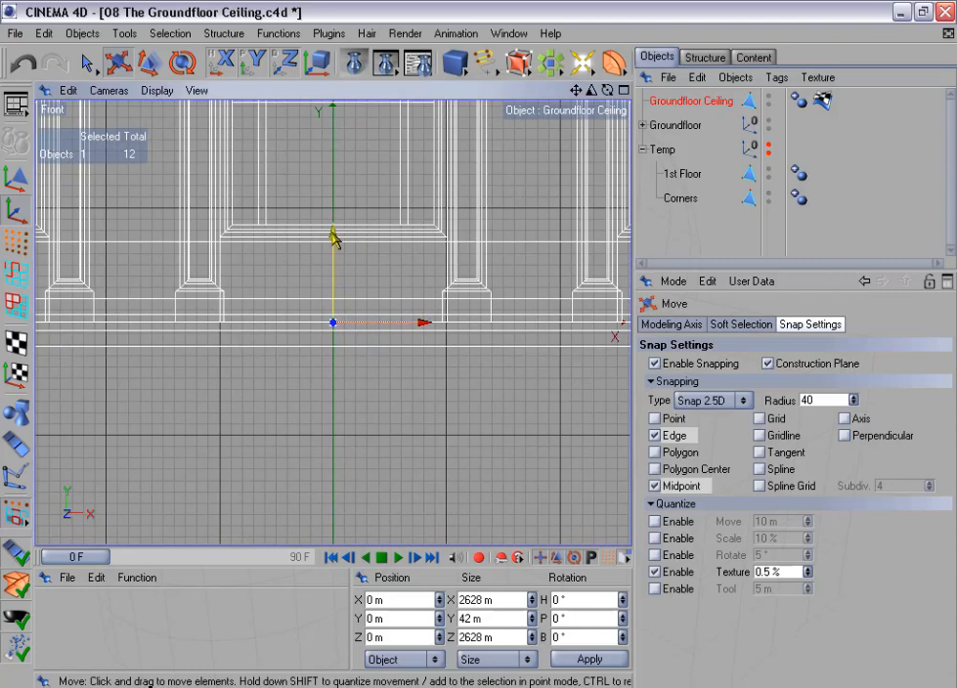
drag(334, 238, 334, 260)
scroll(366, 361, up, 1)
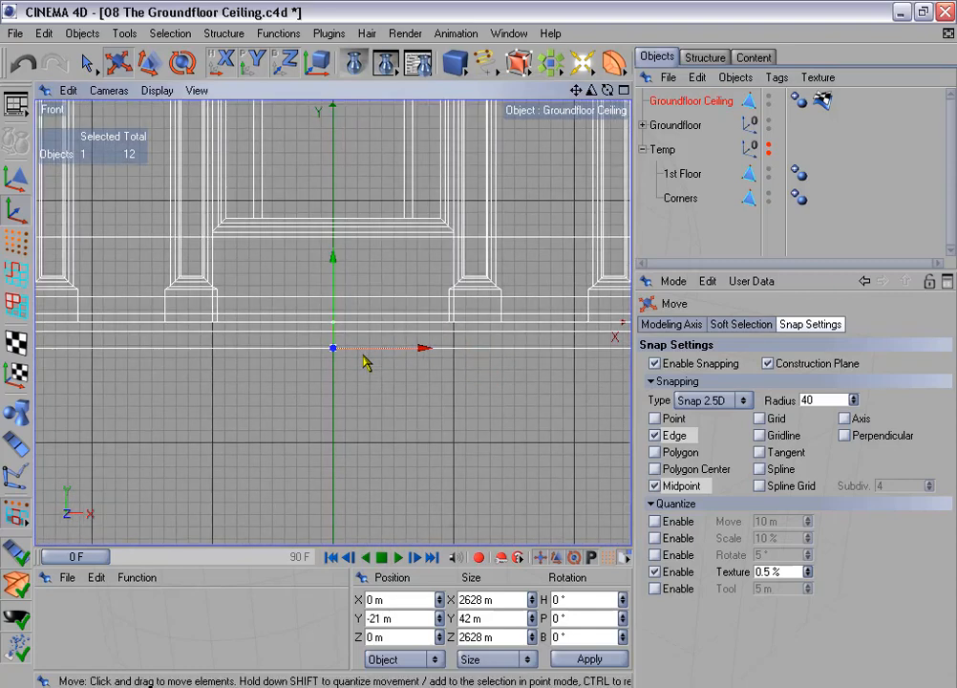
Back in object mode in the perspective view, set the Groundfloor Ceiling's Y position to 320 m
middle_click(364, 361)
middle_click(278, 280)
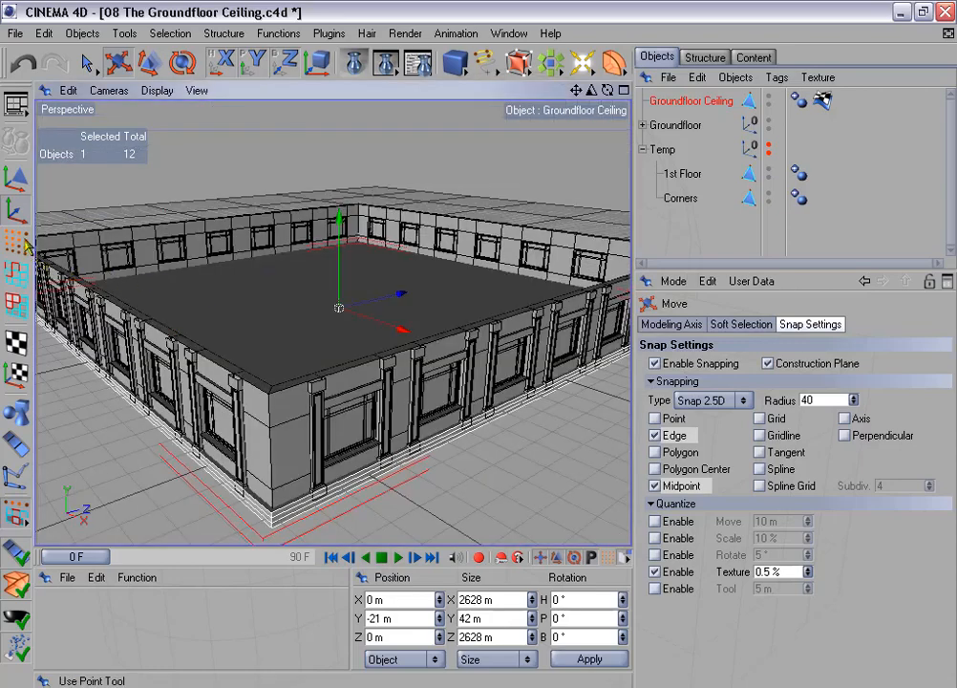
click(20, 184)
alt+middle_drag(287, 315, 317, 325)
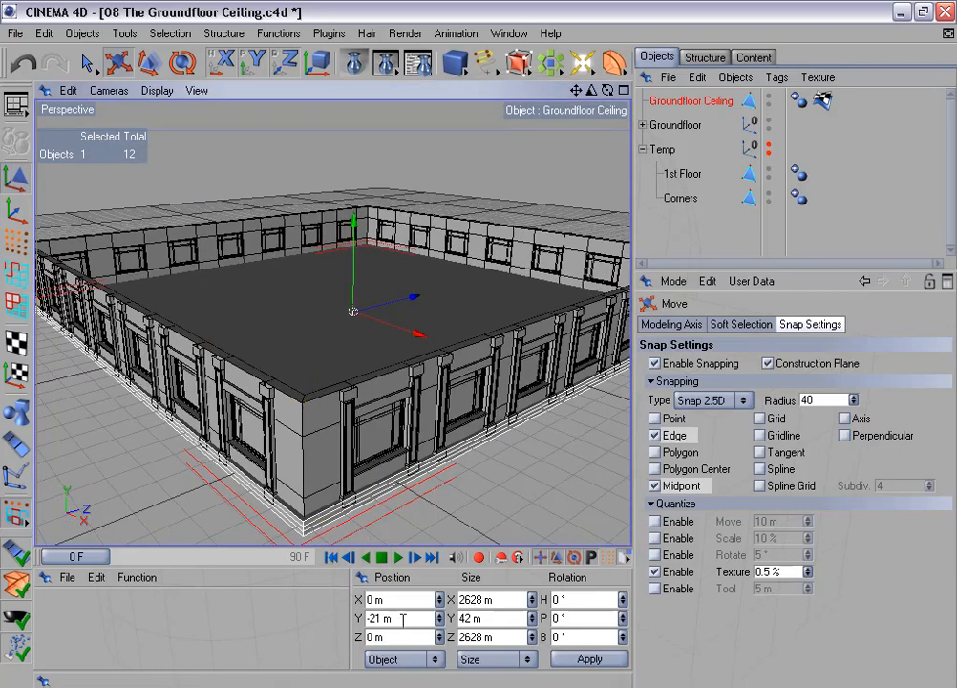
drag(401, 618, 332, 613)
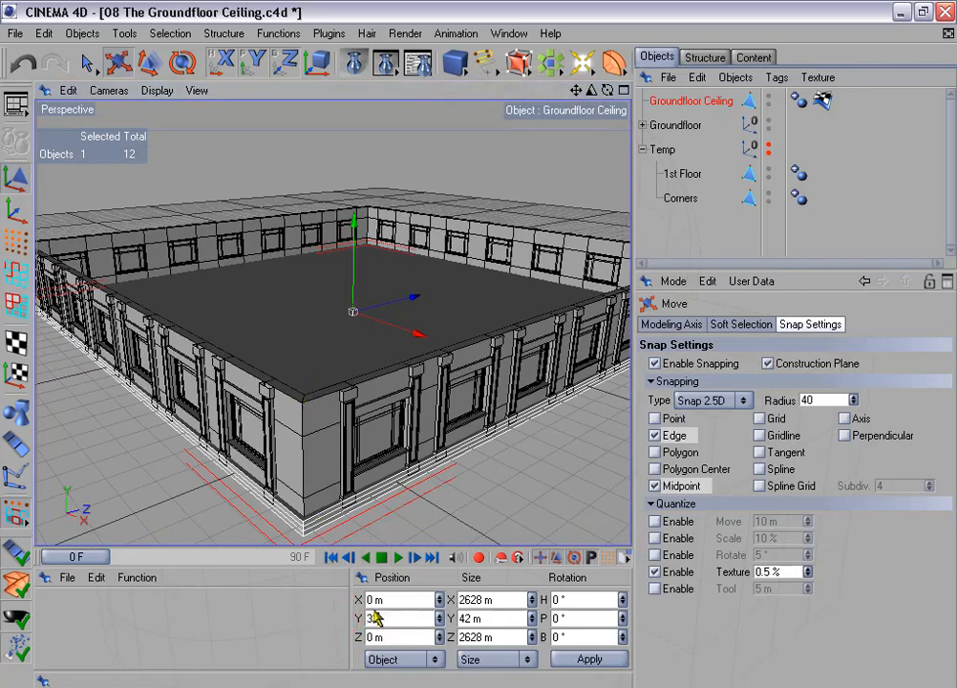
text(320)
click(590, 660)
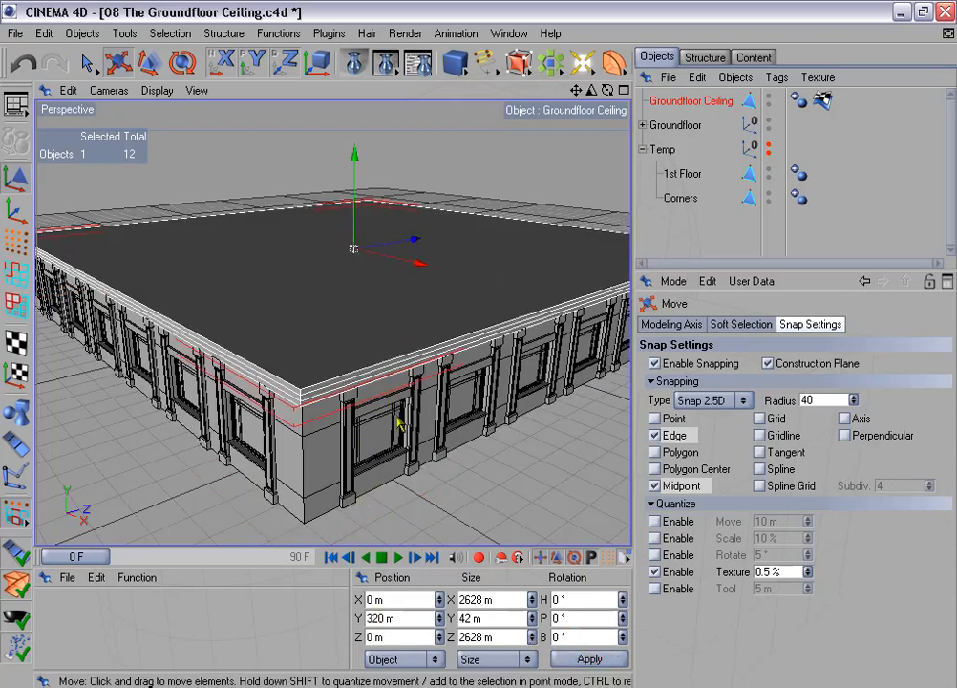
Loop-select the upper and middle polygon rows around the sides of the Groundfloor Ceiling
alt+drag(517, 278, 509, 235)
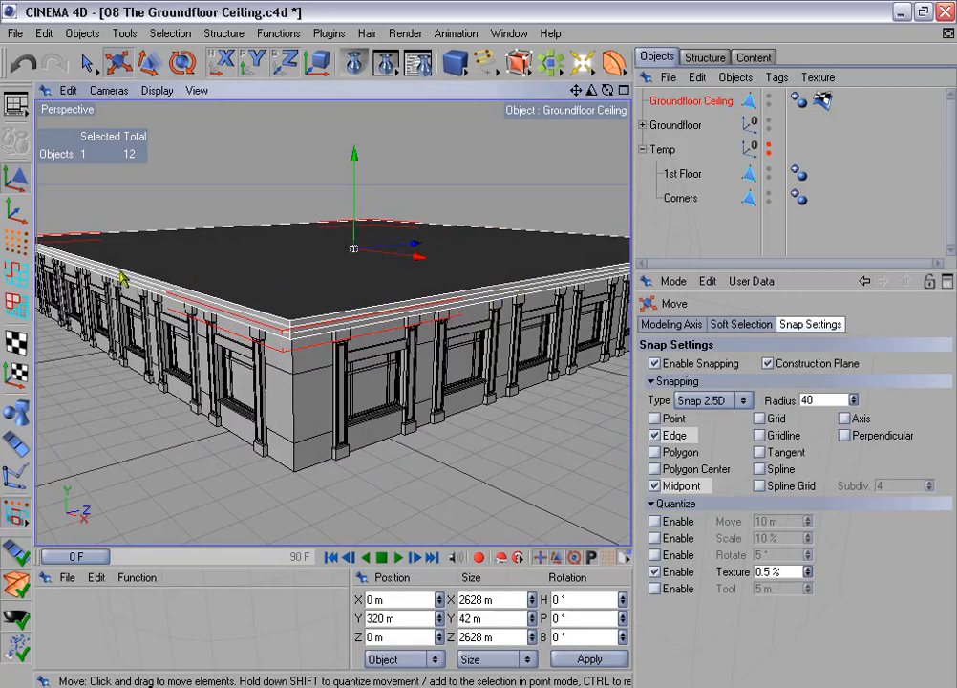
click(16, 305)
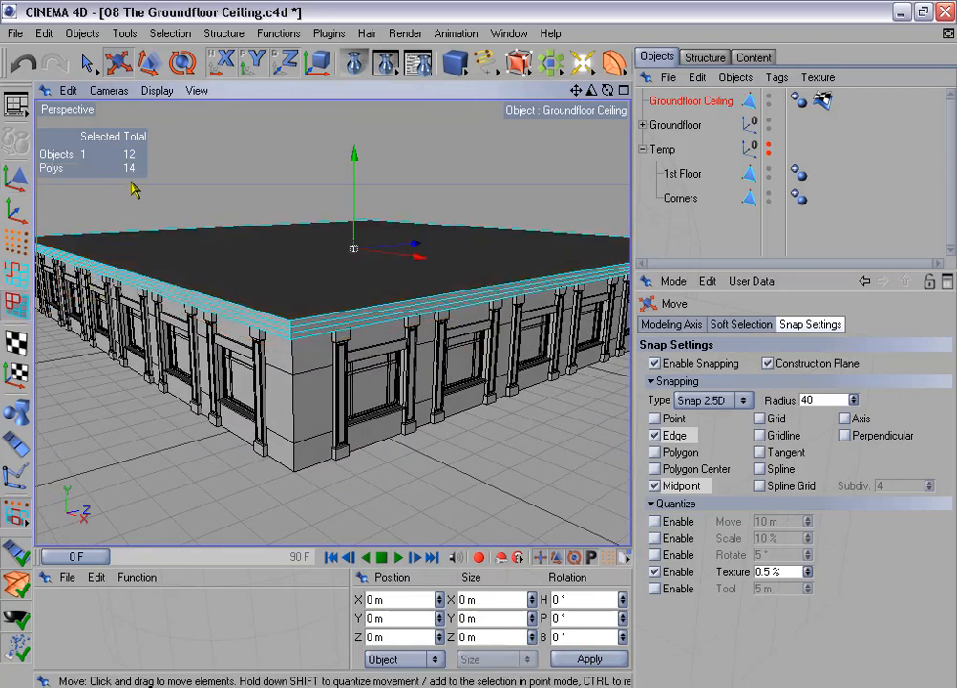
click(168, 33)
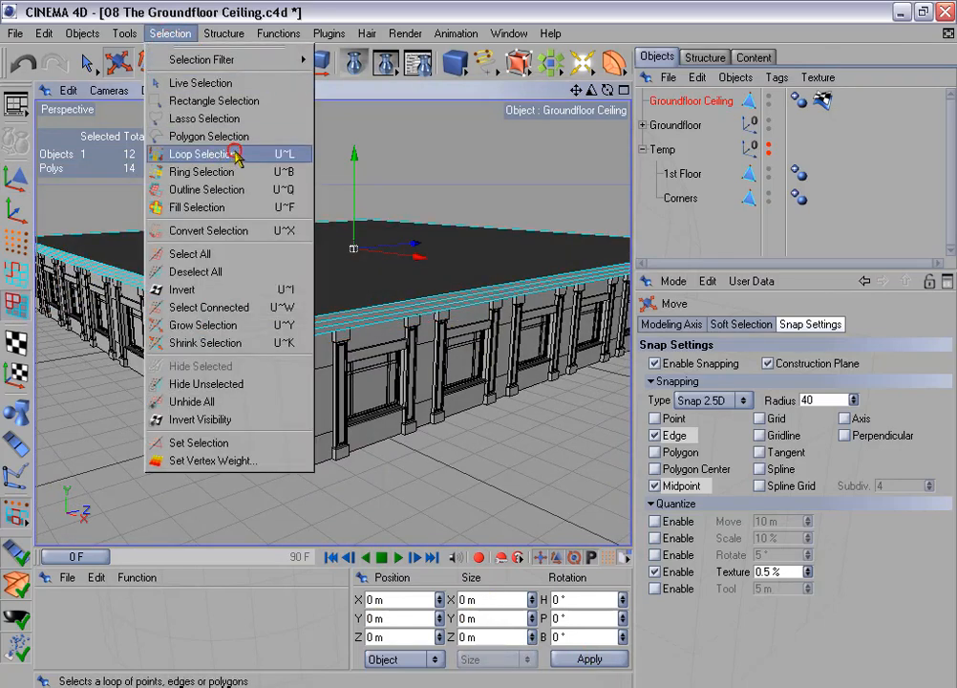
click(234, 154)
click(293, 328)
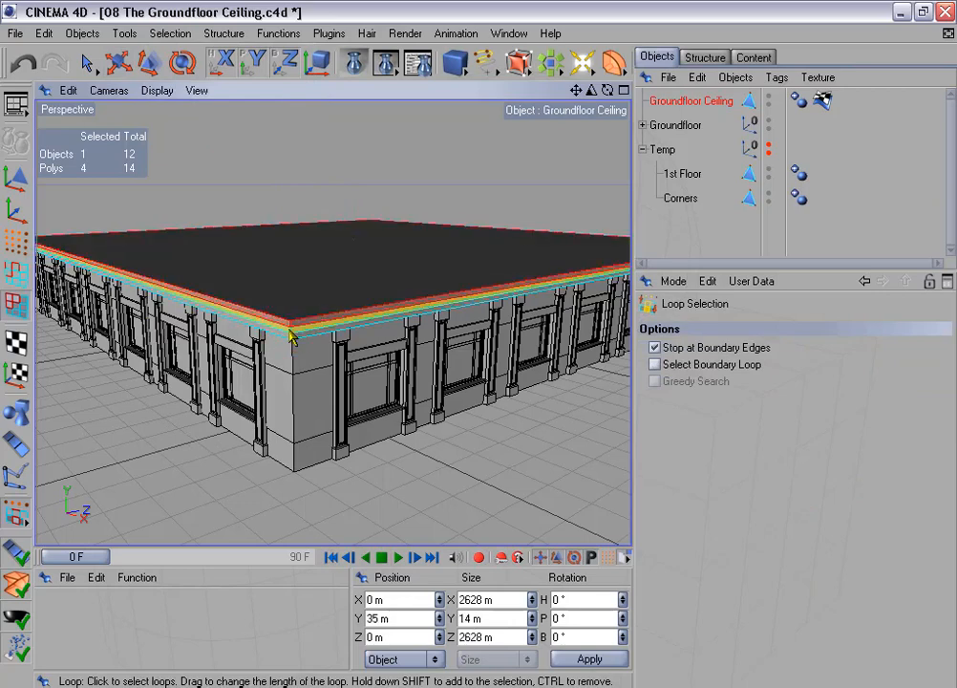
shift+click(406, 334)
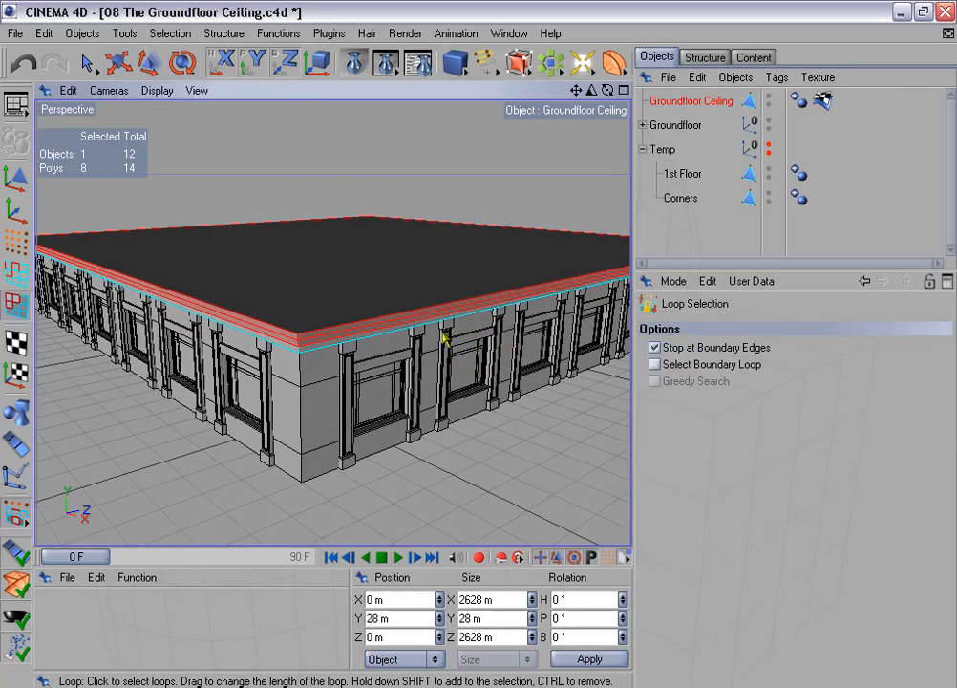
Extrude the two selected side polygon loops with an offset of 30 m
right_click(455, 220)
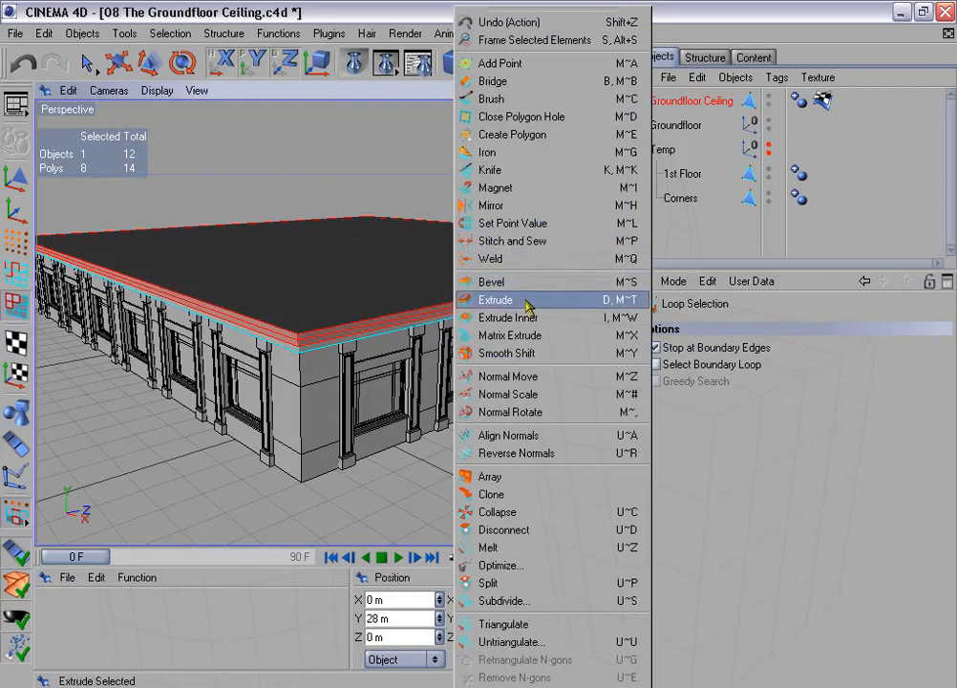
click(504, 321)
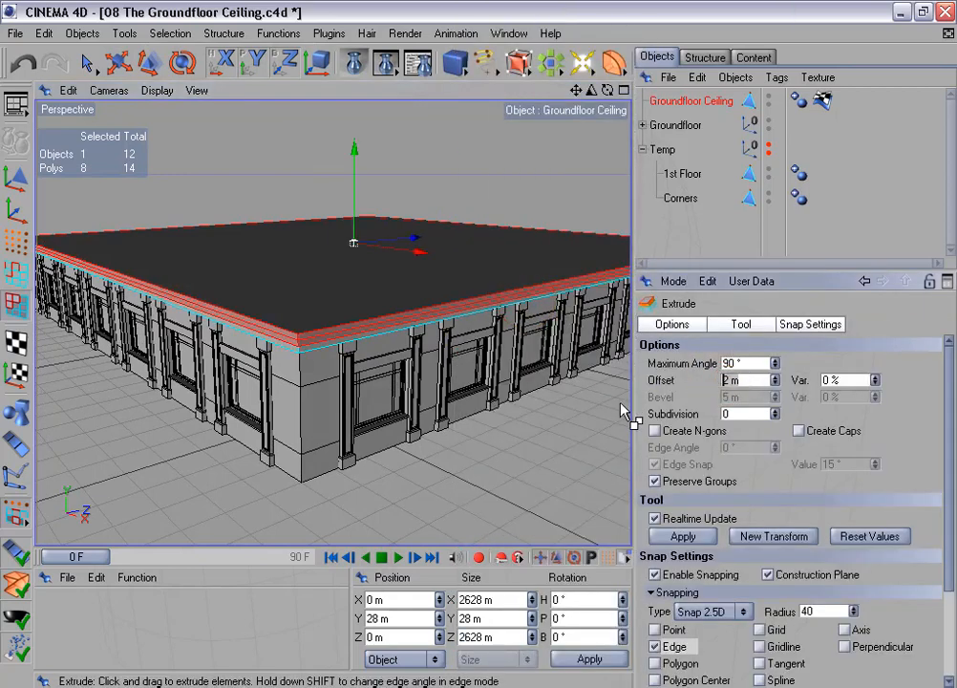
text(30)
key(Return)
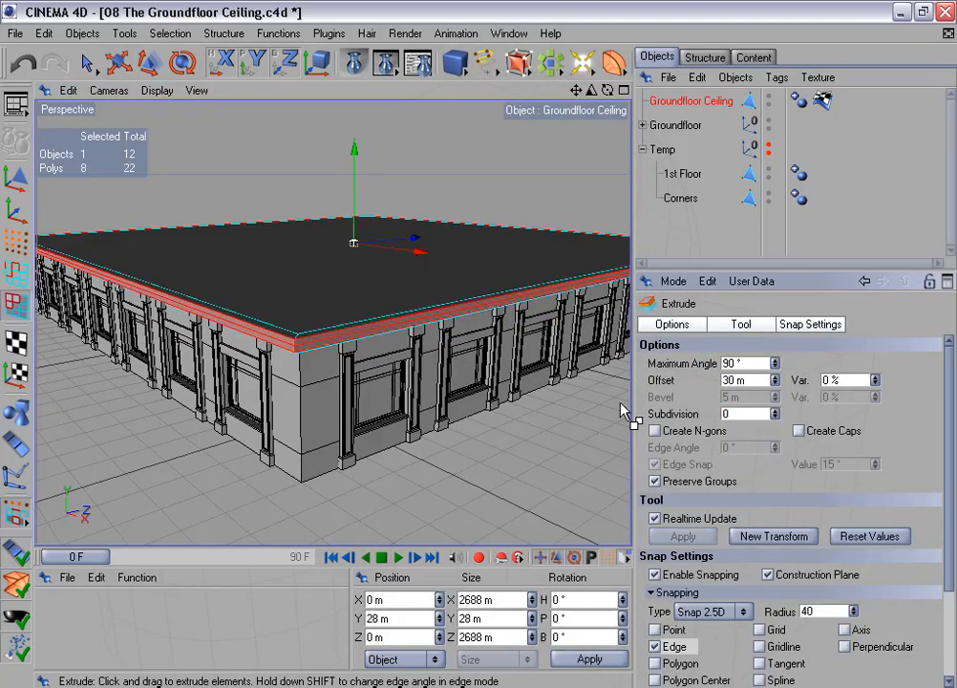
Loop-select only the uppermost polygon row around the sides of the Groundfloor Ceiling and extrude it with an offset of 30 m
click(170, 34)
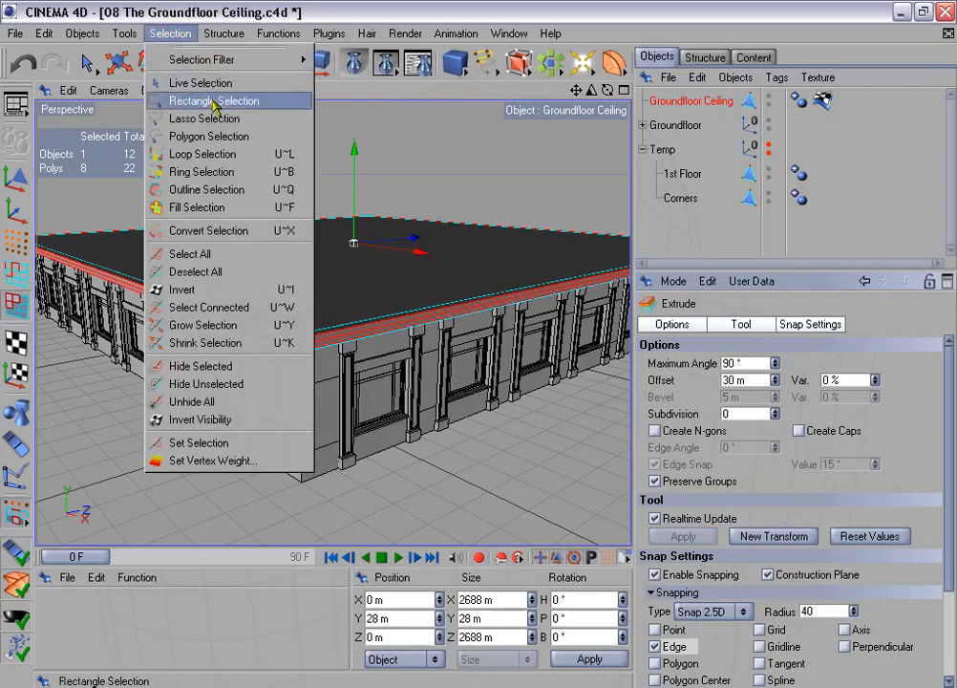
click(214, 154)
click(288, 337)
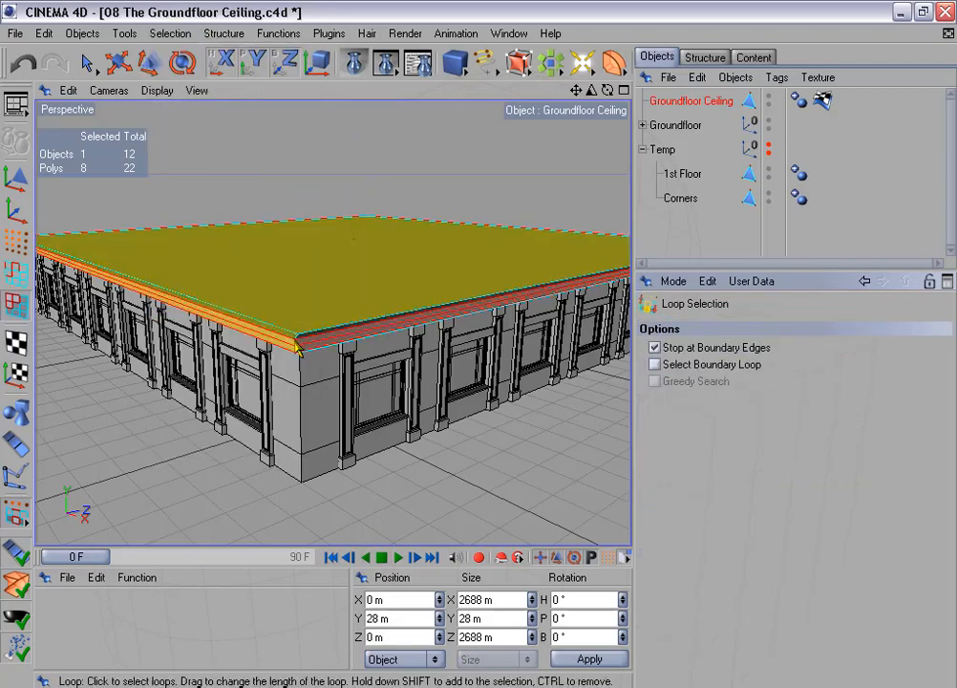
click(298, 352)
right_click(393, 366)
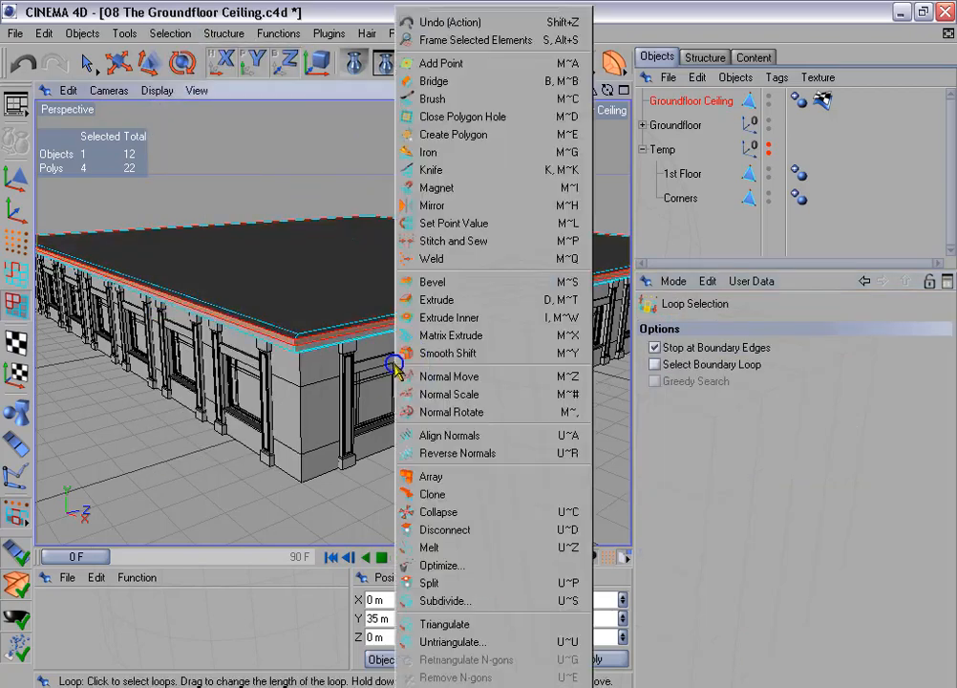
click(441, 300)
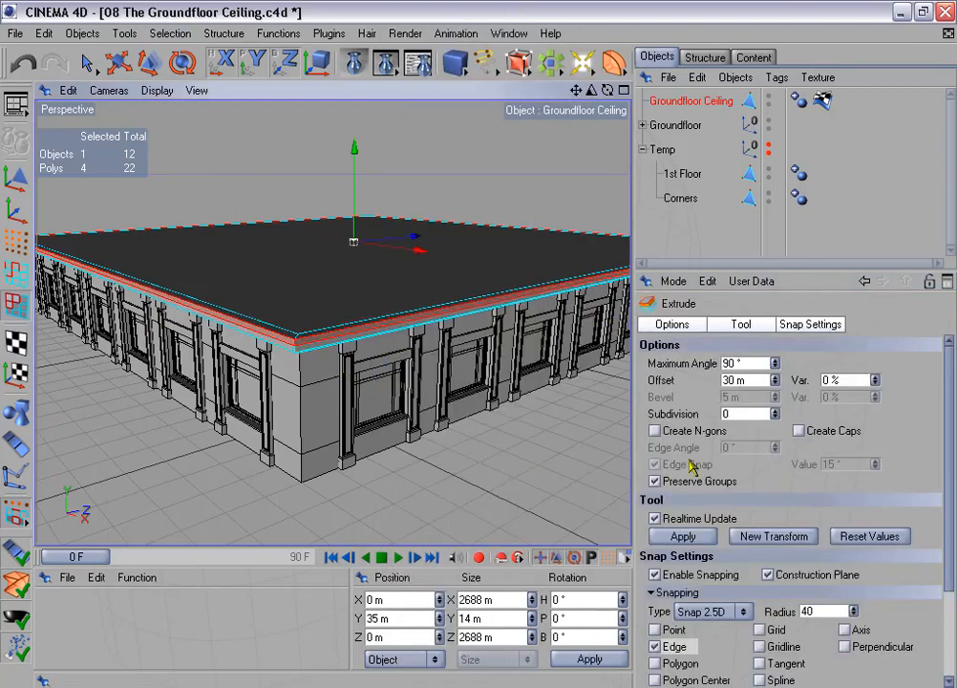
click(702, 545)
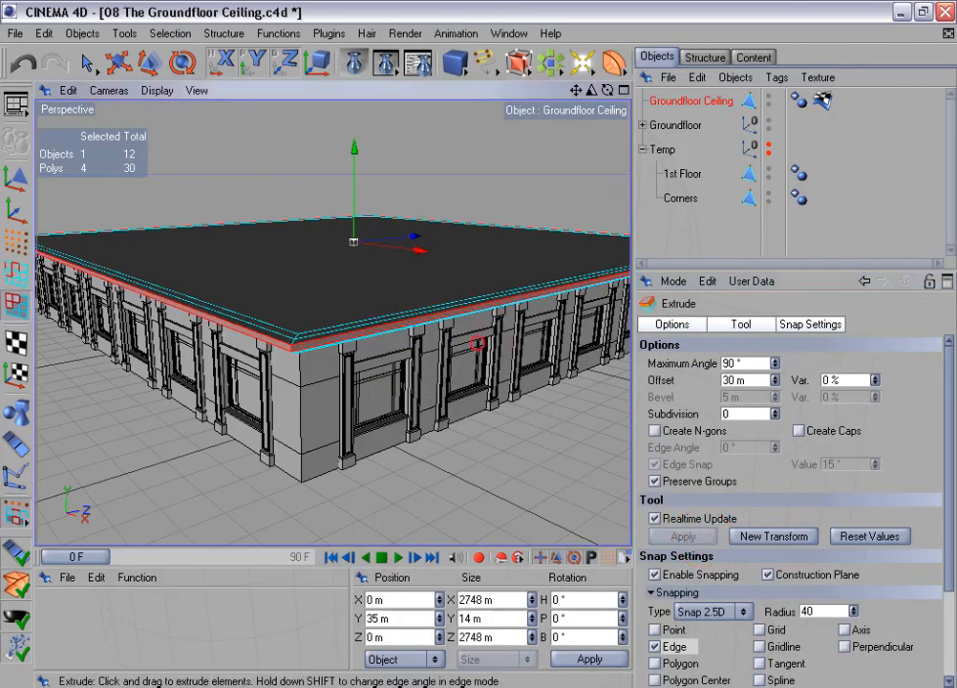
Select the ceiling's top polygon, grow the selection twice to its outer rim, and melt the selected polygons into one
alt+drag(481, 342, 499, 390)
alt+drag(437, 338, 440, 354)
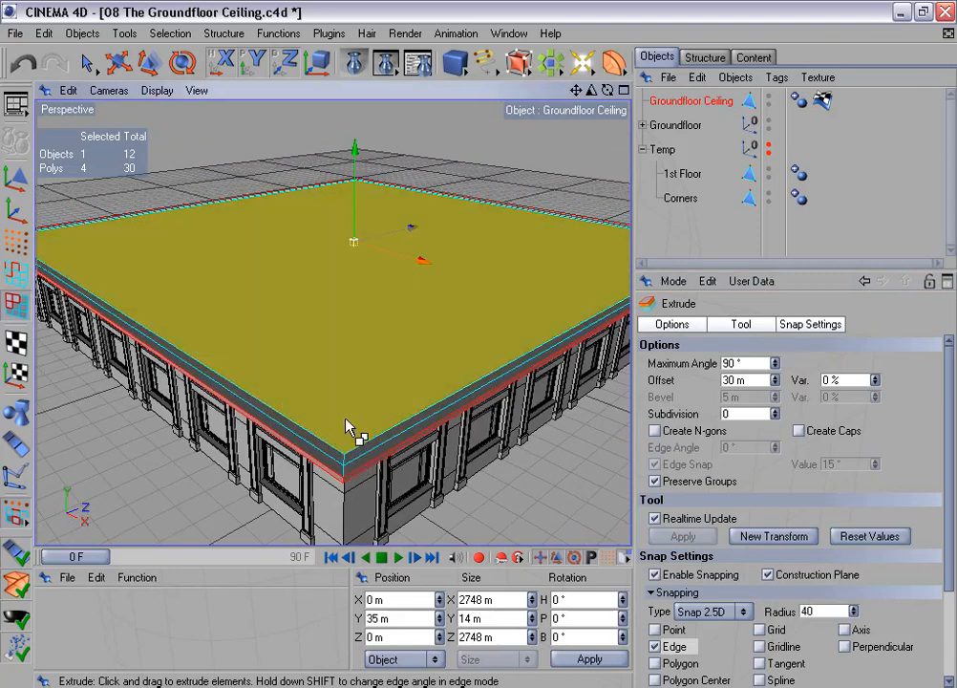
key(space)
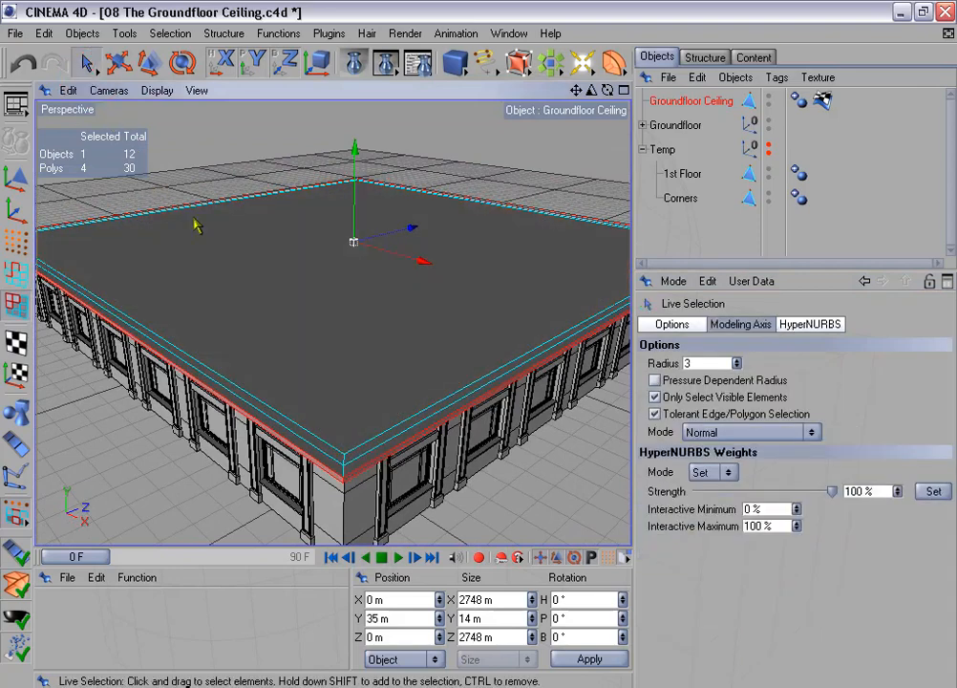
click(327, 281)
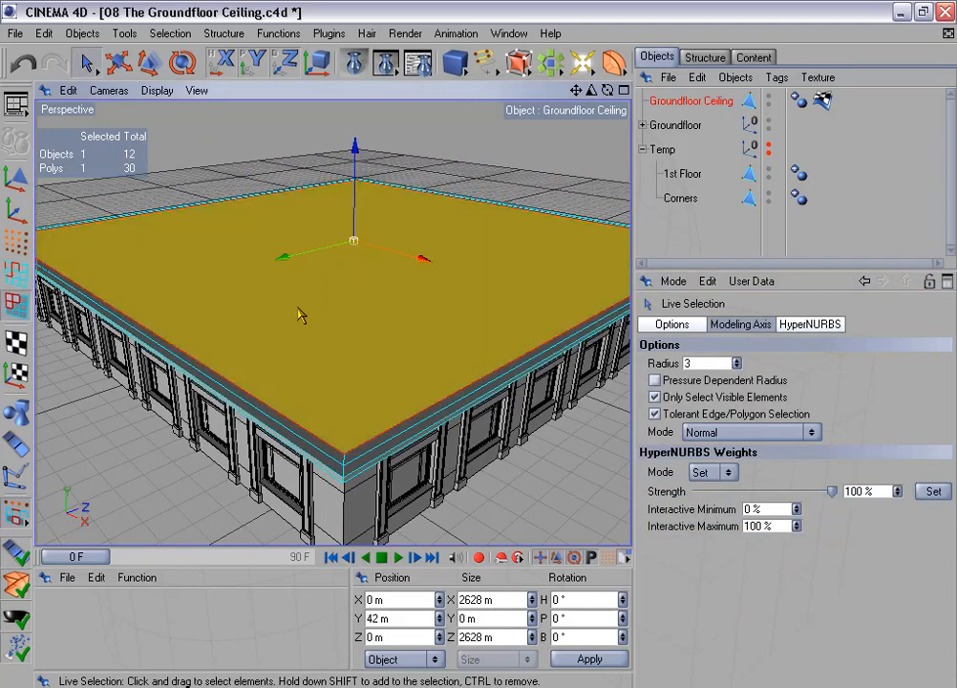
click(155, 32)
click(248, 325)
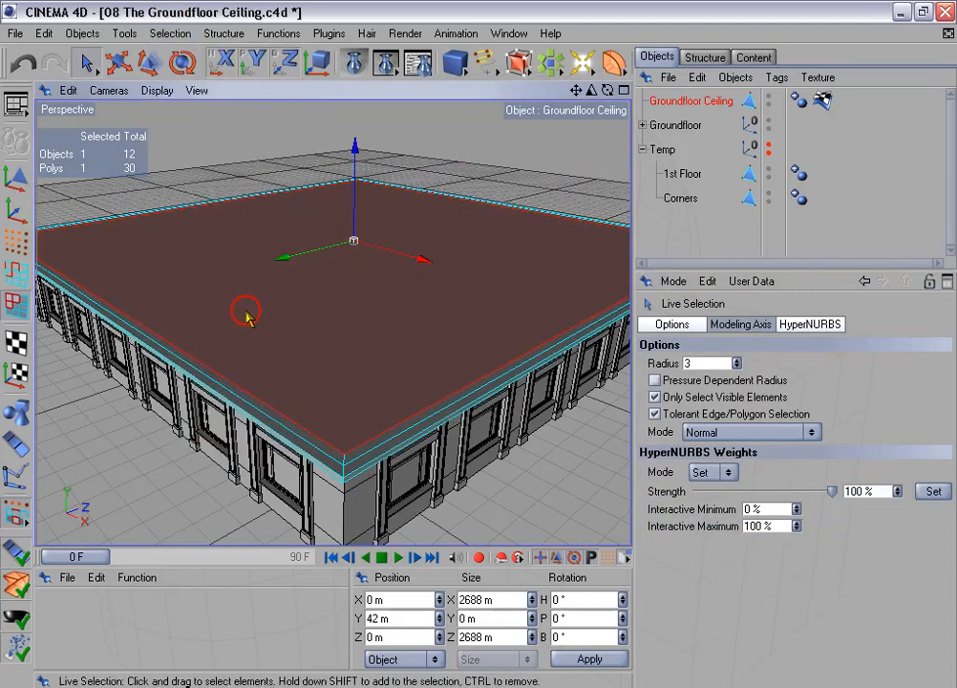
click(182, 33)
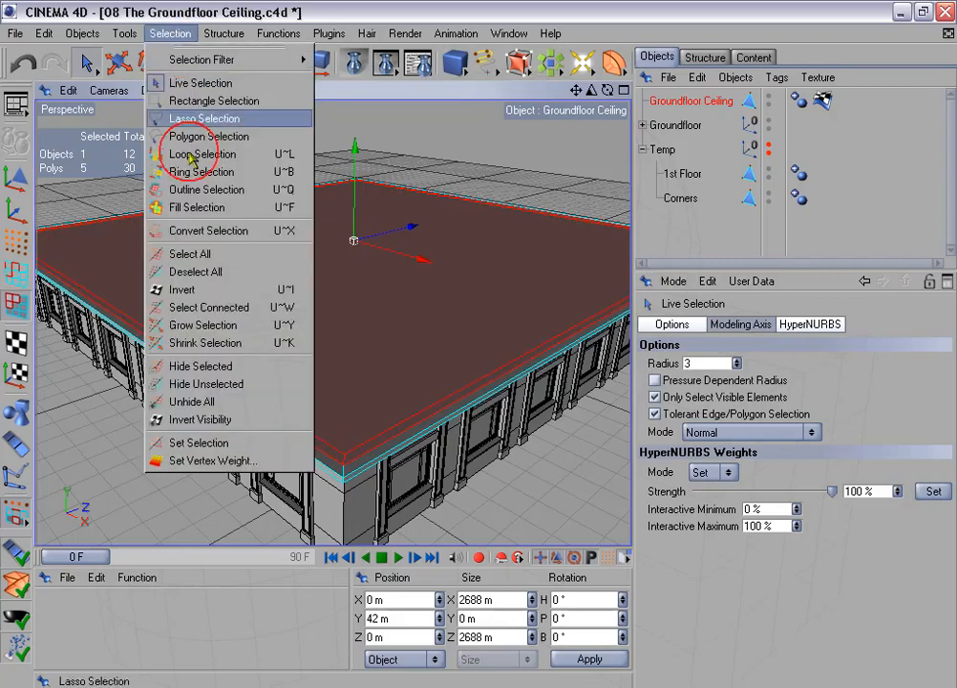
click(247, 325)
click(276, 35)
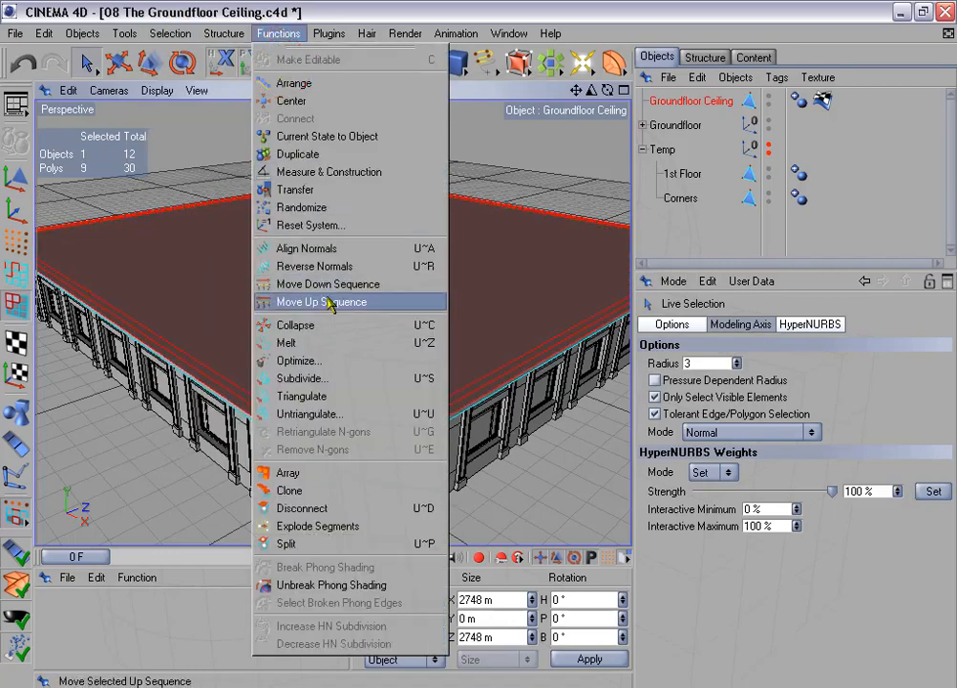
click(344, 342)
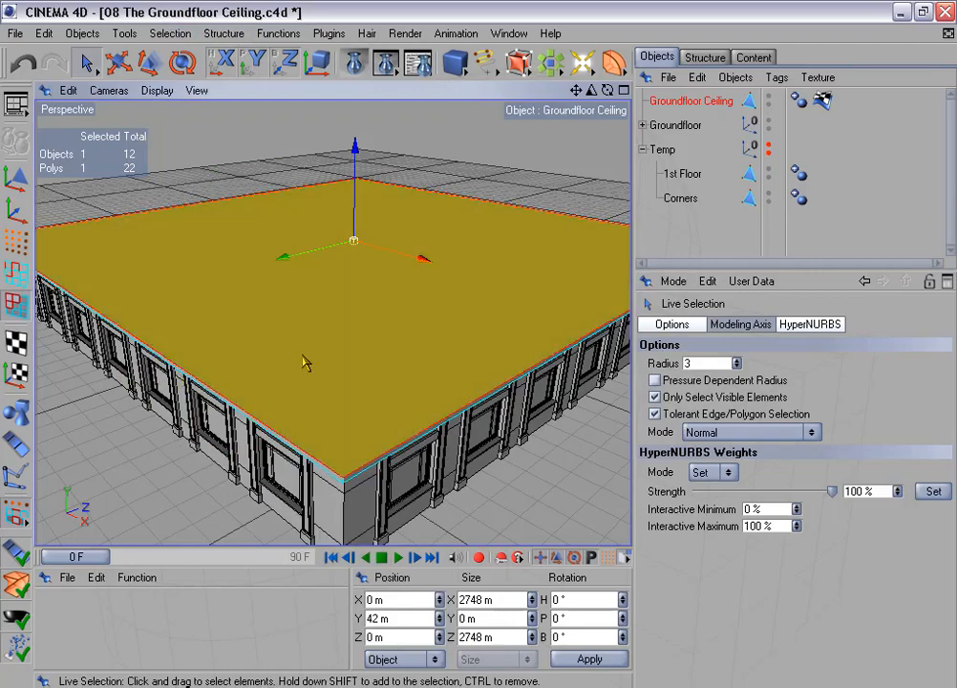
In edge mode, loop-select the upper and lower edge loops of the ceiling's top ledge with Stop at Boundary Edges disabled
drag(478, 345, 476, 333)
alt+drag(477, 261, 478, 350)
alt+drag(409, 308, 459, 261)
click(16, 239)
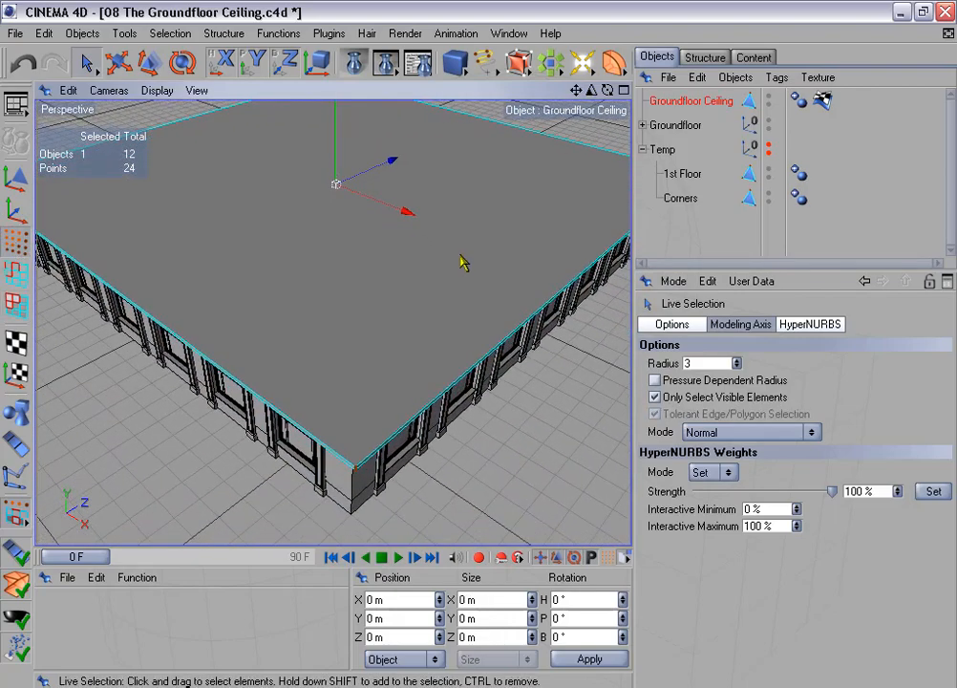
drag(591, 90, 592, 95)
click(16, 274)
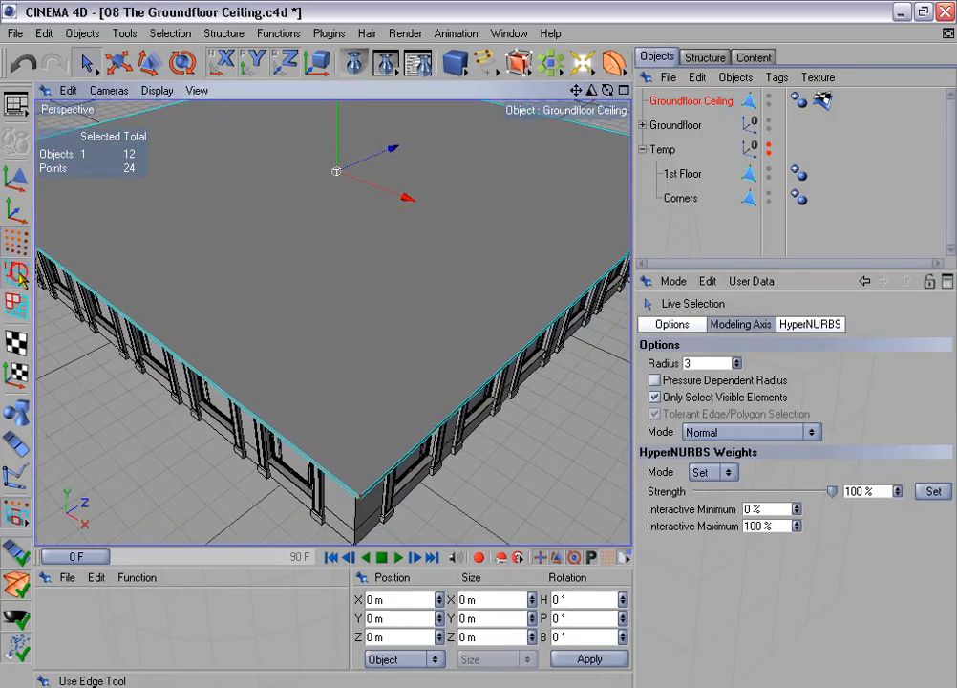
alt+drag(473, 198, 468, 162)
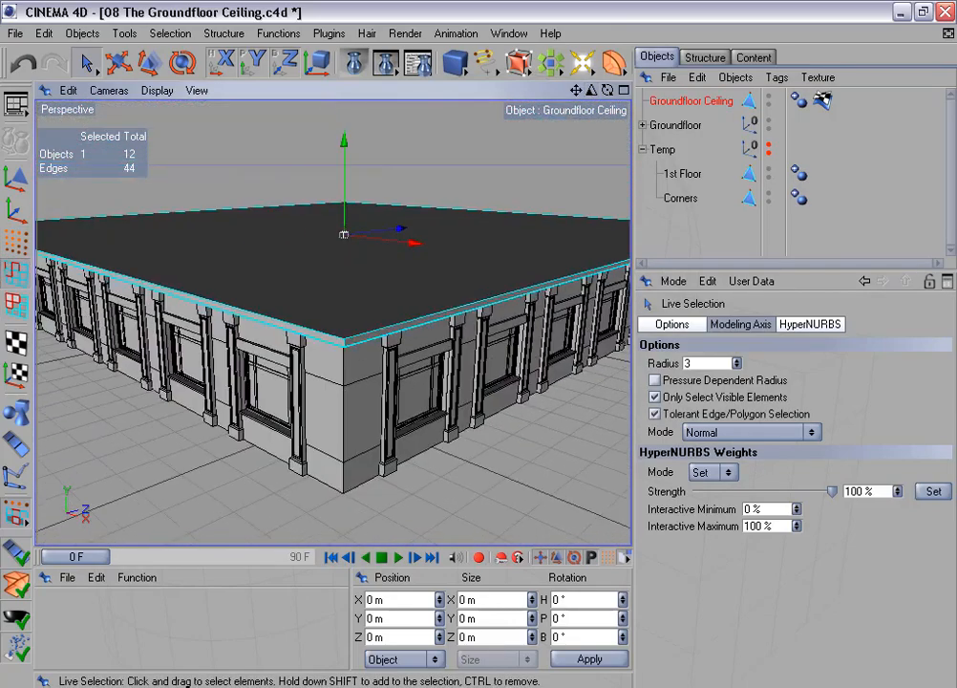
click(172, 35)
click(241, 155)
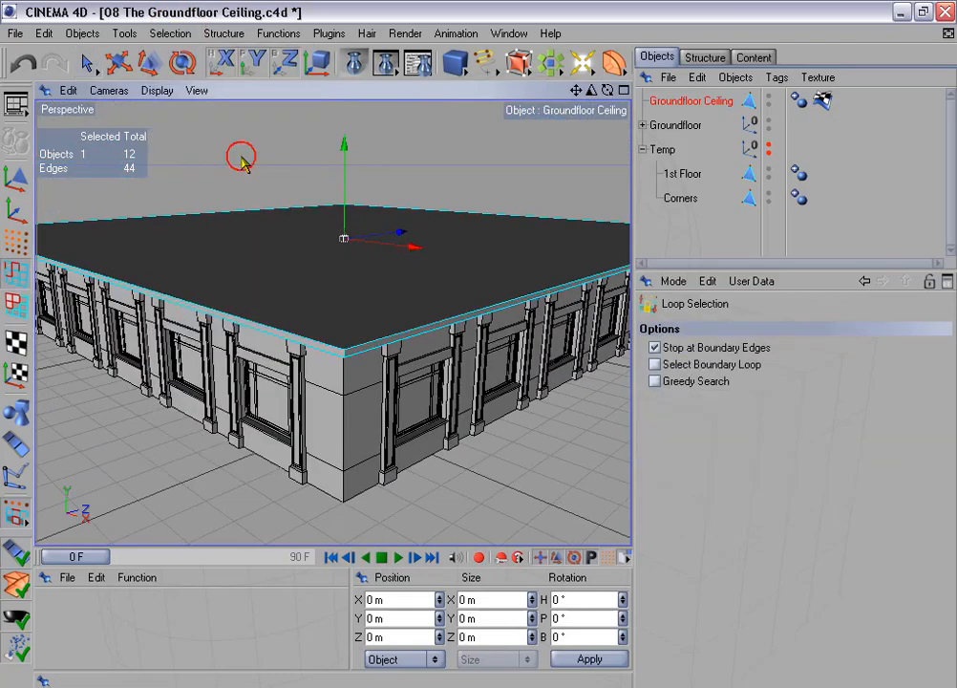
mouse_move(476, 361)
alt+mouse_down()
mouse_move(475, 295)
mouse_move(475, 353)
alt+mouse_up()
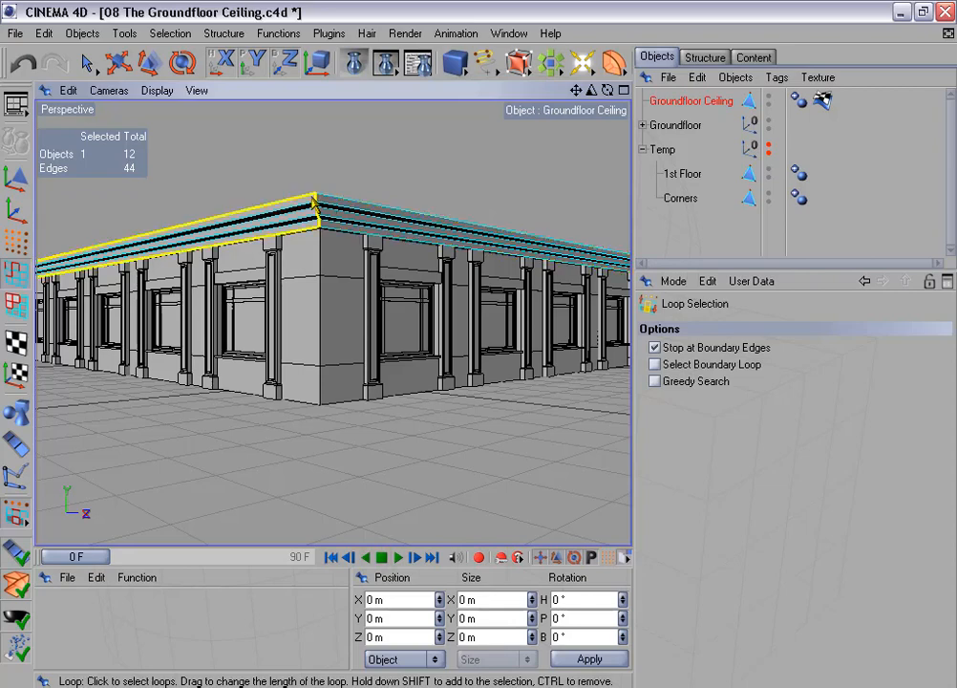
click(656, 348)
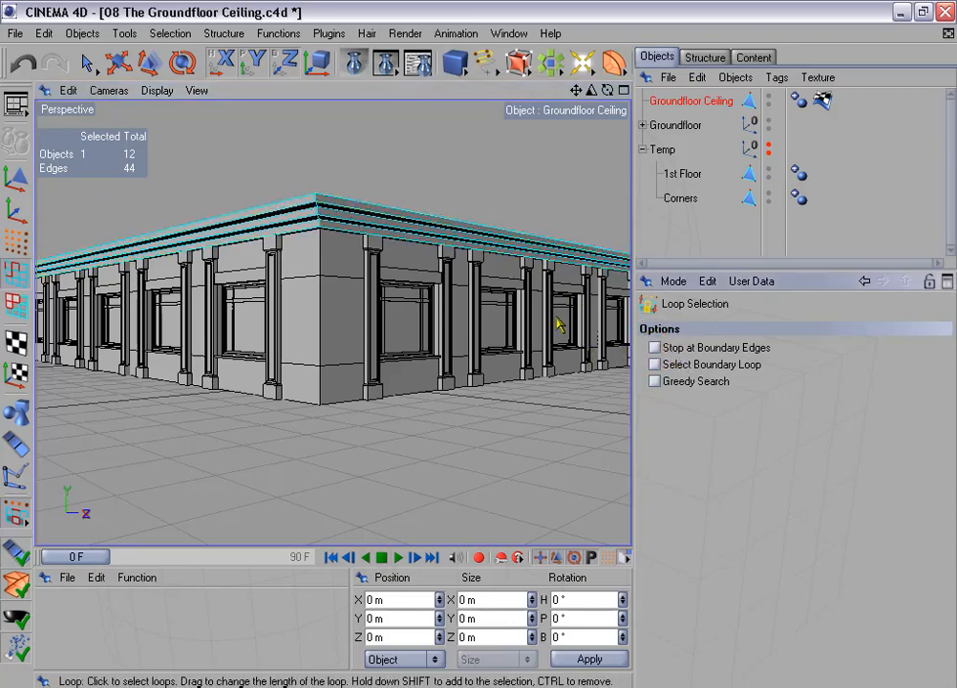
alt+drag(384, 212, 402, 324)
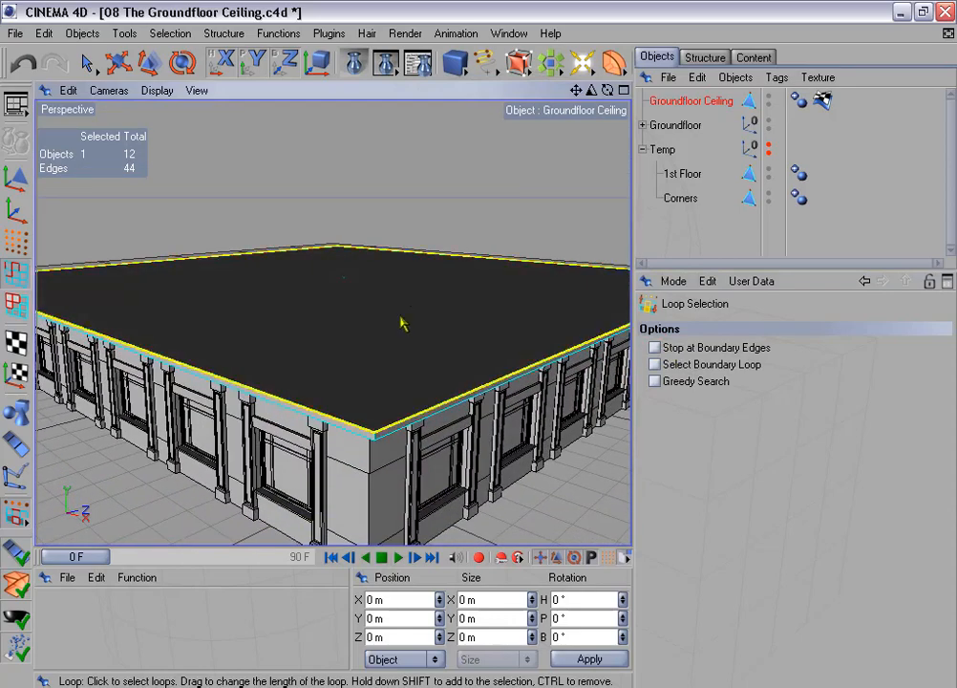
click(397, 422)
shift+click(395, 425)
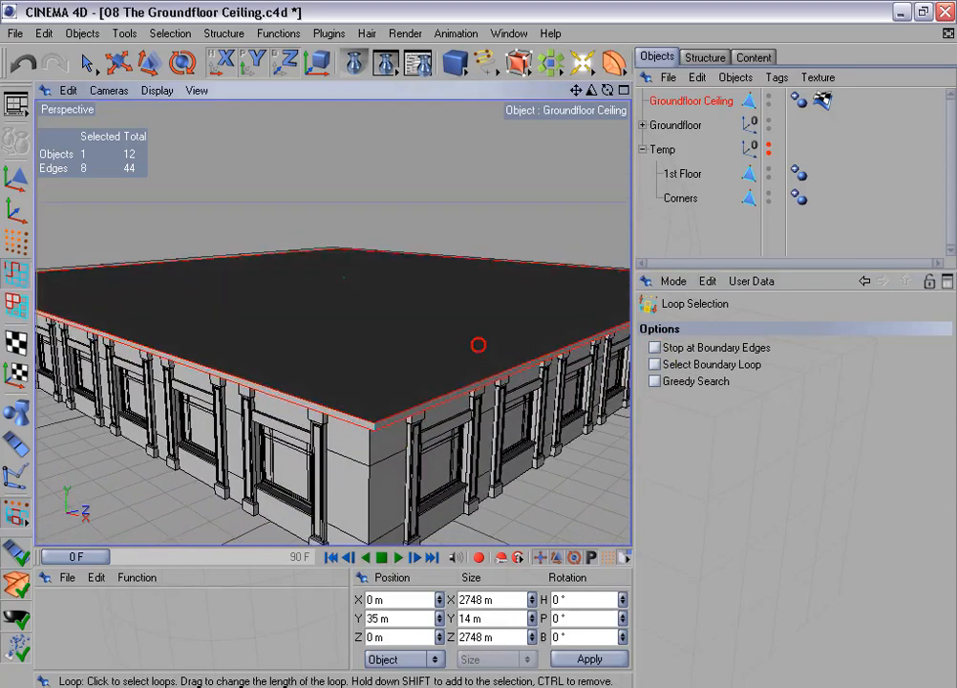
Viewing the ceiling from below, add the four edge loops of the middle and bottom ledges to the selection
alt+drag(478, 344, 342, 164)
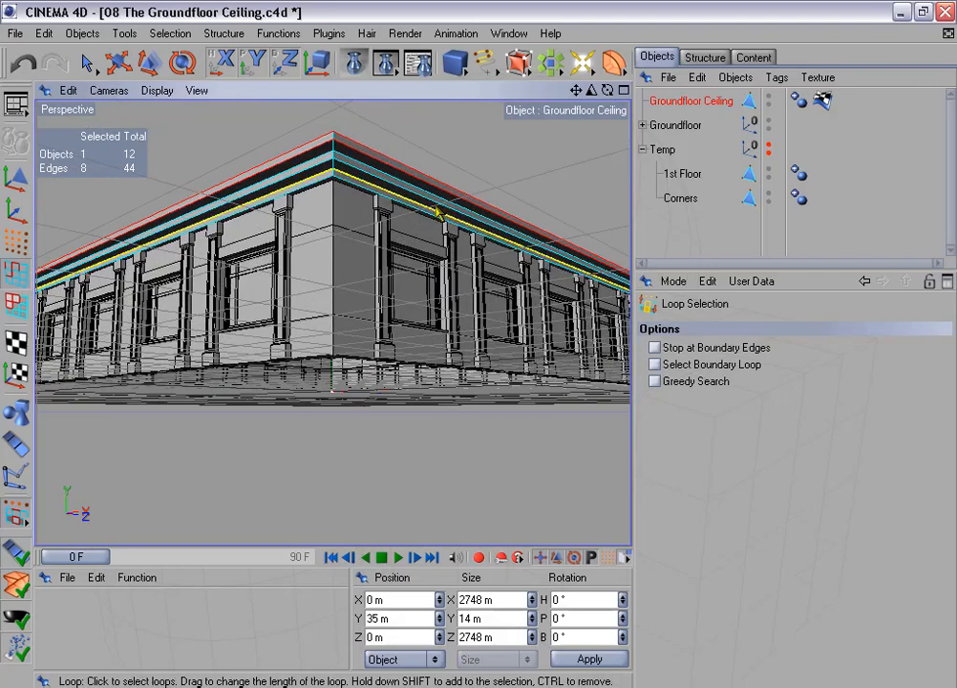
shift+click(342, 168)
shift+click(342, 175)
shift+click(343, 182)
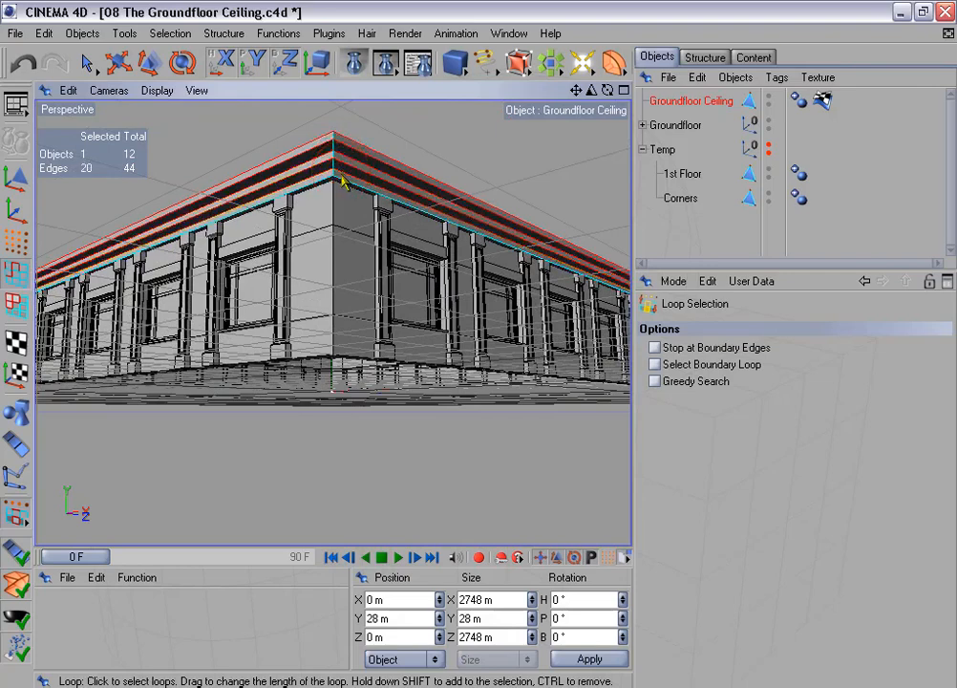
shift+click(326, 180)
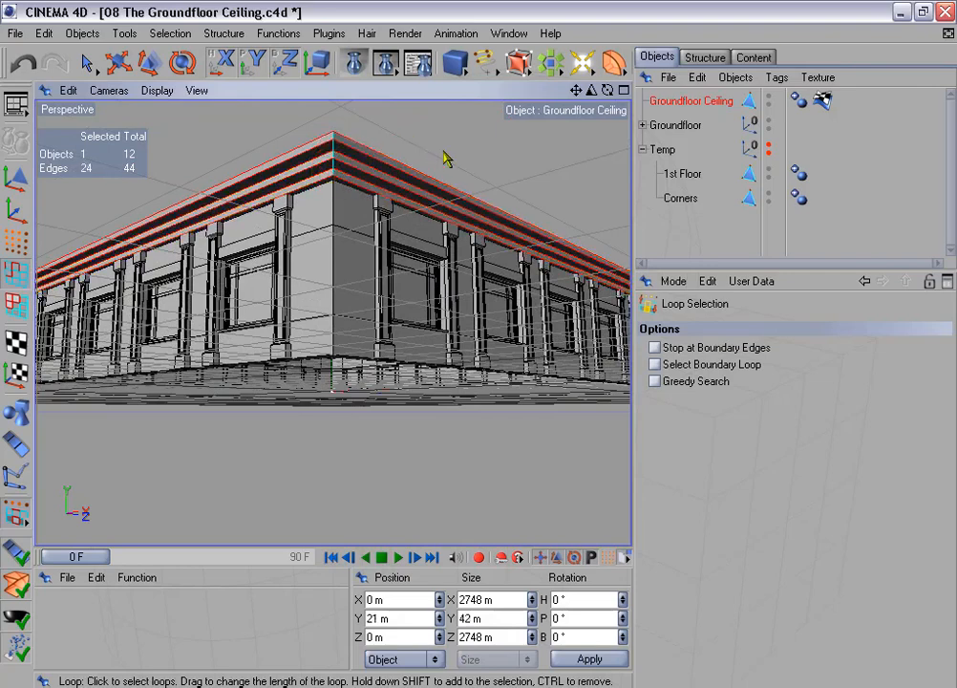
Add the vertical corner edges of all three ledges to the selection using Ring Selection
alt+drag(459, 148, 456, 187)
alt+right_drag(479, 345, 579, 345)
click(170, 33)
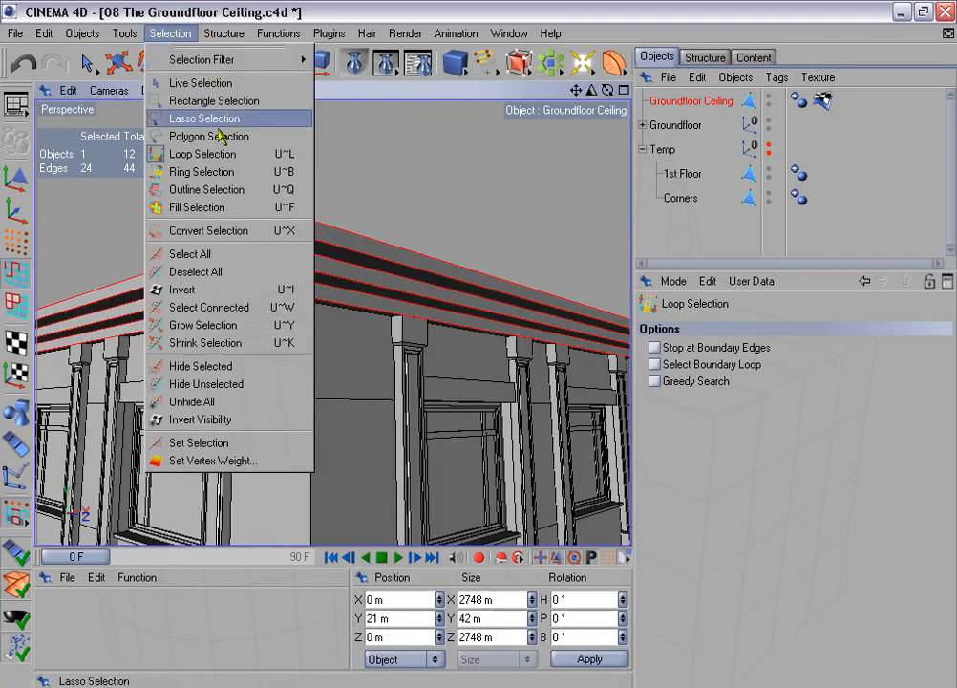
click(241, 171)
shift+click(316, 214)
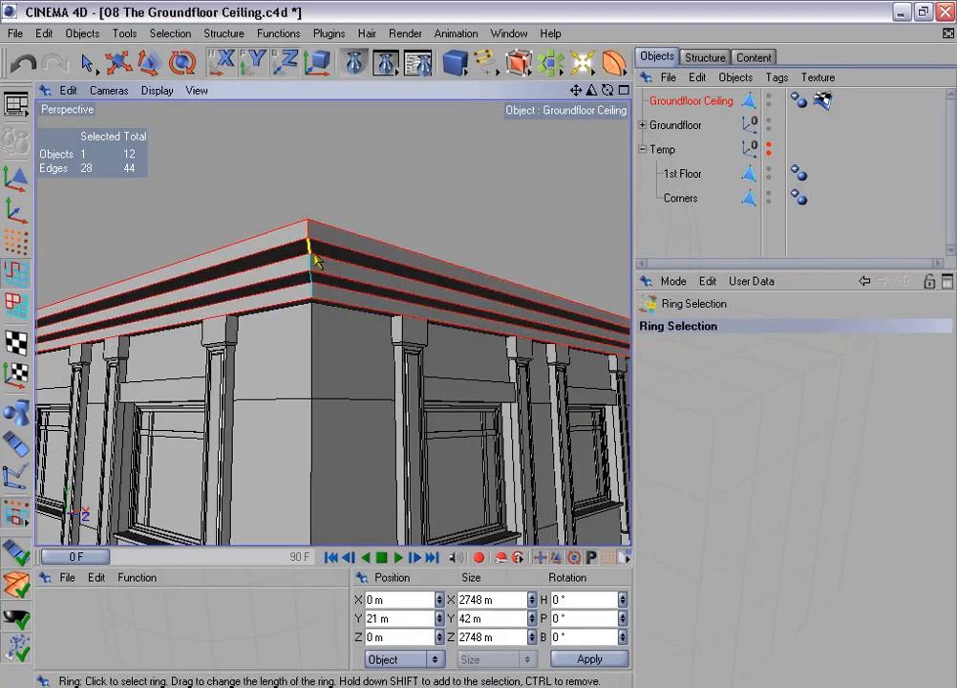
shift+click(313, 281)
shift+click(315, 289)
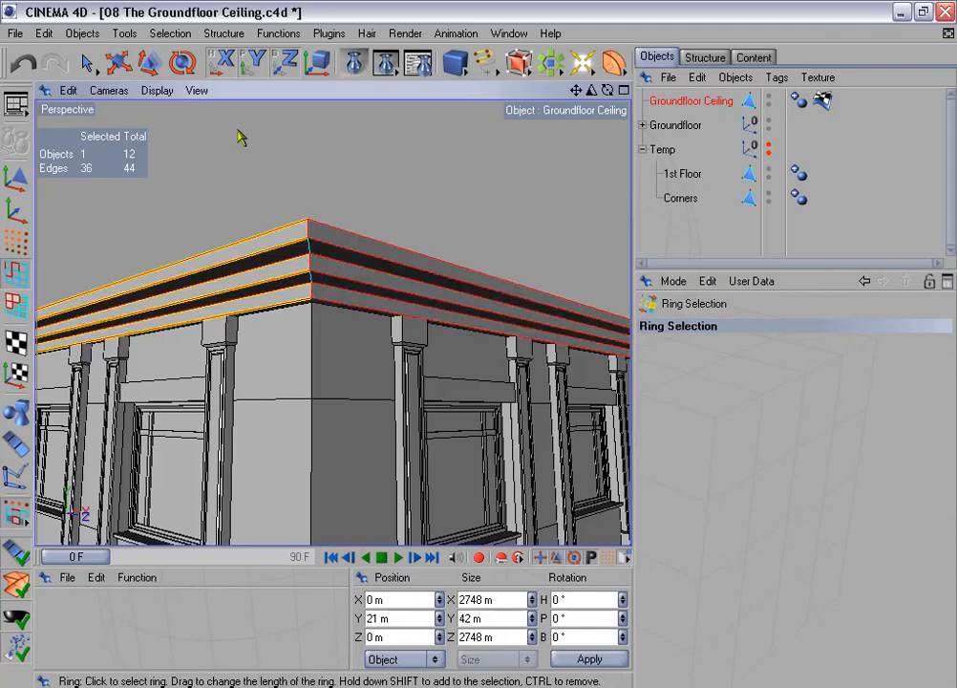
Store the selected ledge edges as a selection tag and bevel them with an inner offset of about 0.4 m
click(171, 33)
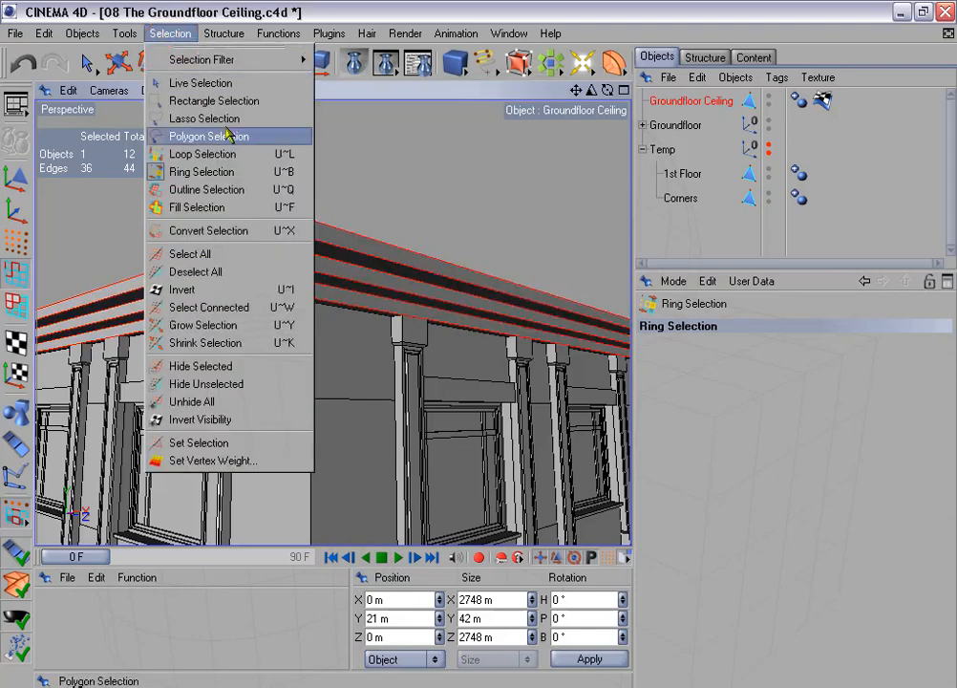
click(268, 452)
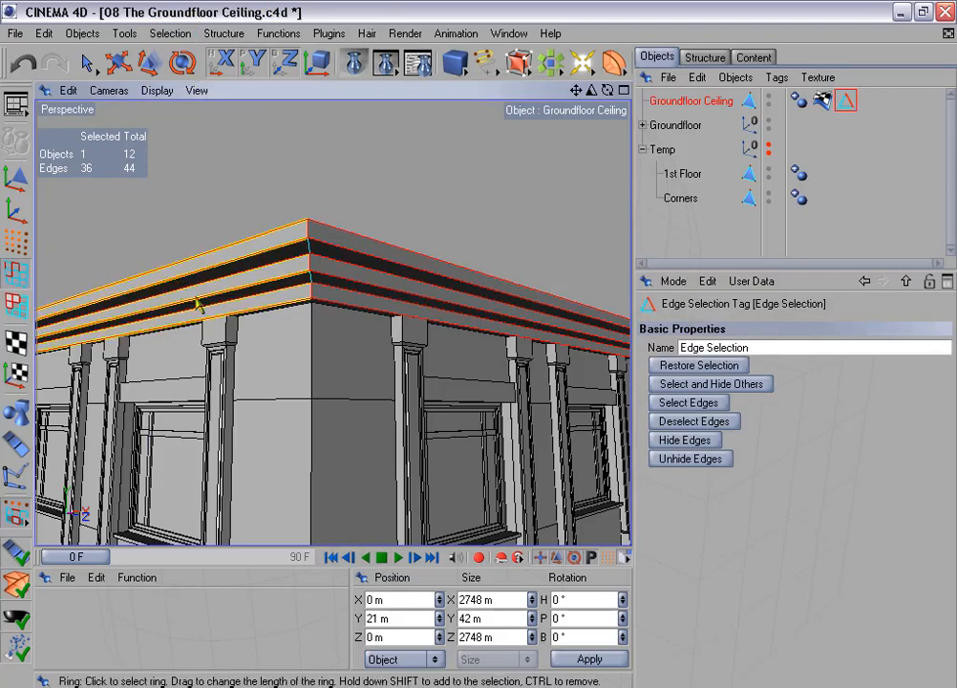
right_click(425, 195)
click(509, 483)
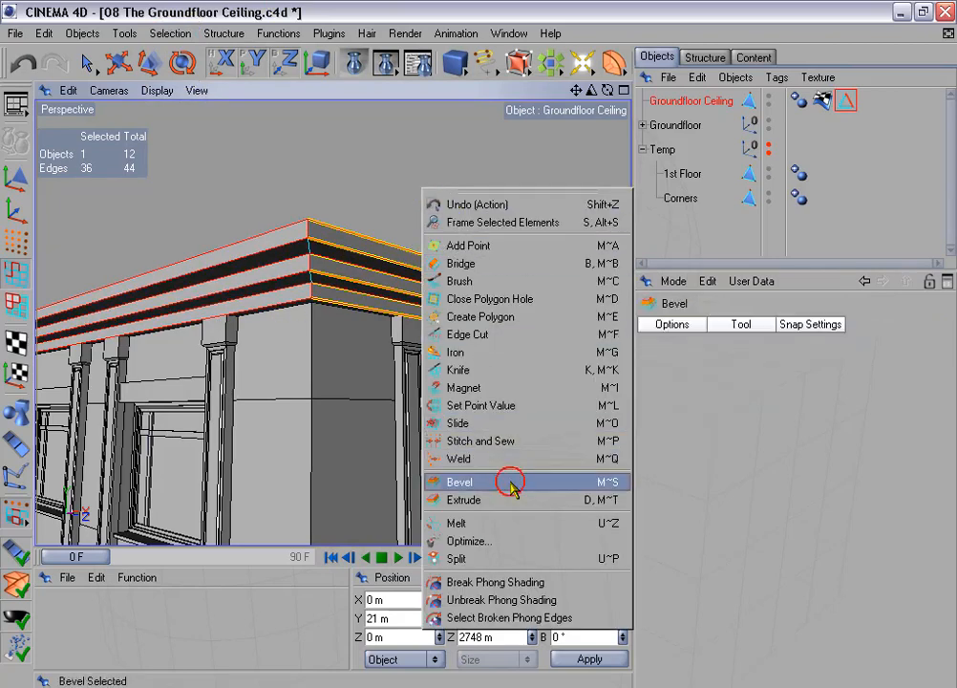
drag(466, 442, 506, 443)
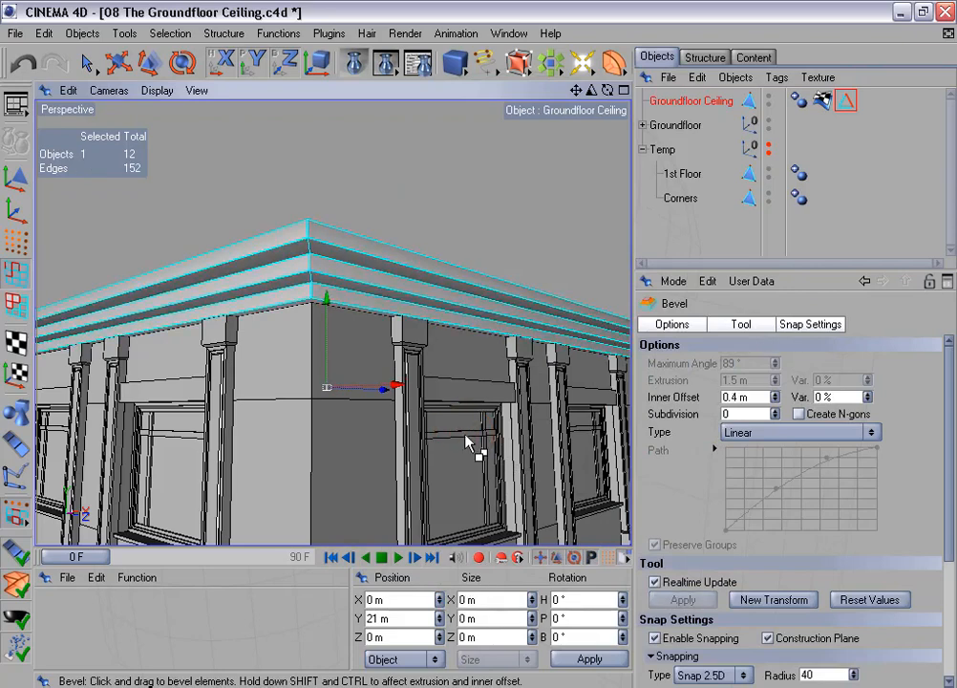
Set the Phong angle of the Groundfloor Ceiling to 44° and render the perspective view to check the shading
click(799, 99)
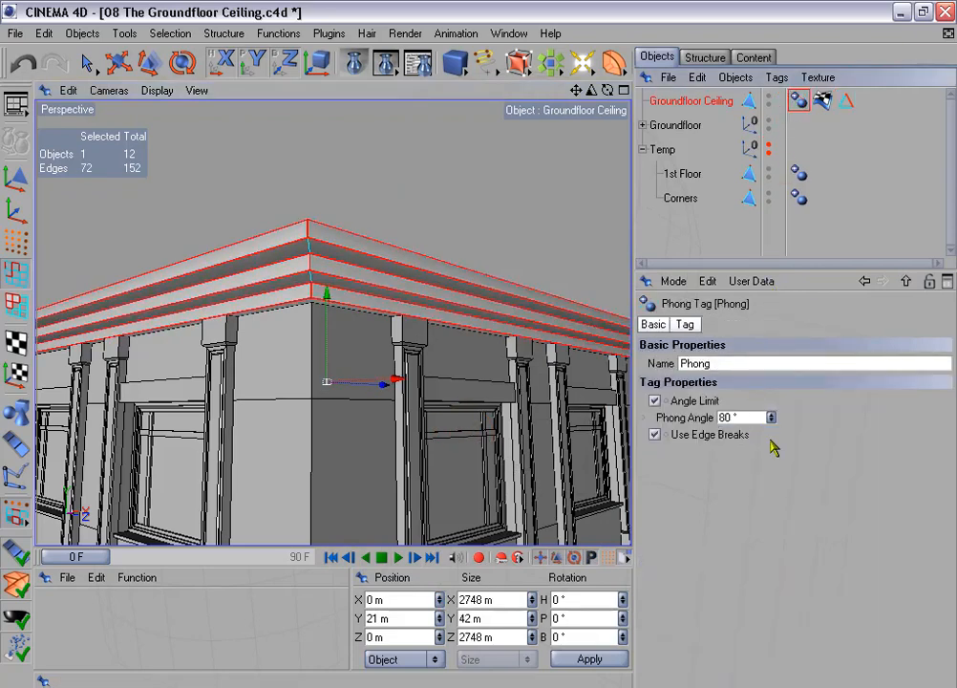
drag(770, 417, 771, 426)
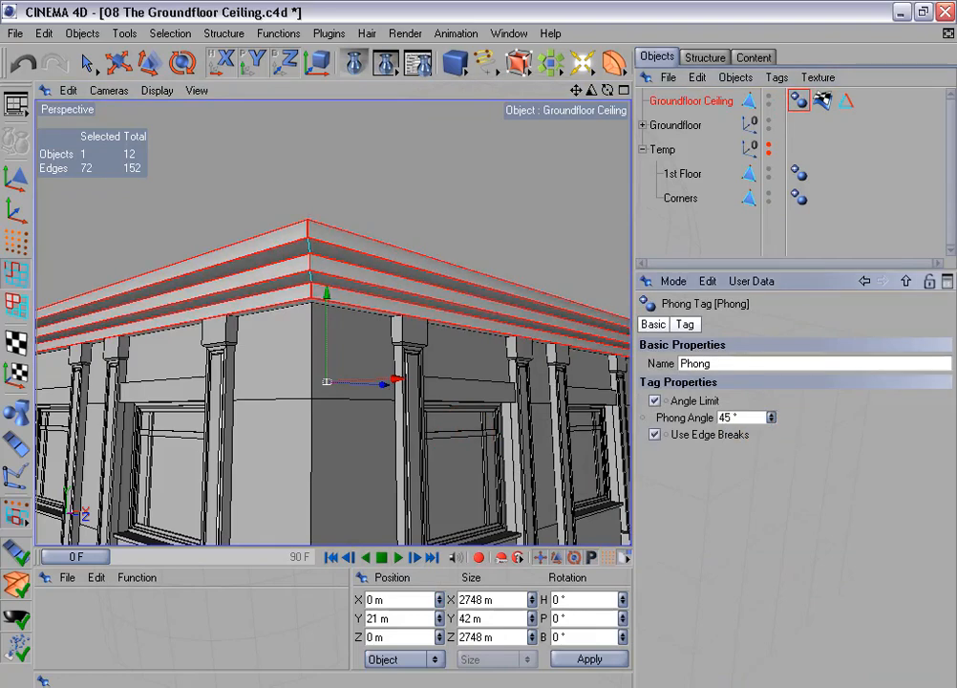
click(771, 422)
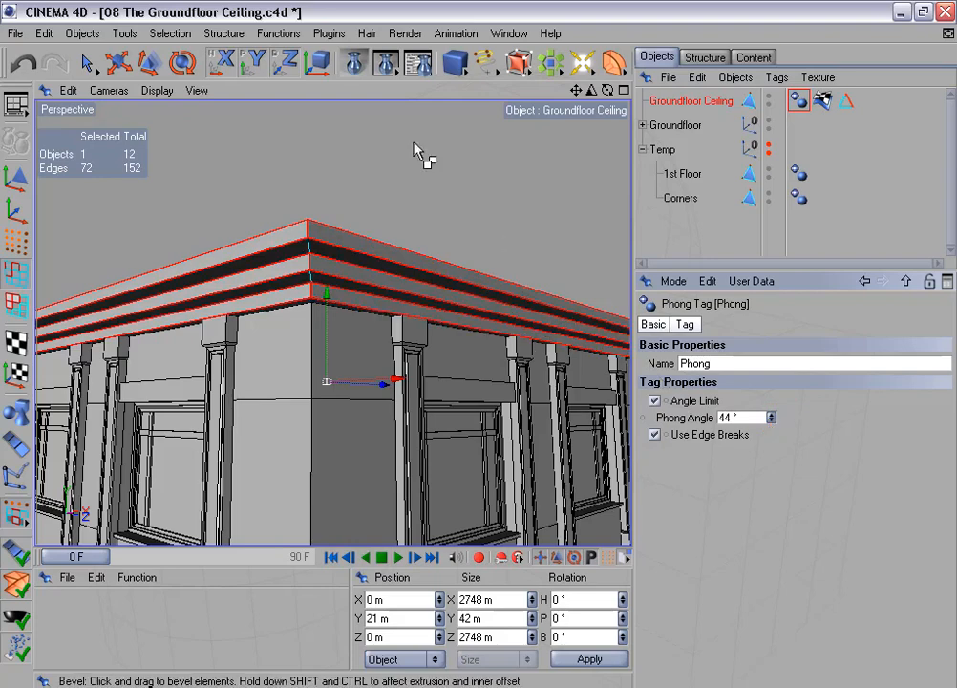
click(351, 59)
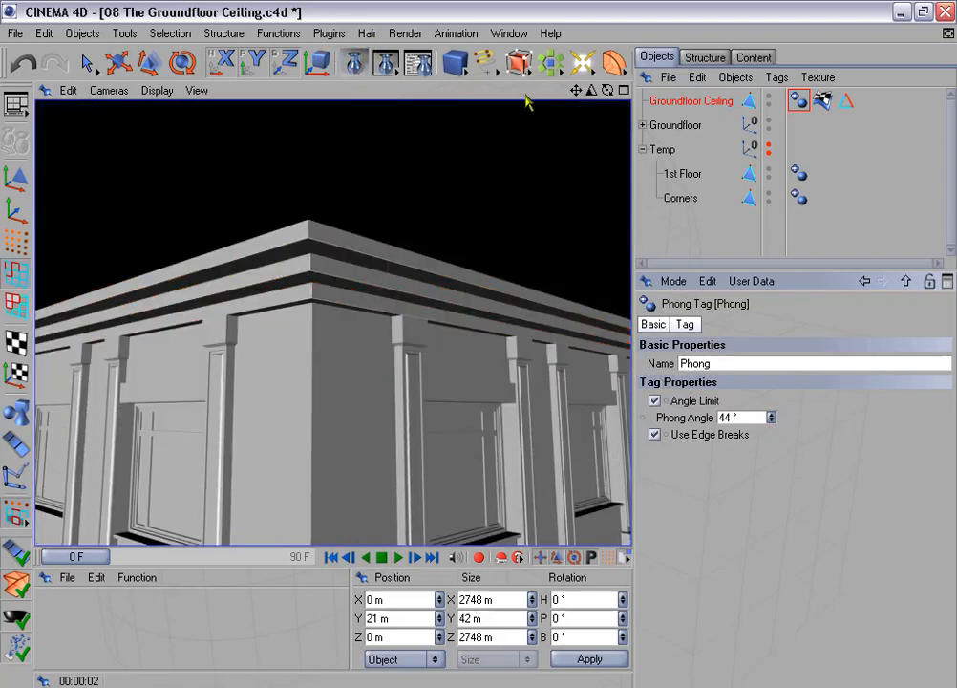
drag(593, 92, 584, 93)
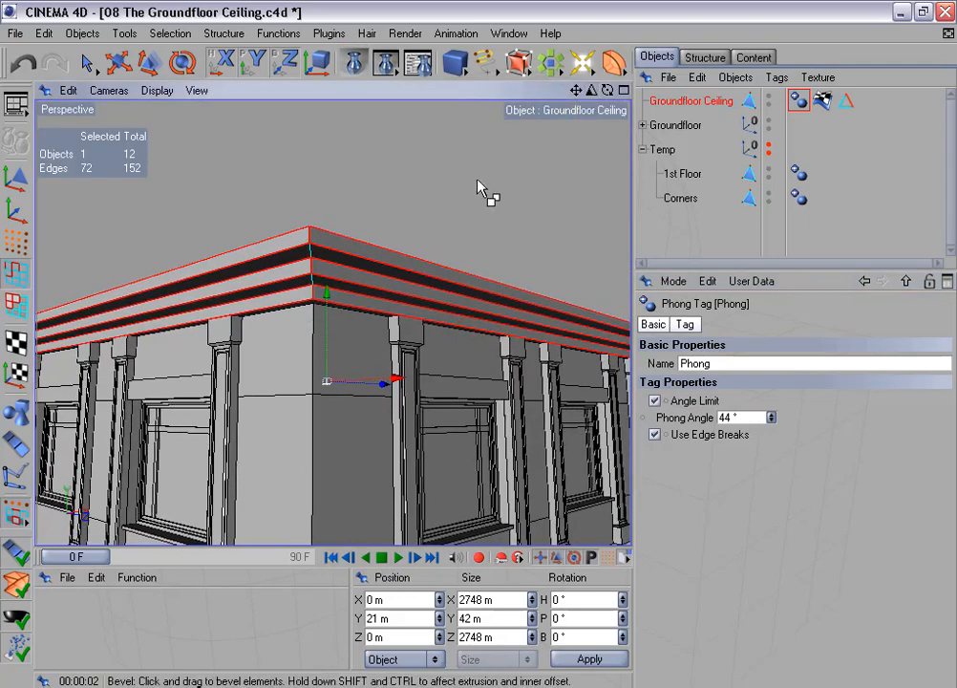
Undo the Phong angle change and the edge bevel on the Groundfloor Ceiling, keeping the stored edge selection
key(ctrl+z)
key(ctrl+z)
key(ctrl+z)
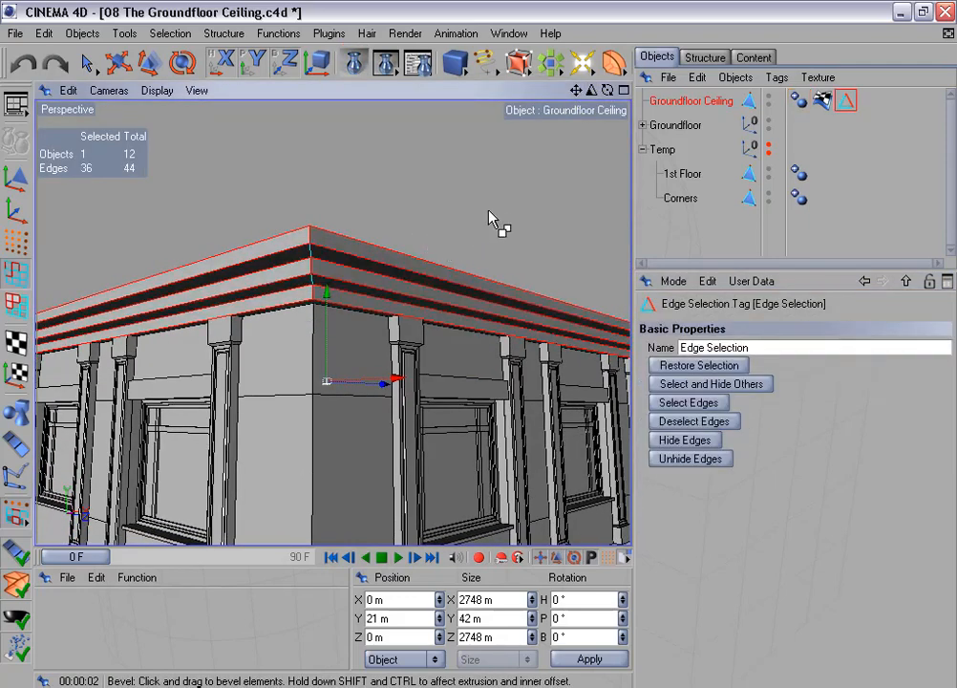
Widen the viewport, frame the building corner from below and render the perspective view to check the unbevelled ceiling
mouse_move(479, 345)
alt+mouse_down()
mouse_move(511, 374)
mouse_move(485, 397)
mouse_move(471, 348)
alt+mouse_up()
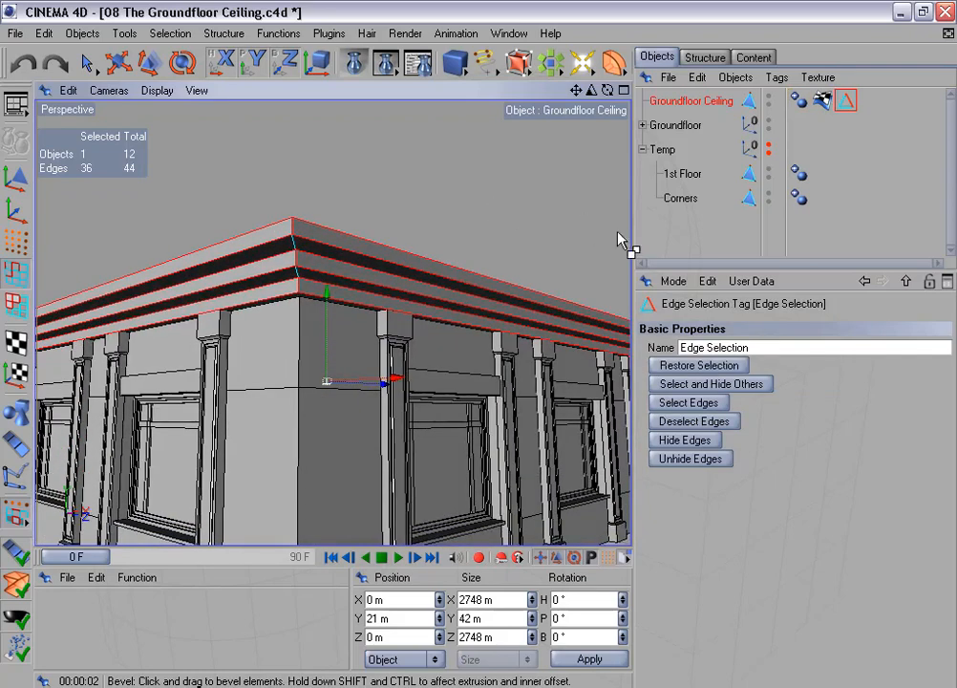
drag(633, 239, 666, 239)
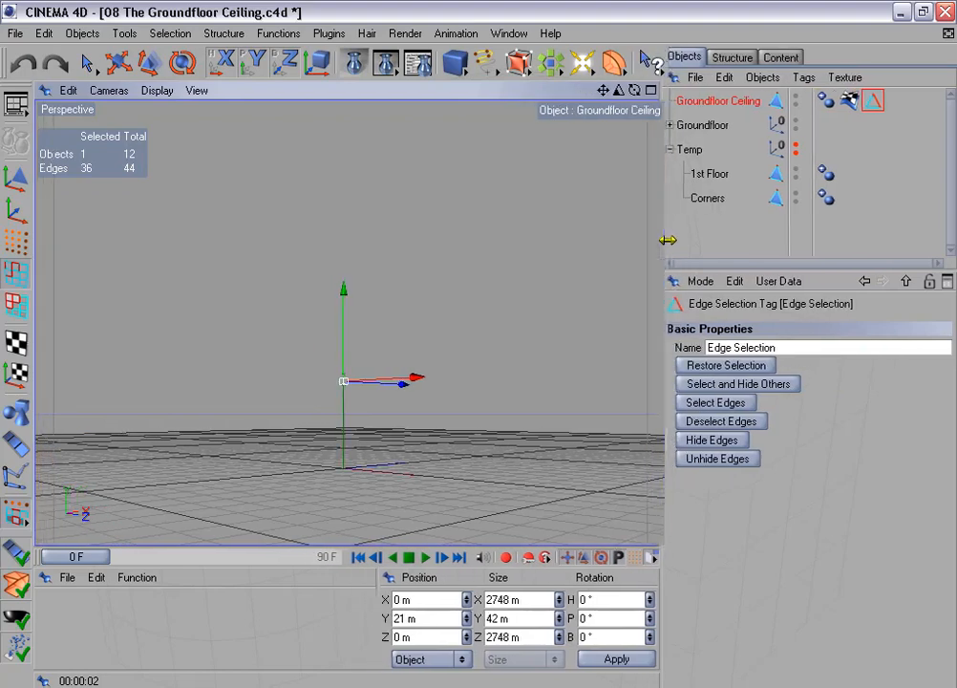
alt+drag(527, 281, 531, 304)
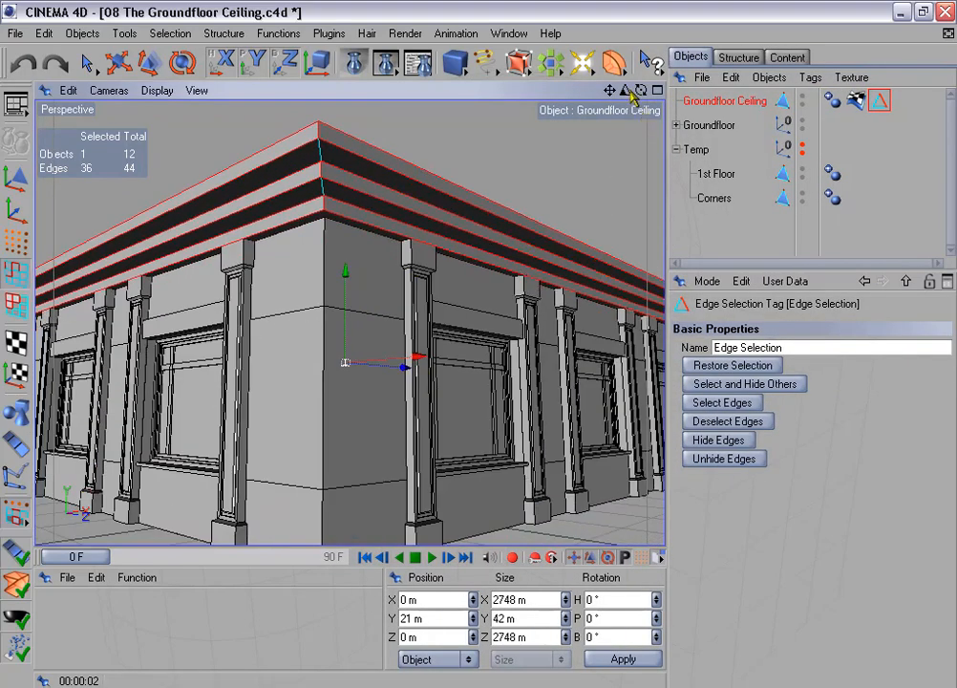
drag(626, 91, 475, 122)
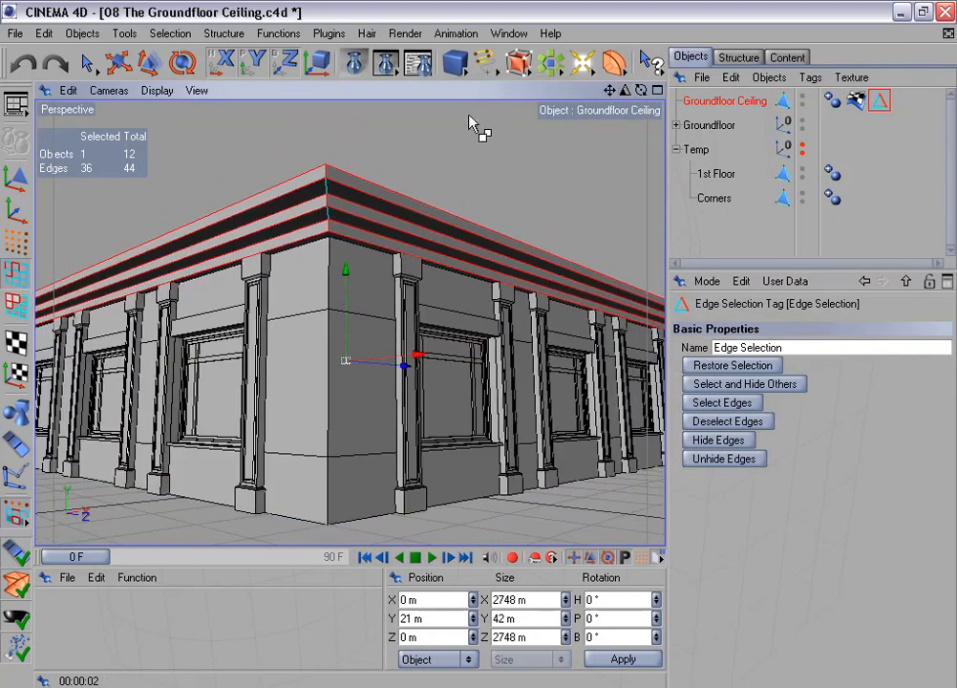
click(354, 62)
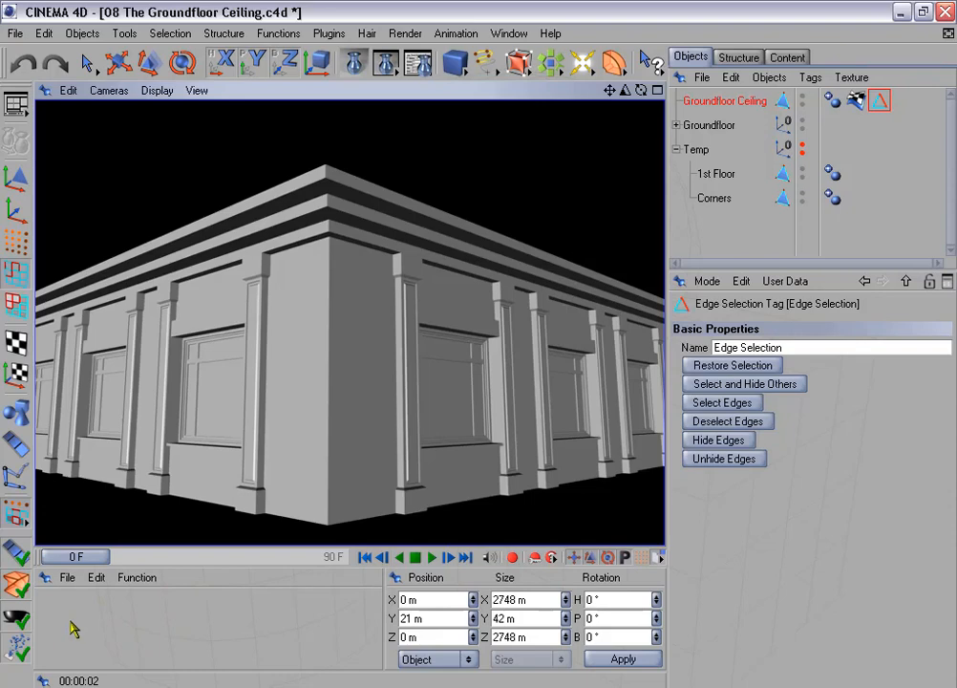
Create two new default materials for the building
double_click(65, 629)
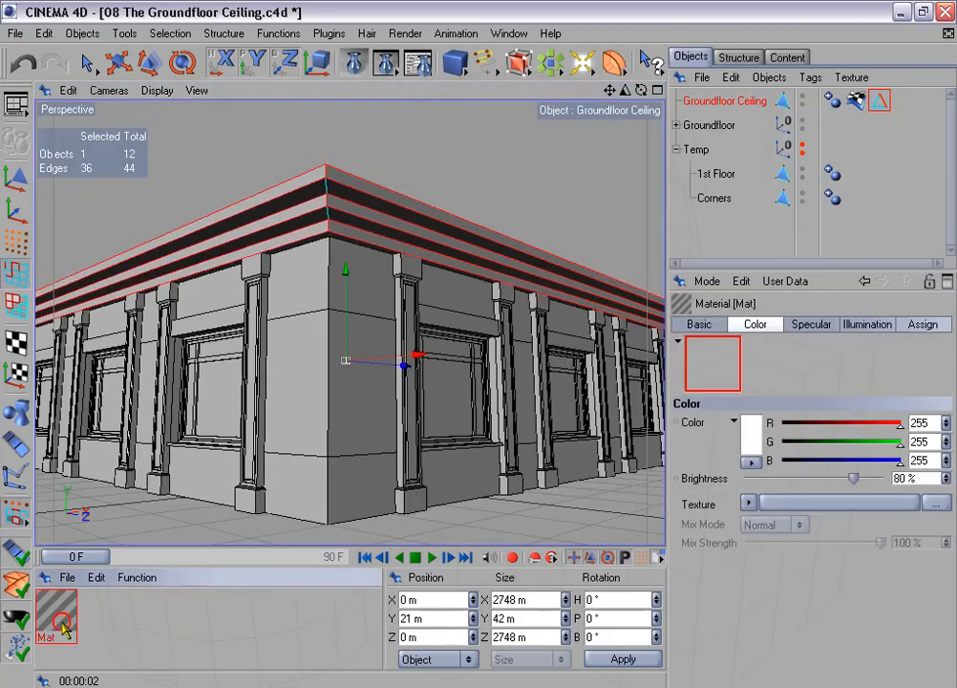
double_click(115, 621)
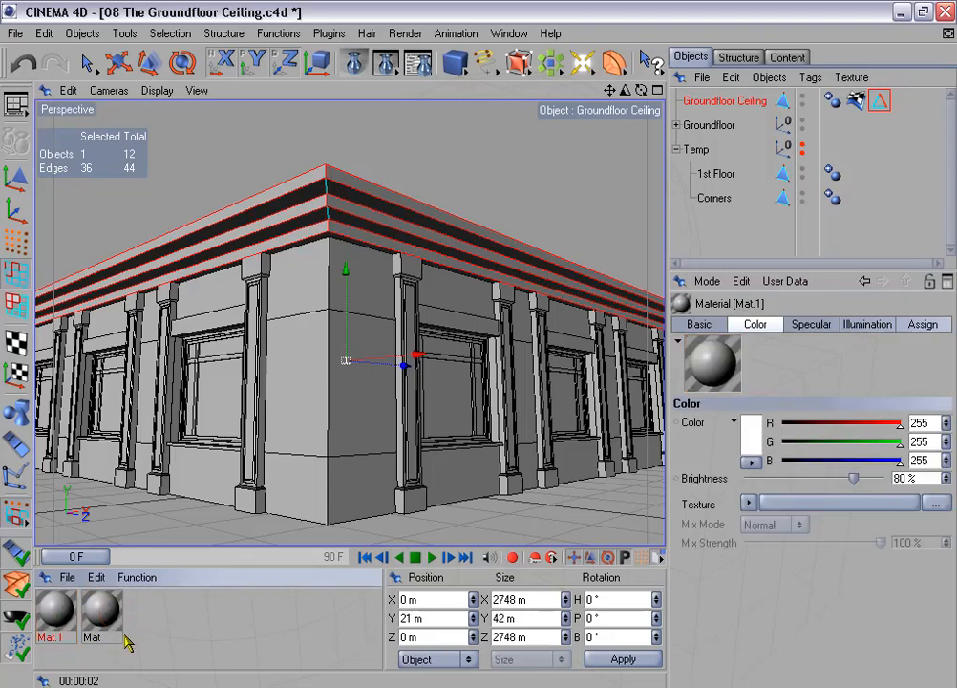
Rename the material Mat.1 as Stone White, turn off its Specular channel and set its colour brightness to 100 %
double_click(59, 612)
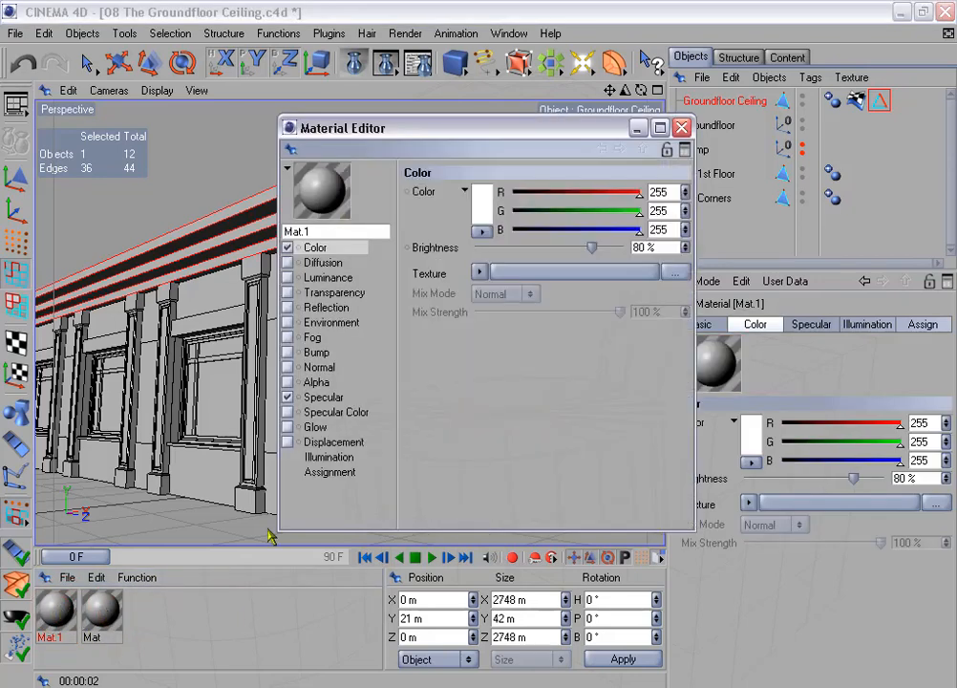
drag(445, 130, 408, 126)
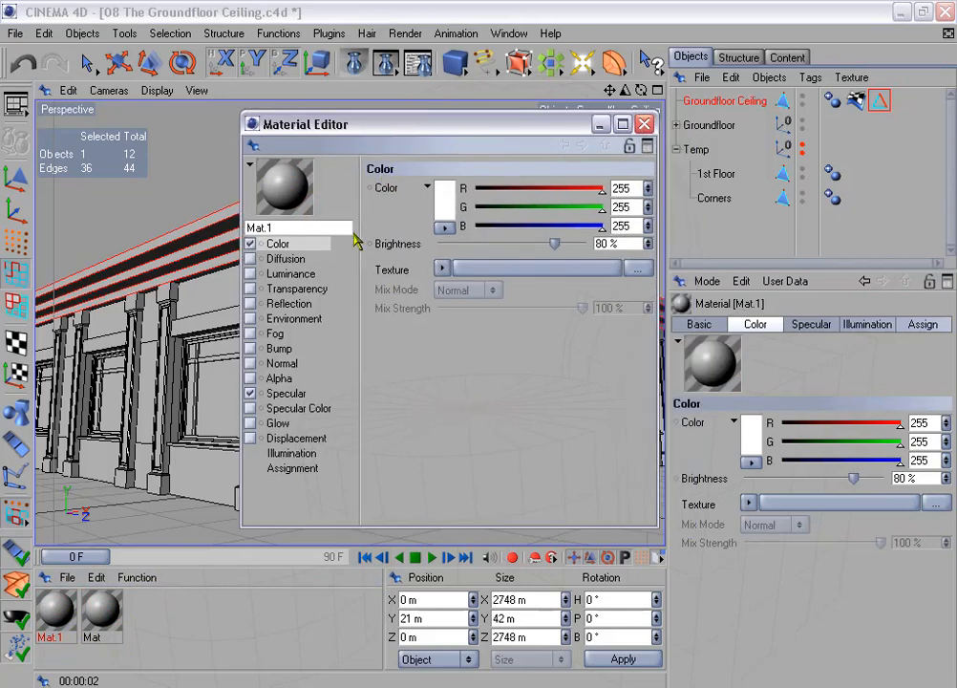
drag(285, 226, 188, 173)
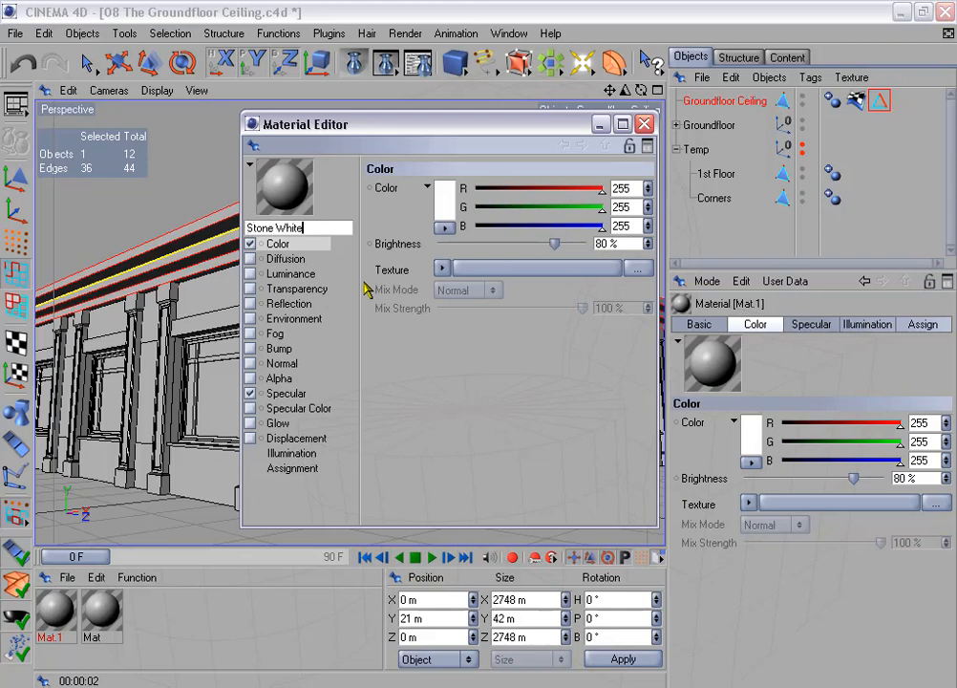
text(Stone White)
key(Return)
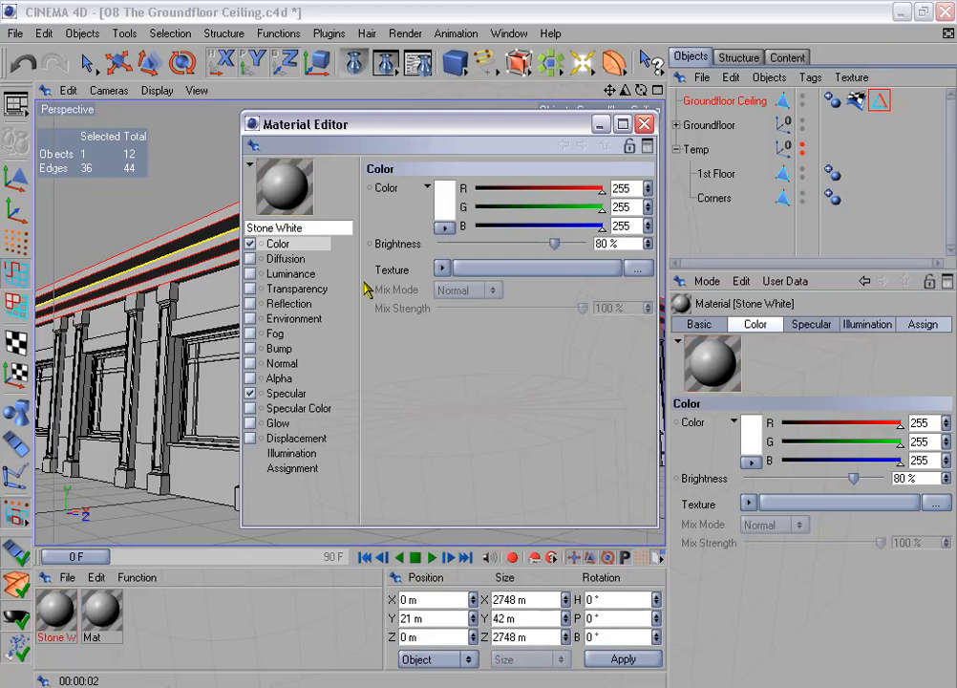
click(251, 394)
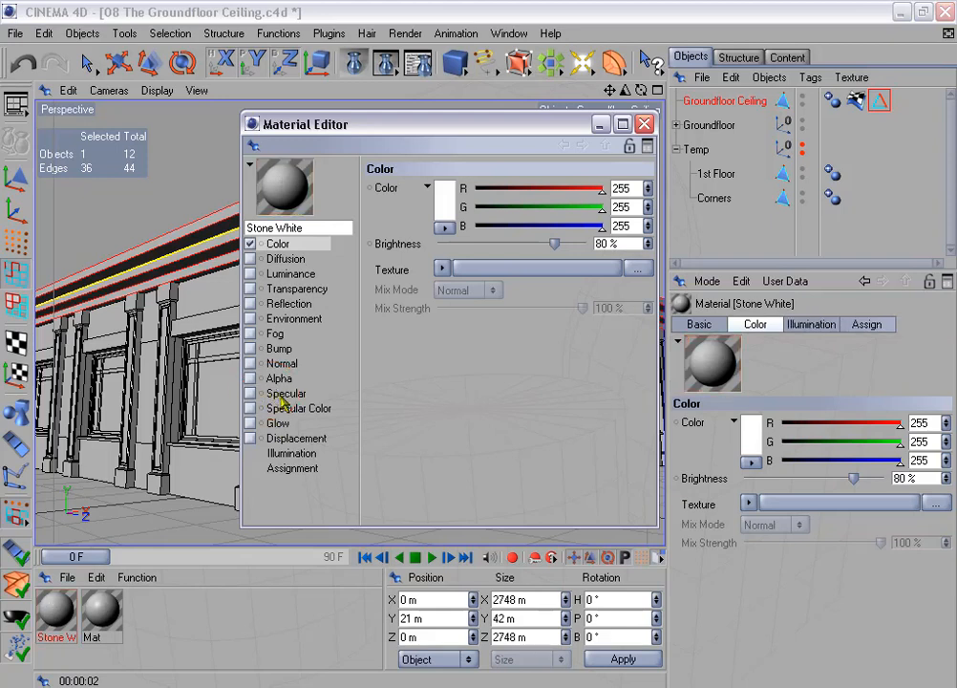
drag(555, 245, 590, 243)
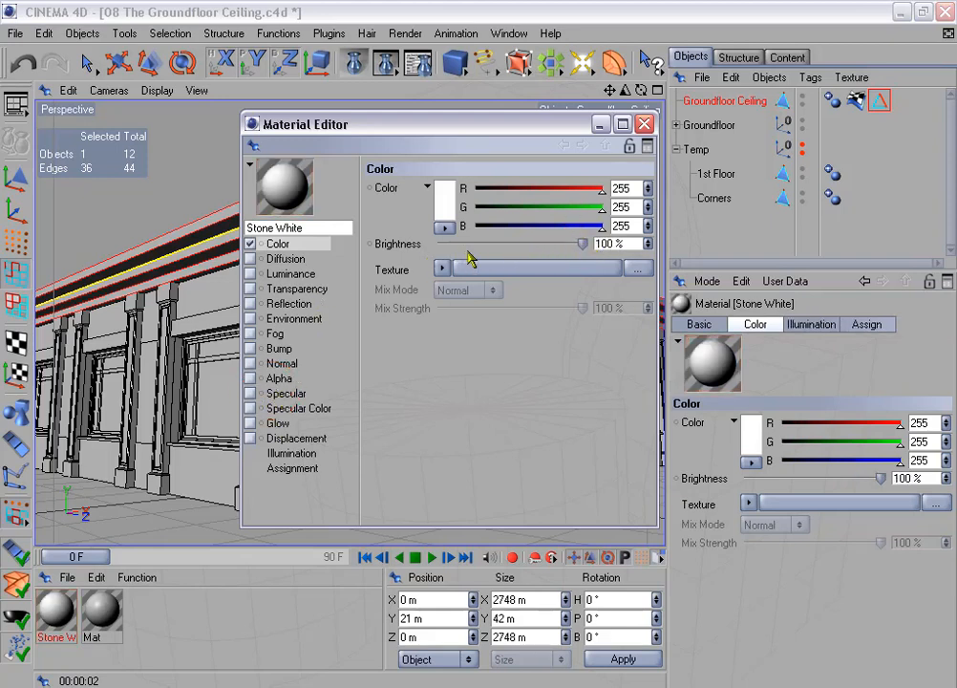
Rename the material Mat as Glass and give it a mid-grey colour of RGB 136, 136, 136
double_click(102, 612)
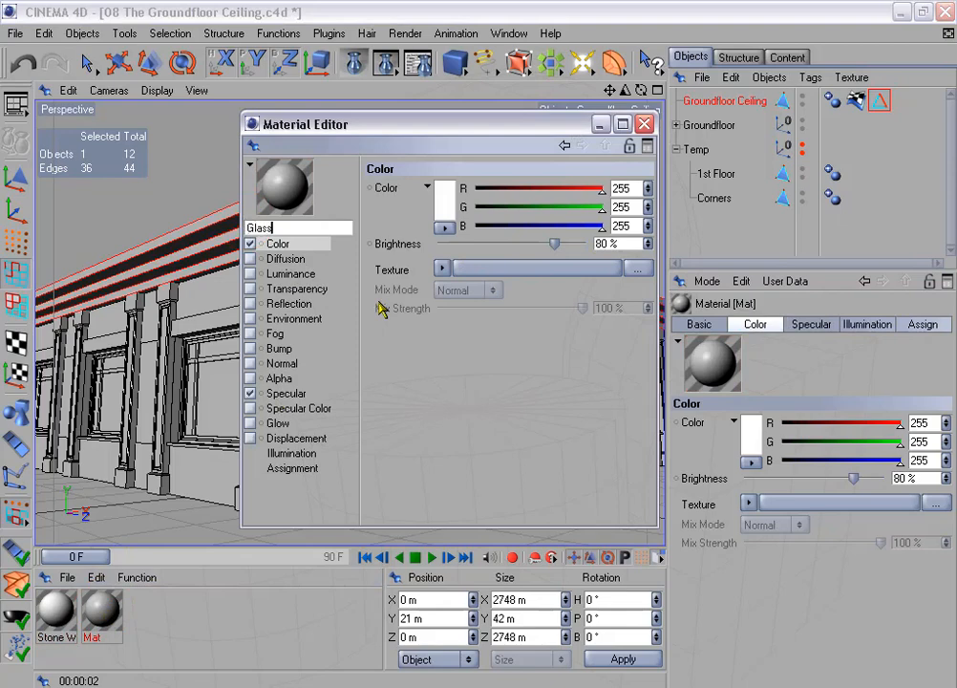
click(455, 212)
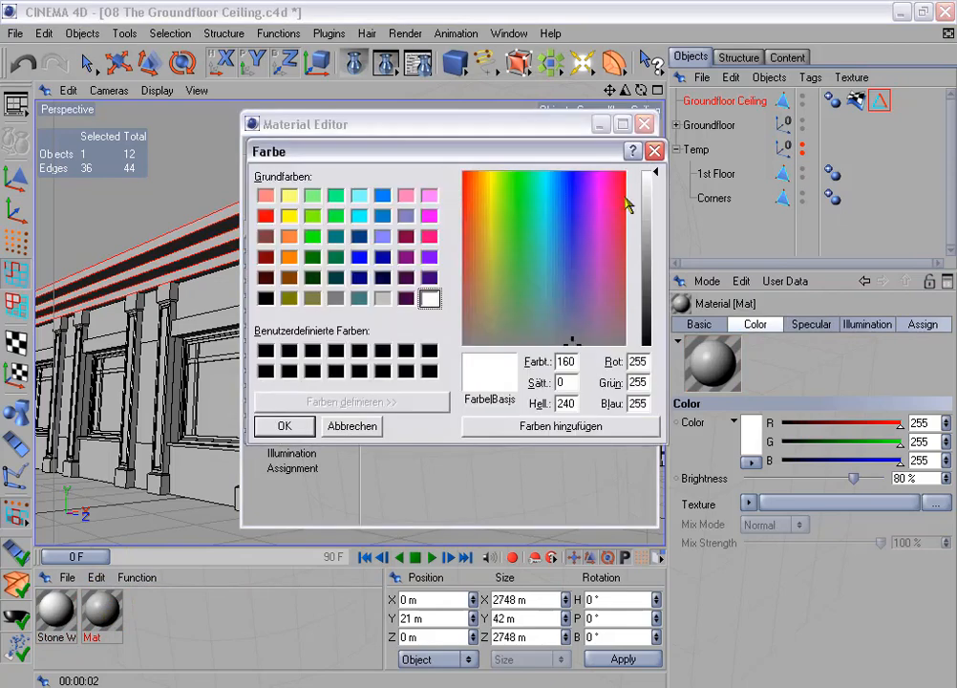
drag(654, 197, 656, 257)
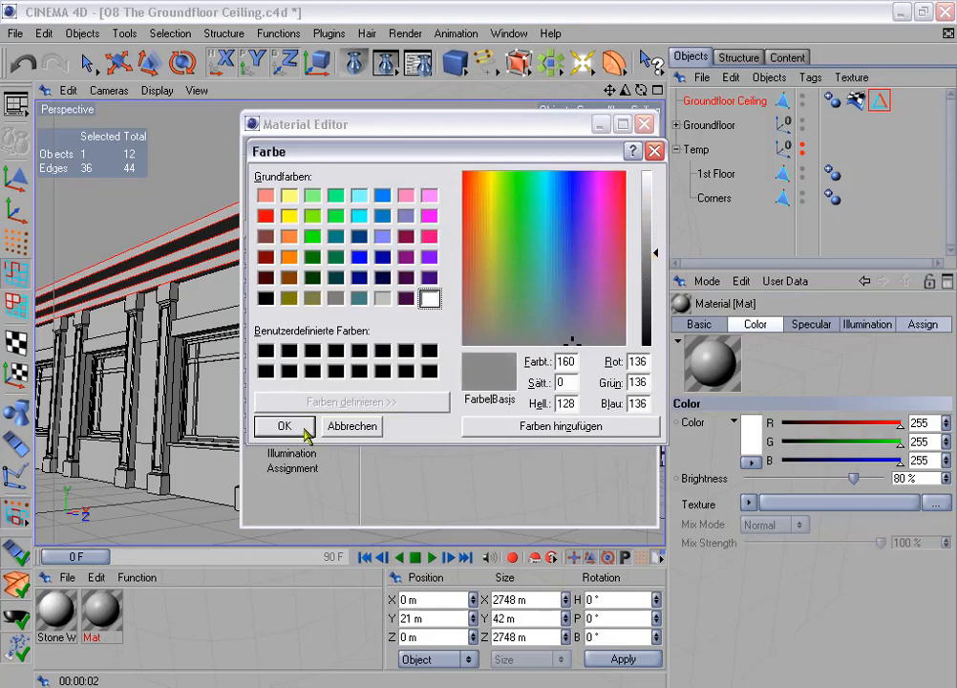
click(284, 426)
click(639, 124)
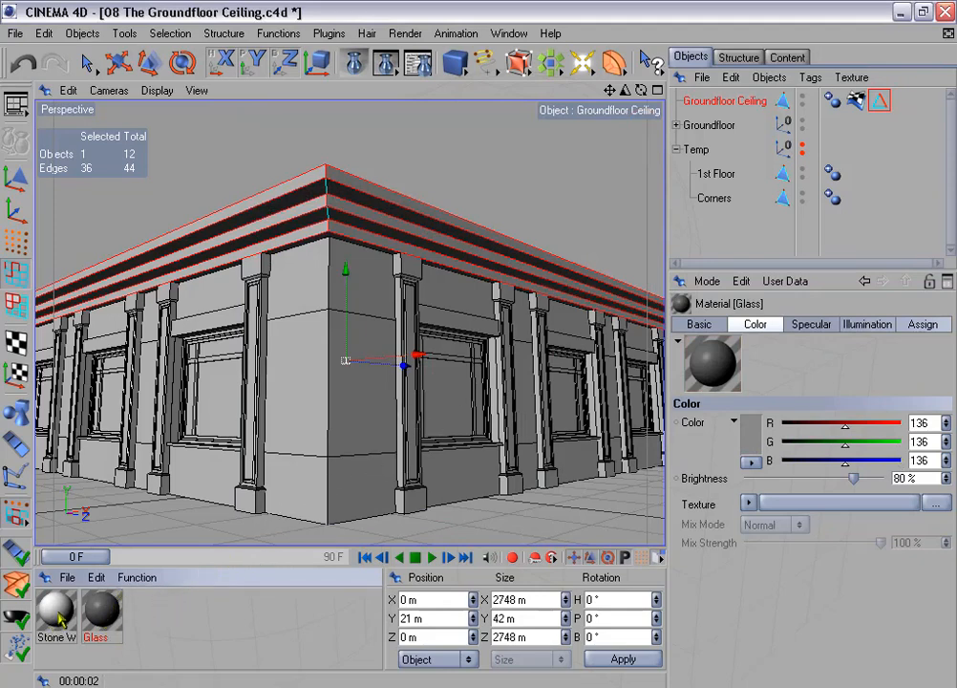
Apply Stone White to the Groundfloor Ceiling, Stone Girder and Pillars objects, and Glass to the Window Pane object
drag(53, 605, 722, 101)
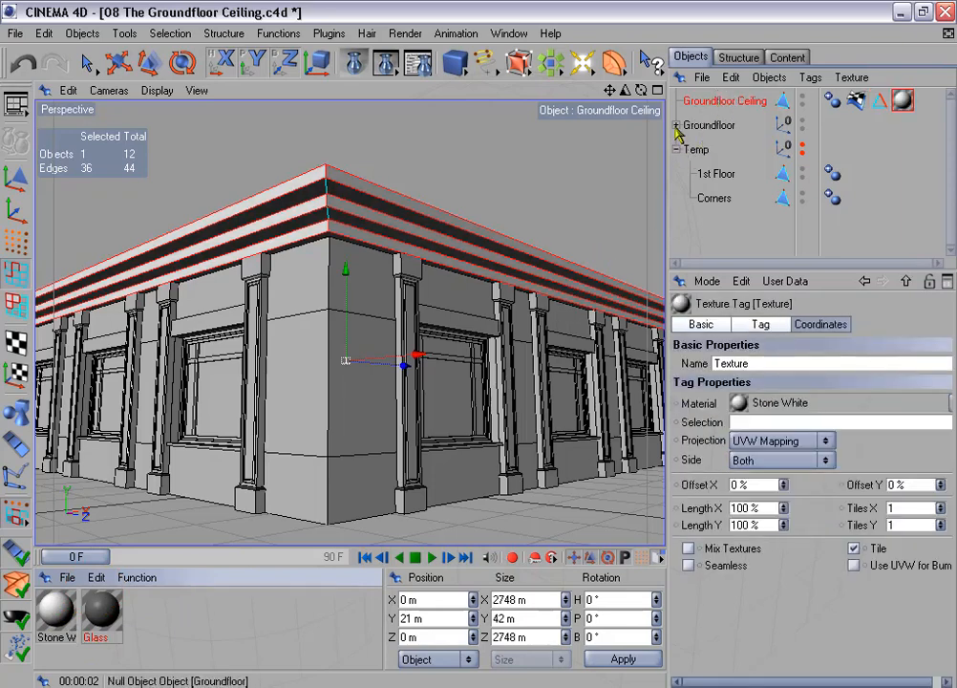
click(677, 125)
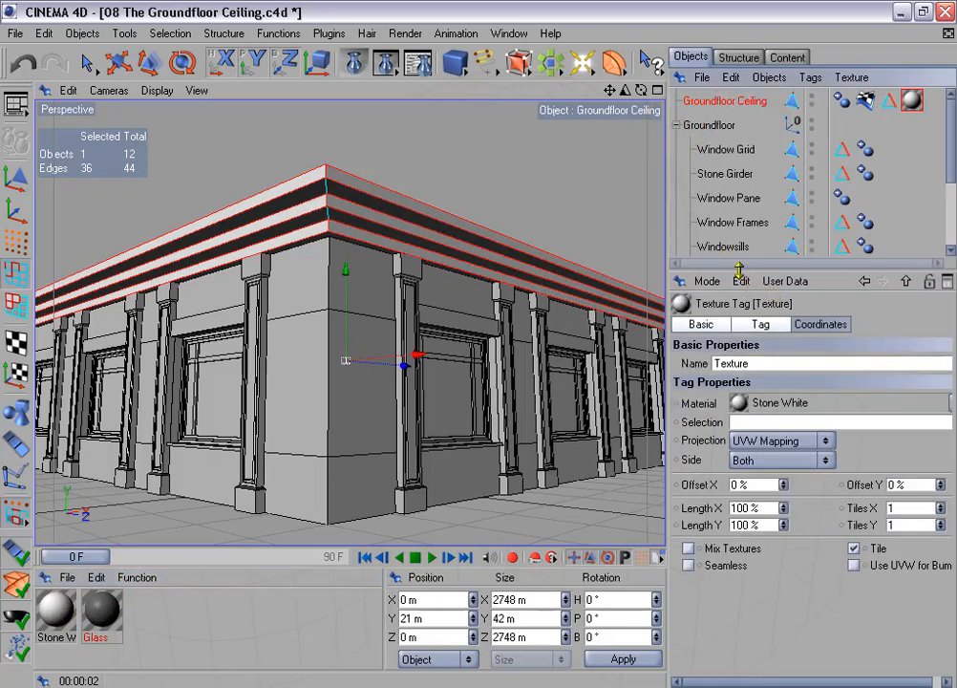
drag(738, 271, 497, 411)
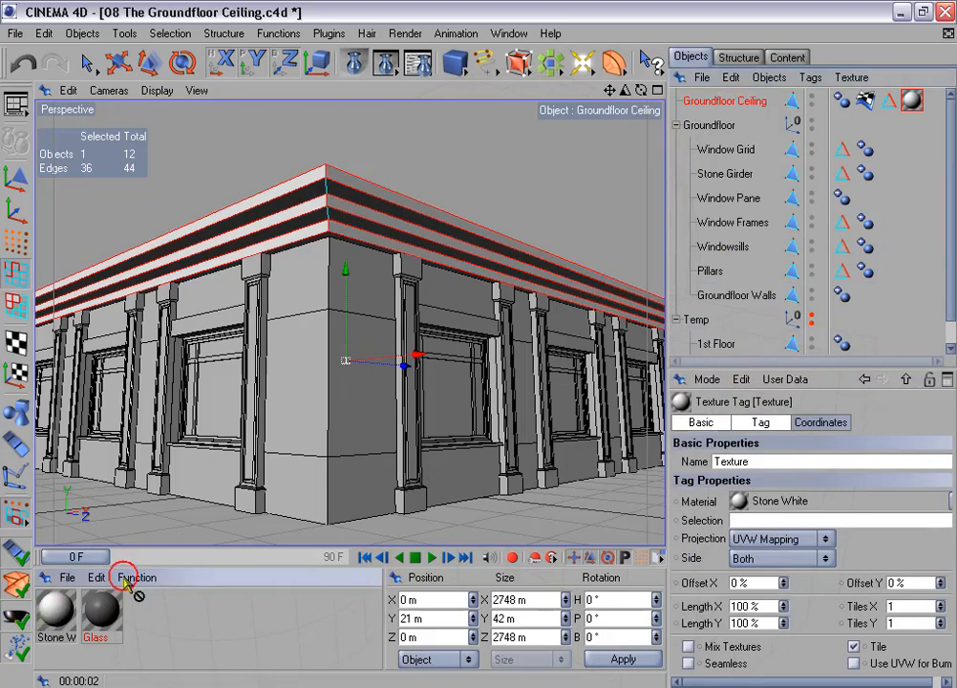
drag(125, 583, 705, 175)
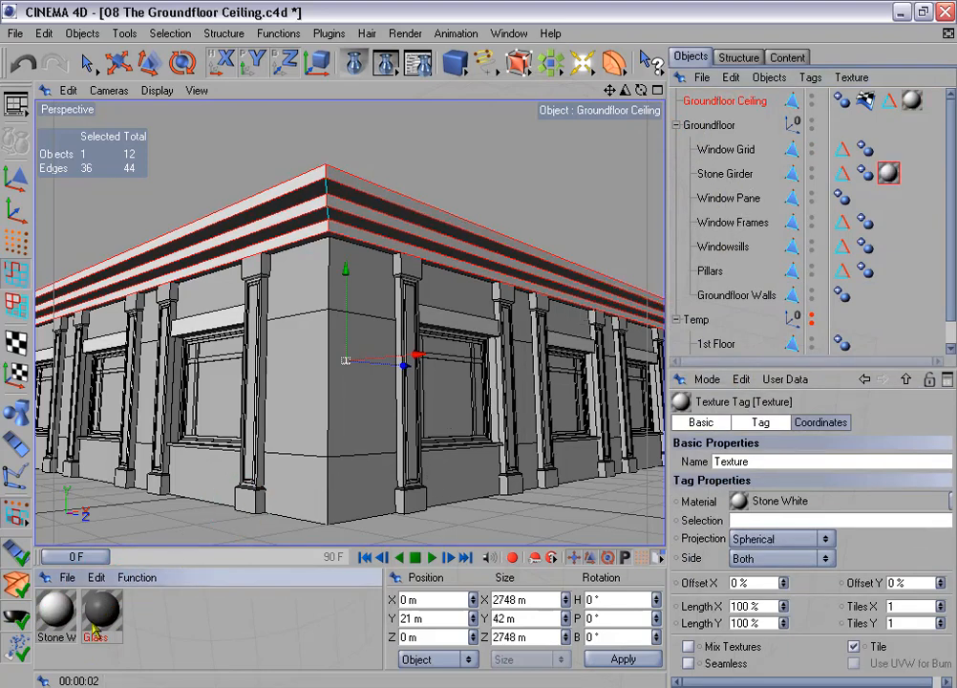
drag(57, 613, 721, 272)
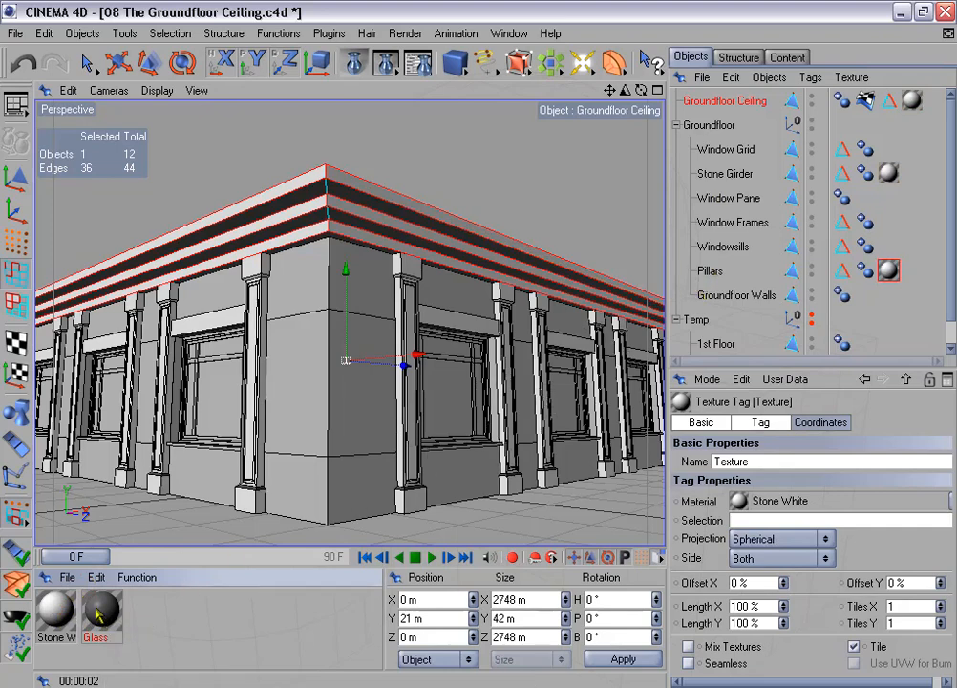
drag(98, 611, 728, 201)
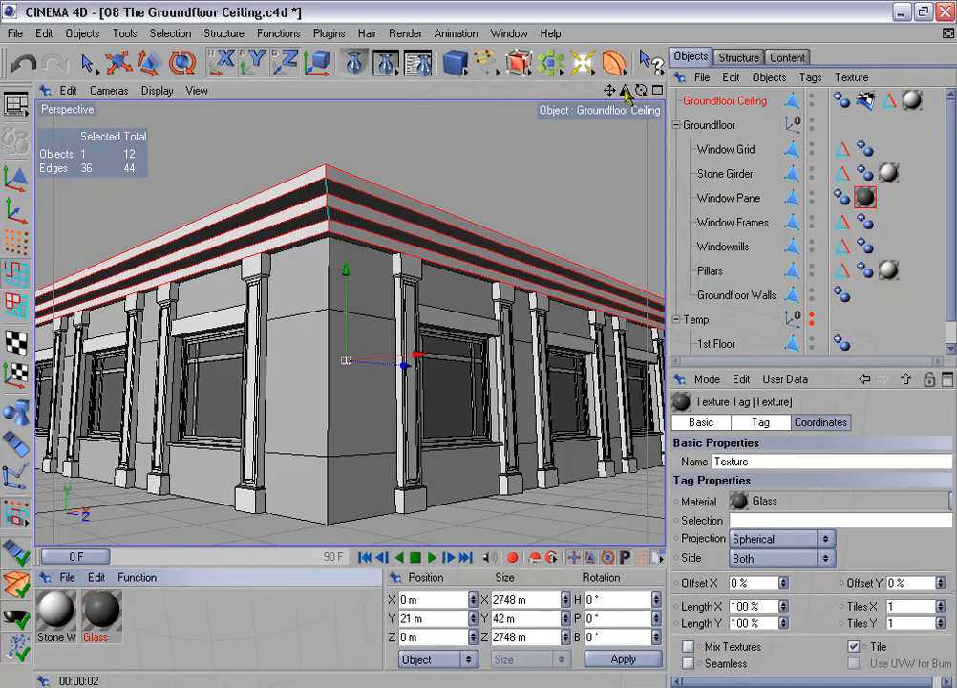
Render the perspective view from farther away to check the Stone White and Glass materials on the building
drag(626, 92, 583, 92)
alt+drag(473, 339, 527, 218)
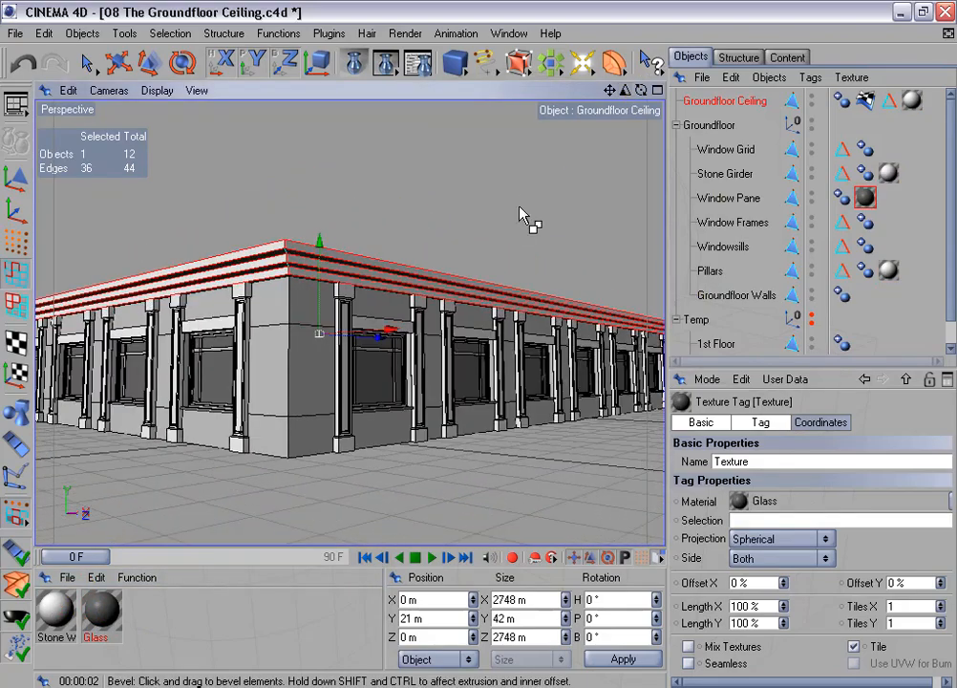
click(359, 65)
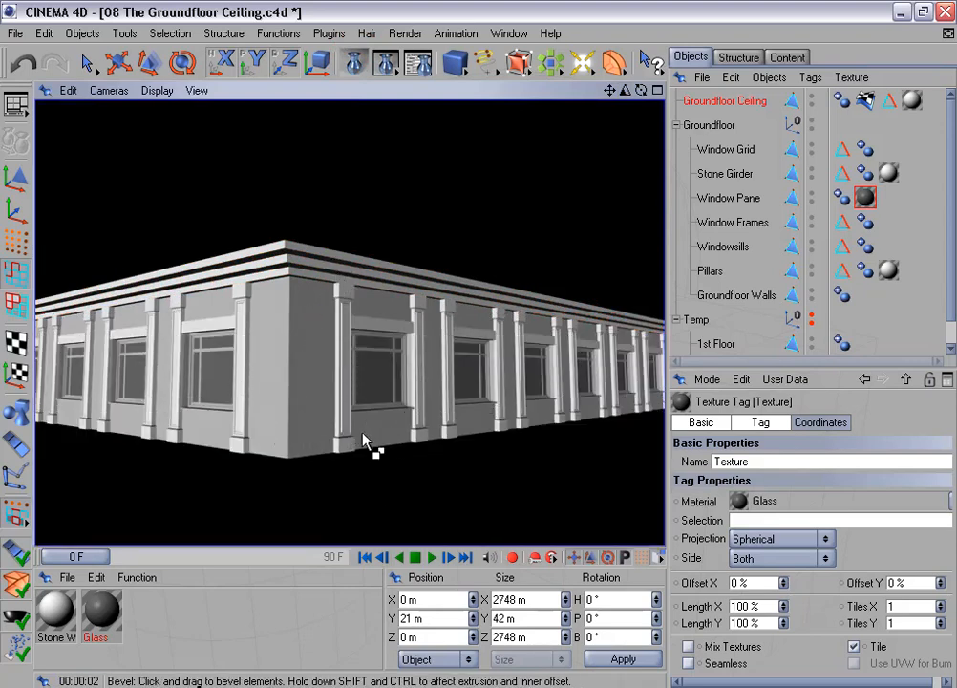
Move the Groundfloor Ceiling object into the Groundfloor group as its child
mouse_move(564, 390)
alt+mouse_down()
mouse_move(566, 470)
mouse_move(567, 396)
alt+mouse_up()
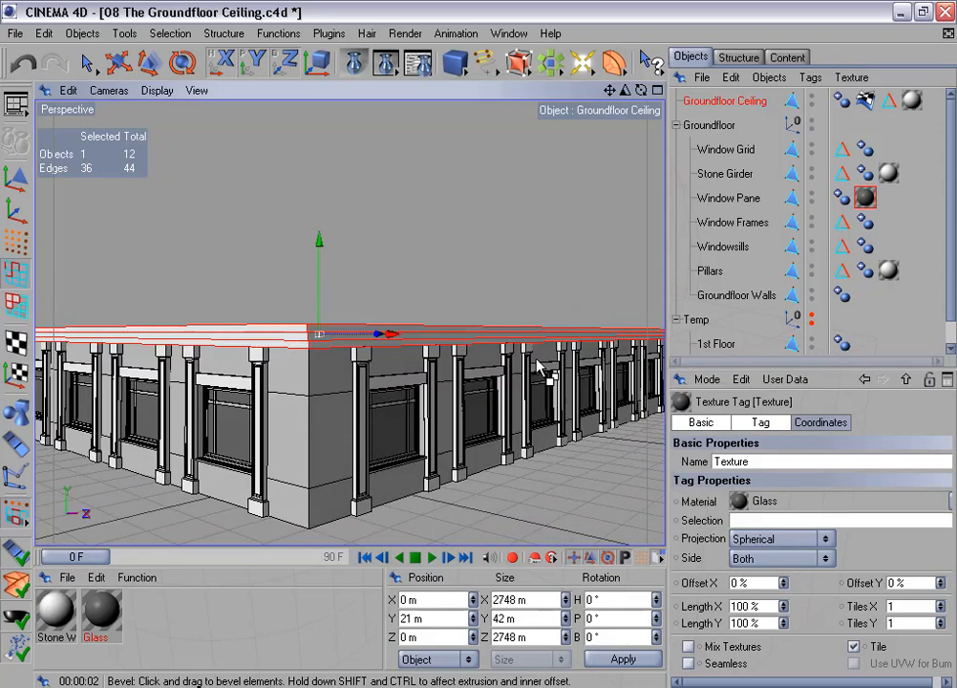
click(715, 106)
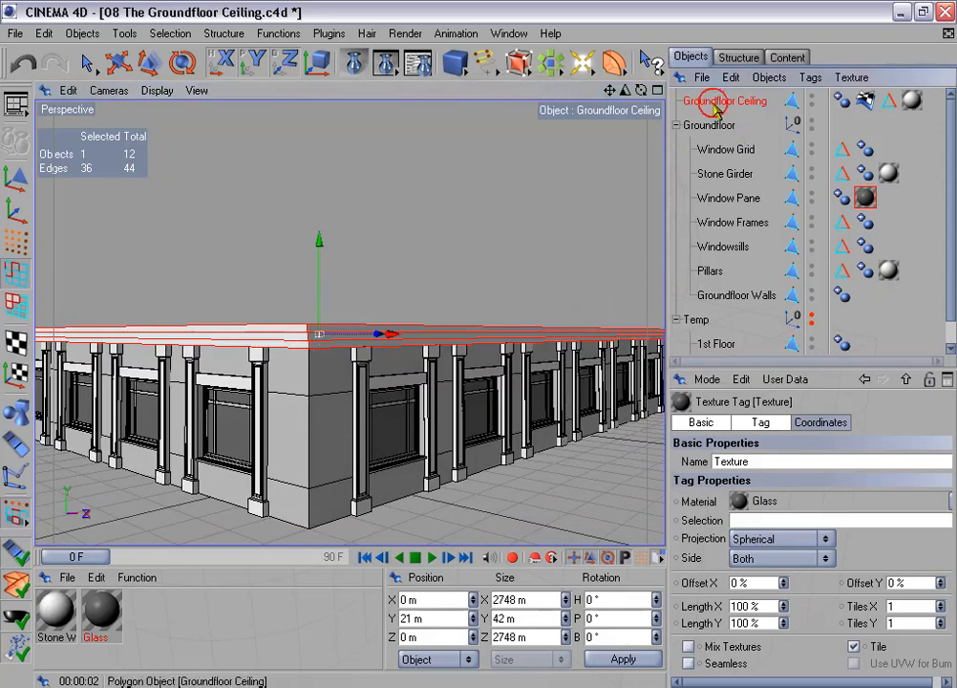
drag(715, 106, 728, 130)
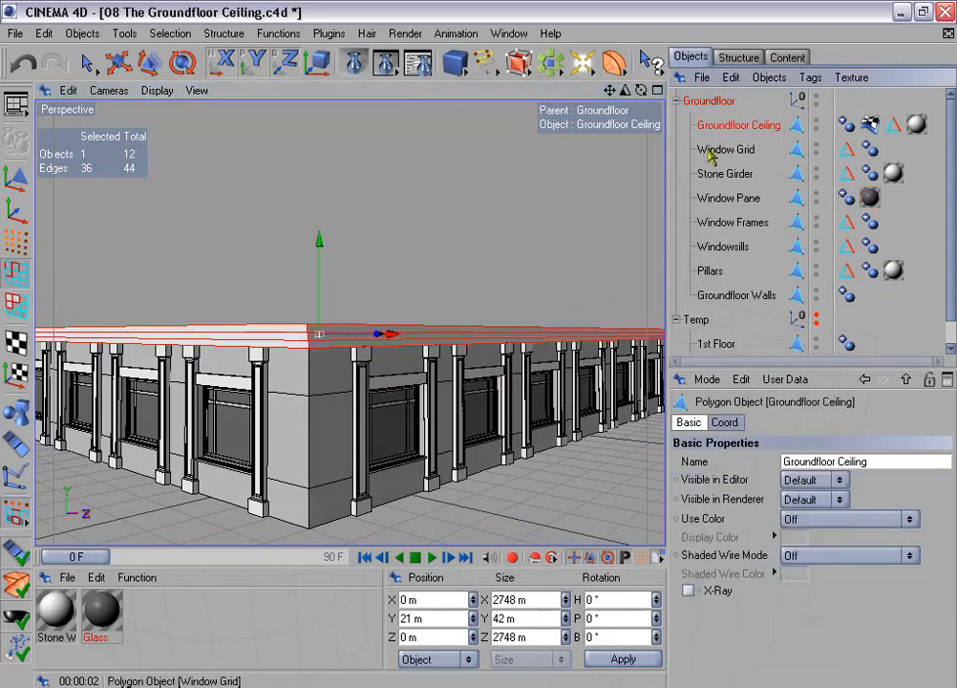
Rename the Groundfloor Ceiling's edge selection tag as "Edges for beveling" and collapse the Groundfloor group
click(893, 125)
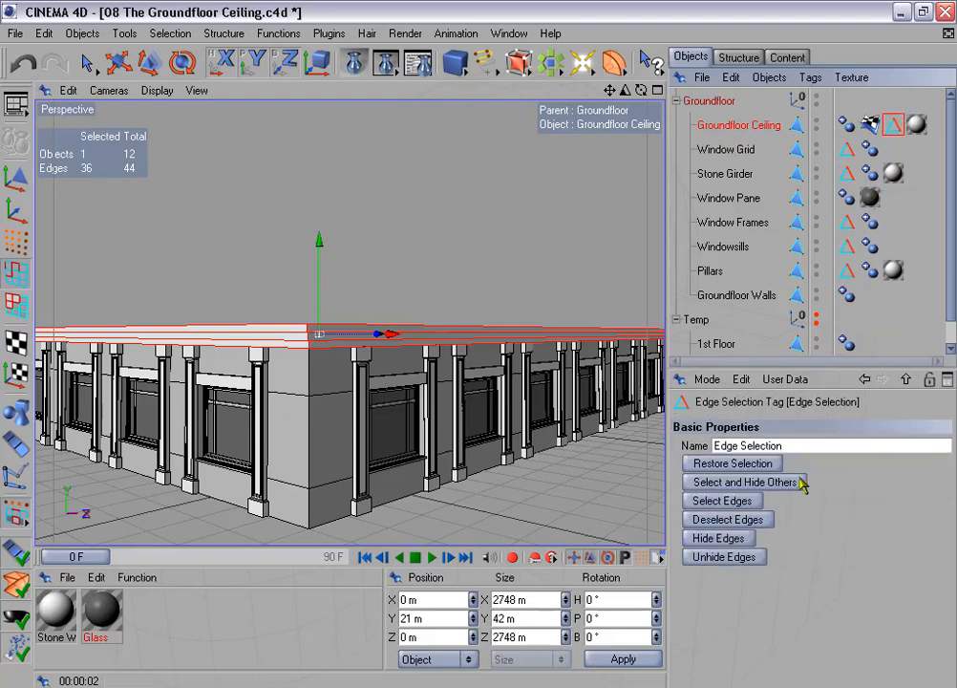
click(809, 446)
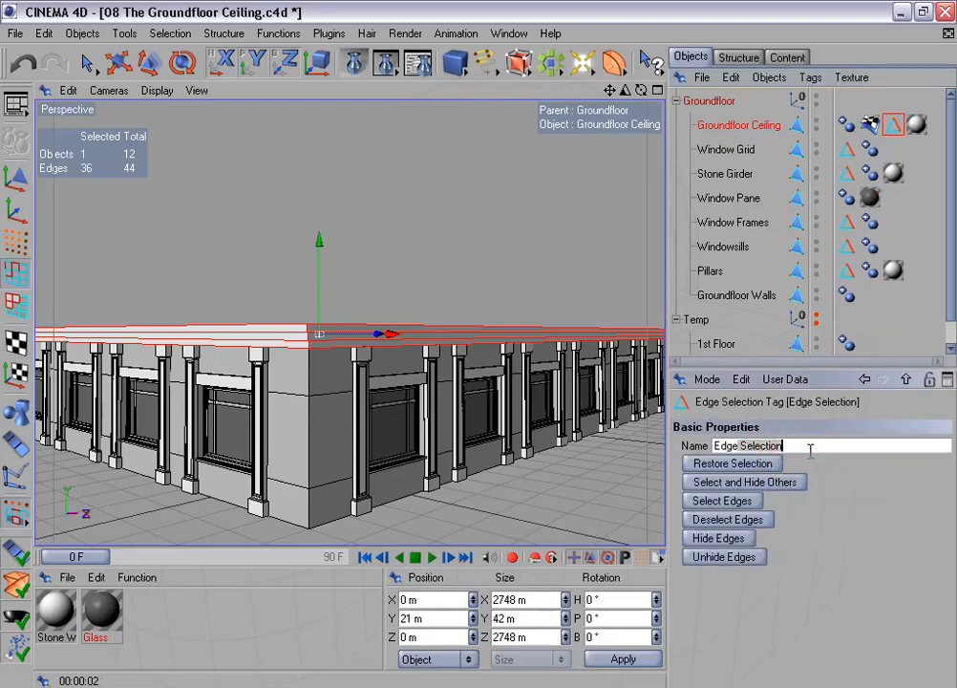
text(s for bevel)
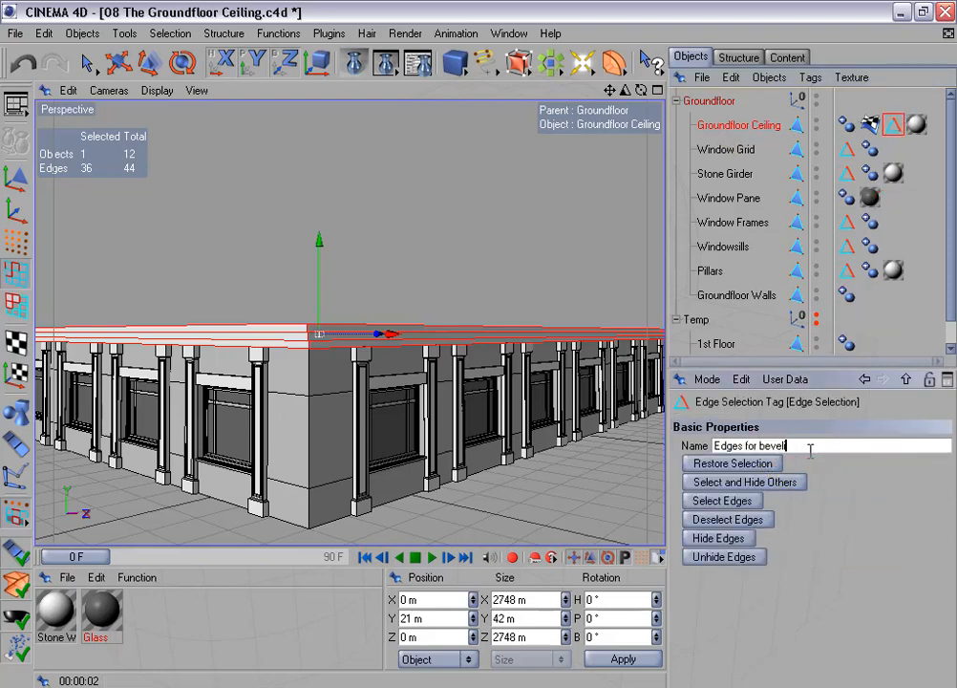
text(ing)
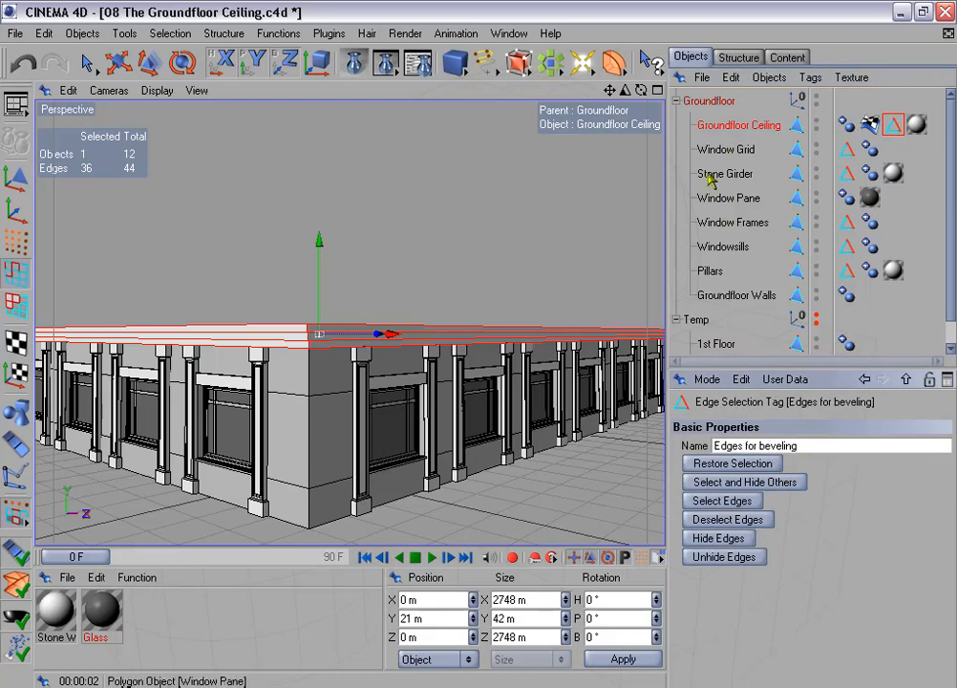
click(676, 100)
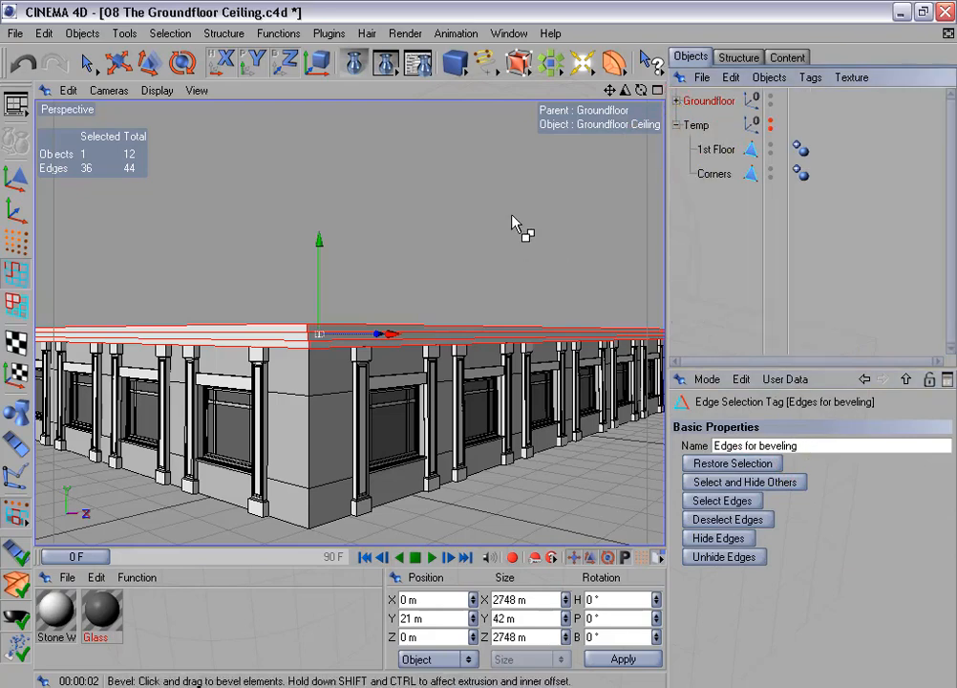
alt+drag(512, 223, 459, 213)
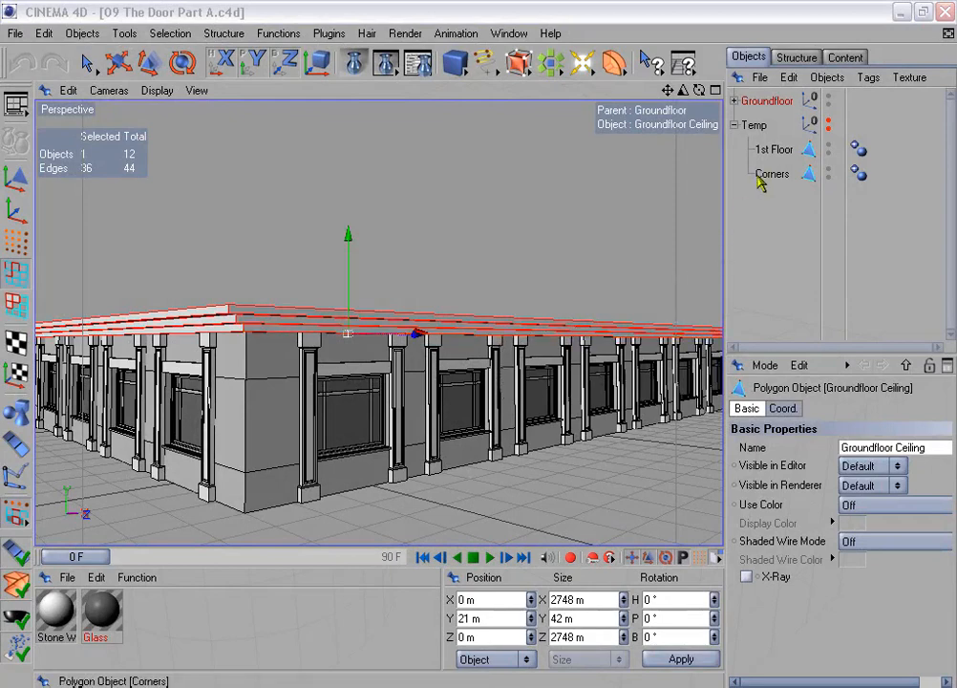
Collapse the Temp group, expand Groundfloor and hide the Groundfloor Ceiling in both the editor and the renderer
click(735, 126)
click(733, 100)
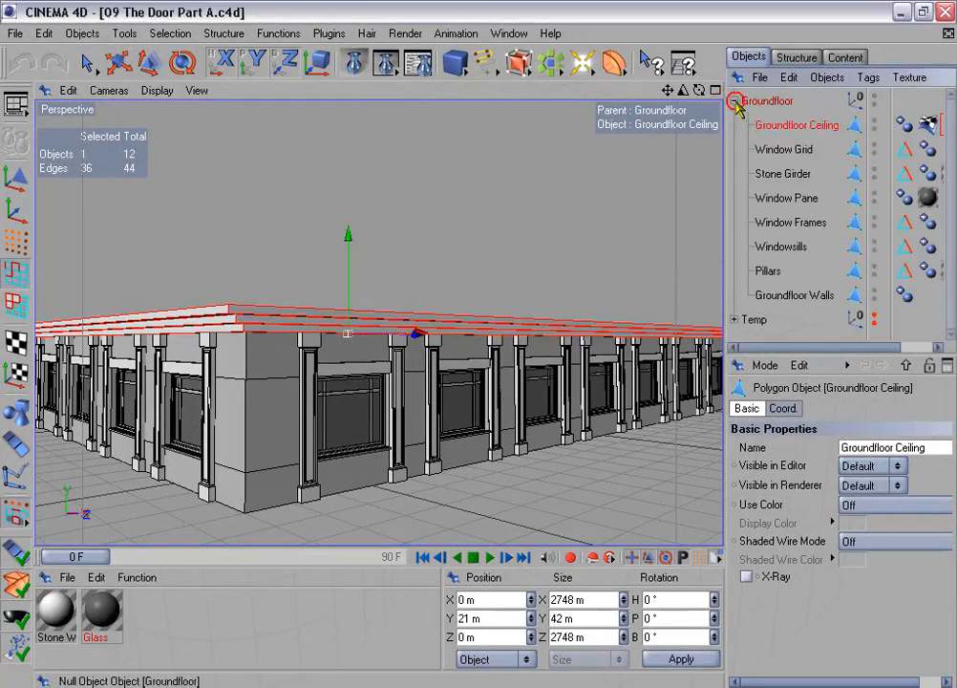
click(874, 121)
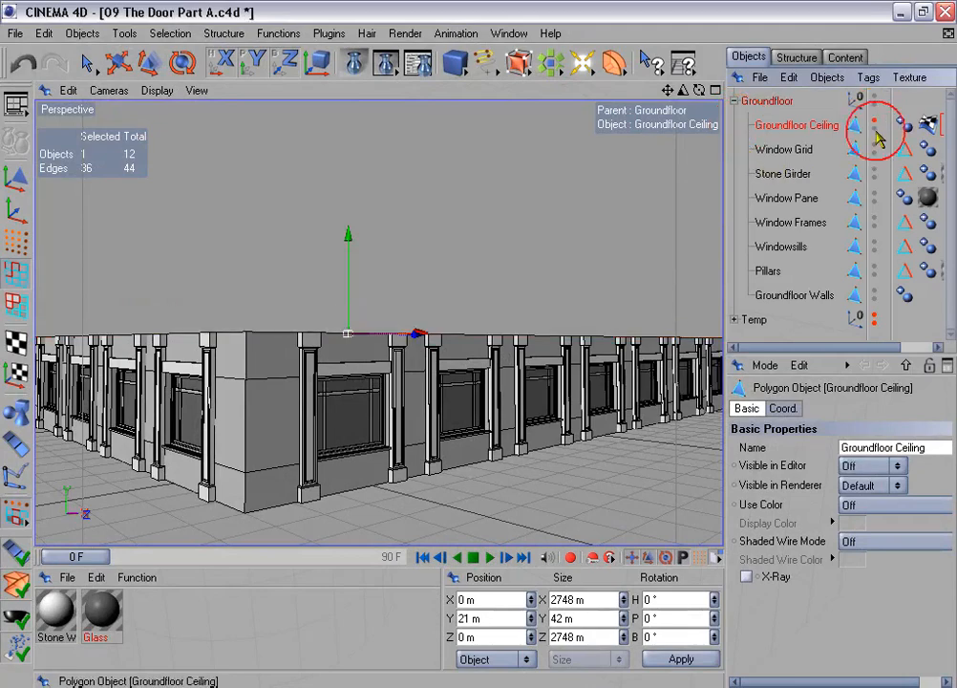
Examine the open ground floor from several angles to choose where the door goes in the window facade
scroll(501, 316, down, 3)
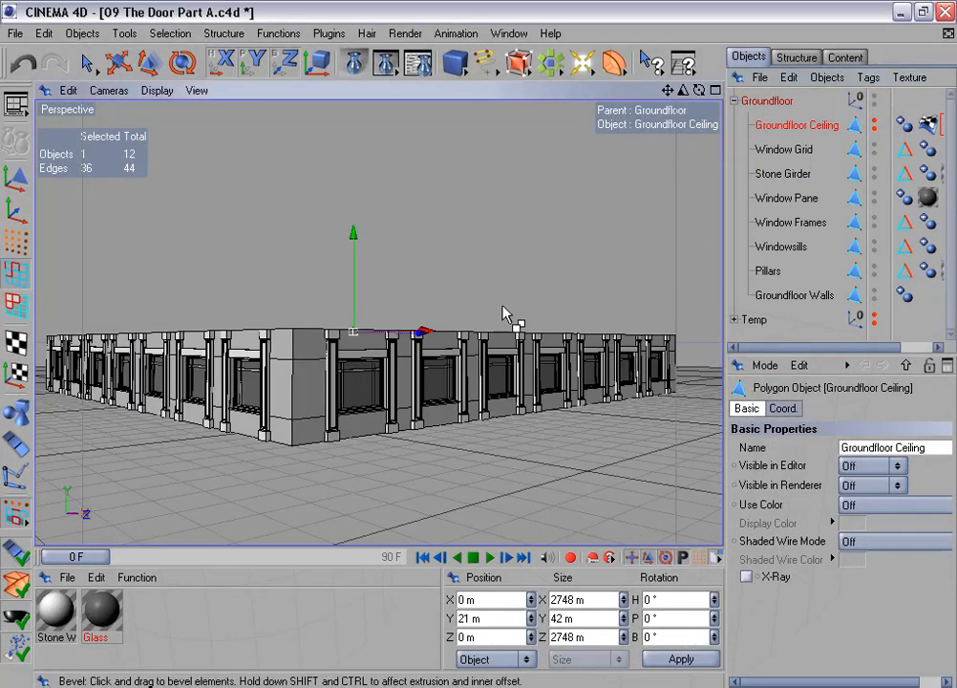
alt+drag(478, 337, 555, 401)
alt+middle_drag(444, 329, 507, 303)
alt+drag(506, 303, 530, 339)
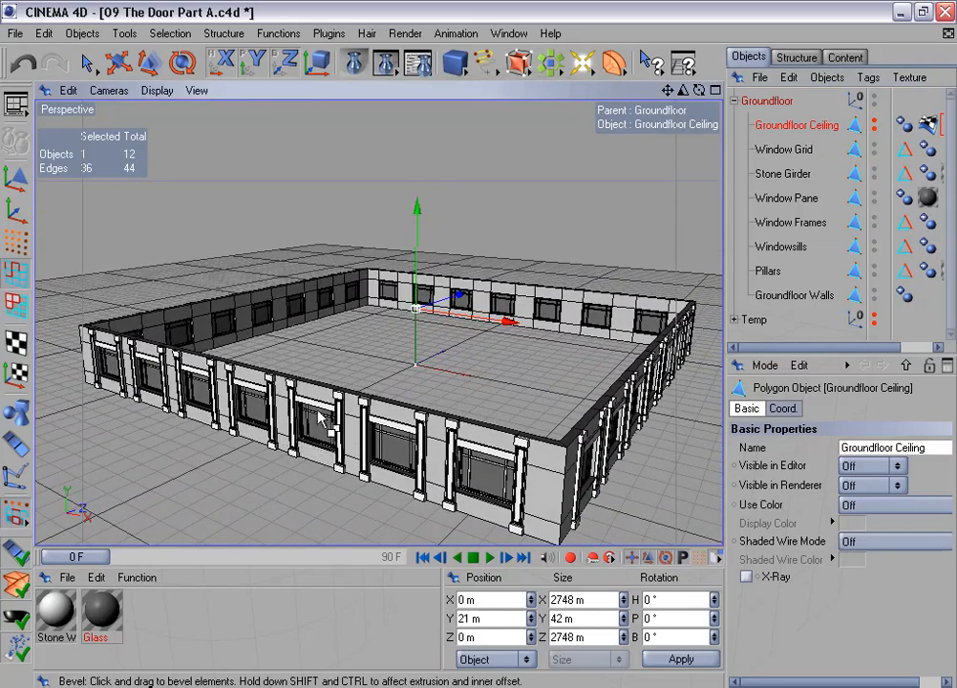
alt+drag(388, 429, 413, 491)
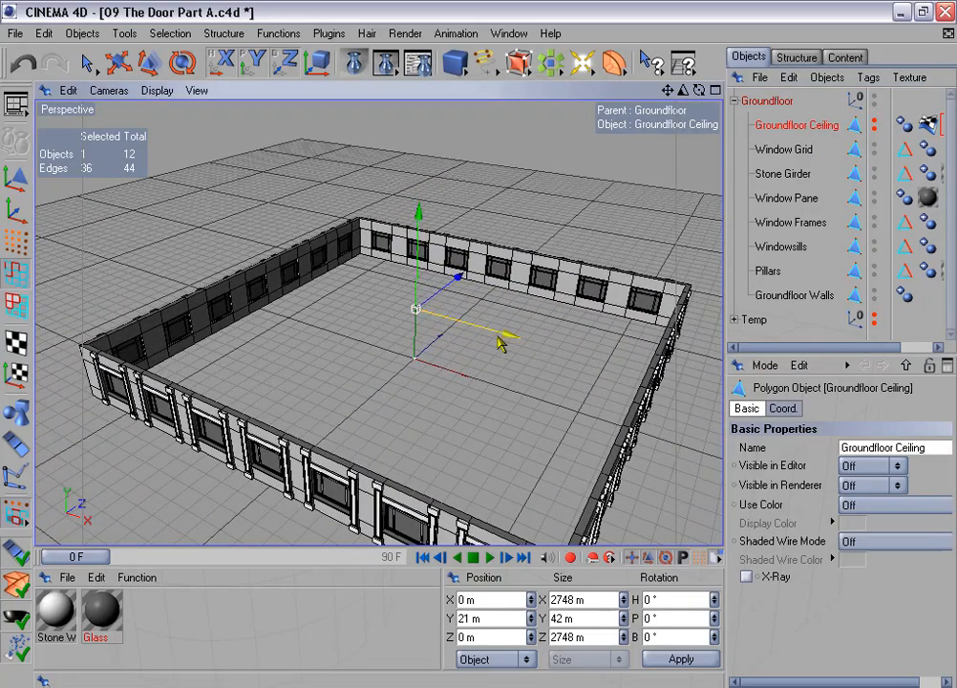
alt+drag(625, 346, 530, 316)
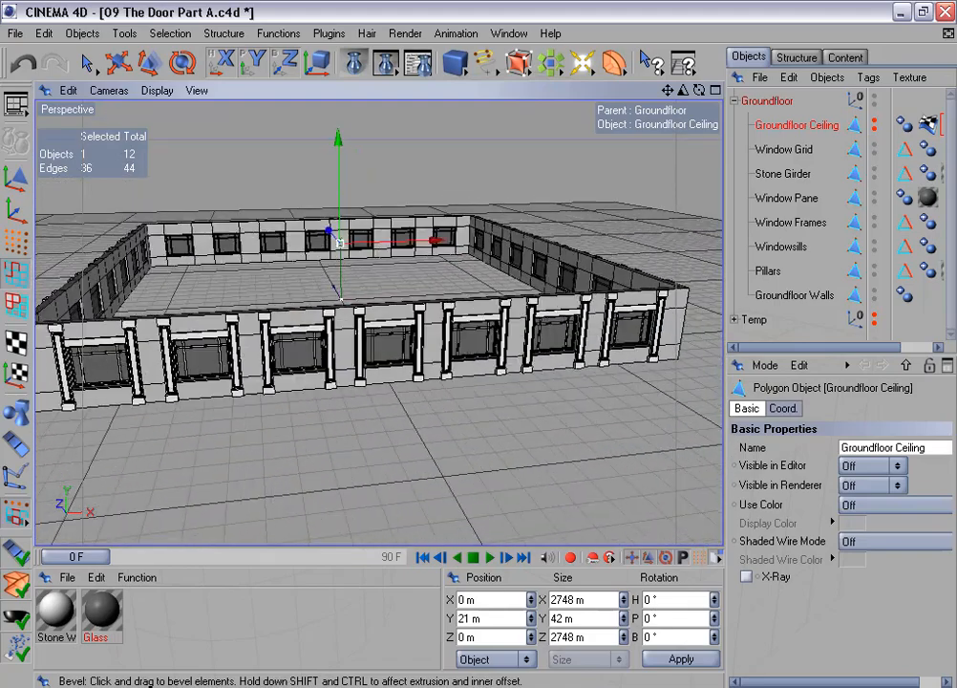
alt+drag(478, 345, 472, 329)
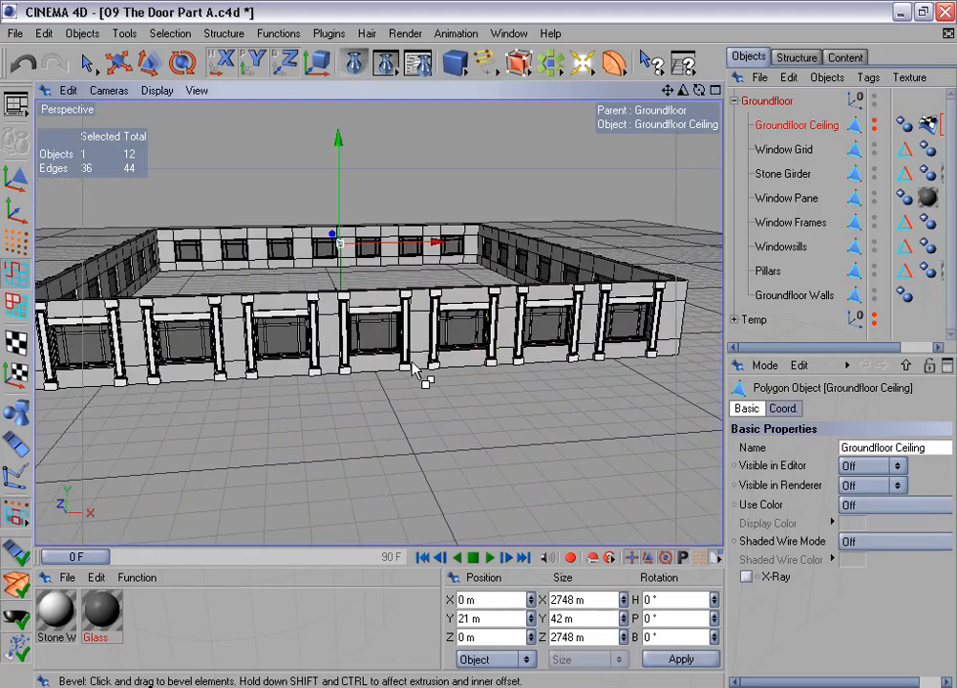
alt+drag(414, 371, 496, 406)
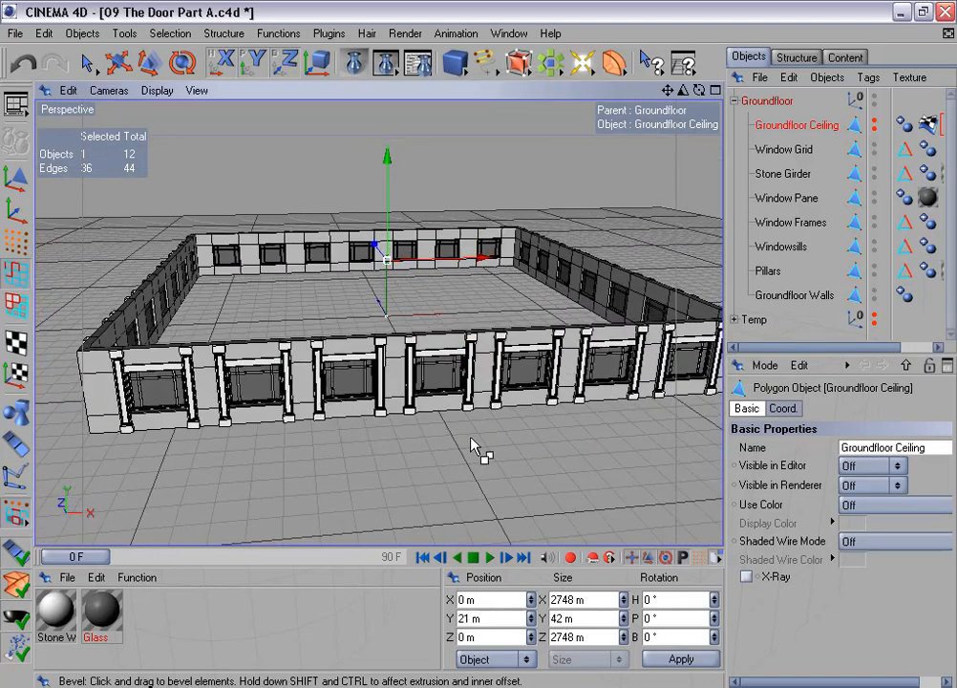
alt+drag(477, 346, 406, 367)
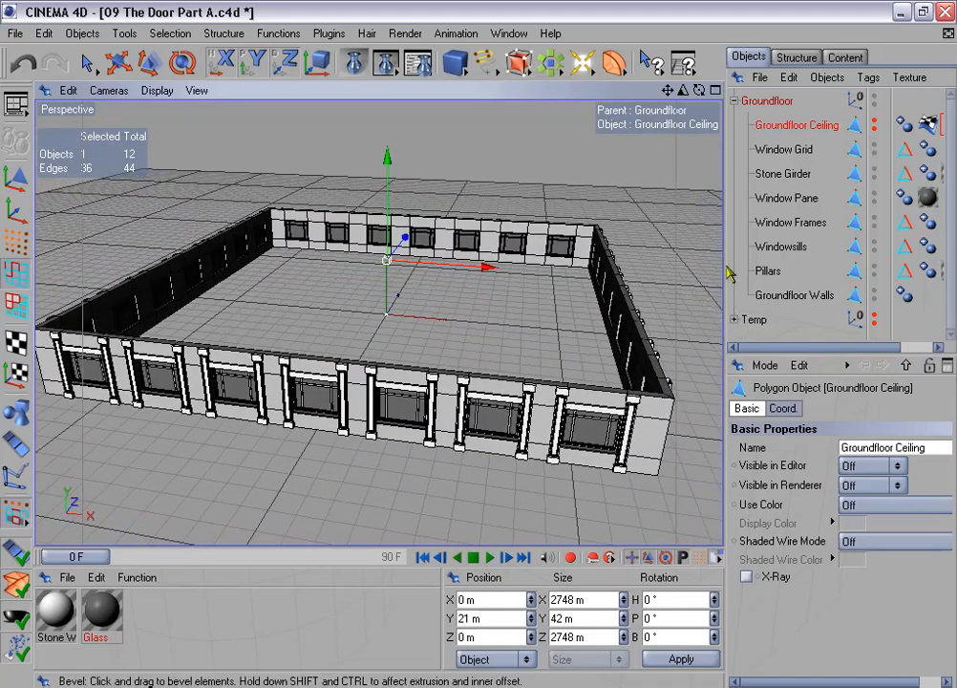
Select the Window Grid, Window Pane, Window Frames and Windowsills objects together for point editing
click(789, 151)
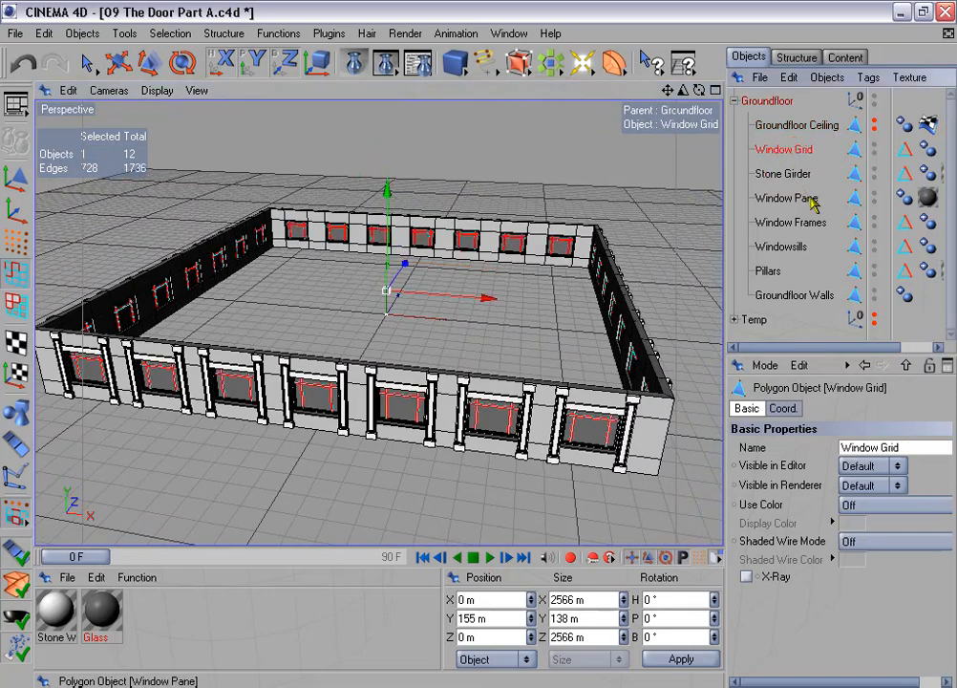
ctrl+click(787, 199)
ctrl+click(791, 222)
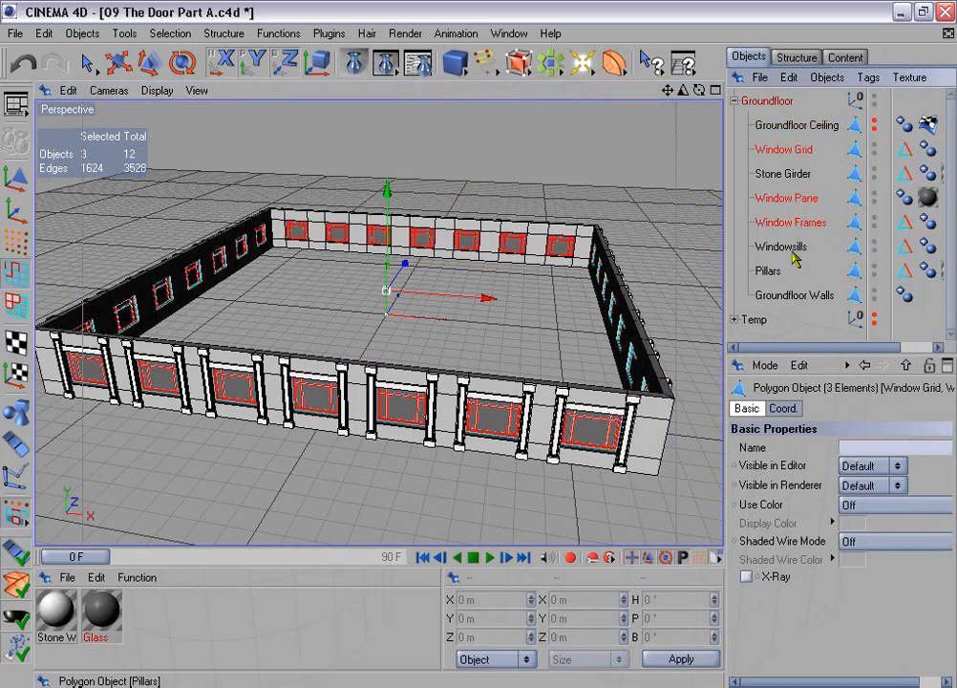
ctrl+click(789, 247)
click(19, 244)
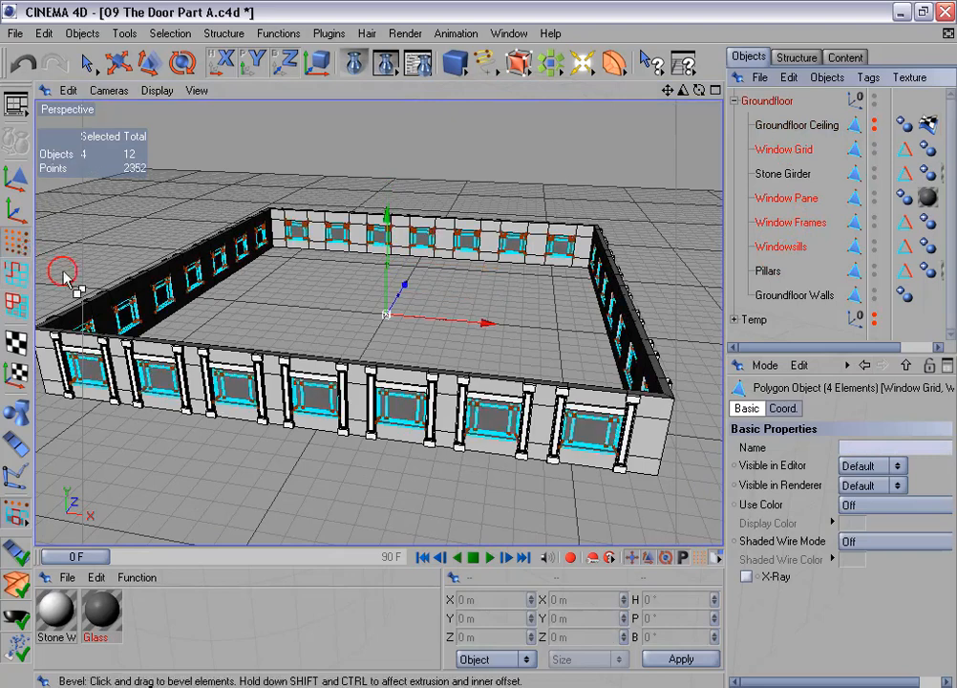
Maximize the Bottom view and change its projection to Top
middle_click(301, 330)
middle_click(459, 262)
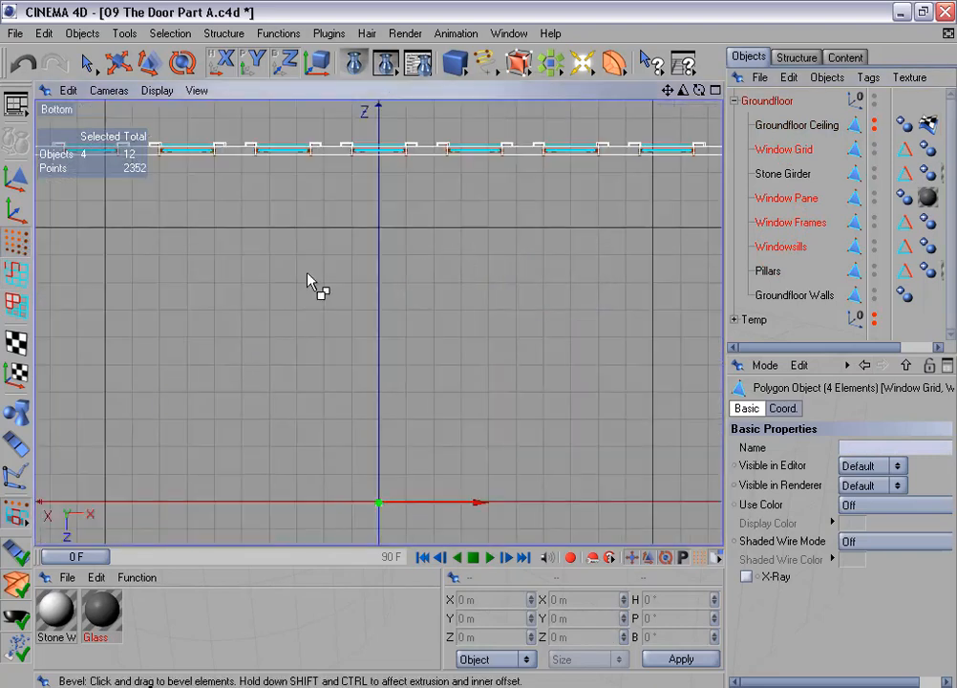
click(119, 90)
click(155, 282)
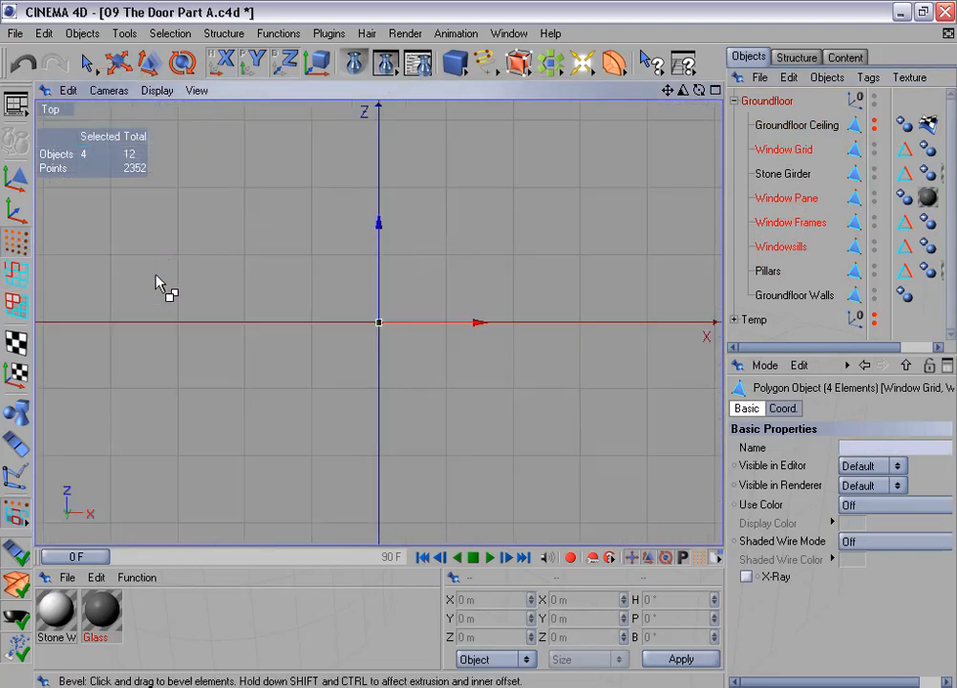
Rectangle-select all points of the third window from the left on the front facade, including hidden ones, and delete them
key(h)
drag(90, 65, 148, 83)
alt+middle_drag(359, 428, 370, 333)
scroll(363, 410, up, 4)
alt+middle_drag(371, 440, 431, 333)
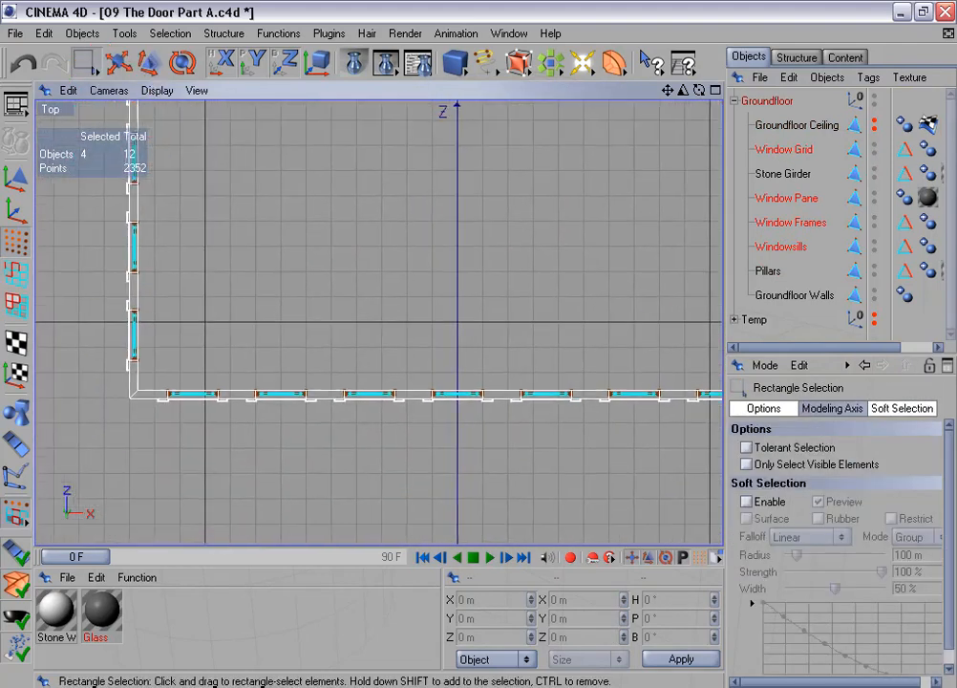
drag(322, 360, 412, 460)
middle_click(407, 471)
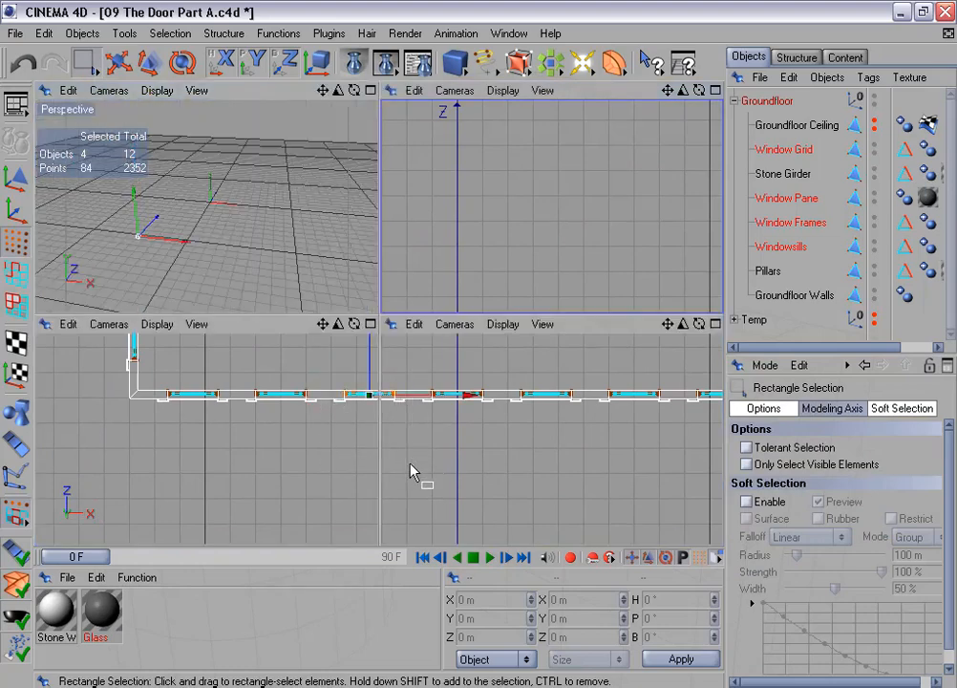
middle_click(271, 264)
alt+drag(407, 351, 453, 292)
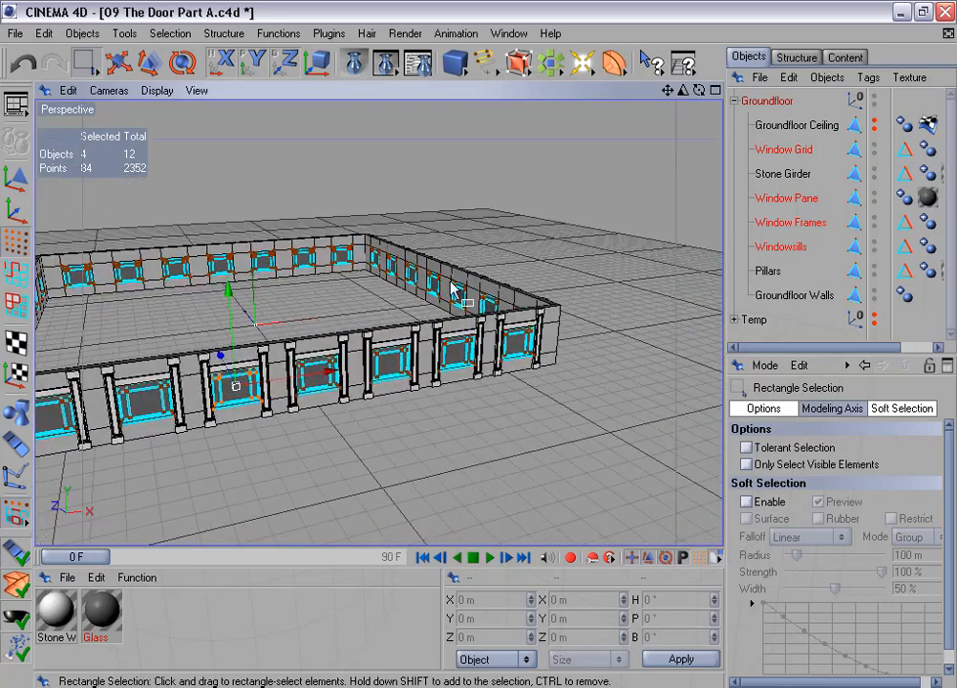
alt+middle_drag(453, 292, 623, 225)
scroll(454, 292, up, 5)
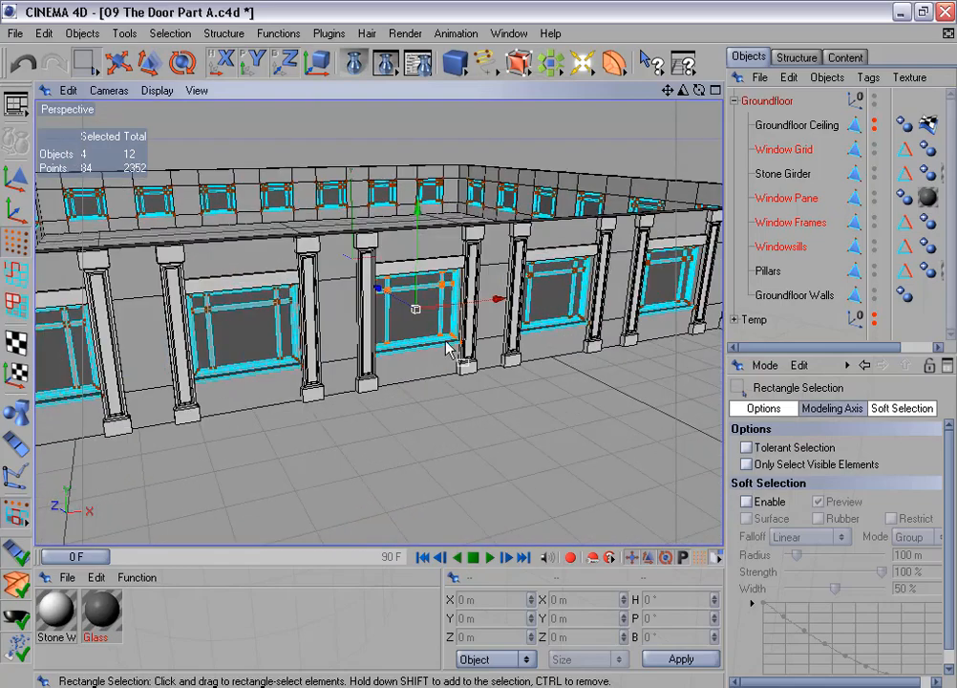
key(Delete)
Delete the Groundfloor Walls polygons beneath the removed window so the opening reaches down to the floor
click(785, 296)
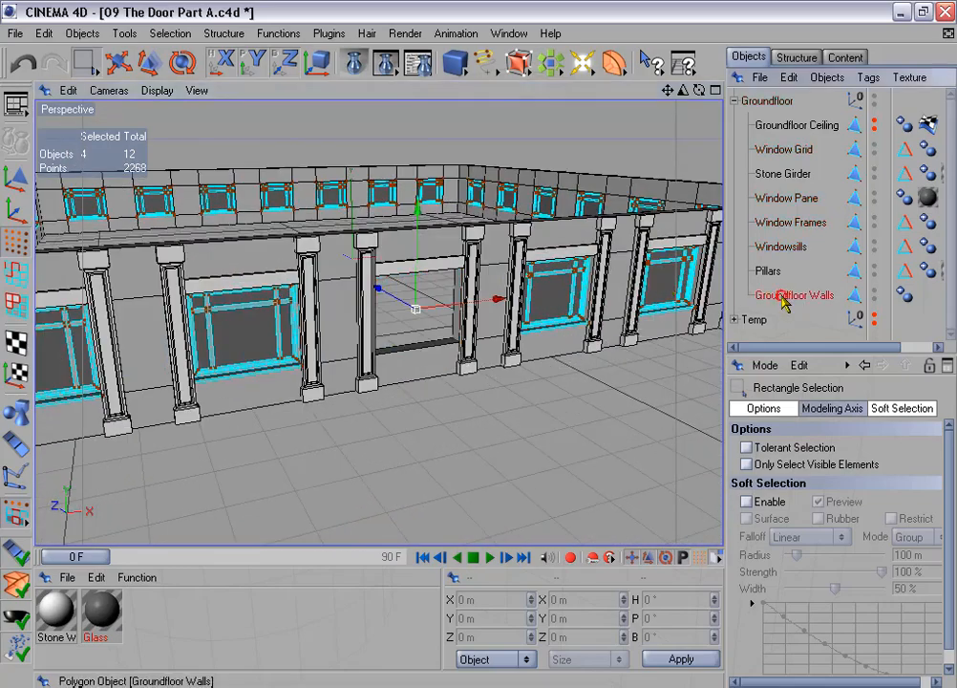
click(17, 306)
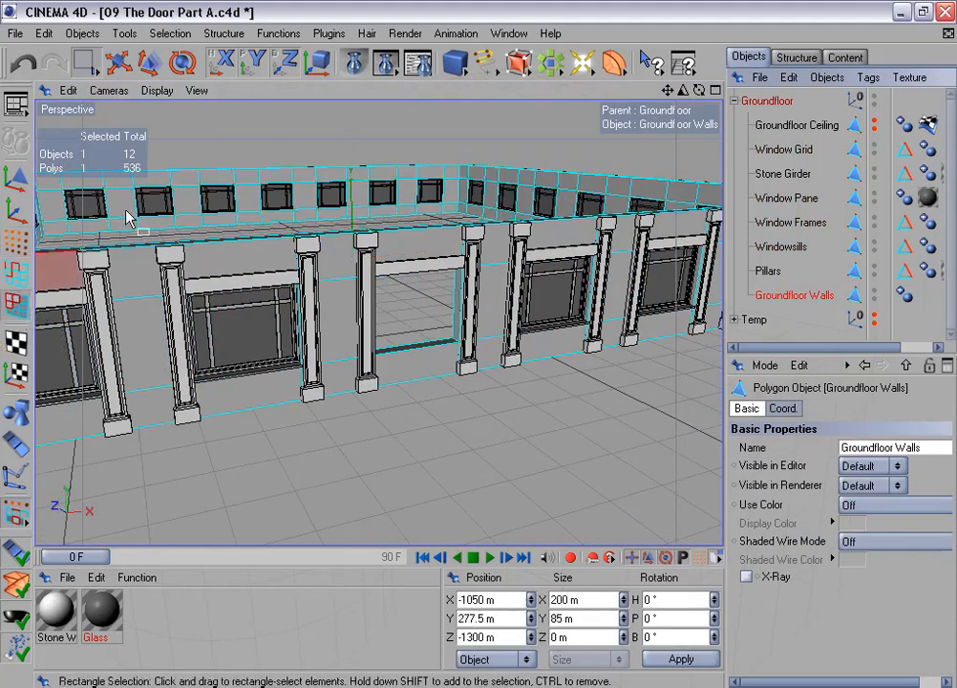
drag(84, 63, 107, 82)
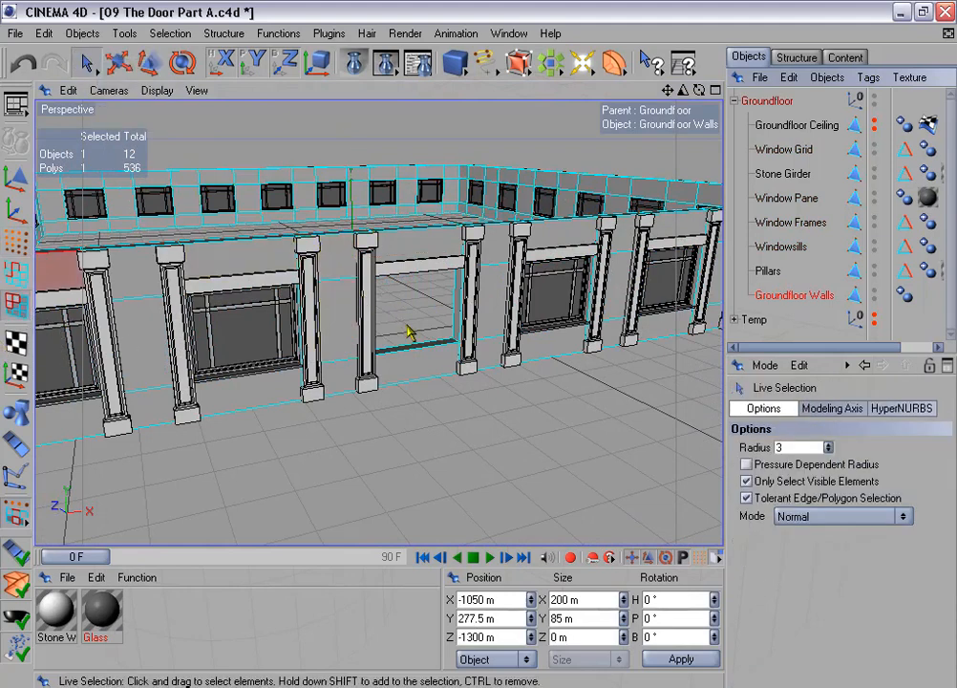
click(406, 378)
key(Delete)
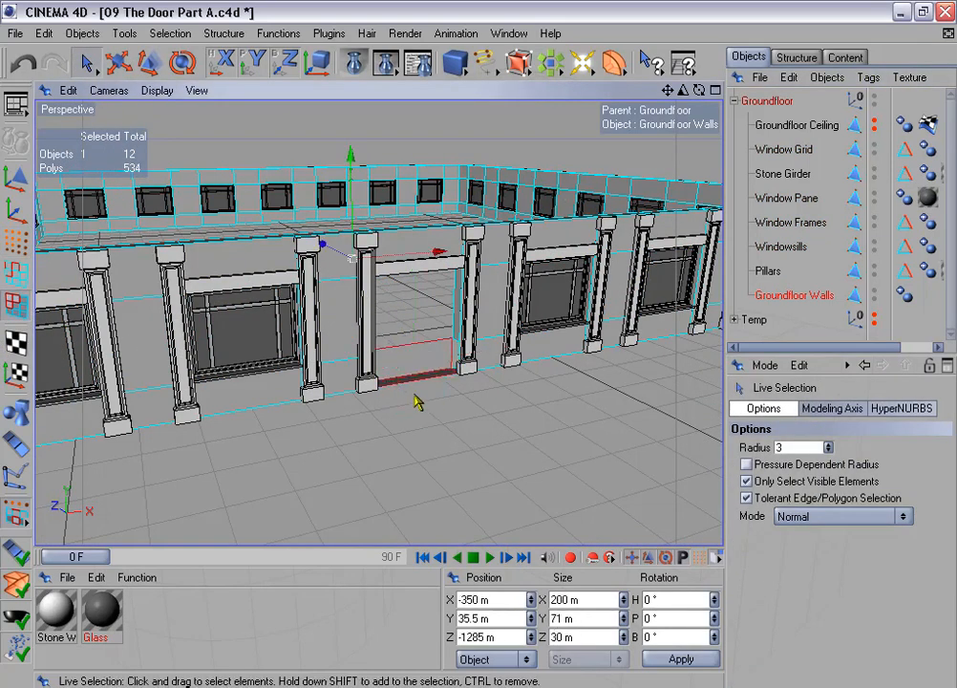
click(413, 371)
key(Delete)
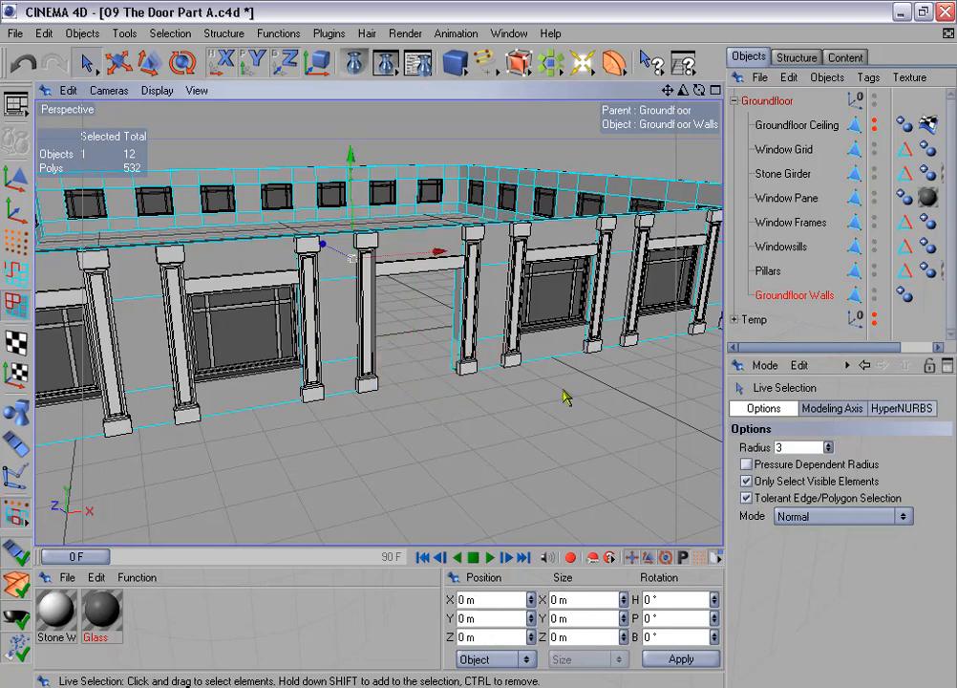
Examine the new door opening in the Groundfloor Walls from outside and from inside the building
alt+drag(577, 376, 513, 393)
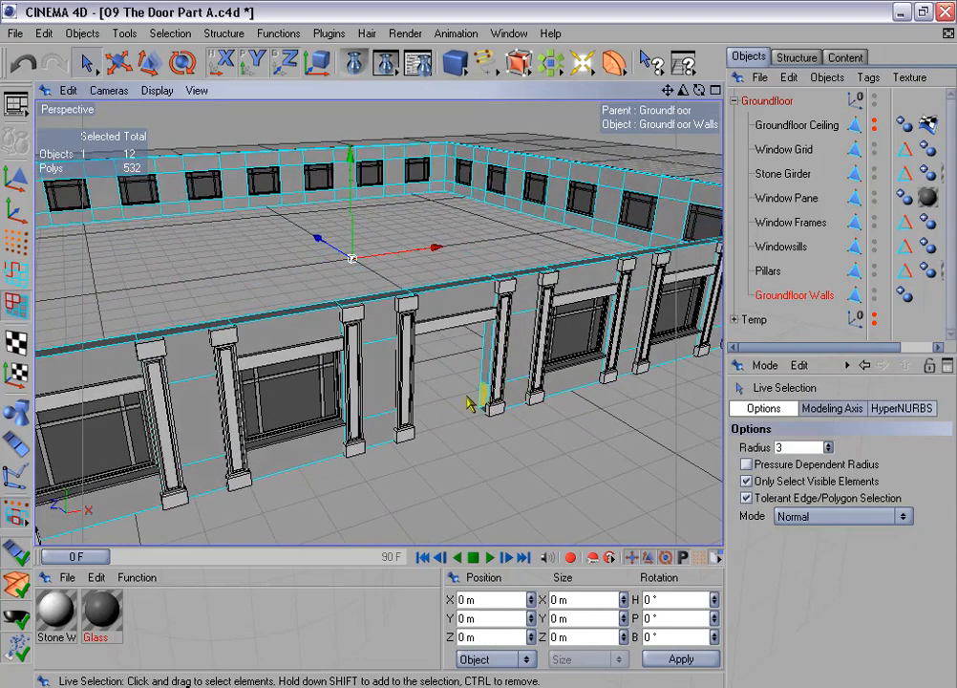
click(511, 392)
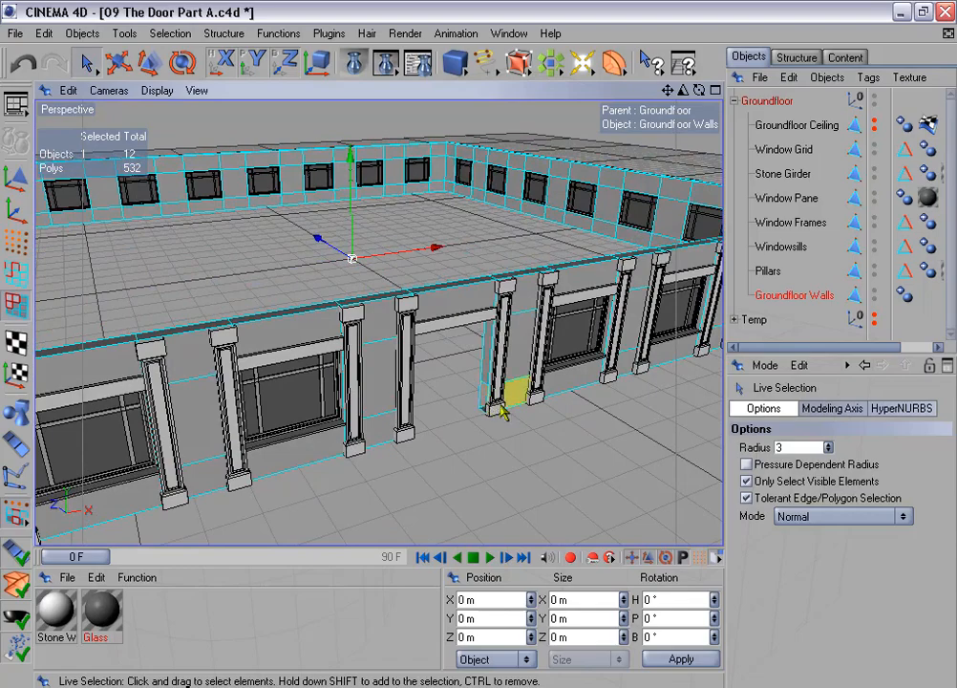
alt+drag(478, 345, 442, 350)
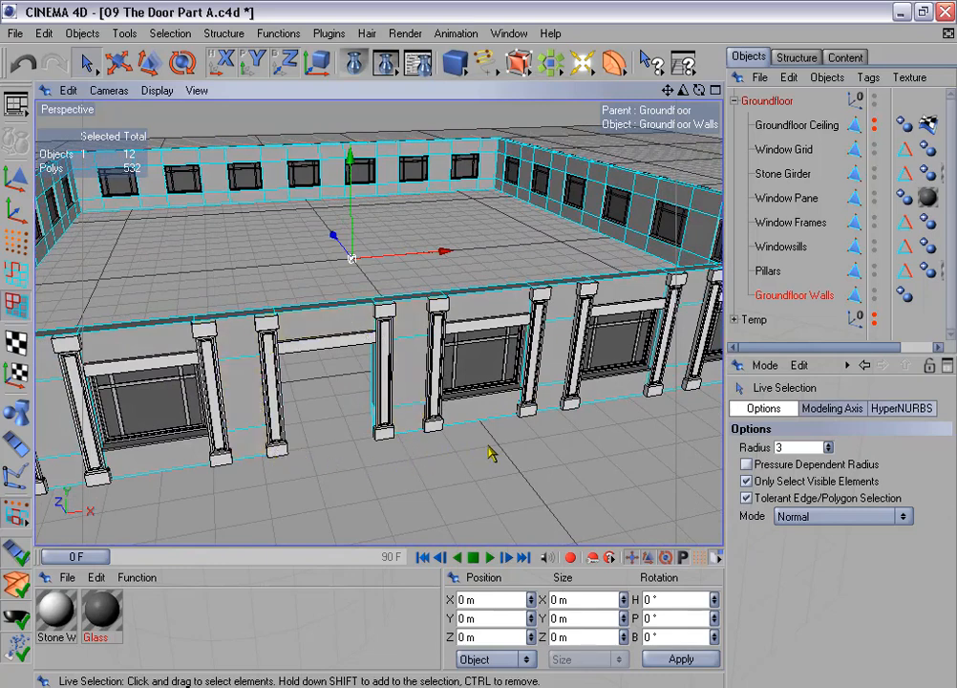
alt+drag(488, 446, 521, 486)
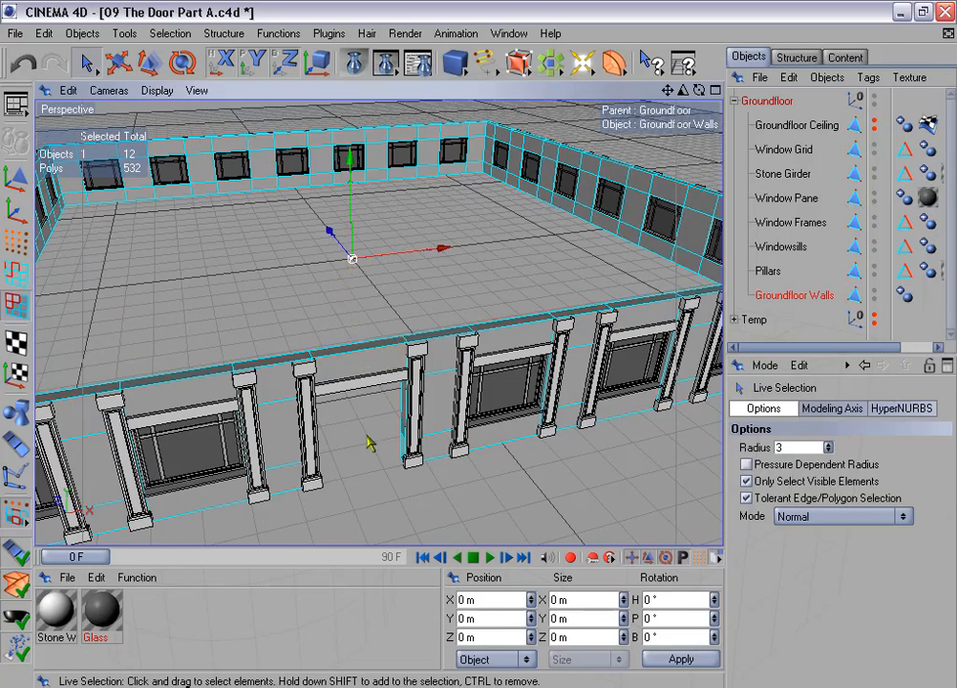
alt+drag(483, 364, 477, 318)
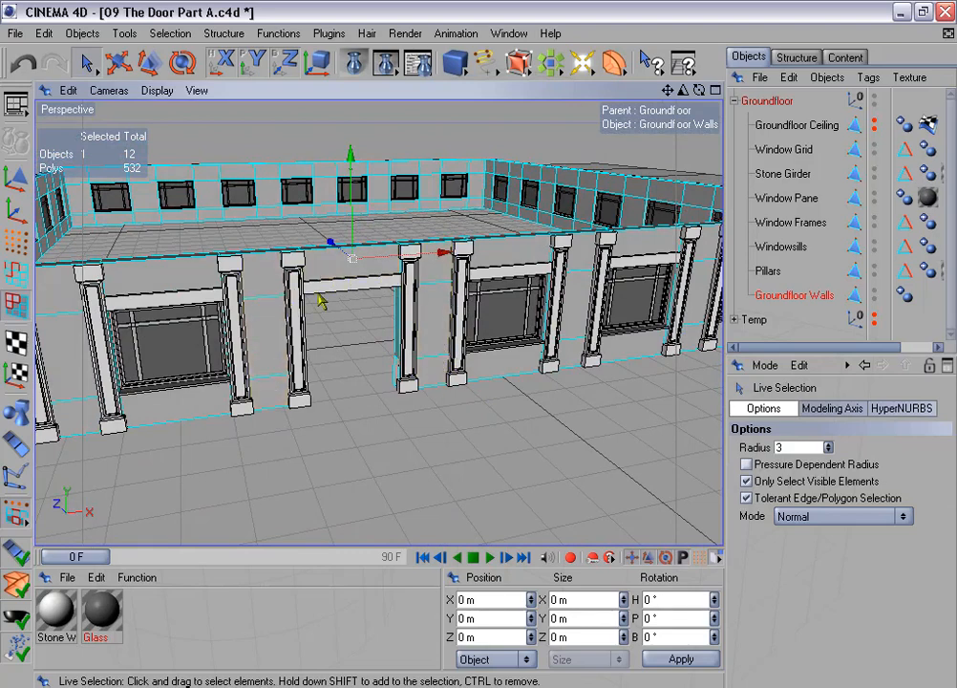
click(432, 320)
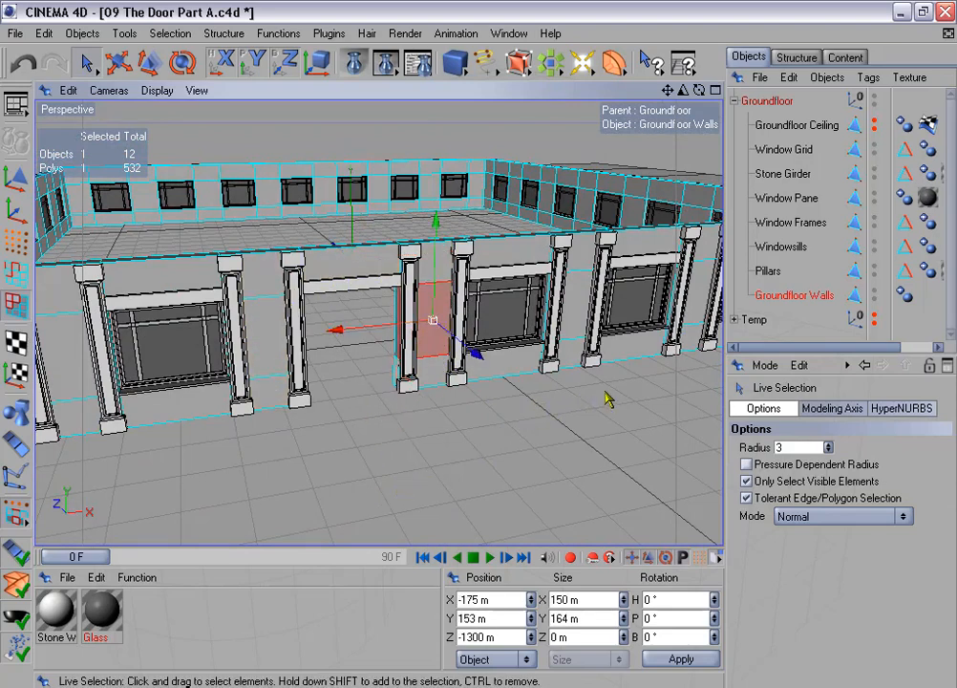
alt+drag(616, 390, 891, 397)
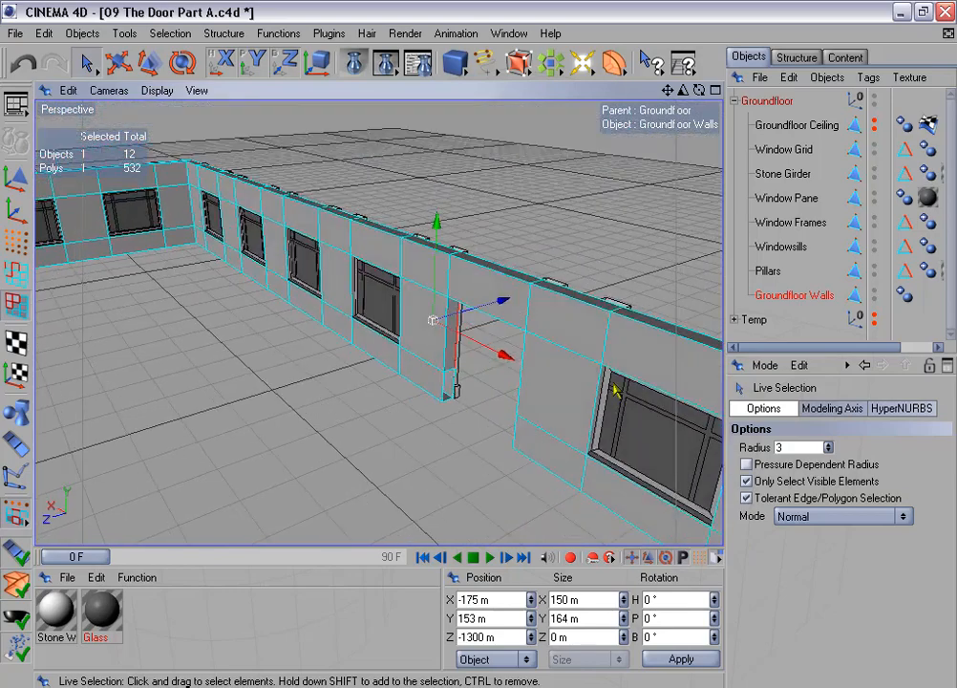
alt+middle_drag(605, 406, 440, 368)
scroll(560, 391, up, 5)
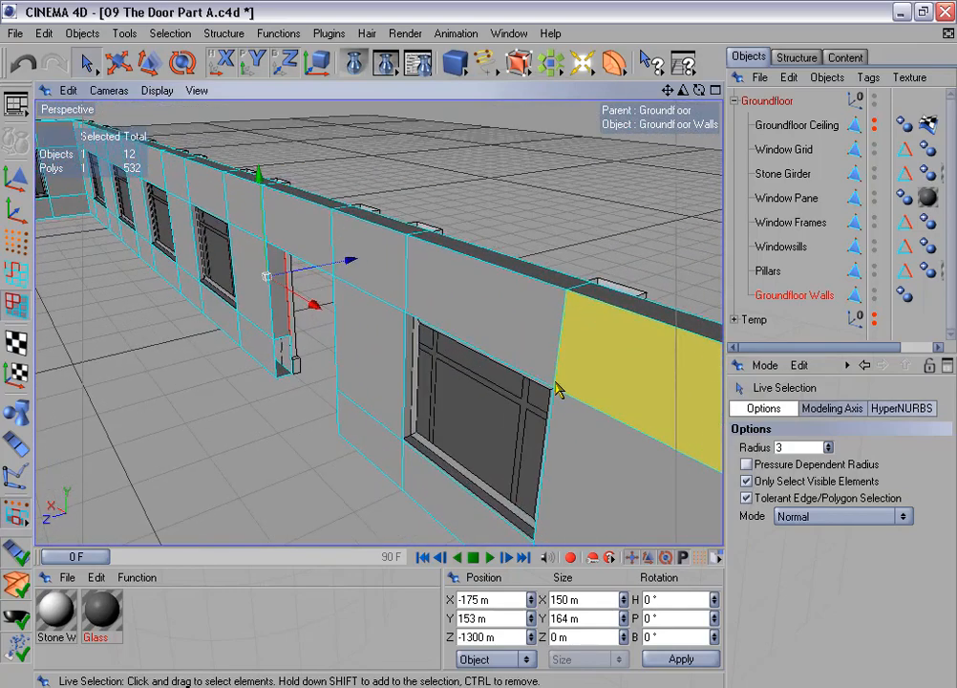
Bridge the inner and outer vertical edges at the foot of one door jamb to close its gap
click(16, 271)
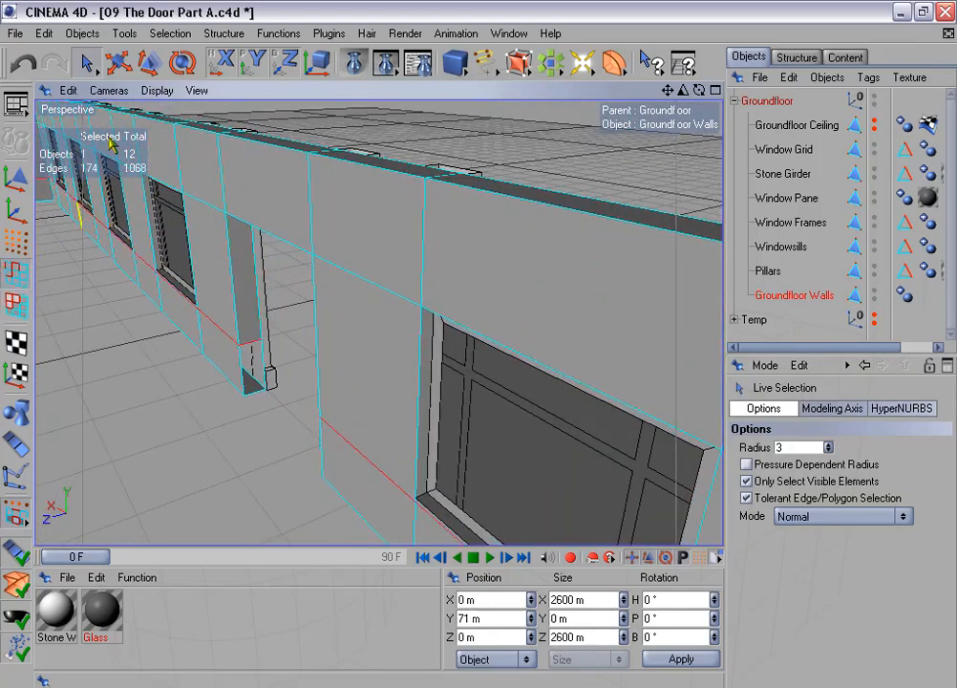
click(224, 33)
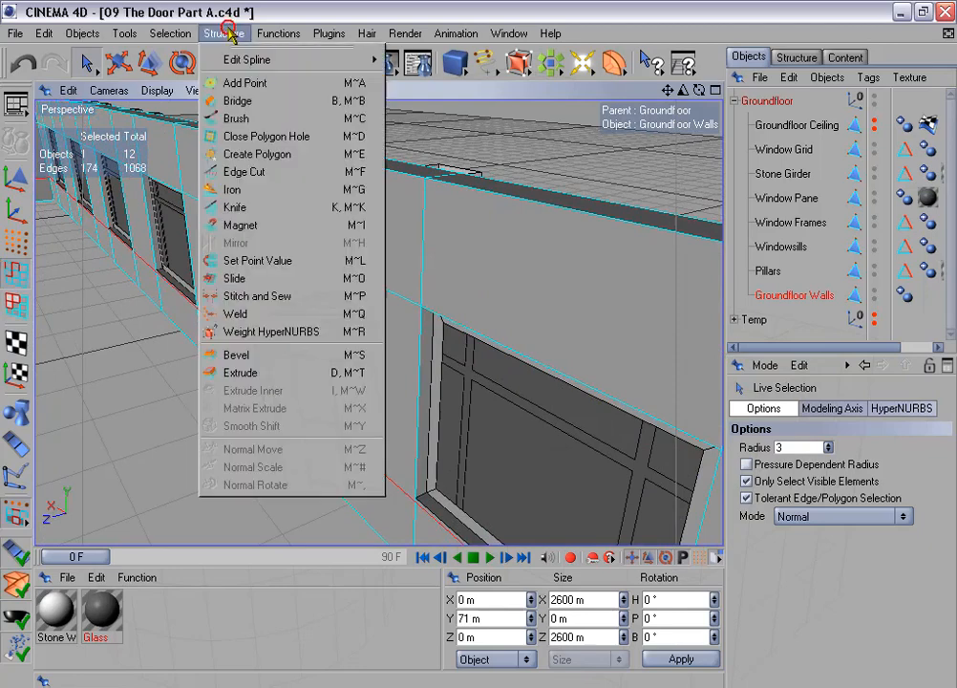
click(259, 100)
drag(242, 364, 270, 380)
Bridge the inner and outer vertical edges at the foot of the opposite door jamb on the Groundfloor Walls
click(87, 63)
scroll(333, 461, up, 1)
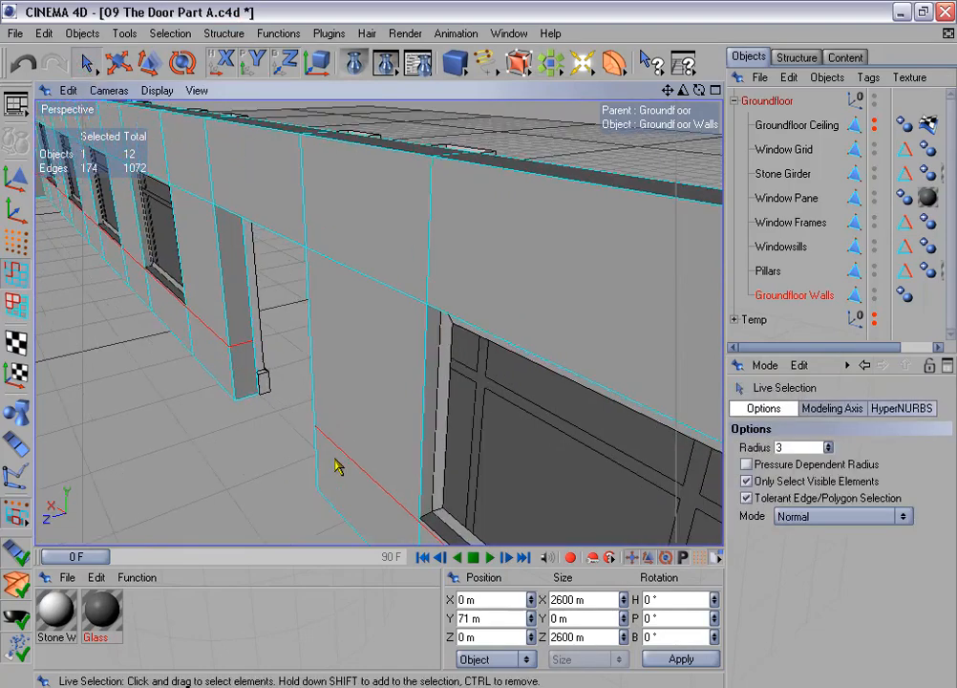
click(319, 469)
mouse_move(471, 348)
alt+mouse_down()
mouse_move(449, 349)
mouse_move(466, 367)
alt+mouse_up()
click(221, 32)
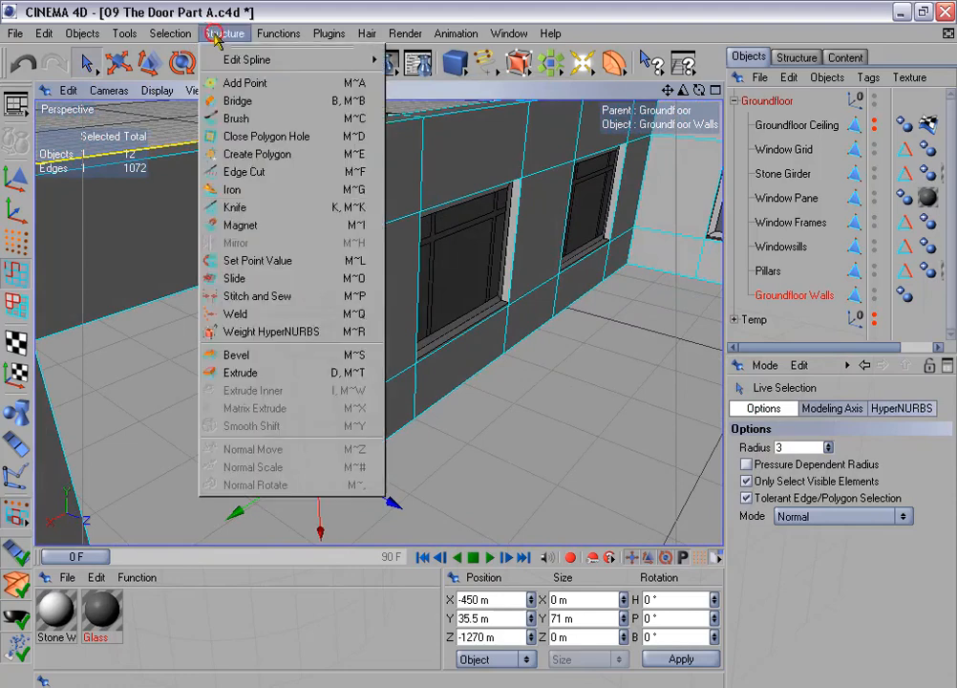
click(228, 100)
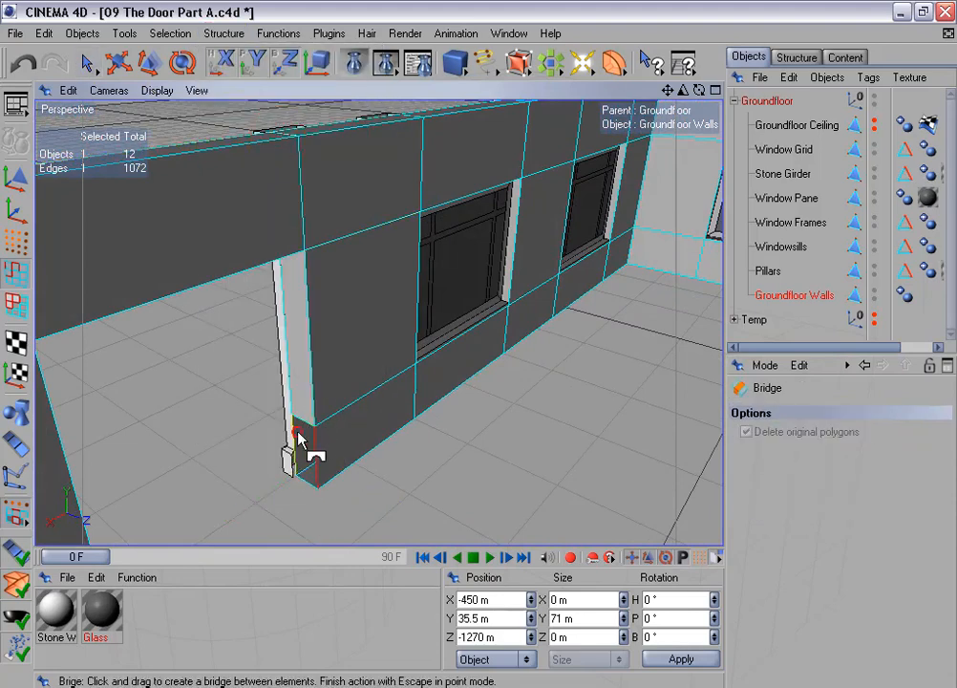
drag(299, 444, 380, 274)
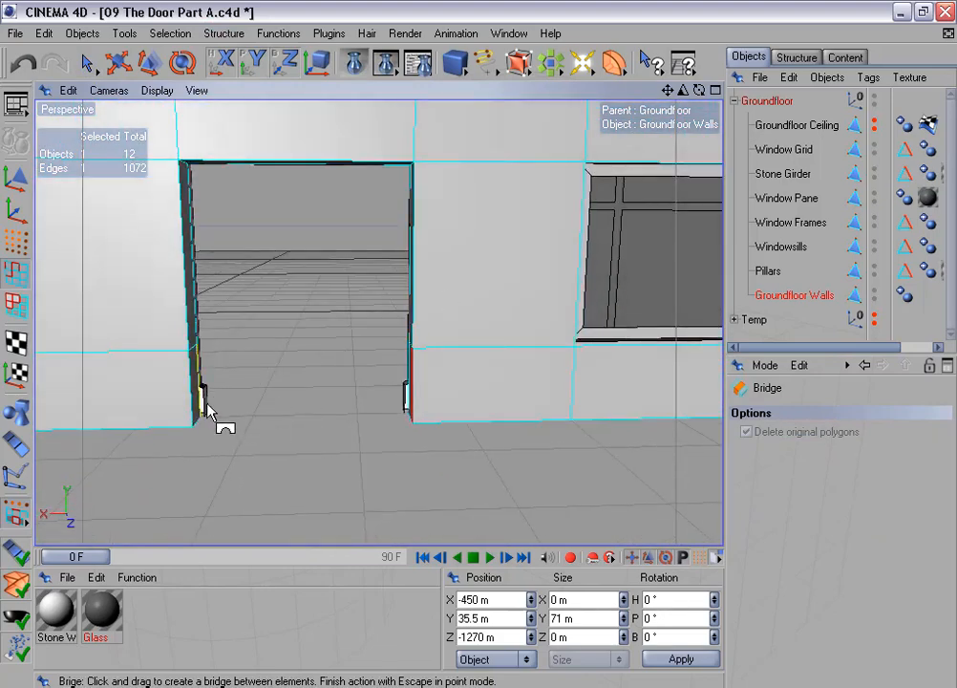
Set the X position of the four protruding base points on the Pillars object beside one door jamb to -250 m
alt+drag(271, 427, 458, 336)
scroll(301, 421, up, 3)
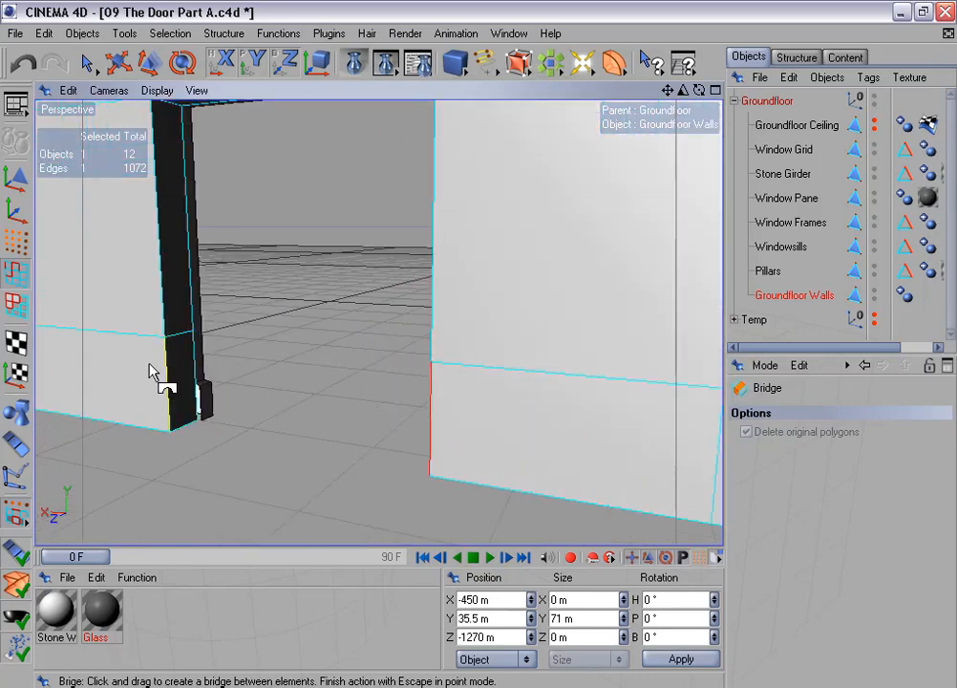
click(774, 271)
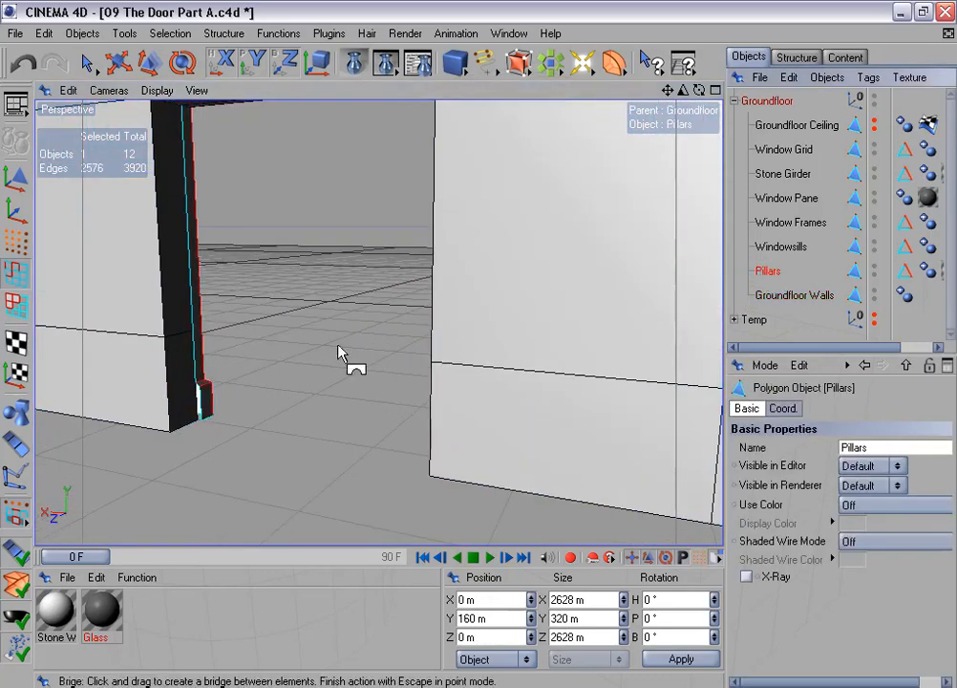
click(18, 243)
click(86, 62)
scroll(188, 316, up, 4)
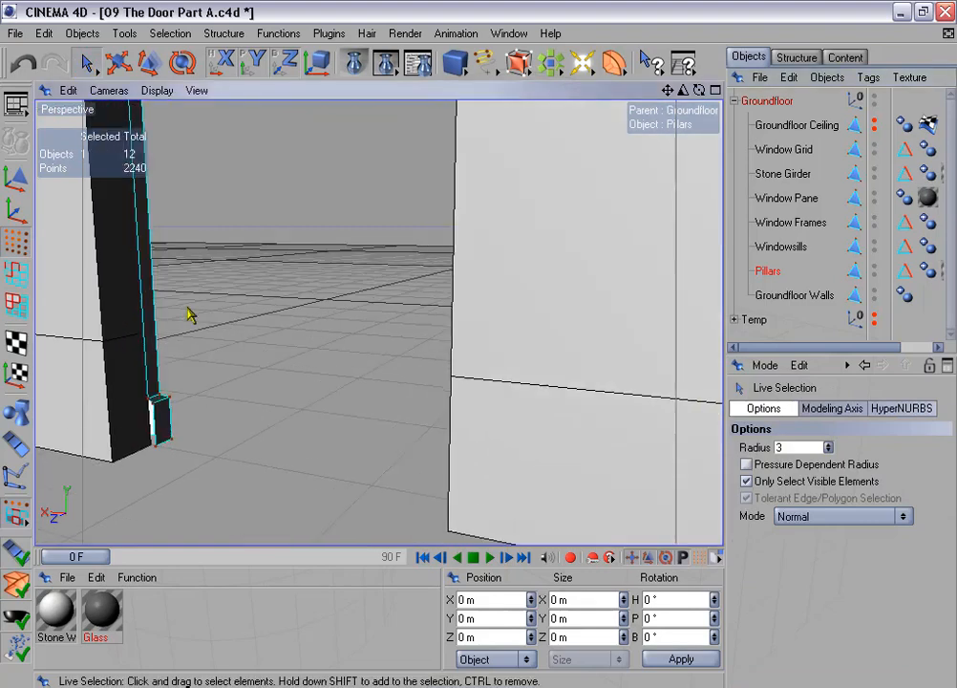
alt+middle_drag(193, 351, 267, 350)
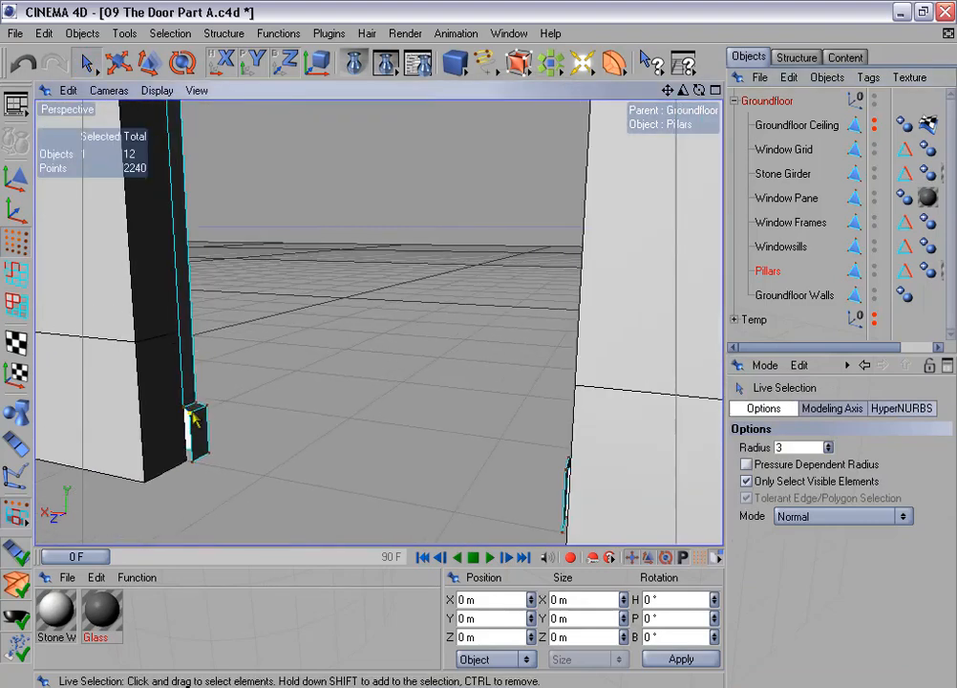
click(195, 400)
alt+drag(286, 392, 291, 446)
alt+middle_drag(287, 390, 313, 379)
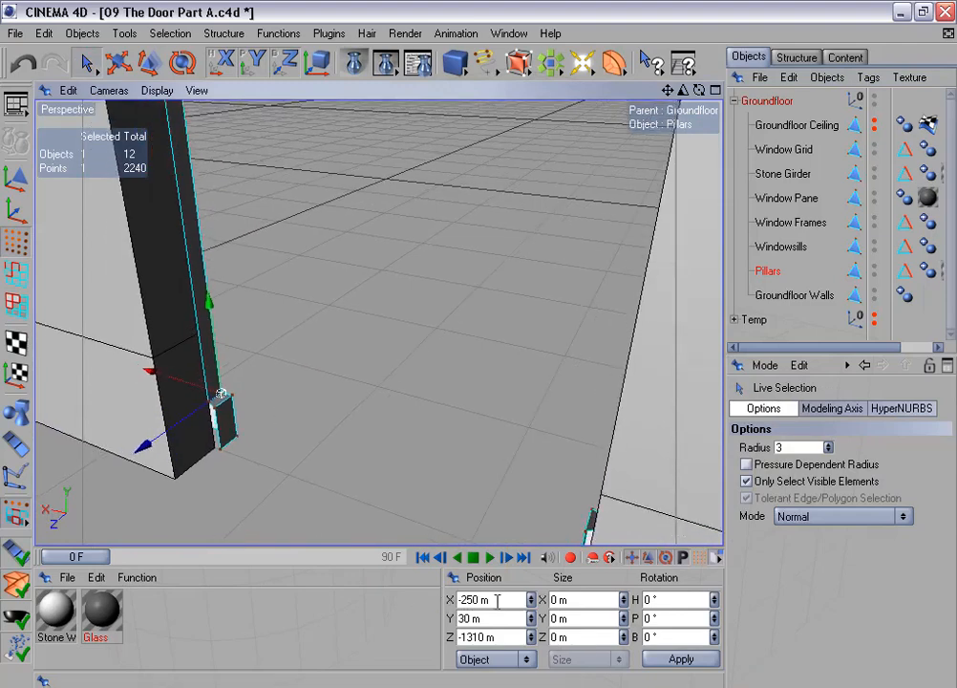
drag(497, 600, 387, 603)
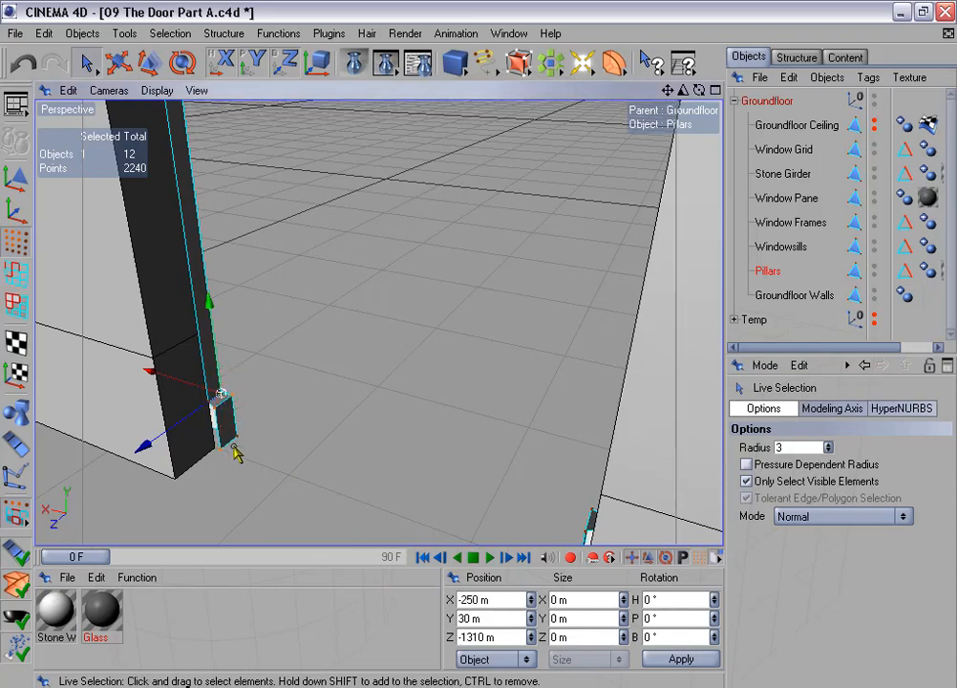
drag(234, 446, 239, 437)
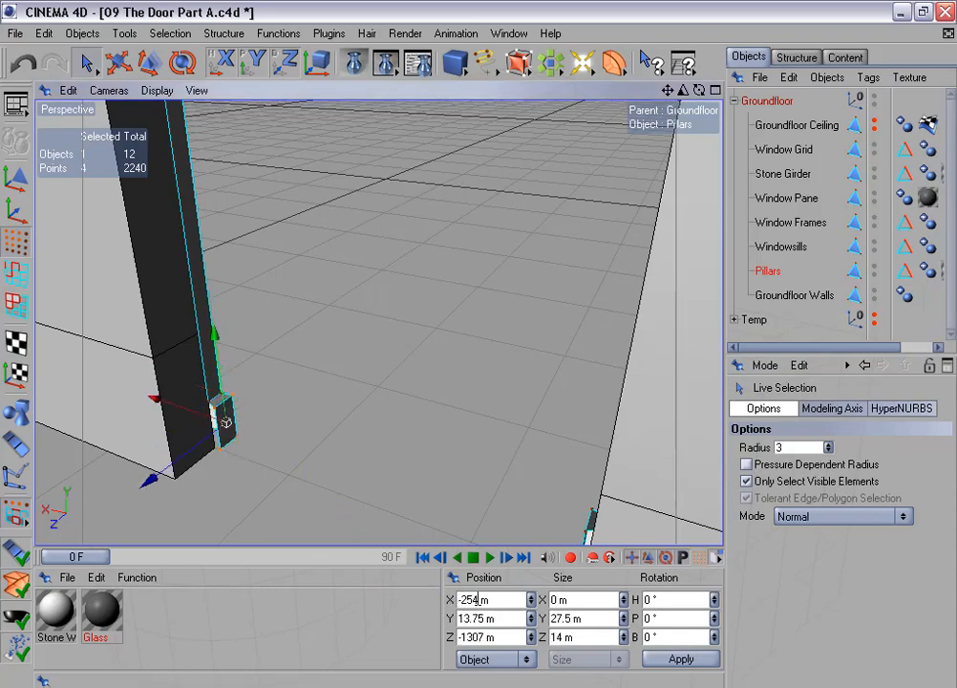
drag(477, 600, 491, 599)
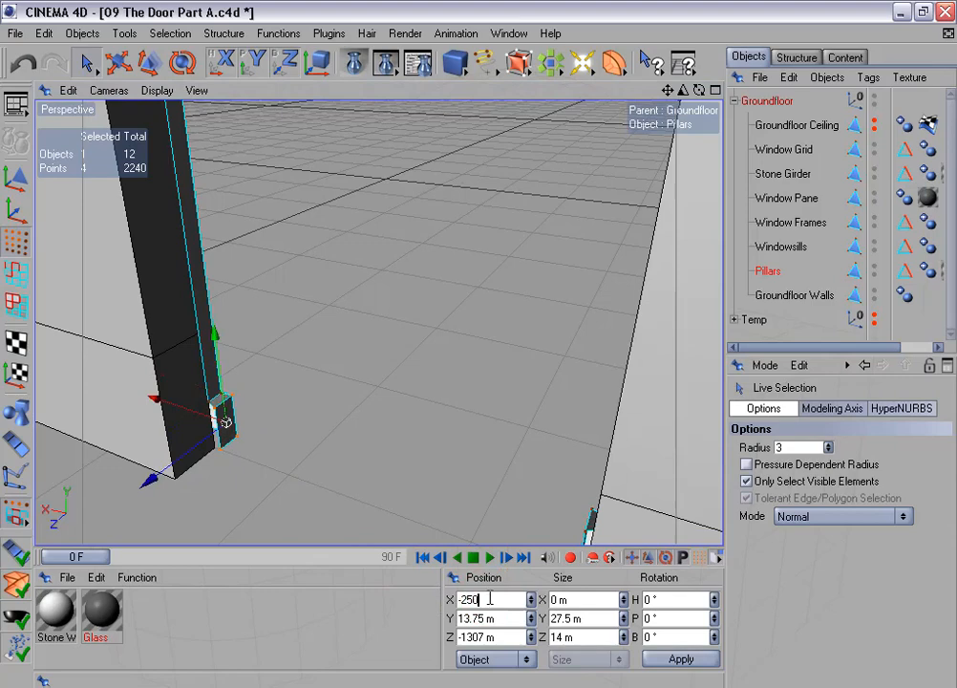
key(Return)
Set the X position of the four protruding pillar base points at the opposite door jamb to -450 m
alt+drag(464, 342, 565, 326)
alt+middle_drag(525, 274, 430, 314)
scroll(430, 315, up, 5)
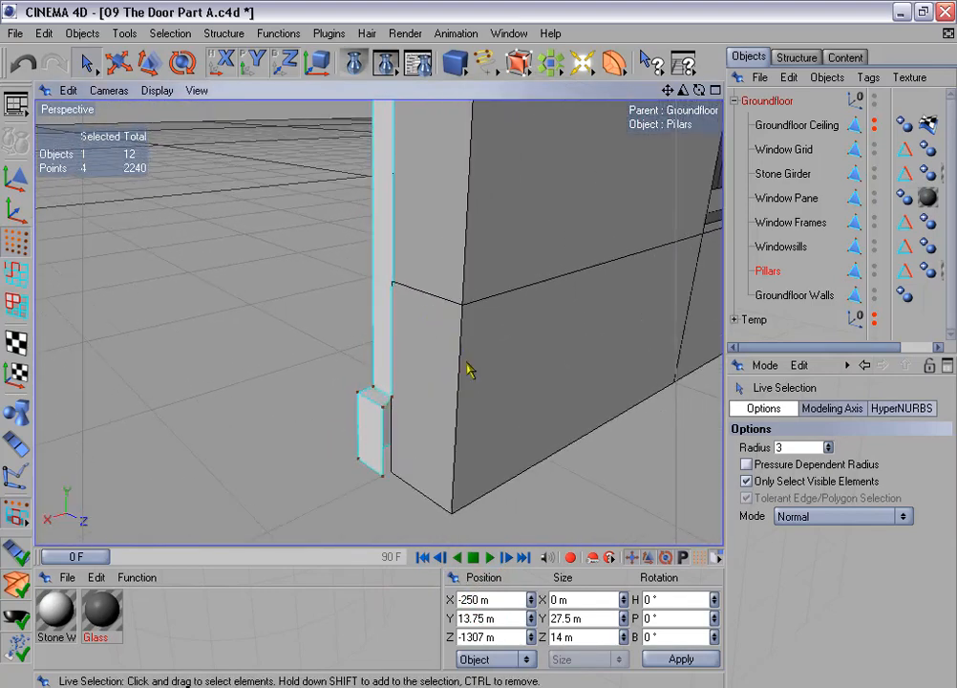
click(373, 387)
alt+drag(479, 344, 488, 365)
drag(498, 599, 450, 599)
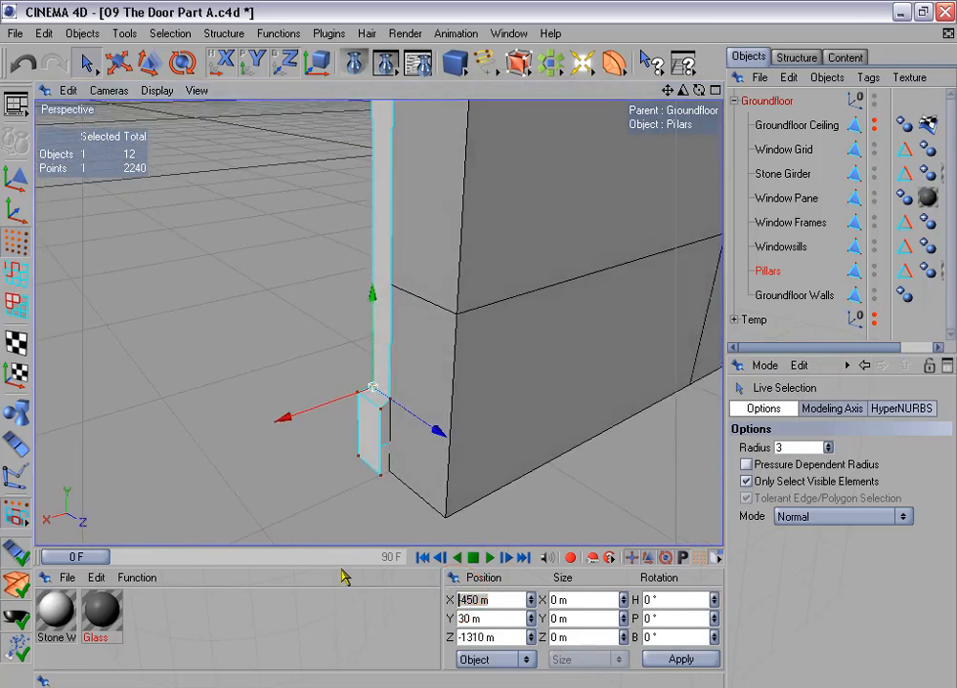
alt+drag(550, 437, 475, 338)
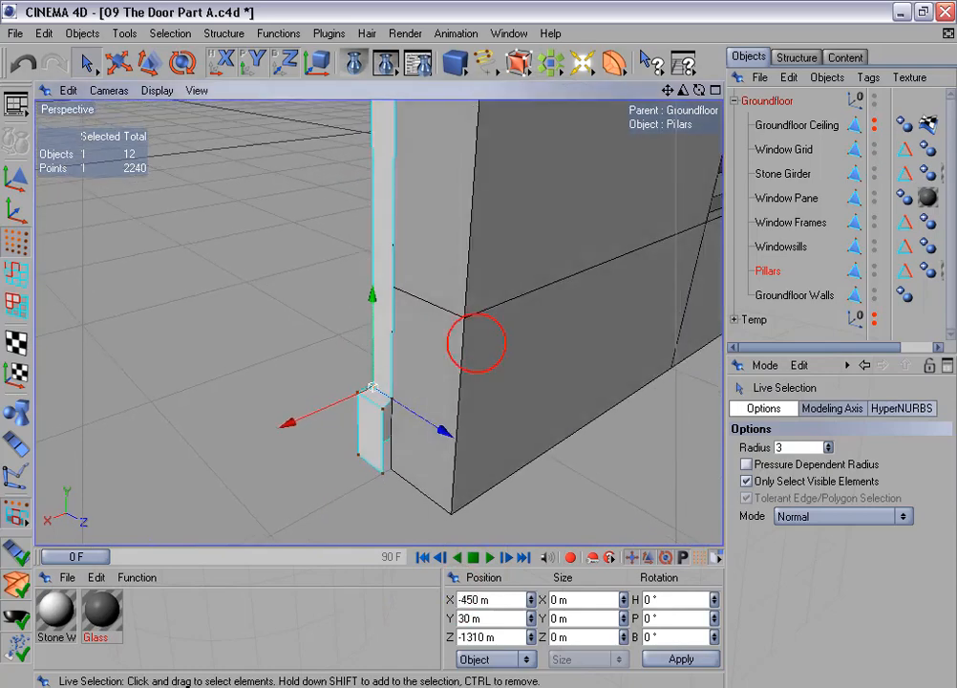
click(357, 396)
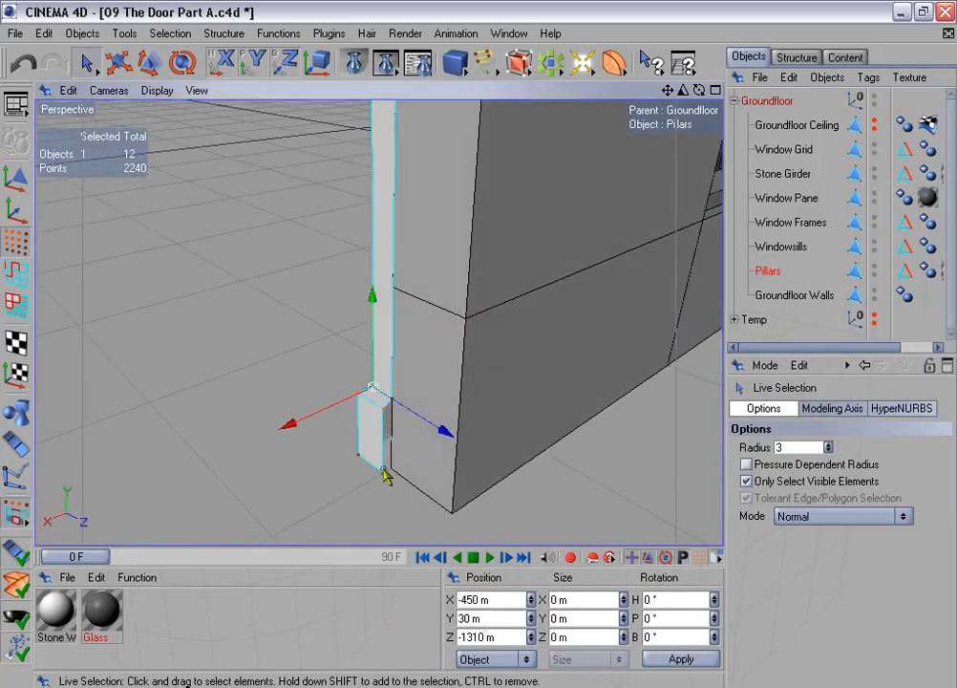
drag(363, 461, 386, 481)
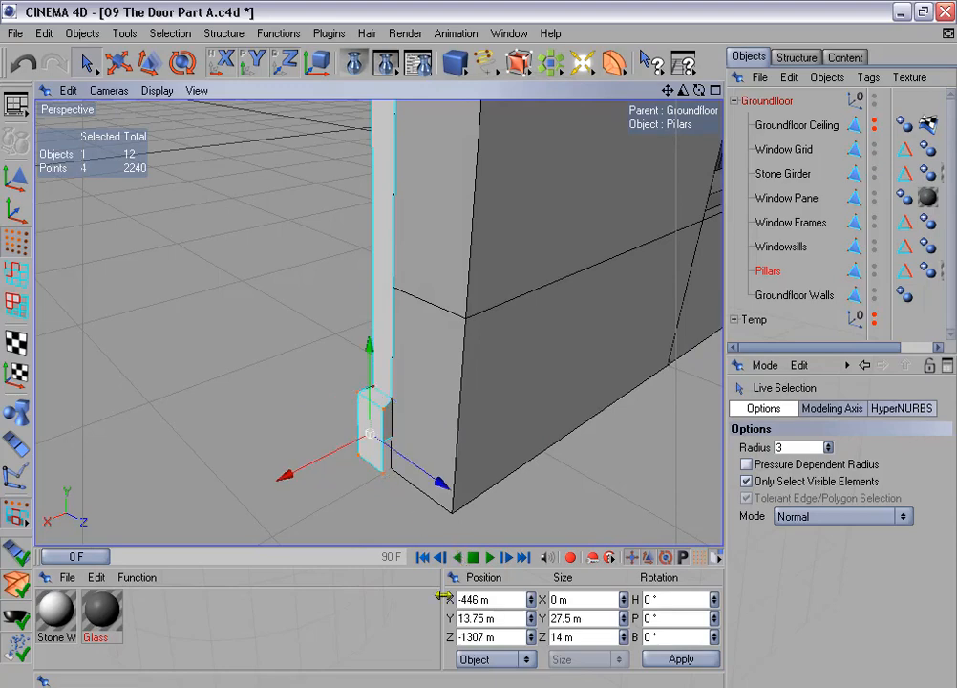
click(470, 600)
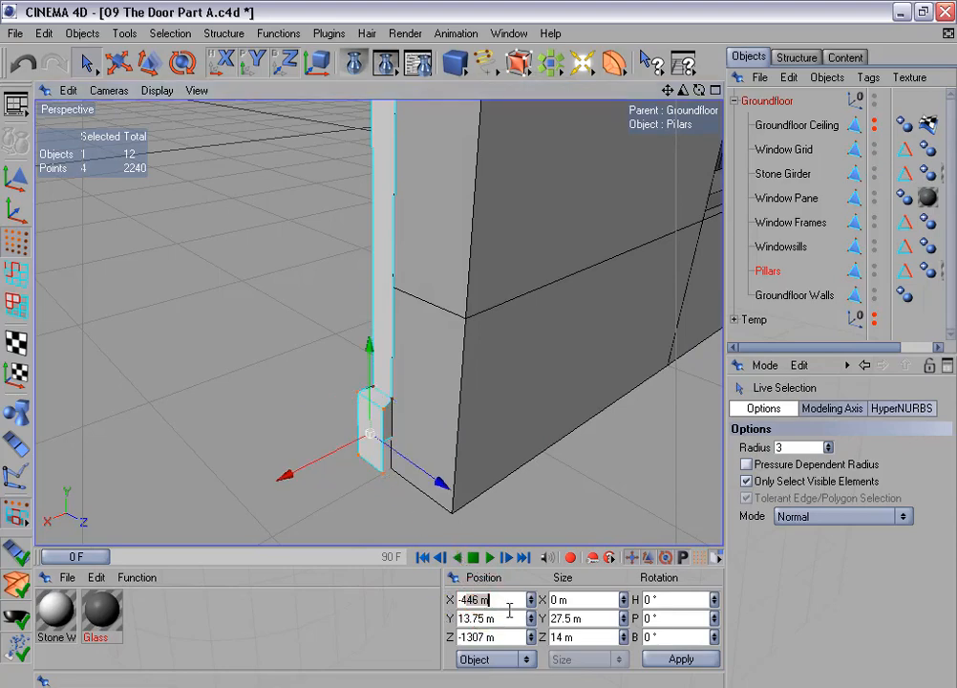
text(-450)
key(Return)
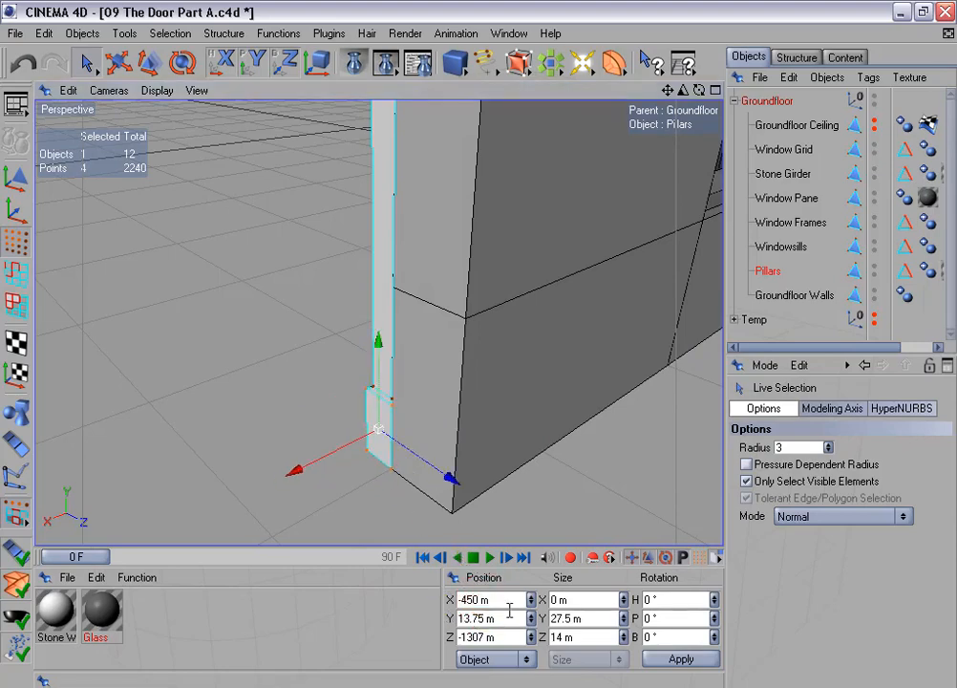
Add a Disc primitive to the scene and enable its Slice option
scroll(289, 263, down, 6)
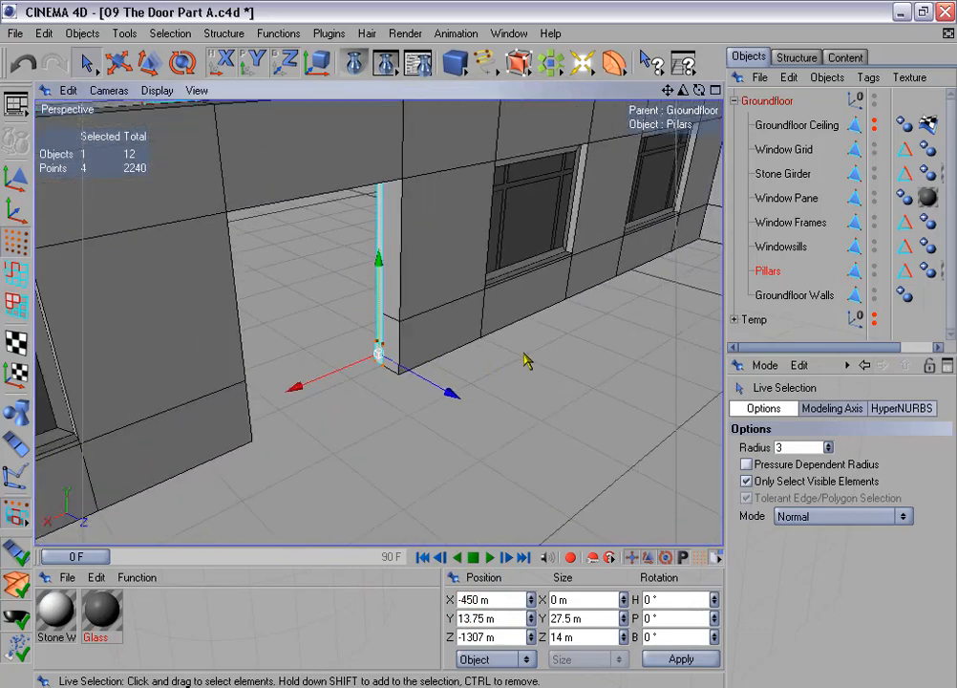
alt+drag(524, 353, 753, 359)
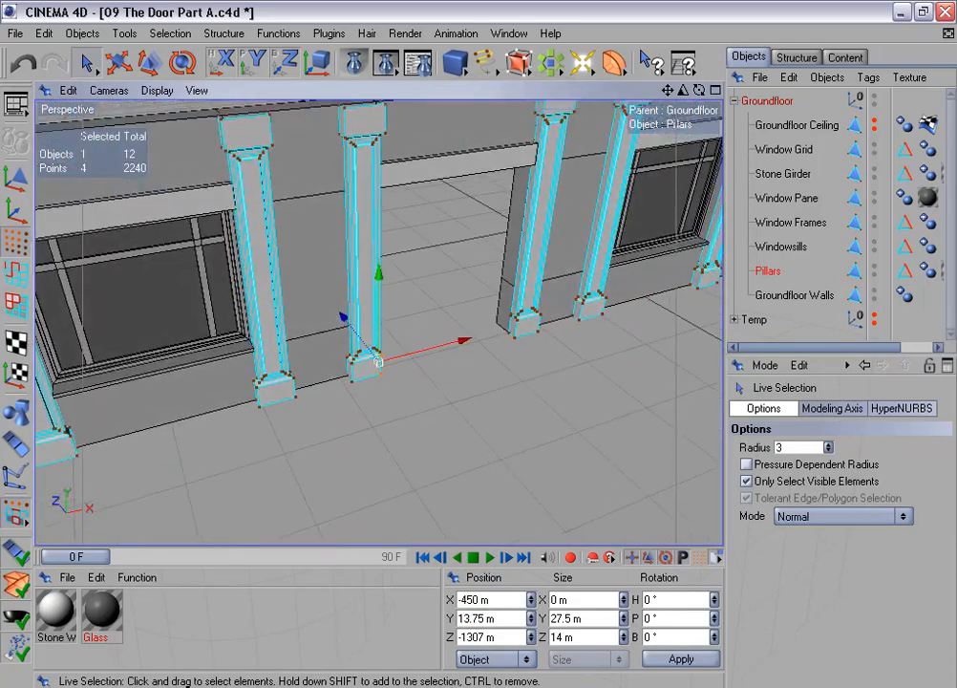
alt+drag(379, 362, 525, 353)
alt+middle_drag(524, 351, 542, 439)
drag(461, 67, 544, 107)
drag(754, 352, 754, 188)
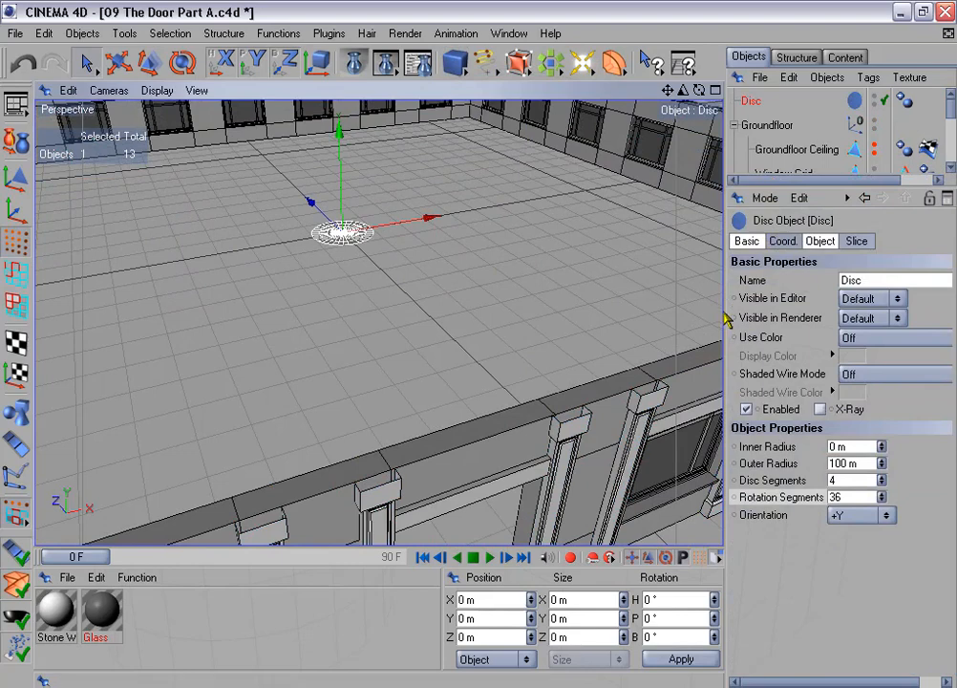
click(857, 240)
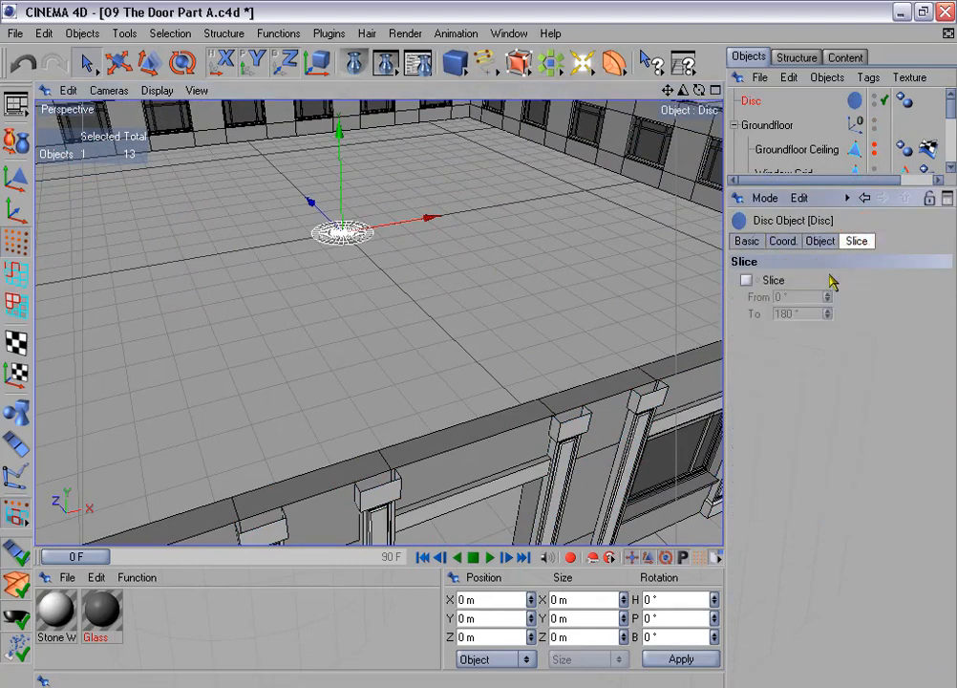
click(749, 281)
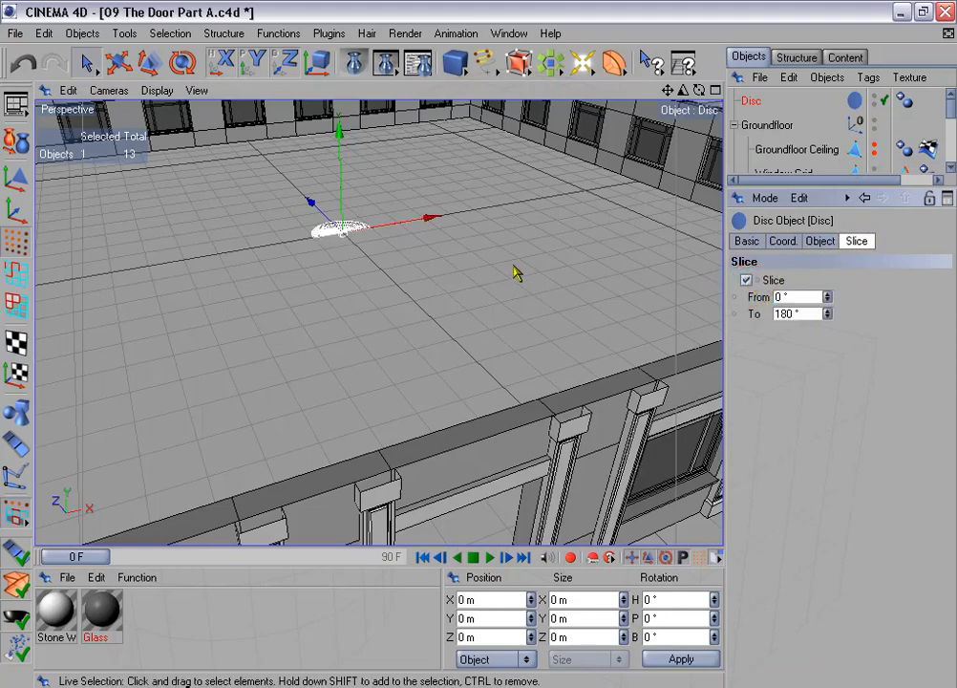
Set the disc's slice to run from -180° to 0° so the half disc faces the door side
alt+middle_drag(496, 286, 516, 335)
alt+drag(483, 325, 455, 273)
scroll(455, 273, down, 4)
alt+middle_drag(455, 274, 463, 260)
alt+drag(462, 259, 425, 384)
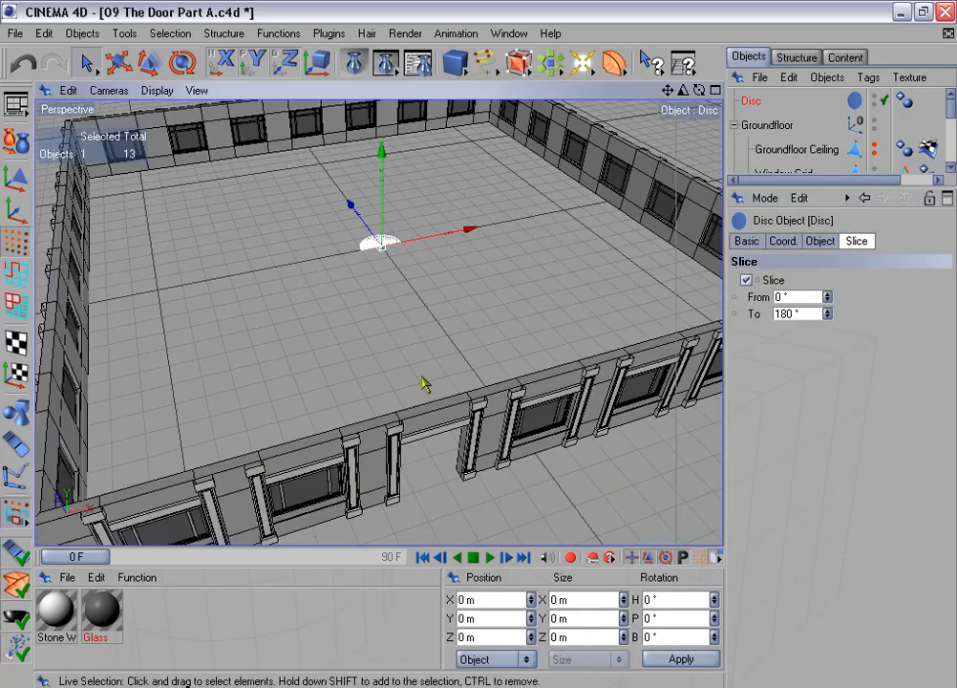
alt+drag(459, 468, 449, 516)
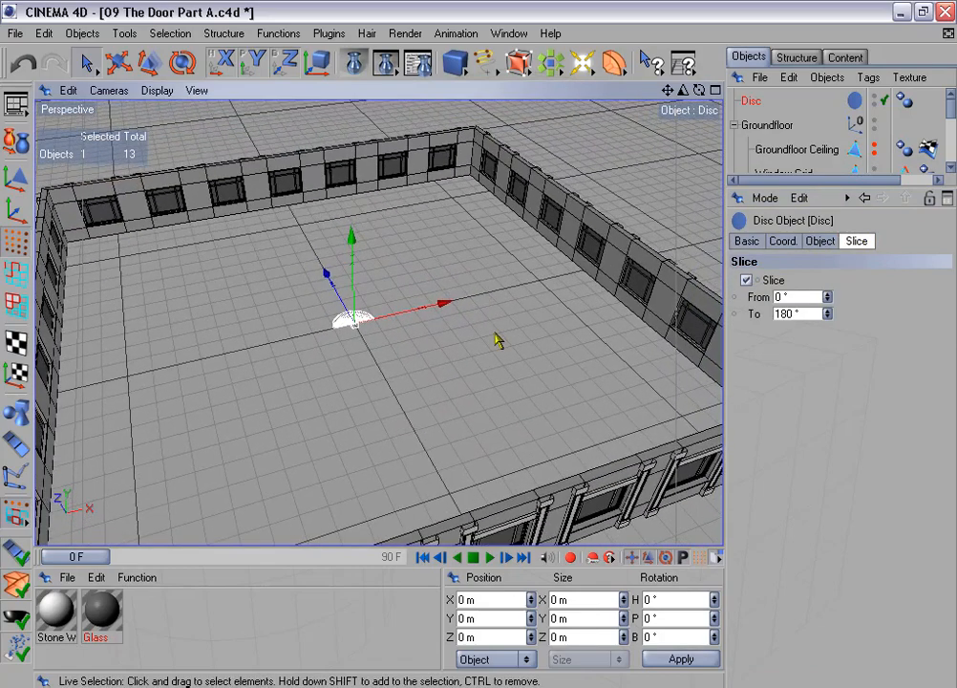
scroll(497, 341, up, 2)
click(776, 297)
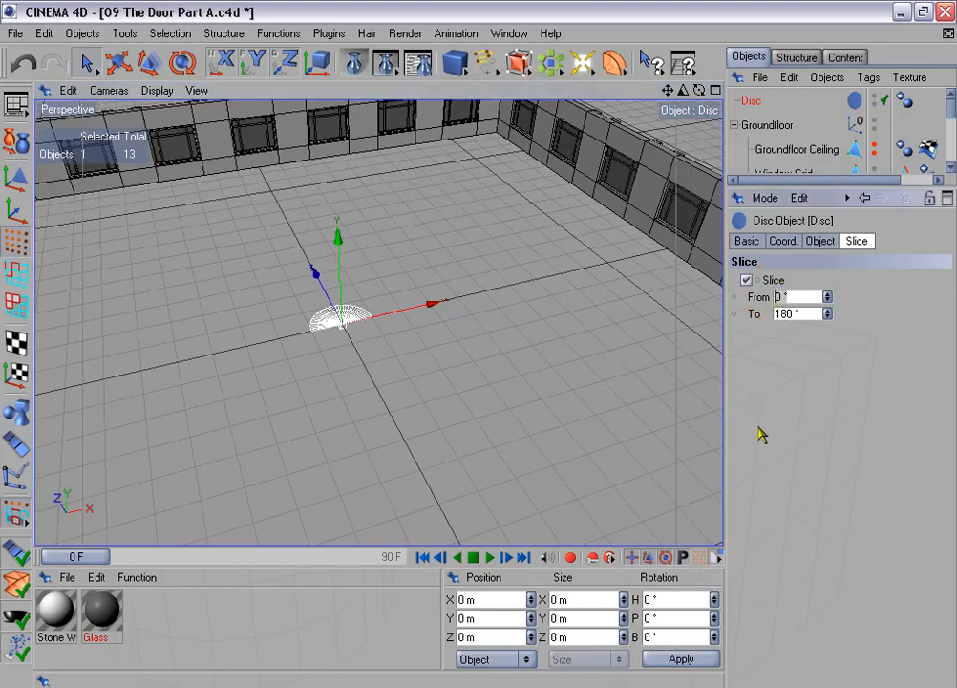
text(-180)
key(Tab)
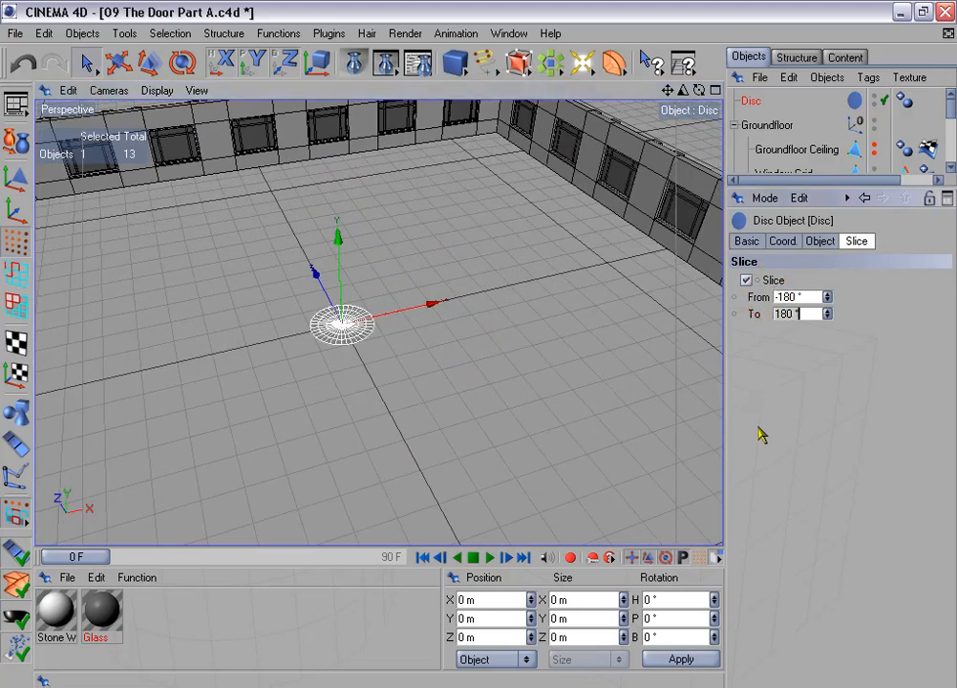
text(0)
key(Return)
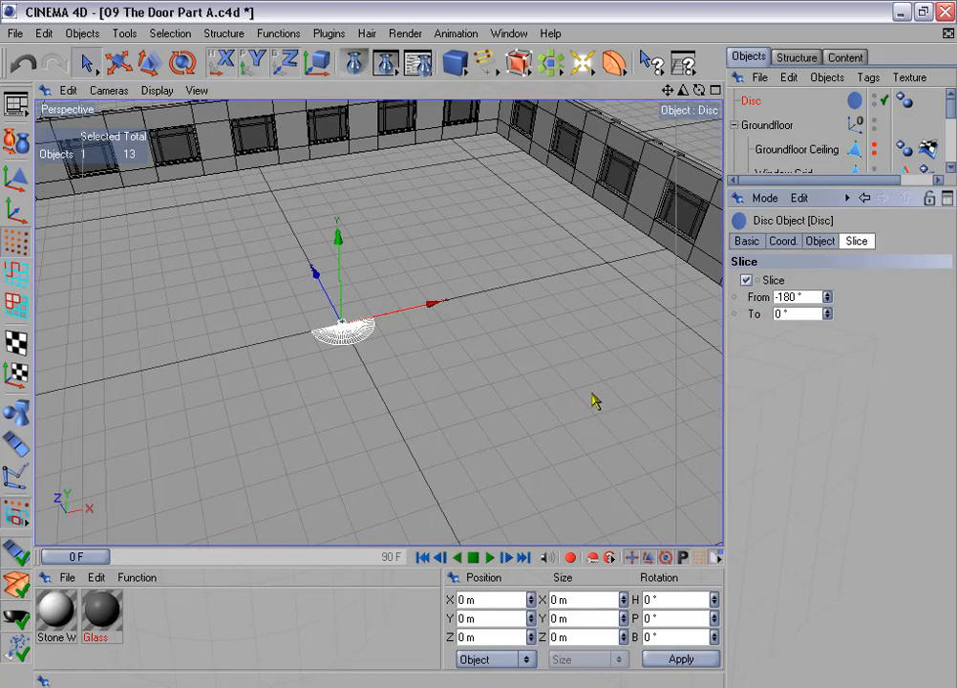
Reduce the half disc to 1 disc segment and 24 rotation segments
scroll(349, 303, up, 5)
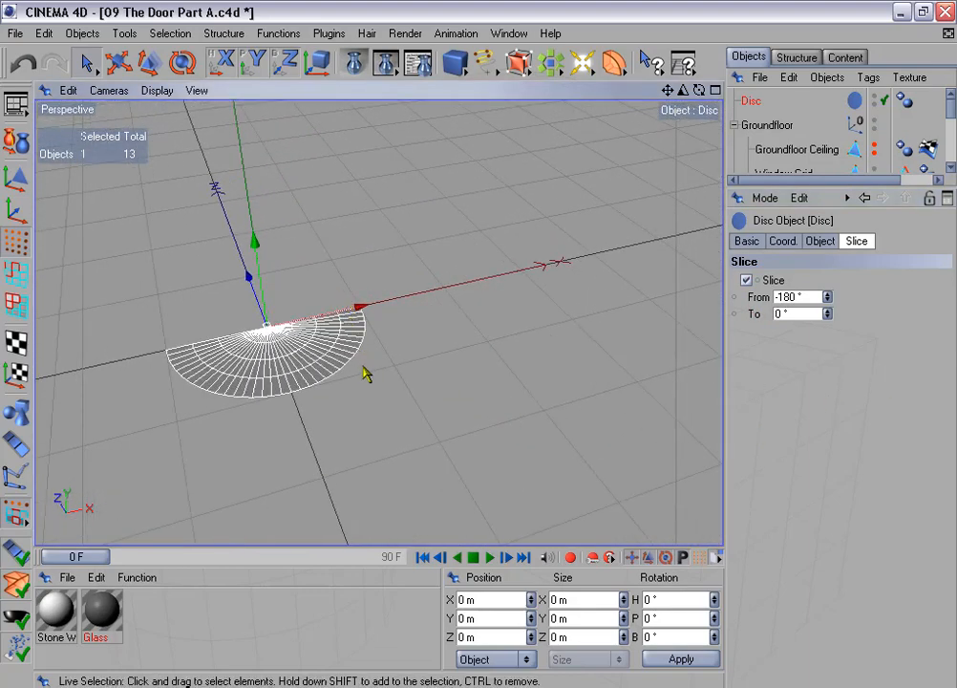
alt+middle_drag(362, 367, 415, 384)
mouse_move(445, 394)
alt+mouse_down()
mouse_move(478, 344)
mouse_move(444, 393)
alt+mouse_up()
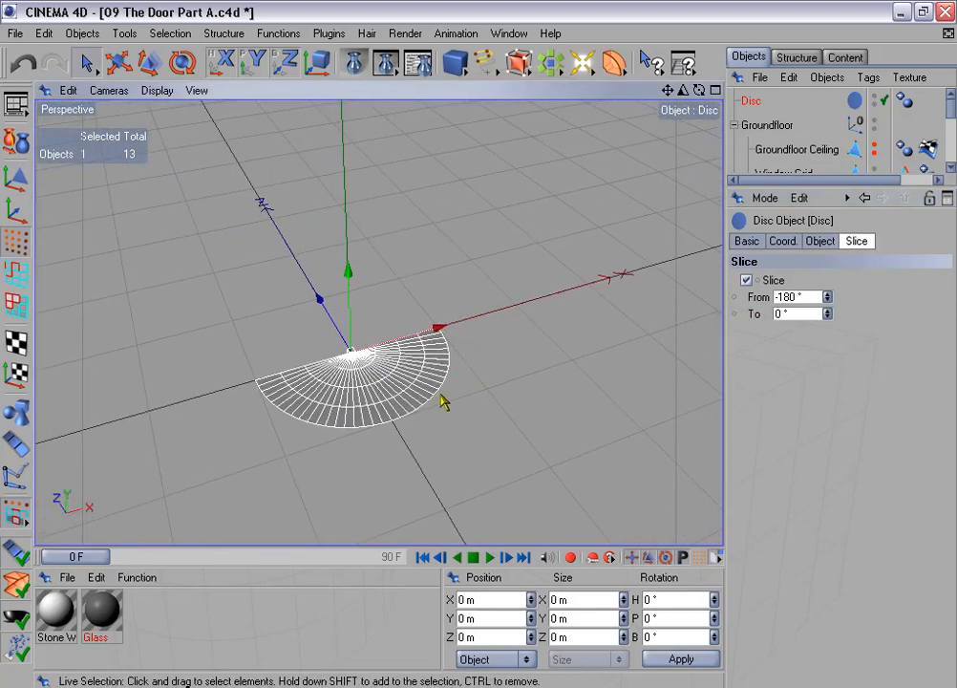
scroll(443, 402, up, 2)
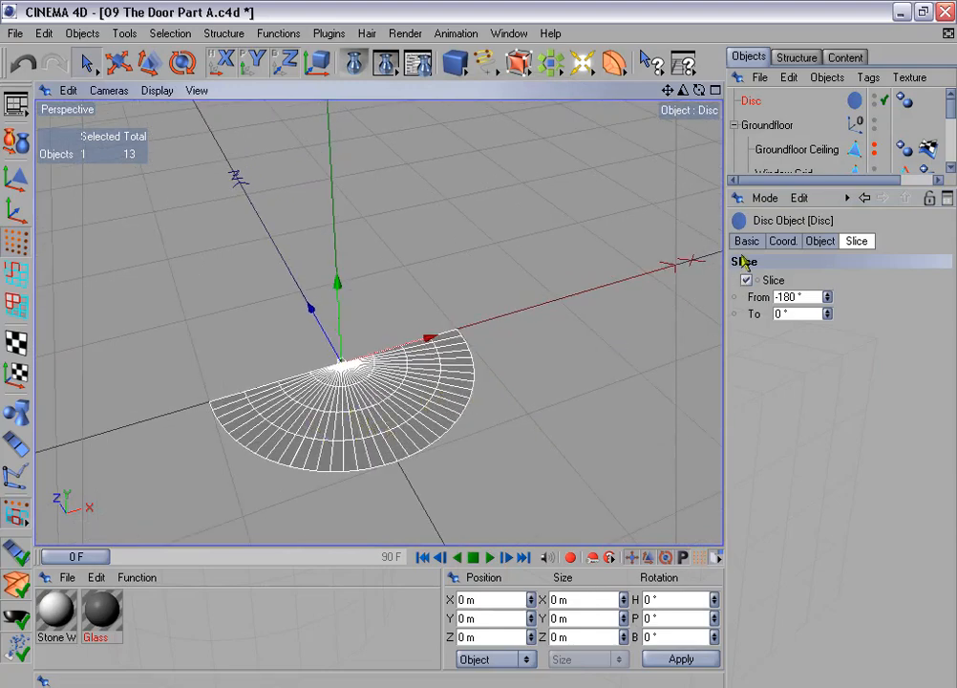
click(827, 243)
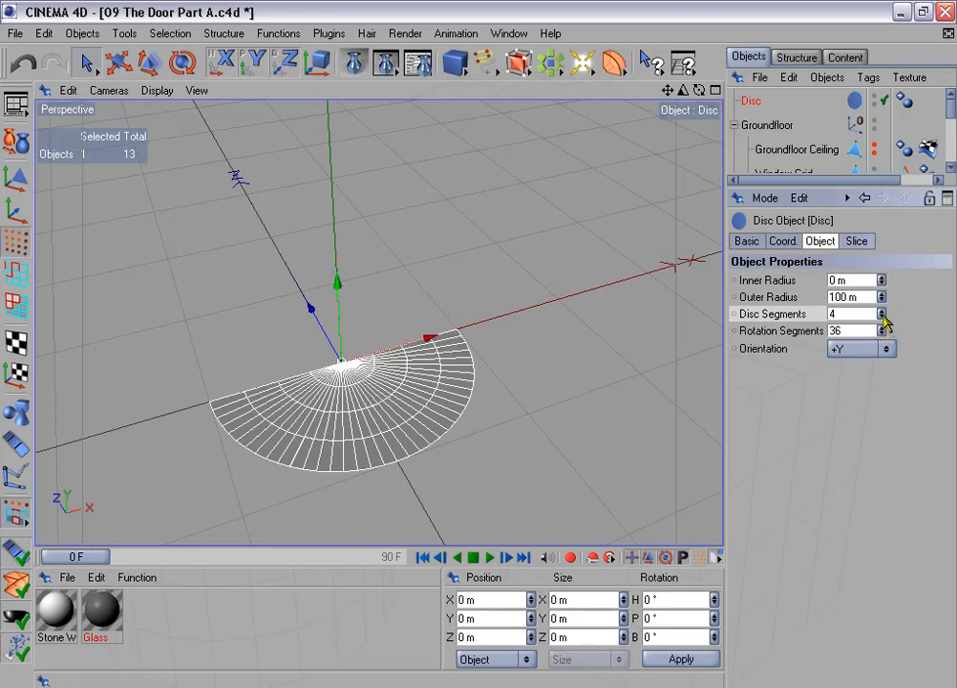
drag(883, 316, 883, 325)
click(786, 334)
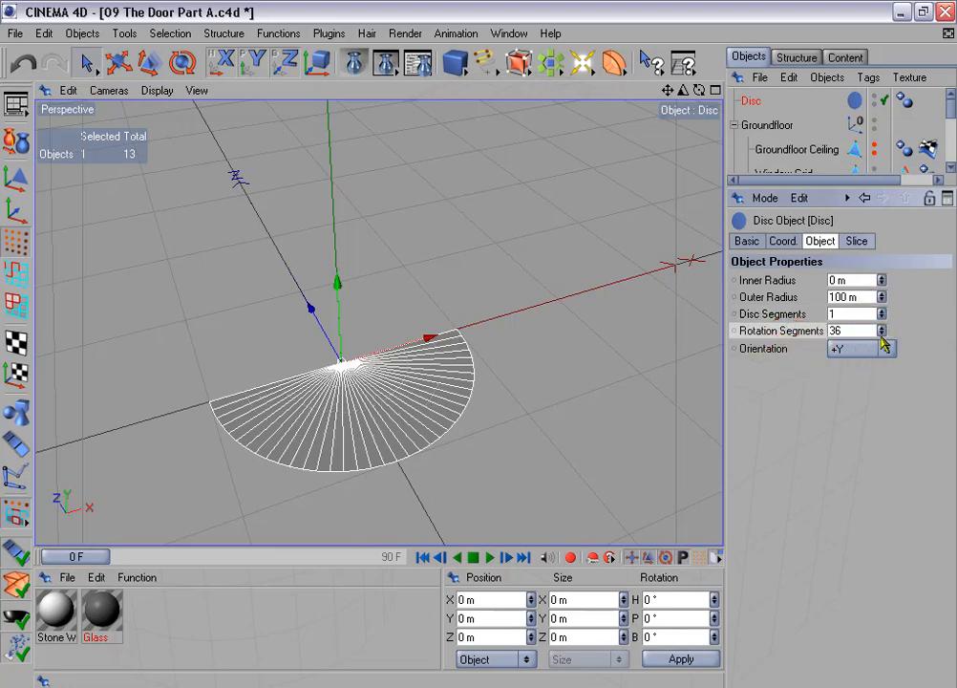
drag(882, 332, 882, 348)
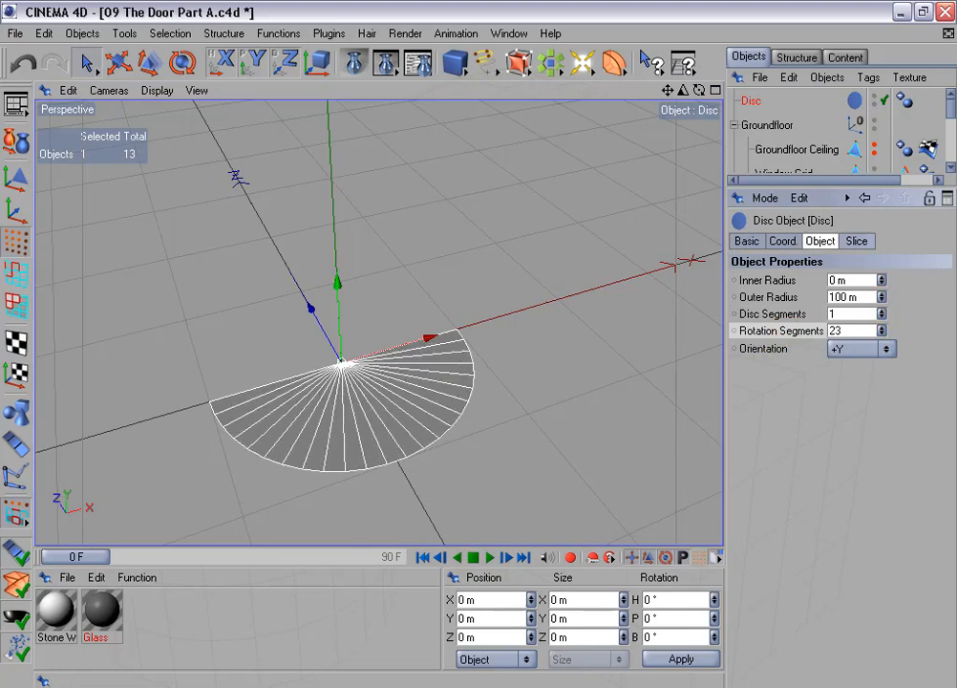
click(881, 330)
Convert the half disc to an editable polygon object and rename it Step
scroll(474, 327, down, 3)
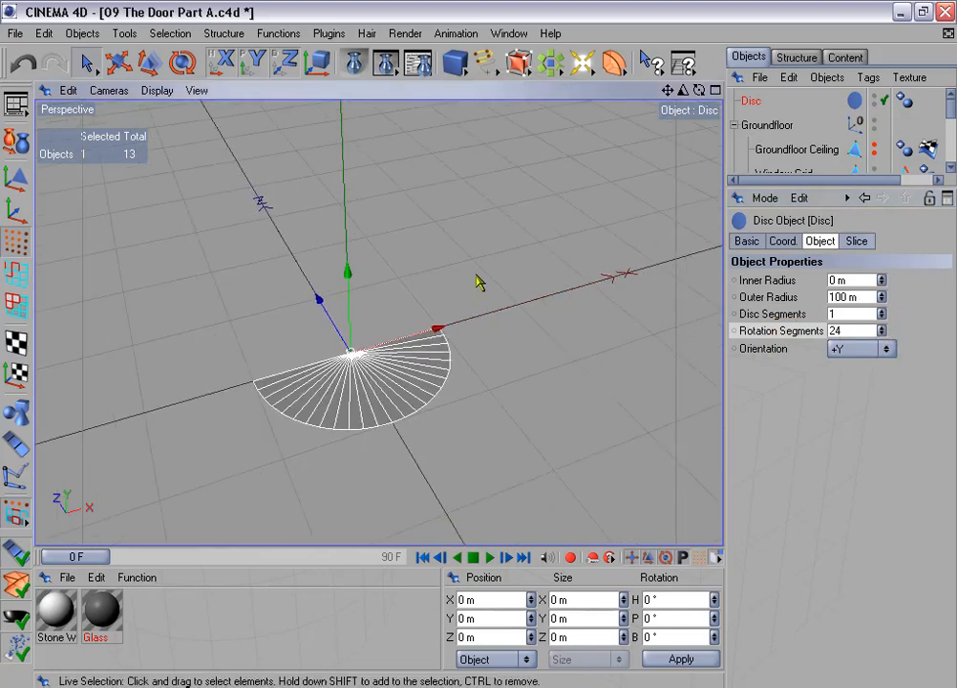
alt+middle_drag(476, 275, 513, 277)
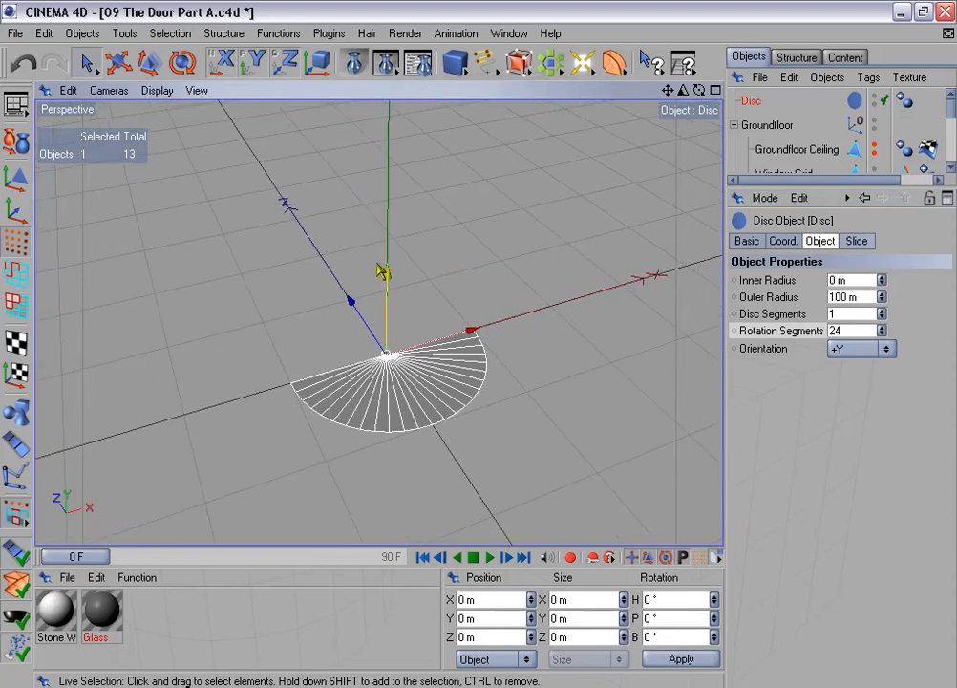
click(17, 140)
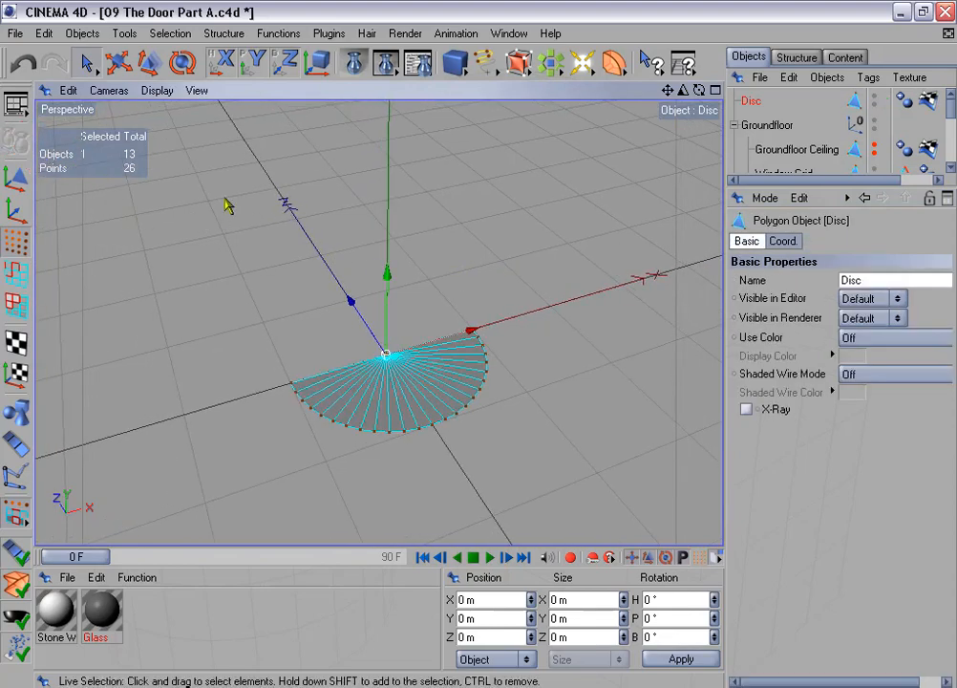
double_click(751, 102)
text(Step)
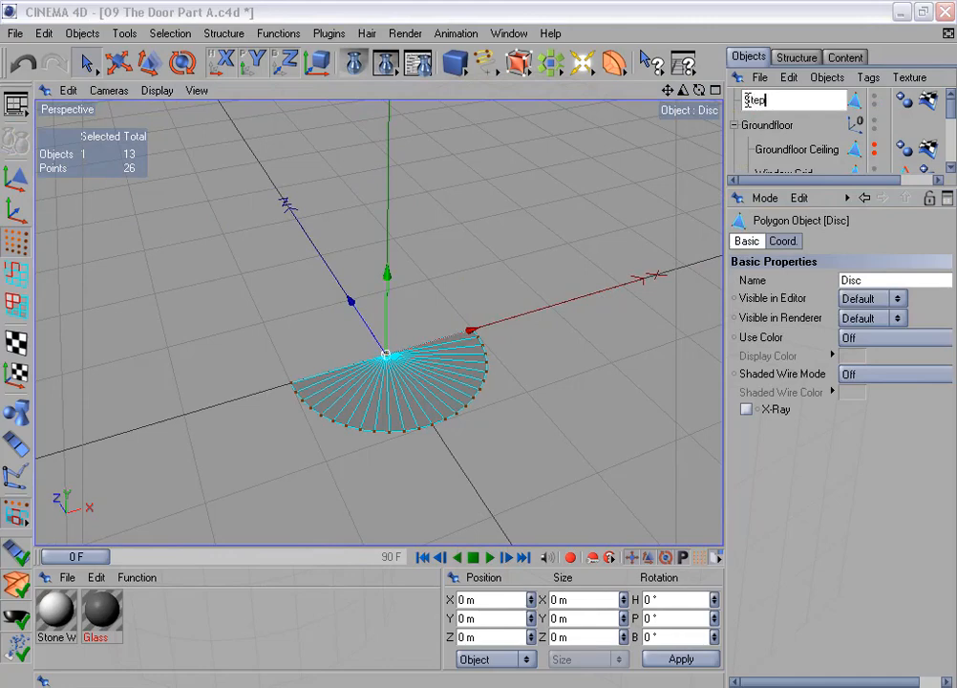
key(Return)
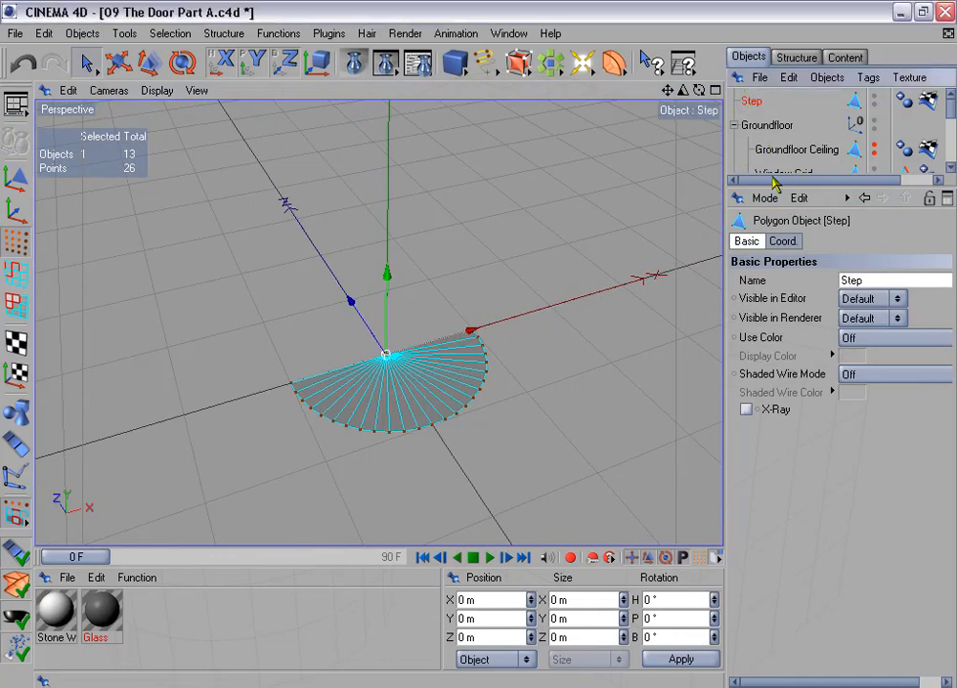
Switch to whole-object editing and select the Pillars object inside the Groundfloor group
drag(776, 188, 807, 375)
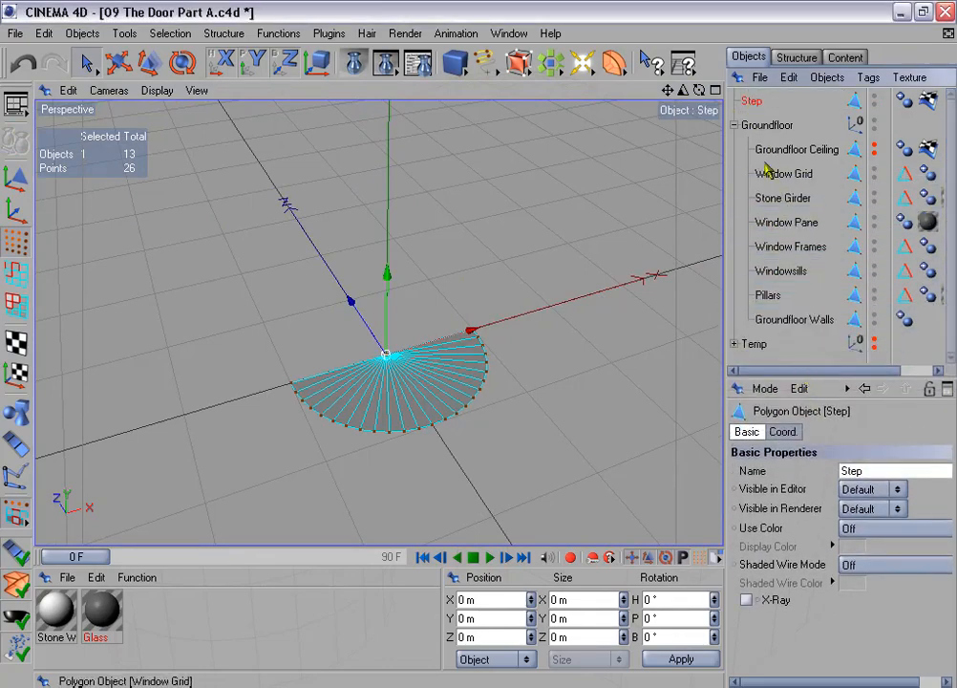
click(734, 125)
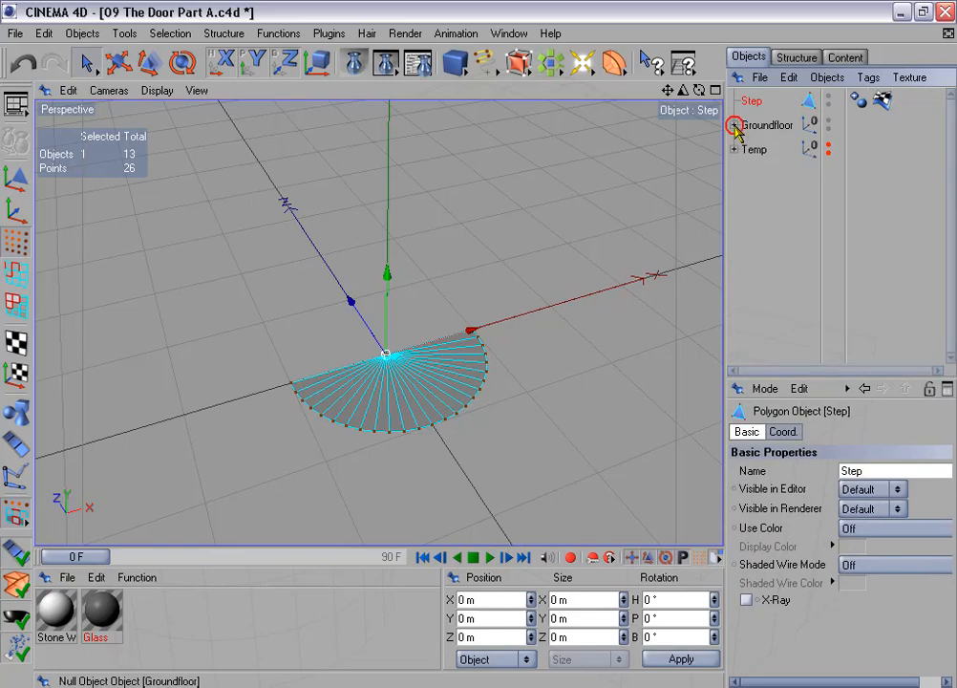
click(18, 178)
scroll(267, 278, down, 10)
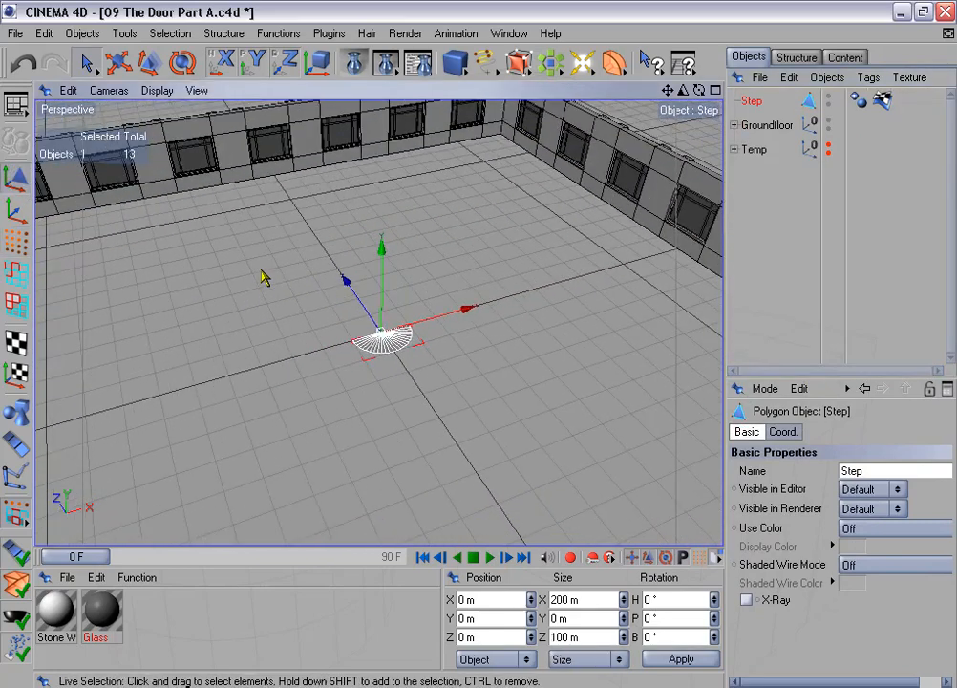
alt+drag(541, 270, 532, 245)
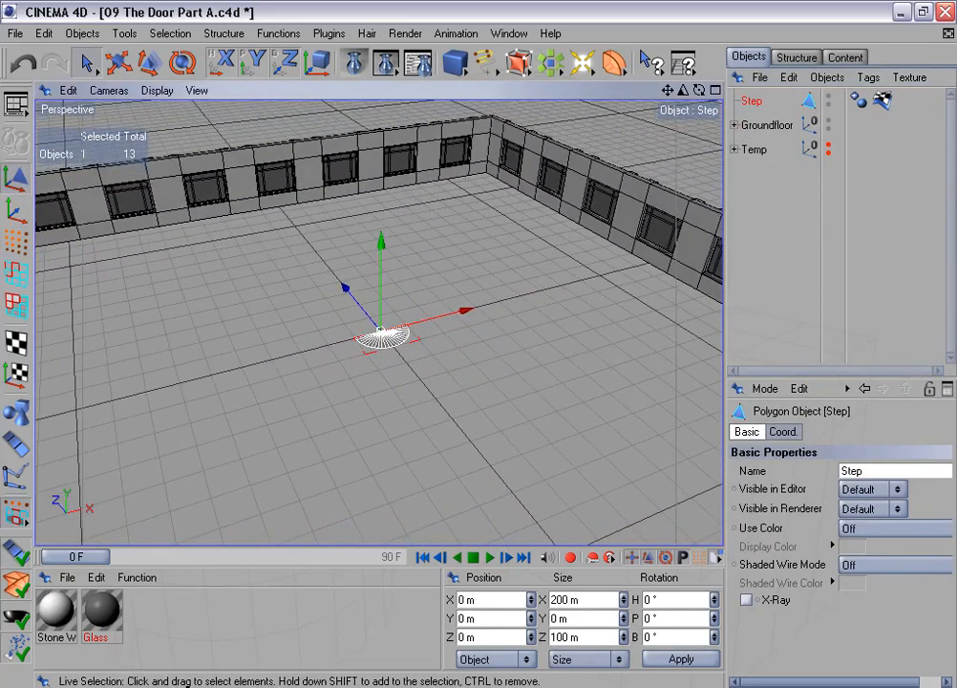
alt+middle_drag(540, 270, 523, 212)
scroll(520, 263, down, 3)
alt+drag(519, 261, 511, 248)
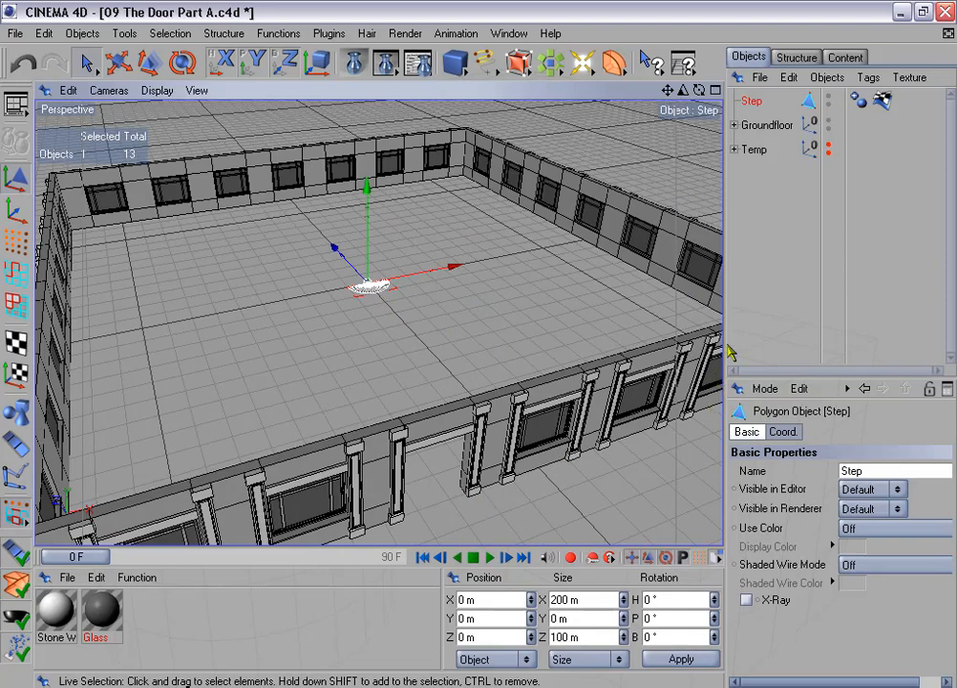
click(735, 126)
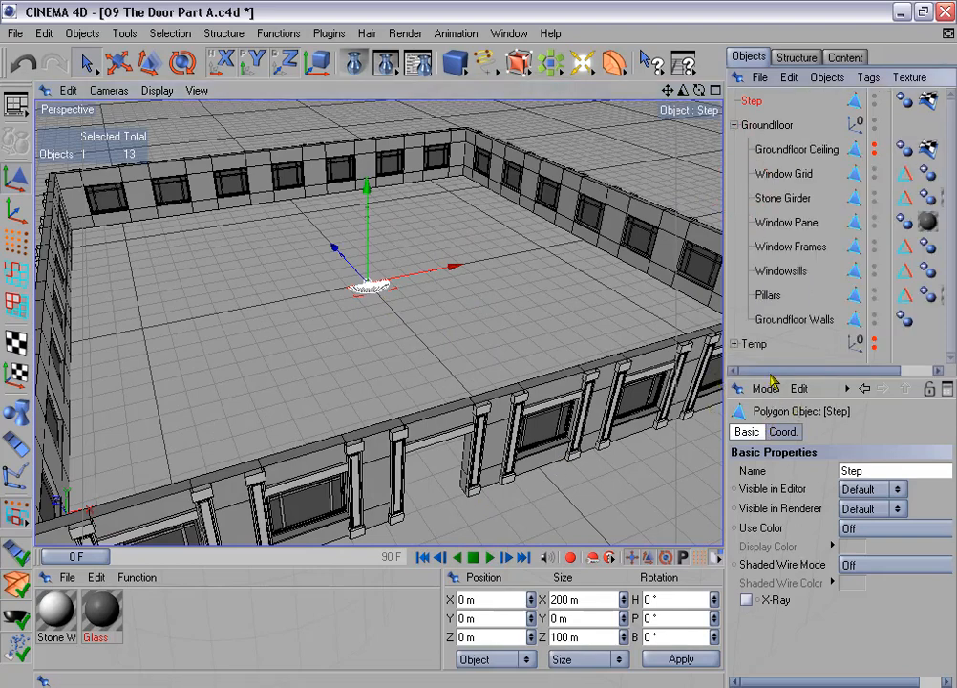
drag(770, 379, 770, 448)
click(768, 294)
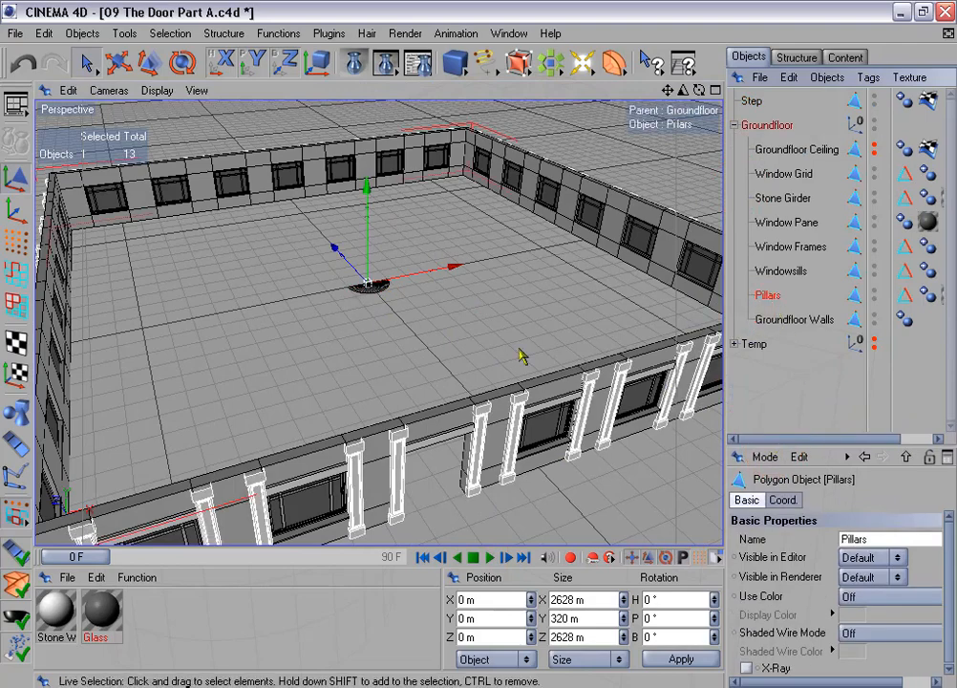
Select the front polygon of the pillar base beside the door opening and copy its Z position
click(16, 306)
alt+middle_drag(430, 399, 428, 329)
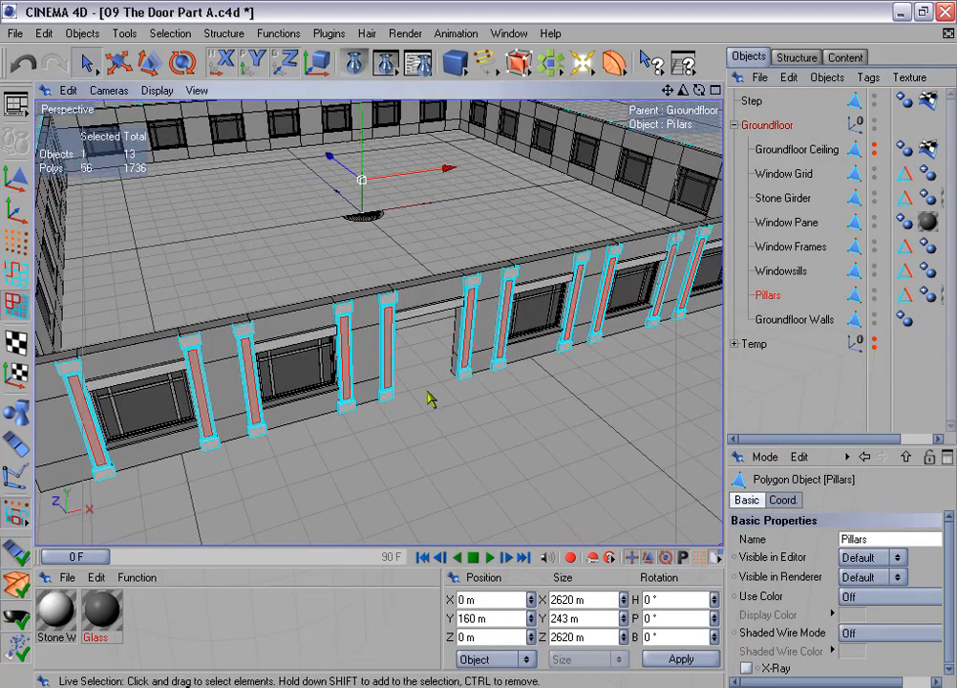
scroll(454, 405, up, 3)
scroll(455, 406, up, 2)
click(532, 417)
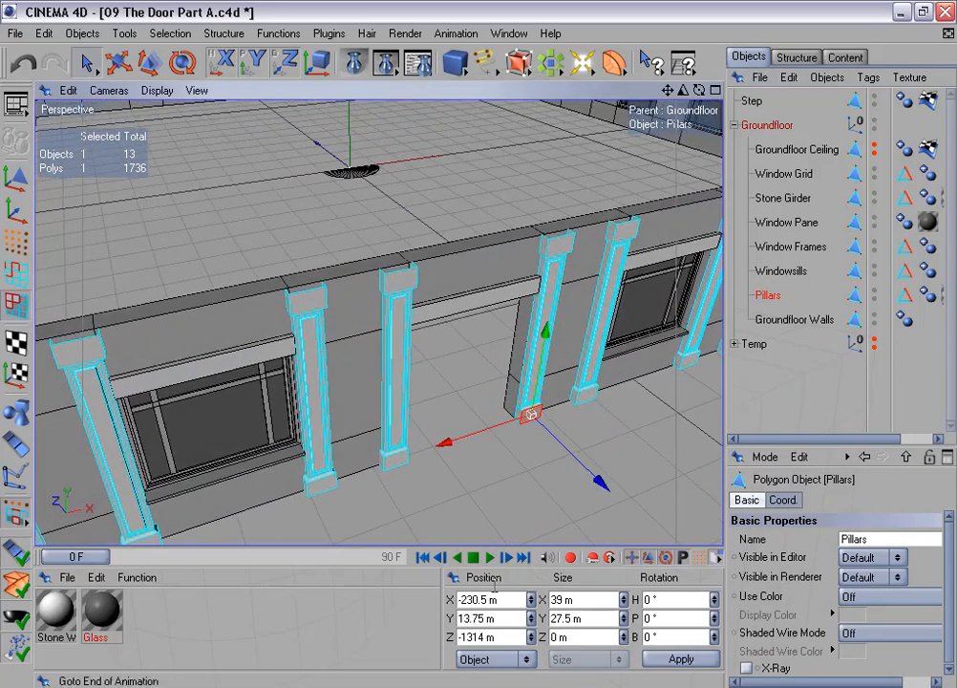
click(493, 636)
drag(493, 636, 450, 632)
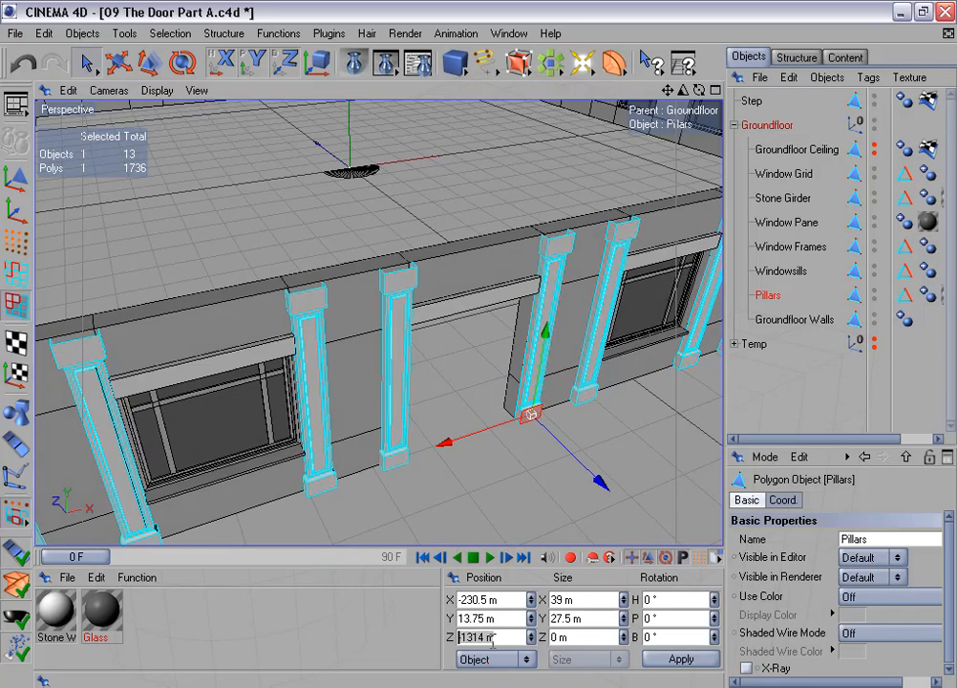
Set the Z position of the whole Step object to -1314 m, level with the pillar base fronts
click(751, 100)
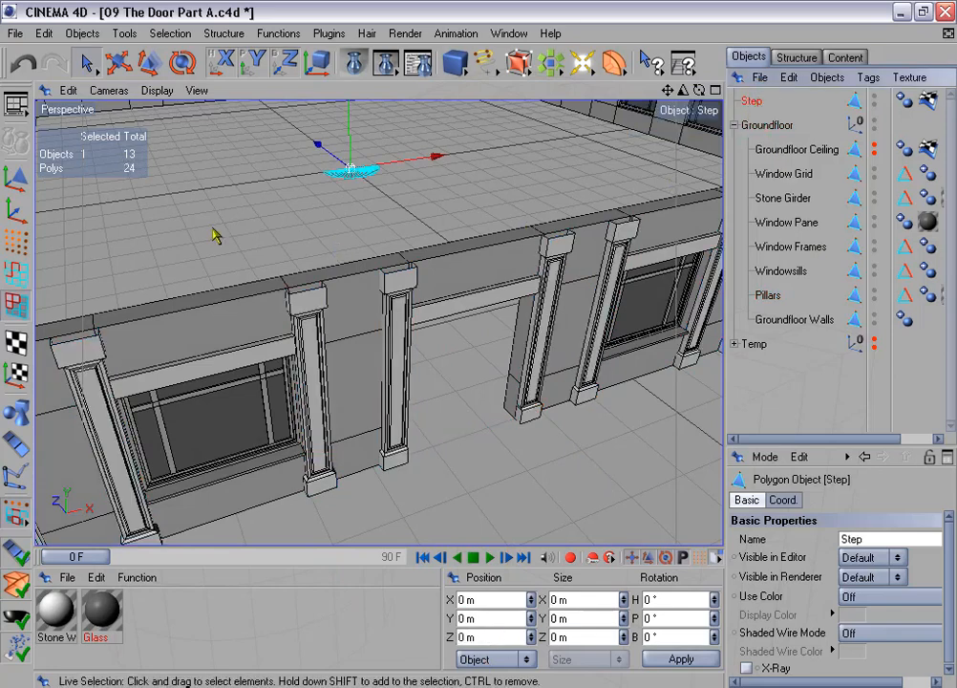
click(14, 140)
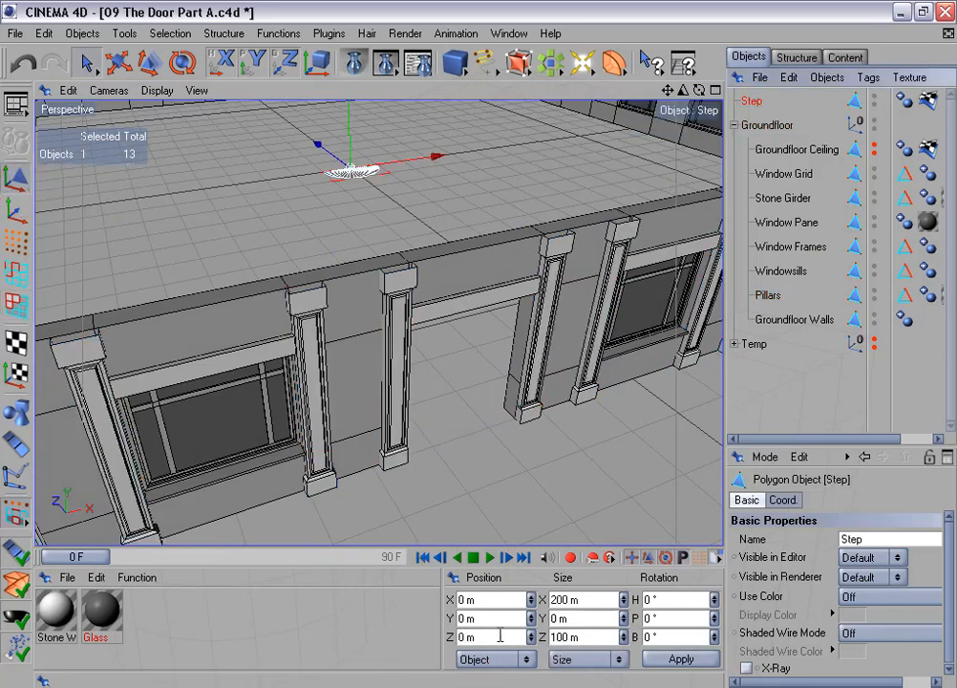
click(461, 635)
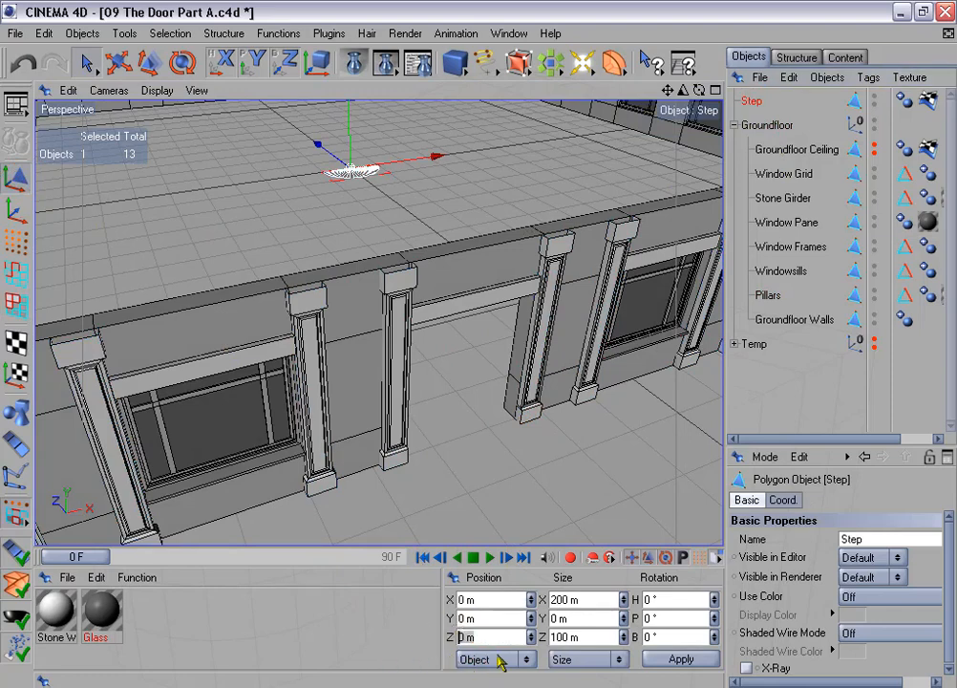
text(-1314)
click(699, 667)
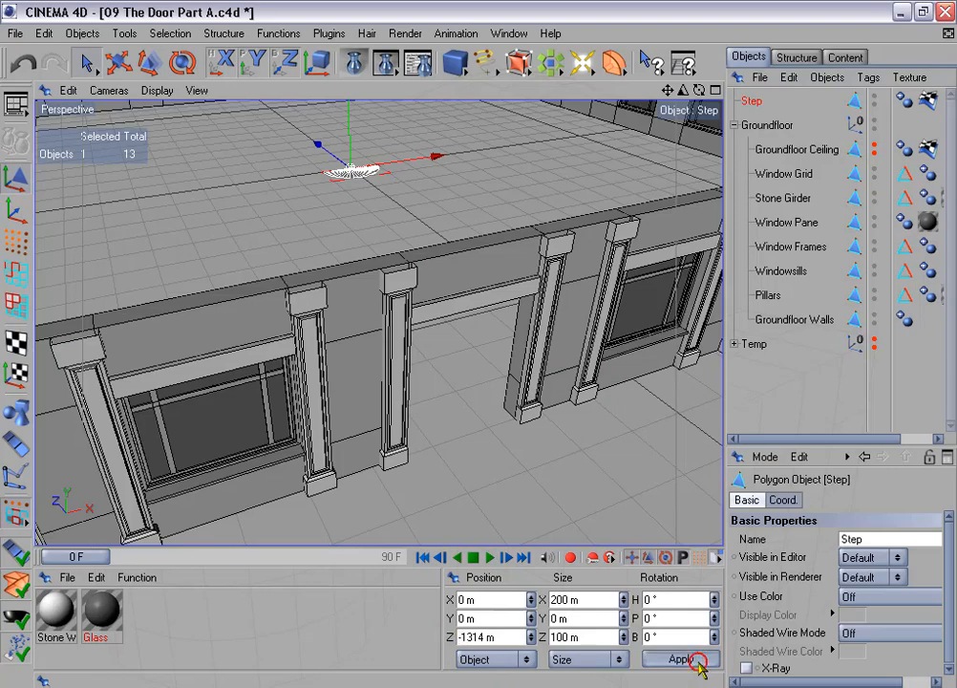
alt+middle_drag(659, 470, 632, 455)
alt+right_drag(659, 470, 612, 401)
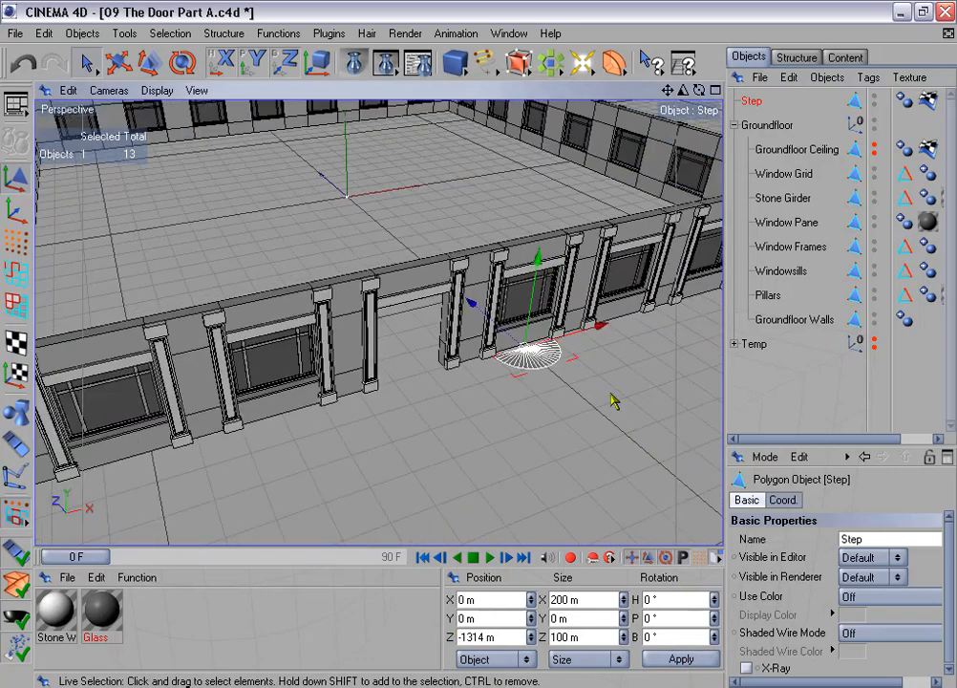
Set the Step object's X position to -350 m to centre it in front of the door opening
alt+drag(541, 400, 567, 335)
alt+drag(478, 342, 473, 304)
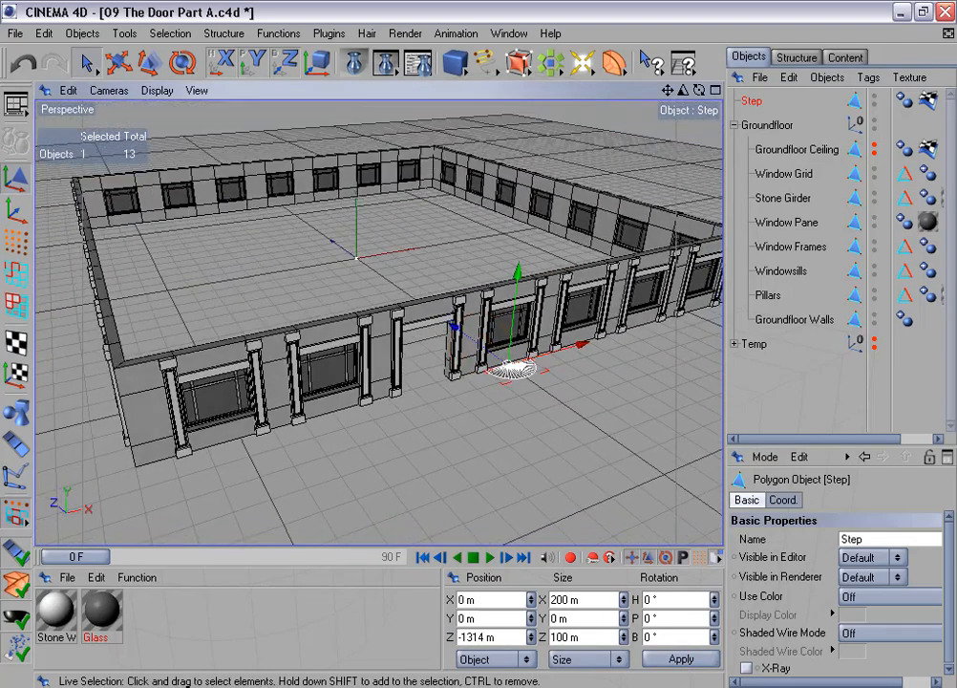
alt+middle_drag(487, 344, 463, 362)
alt+drag(476, 346, 468, 352)
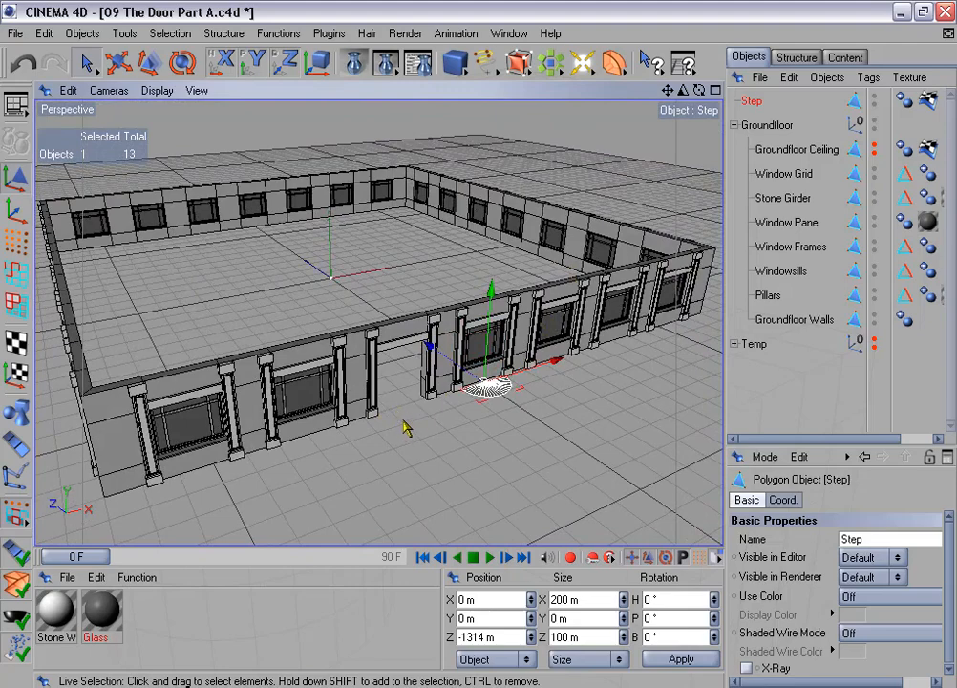
alt+drag(434, 325, 561, 416)
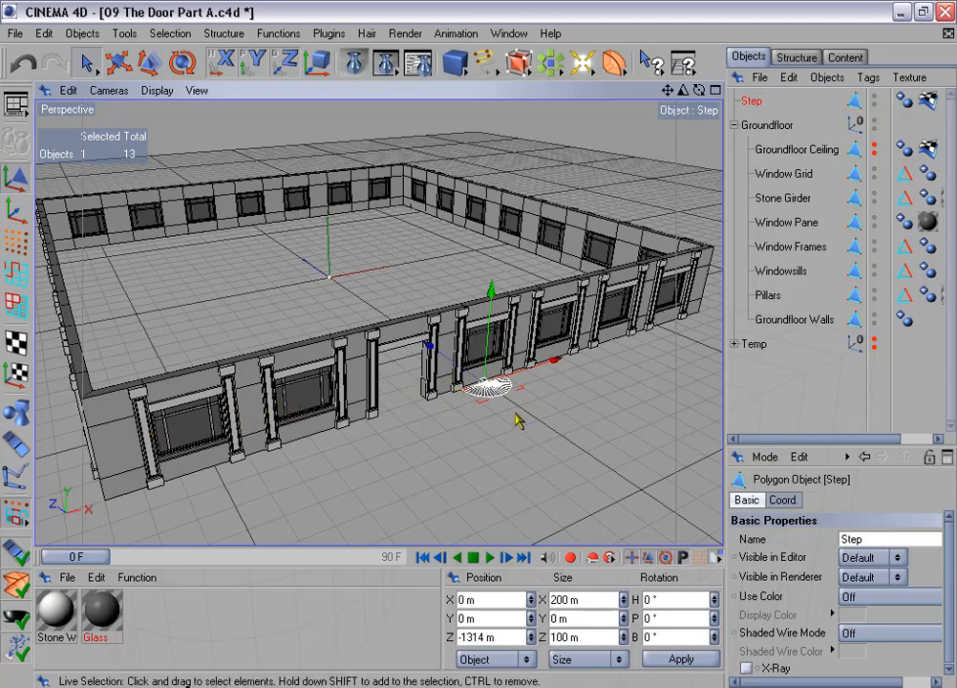
alt+drag(505, 440, 502, 458)
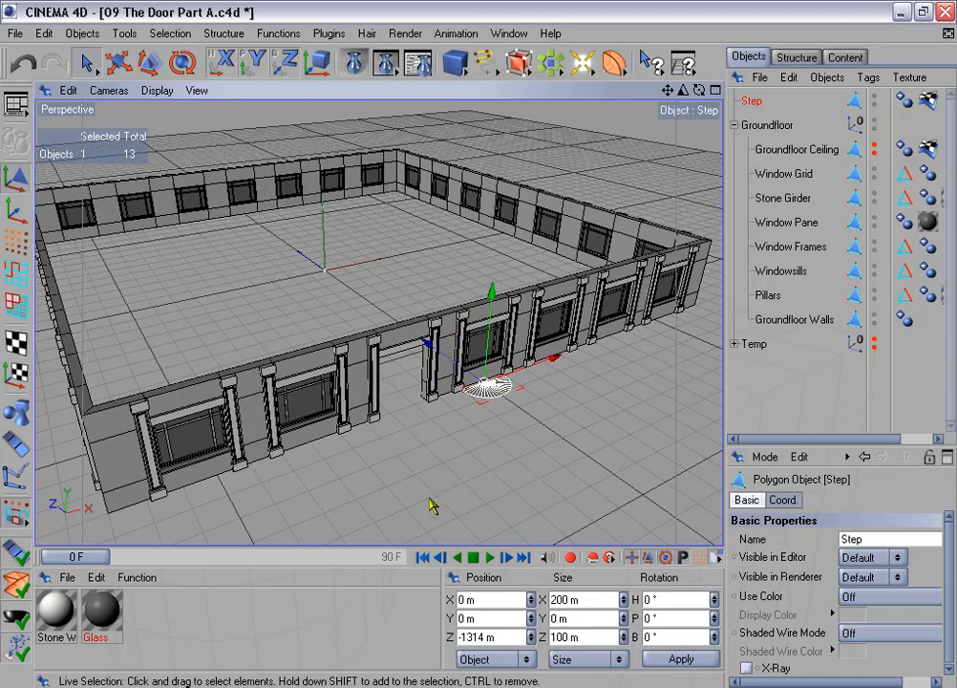
click(472, 600)
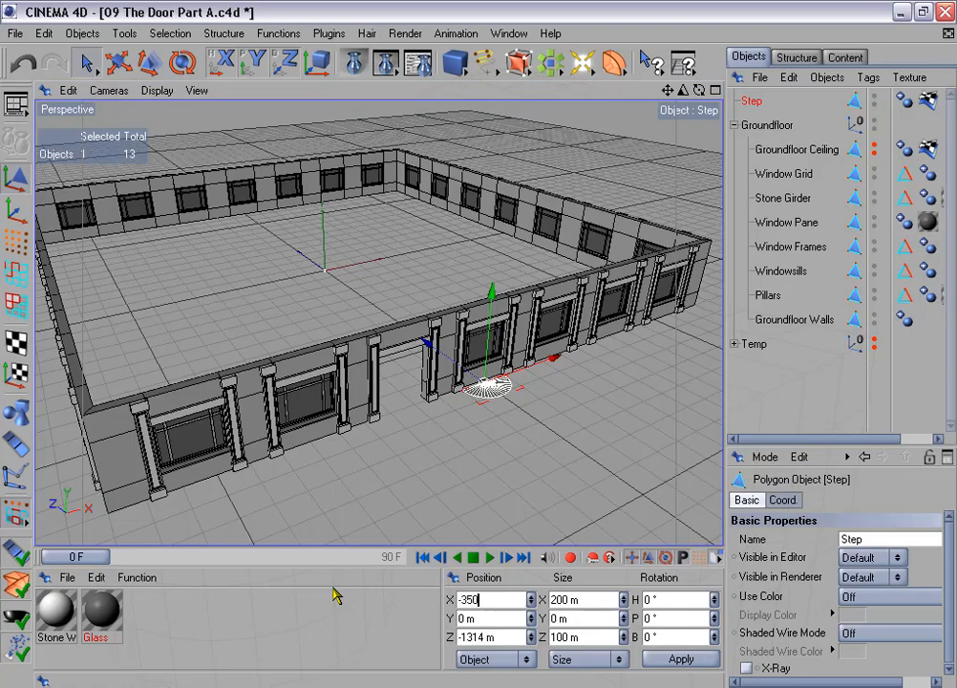
key(Return)
scroll(451, 373, up, 5)
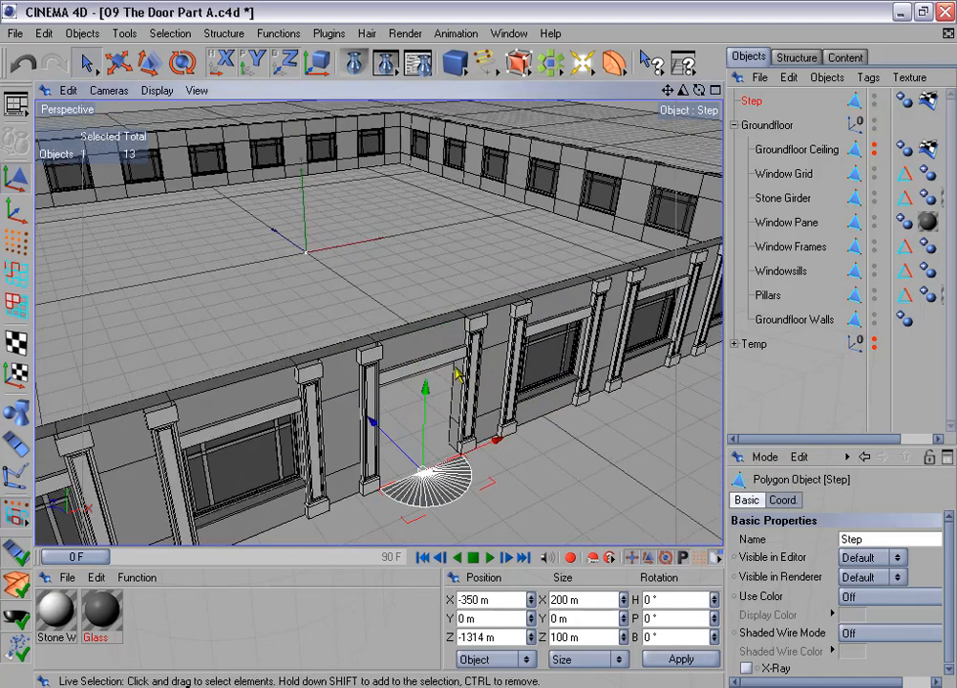
Scale the Step object along its Z axis and set its Z size to 55 m
mouse_move(478, 344)
alt+mouse_down()
mouse_move(377, 338)
mouse_move(330, 369)
mouse_move(379, 277)
mouse_move(339, 299)
mouse_move(486, 354)
alt+mouse_up()
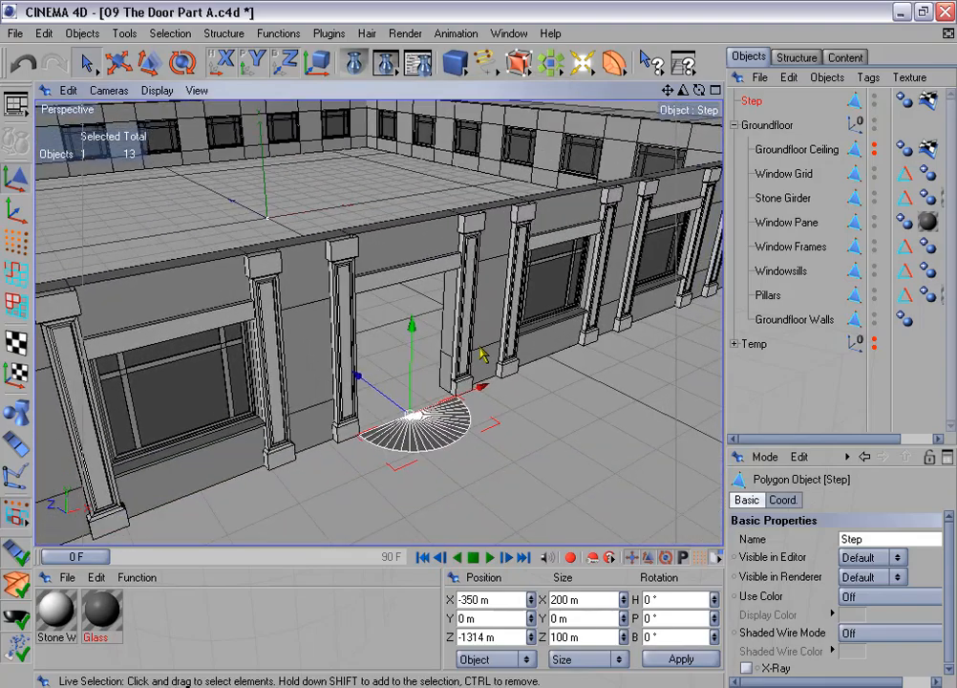
scroll(499, 404, up, 5)
alt+middle_drag(499, 406, 482, 277)
alt+drag(478, 321, 475, 375)
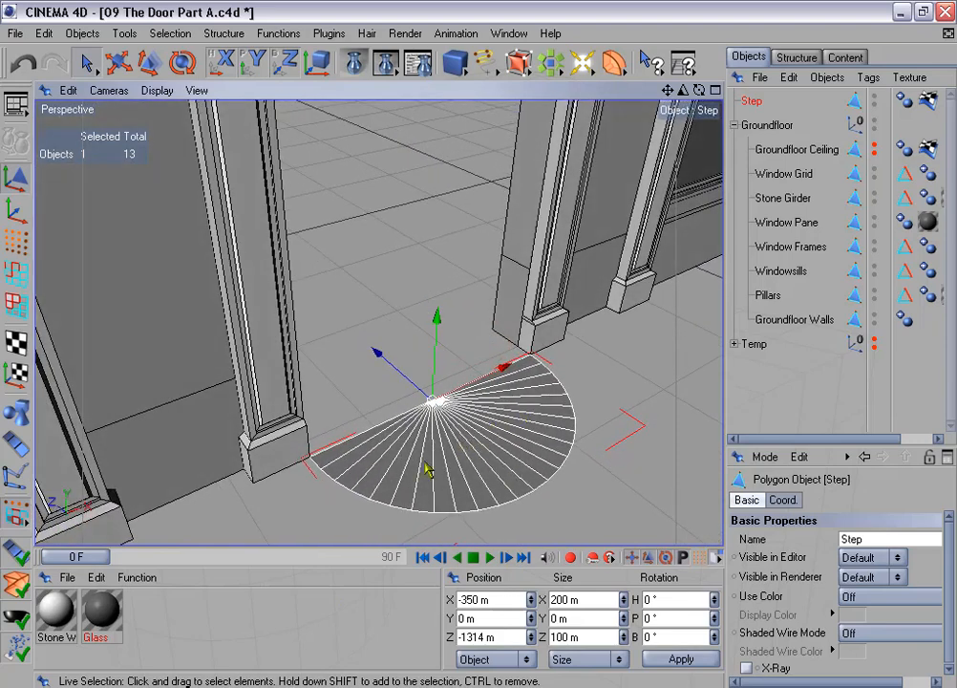
click(149, 62)
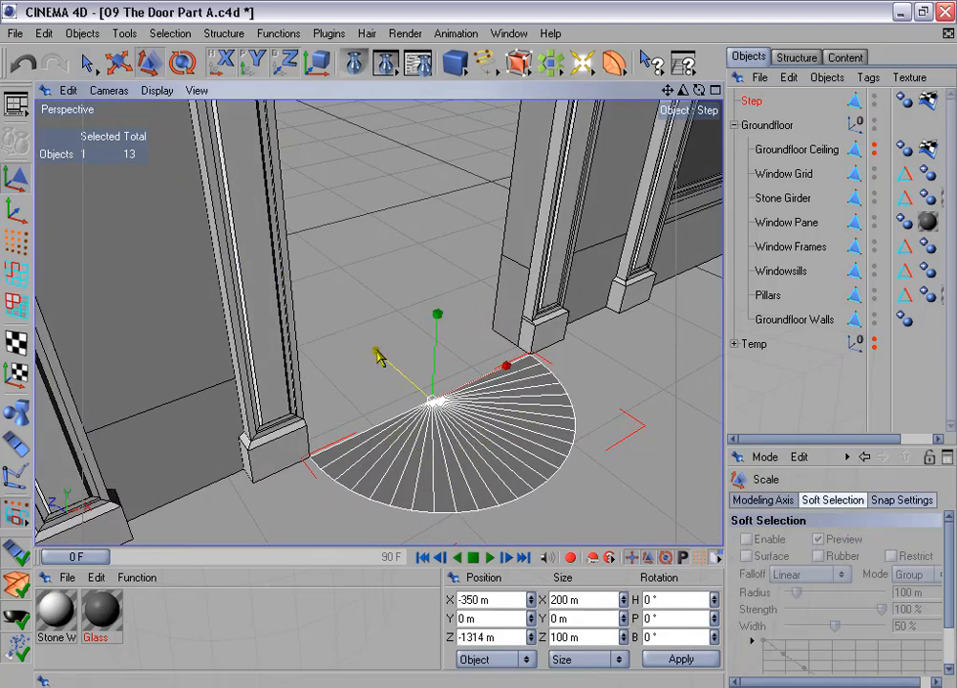
drag(375, 351, 400, 374)
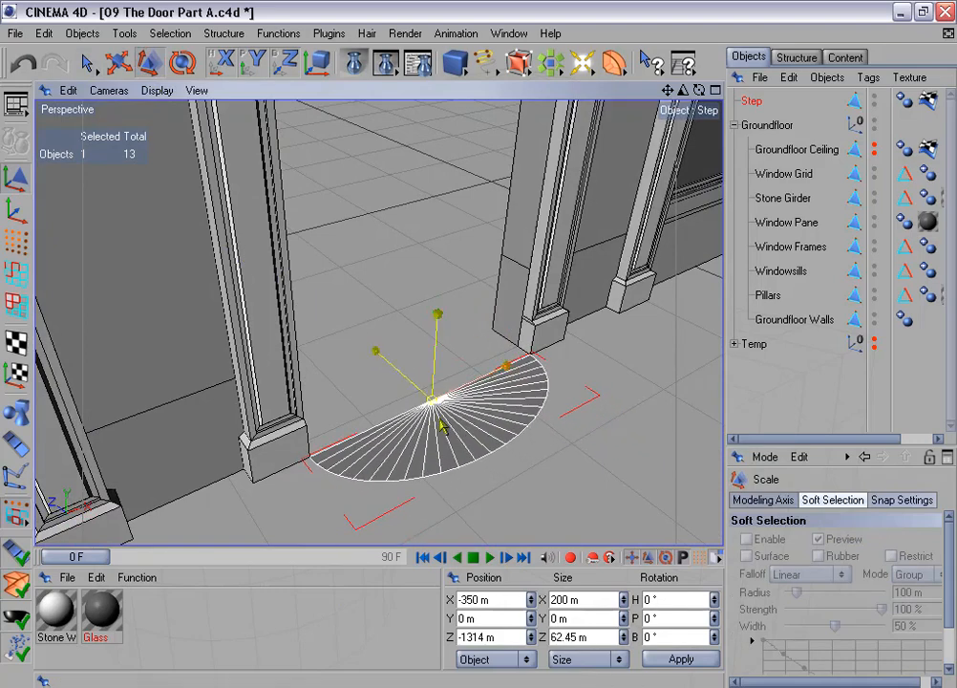
drag(597, 640, 552, 636)
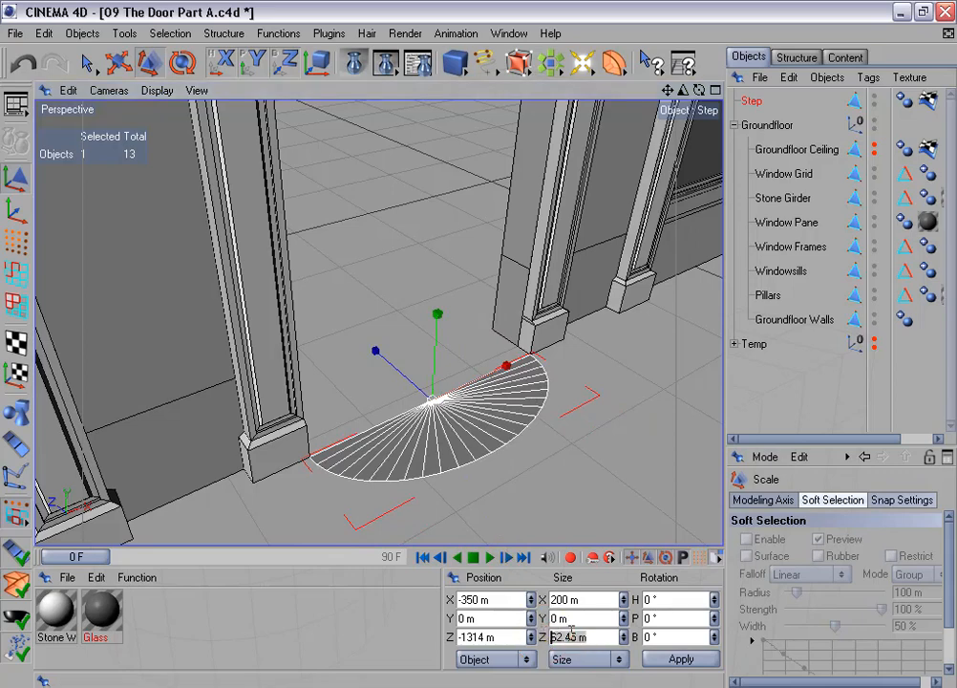
text(55)
click(684, 659)
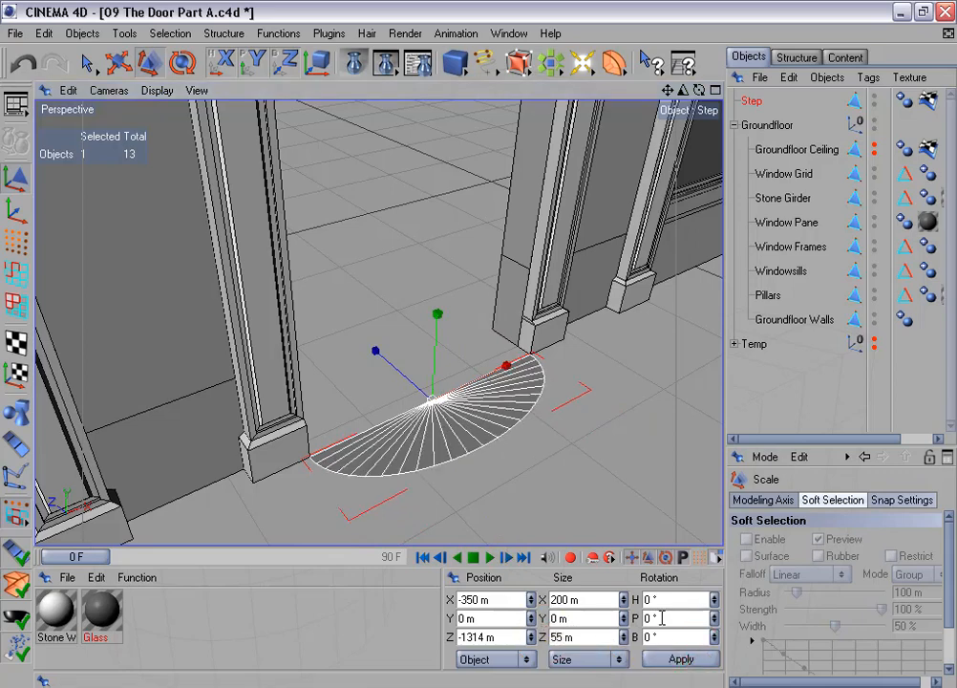
Select the two straight edges along the Step's flat back side, between the door pillars
alt+drag(618, 413, 646, 446)
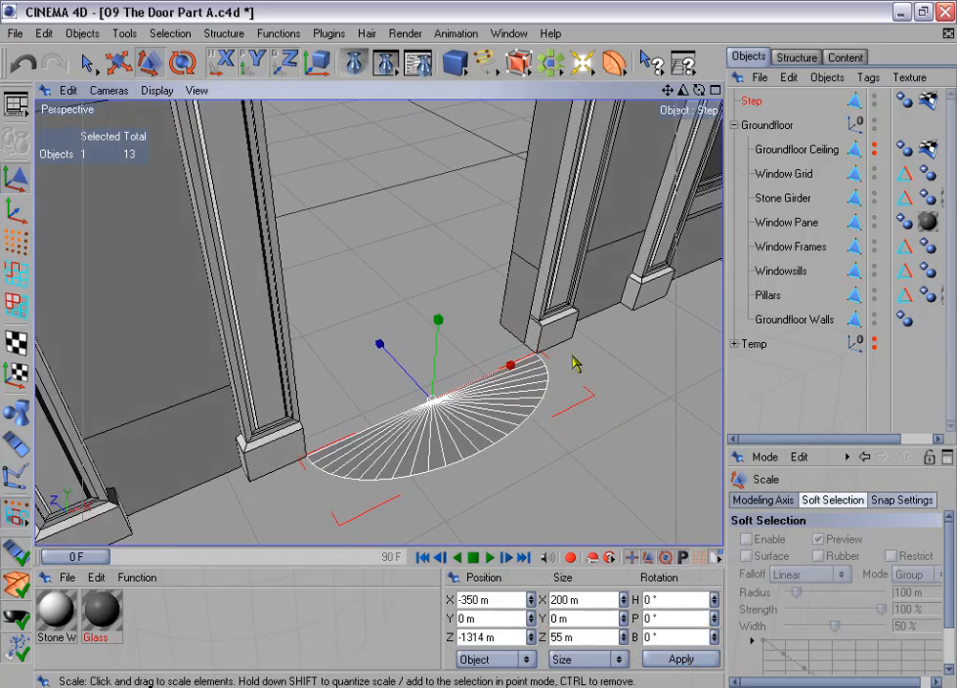
click(17, 274)
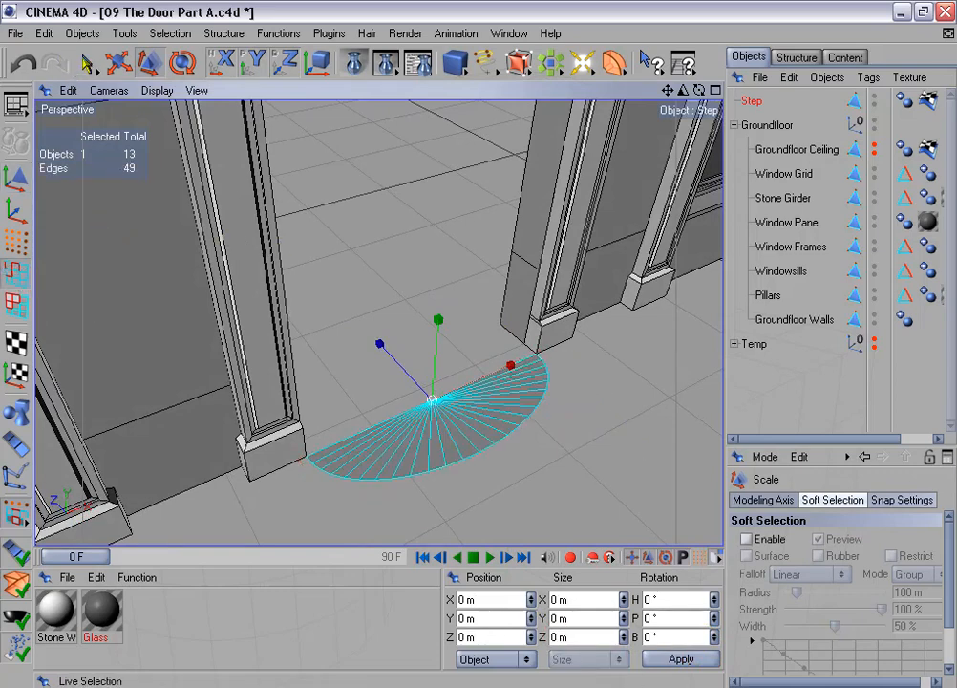
click(88, 63)
click(496, 361)
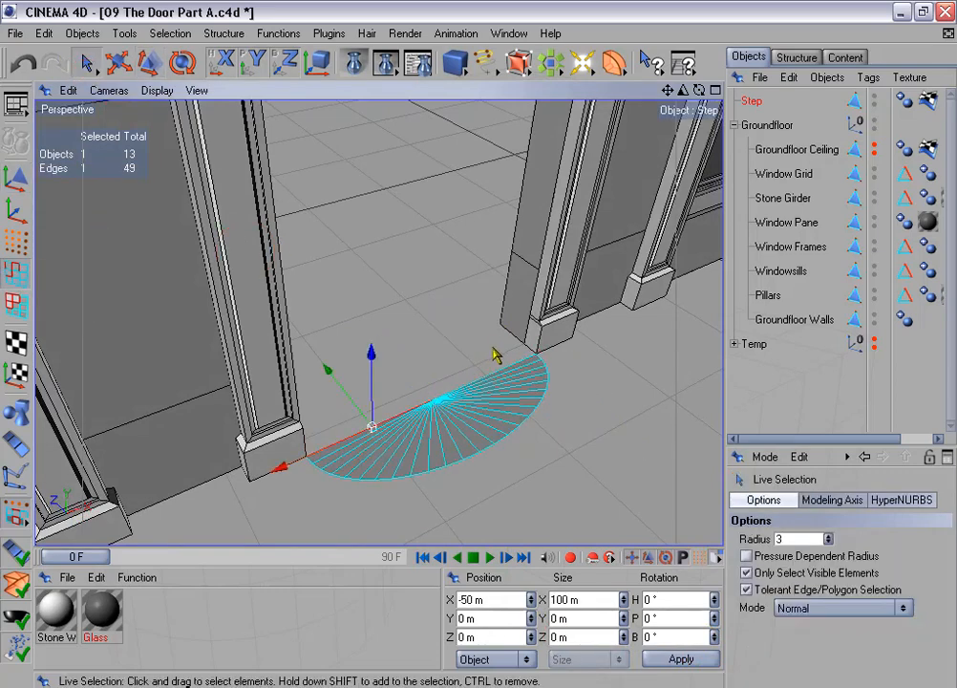
shift+click(495, 373)
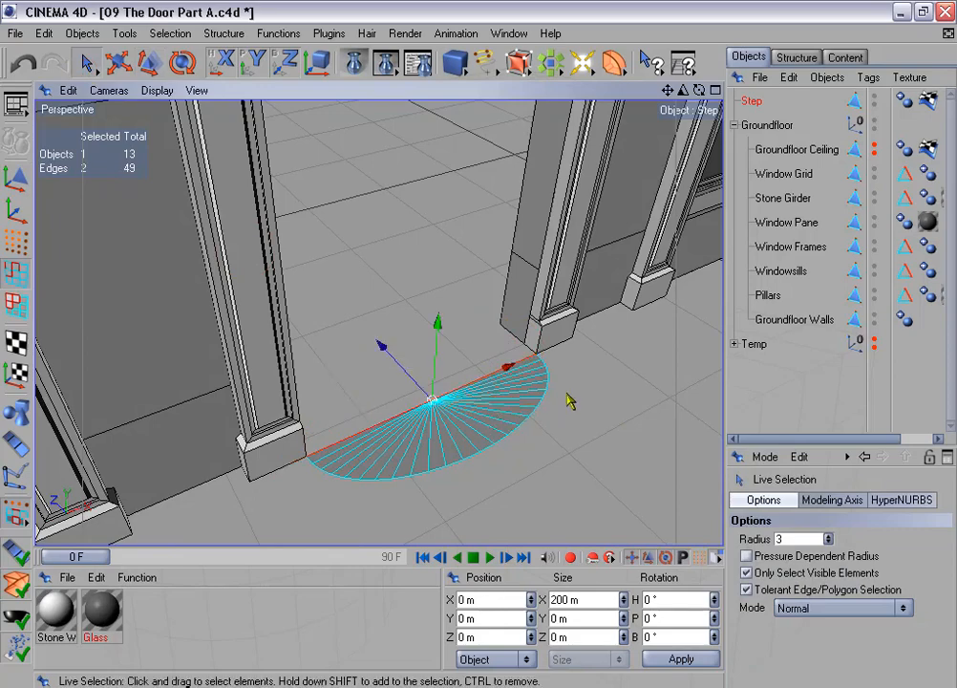
mouse_move(597, 376)
alt+mouse_down()
mouse_move(584, 376)
mouse_move(598, 377)
alt+mouse_up()
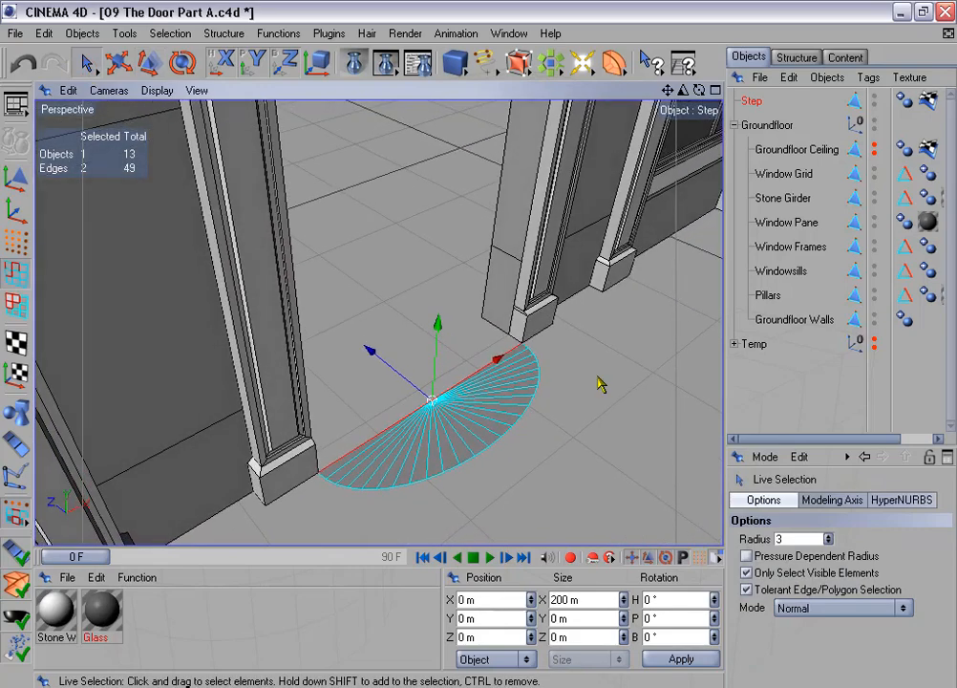
alt+middle_drag(598, 377, 552, 380)
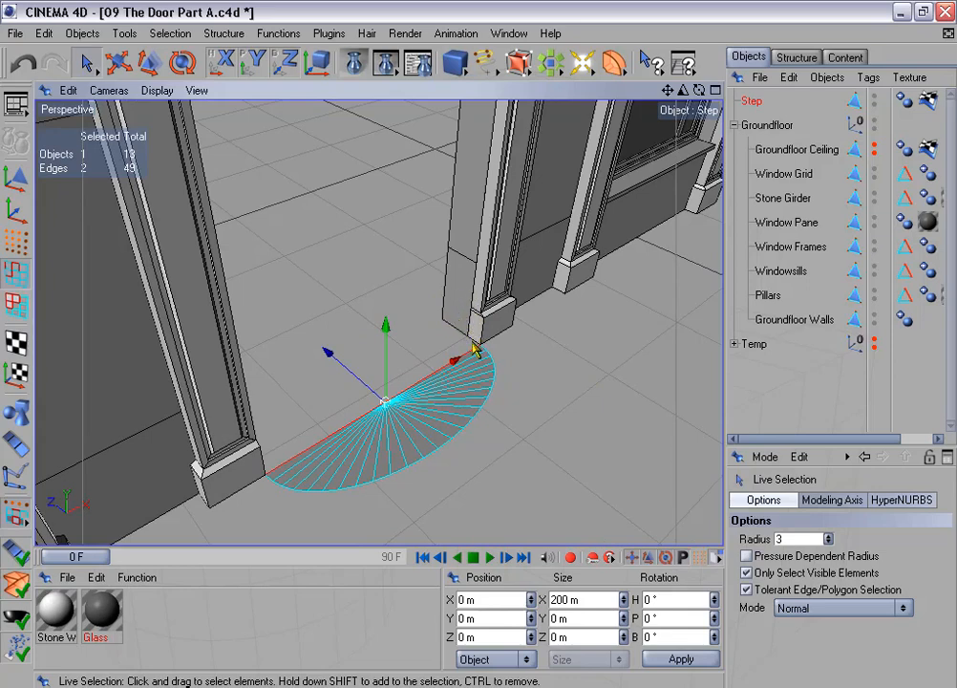
alt+drag(472, 336, 456, 351)
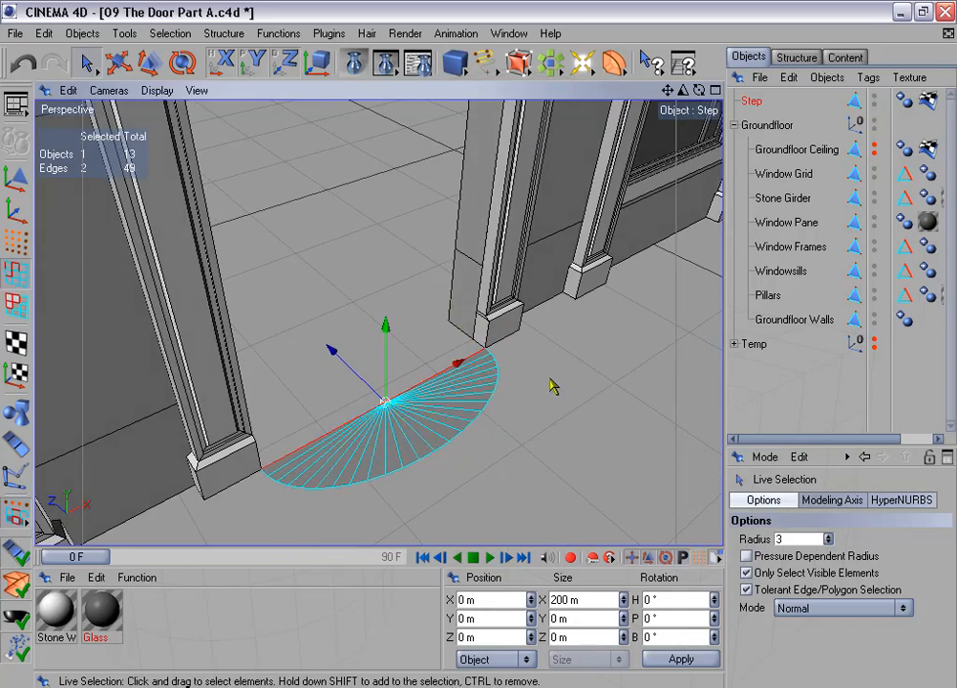
Extrude the Step's two back edges with a 44 m offset into the door opening
right_click(560, 329)
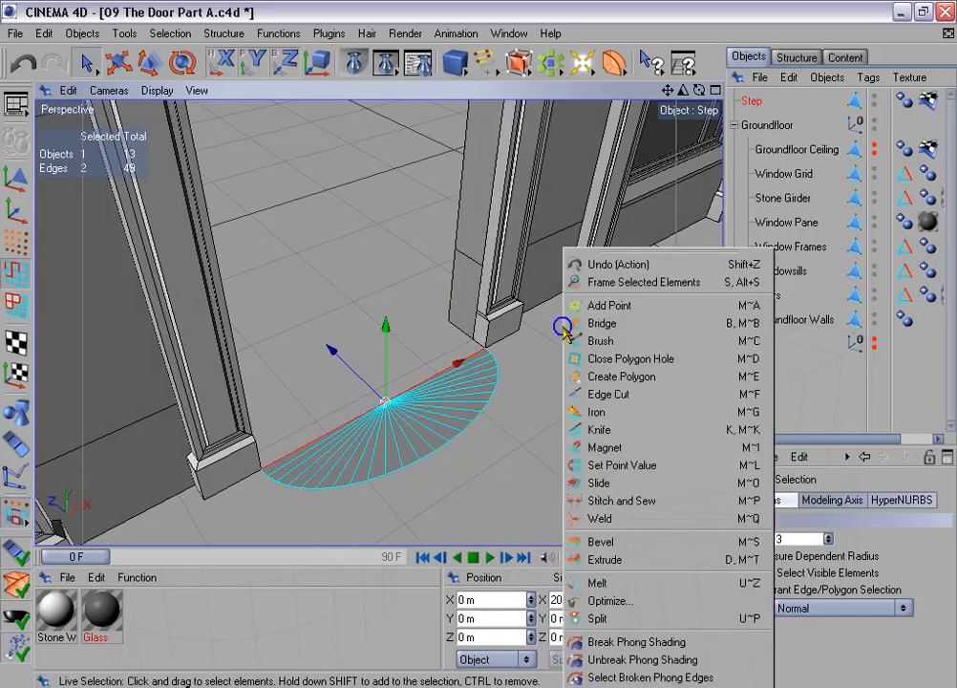
click(646, 566)
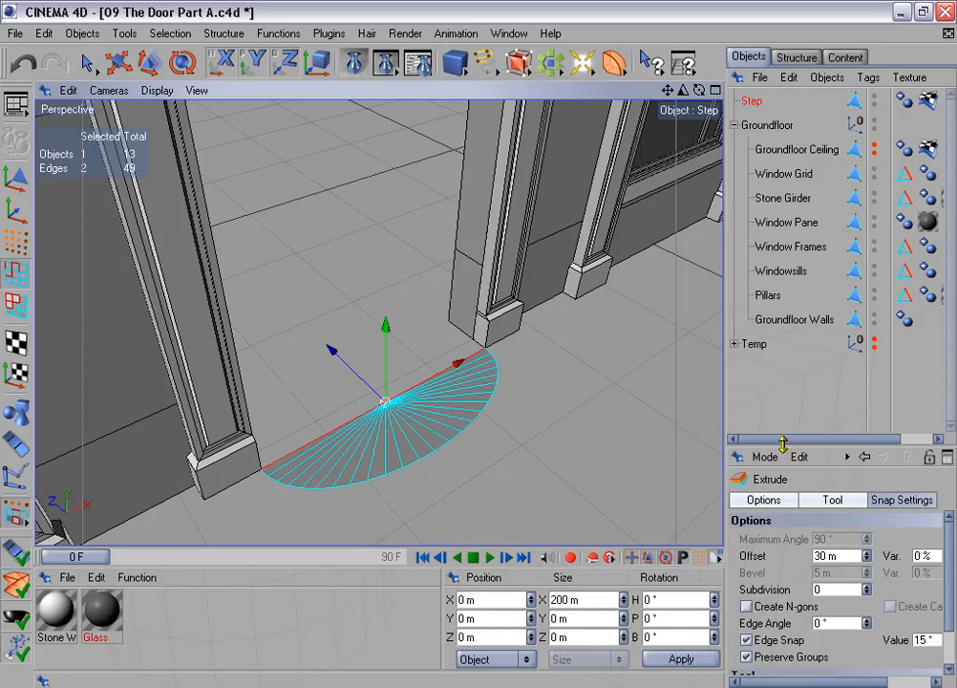
drag(783, 444, 783, 302)
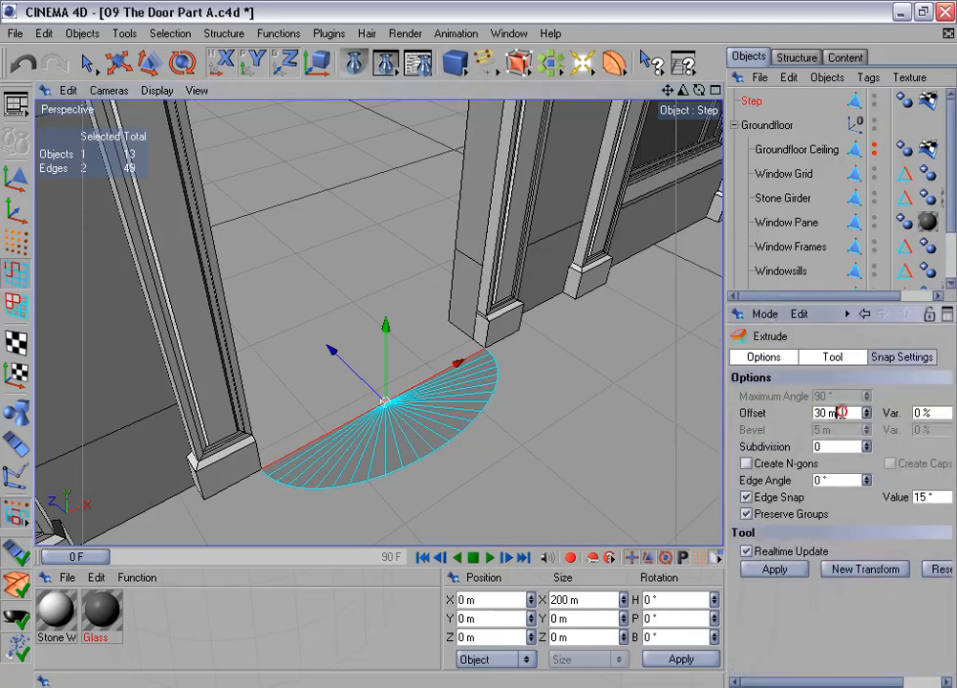
drag(841, 413, 775, 414)
text(44)
click(790, 570)
alt+drag(608, 349, 609, 352)
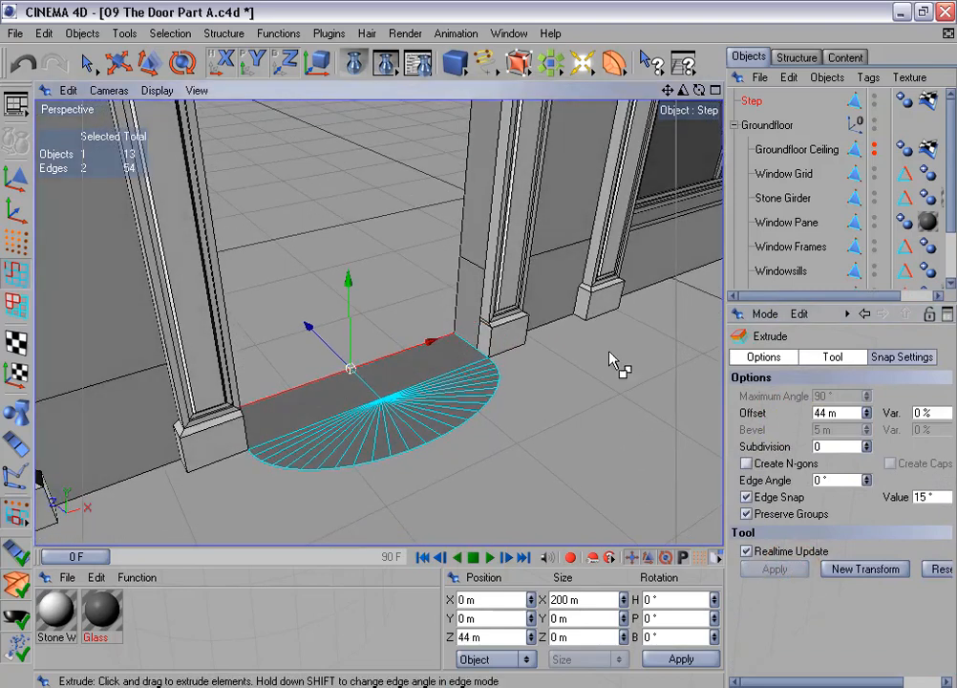
Extrude all of the Step's polygons upward in two stages to 12 m height, the second stage with a 3 m offset
click(16, 304)
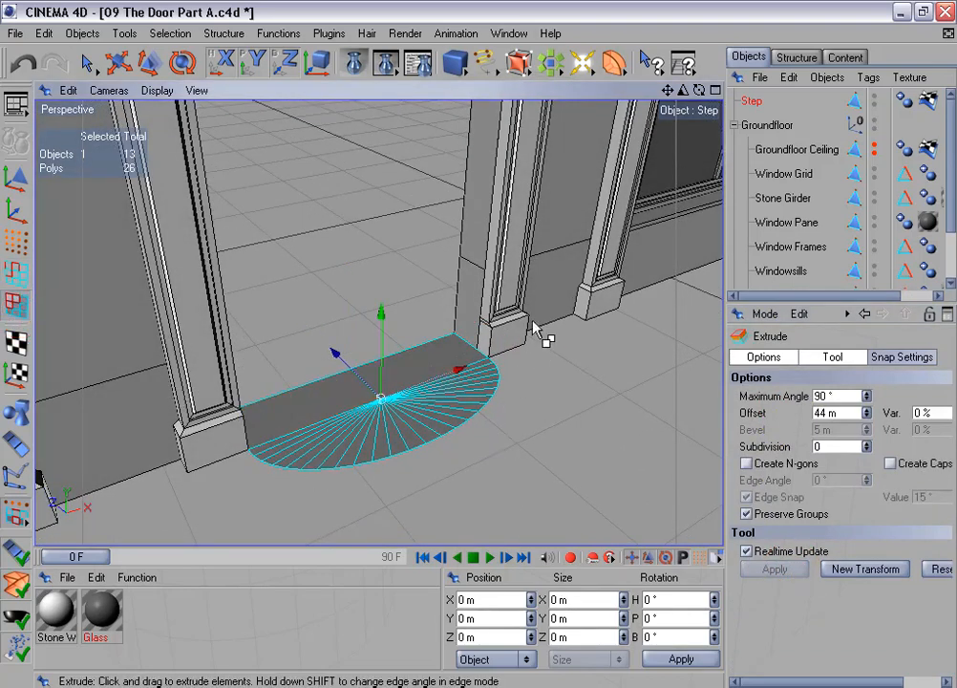
right_click(535, 330)
click(598, 360)
drag(524, 446, 575, 444)
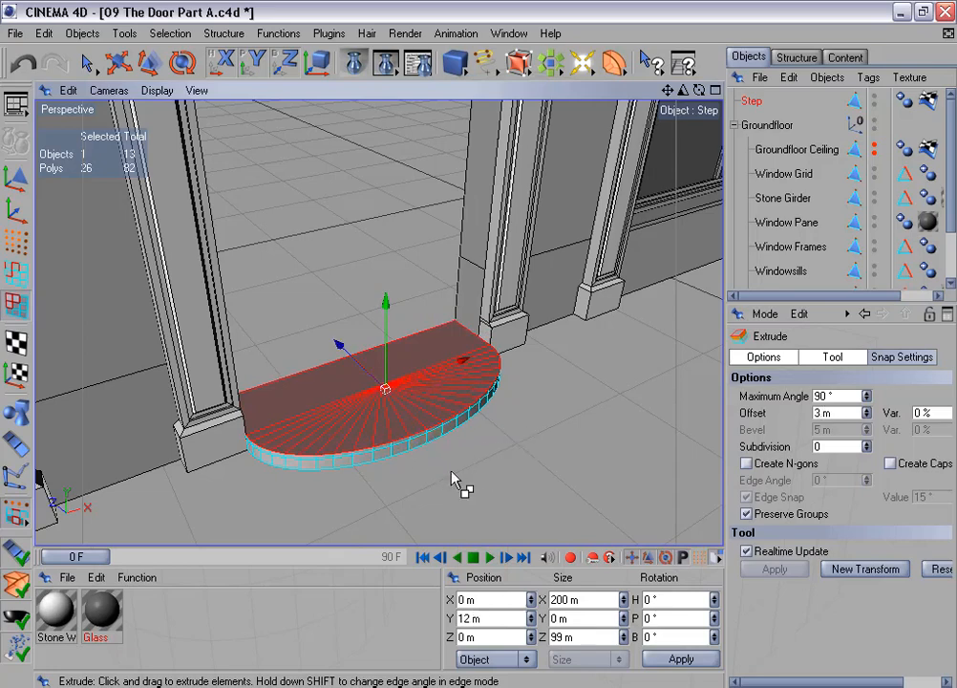
Collapse the Groundfloor group and hide it in both the editor and the renderer
alt+drag(478, 344, 540, 376)
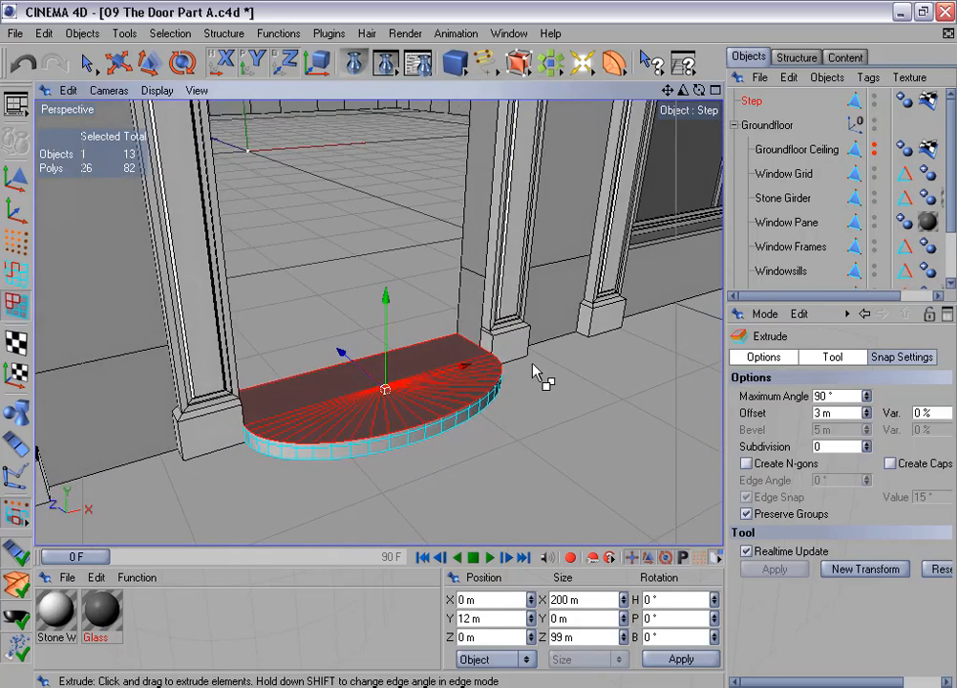
click(735, 125)
alt+click(829, 124)
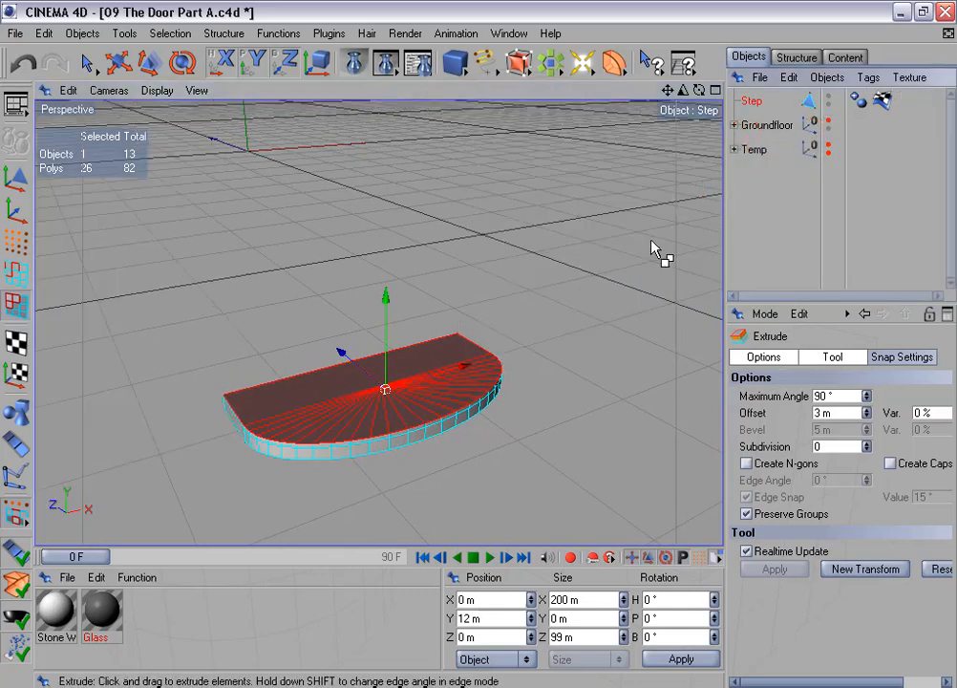
alt+drag(467, 344, 497, 340)
Loop-select the thin upper band of side polygons running around the Step
click(191, 35)
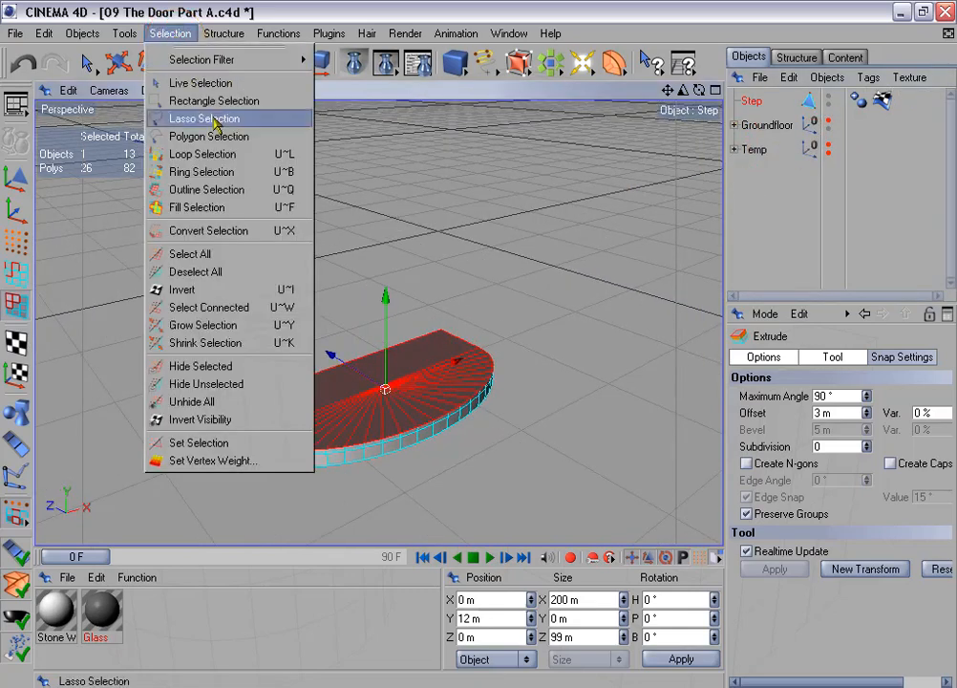
click(251, 156)
click(366, 399)
scroll(364, 391, up, 5)
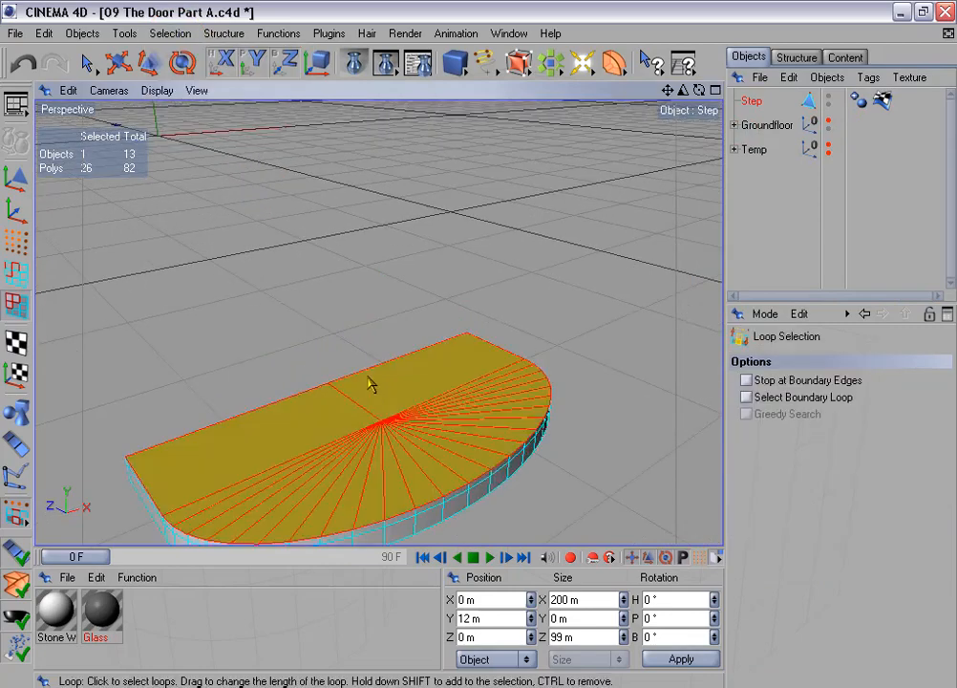
alt+middle_drag(367, 381, 379, 282)
click(339, 407)
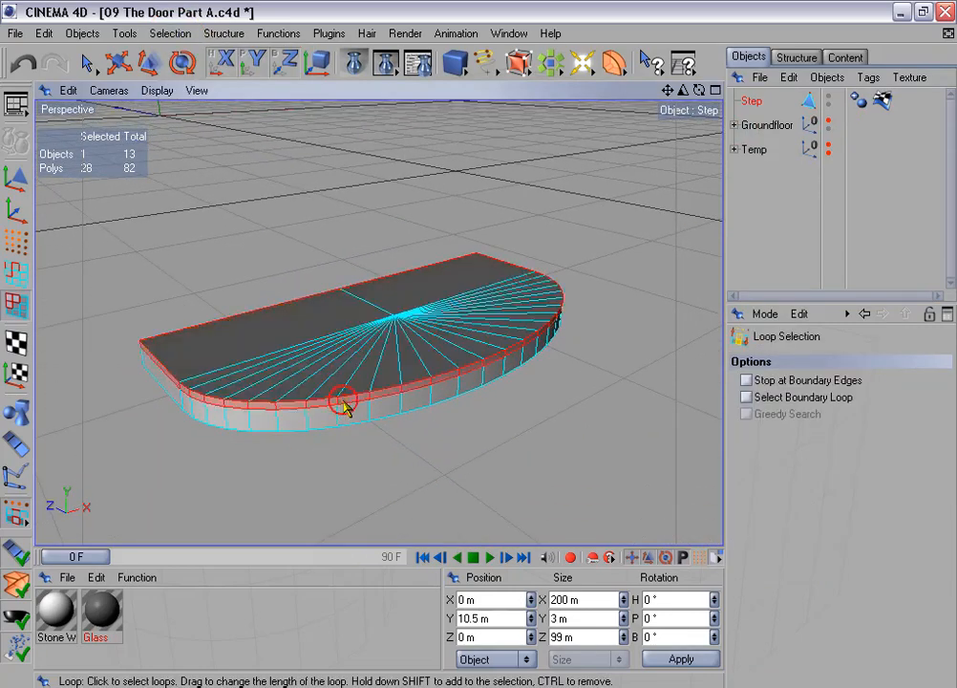
Remove the two band polygons on the Step's flat back side from the selection
click(86, 63)
alt+drag(360, 240, 521, 260)
ctrl+drag(299, 332, 266, 365)
ctrl+drag(403, 405, 376, 433)
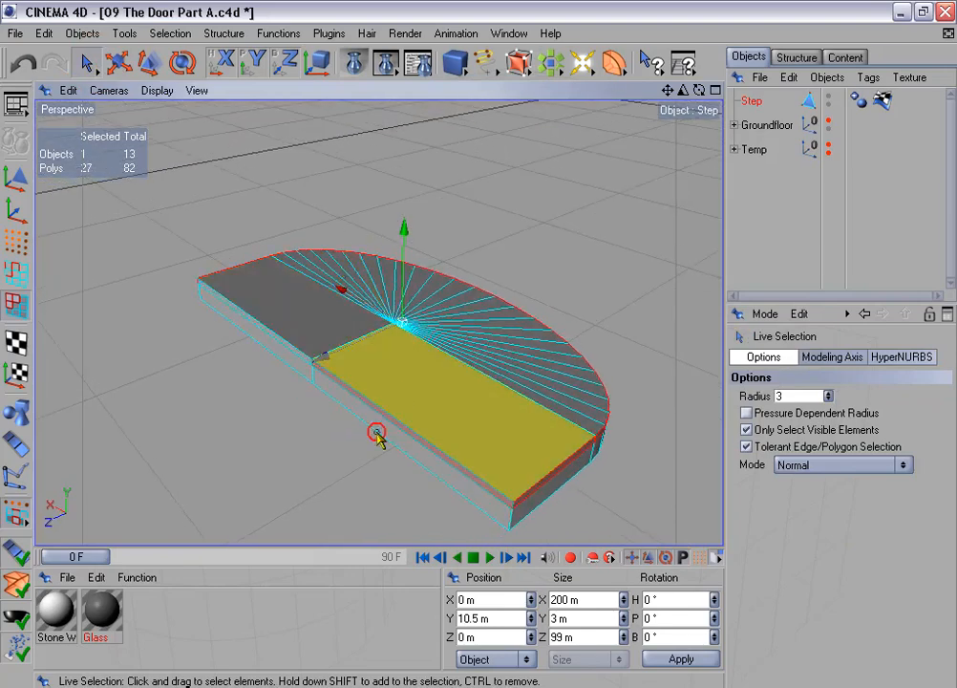
Extrude the selected upper band outward with a 3 m offset to form the Step's overhanging lip
alt+drag(485, 193, 297, 138)
right_click(455, 235)
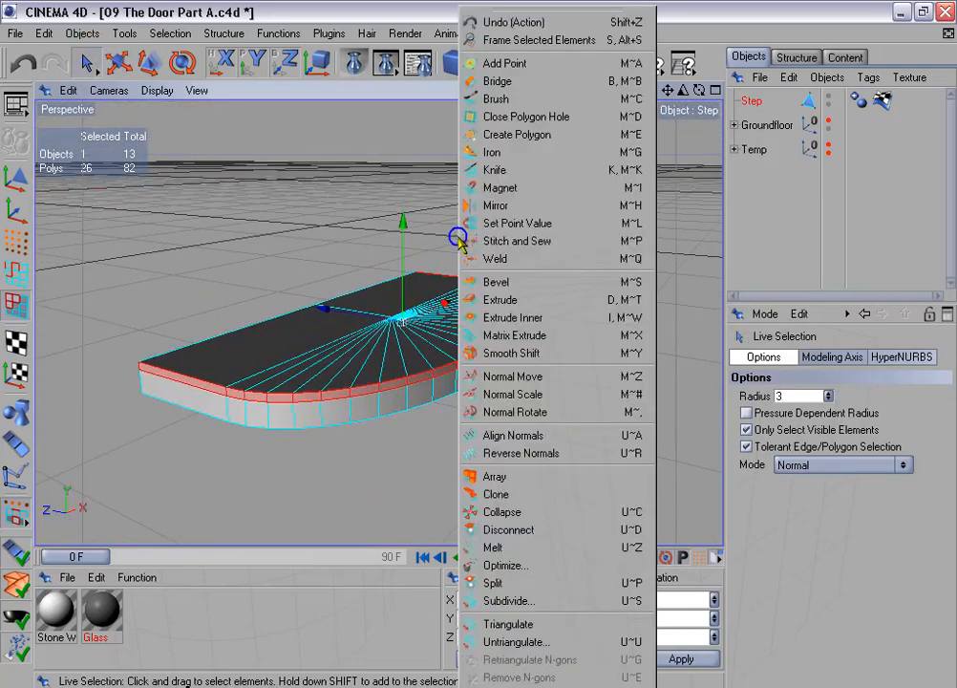
click(468, 357)
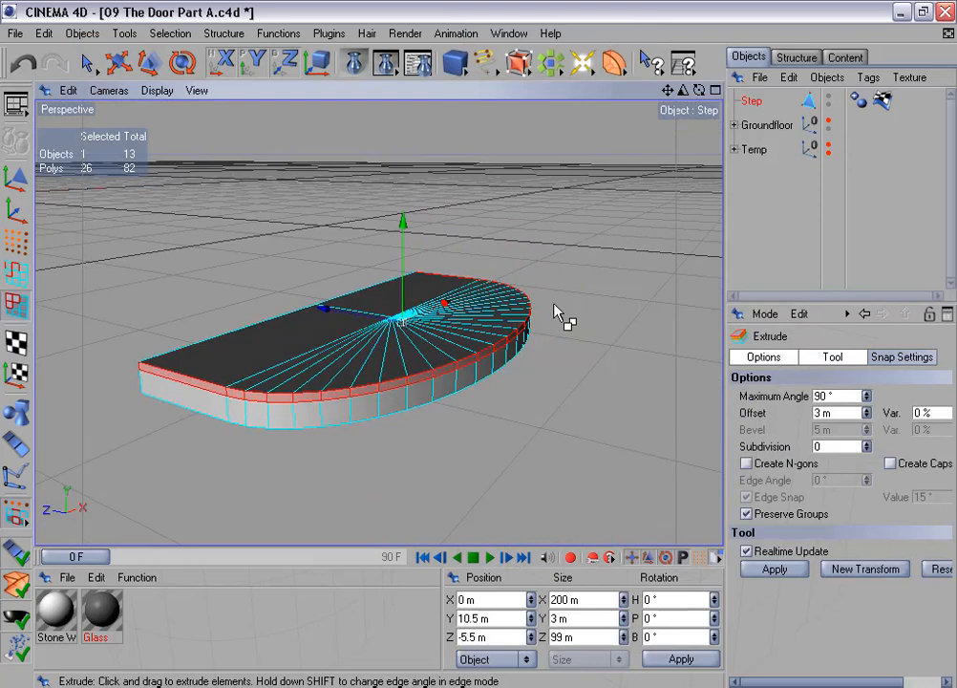
click(756, 411)
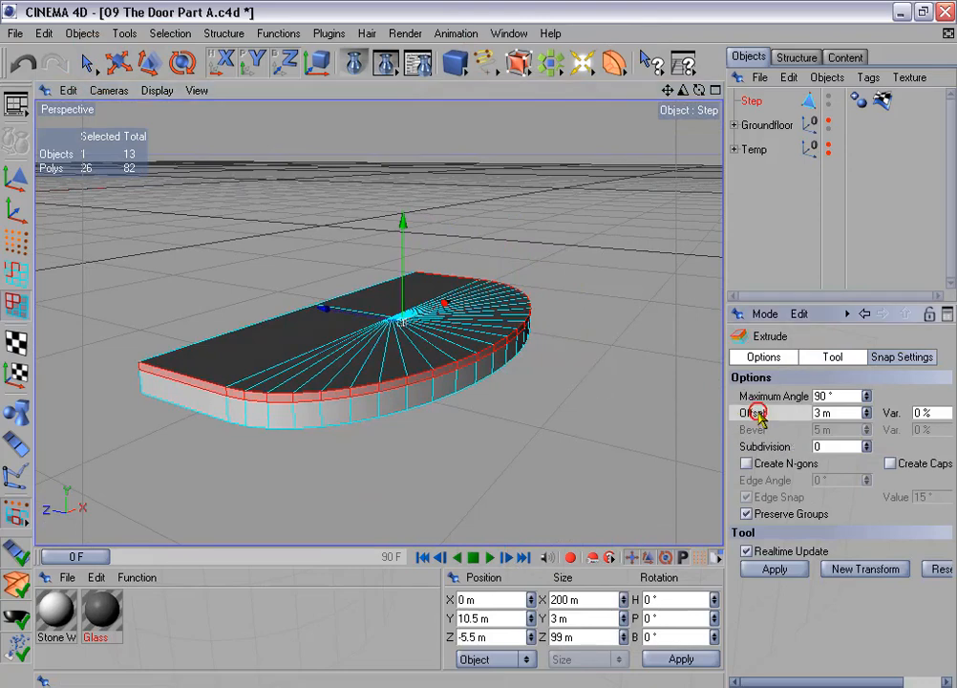
click(789, 568)
Loop-select the upper and lower outer edges around the Step's overhanging lip
mouse_move(479, 345)
alt+mouse_down()
mouse_move(479, 196)
mouse_move(479, 353)
alt+mouse_up()
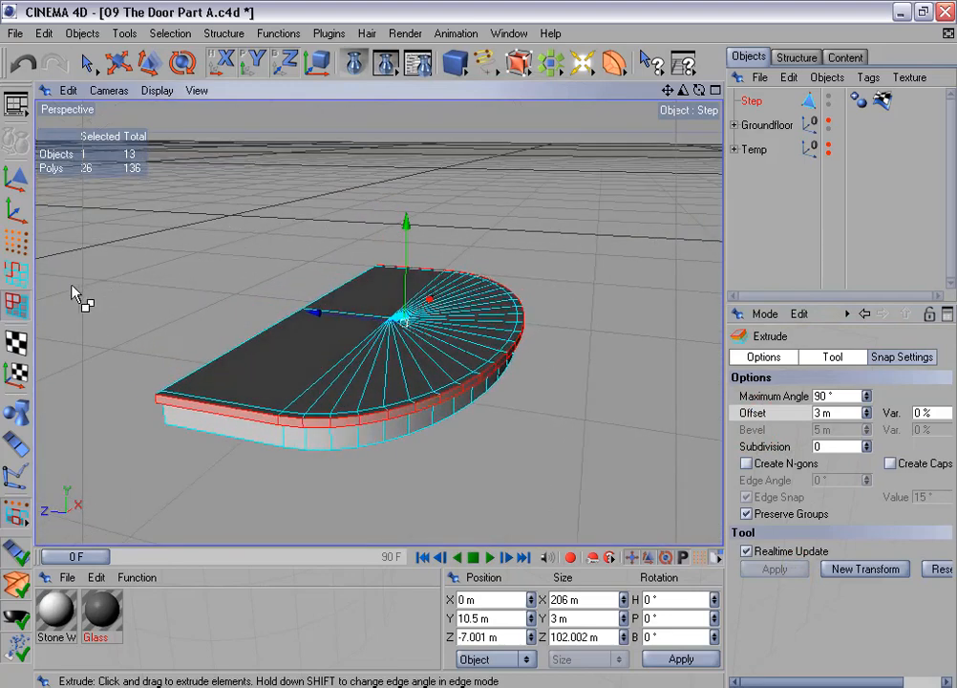
click(15, 274)
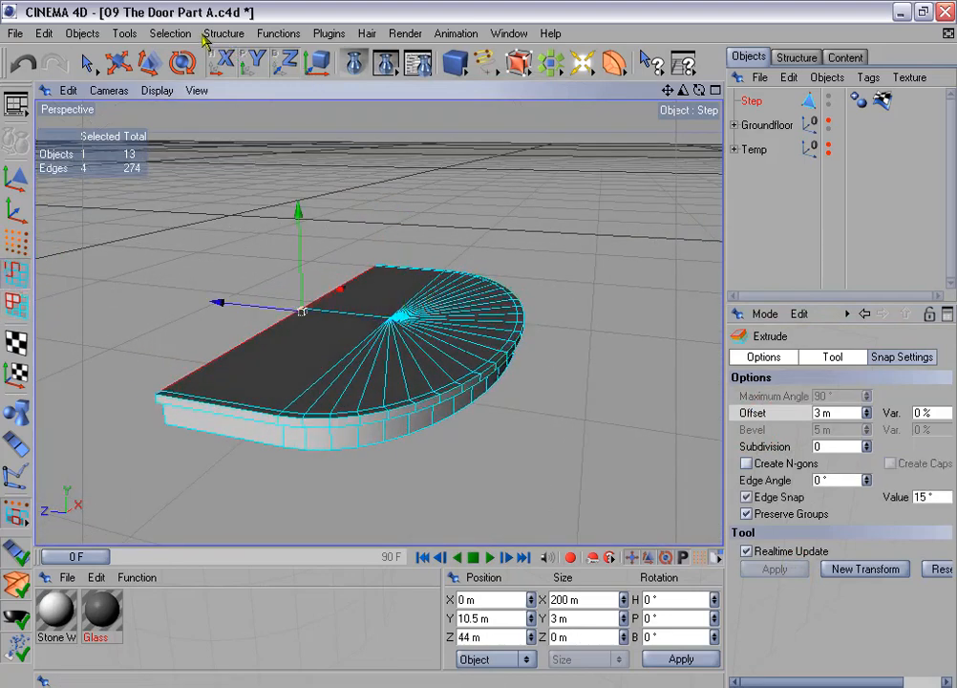
click(176, 33)
click(238, 156)
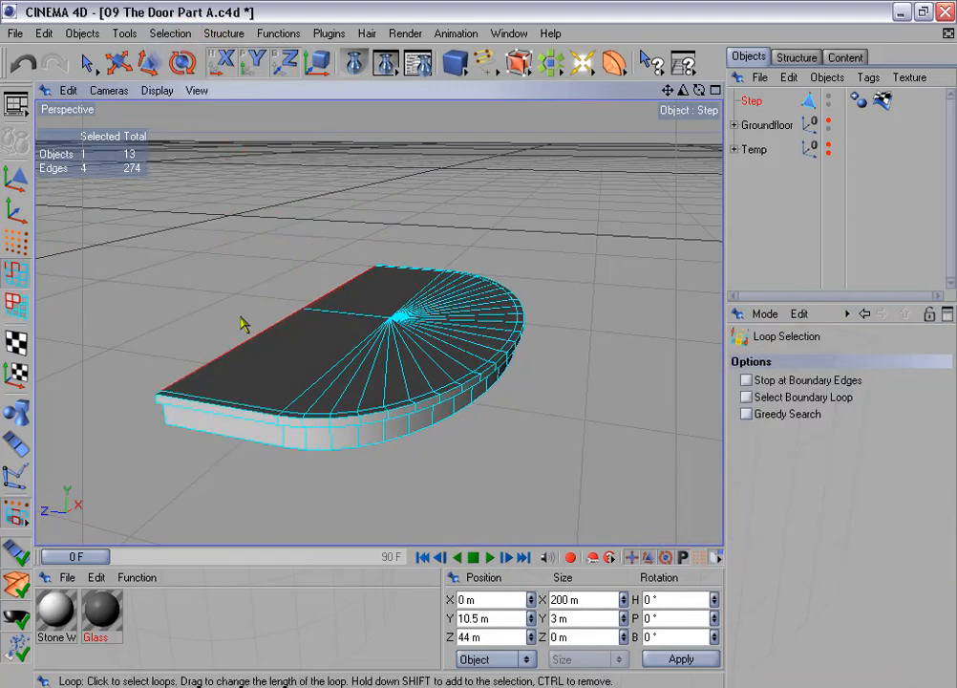
click(180, 411)
Deselect the short vertical edge at each back end of the Step's lip, keeping the long outer edges selected
click(86, 63)
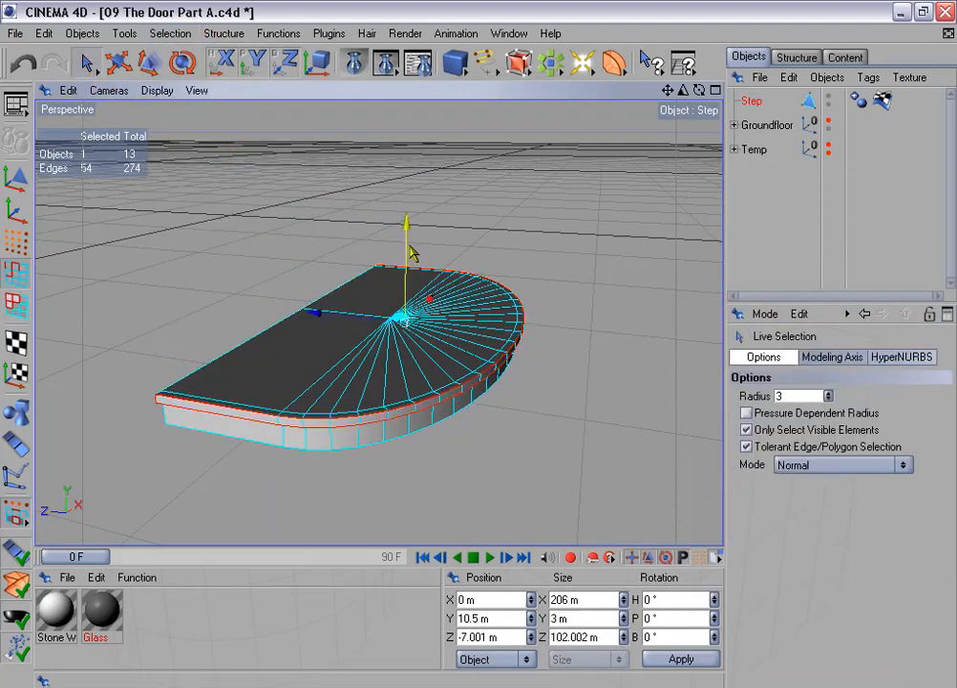
alt+drag(411, 253, 344, 263)
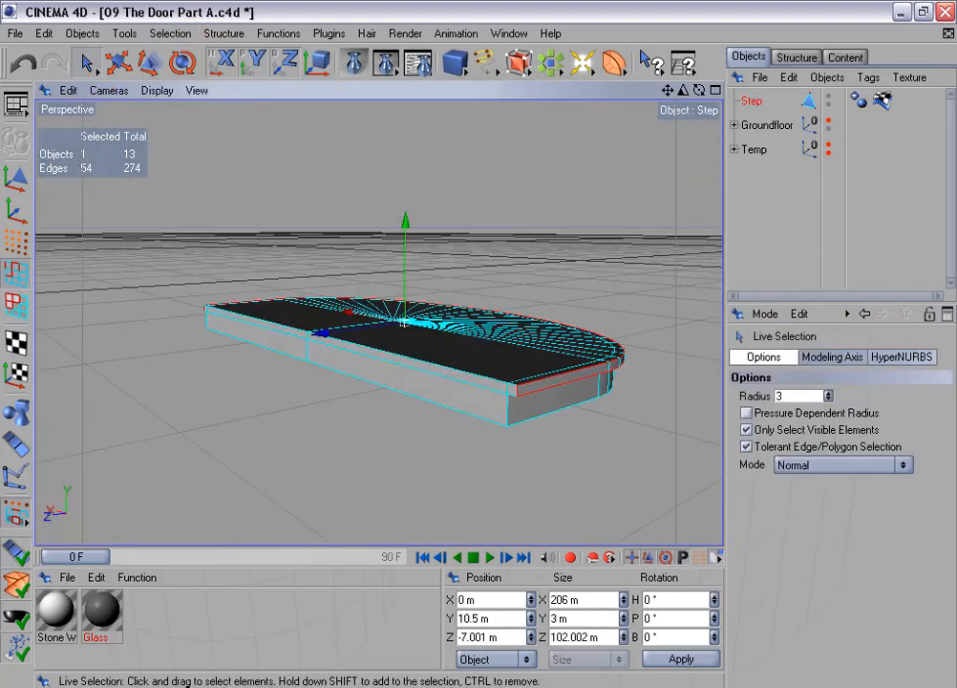
ctrl+click(518, 389)
alt+drag(585, 302, 368, 304)
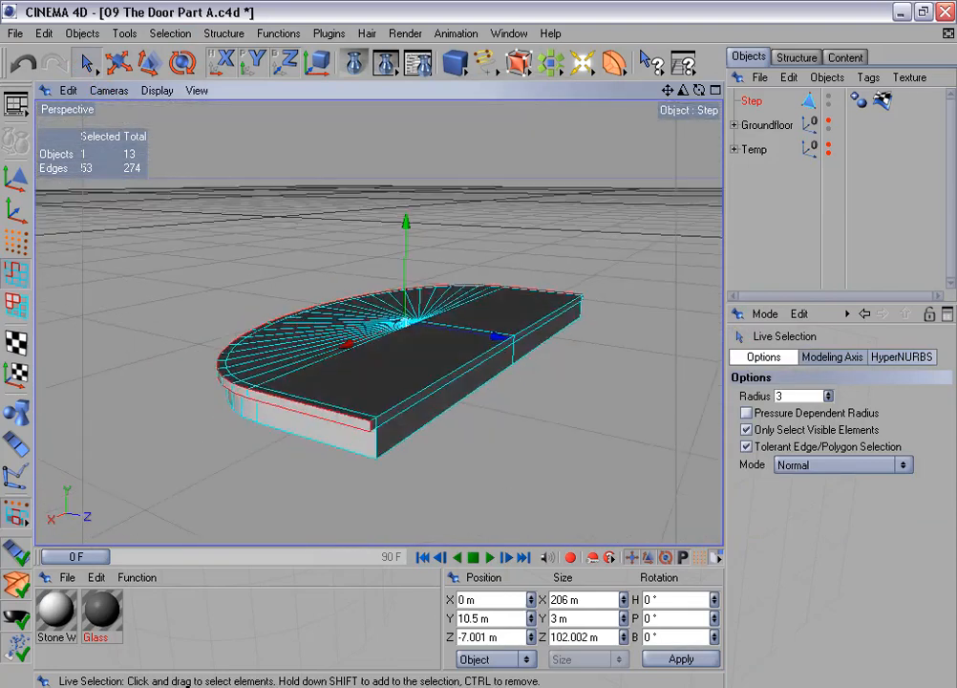
alt+drag(437, 436, 251, 382)
ctrl+click(389, 427)
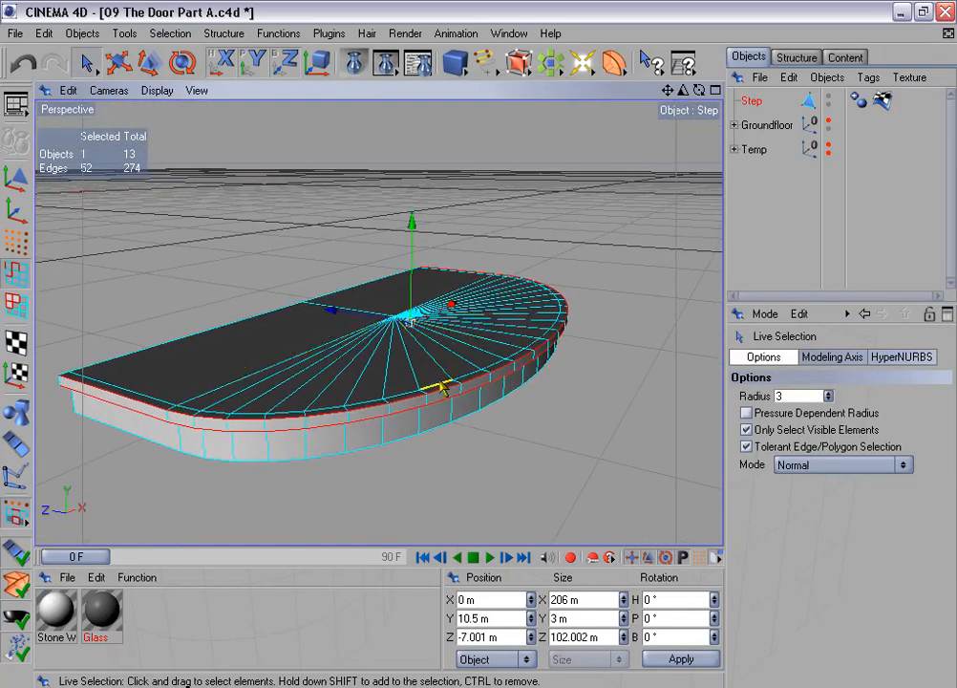
Store the selected lip edges of the Step as an edge selection tag named "Edges for beveling"
scroll(439, 387, down, 3)
click(170, 36)
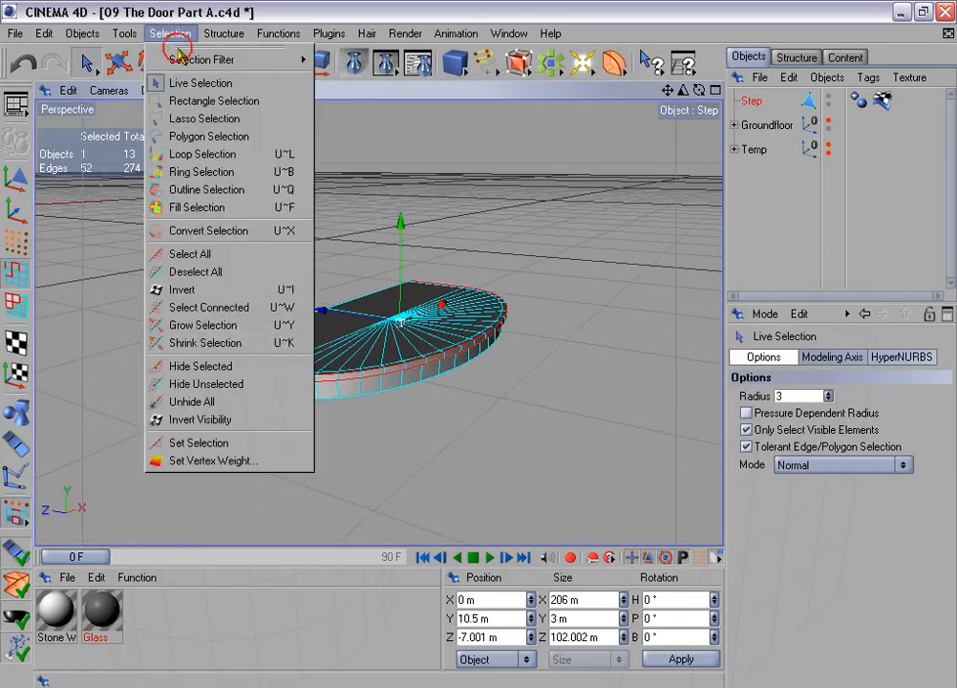
click(229, 444)
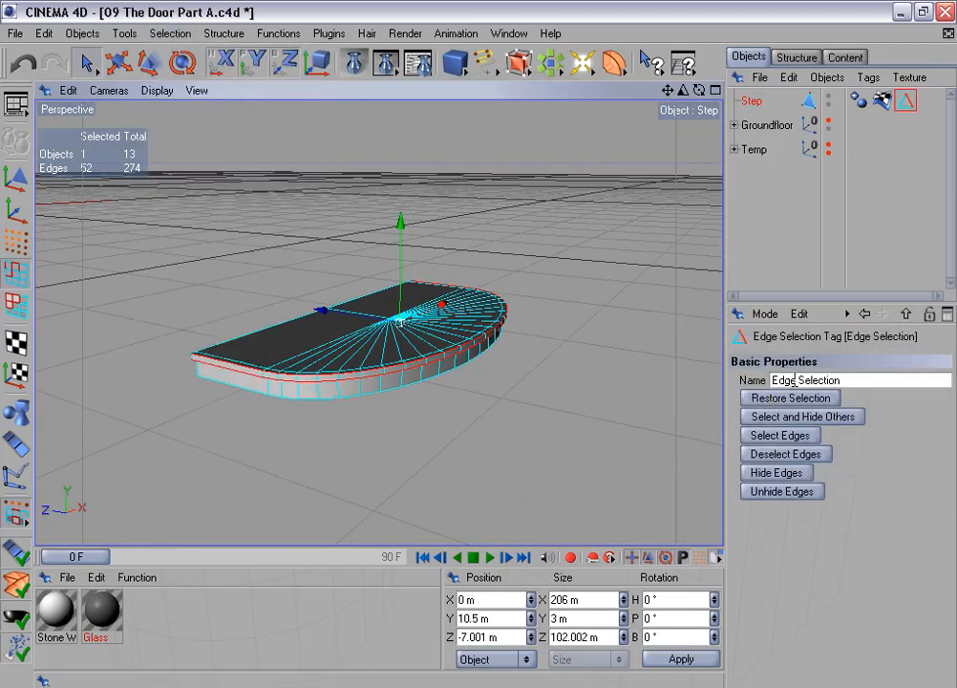
click(849, 380)
key(BackSpace)
key(BackSpace)
key(BackSpace)
key(BackSpace)
key(BackSpace)
key(BackSpace)
key(BackSpace)
key(BackSpace)
key(BackSpace)
key(BackSpace)
text(s)
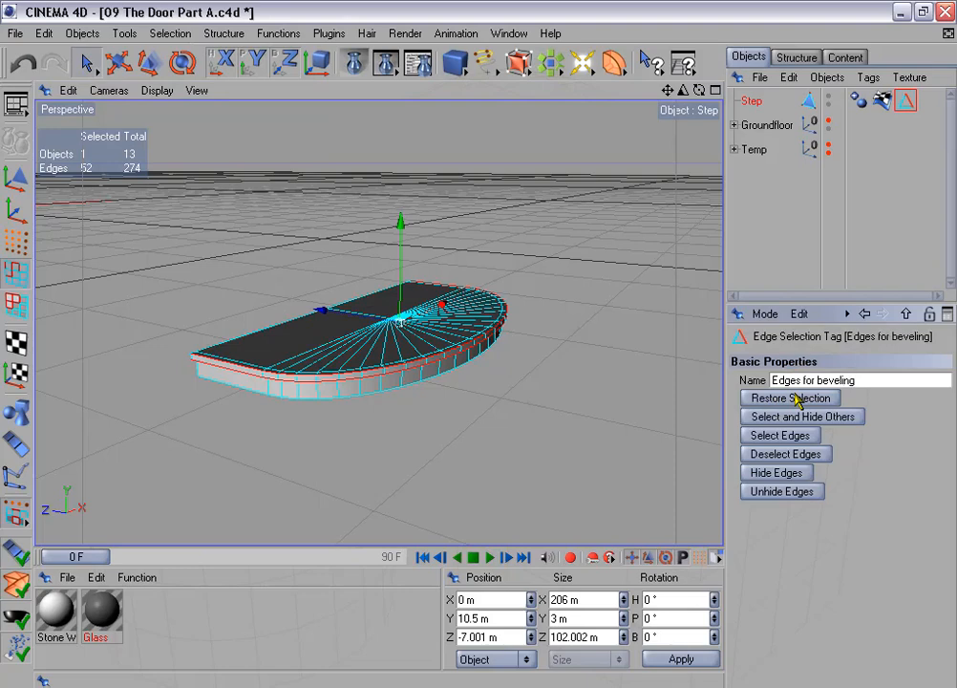
Make the hidden Groundfloor group visible in the editor to check the Step against the door opening
scroll(551, 216, down, 5)
alt+middle_drag(523, 225, 519, 282)
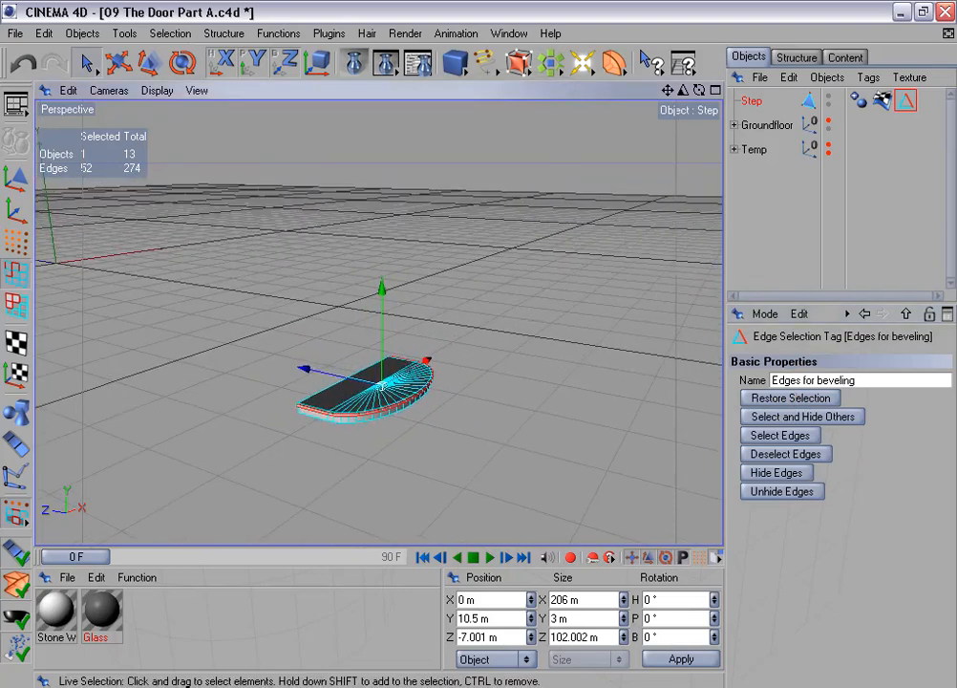
alt+drag(511, 244, 485, 265)
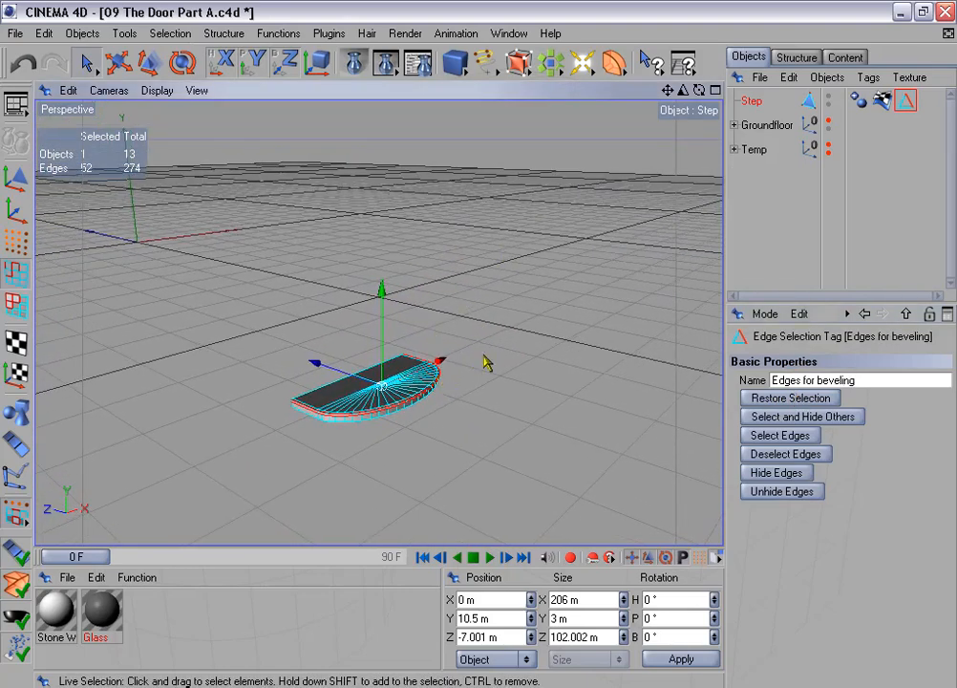
click(830, 121)
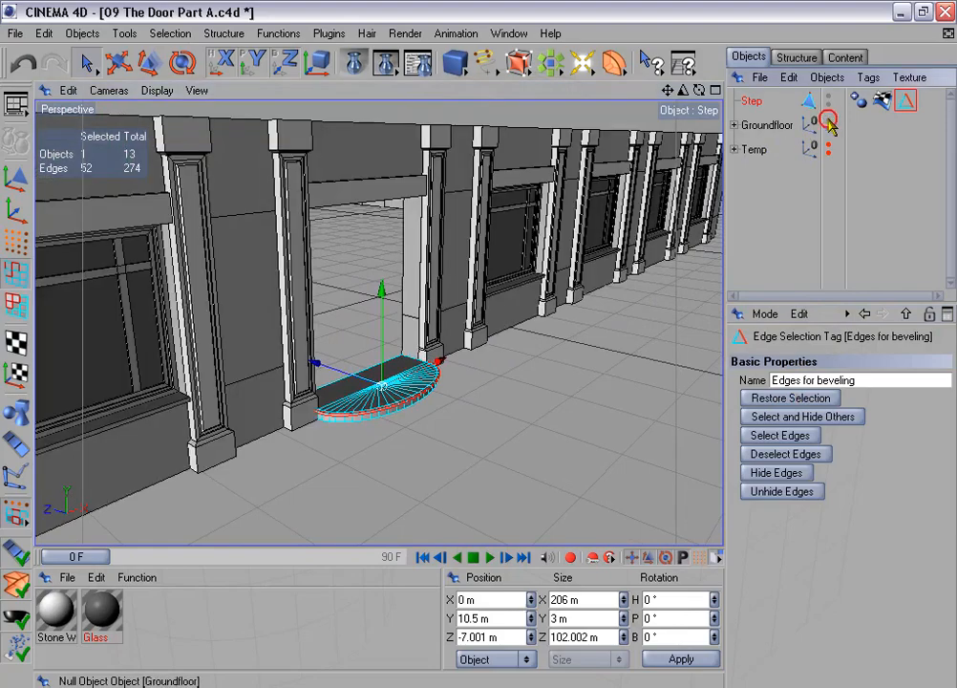
alt+drag(503, 324, 476, 395)
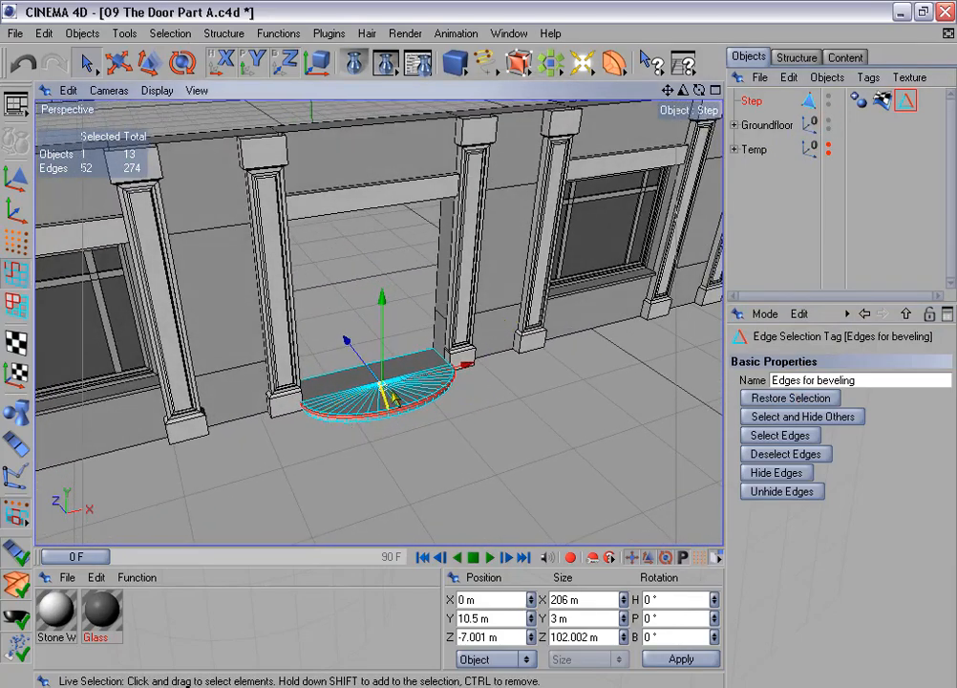
scroll(455, 427, up, 3)
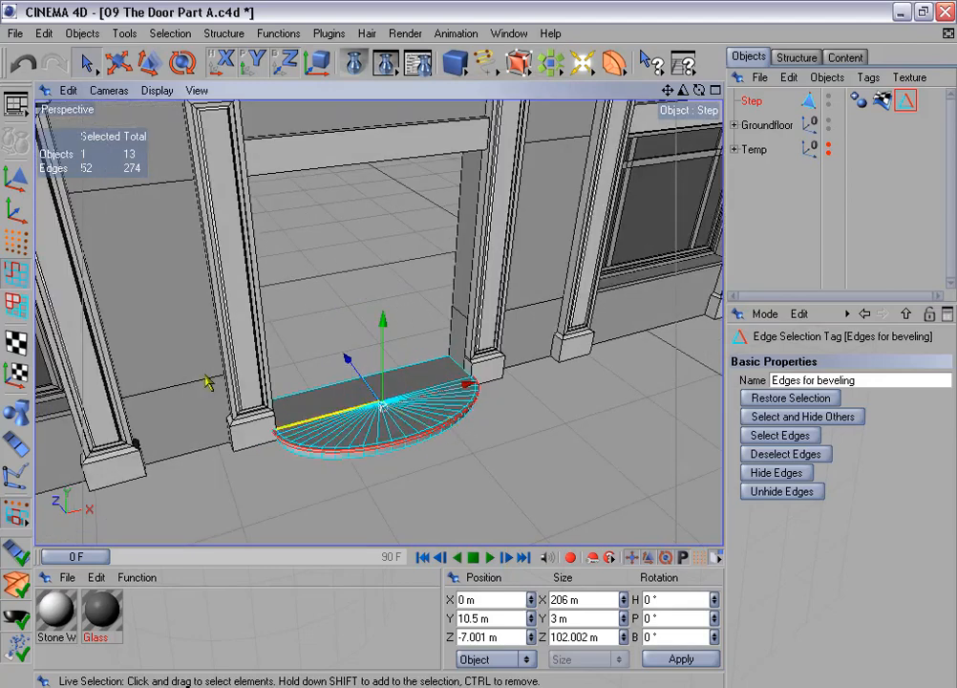
In object mode, set the Step's X size to 235 m so it spans the doorway between the pillars
click(22, 185)
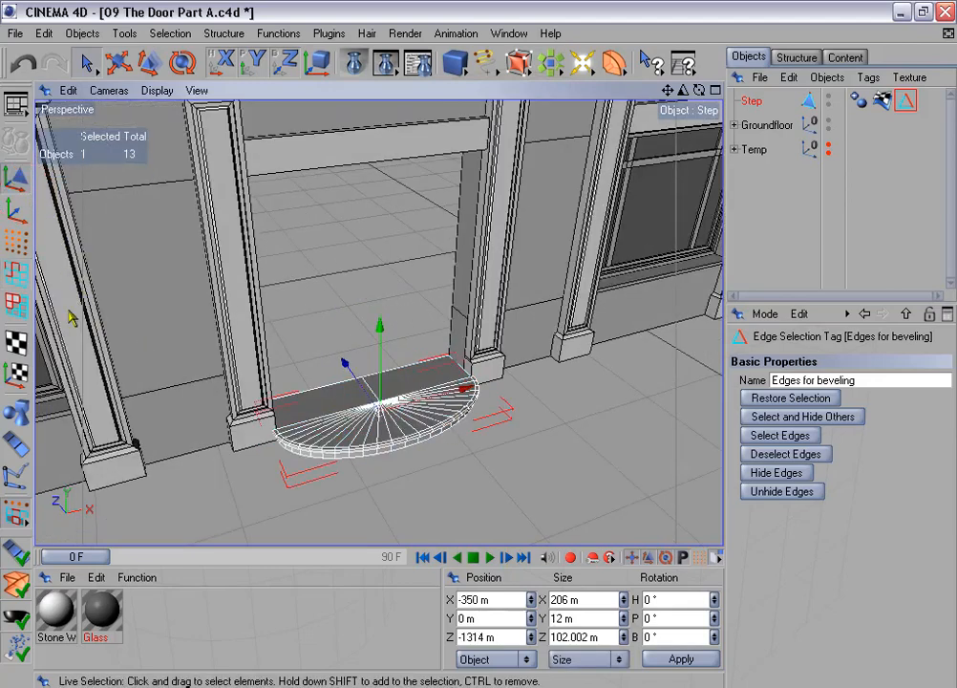
alt+drag(359, 476, 365, 483)
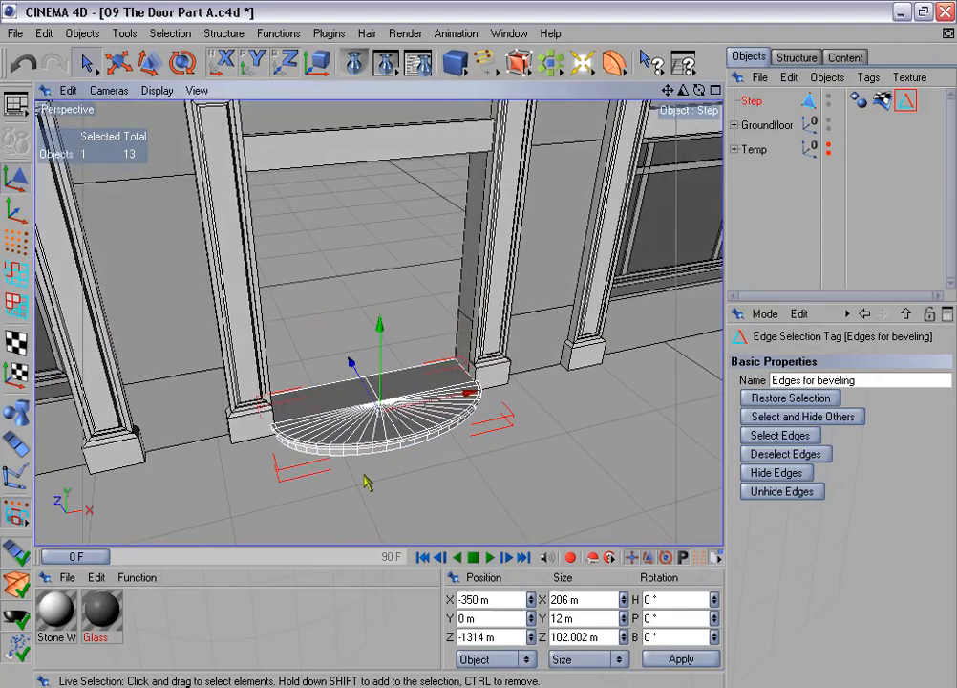
drag(584, 600, 562, 597)
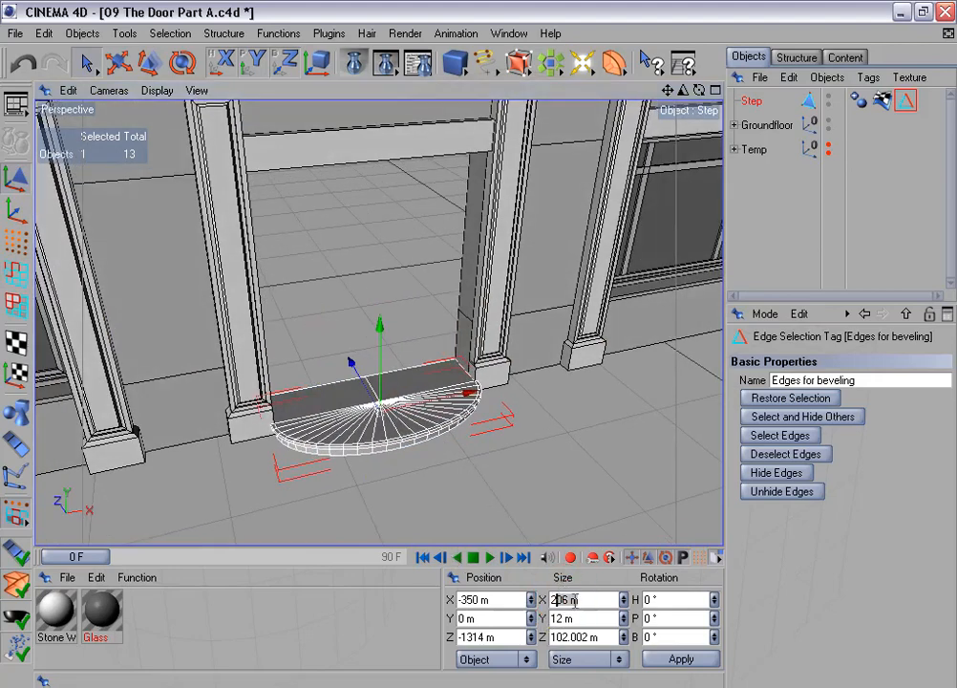
text(35)
click(676, 662)
alt+drag(555, 360, 521, 313)
Apply the Stone White material to the Step object
scroll(559, 370, down, 8)
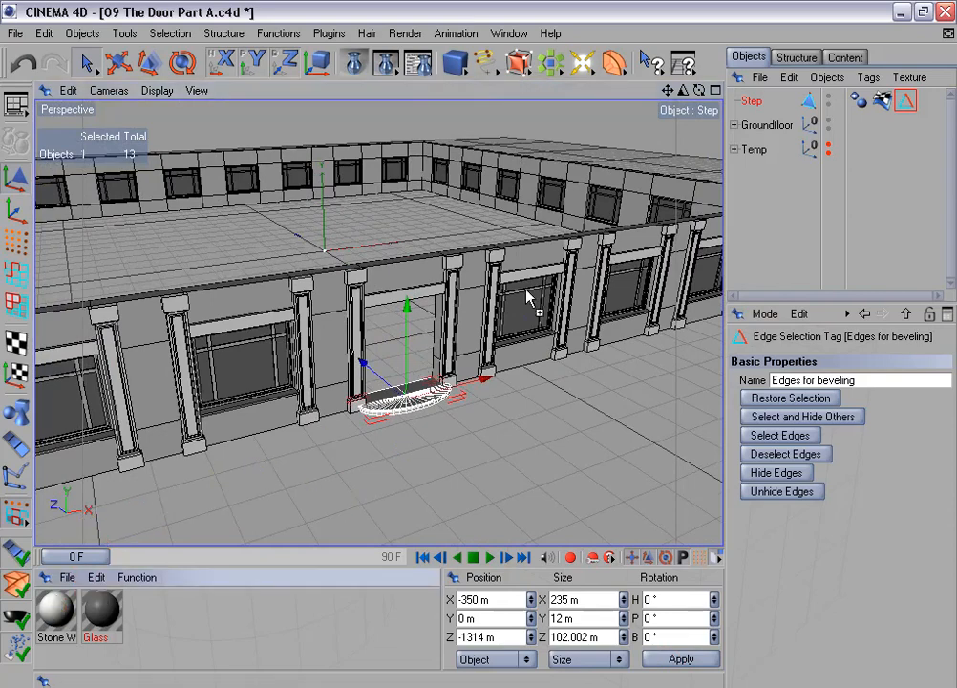
ctrl+drag(748, 101, 755, 102)
scroll(483, 397, down, 3)
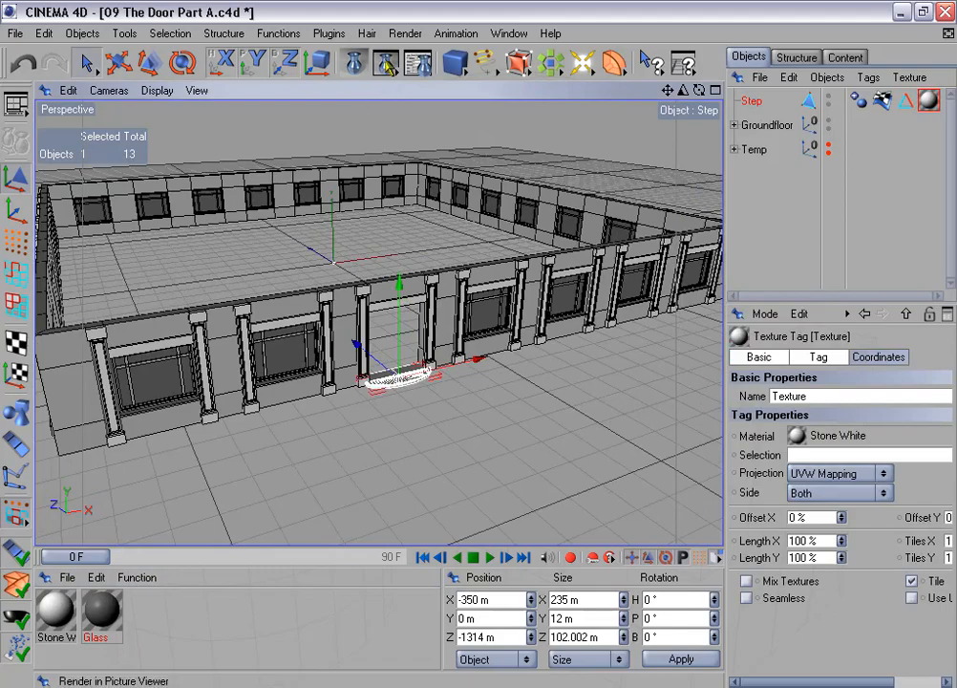
Render the entrance view in the Picture Viewer to check the Step, and close the rendered picture
click(385, 63)
click(468, 146)
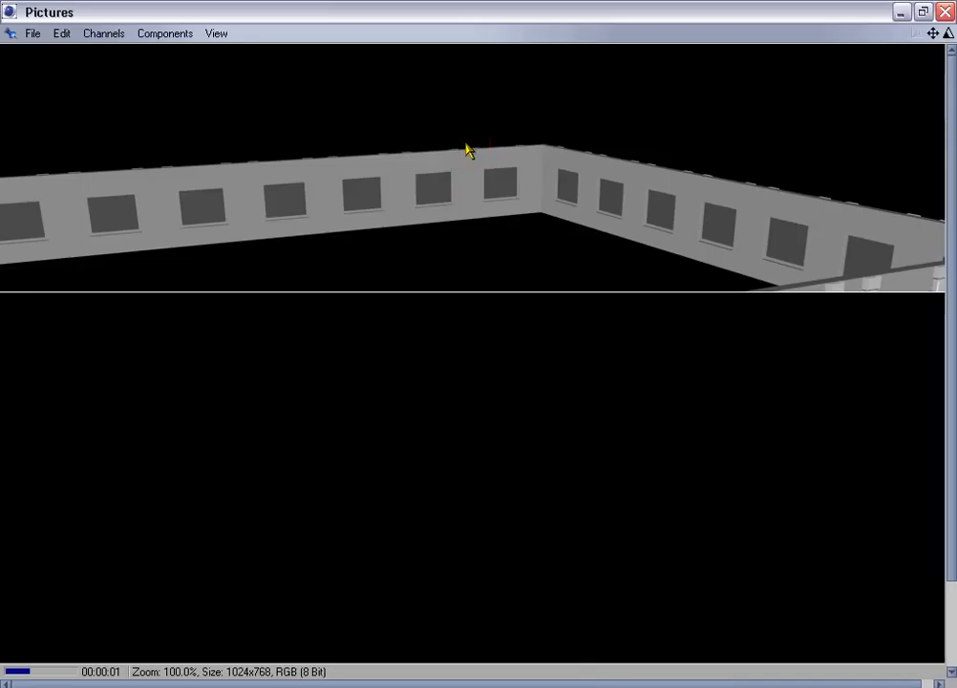
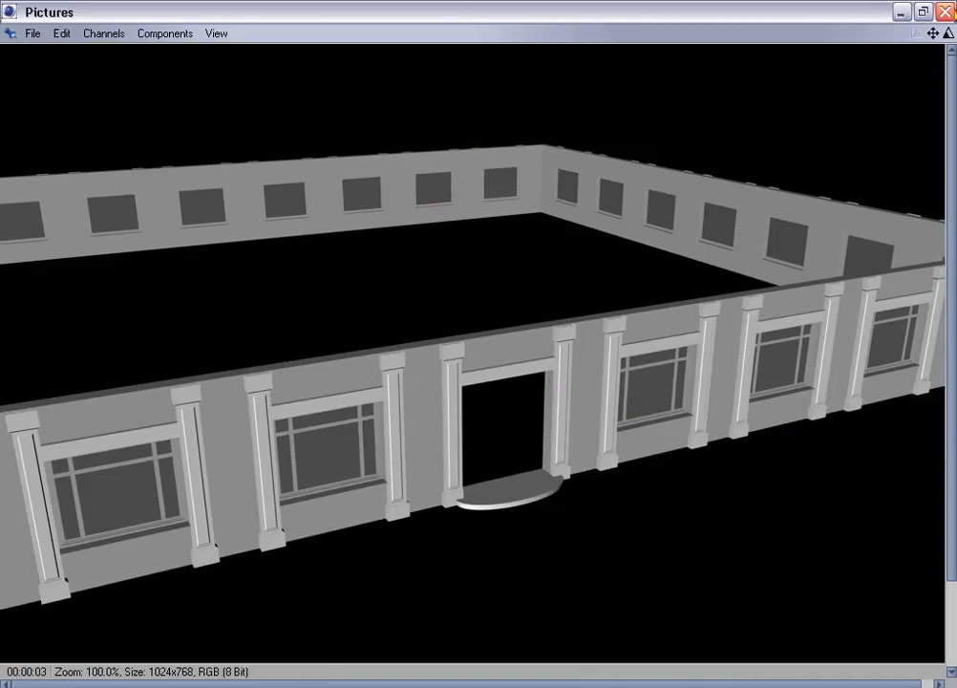
click(950, 11)
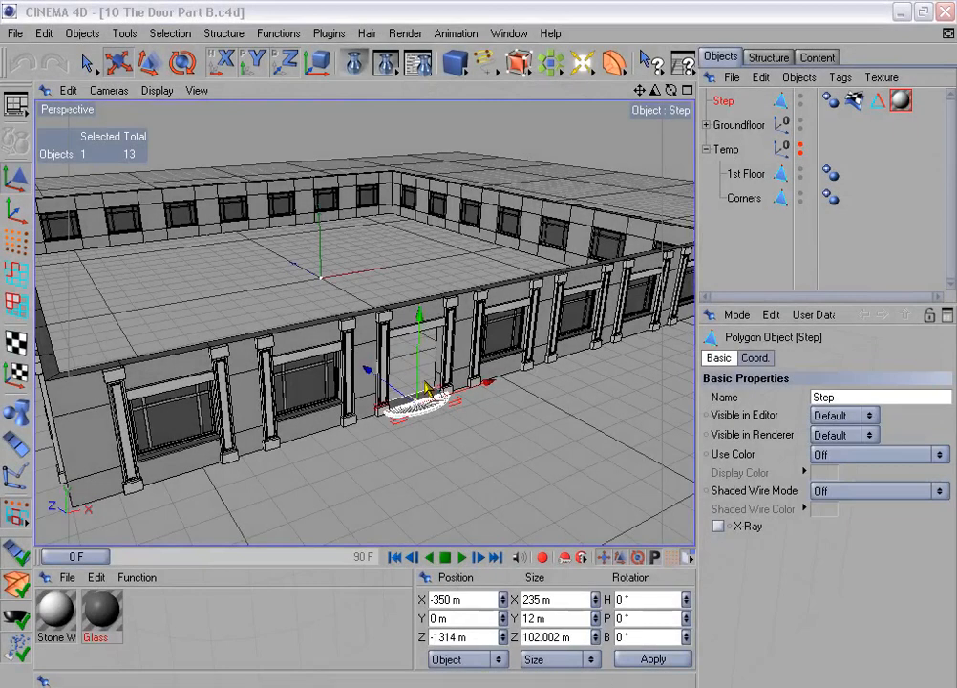
Select the Groundfloor Walls object inside the Groundfloor group and view the doorway from inside the building
alt+drag(475, 311, 414, 315)
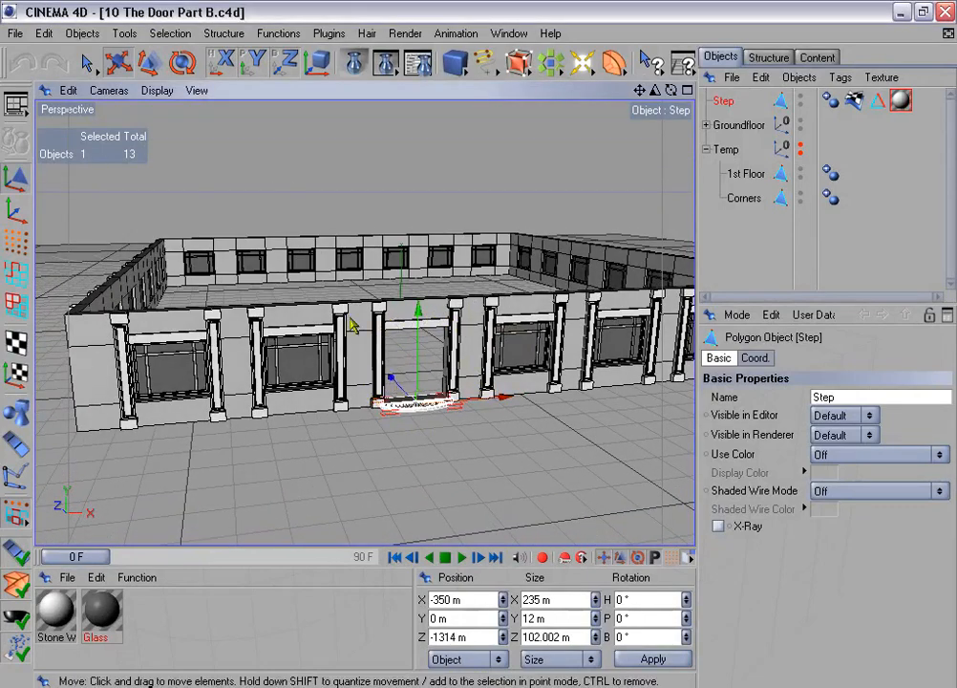
alt+drag(351, 326, 287, 349)
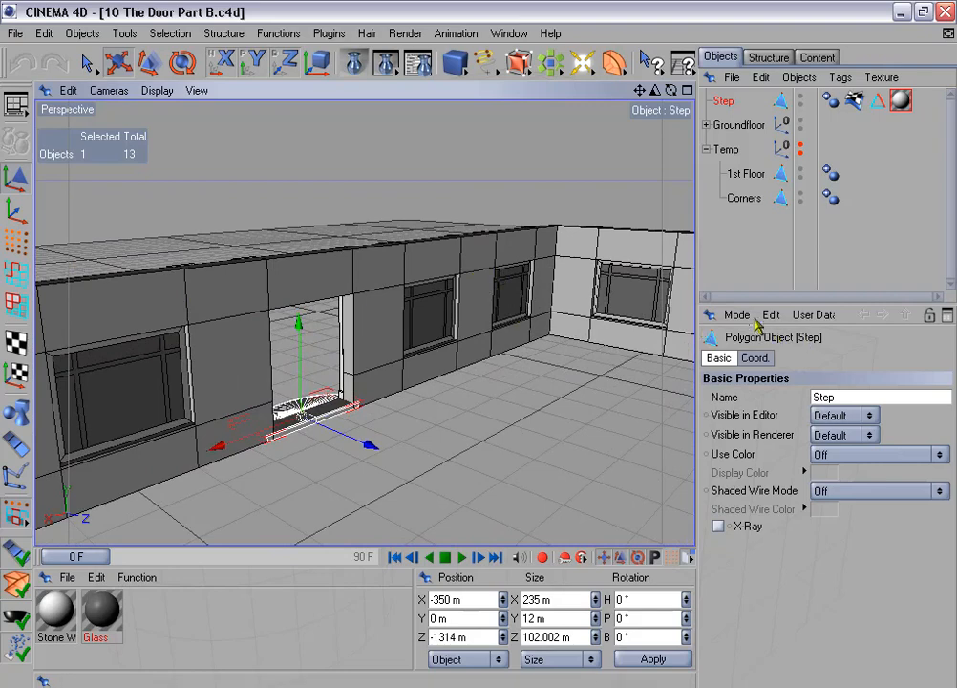
drag(749, 303, 749, 481)
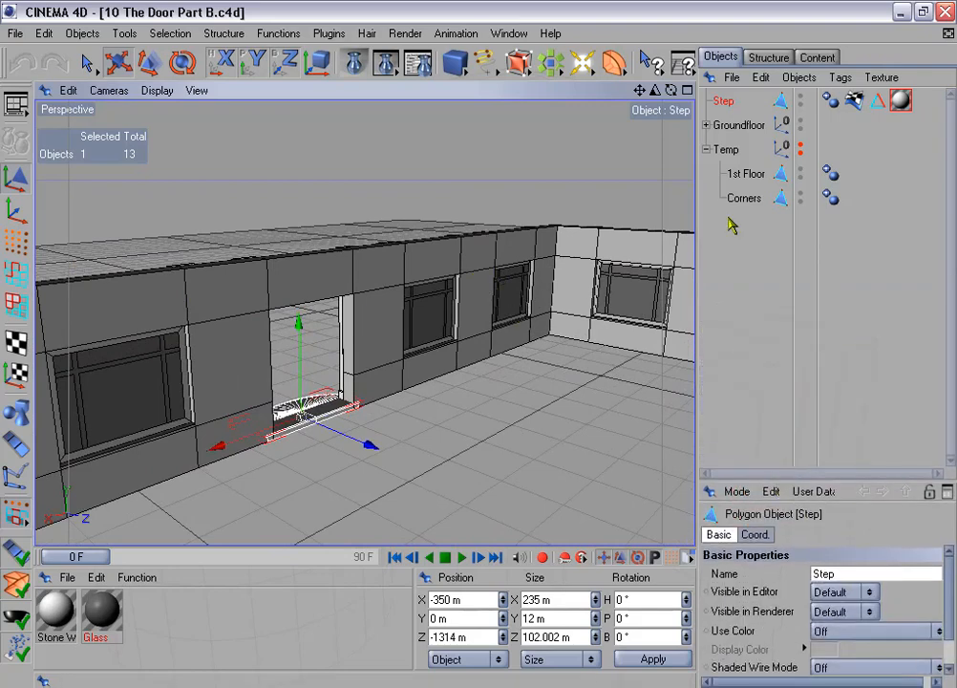
click(706, 149)
click(706, 125)
click(755, 318)
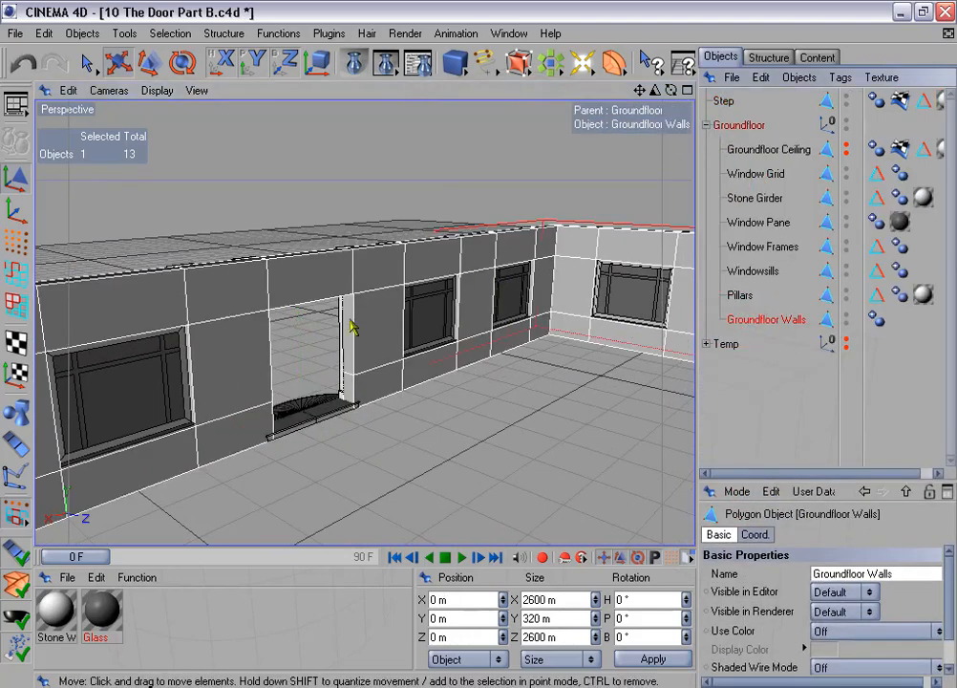
Bridge the inner edges on both sides of the door opening to fill it with an upper and a lower polygon
click(15, 274)
alt+drag(117, 278, 192, 224)
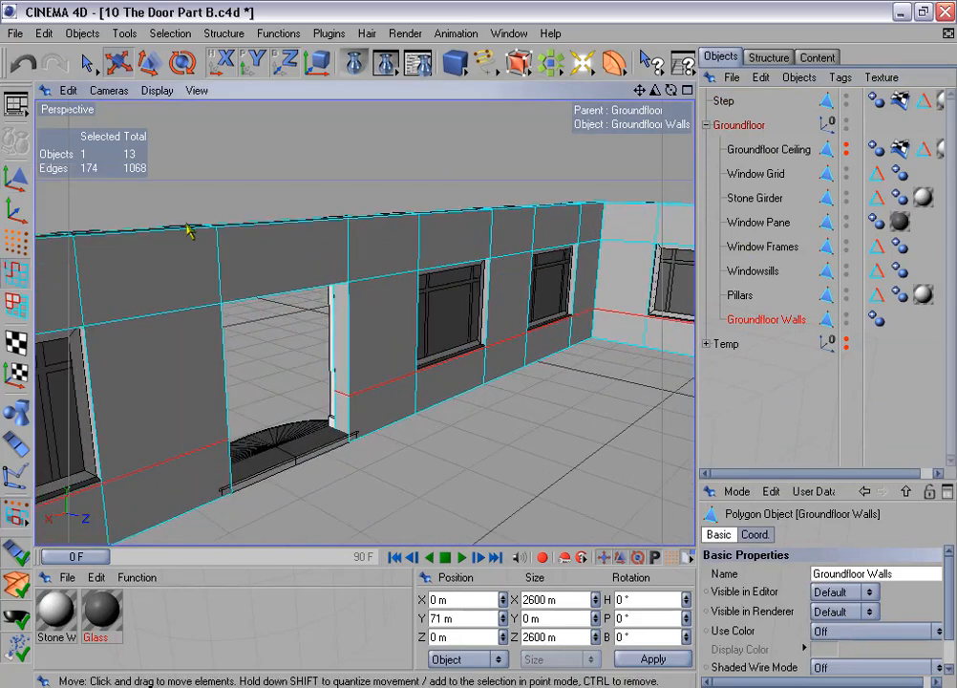
click(224, 35)
click(270, 99)
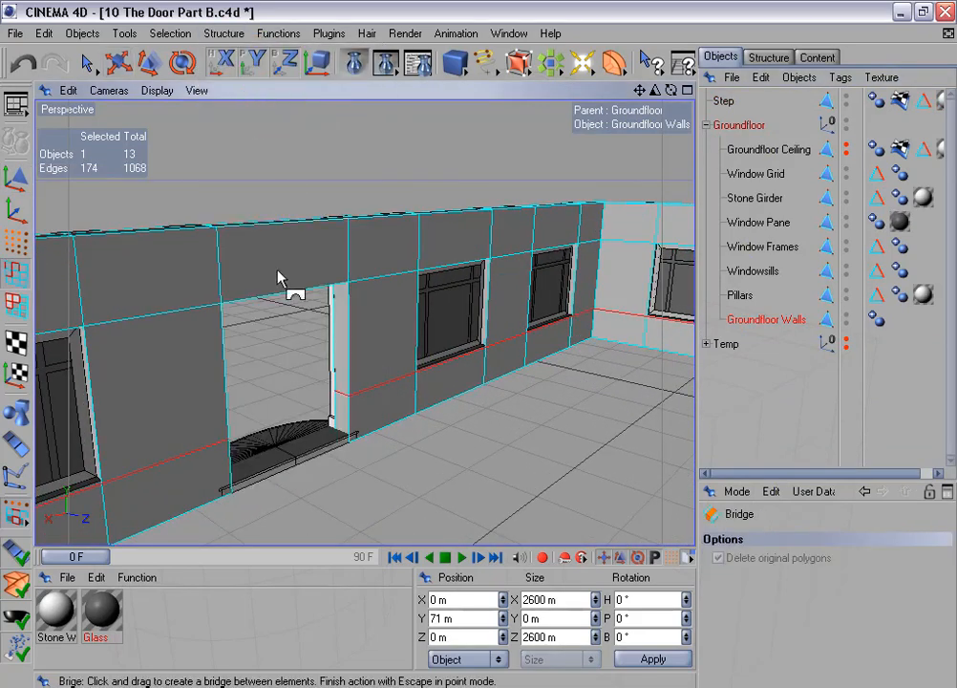
drag(266, 347, 359, 349)
drag(241, 489, 352, 423)
Split the two polygons filling the doorway into a separate object and delete the originals from Groundfloor Walls
click(16, 305)
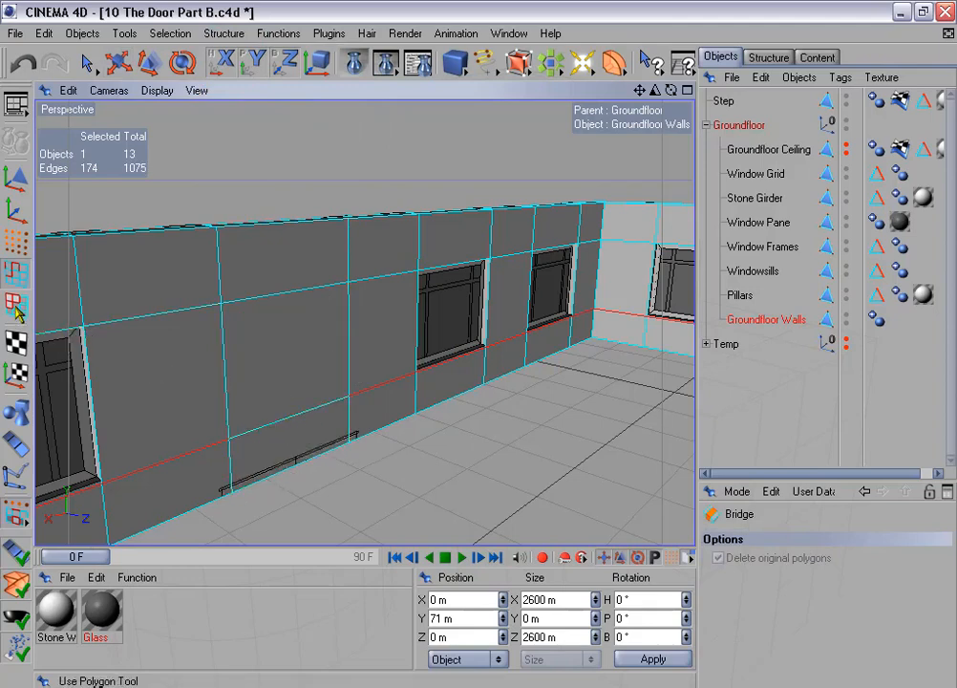
click(86, 63)
mouse_move(280, 344)
mouse_down()
mouse_move(295, 423)
mouse_move(321, 380)
mouse_up()
right_click(324, 325)
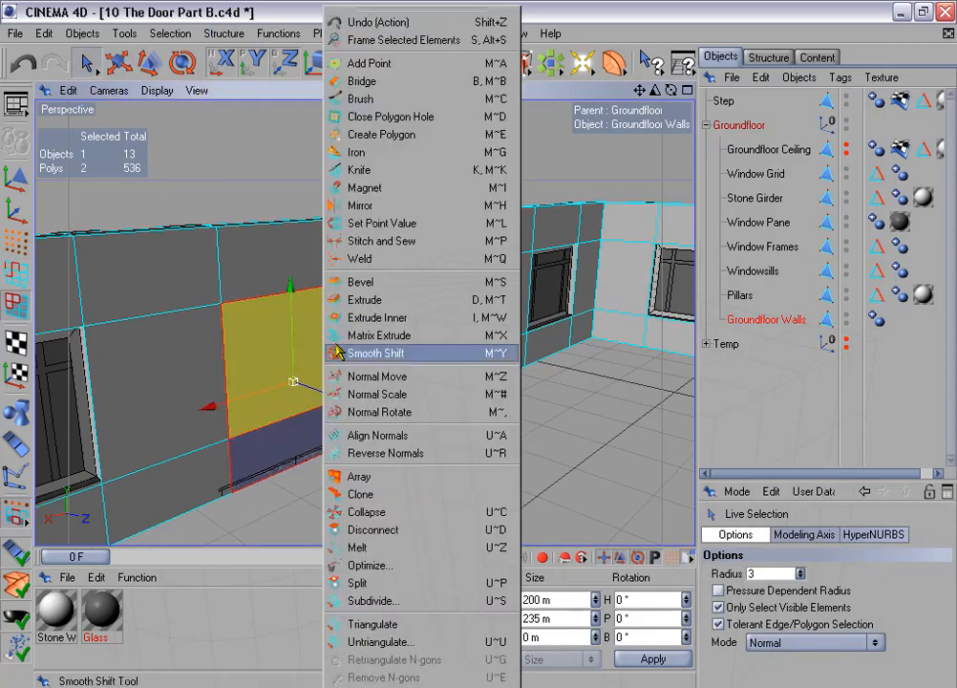
click(406, 584)
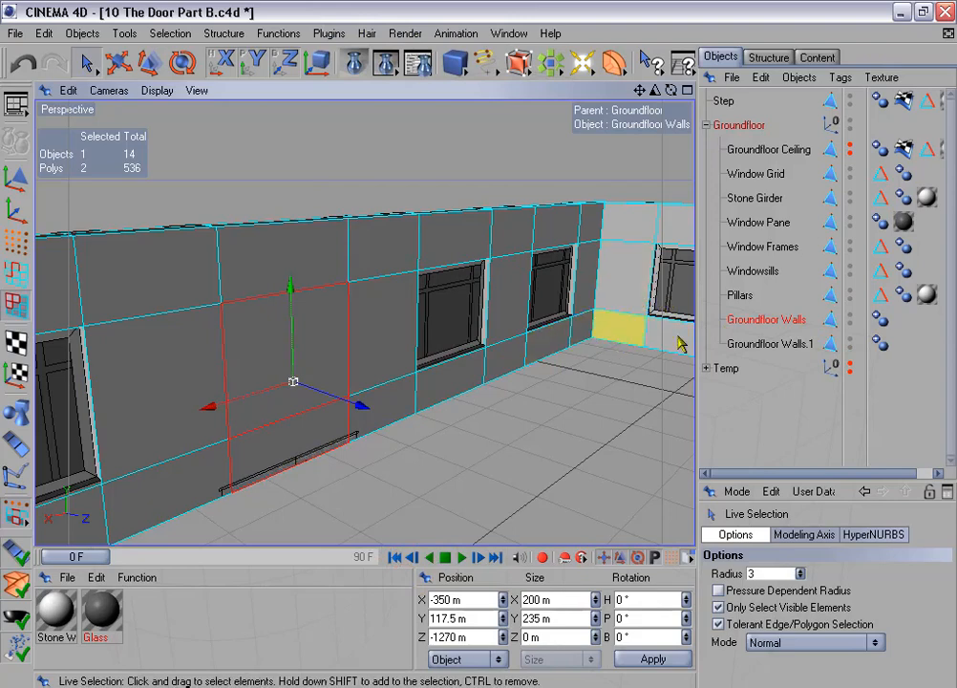
alt+middle_drag(434, 388, 440, 361)
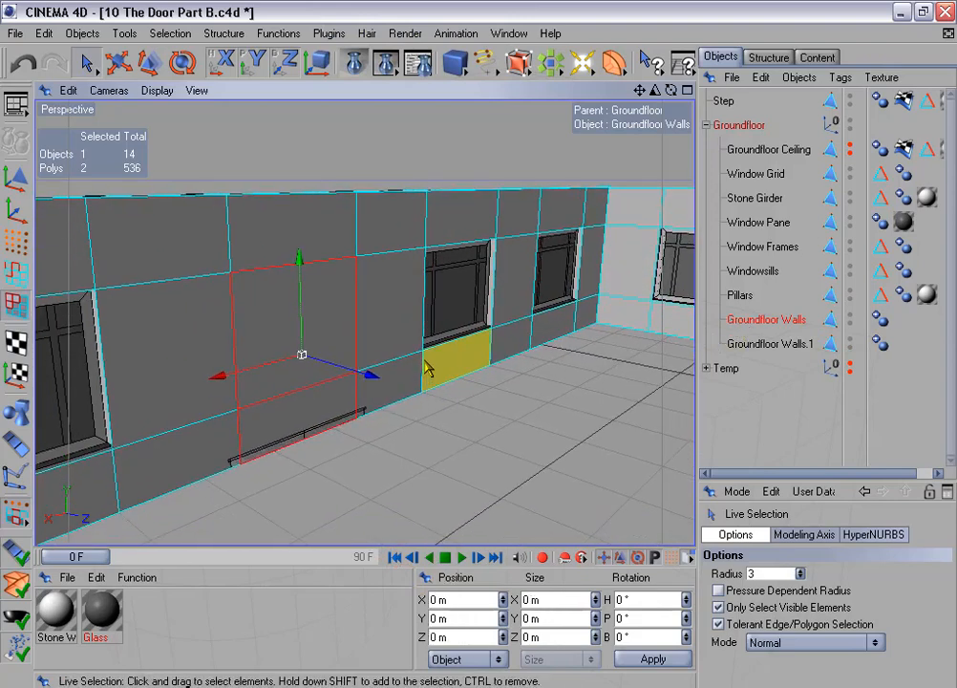
key(Delete)
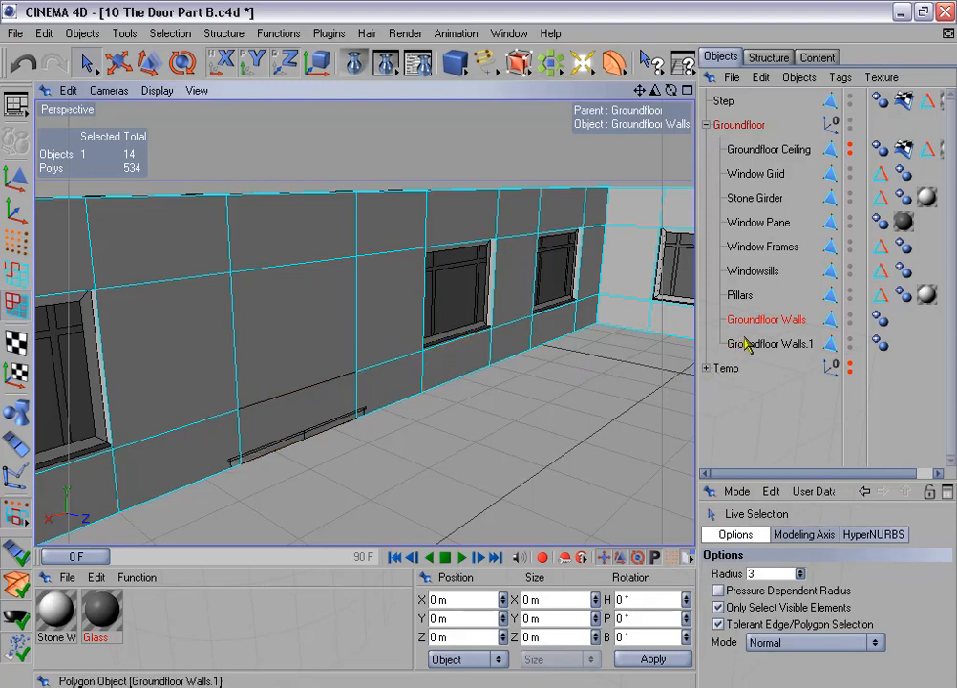
Move Groundfloor Walls.1 out of the Groundfloor group to the top level and hide the Groundfloor group in the editor
drag(747, 346, 741, 391)
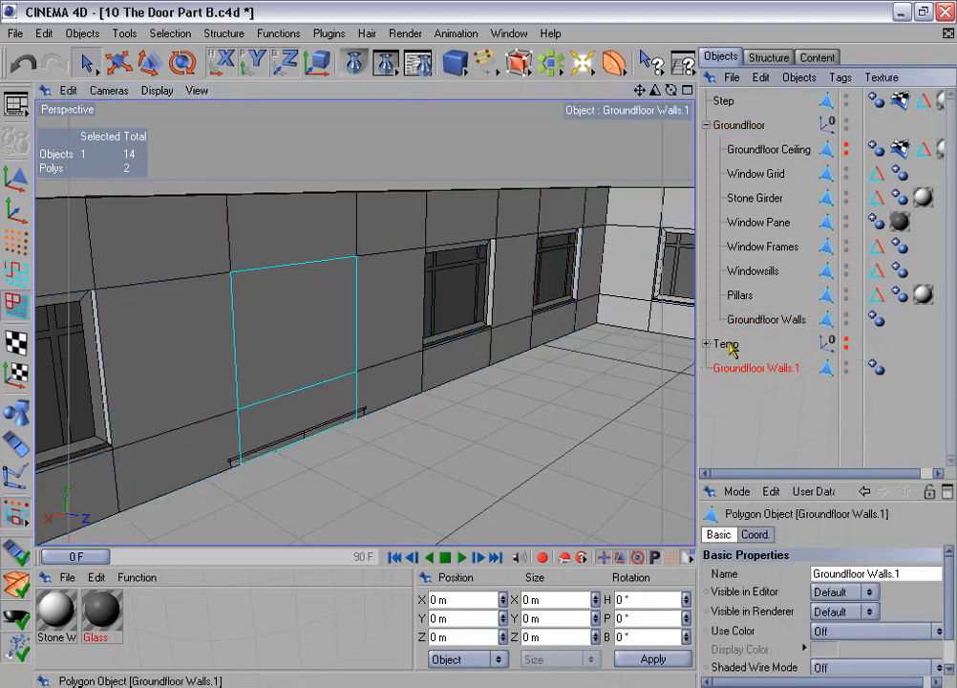
click(706, 125)
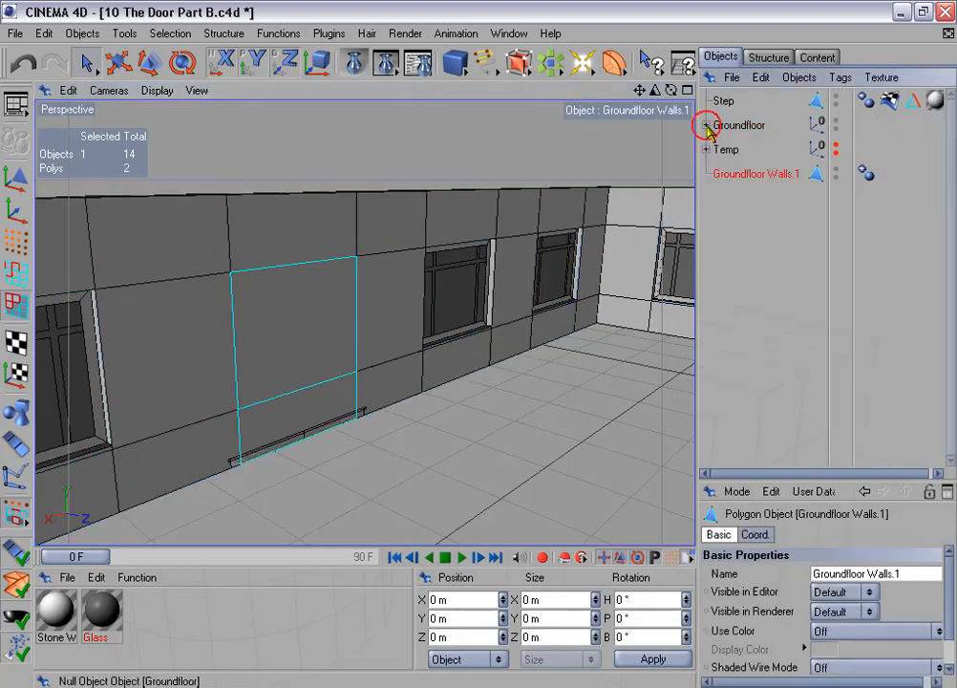
click(836, 122)
Rename the Groundfloor Walls.1 object as Door Frame
double_click(749, 177)
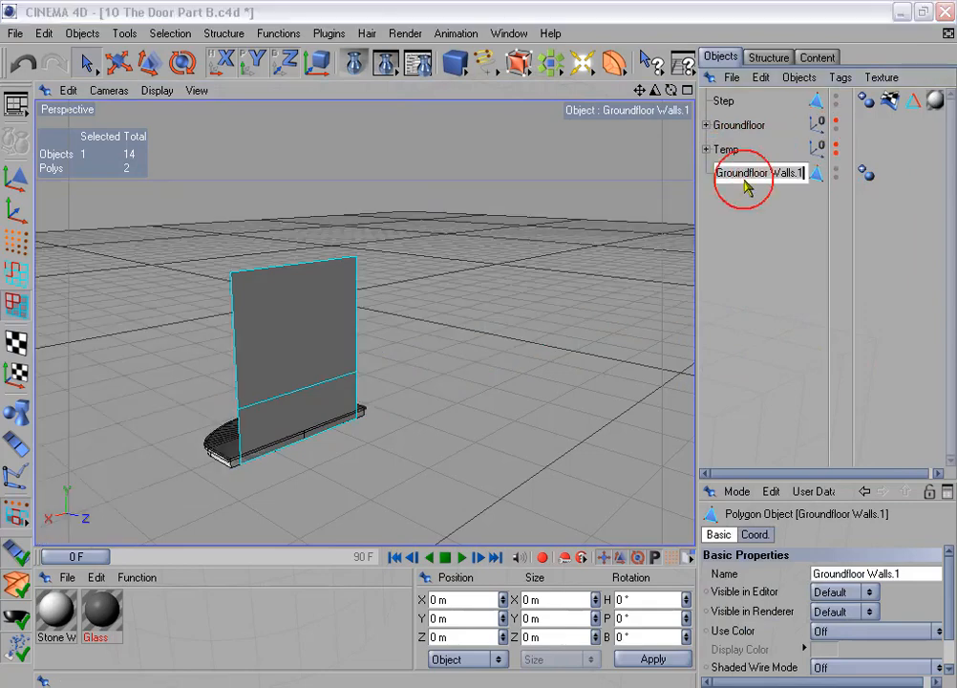
text(Doo)
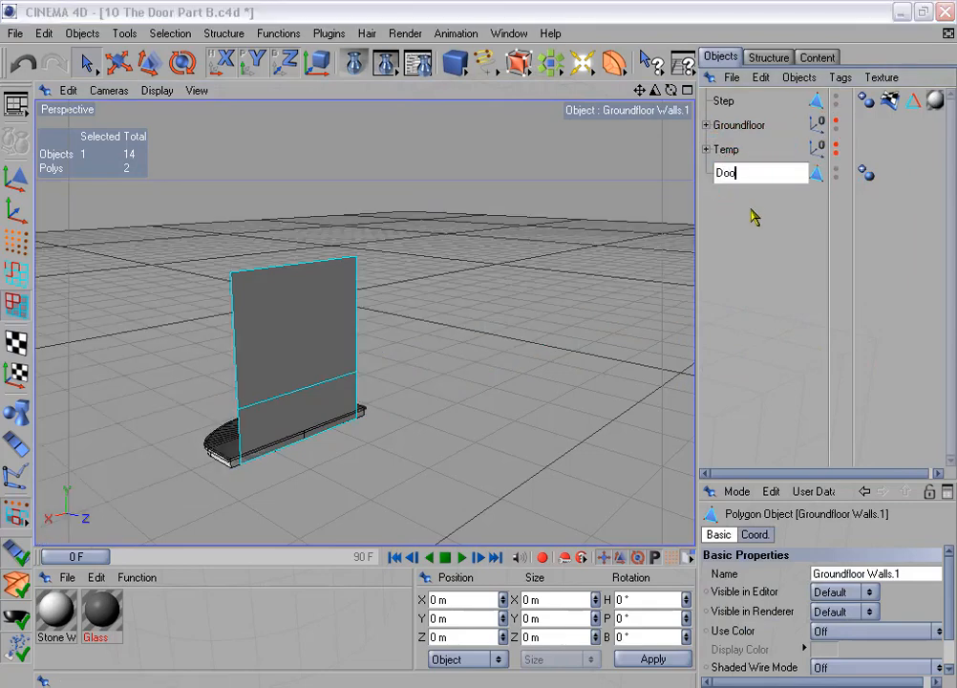
text(r Frame)
key(Return)
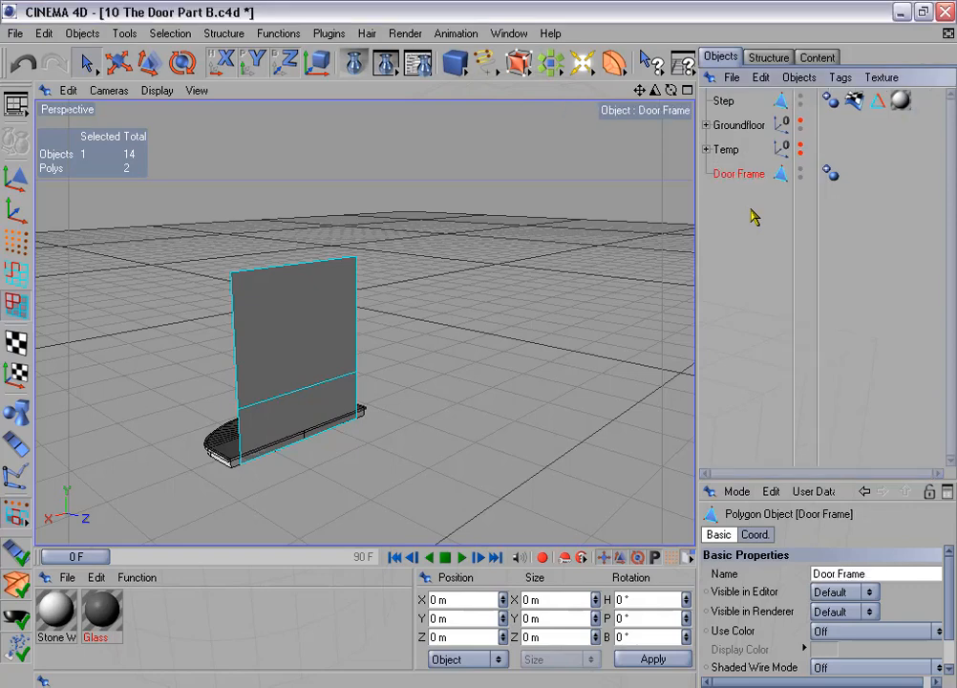
Centre the Door Frame object's axis on all of its points with the Axis Center plugin
click(283, 299)
click(297, 408)
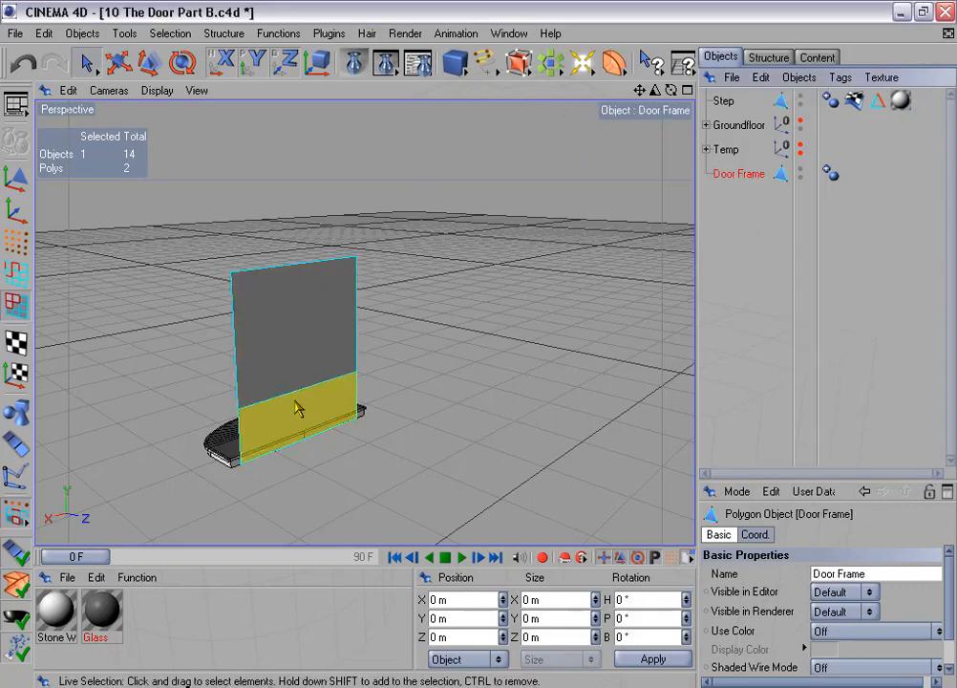
click(334, 37)
mouse_move(392, 103)
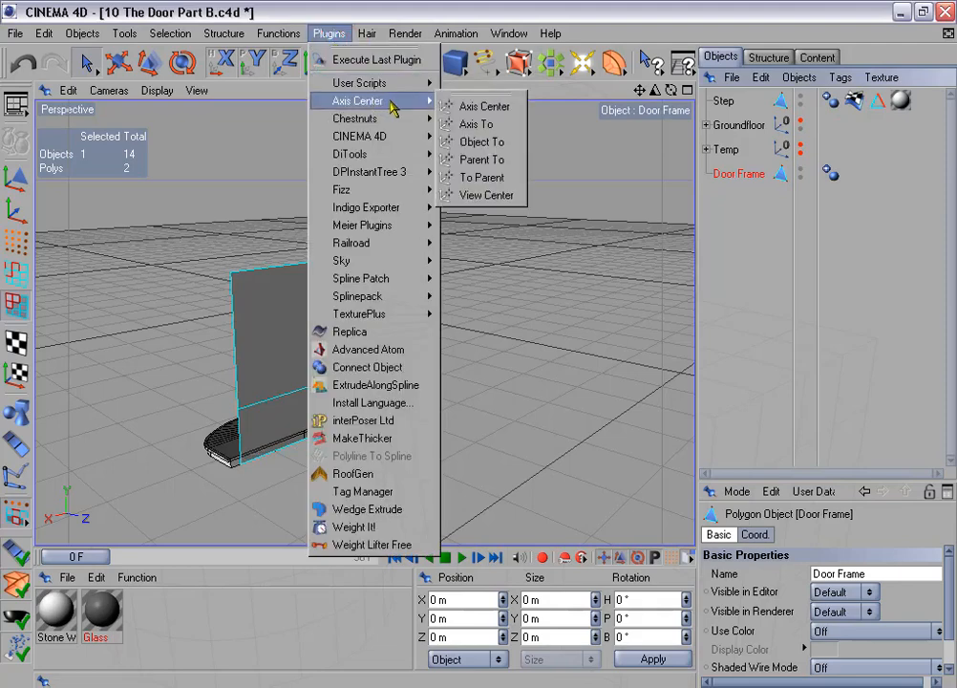
click(507, 107)
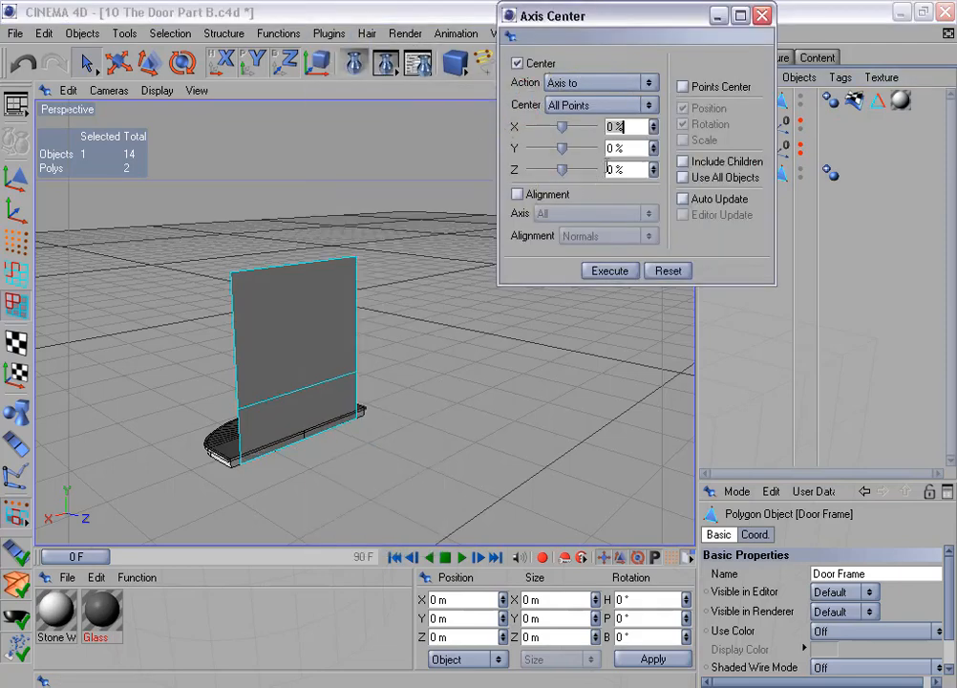
click(631, 273)
click(762, 15)
Select both polygons of the Door Frame and melt them into a single polygon
scroll(536, 267, up, 2)
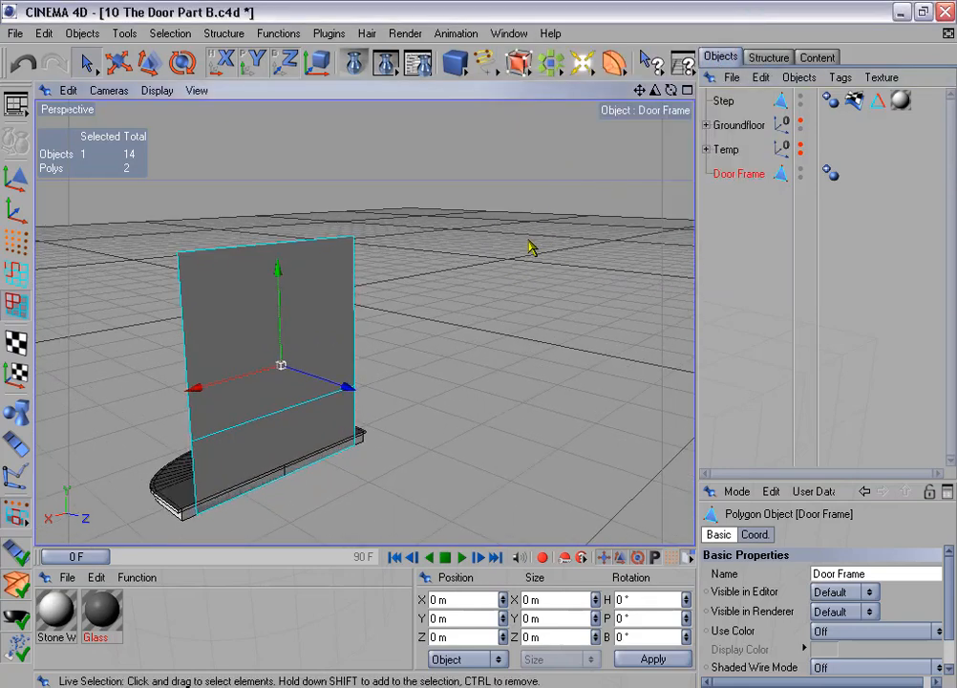
scroll(489, 285, up, 3)
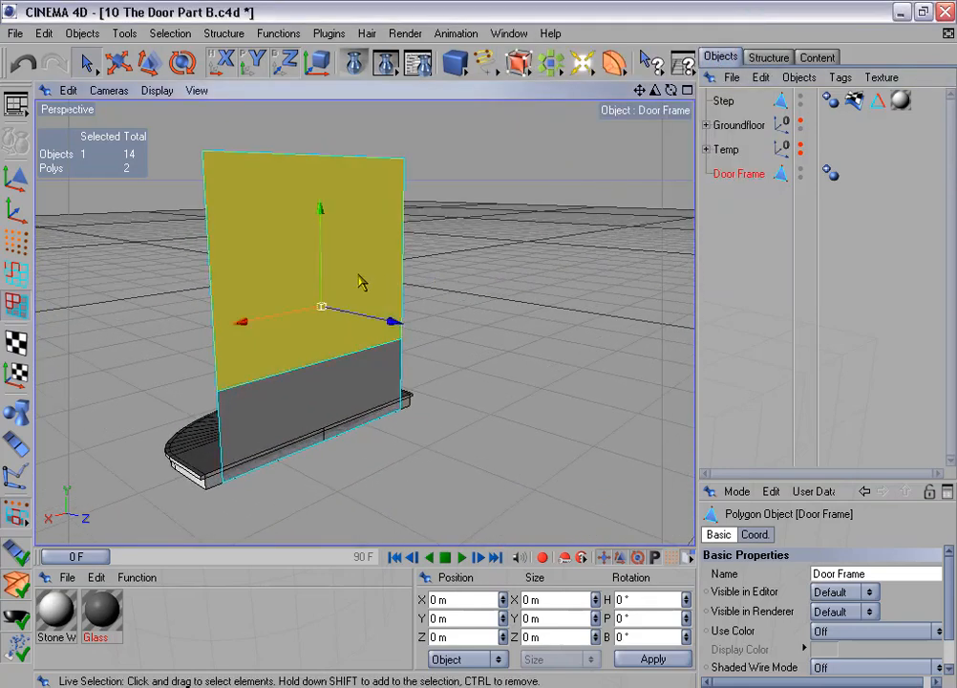
click(368, 342)
right_click(392, 229)
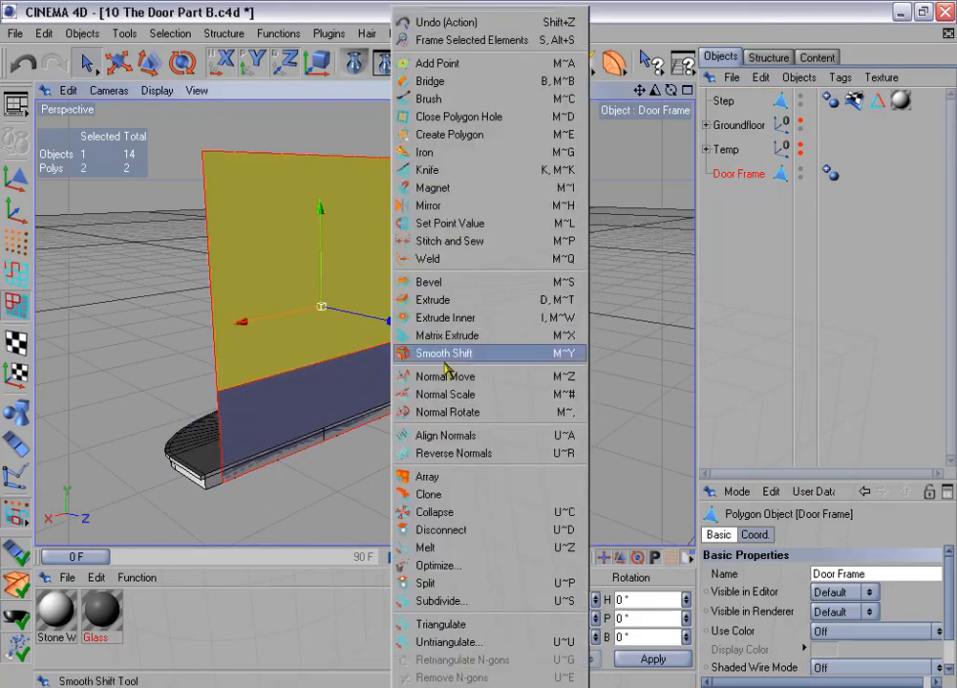
click(493, 551)
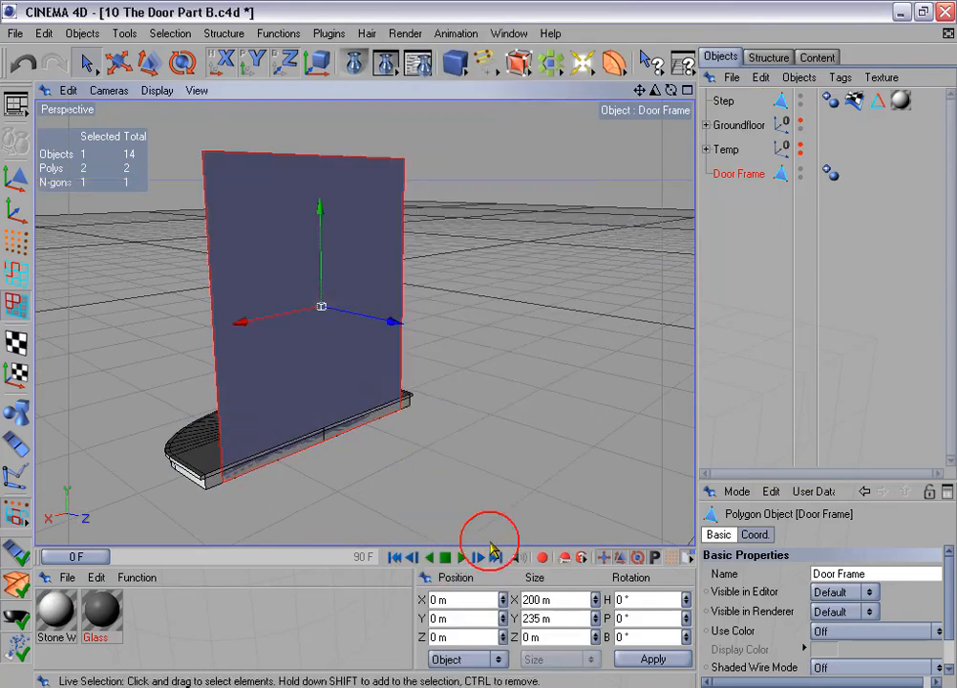
Delete the two leftover points on the Door Frame's side edges where the polygons met
click(17, 239)
alt+drag(254, 375, 264, 339)
drag(209, 385, 418, 342)
key(Delete)
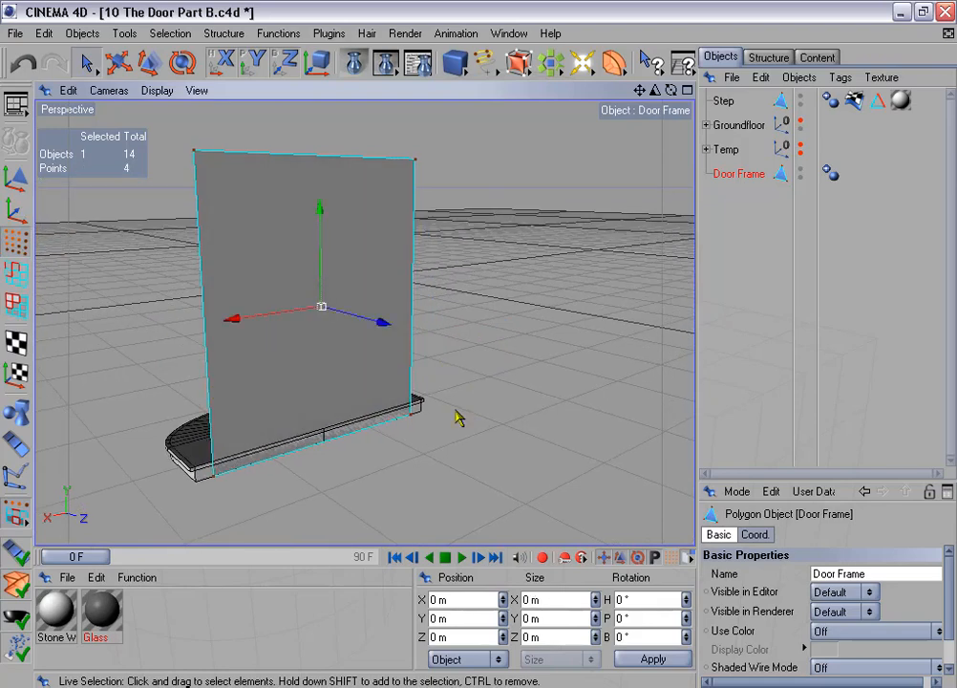
Raise the Door Frame's two bottom points by 12 m in Y to sit on top of the step
alt+drag(458, 417, 466, 406)
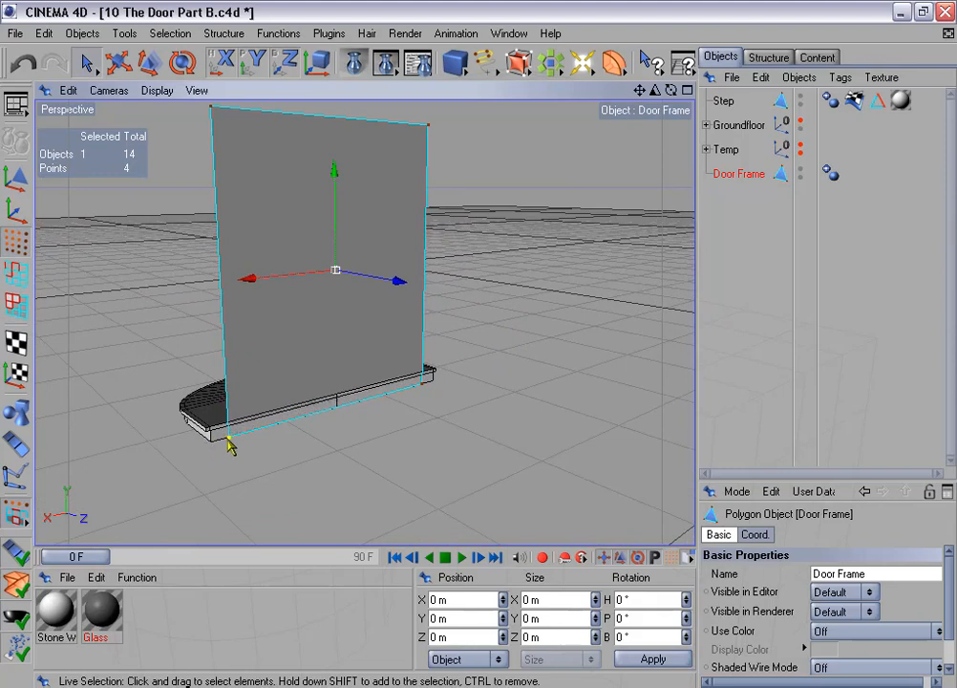
shift+click(426, 387)
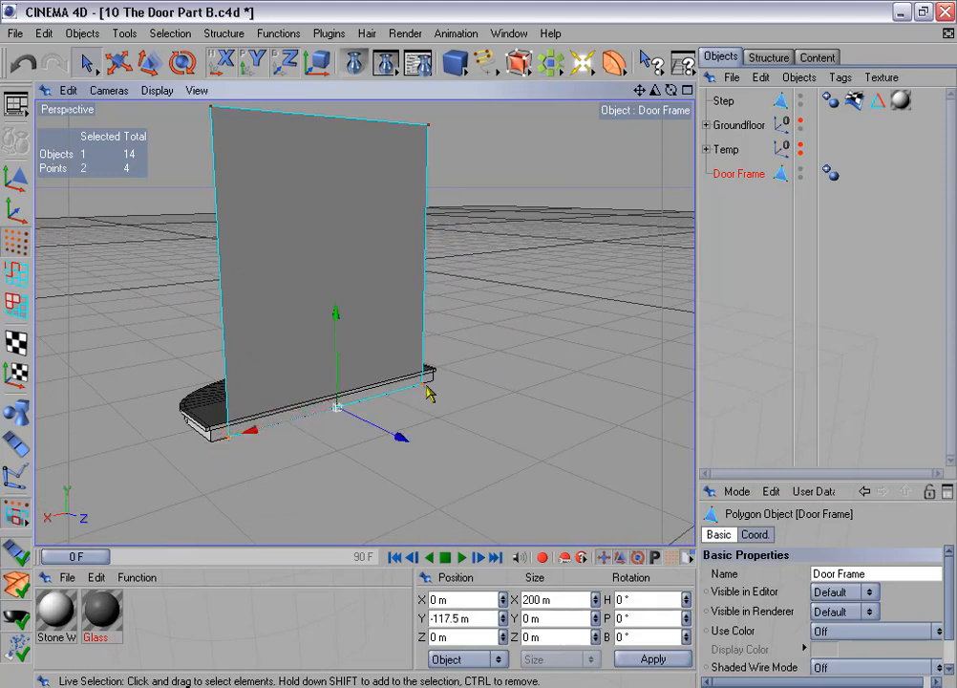
click(471, 618)
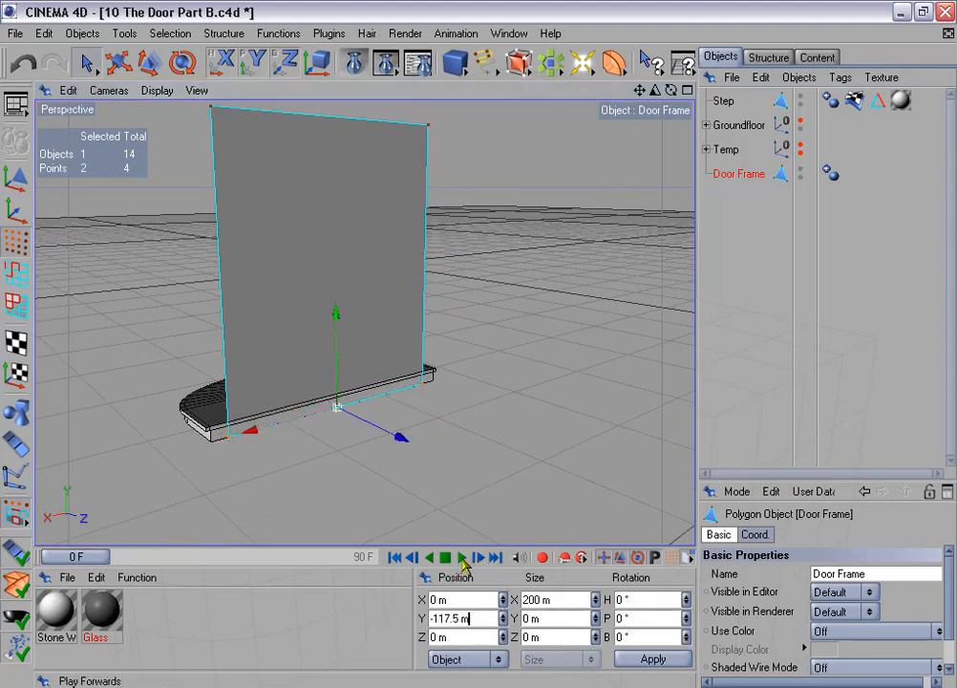
text(+12)
key(Return)
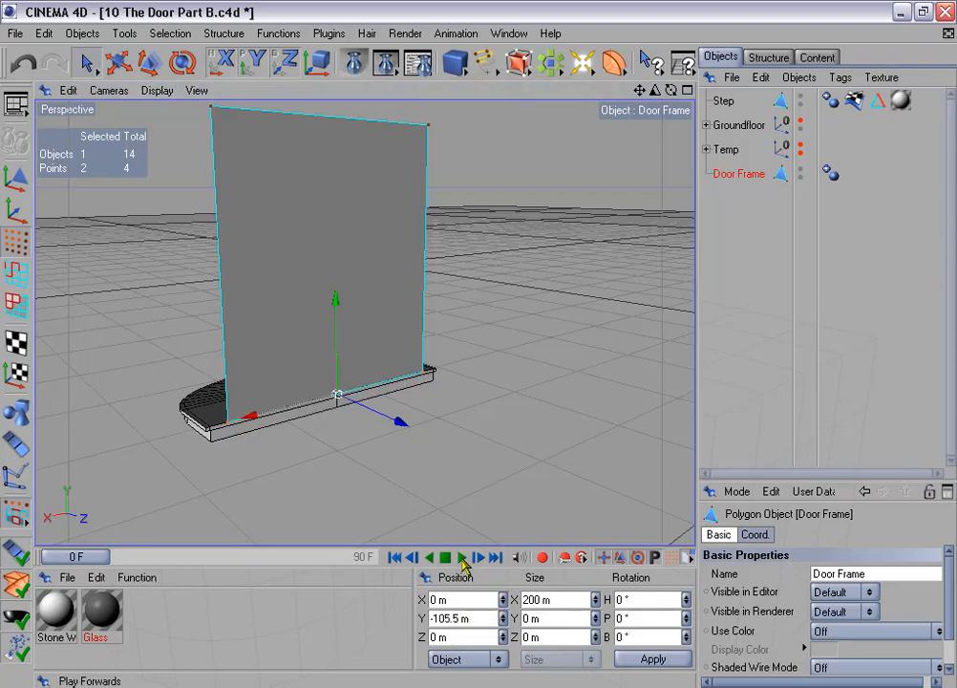
Inset the Door Frame polygon using Extrude Inner with an offset of 7 m
alt+drag(479, 342, 488, 287)
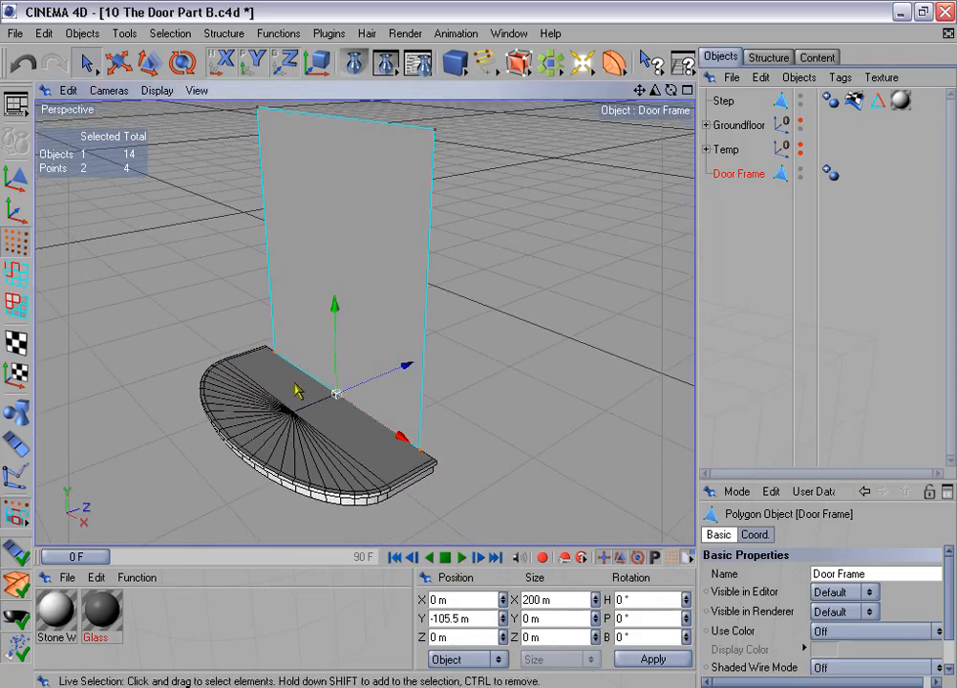
alt+drag(497, 405, 479, 342)
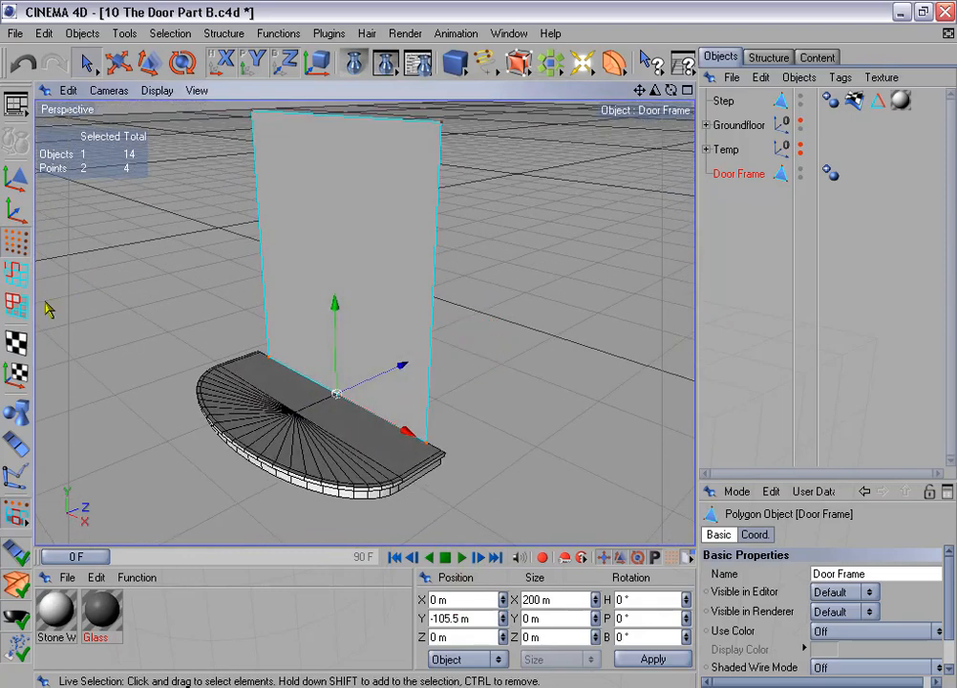
click(16, 306)
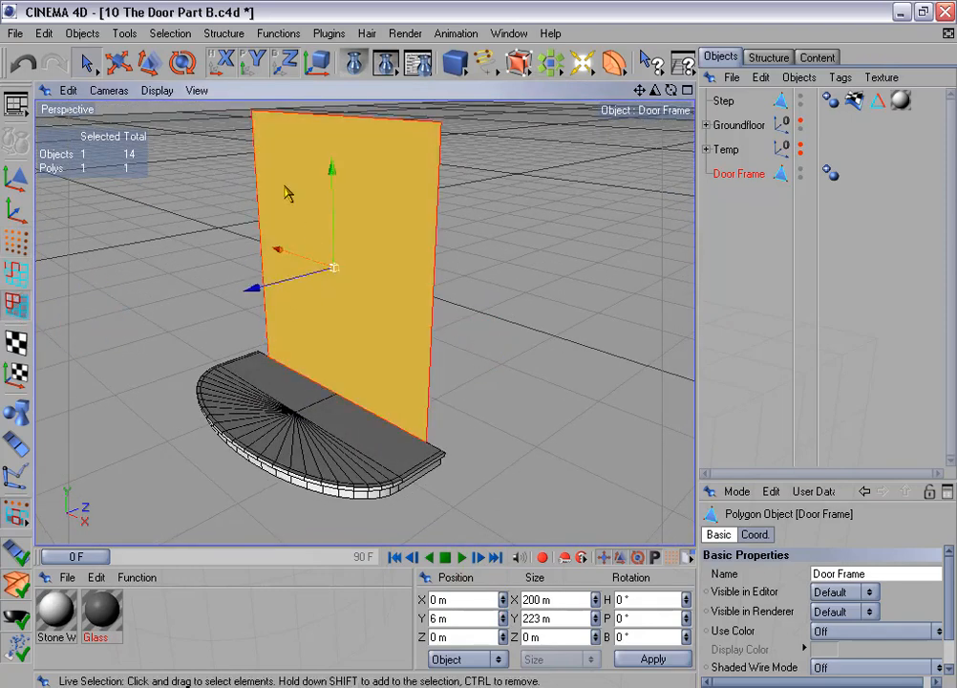
click(223, 33)
click(304, 391)
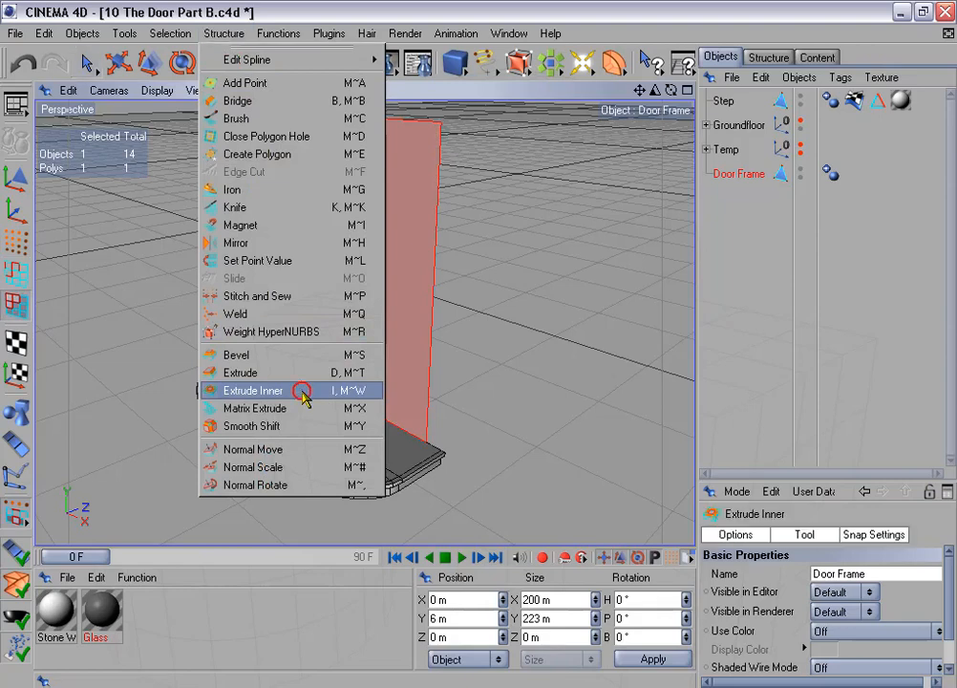
drag(745, 480, 745, 318)
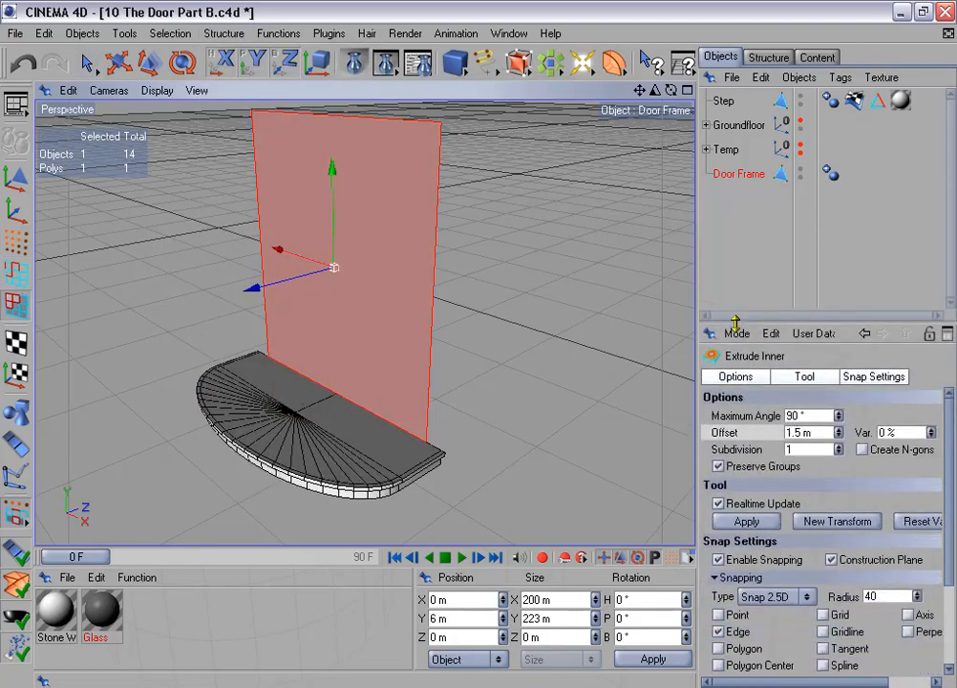
drag(817, 429, 779, 429)
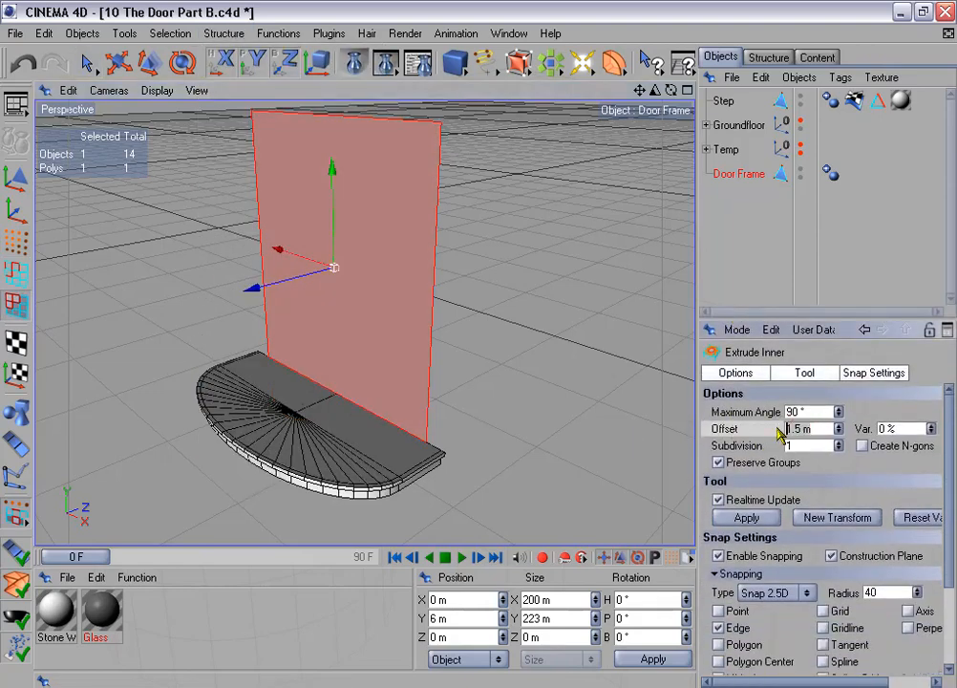
text(7)
click(747, 517)
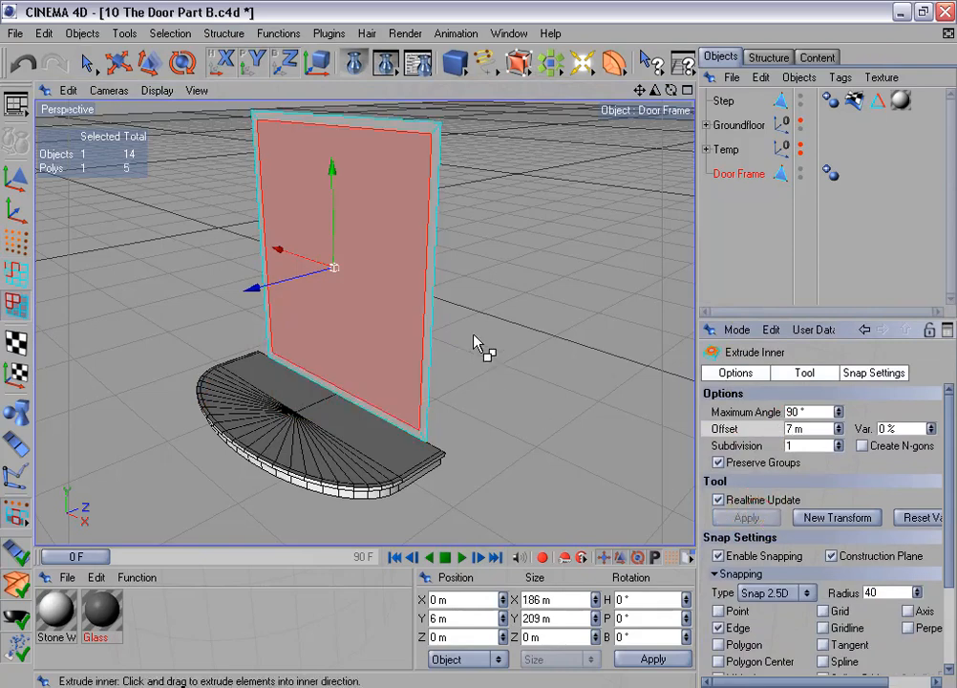
Delete the narrow border polygon along the bottom of the Door Frame
scroll(507, 316, up, 2)
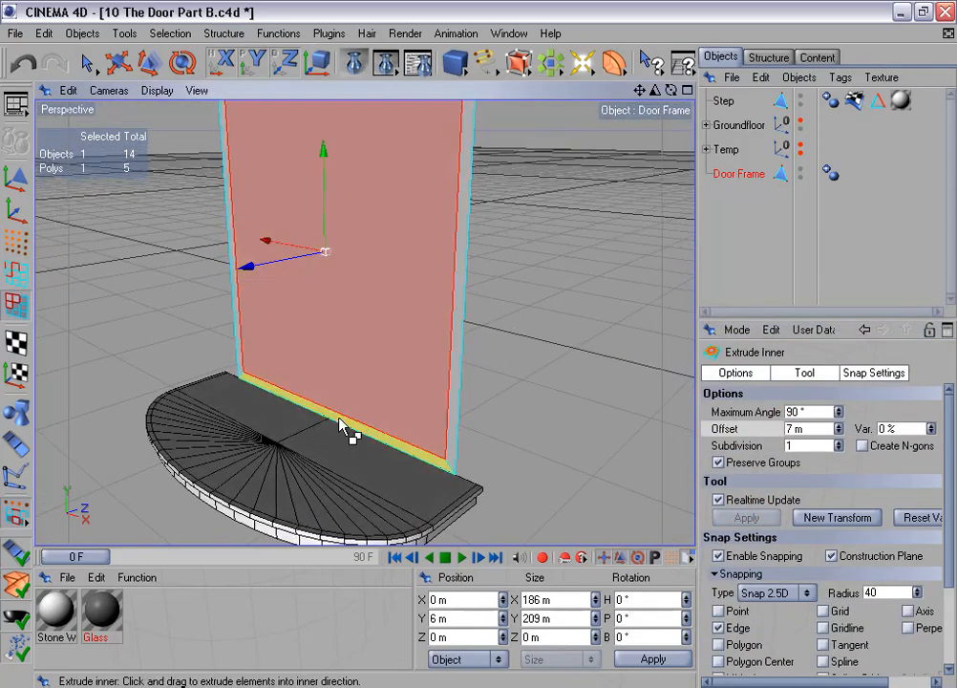
click(339, 416)
click(341, 420)
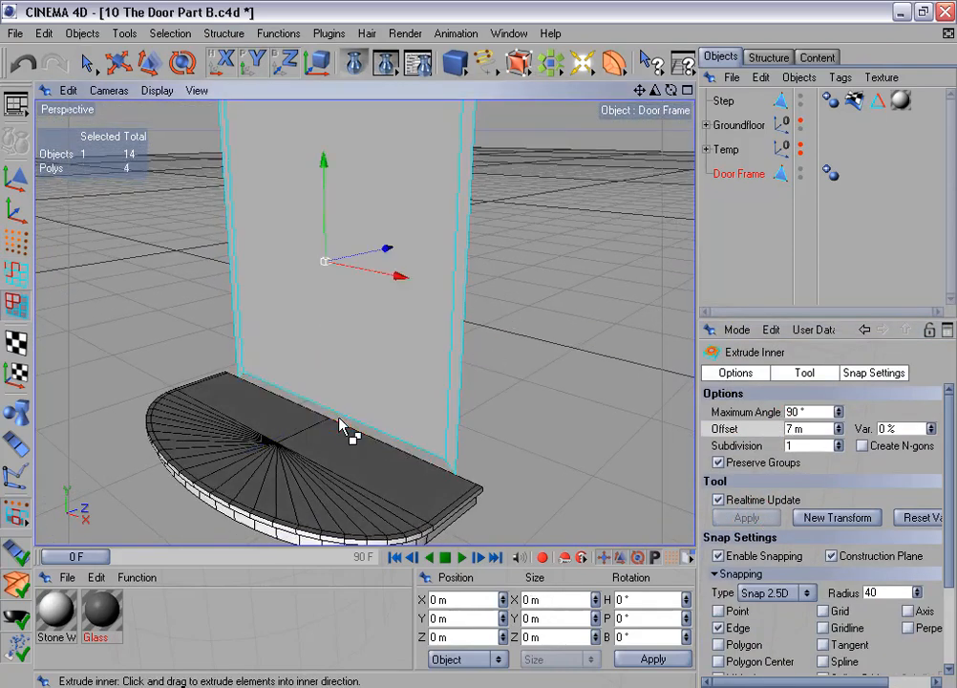
Lower the bottom edge of the Door Frame's large inner polygon by 7 m in Y, down to the step
click(16, 274)
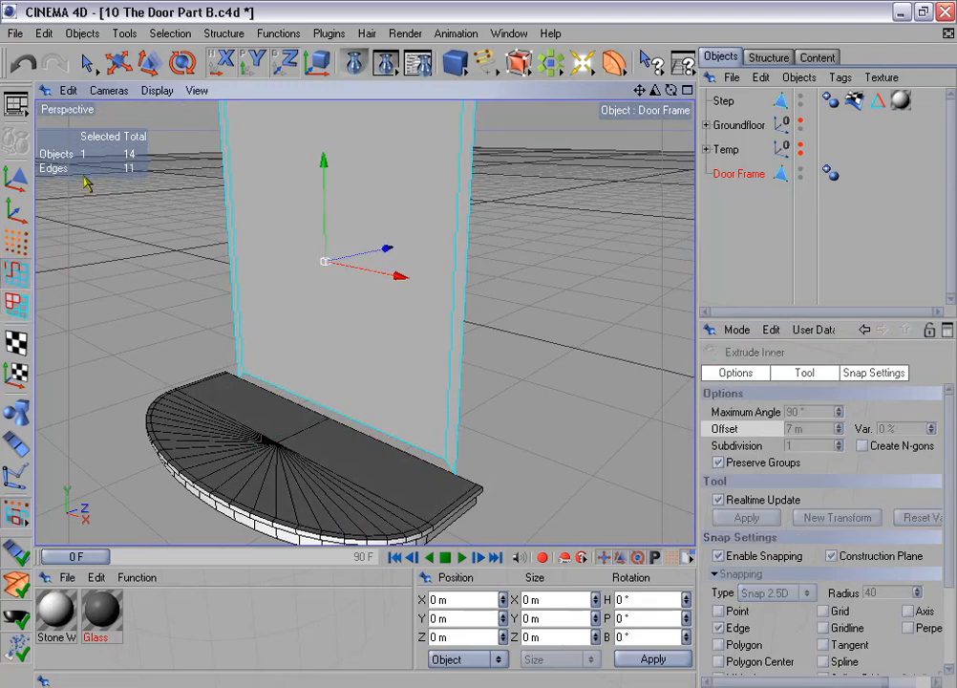
click(86, 63)
click(306, 406)
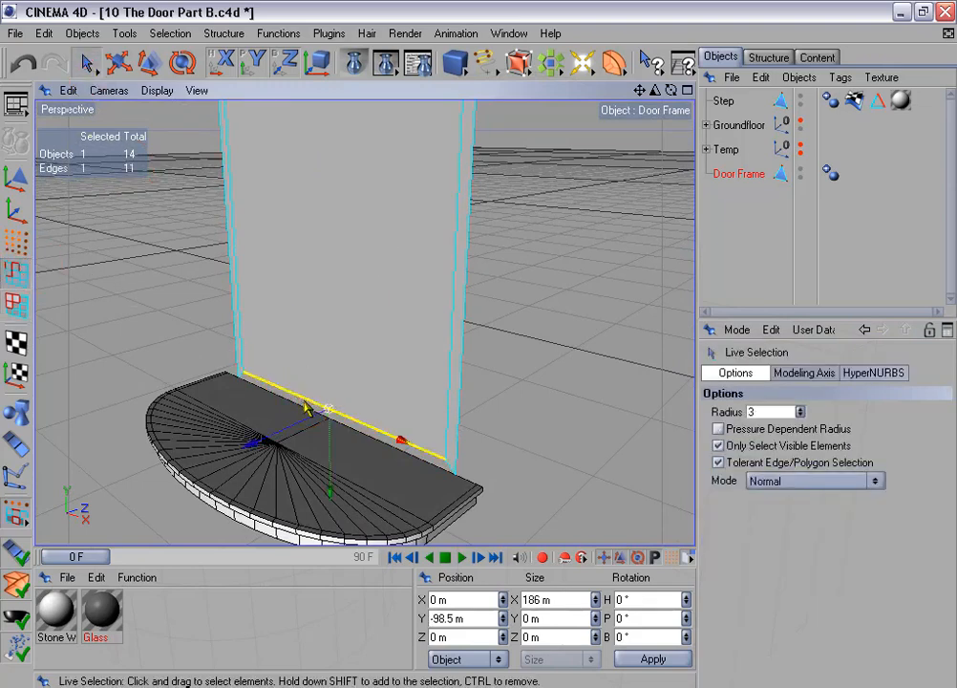
click(481, 614)
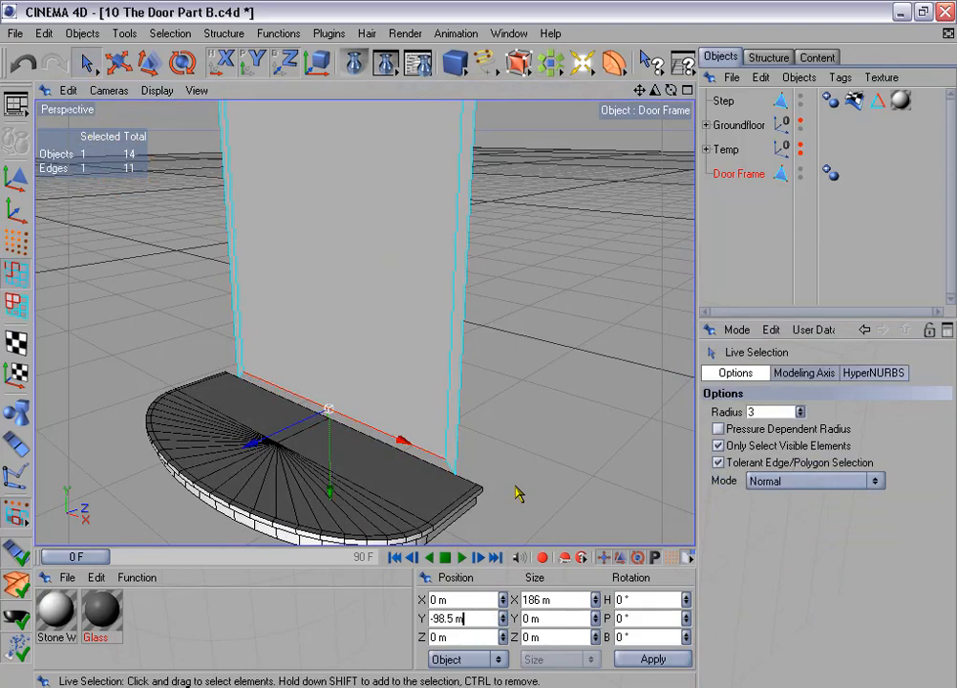
text(-7)
key(Return)
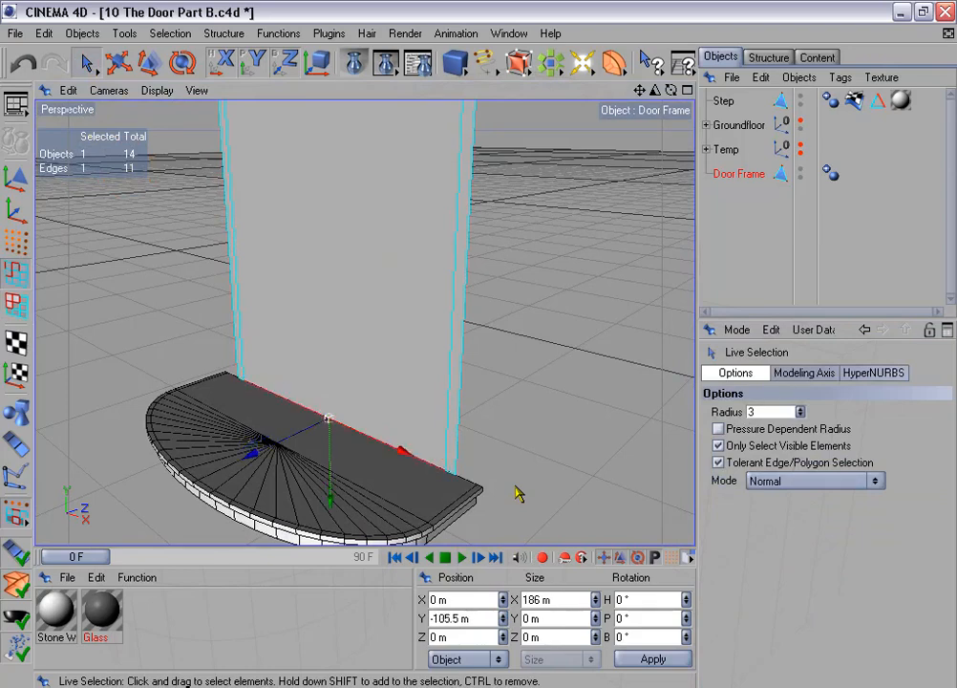
Split the large inner polygon of the Door Frame into a separate object
alt+drag(302, 308, 172, 247)
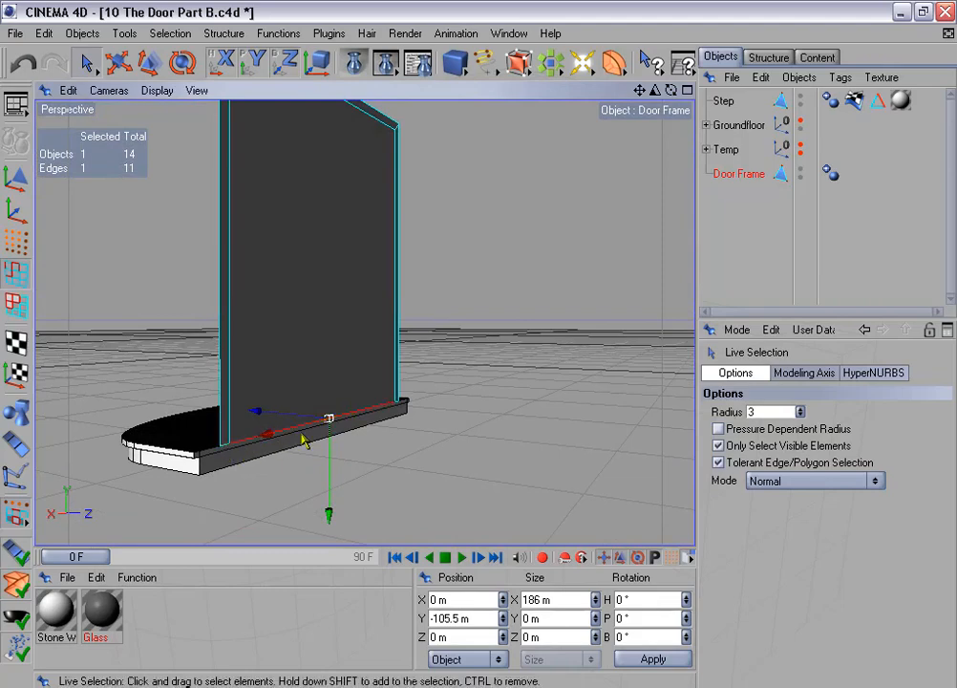
alt+drag(411, 315, 497, 342)
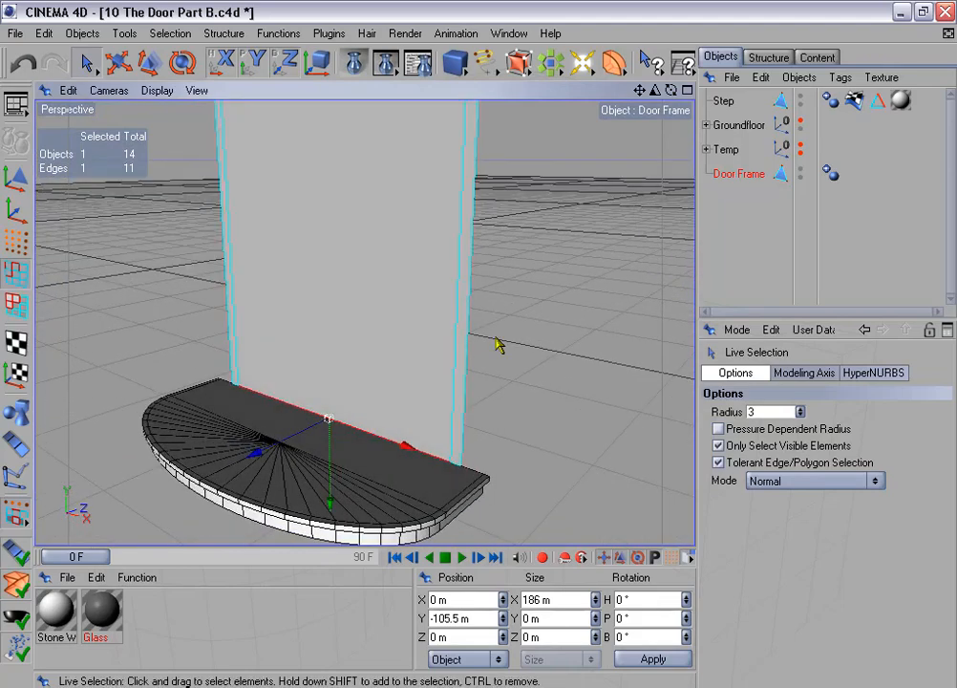
scroll(498, 342, down, 4)
alt+middle_drag(435, 313, 440, 340)
click(16, 304)
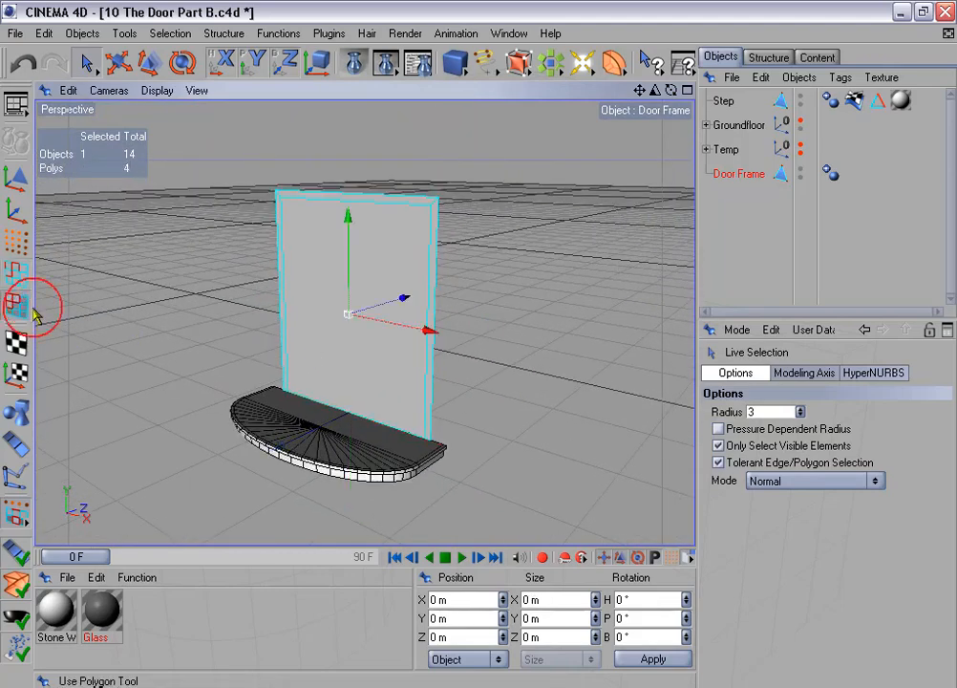
click(381, 260)
right_click(386, 249)
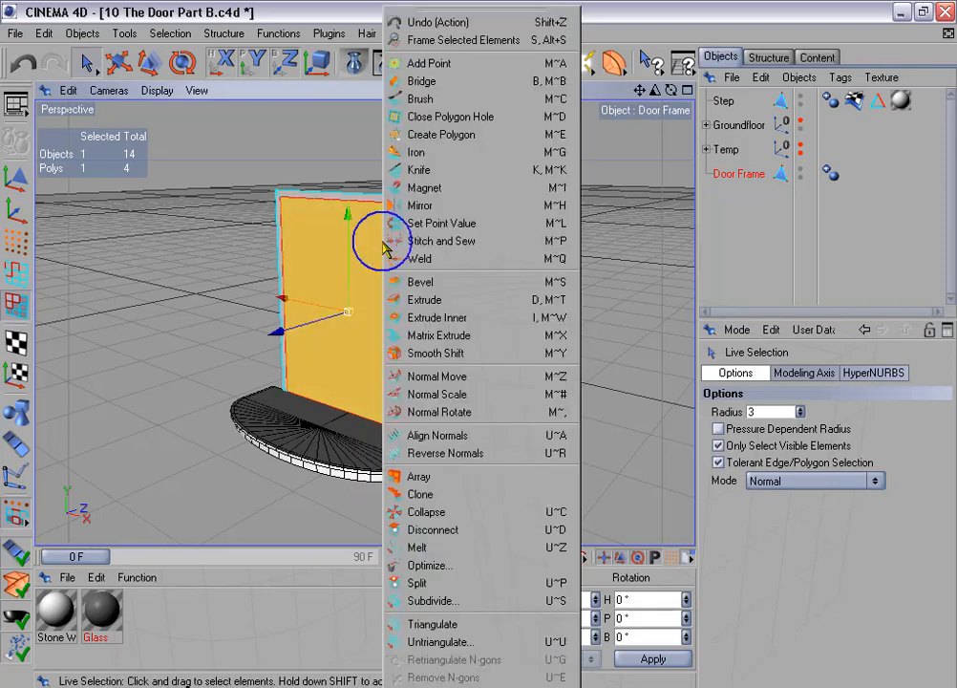
click(498, 583)
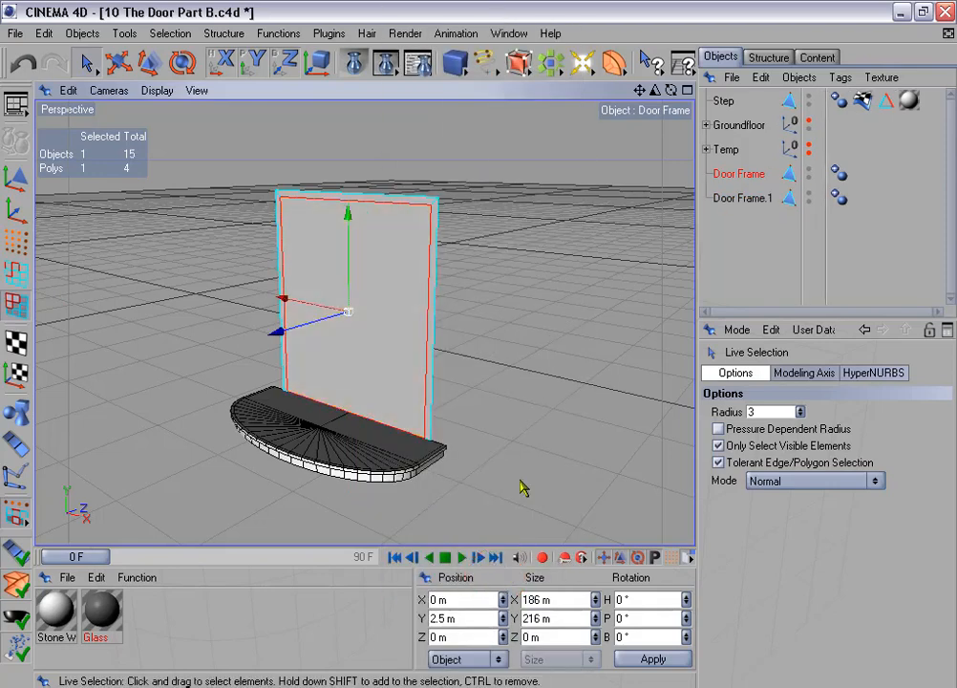
Rename Door Frame.1 as Door Blade and hide it in both the editor and the renderer
scroll(514, 347, up, 5)
double_click(742, 197)
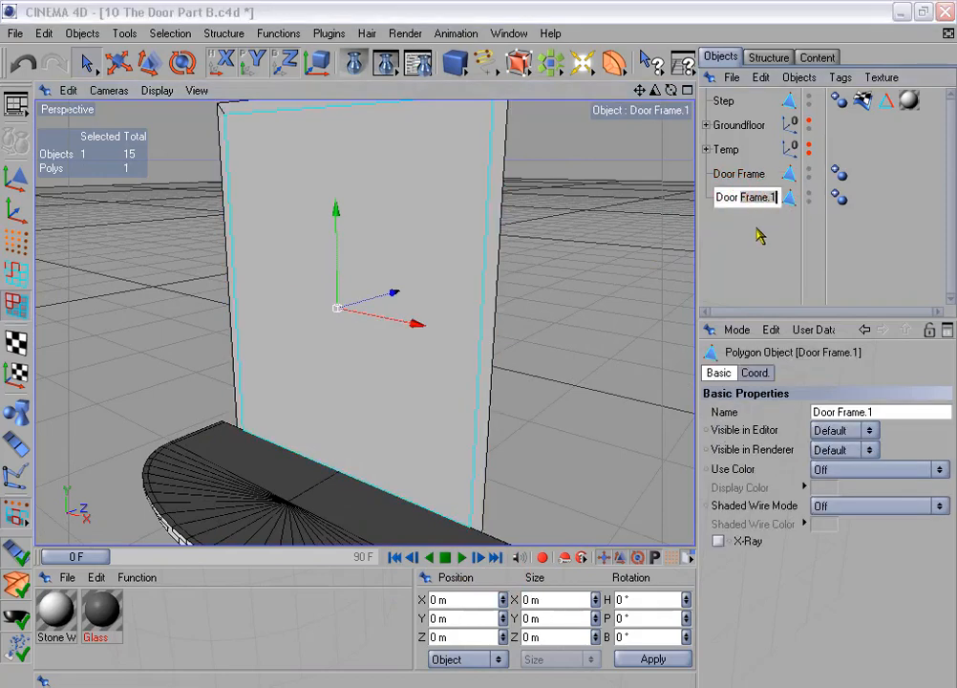
text(Door Blade)
key(Return)
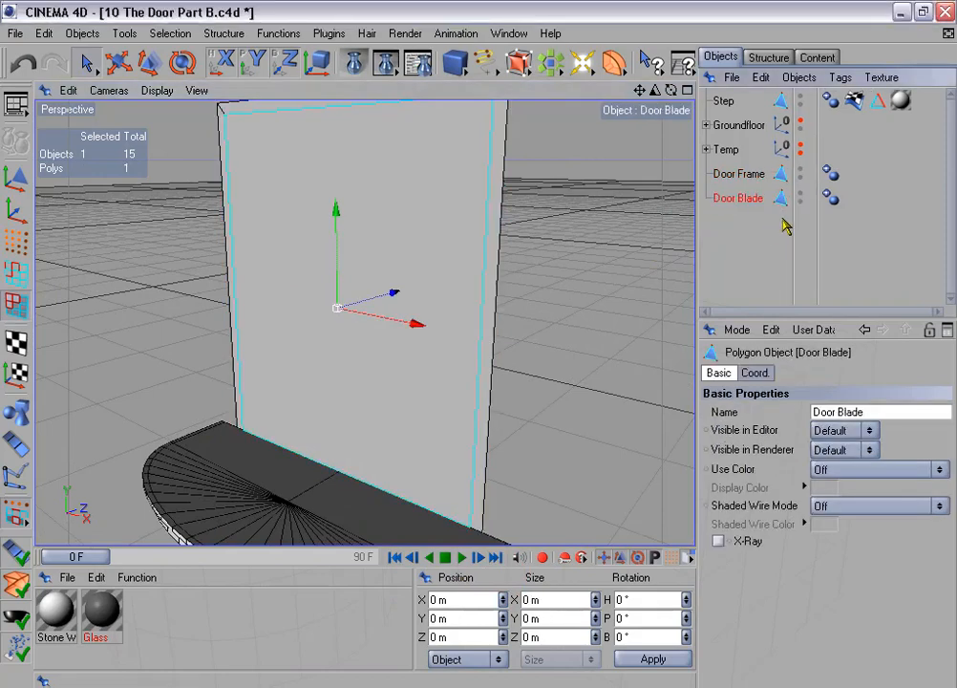
click(800, 193)
click(801, 193)
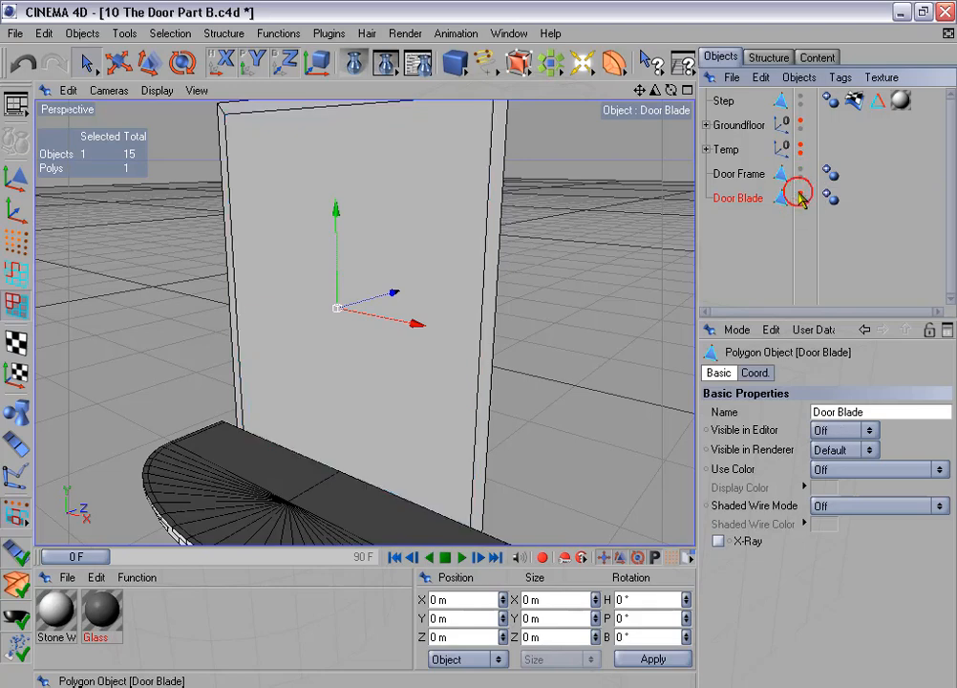
Delete the large inner polygon from Door Frame, leaving only the two sides and the top strip
click(739, 175)
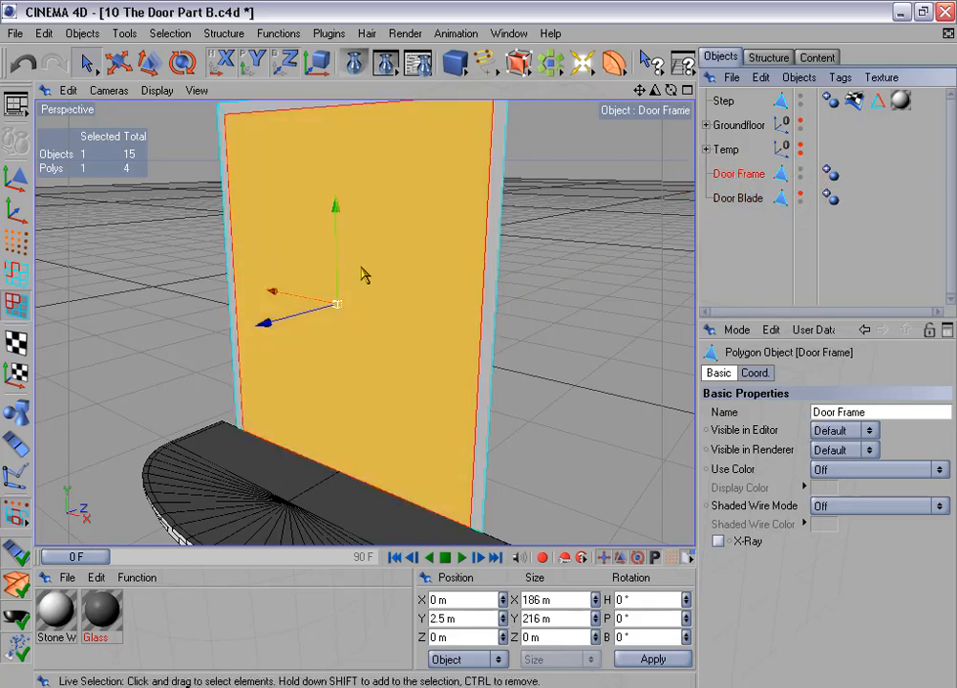
key(Delete)
scroll(532, 284, down, 3)
Extrude the two side polygons and the top strip of Door Frame together with an offset of 15 m and caps created
right_click(513, 219)
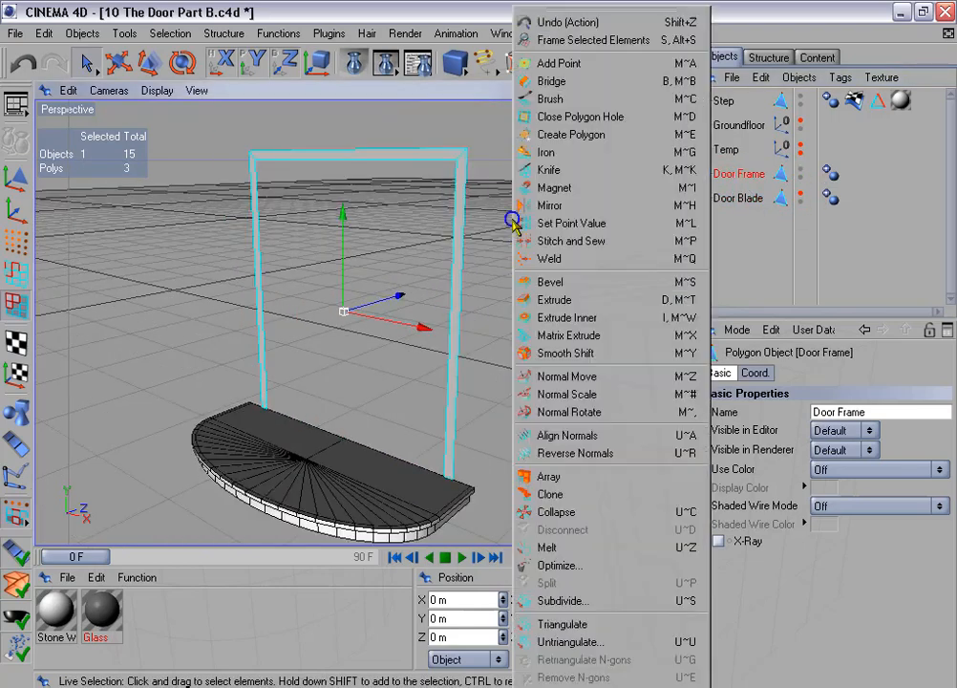
click(605, 305)
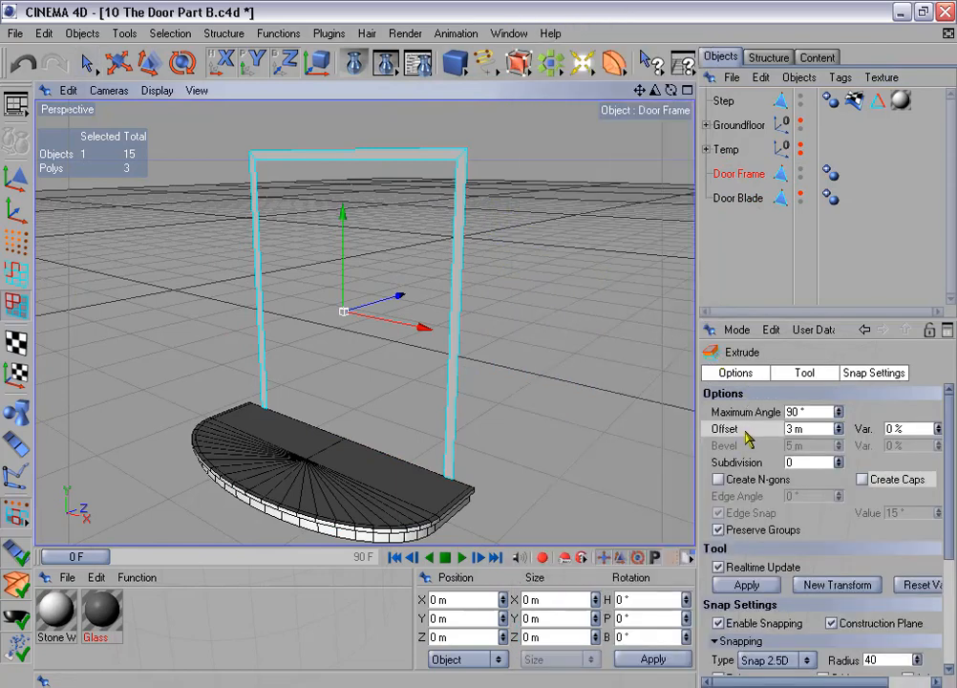
click(747, 431)
click(785, 429)
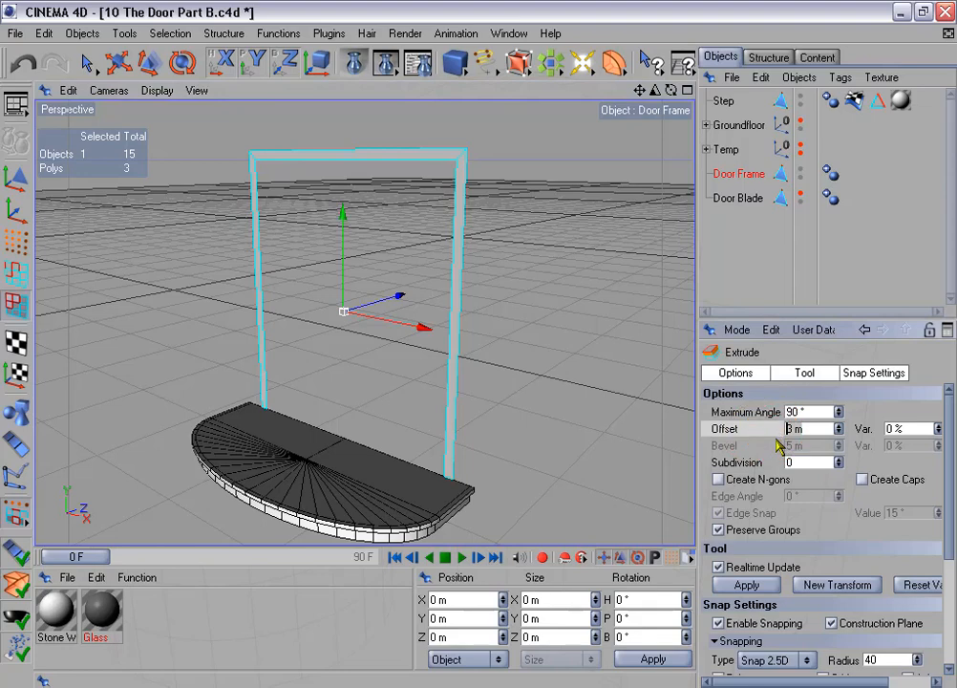
text(15)
key(Return)
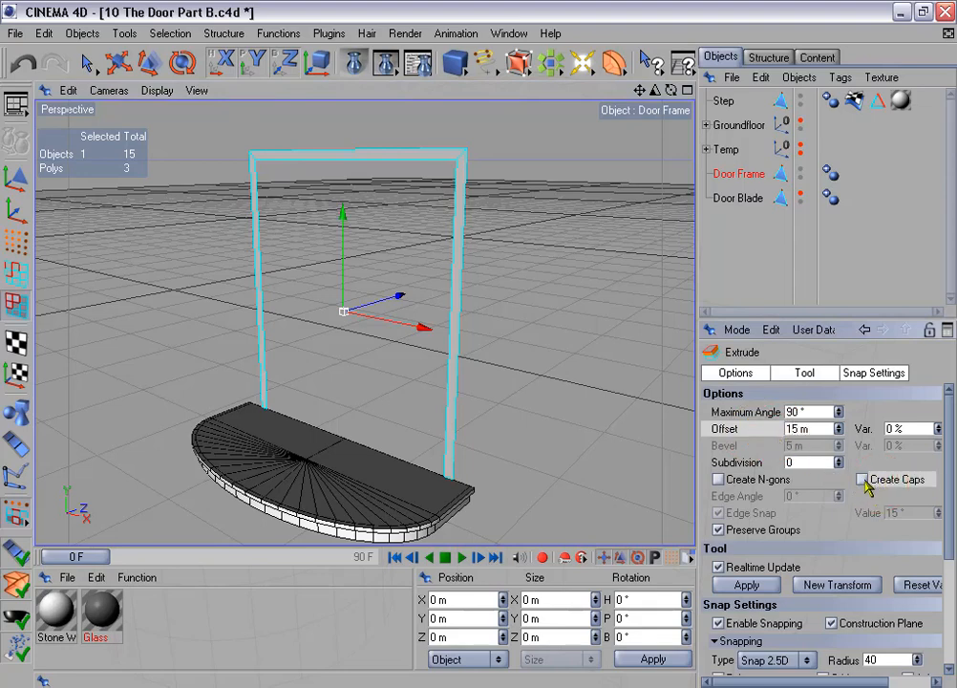
click(767, 592)
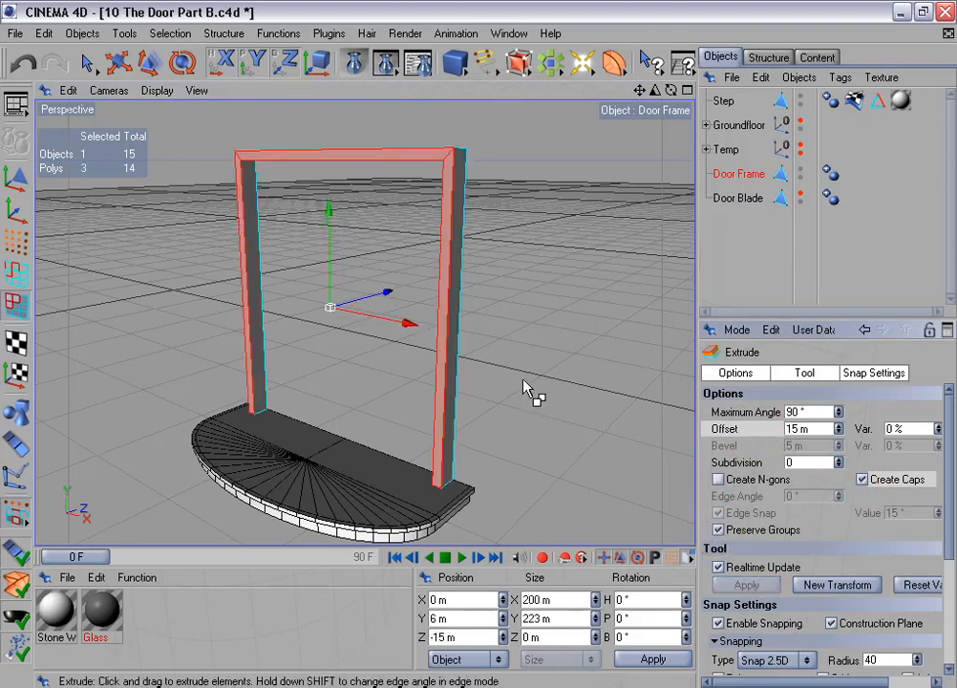
Hide the Step object in editor and renderer, and select the Door Frame's outer side faces, top face and bottom end faces
alt+drag(481, 338, 539, 355)
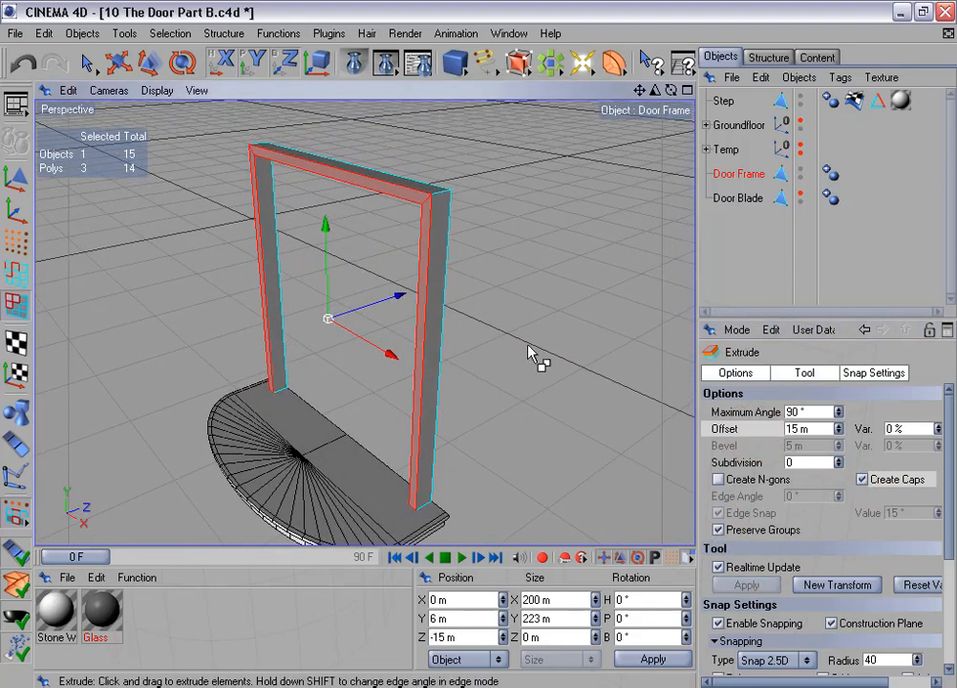
click(800, 96)
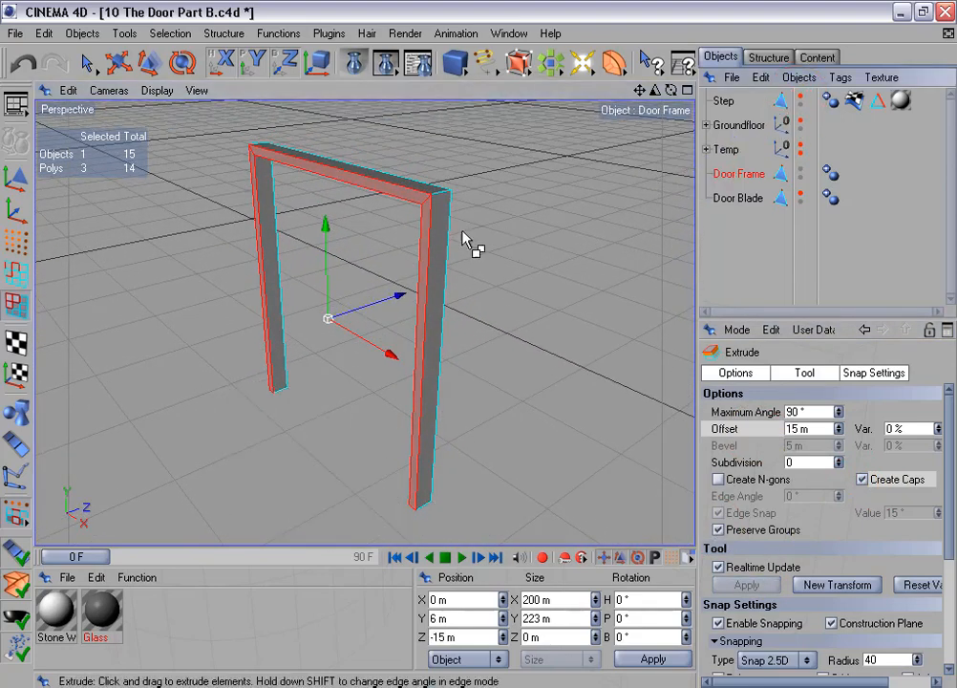
click(87, 63)
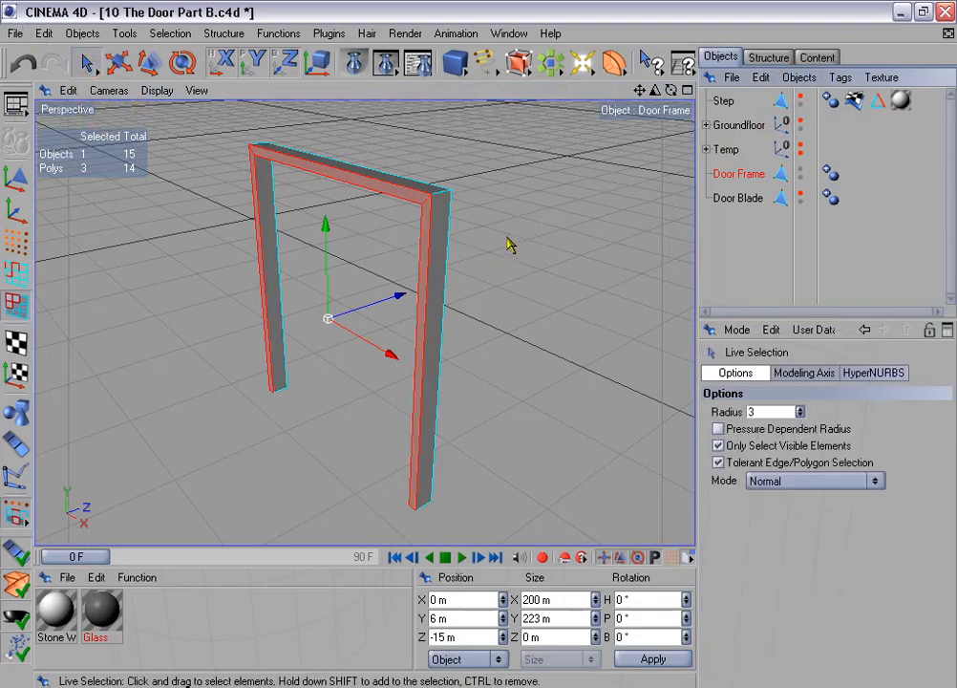
alt+drag(510, 245, 483, 239)
click(425, 210)
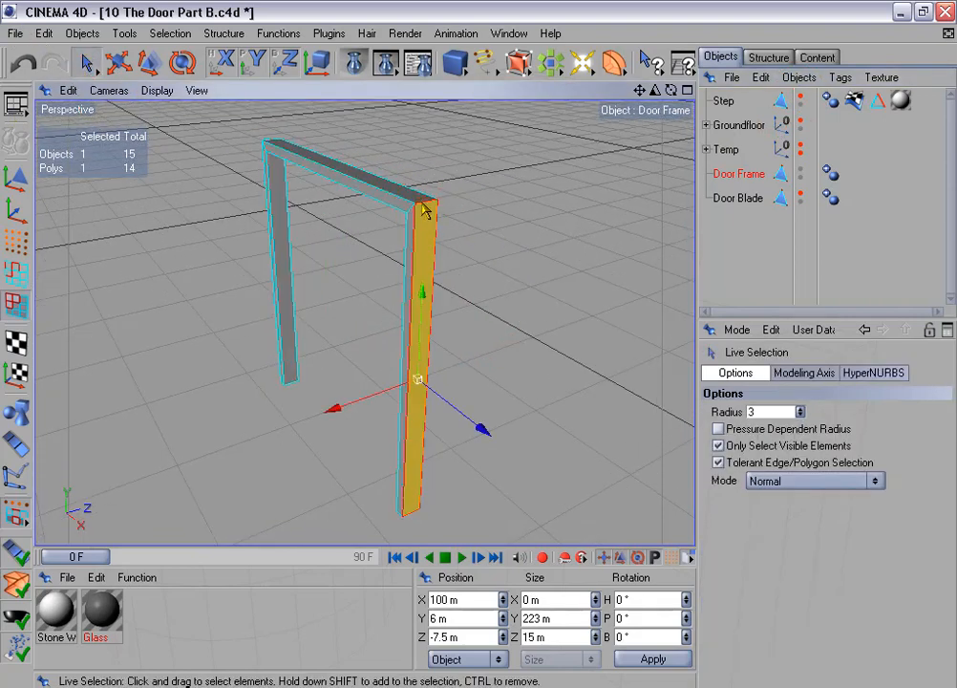
shift+click(421, 202)
alt+drag(416, 163, 411, 204)
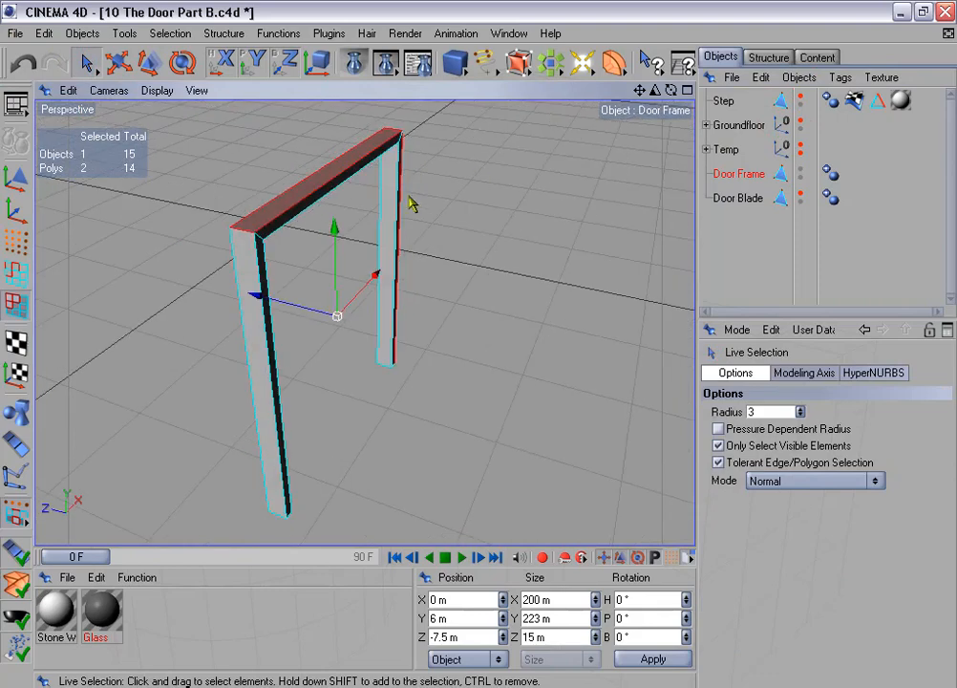
shift+click(242, 256)
alt+drag(420, 159, 537, 211)
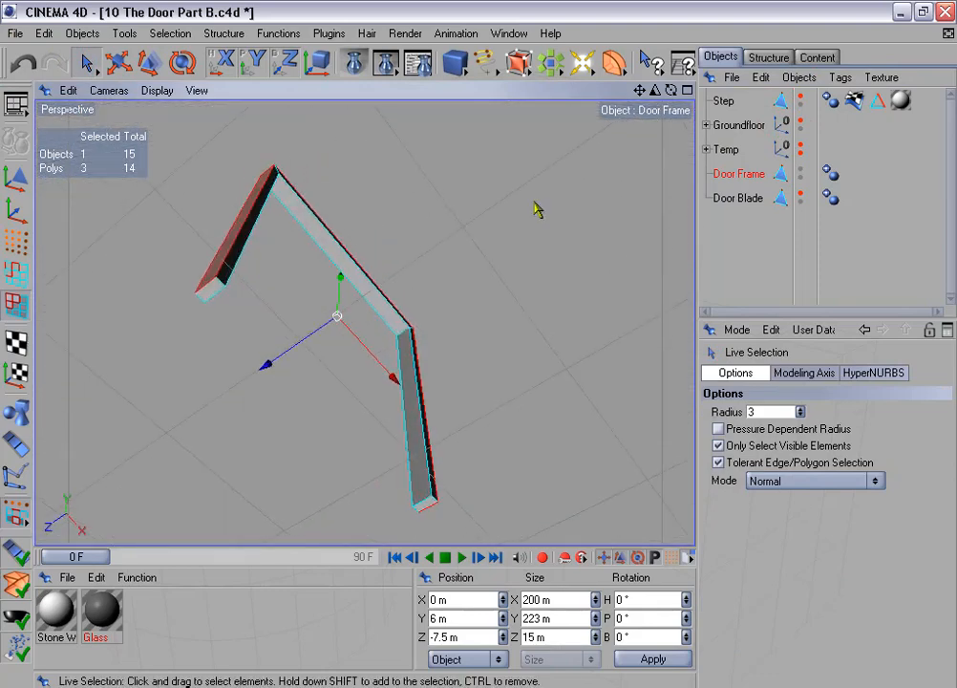
shift+click(213, 286)
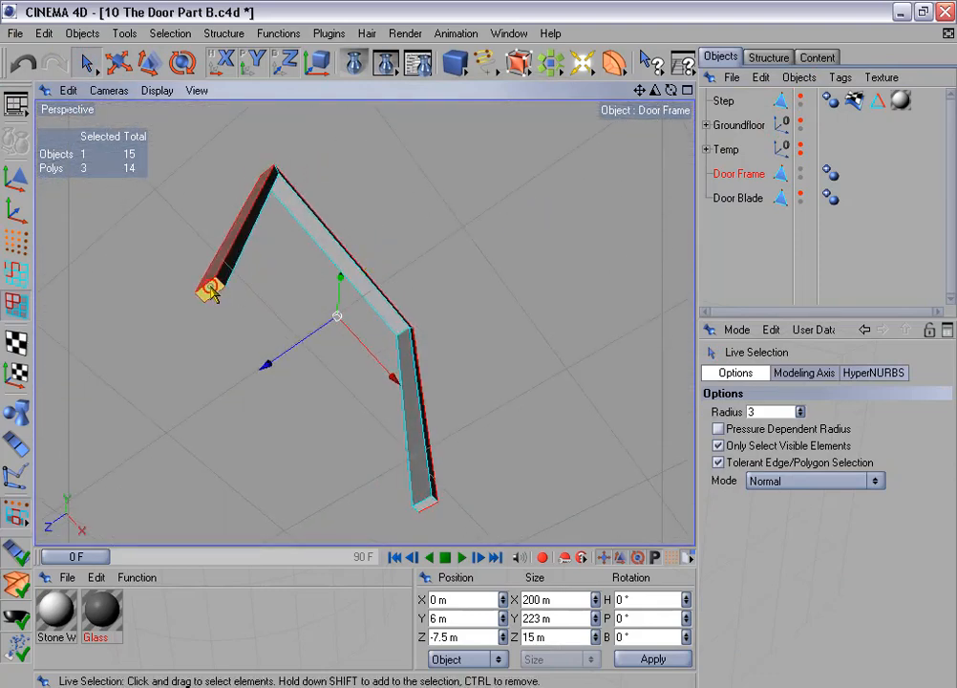
Add the remaining bottom end face to the selection and delete the door frame's outer, top and bottom end faces
shift+click(427, 503)
key(Delete)
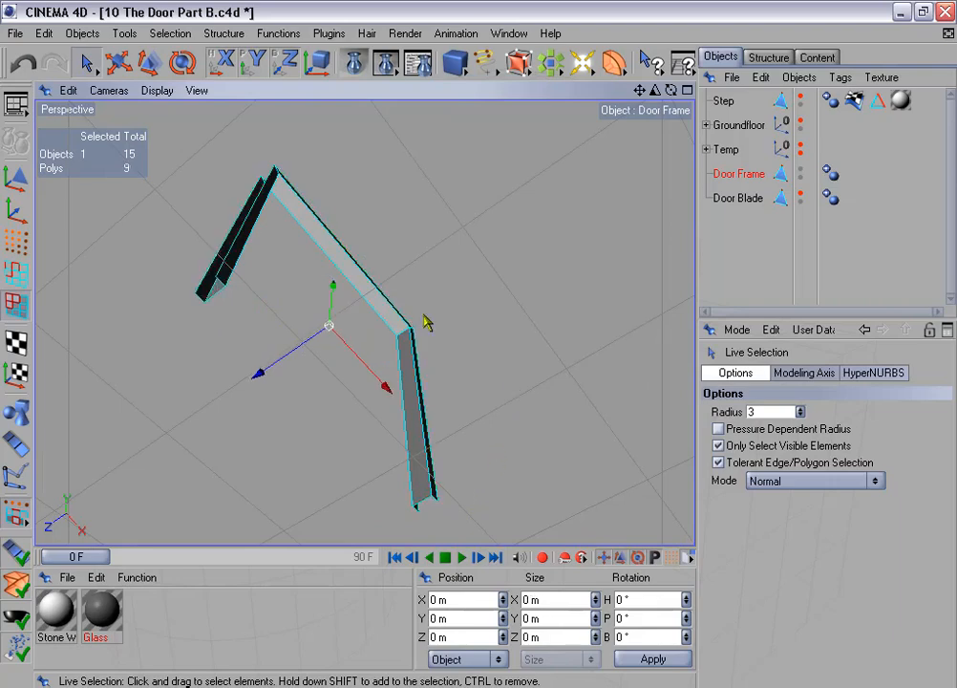
Select the door frame's three front inner edges along both posts and the lintel, plus the two inner corner edges
alt+drag(364, 260, 272, 153)
click(270, 146)
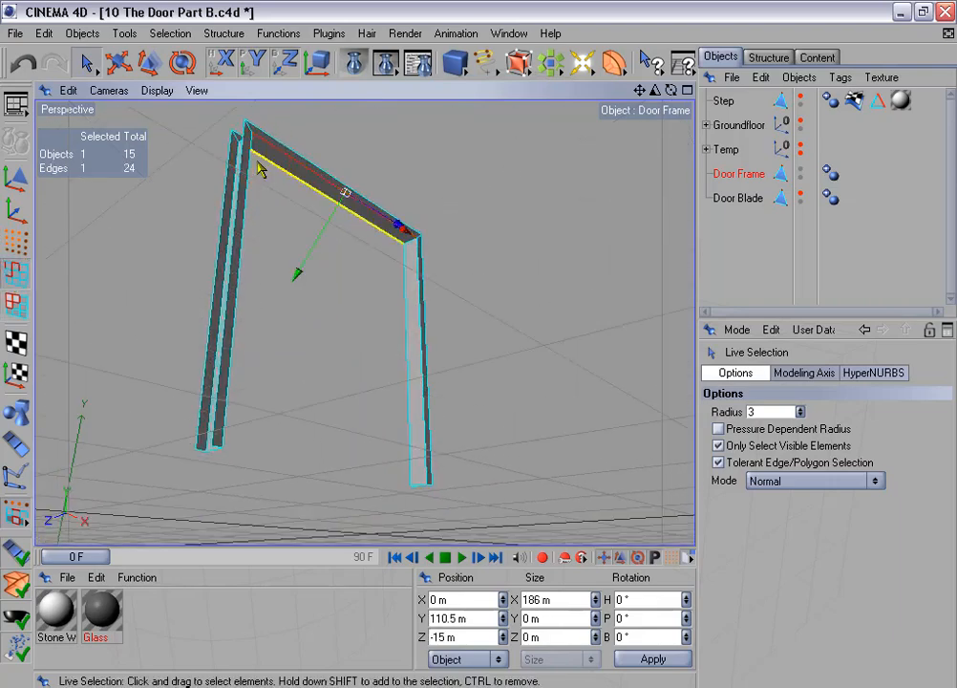
shift+click(247, 164)
shift+click(417, 283)
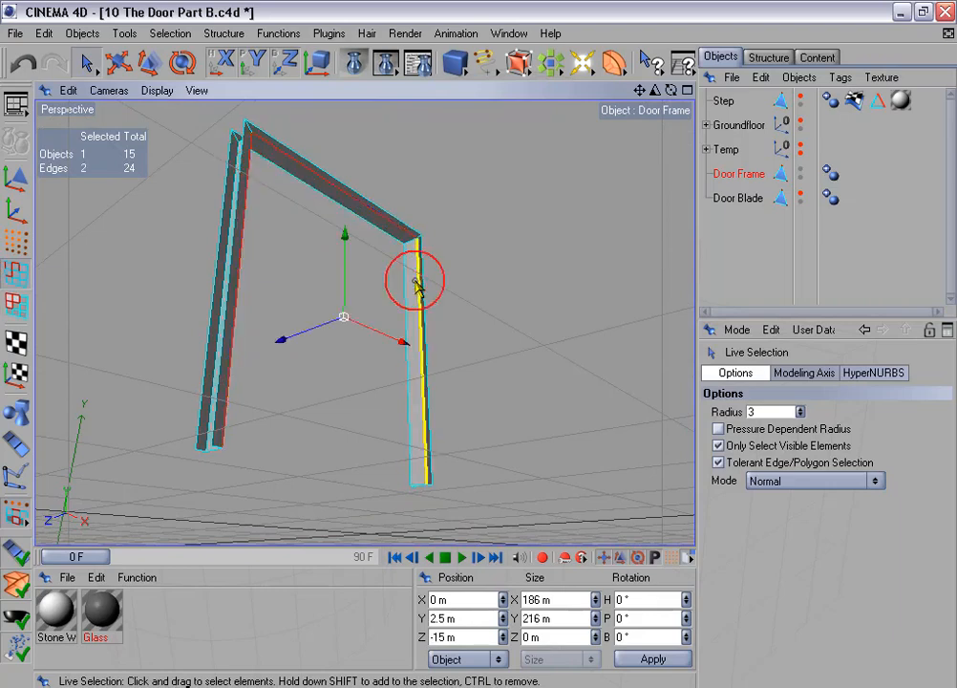
scroll(421, 285, up, 4)
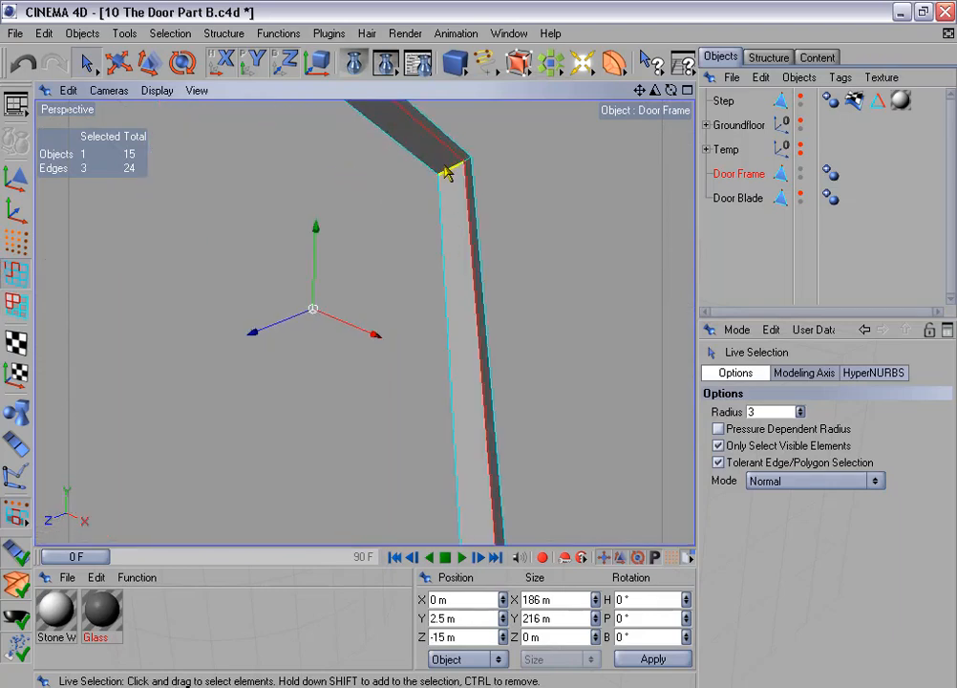
shift+click(451, 171)
alt+drag(477, 344, 535, 334)
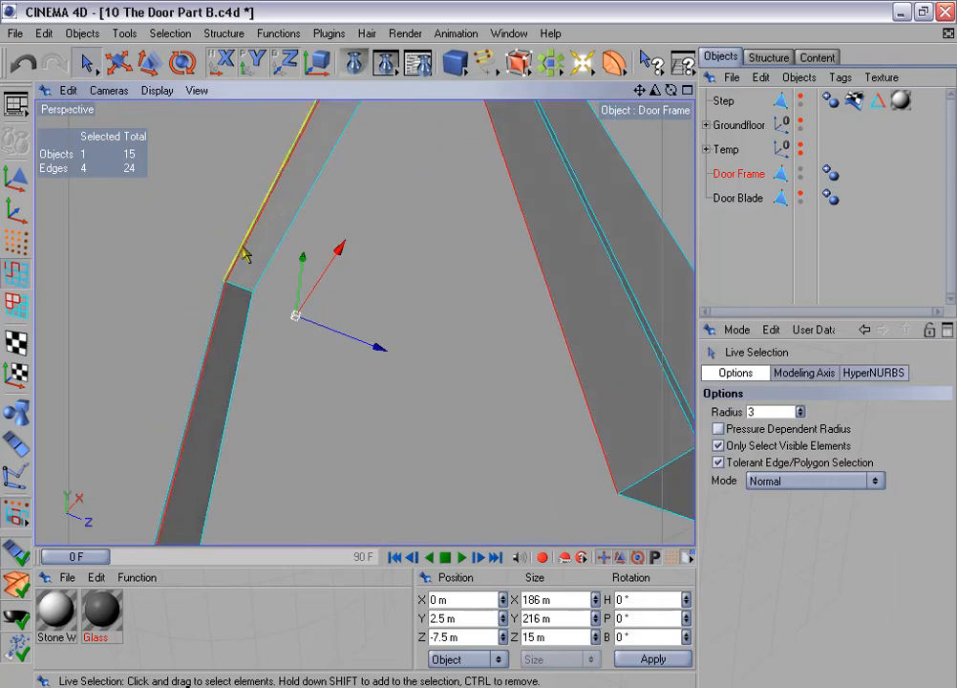
shift+click(241, 287)
alt+middle_drag(452, 226, 449, 244)
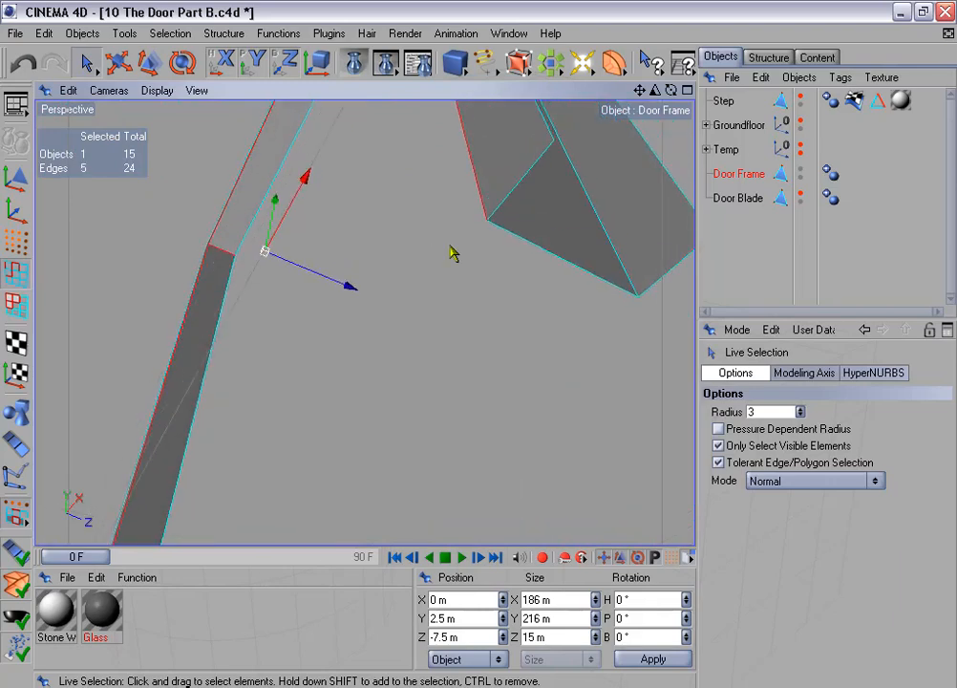
scroll(442, 251, down, 2)
alt+drag(443, 253, 447, 220)
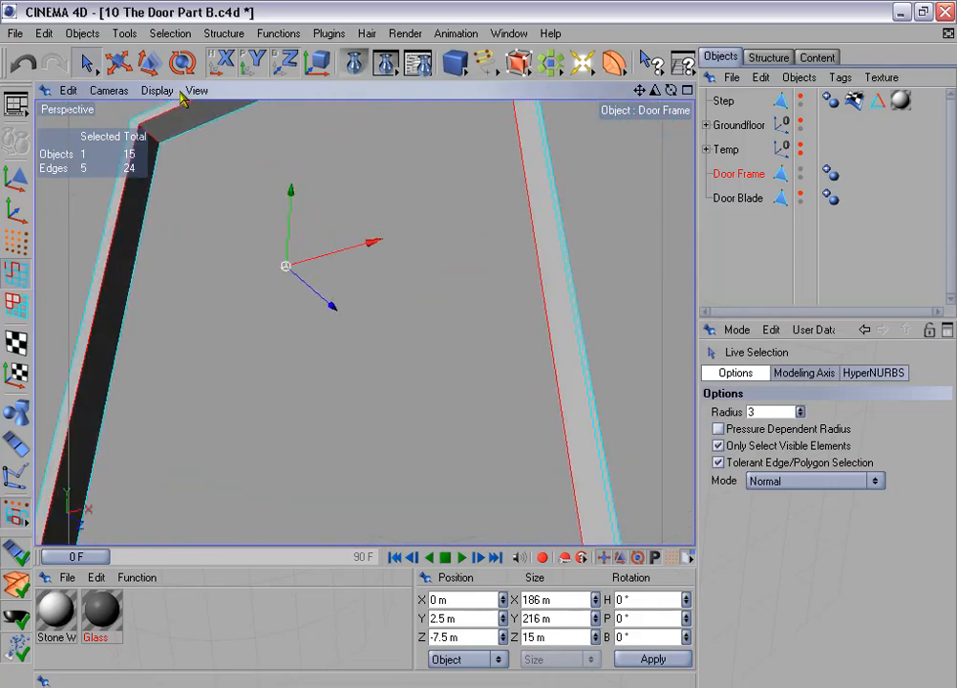
Store the selected door frame edges as a selection set named "Edges for beveling"
click(170, 32)
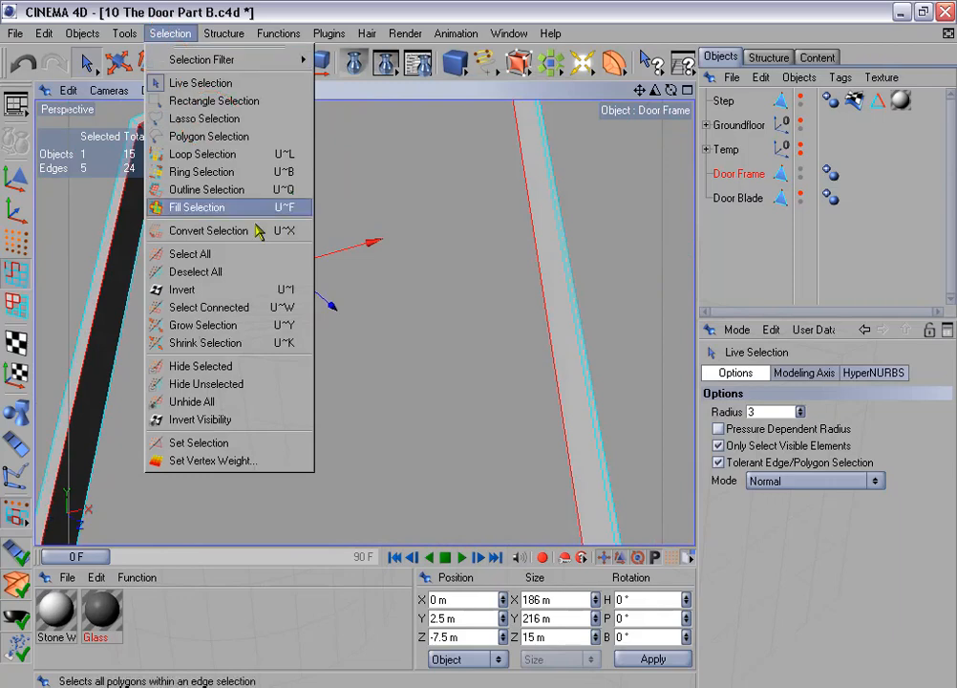
click(244, 442)
click(841, 400)
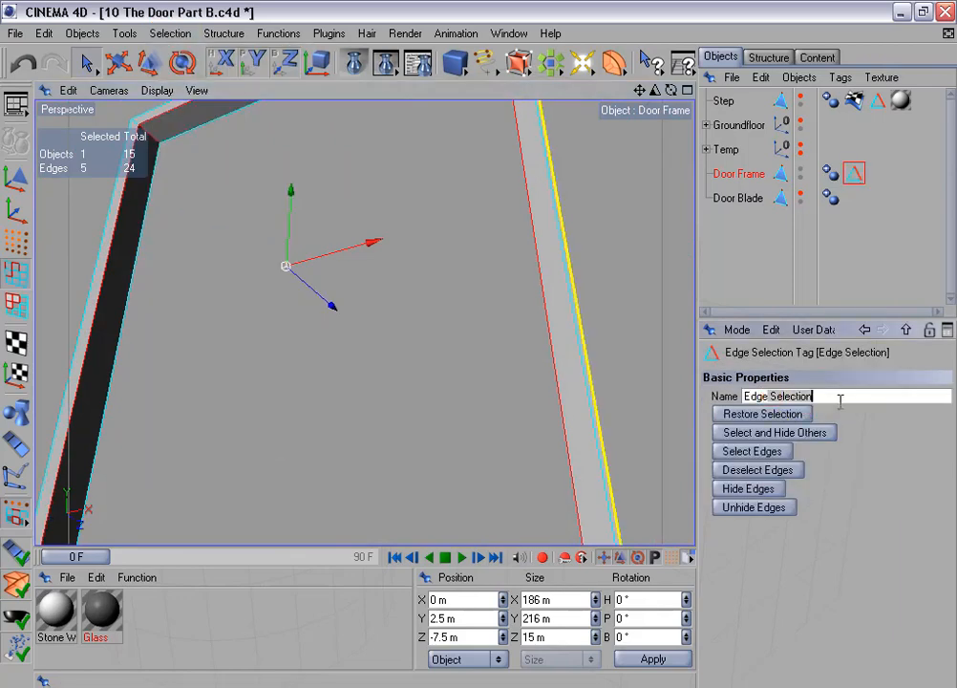
key(BackSpace)
key(BackSpace)
key(BackSpace)
key(BackSpace)
key(BackSpace)
key(BackSpace)
key(BackSpace)
key(BackSpace)
key(BackSpace)
key(BackSpace)
text(s)
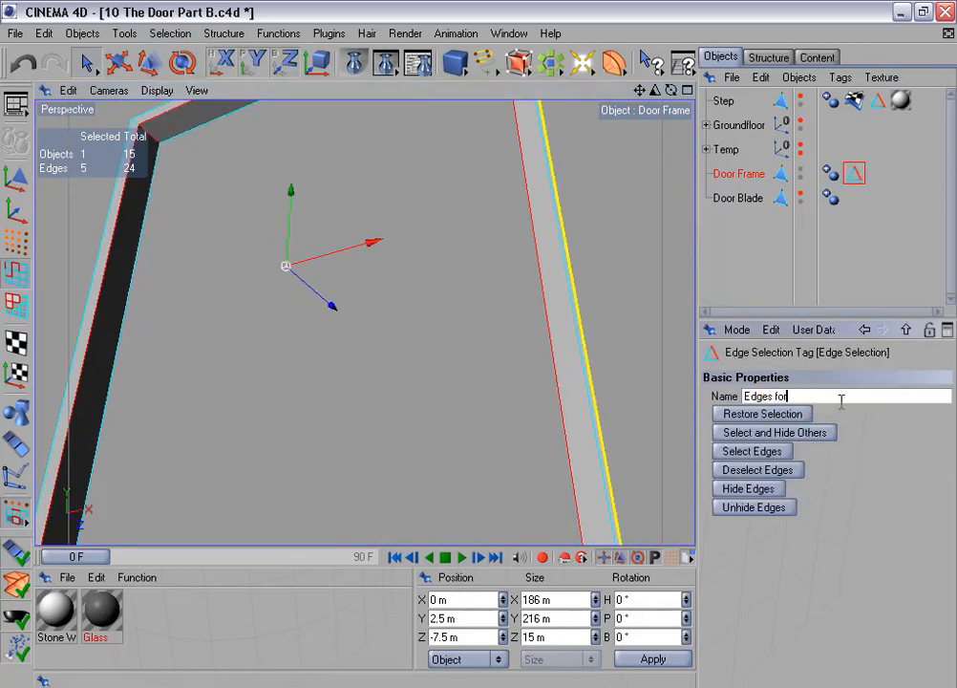
key(Return)
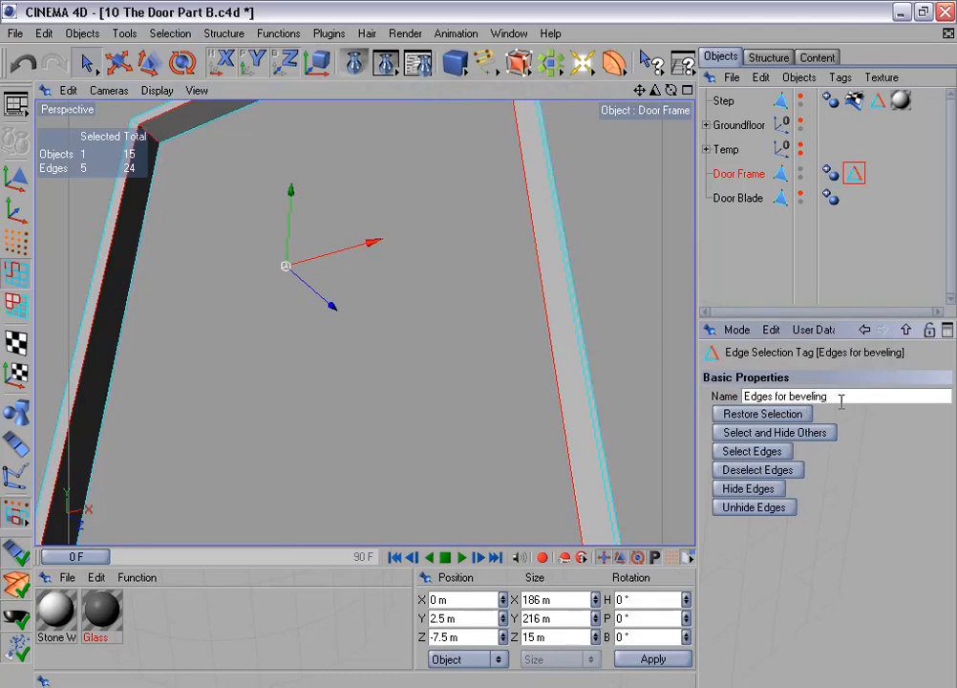
Make the Step and Groundfloor objects visible again
scroll(509, 239, down, 5)
mouse_move(535, 244)
alt+mouse_down()
mouse_move(479, 345)
mouse_move(539, 246)
alt+mouse_up()
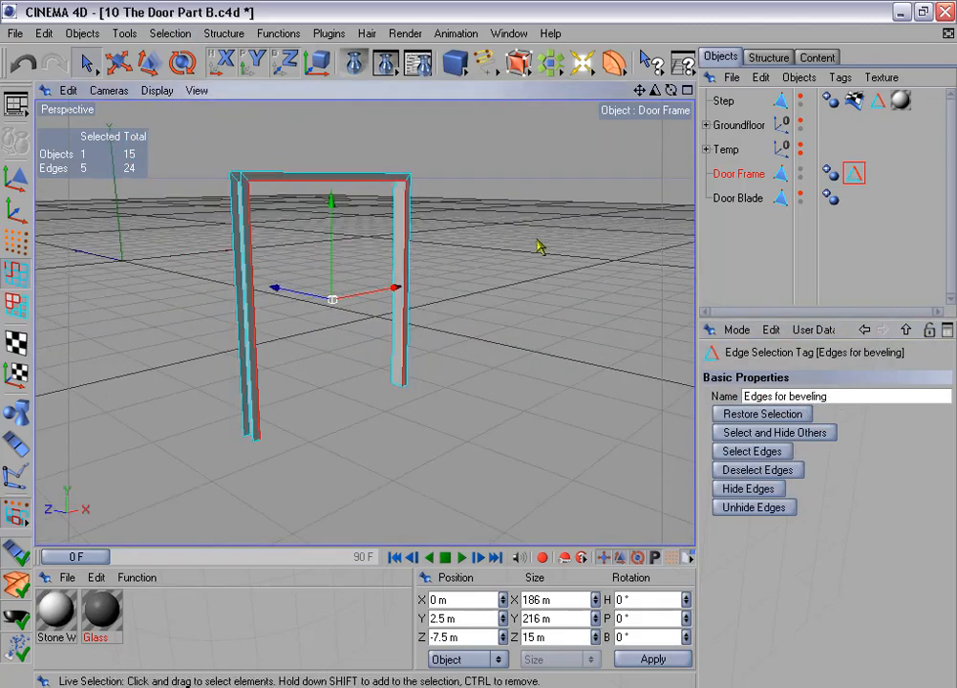
click(801, 96)
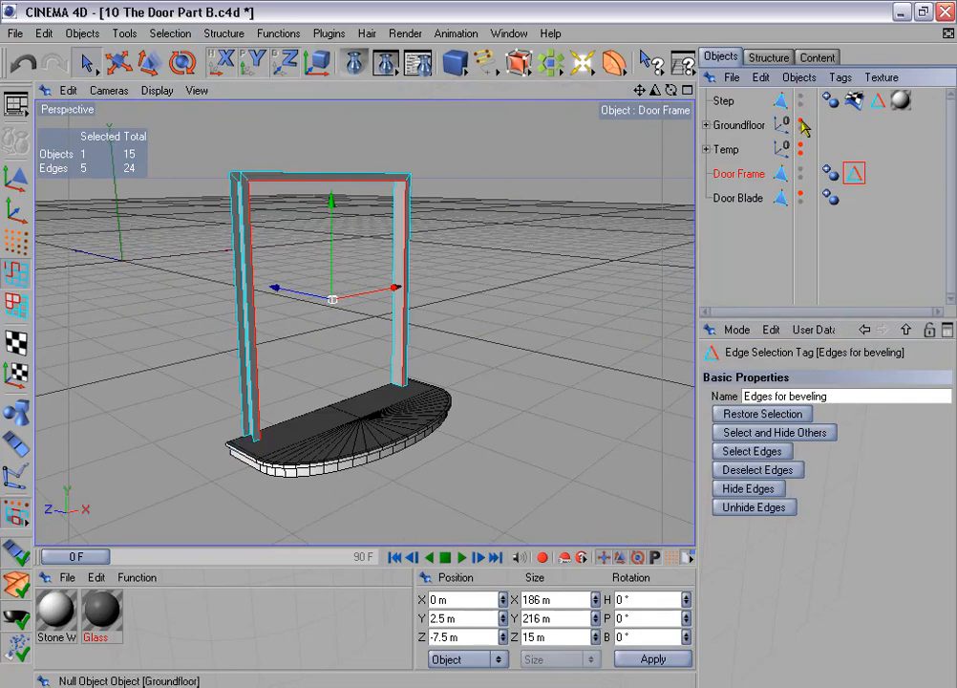
click(801, 125)
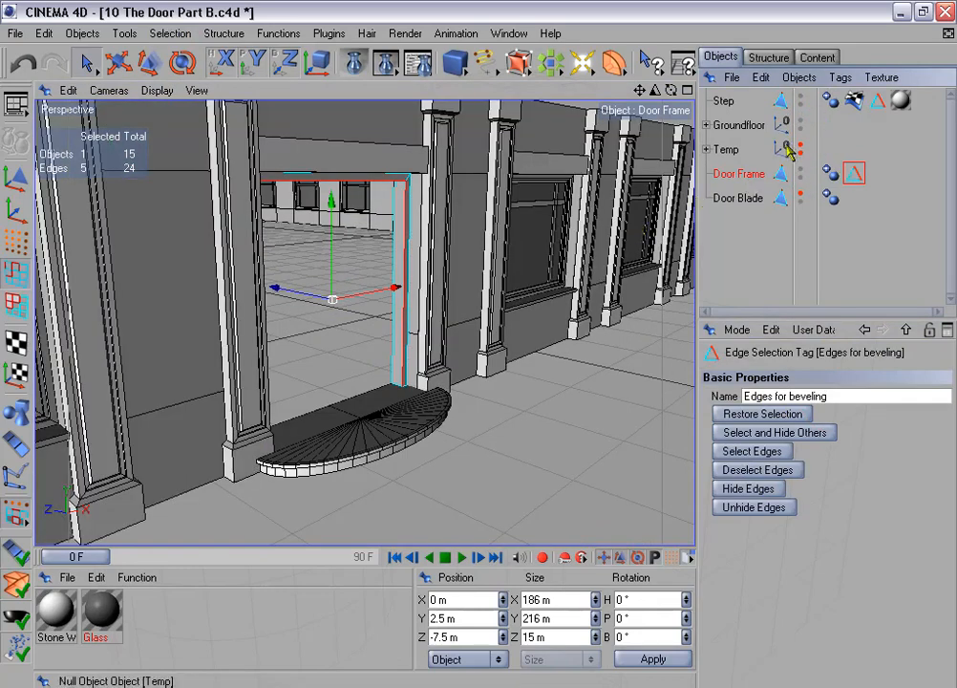
Group the Step and Door Frame objects and name the group "Door"
ctrl+click(724, 101)
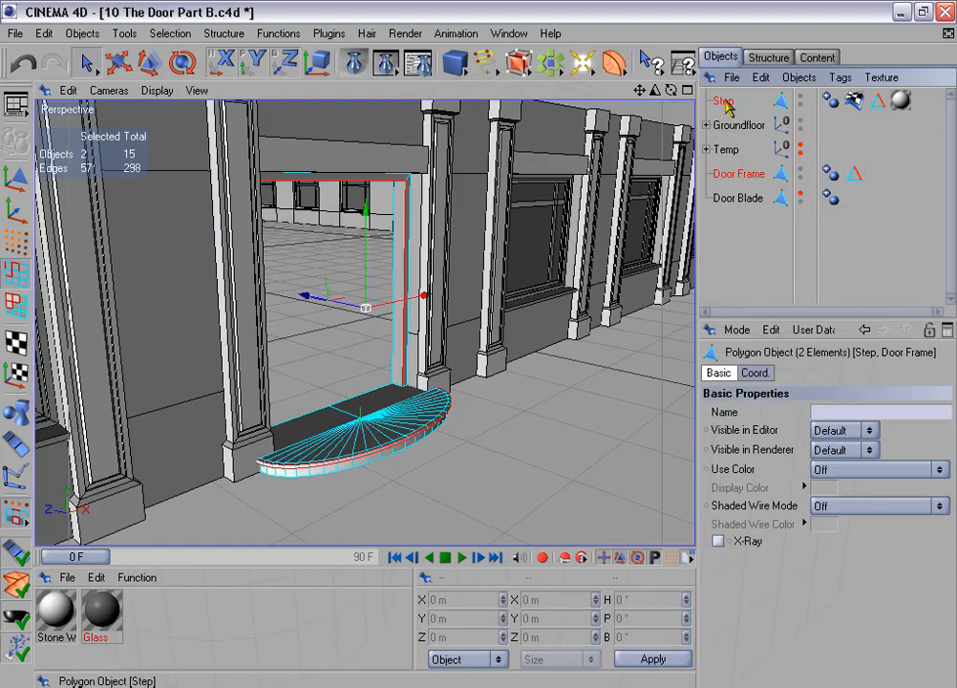
key(alt+g)
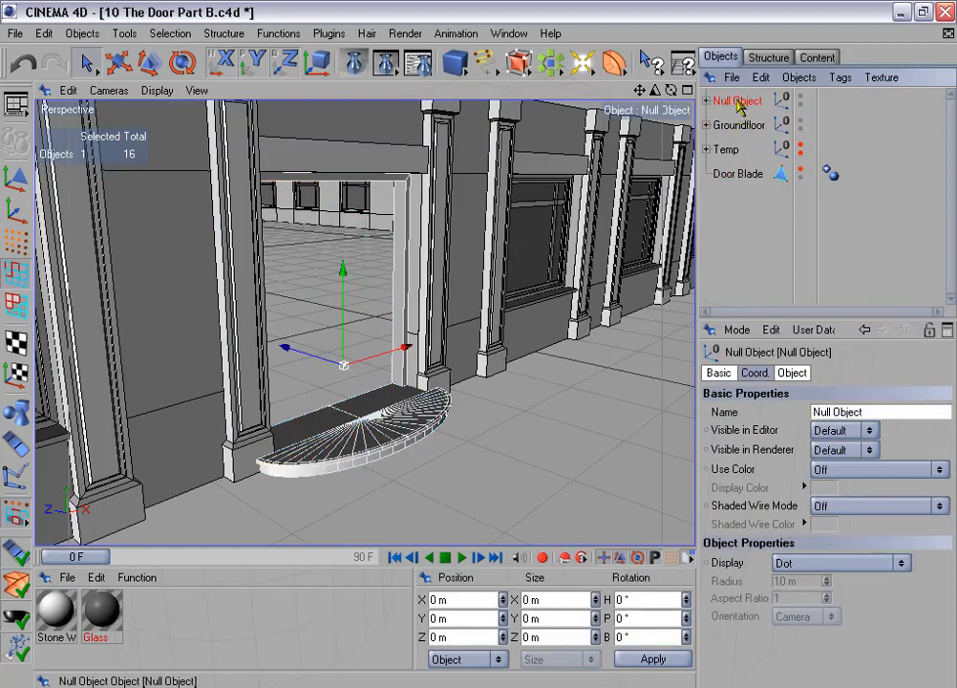
double_click(739, 102)
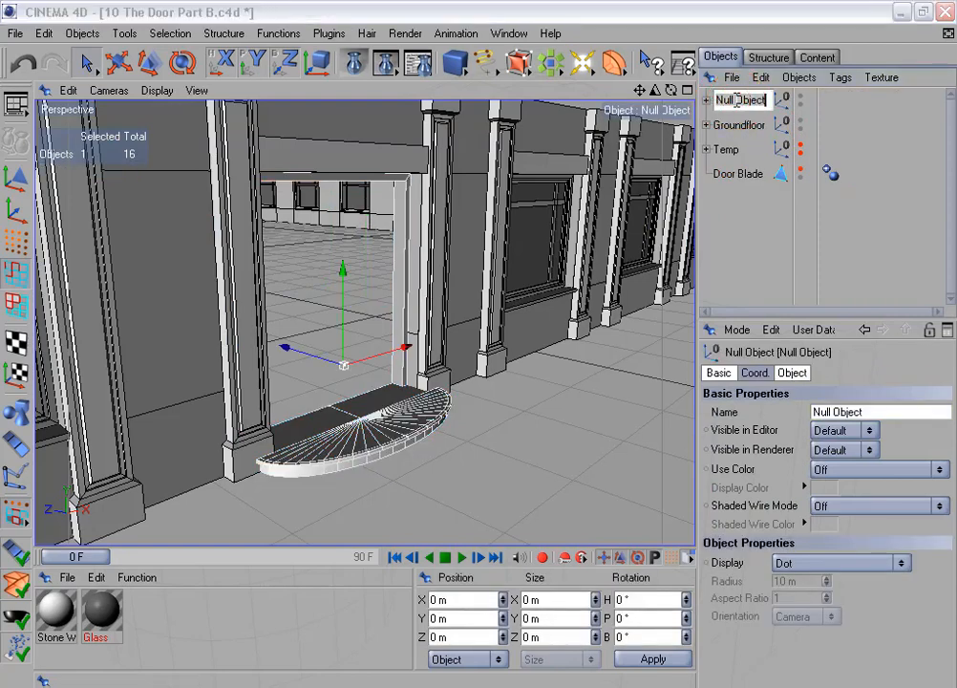
text(Door)
key(Return)
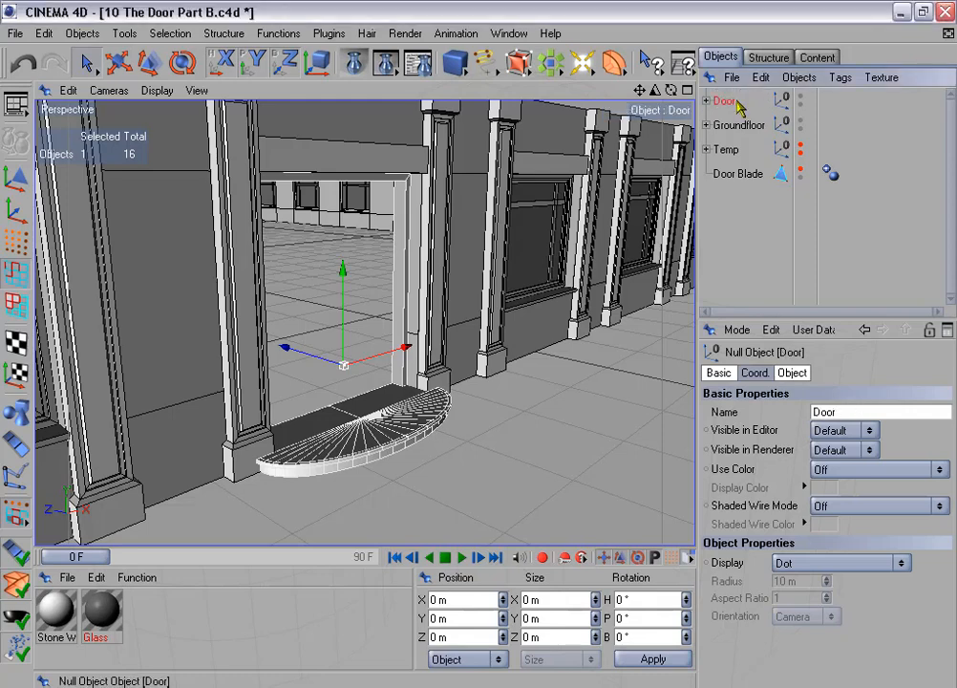
Make the Door Blade object visible again
scroll(360, 306, down, 3)
alt+drag(477, 341, 421, 338)
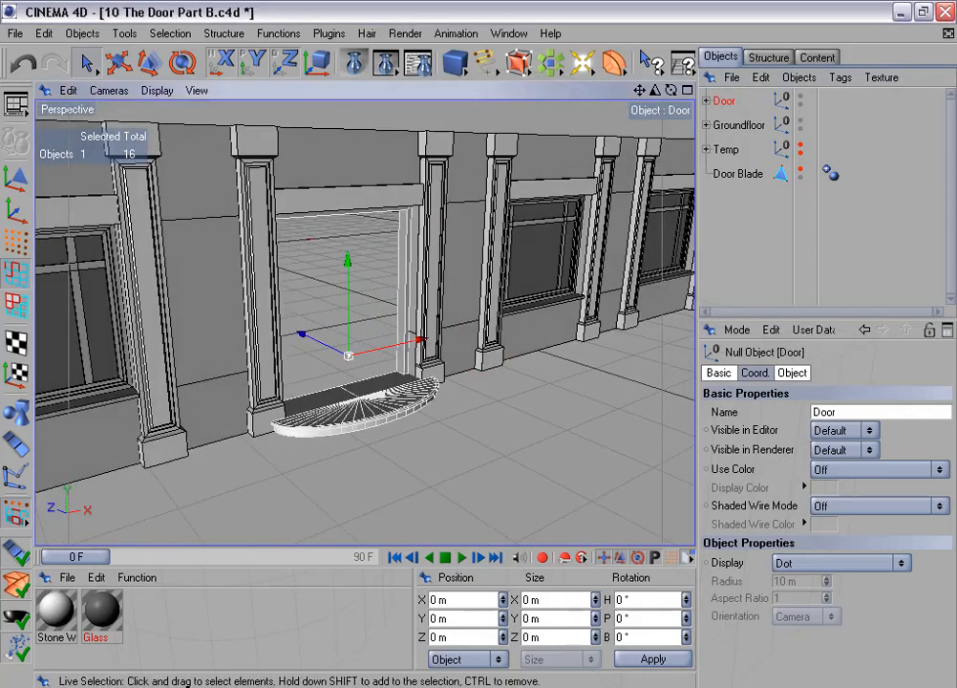
click(801, 170)
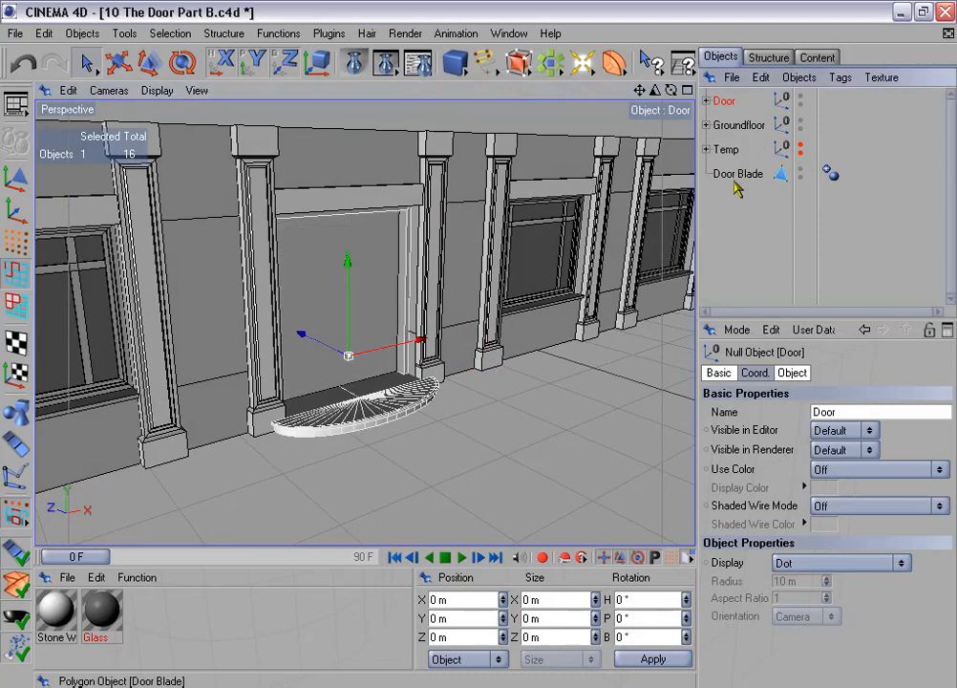
Center the Door Blade's axis on all its points with the Axis Center plugin, keeping X, Y and Z at 0 %
click(739, 174)
alt+drag(559, 256, 473, 239)
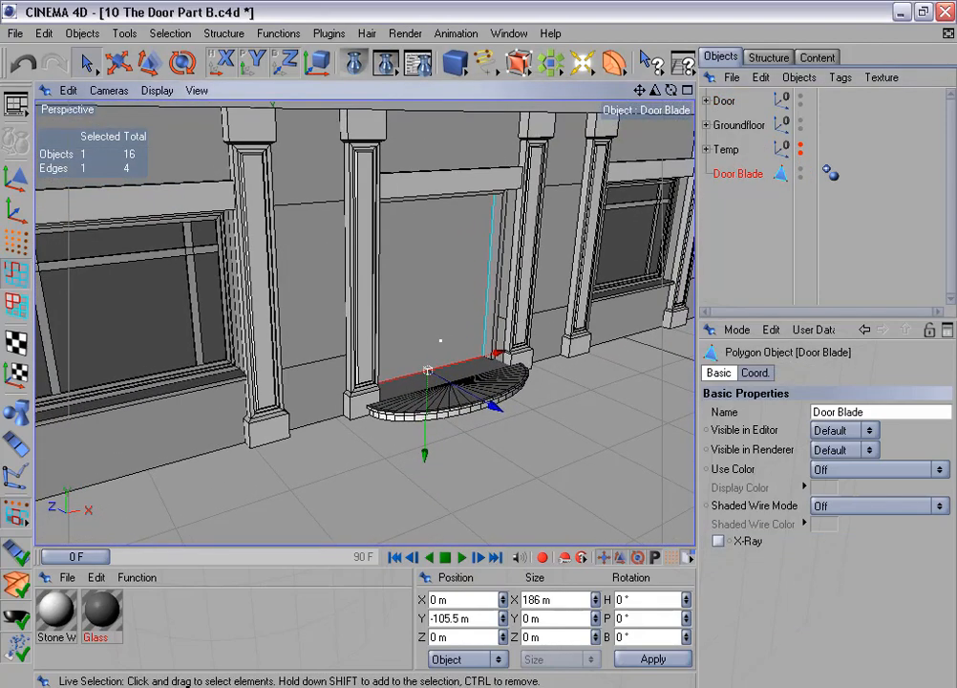
click(15, 141)
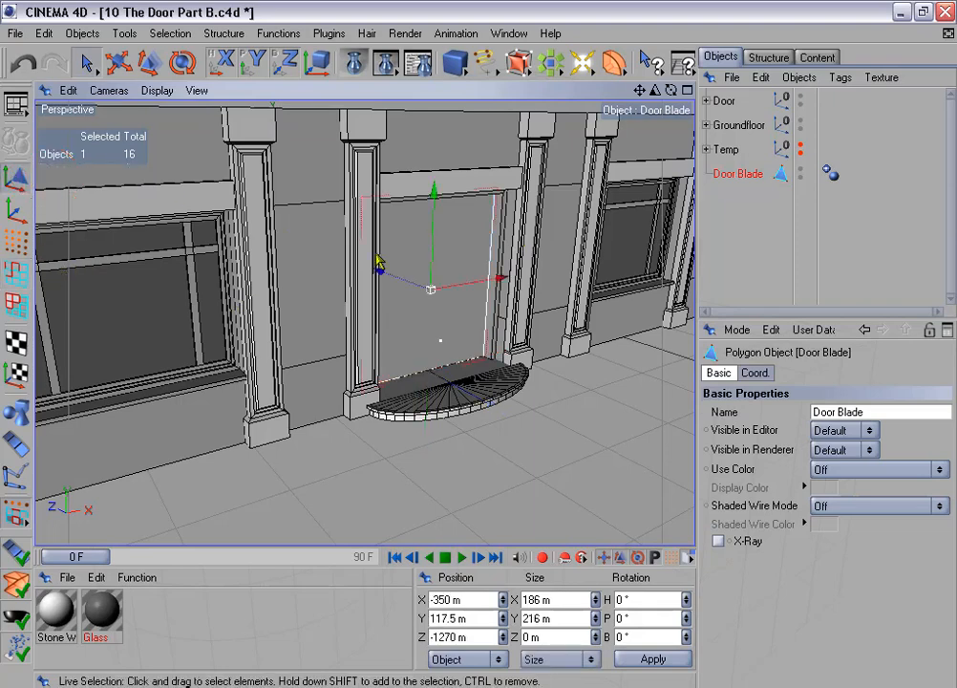
click(329, 33)
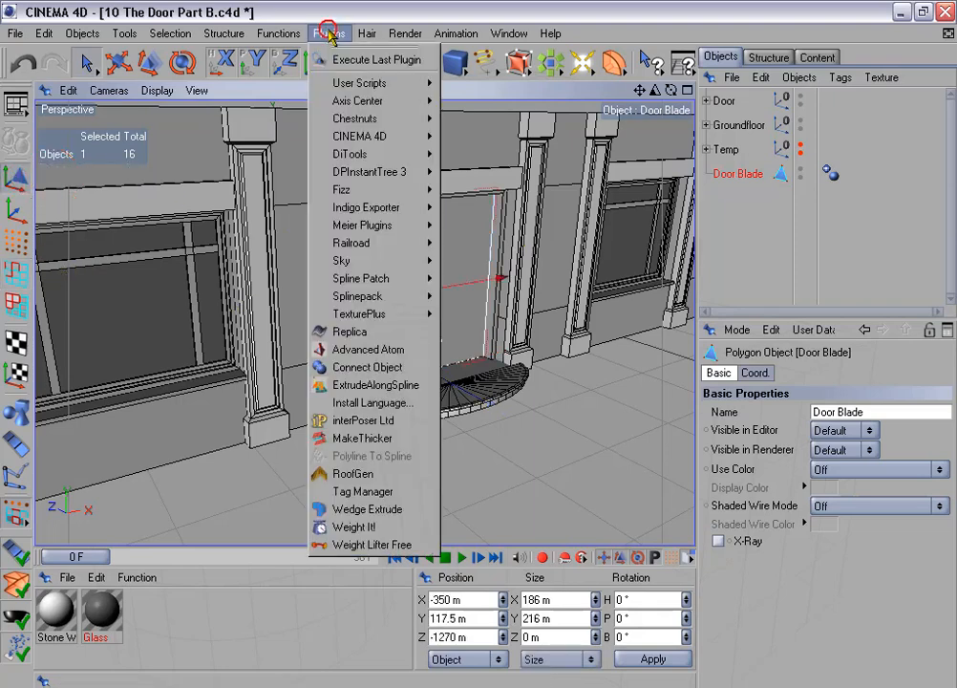
mouse_move(325, 100)
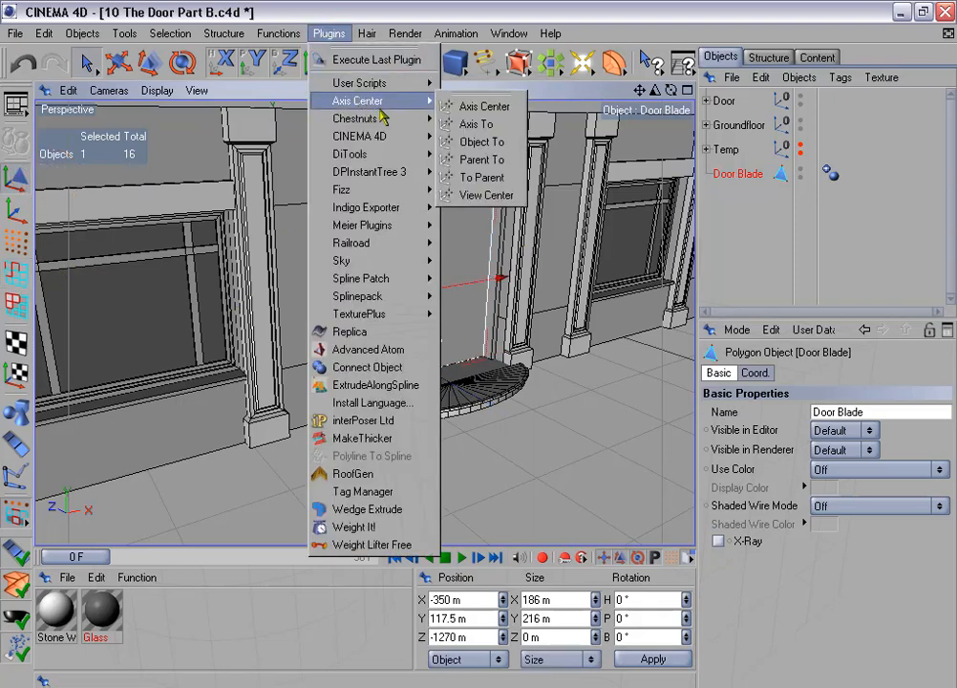
click(510, 107)
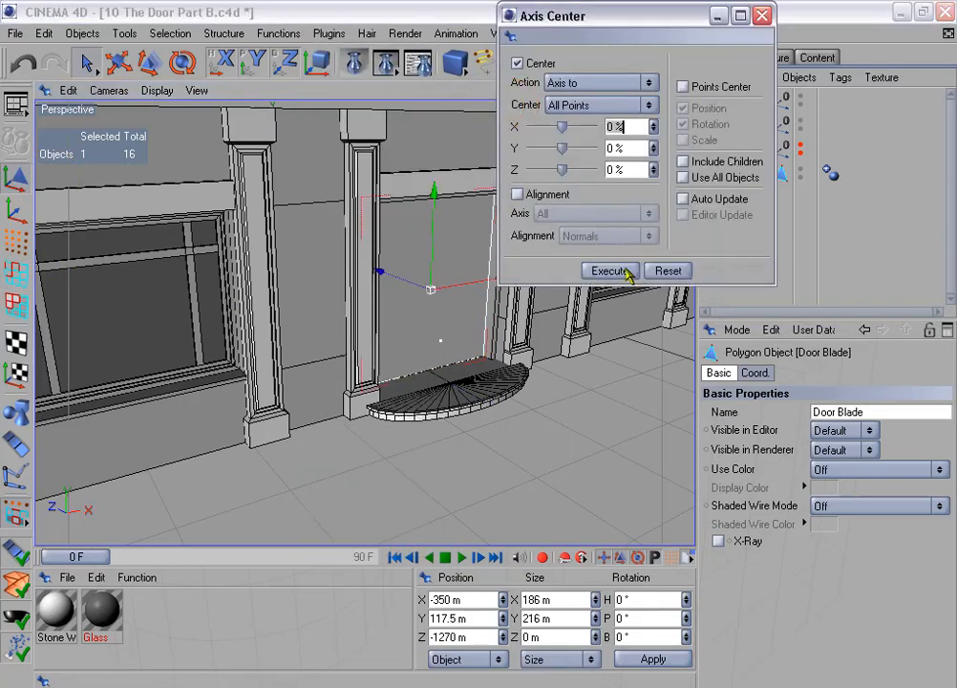
click(612, 271)
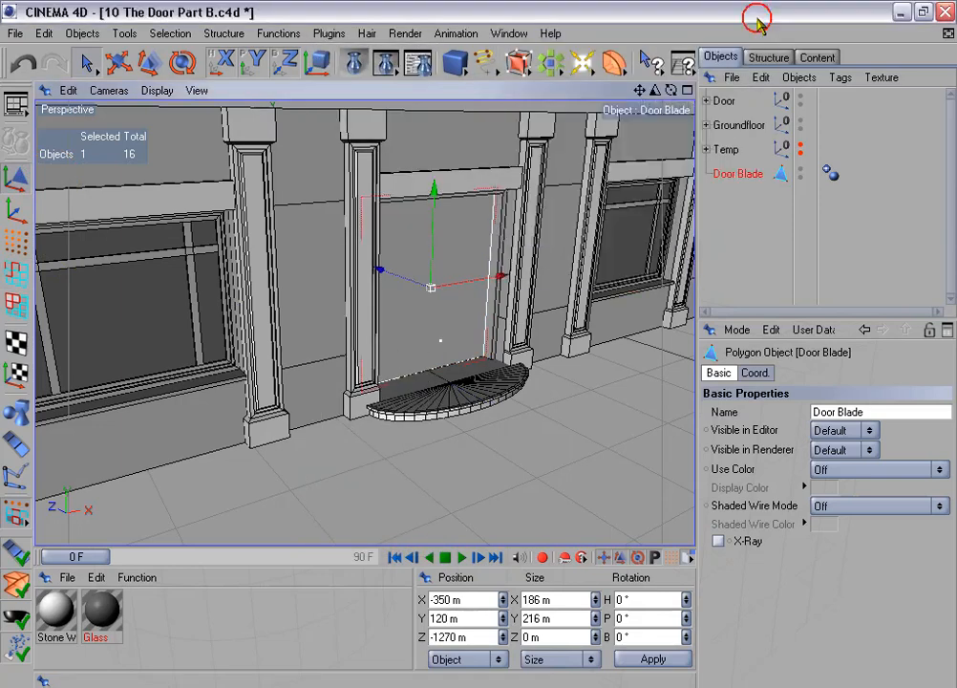
click(761, 15)
Offset the Door Blade by -7.5 m along Z, to a Z position of -1277.5 m
alt+drag(479, 345, 470, 355)
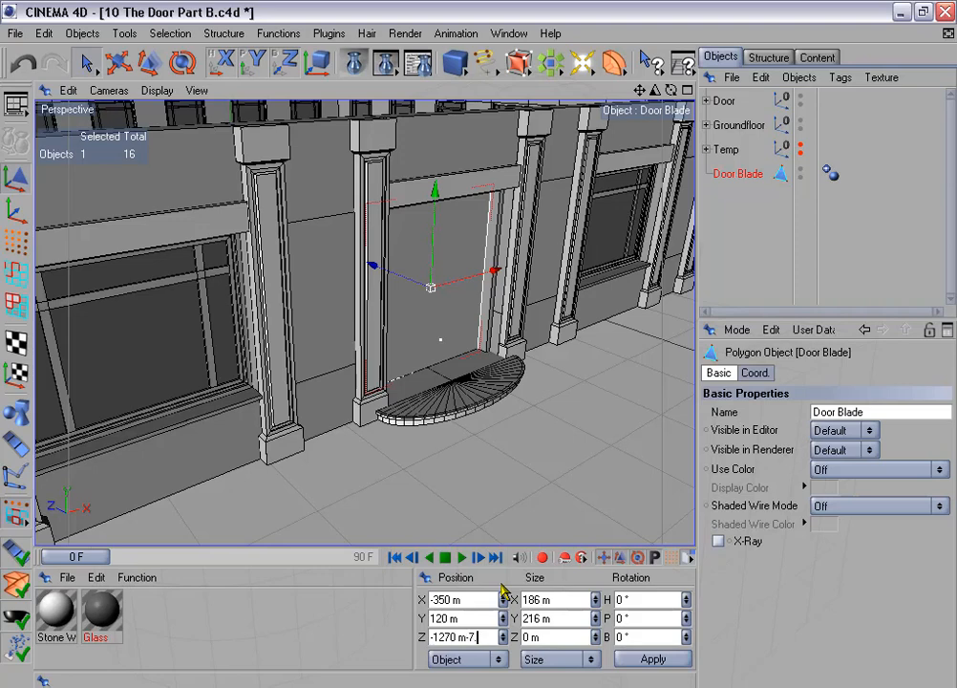
text(5)
key(Return)
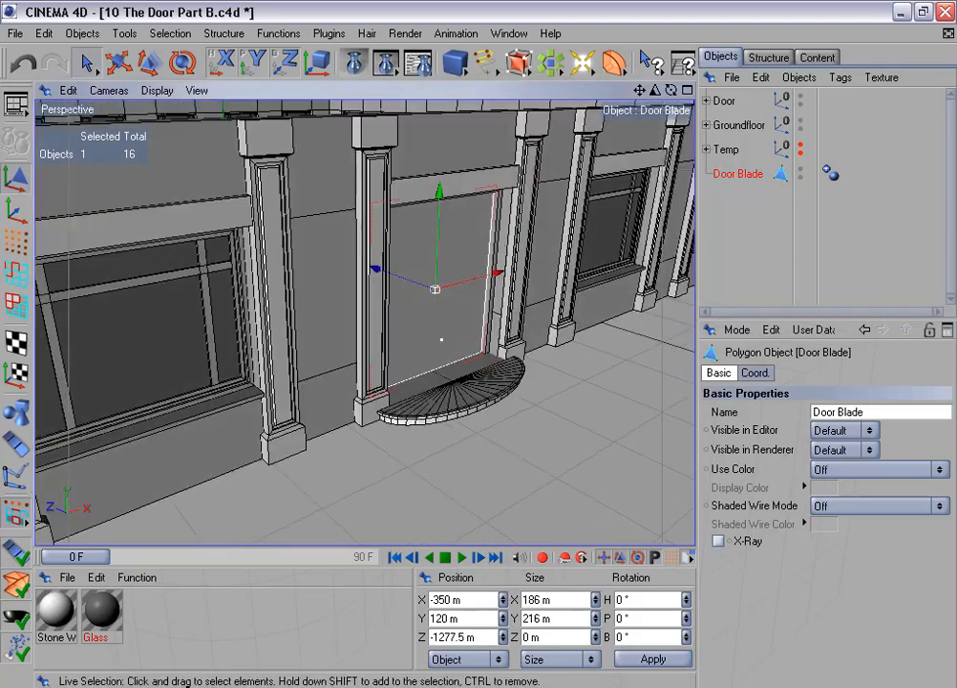
Hide the Door and Groundfloor groups so that only the Door Blade is shown
scroll(509, 283, down, 3)
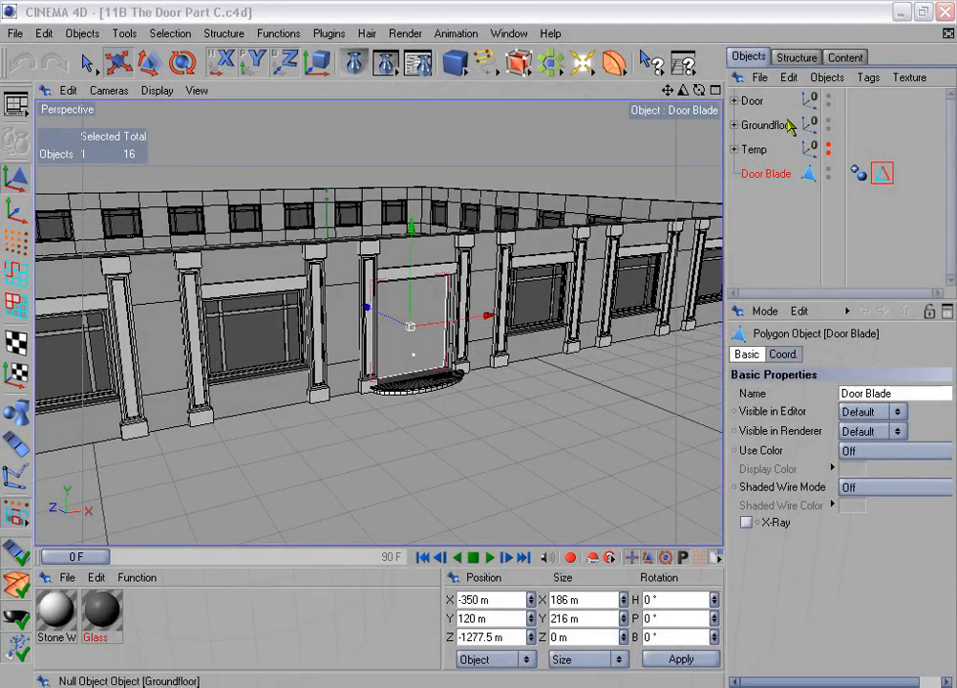
click(828, 97)
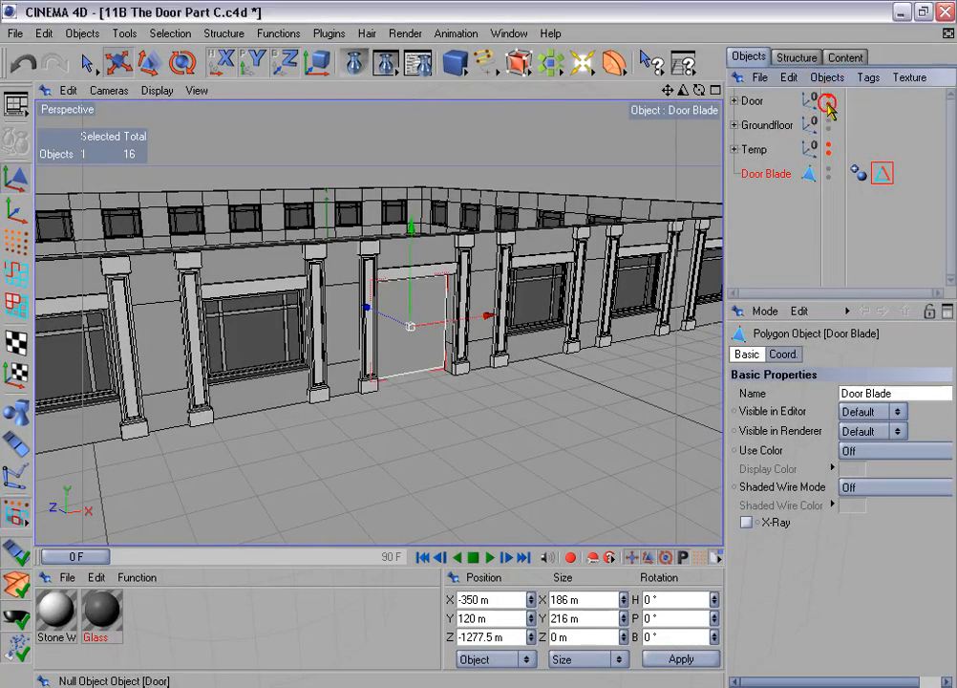
click(828, 124)
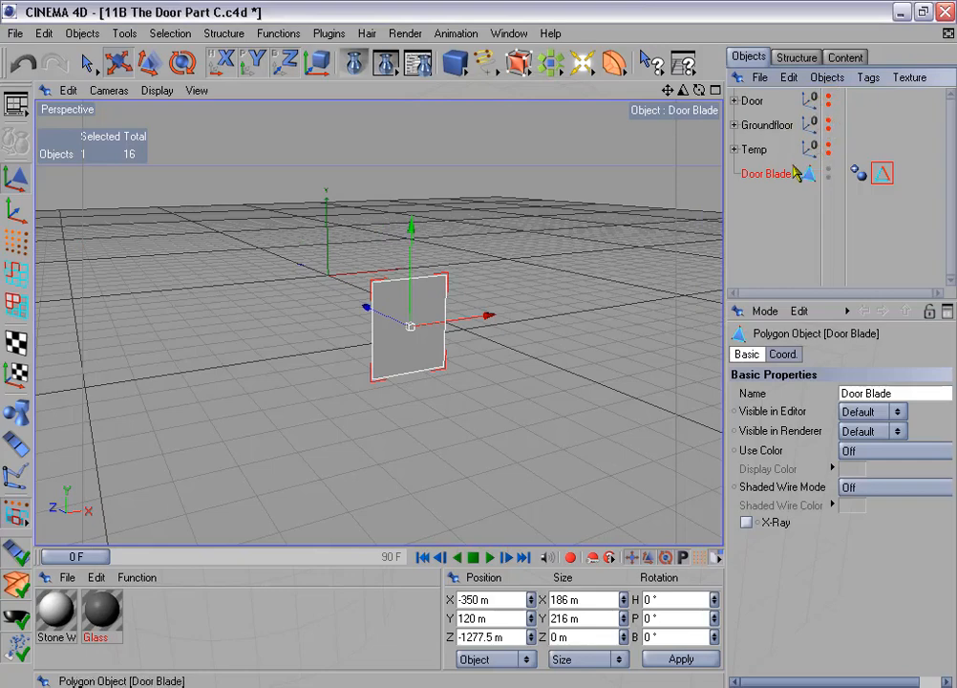
Select all edges of the Door Blade polygon and convert them into a spline with Edge to Spline
scroll(517, 276, up, 5)
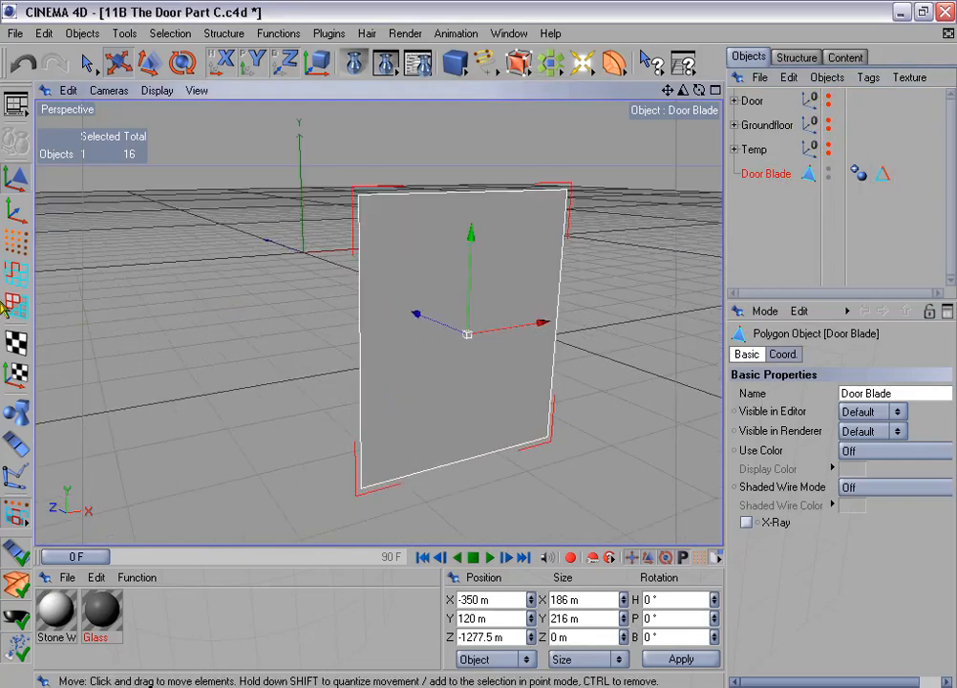
click(15, 273)
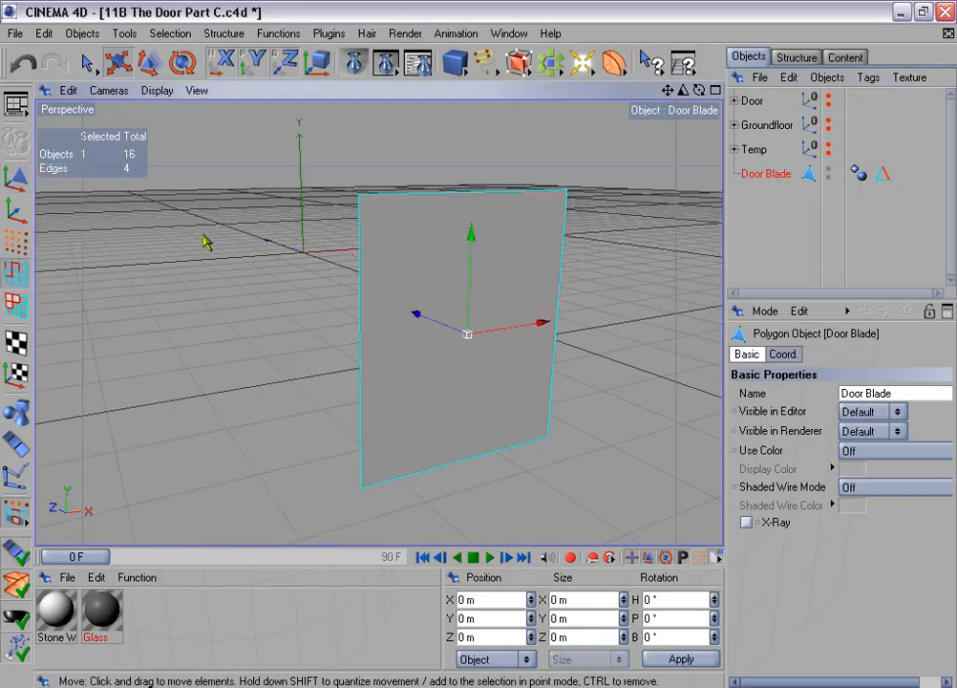
key(ctrl+a)
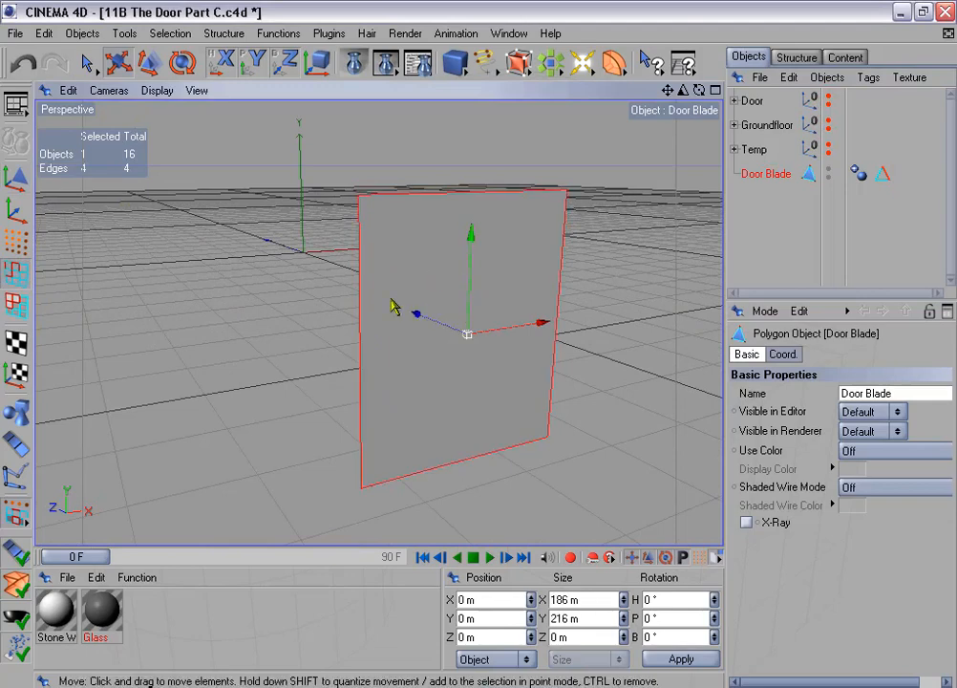
click(227, 34)
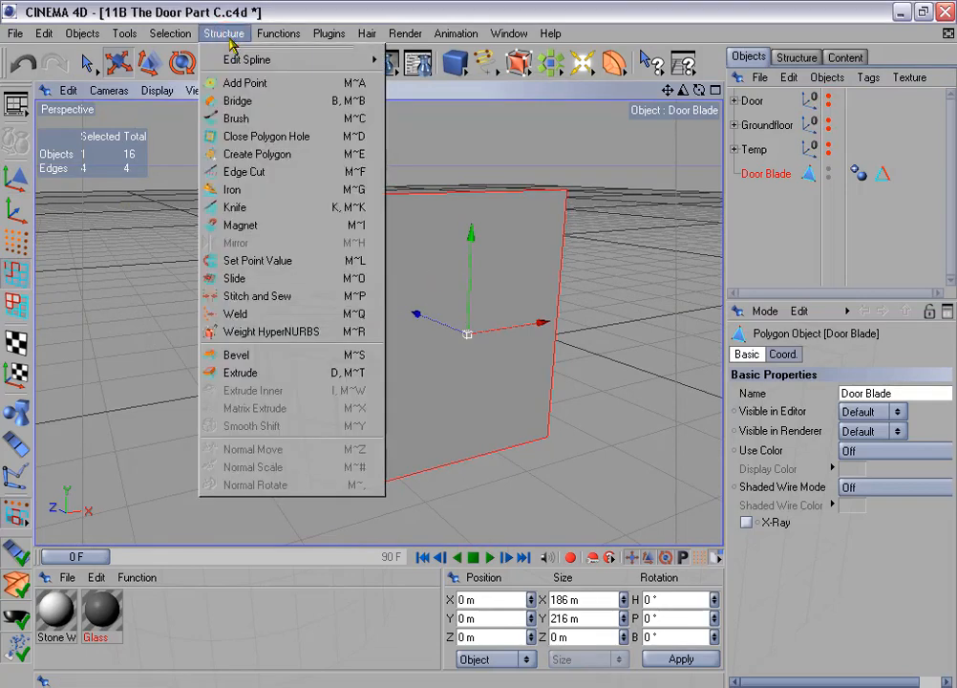
mouse_move(234, 60)
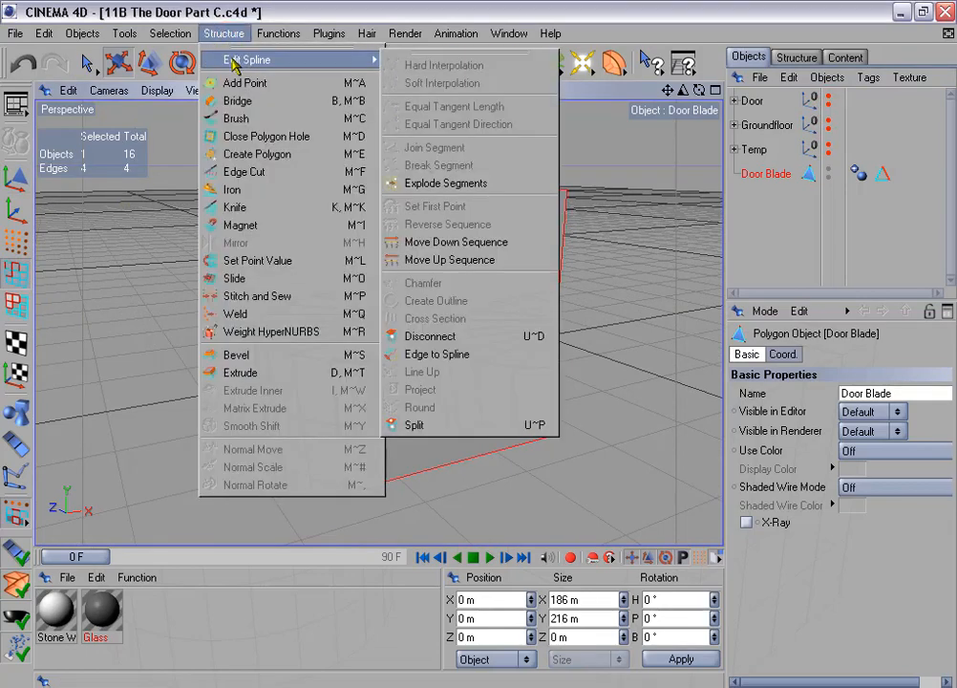
click(521, 364)
Take the Door Blade.Spline out of the Door Blade hierarchy and delete the original Door Blade polygon object
click(735, 174)
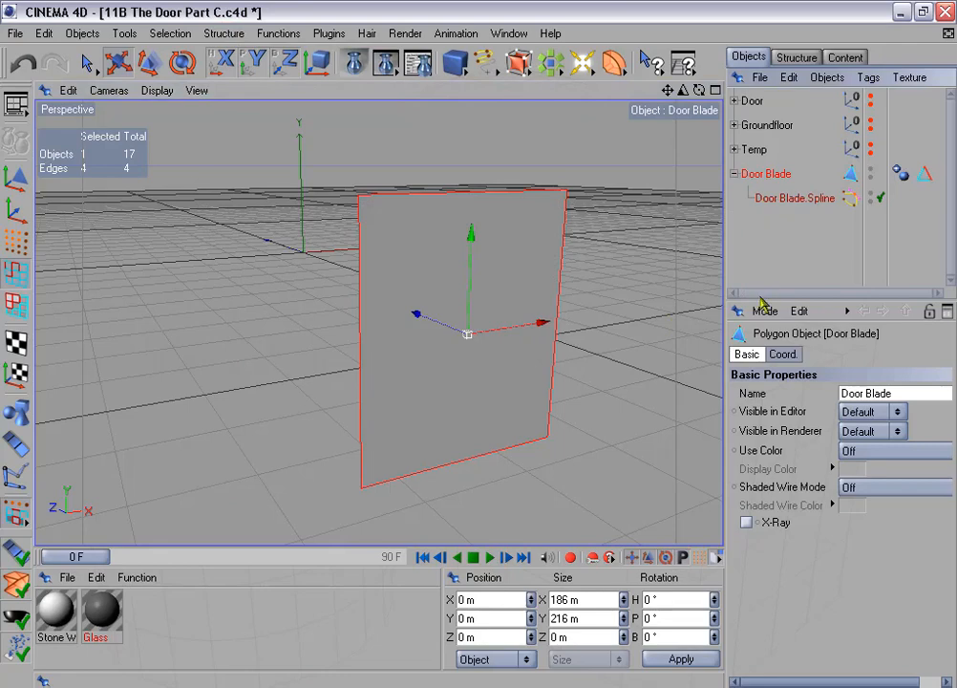
drag(763, 308, 768, 349)
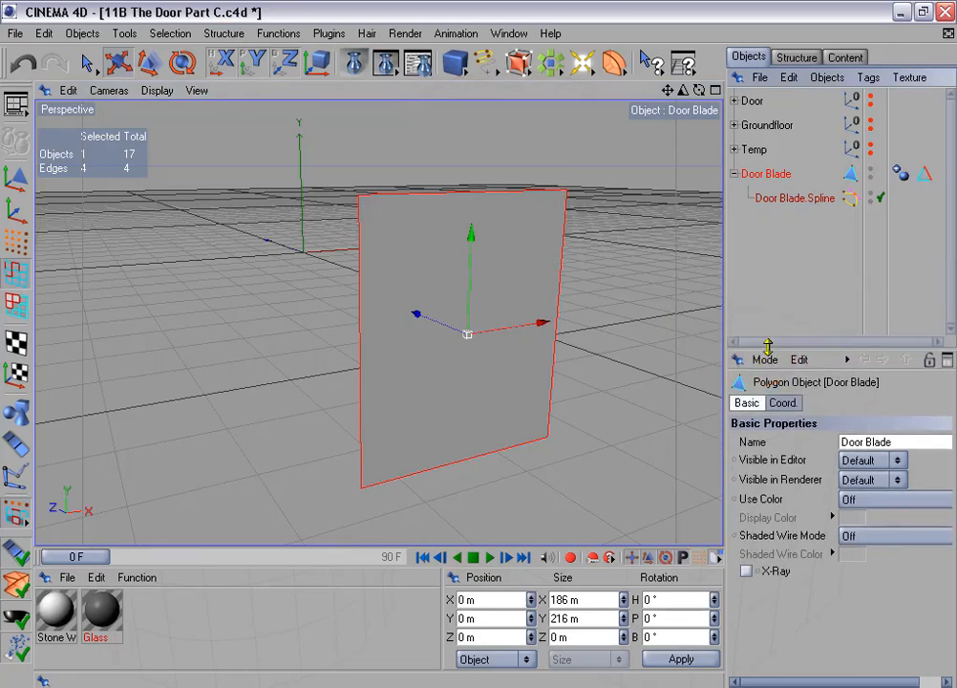
click(768, 215)
click(763, 175)
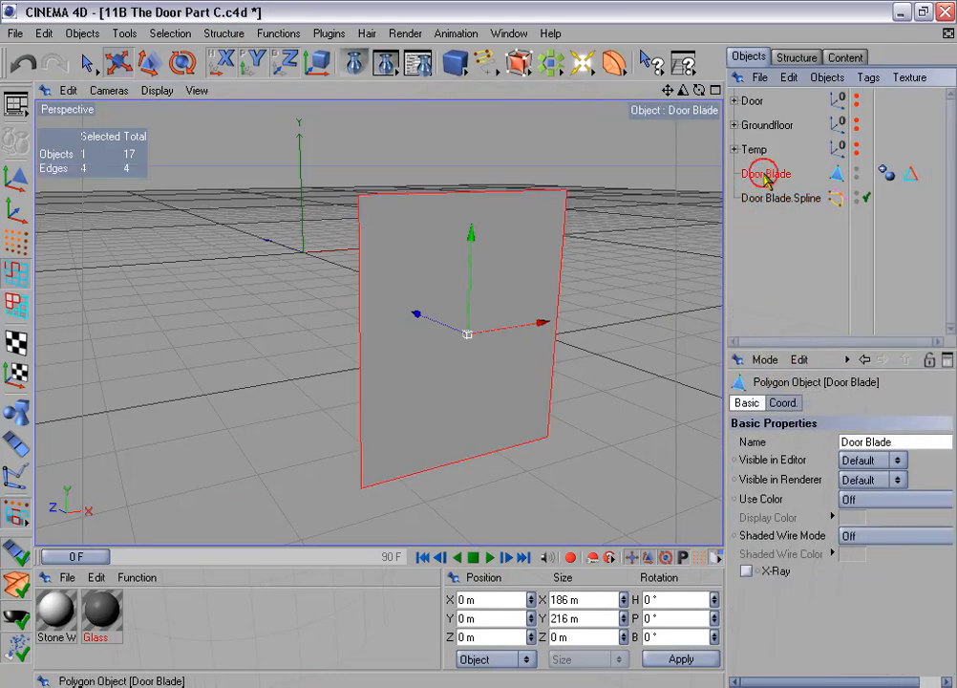
key(Delete)
Duplicate the Door Blade.Spline and rename the copy as Door Window Spline
click(772, 178)
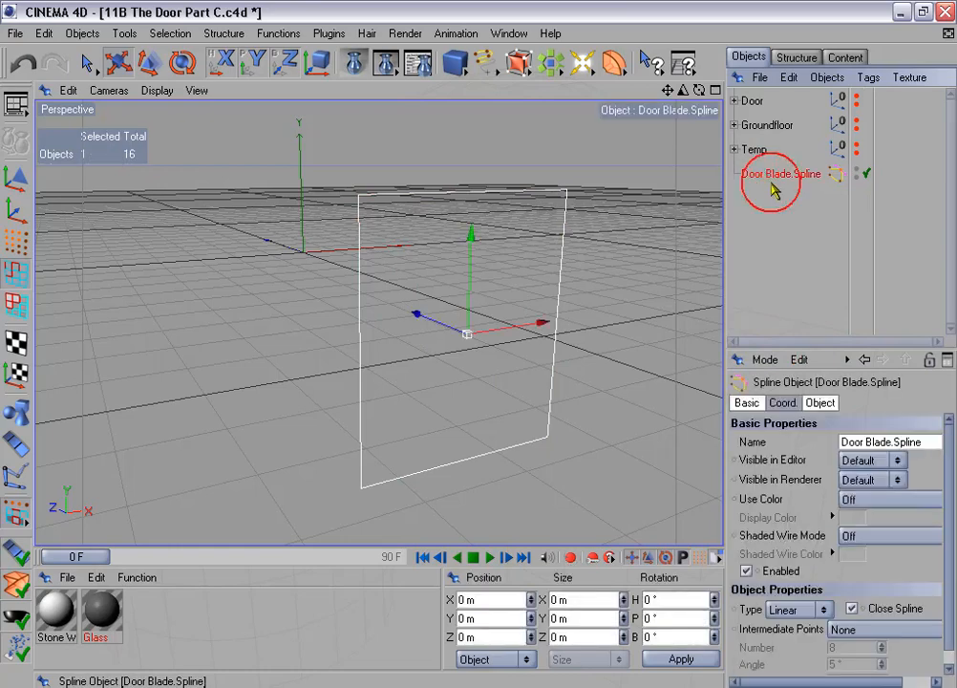
ctrl+drag(776, 188, 796, 197)
double_click(776, 199)
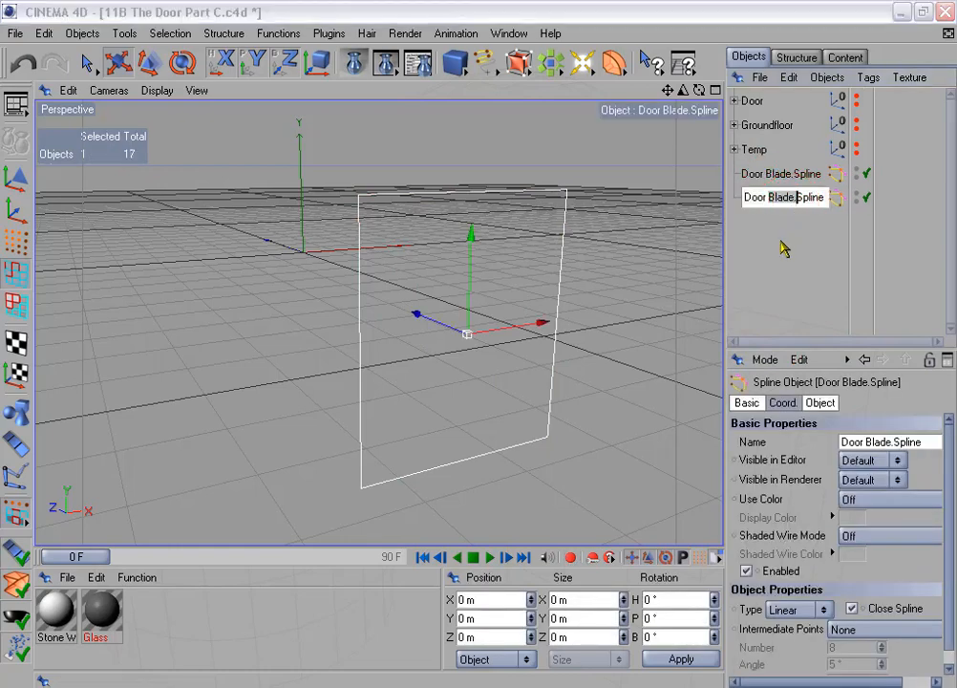
text(Window)
key(Return)
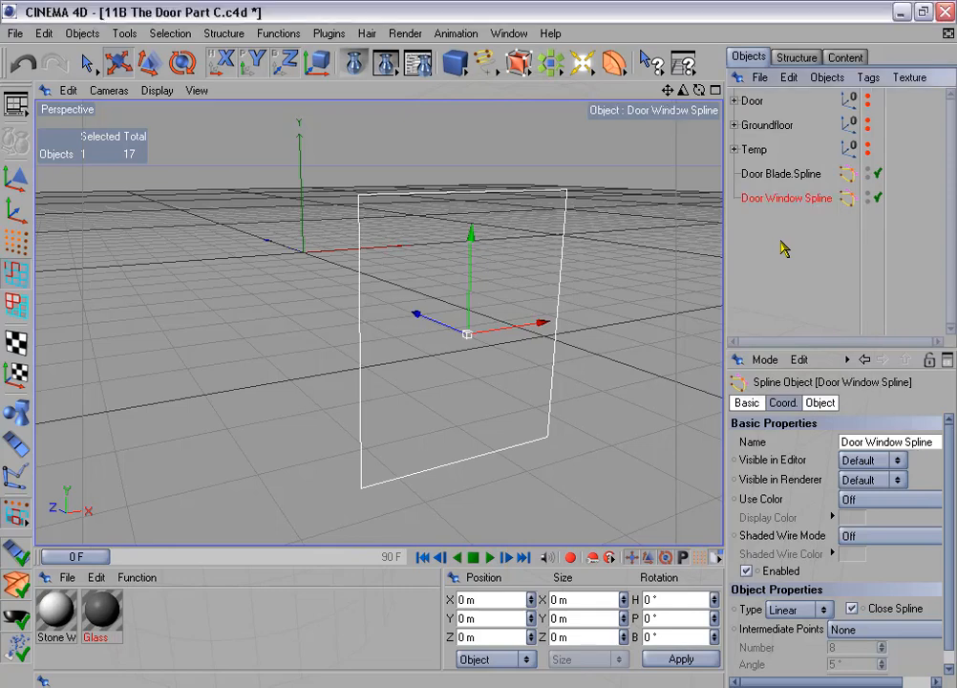
Scale the Door Window Spline down as a whole object to a size of 60 m in X and 180 m in Y
mouse_move(511, 202)
alt+mouse_down()
mouse_move(492, 197)
mouse_move(500, 199)
alt+mouse_up()
alt+middle_drag(518, 206, 493, 204)
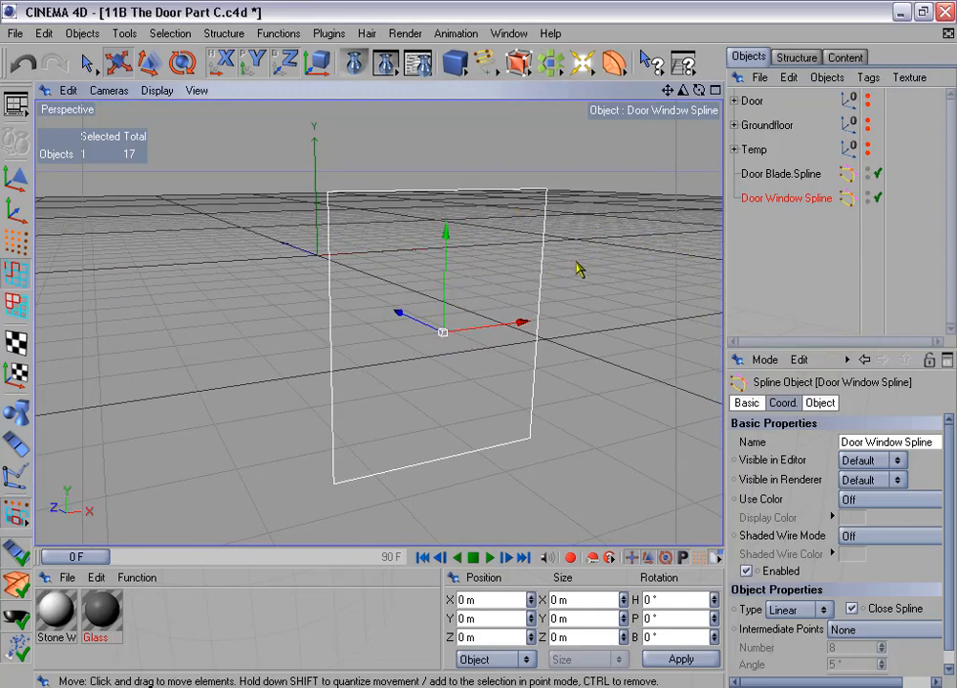
click(15, 178)
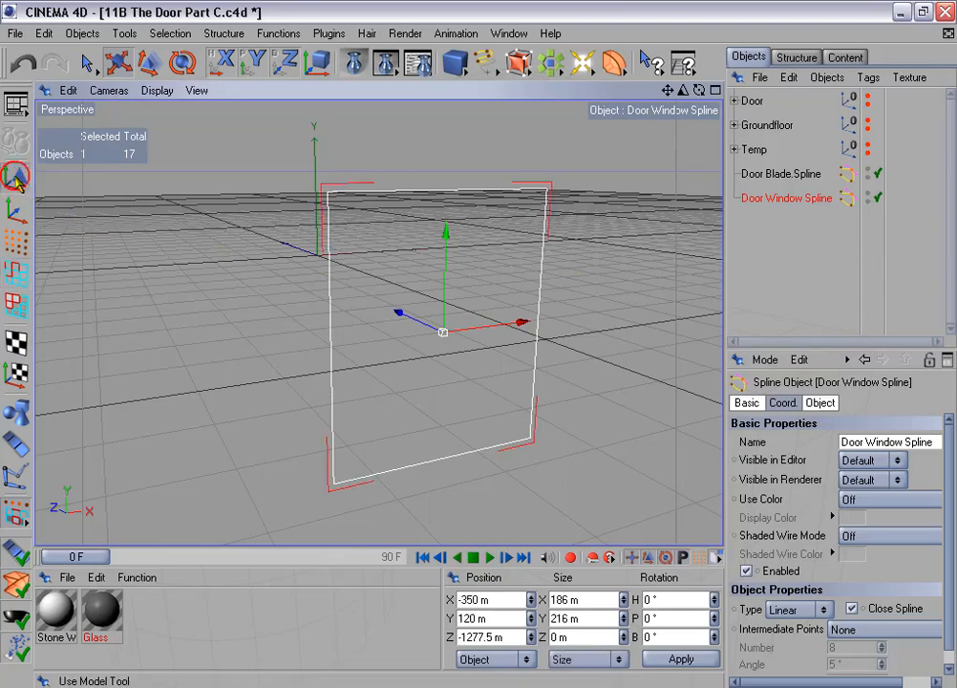
click(148, 62)
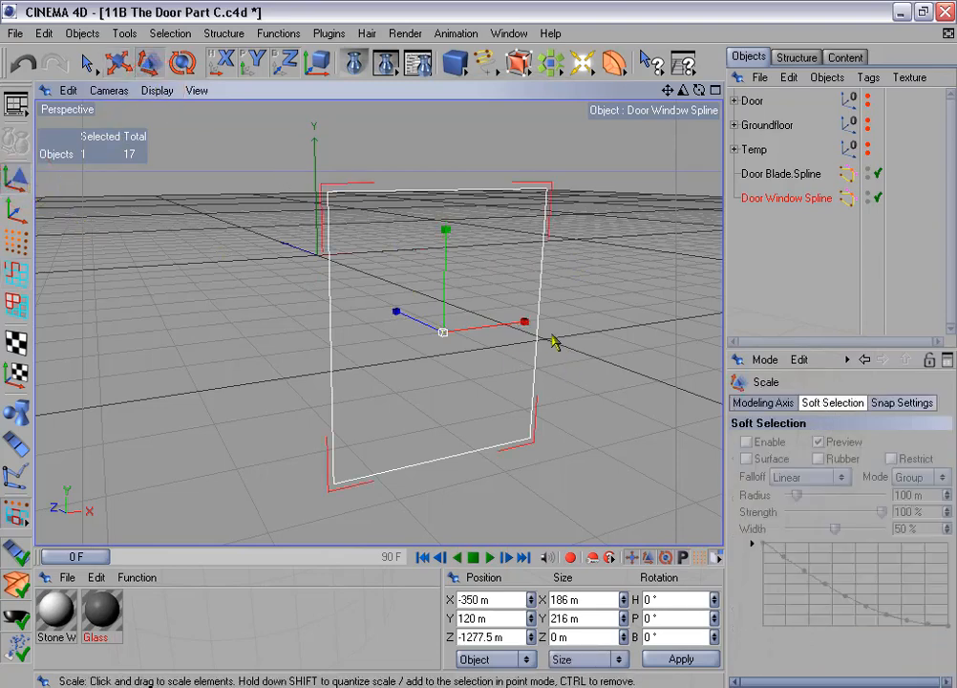
drag(526, 327, 475, 327)
drag(444, 233, 445, 246)
drag(602, 600, 514, 607)
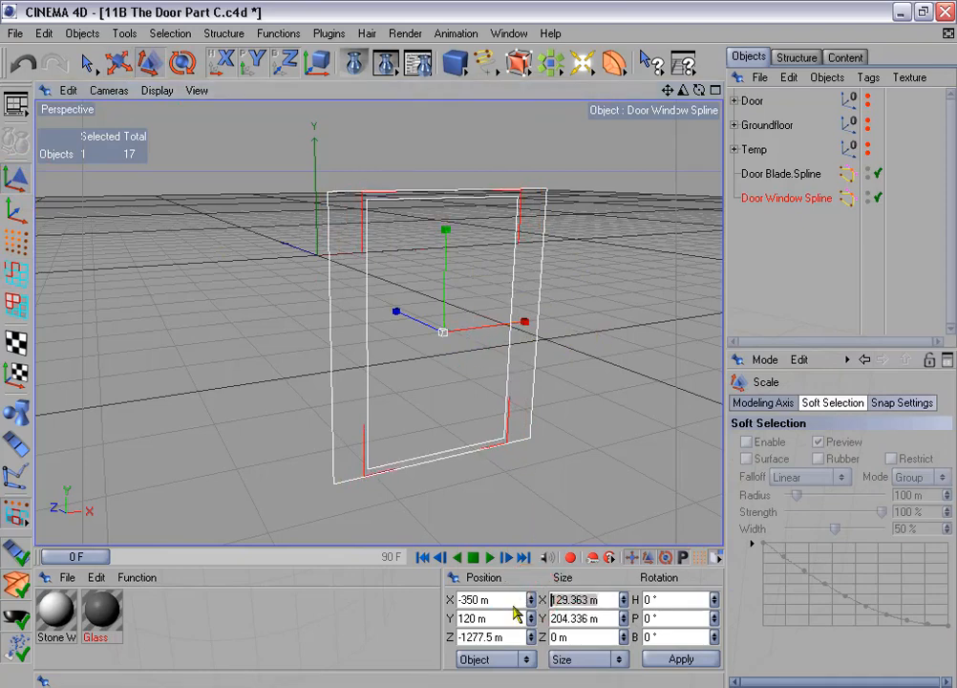
text(60)
key(Tab)
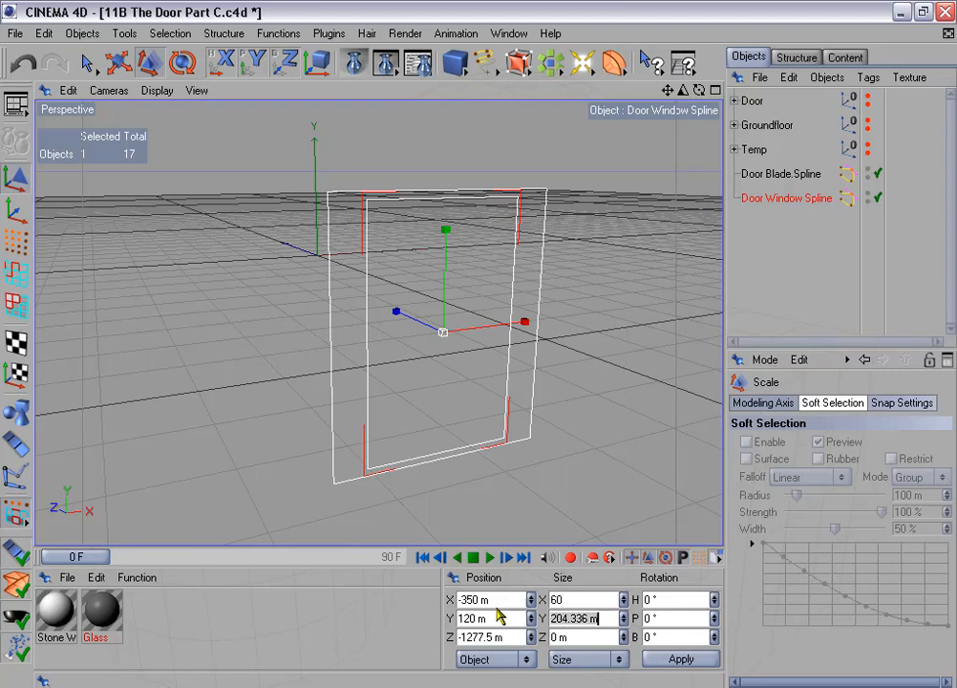
text(180)
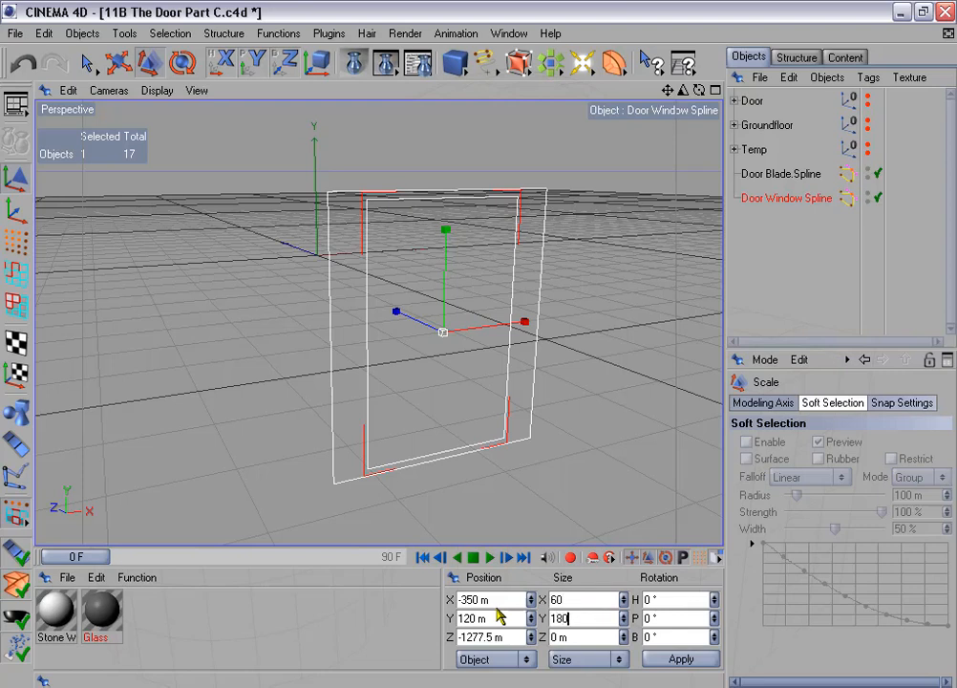
key(Return)
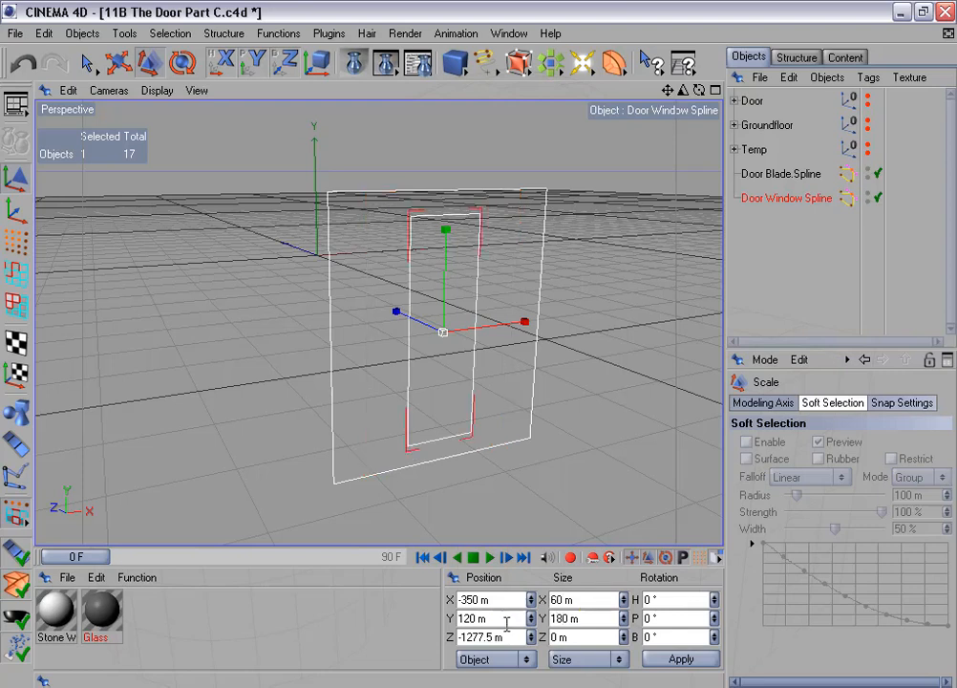
Lower the Door Window Spline by 5 m to a Y position of 115 m
click(497, 618)
text(-5)
click(700, 664)
alt+drag(455, 294, 577, 379)
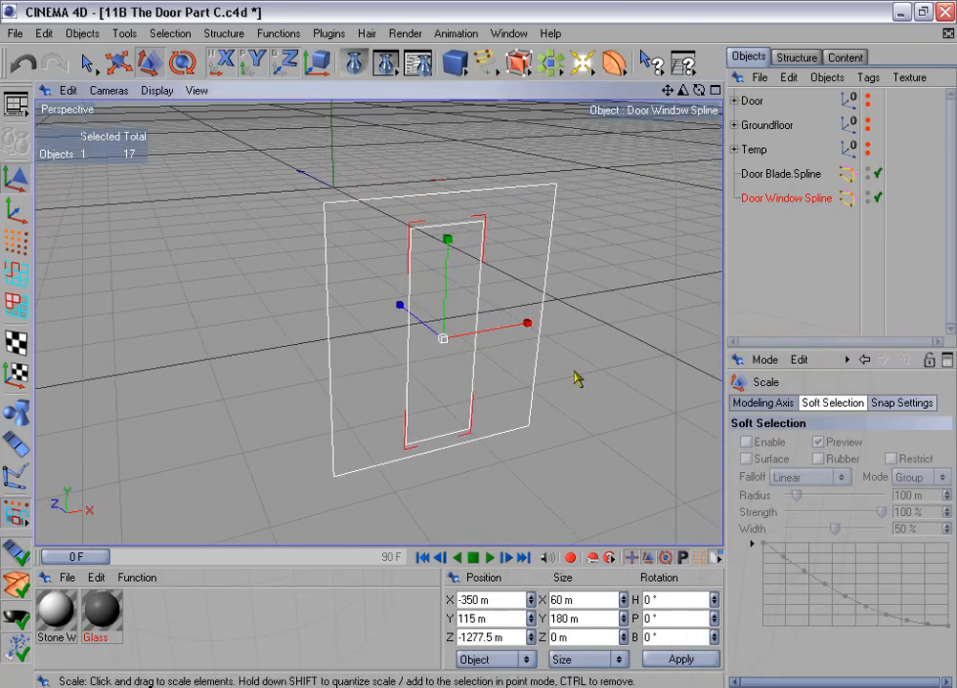
alt+middle_drag(575, 373, 579, 394)
scroll(575, 372, down, 2)
scroll(578, 373, up, 1)
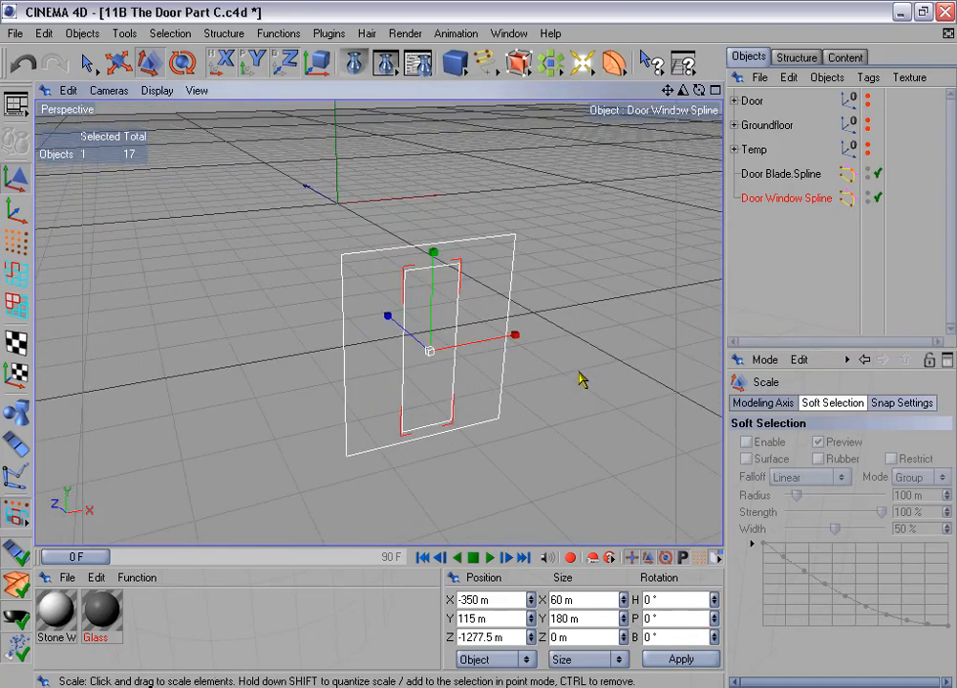
alt+drag(579, 372, 575, 368)
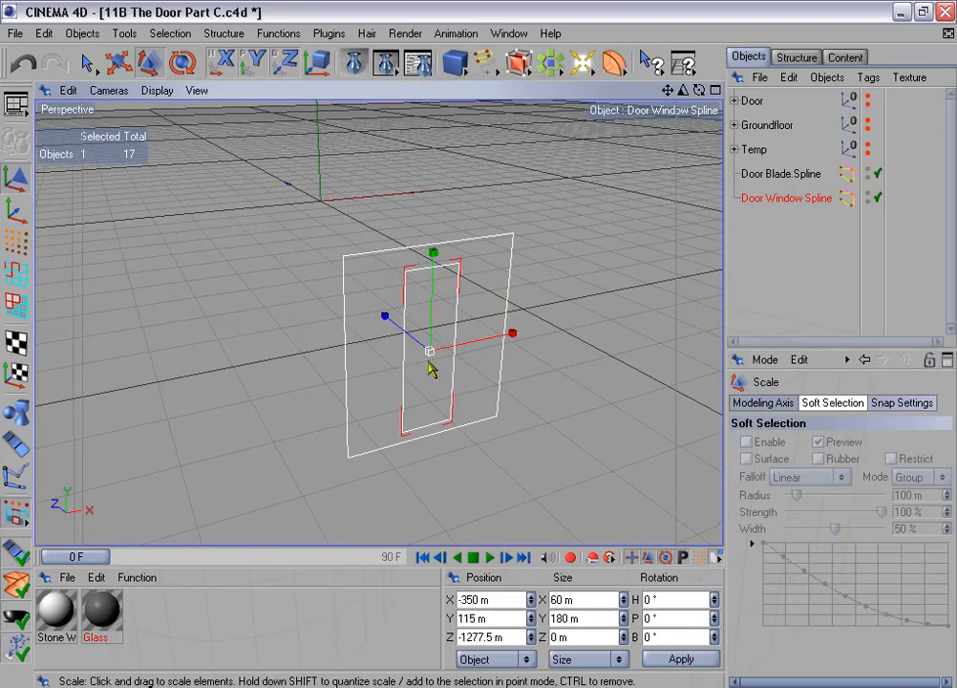
alt+middle_drag(541, 385, 548, 396)
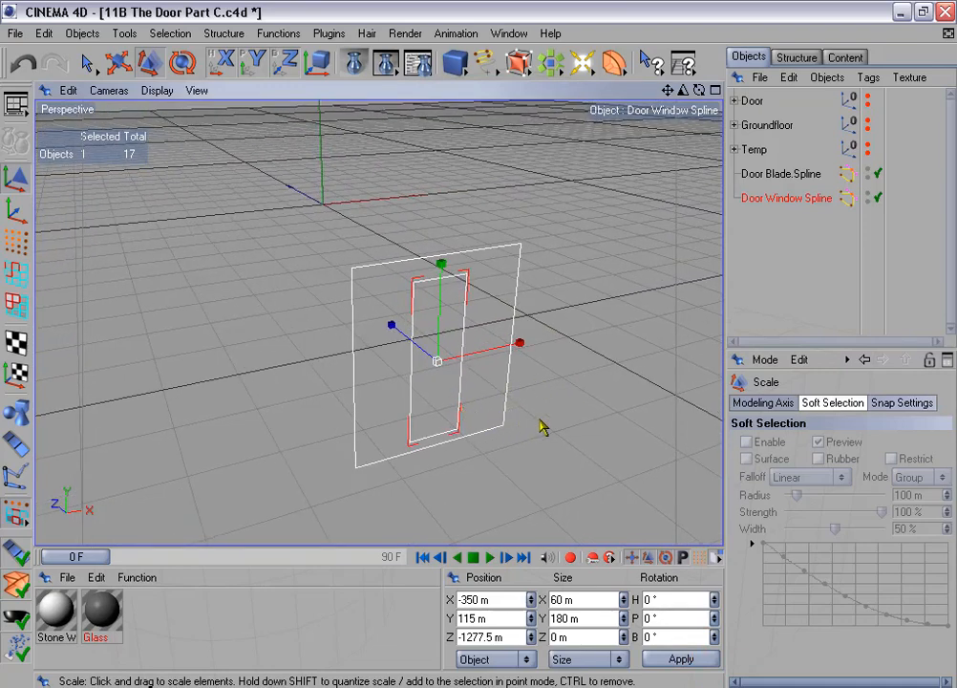
mouse_move(479, 344)
alt+mouse_down()
mouse_move(484, 356)
mouse_move(471, 355)
alt+mouse_up()
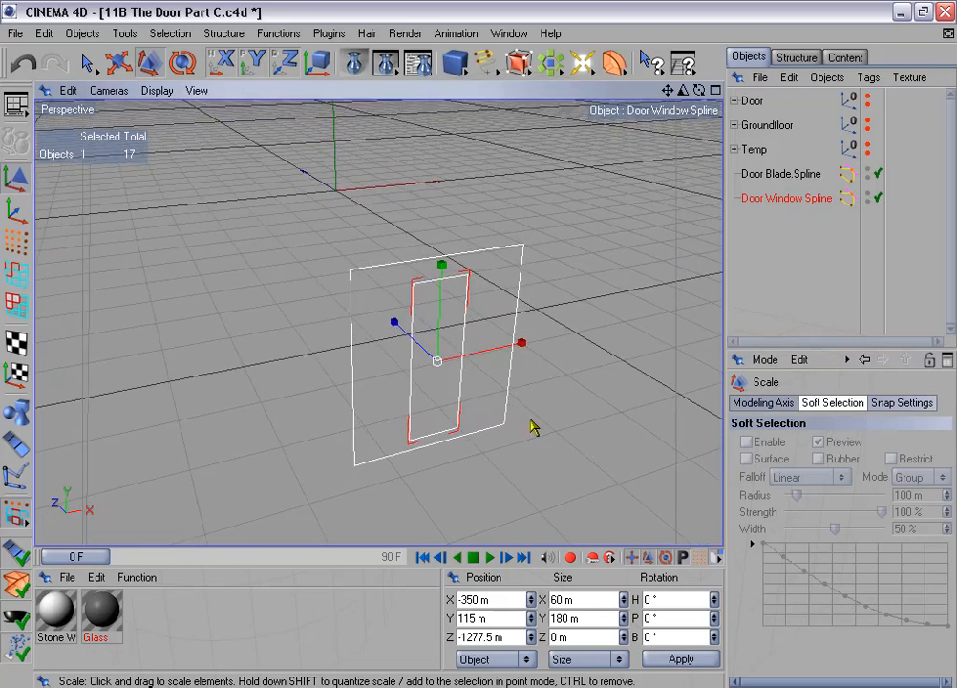
alt+middle_drag(521, 435, 532, 442)
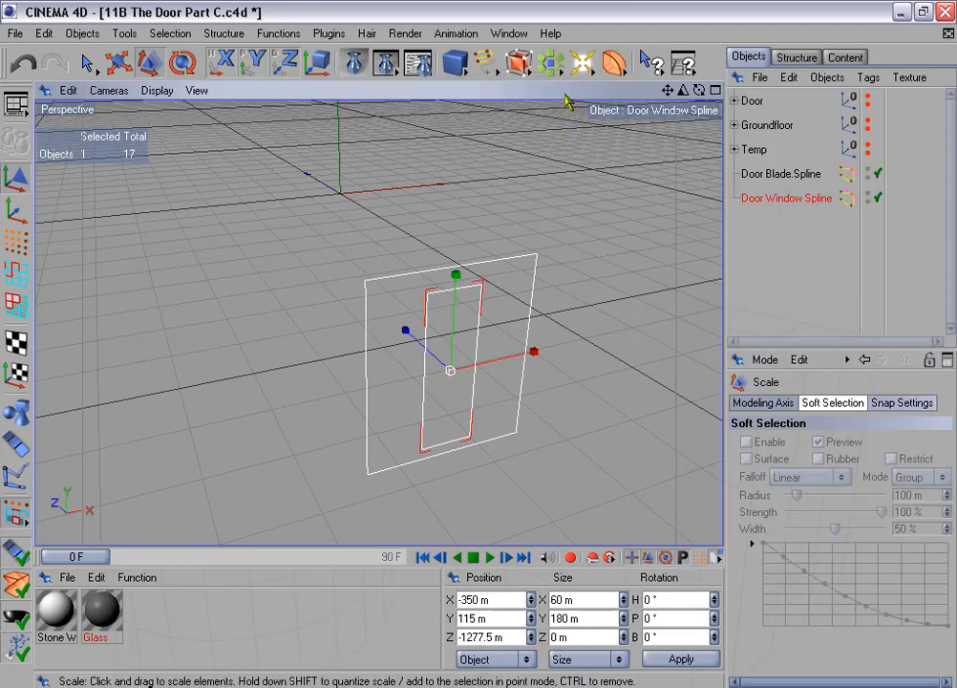
Add a Symmetry object as the parent of the Door Window Spline
drag(550, 63, 642, 111)
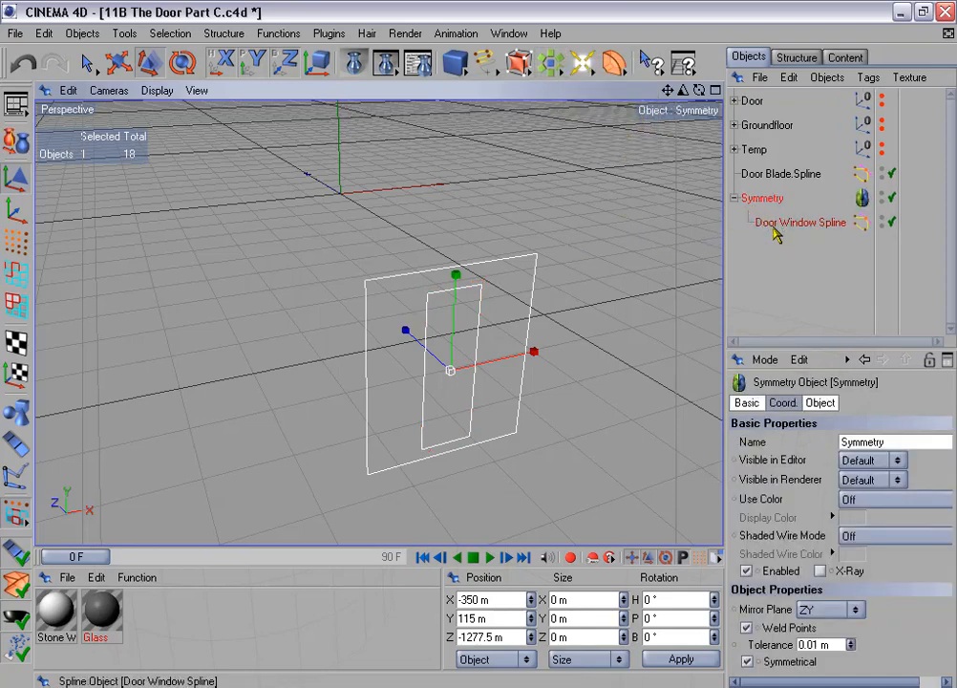
click(782, 222)
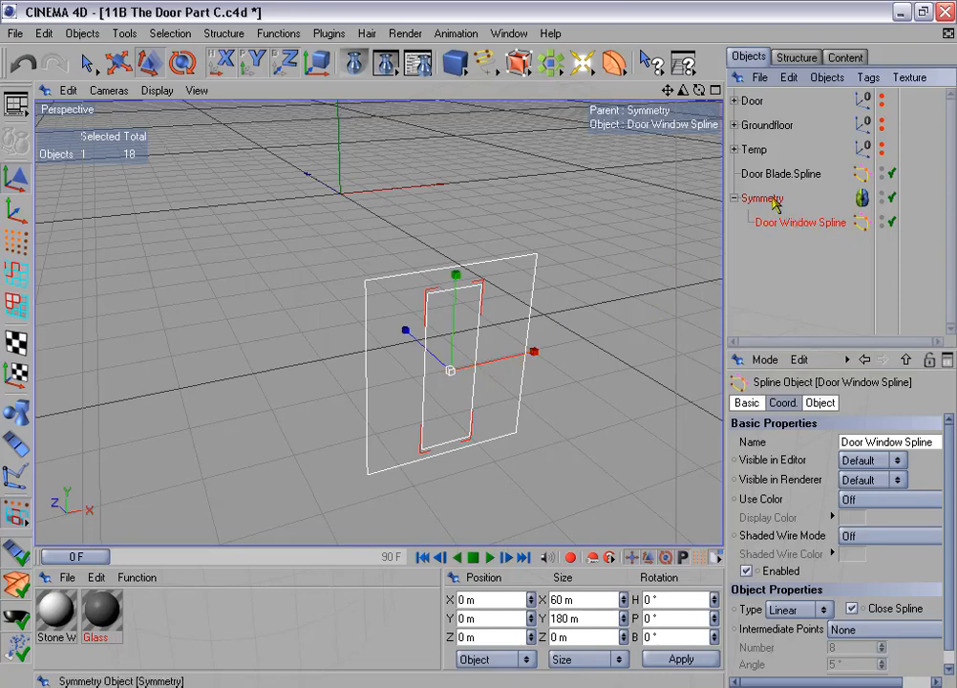
click(775, 201)
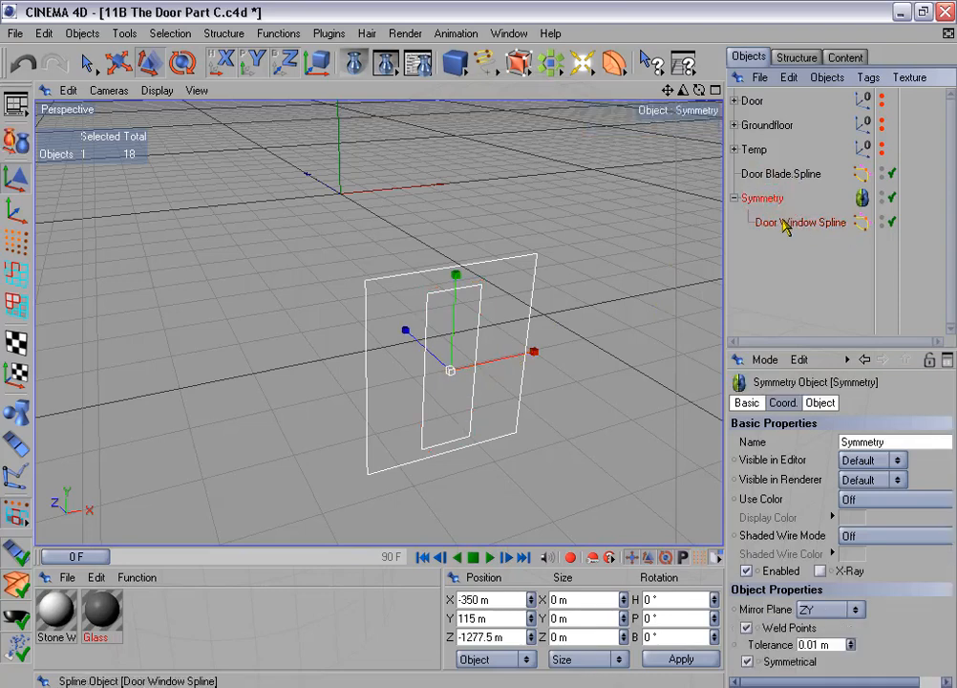
Select the Door Window Spline inside the Symmetry object and disable snapping for the Move tool
click(784, 221)
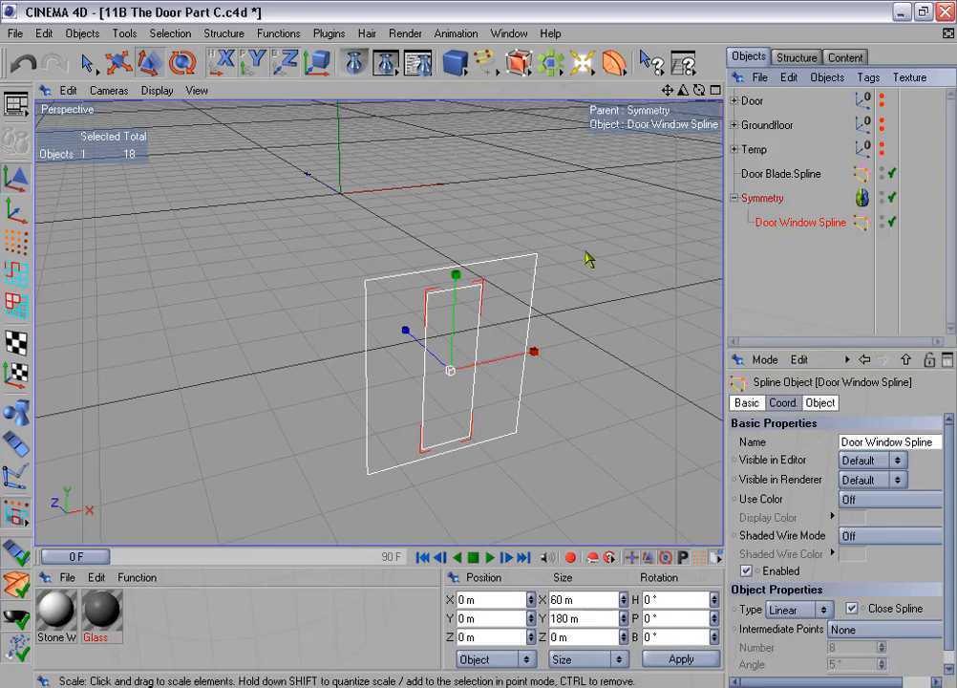
click(119, 62)
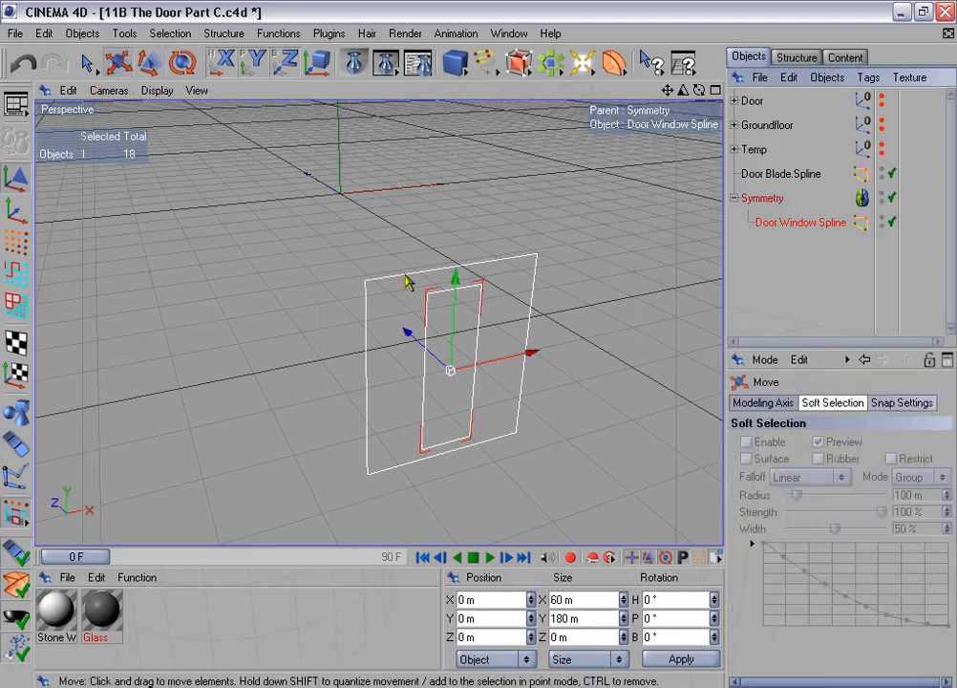
click(859, 402)
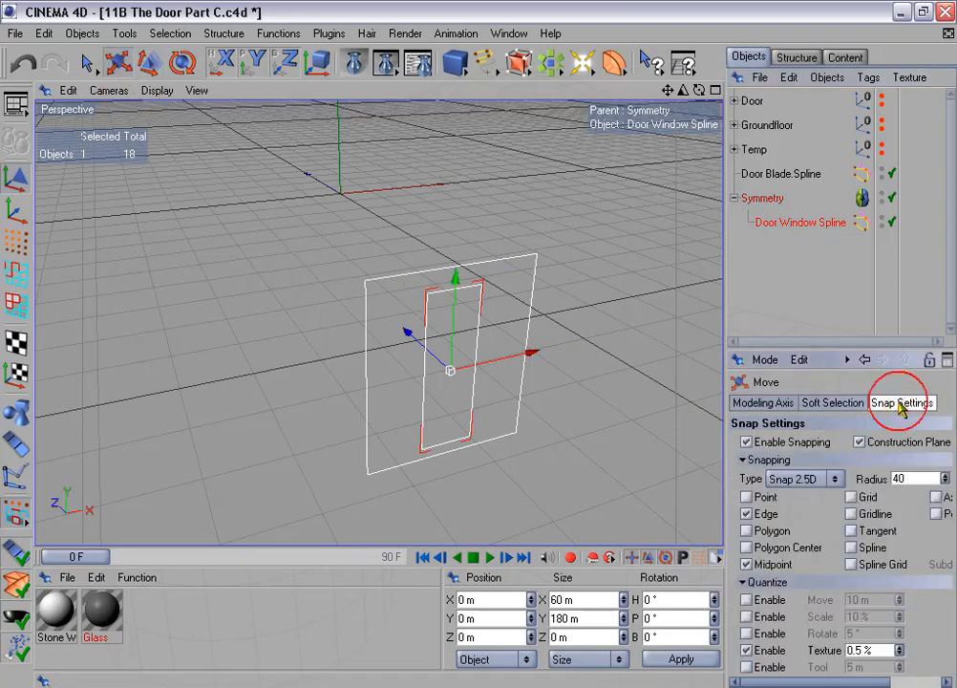
click(772, 442)
click(749, 442)
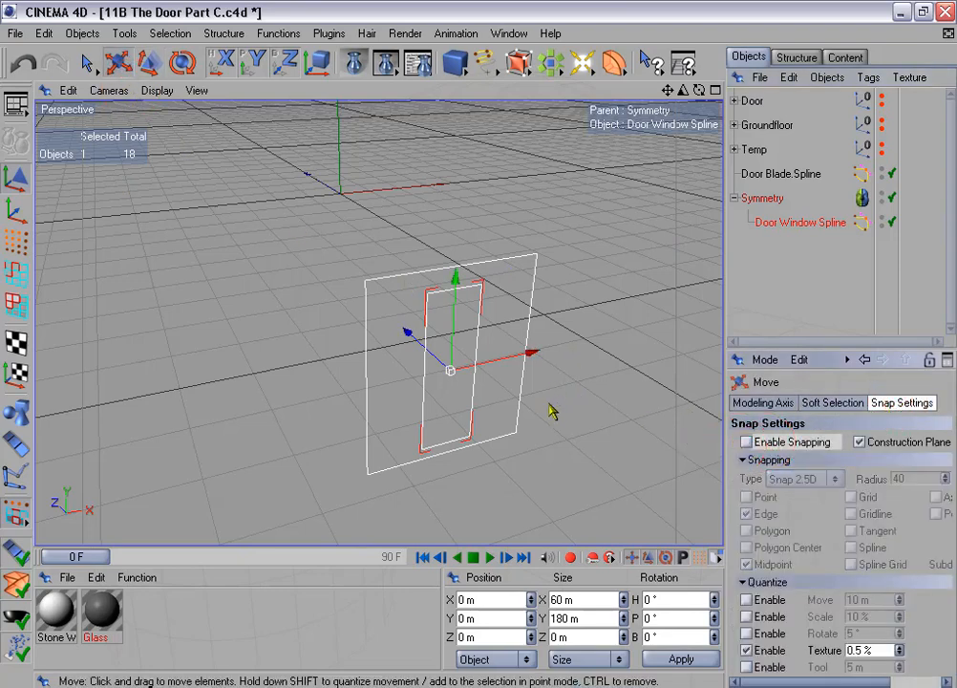
Move the Door Window Spline along X to a position of 50 m within the Symmetry object
drag(532, 360, 577, 350)
alt+drag(564, 261, 550, 225)
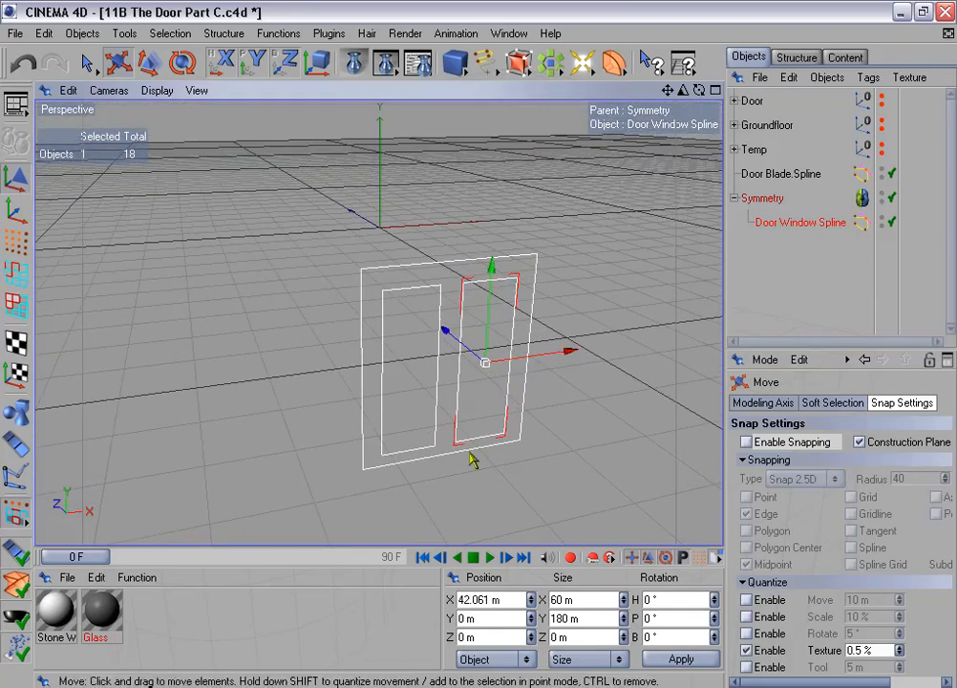
double_click(475, 600)
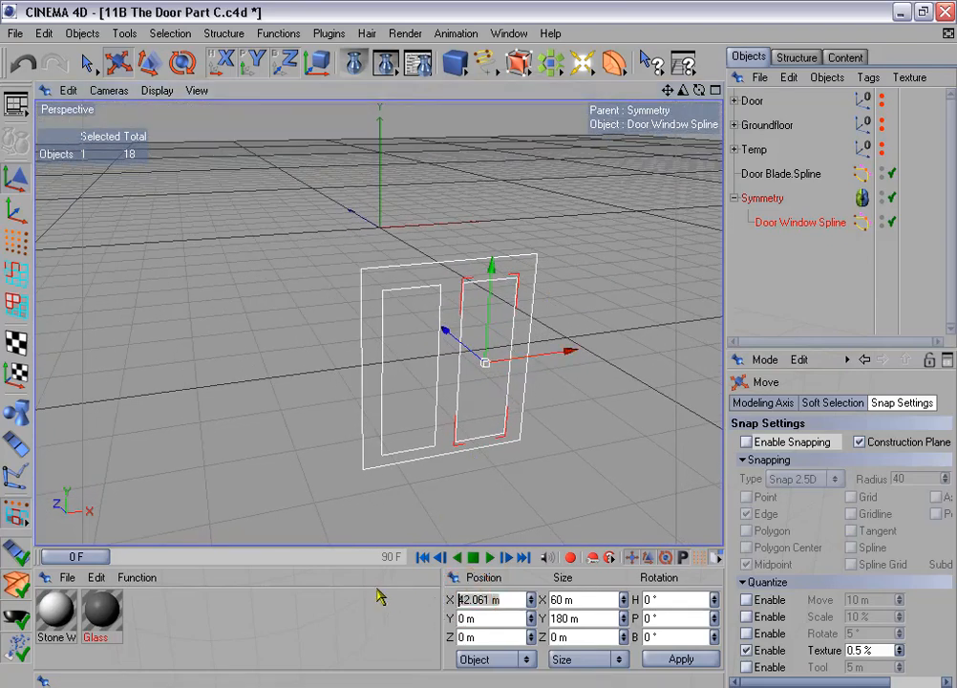
text(50)
key(Return)
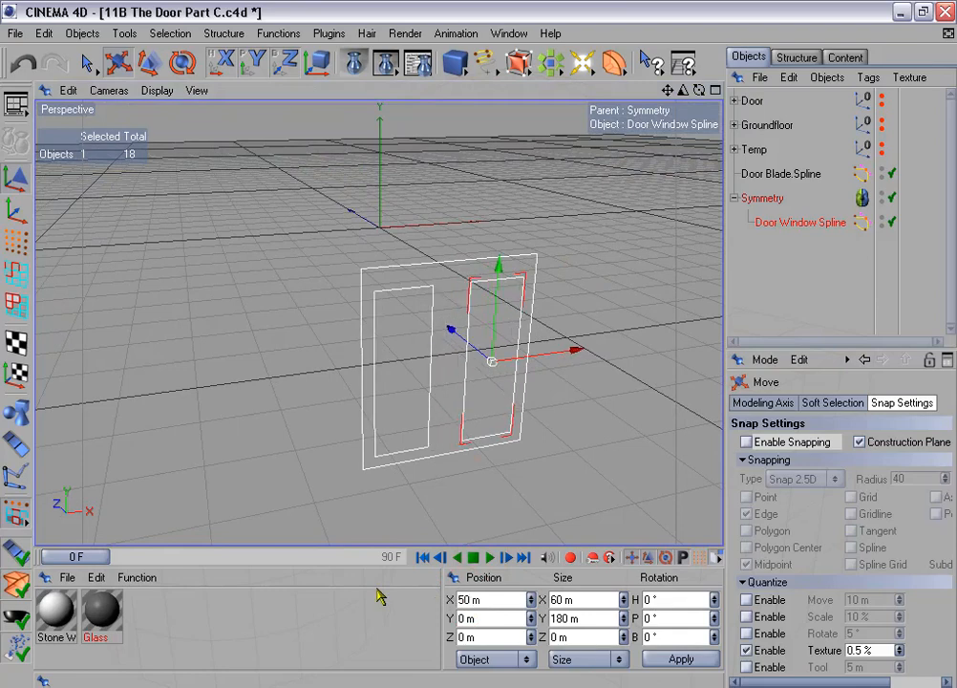
alt+drag(383, 231, 388, 222)
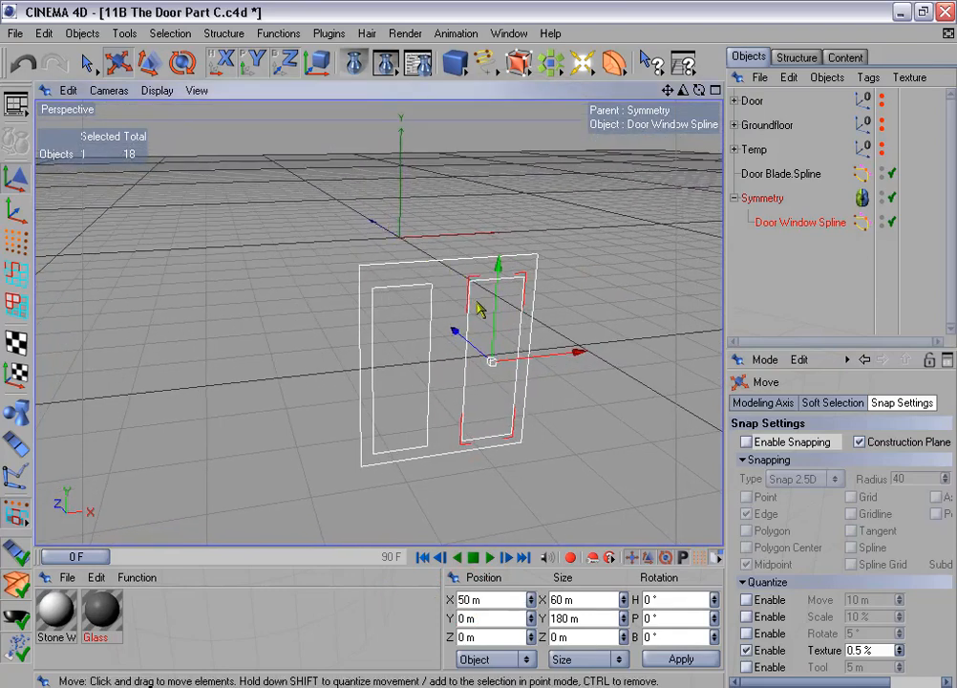
Make the Symmetry object editable, move the Door Window Spline out of it and delete the emptied Symmetry null
click(762, 197)
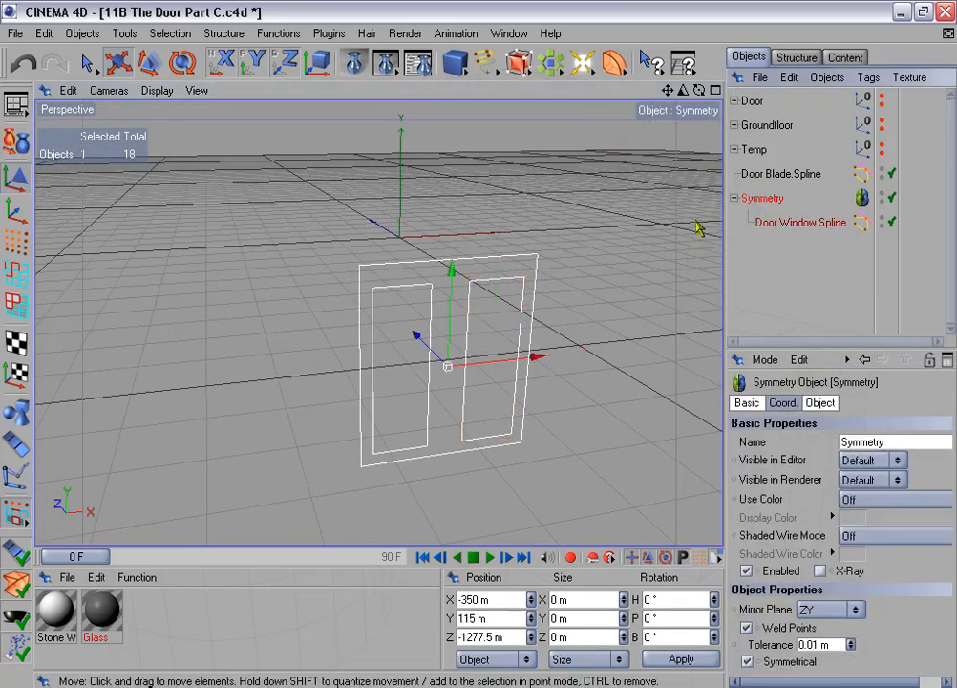
click(13, 140)
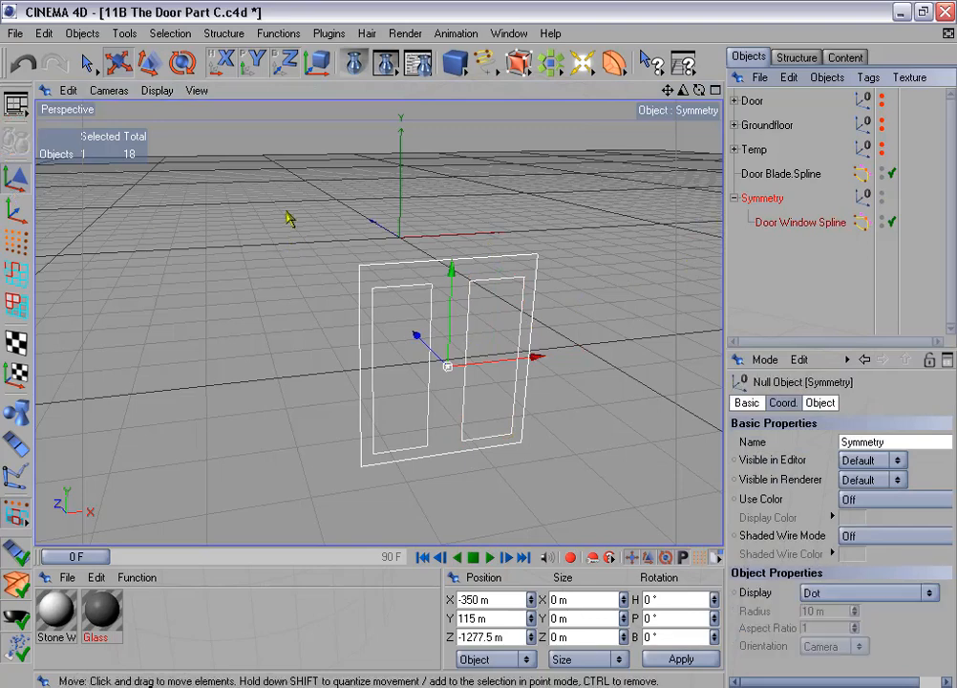
drag(776, 232, 776, 250)
click(763, 199)
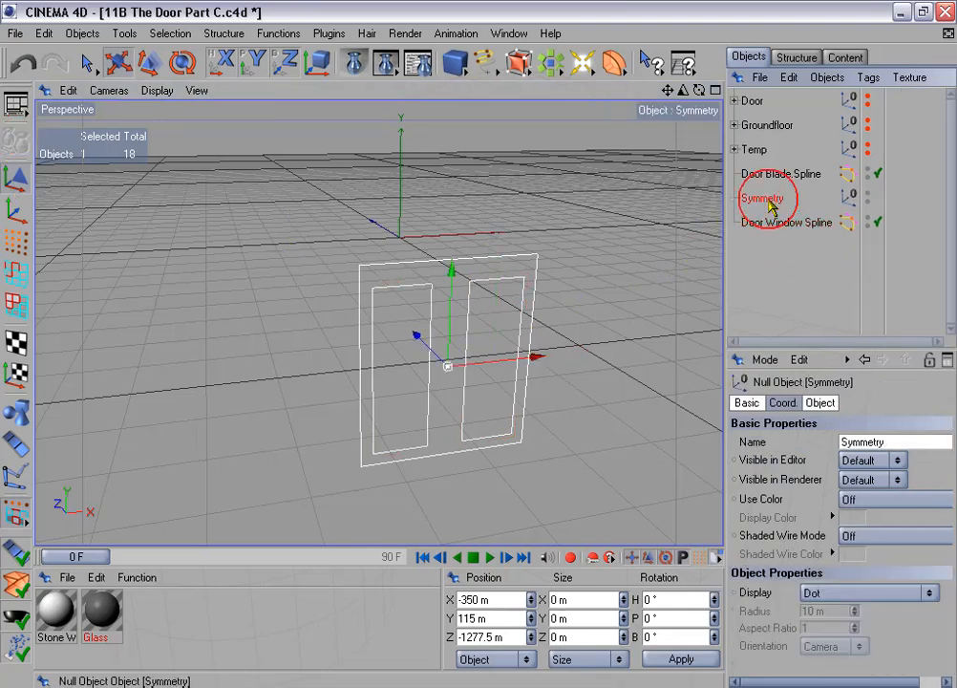
key(Delete)
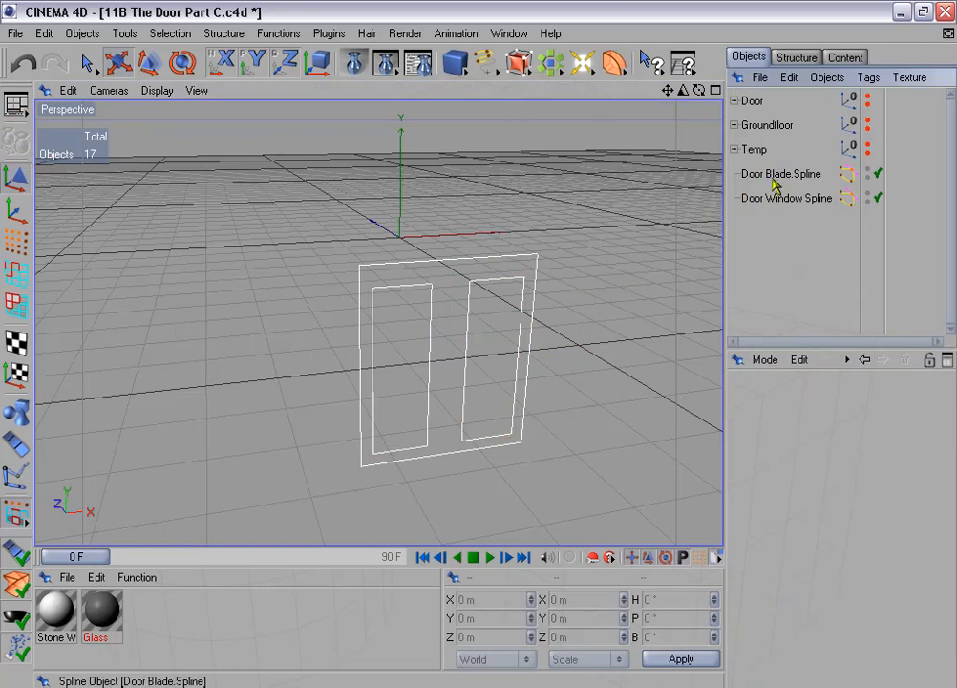
Connect the Door Blade.Spline and Door Window Spline into one spline object and delete the two originals
click(774, 177)
ctrl+click(781, 199)
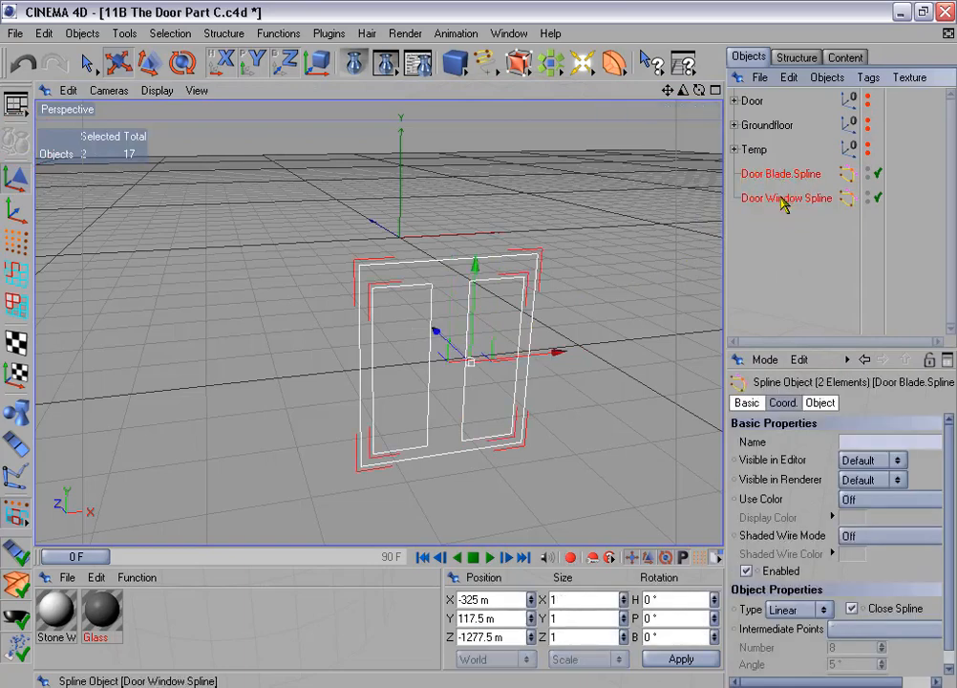
right_click(783, 201)
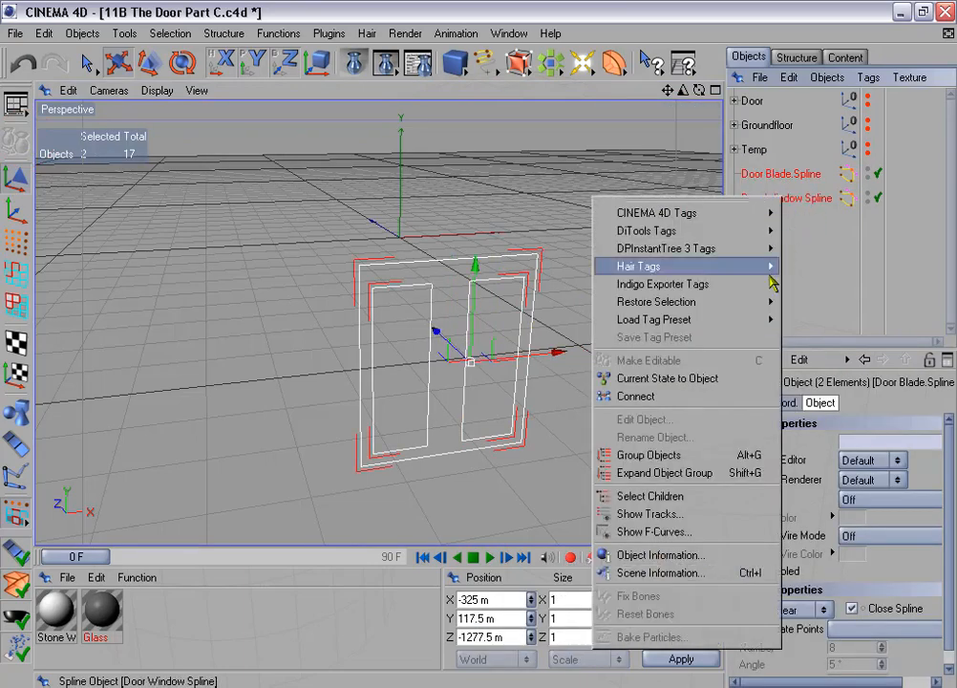
click(712, 395)
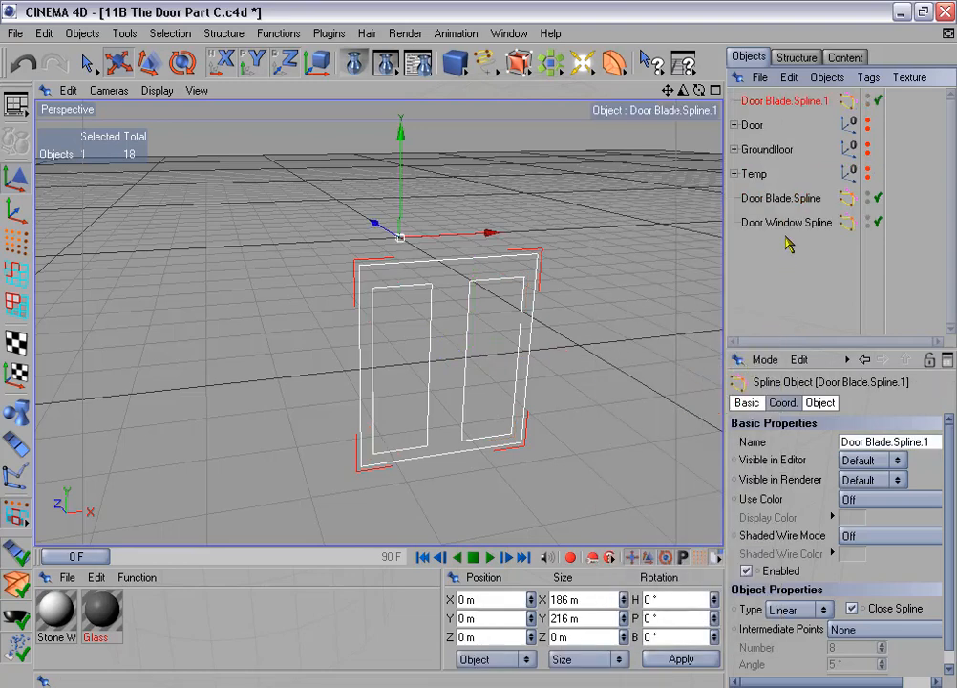
click(774, 198)
ctrl+click(774, 222)
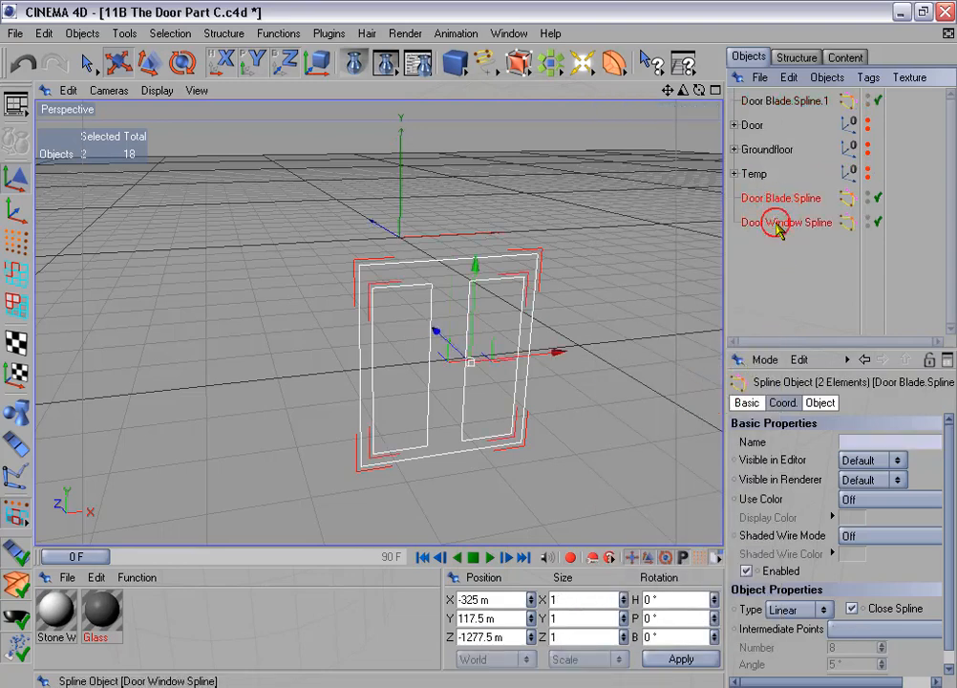
key(Delete)
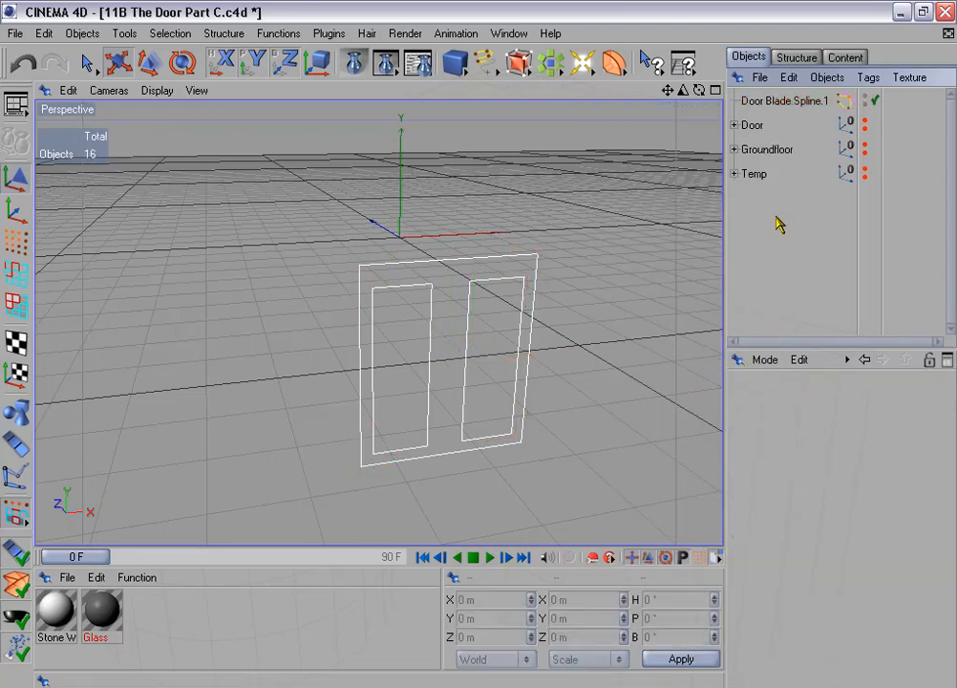
Select the connected door spline, show the Groundfloor to check the spline's place in the building's facade, and hide the Groundfloor again
click(771, 104)
mouse_move(575, 285)
alt+mouse_down()
mouse_move(479, 344)
mouse_move(575, 285)
alt+mouse_up()
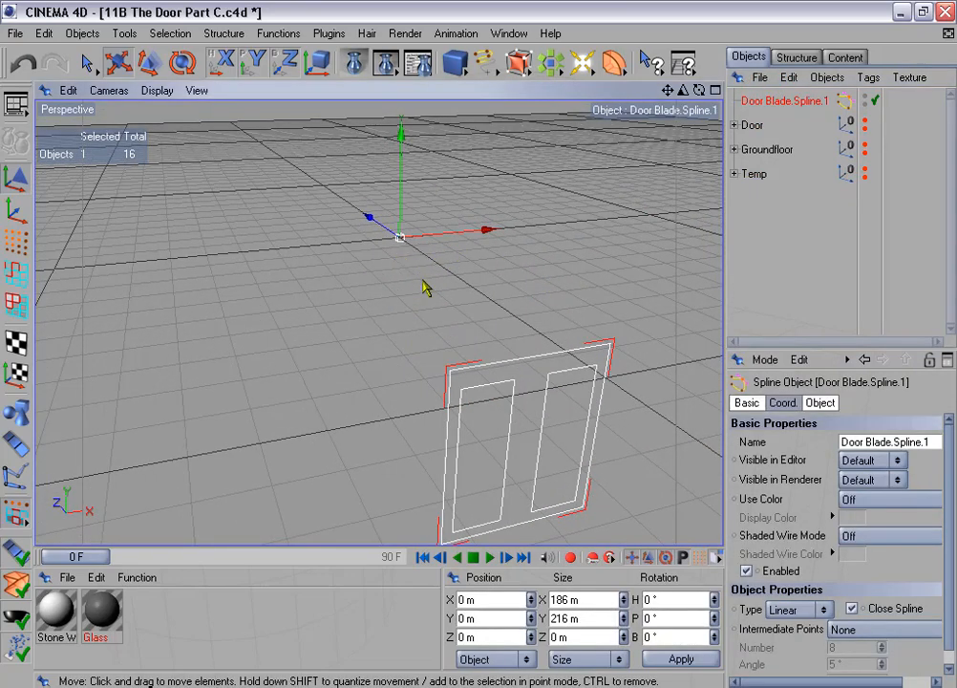
scroll(424, 281, down, 3)
alt+drag(424, 281, 516, 358)
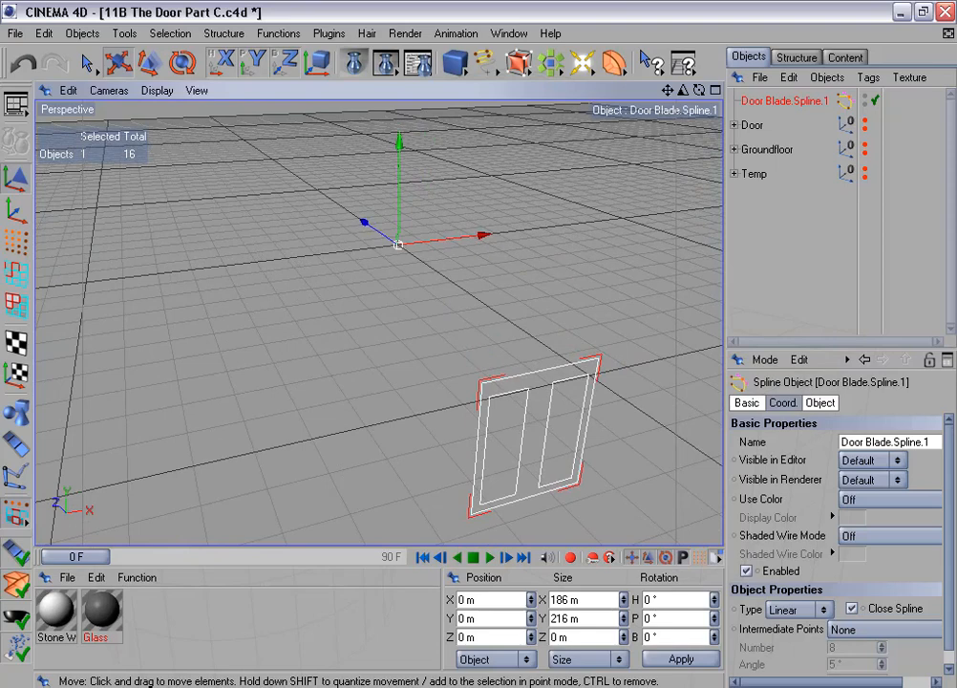
alt+middle_drag(516, 359, 459, 320)
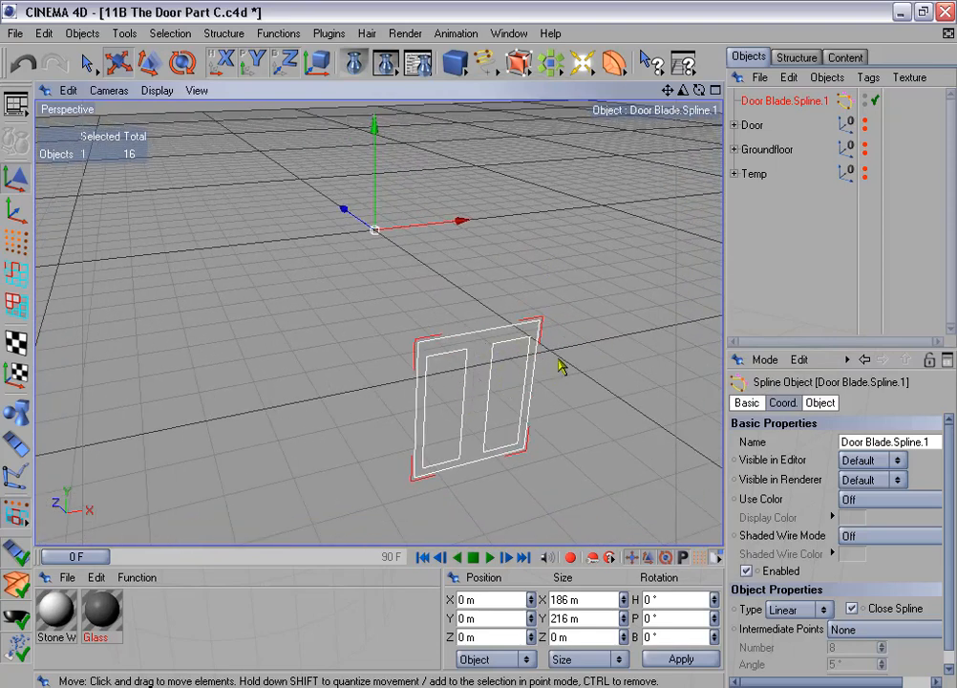
click(865, 149)
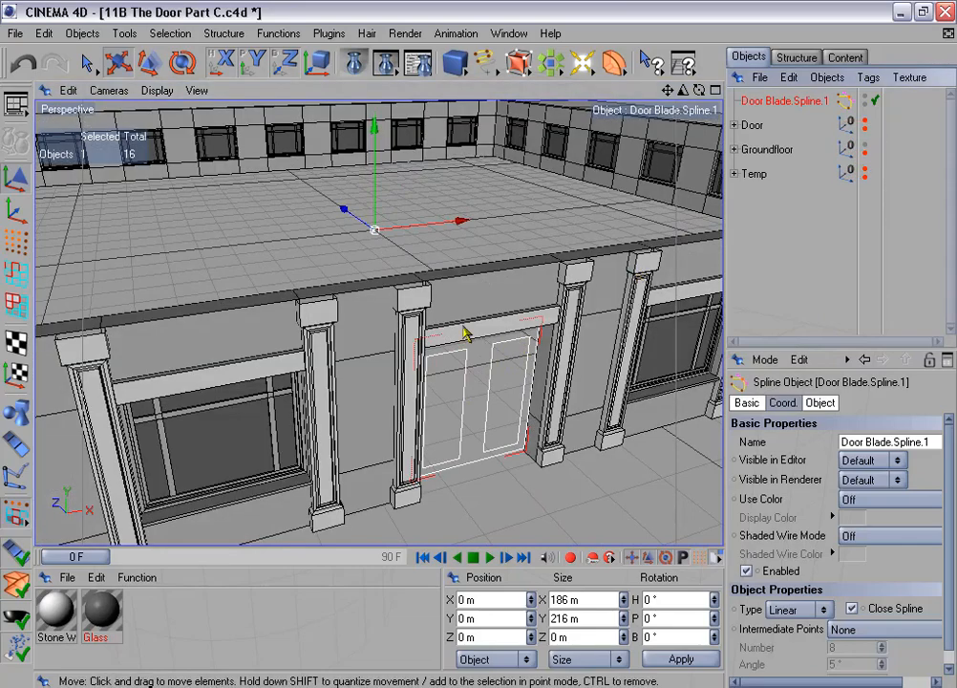
scroll(449, 335, down, 3)
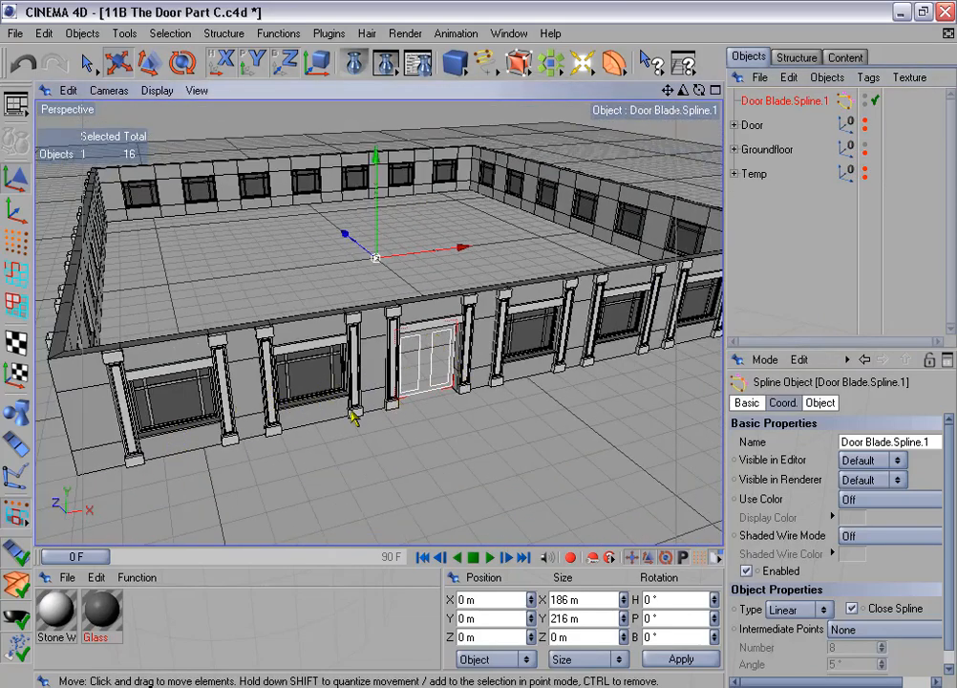
scroll(360, 417, down, 1)
scroll(400, 382, down, 1)
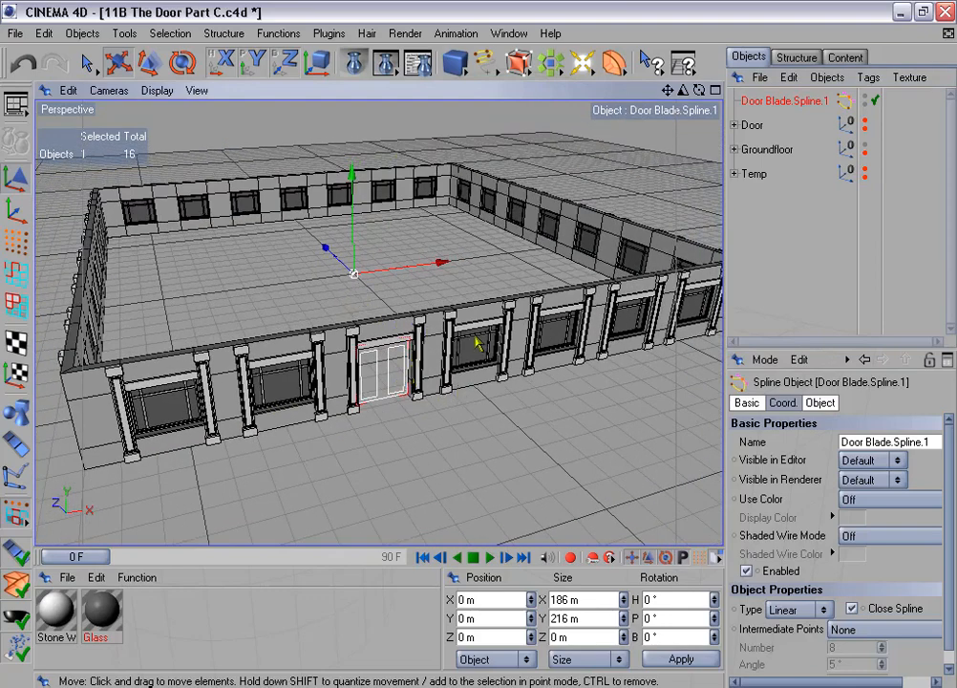
mouse_move(476, 342)
alt+mouse_down()
mouse_move(500, 346)
mouse_move(478, 344)
alt+mouse_up()
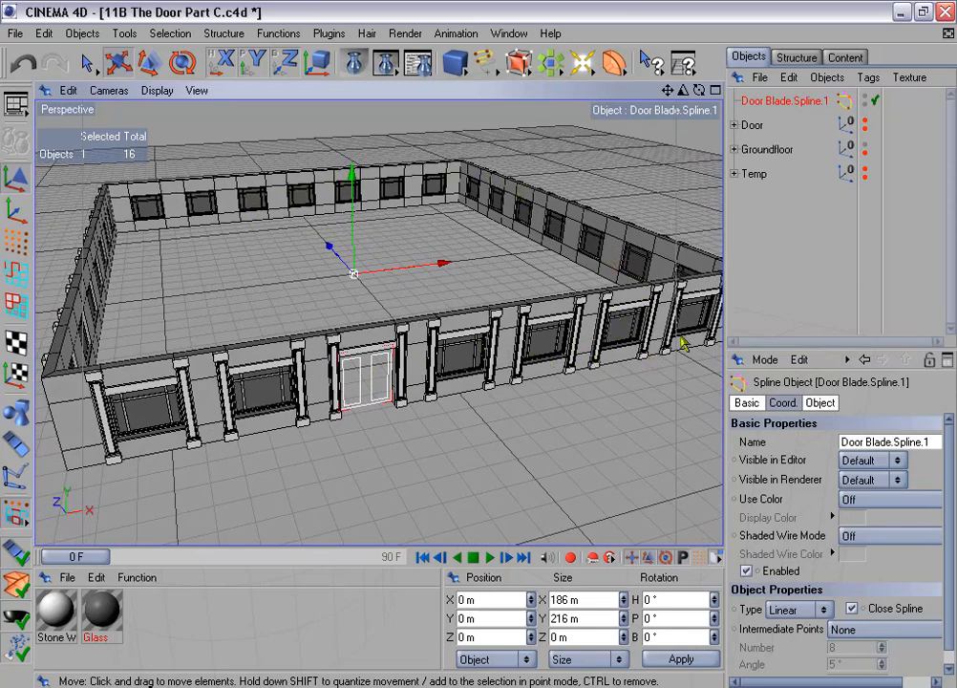
click(866, 144)
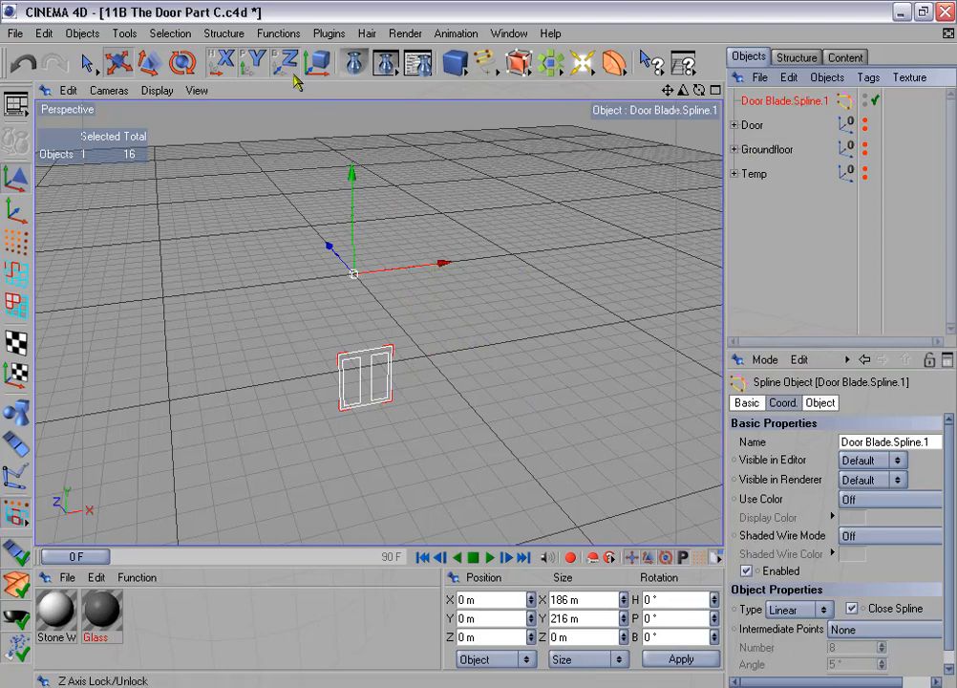
Centre the connected door spline's axis on all of its points with the Axis Center plugin at 0% on X, Y and Z
click(329, 33)
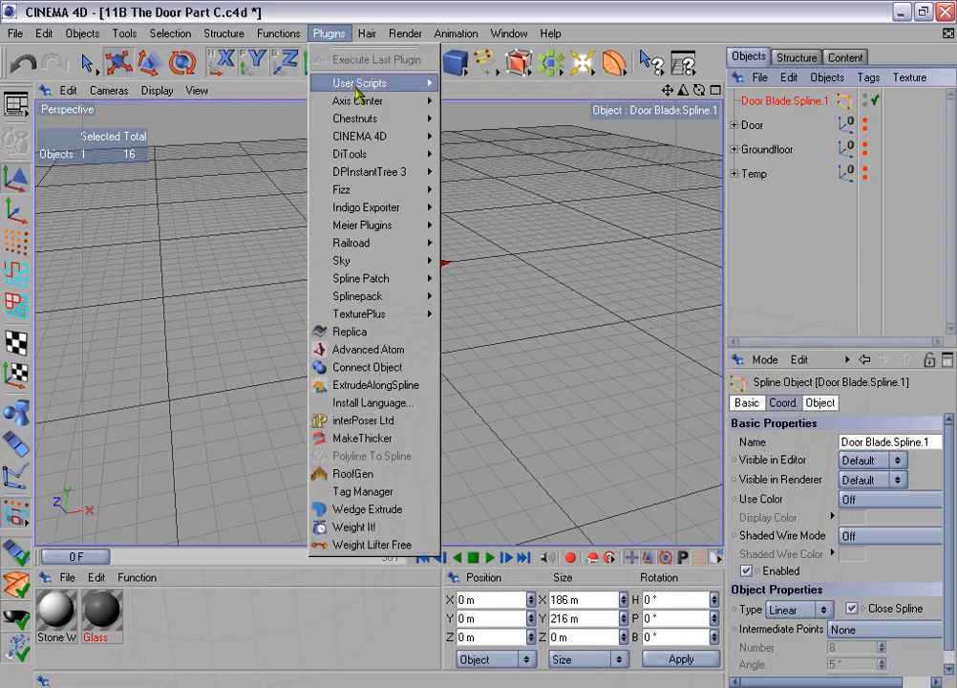
mouse_move(367, 100)
click(485, 107)
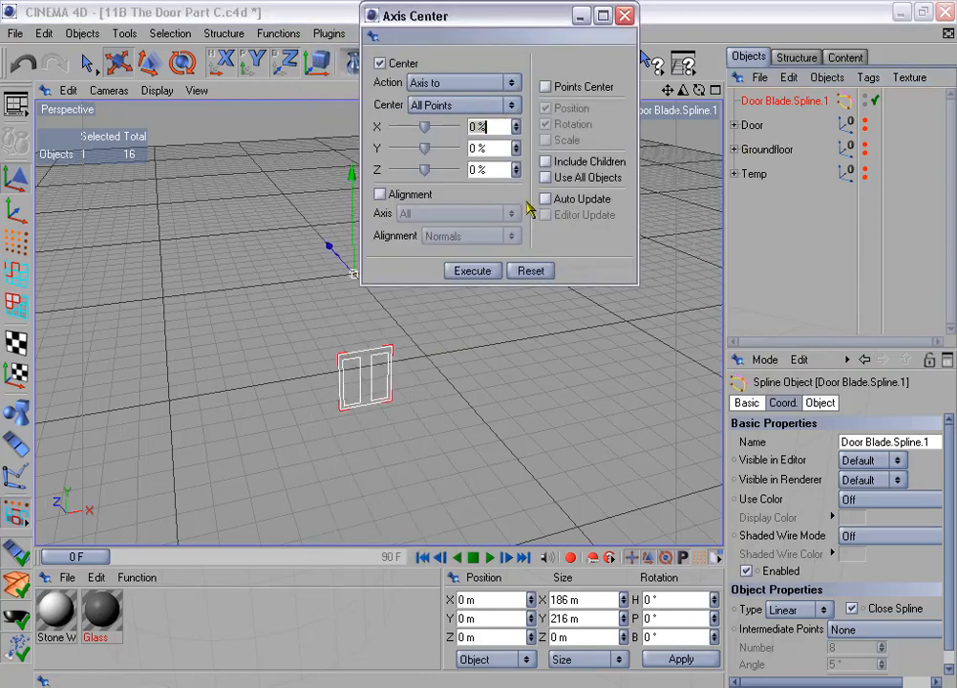
drag(530, 15, 598, 39)
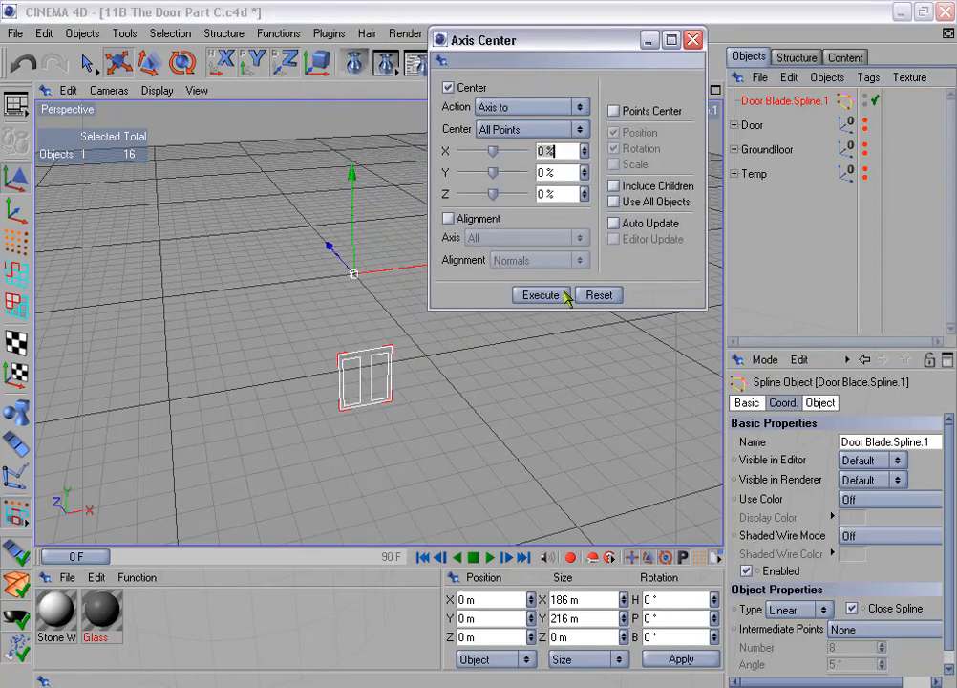
click(562, 296)
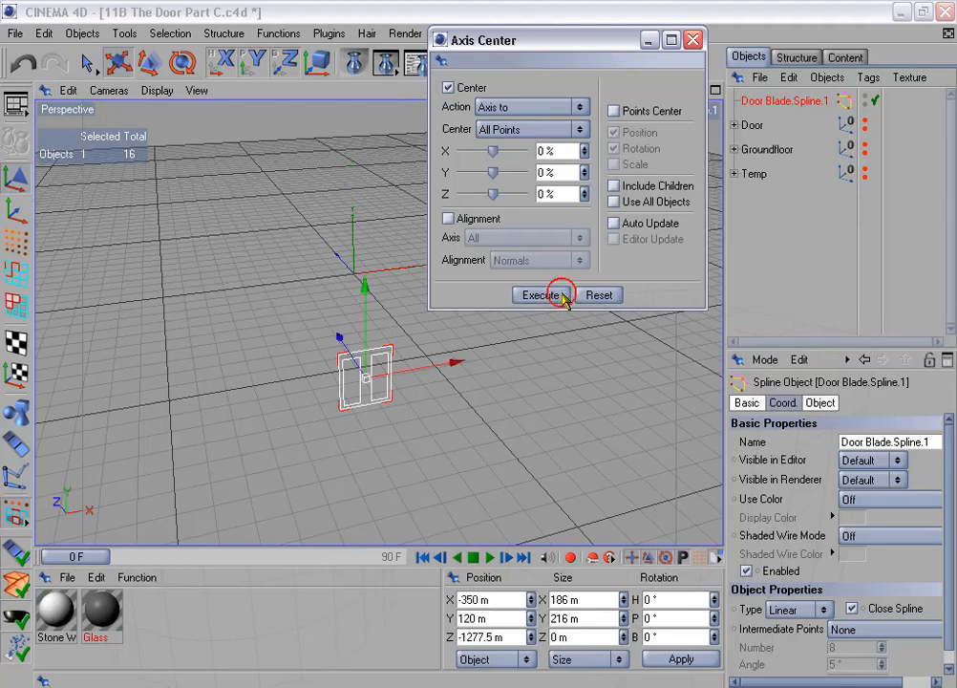
click(693, 39)
Add an Extrude NURBS object as the parent of the connected door blade spline
scroll(595, 209, up, 3)
alt+middle_drag(506, 357, 522, 268)
scroll(508, 364, up, 2)
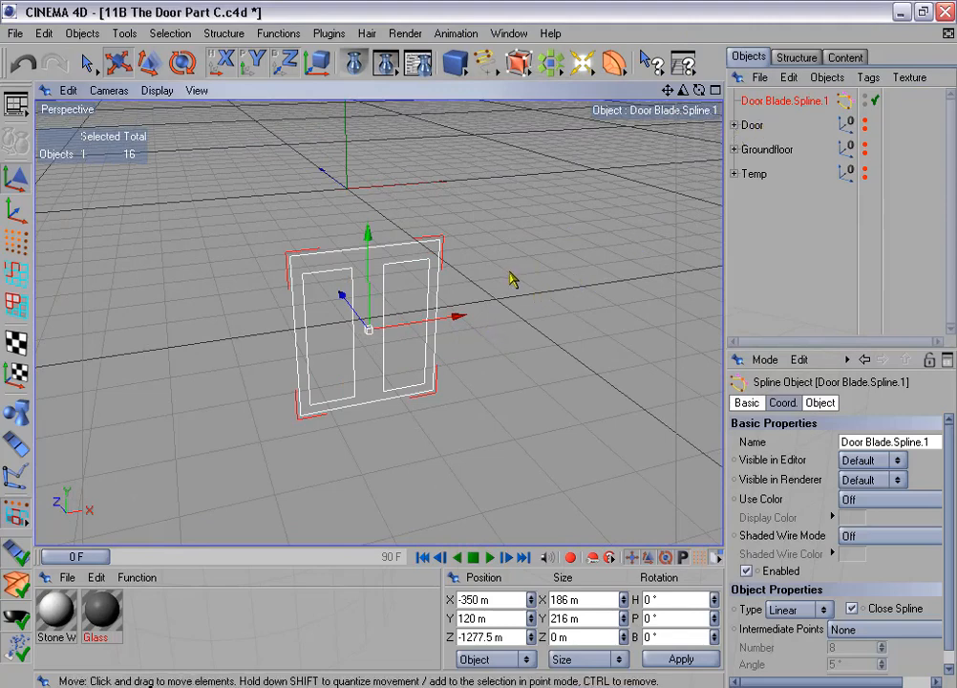
drag(519, 62, 577, 78)
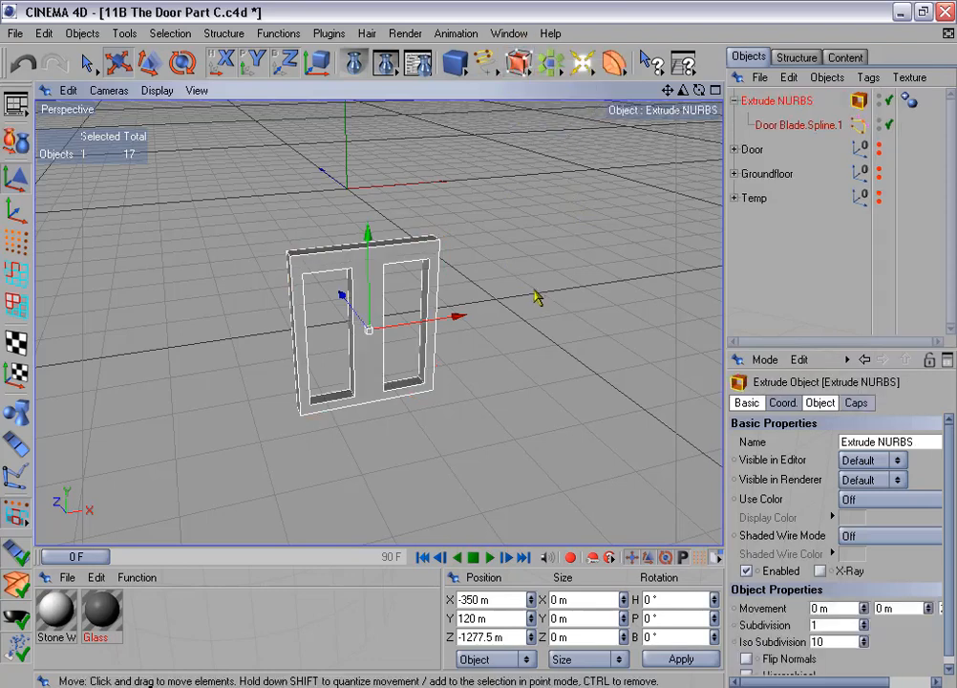
mouse_move(535, 292)
alt+mouse_down()
mouse_move(478, 344)
mouse_move(544, 292)
alt+mouse_up()
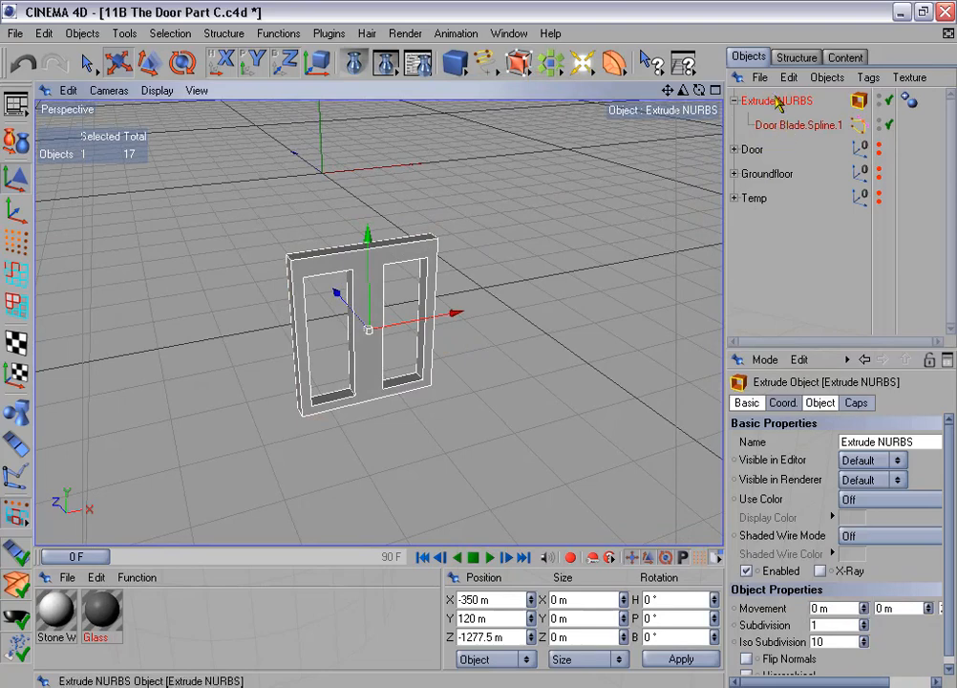
Enlarge the attribute settings area and set the Extrude NURBS's Z Movement to 0 m
click(776, 126)
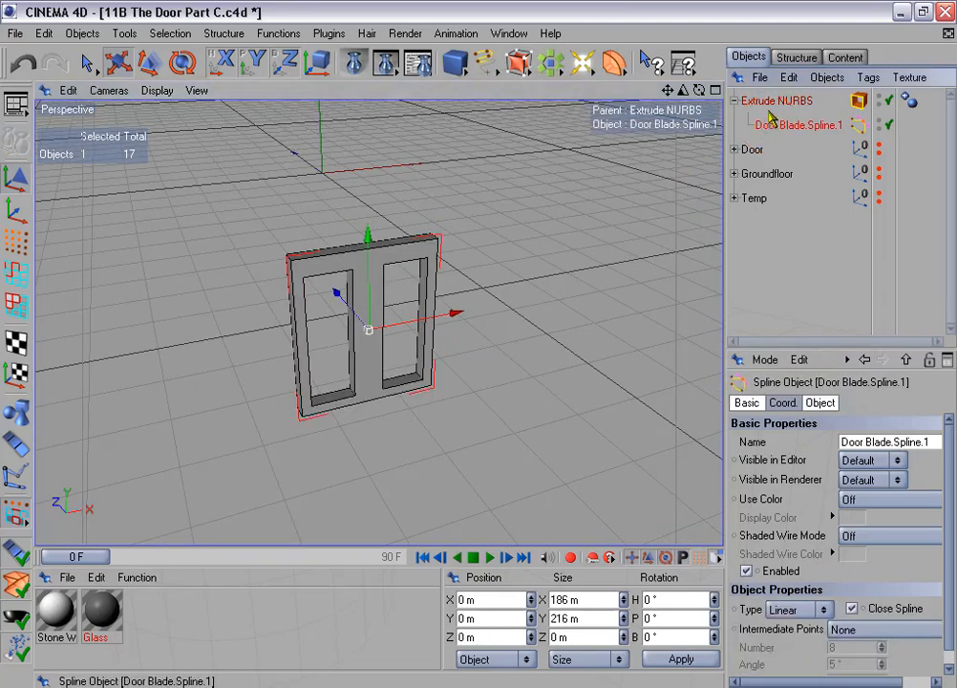
click(751, 100)
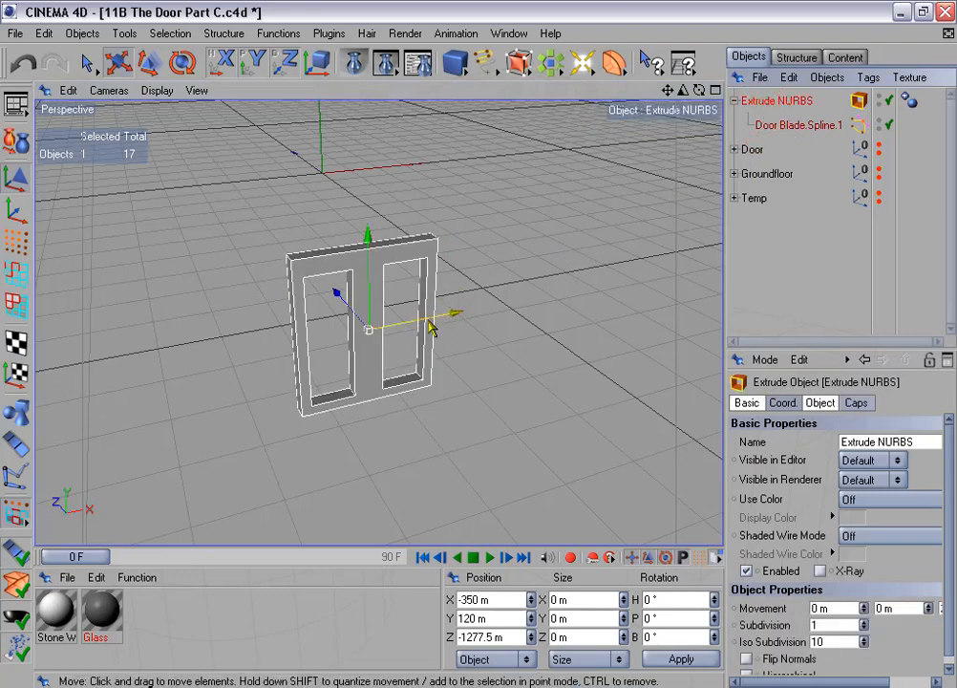
scroll(516, 331, up, 2)
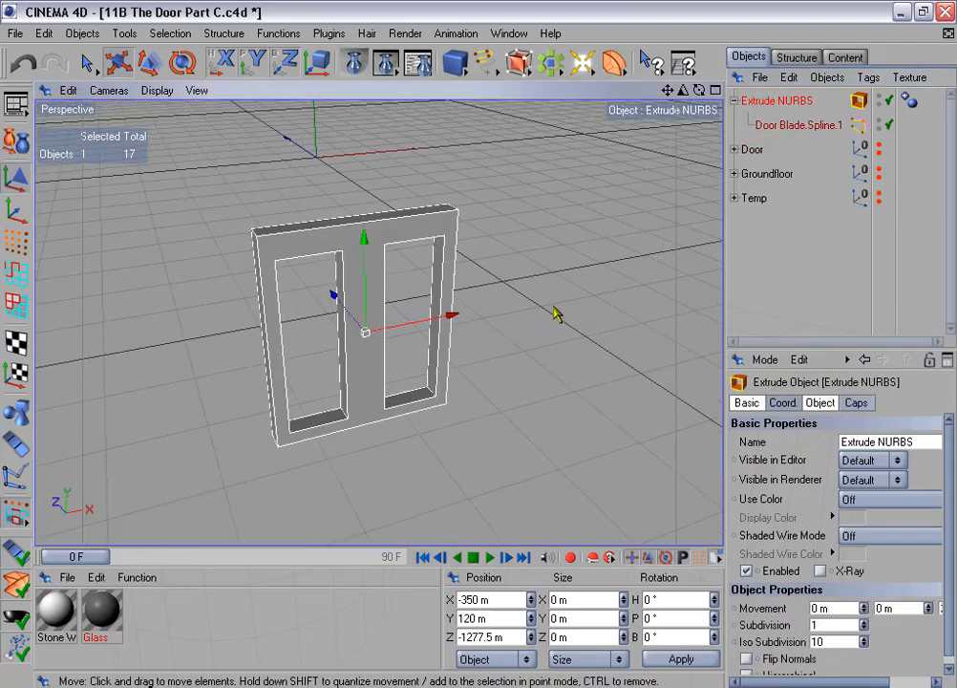
alt+drag(554, 307, 554, 306)
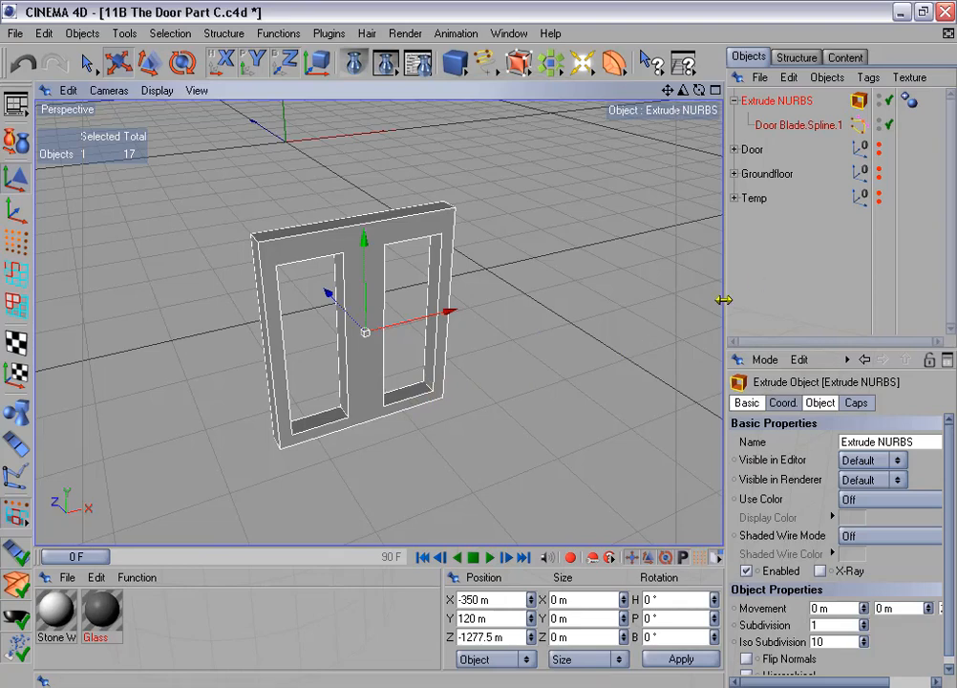
drag(725, 299, 705, 299)
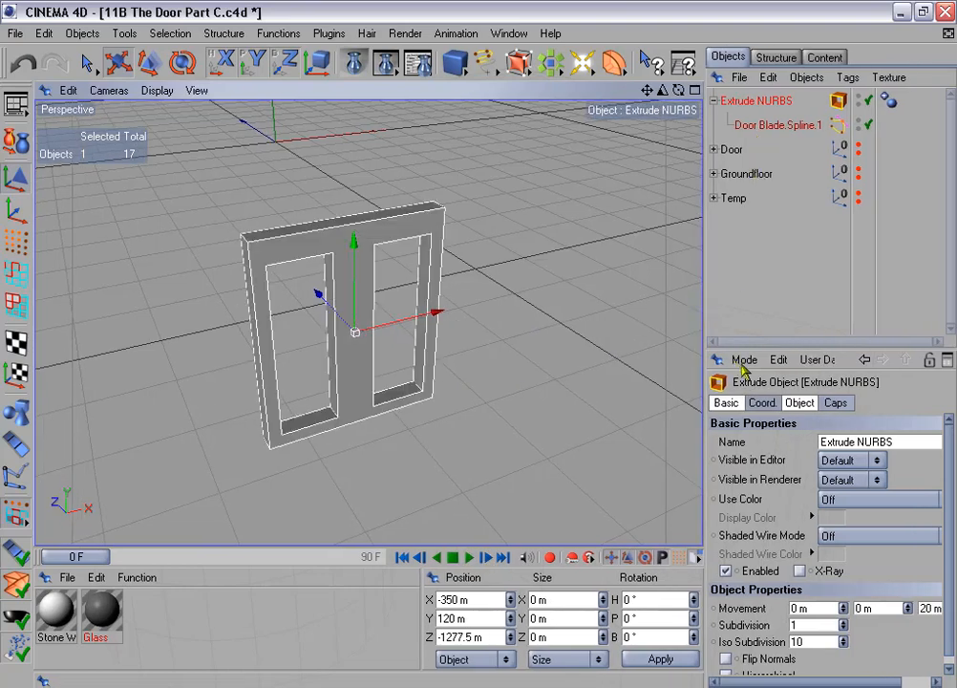
drag(745, 350, 742, 274)
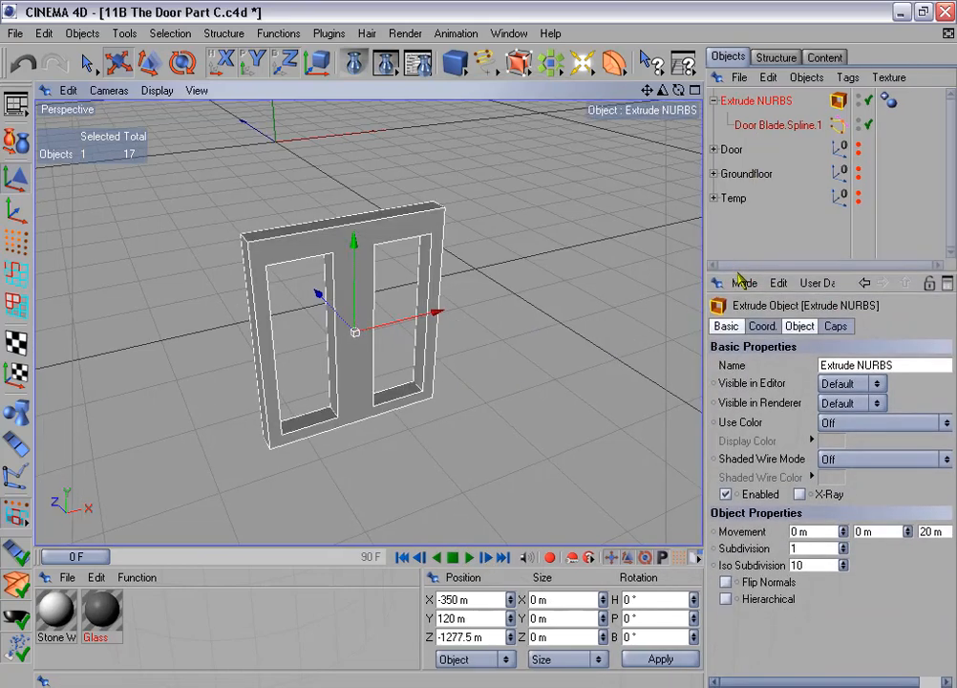
click(801, 327)
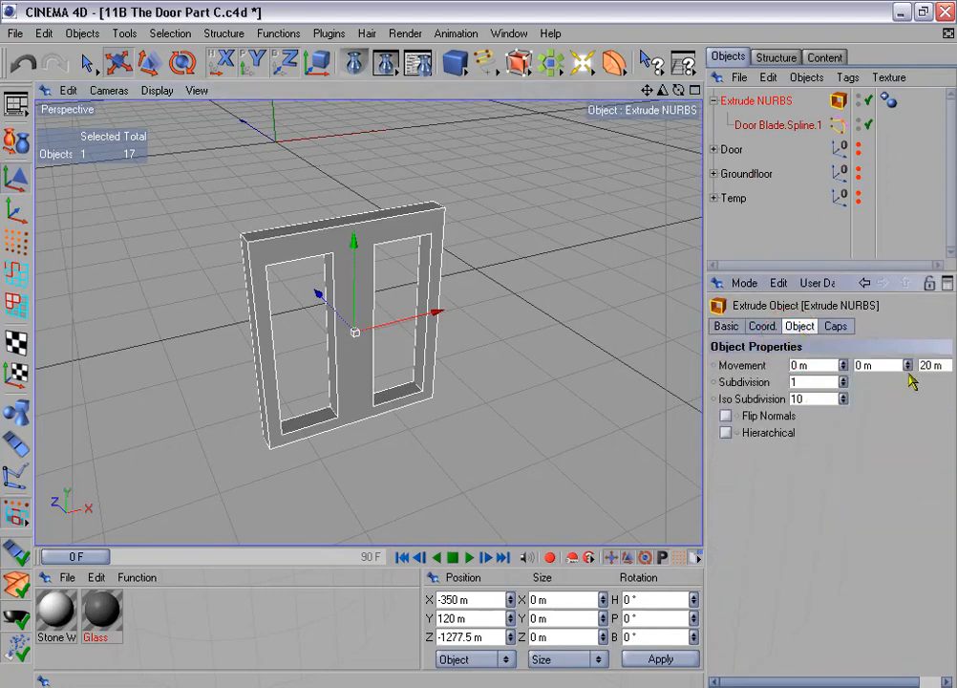
click(943, 365)
text(0)
click(877, 486)
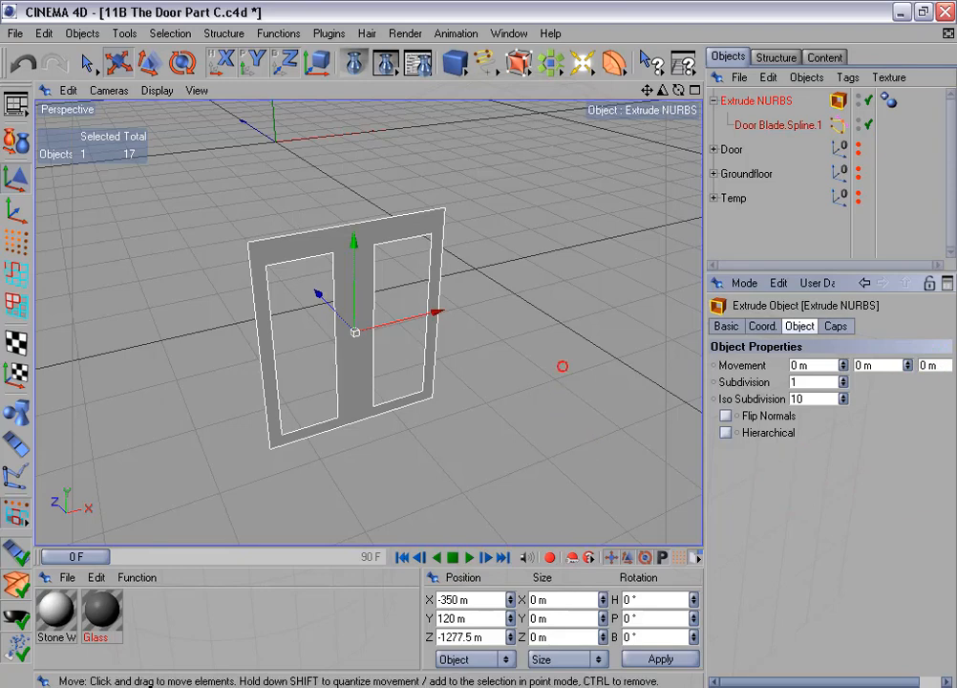
Select the upper outer corner points of both window openings on the door blade spline in point mode
mouse_move(562, 366)
alt+mouse_down()
mouse_move(575, 375)
mouse_move(553, 362)
alt+mouse_up()
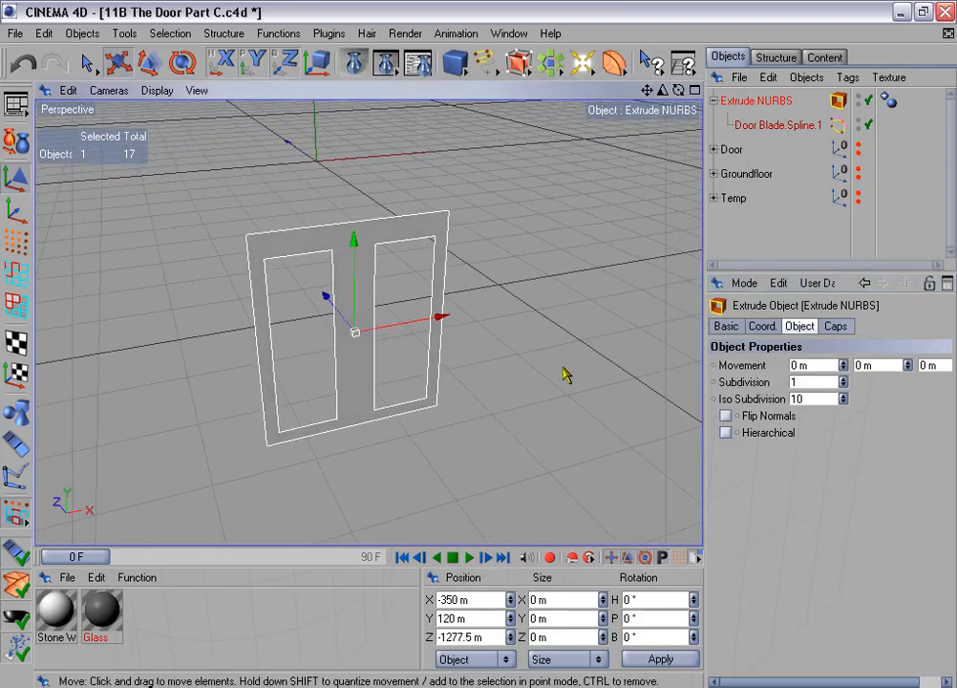
alt+drag(552, 316, 471, 355)
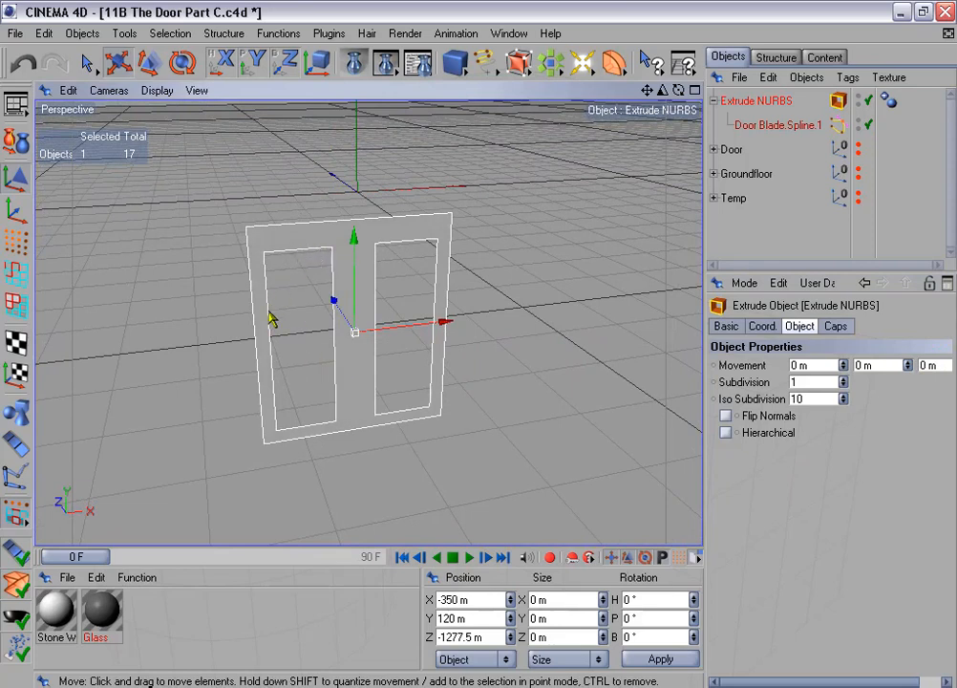
click(764, 127)
click(16, 242)
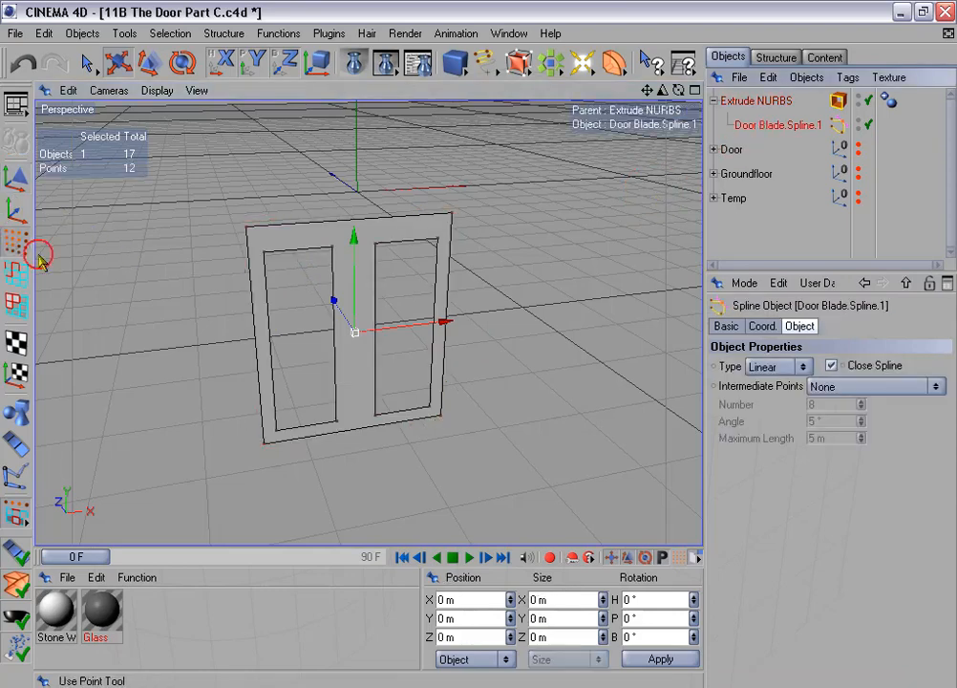
click(87, 63)
click(263, 251)
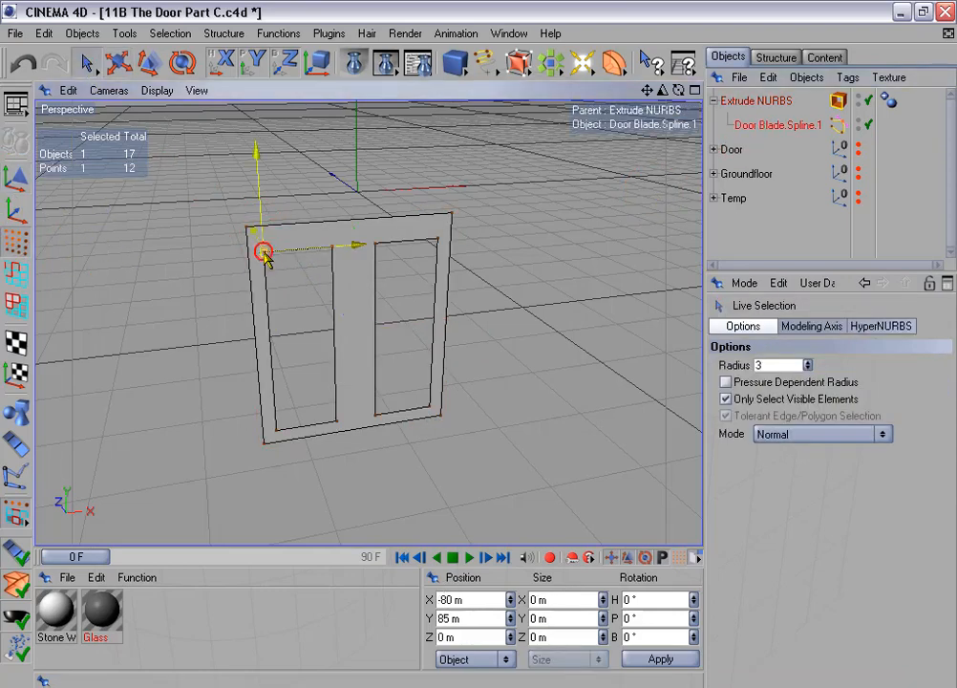
shift+click(437, 240)
scroll(440, 242, up, 3)
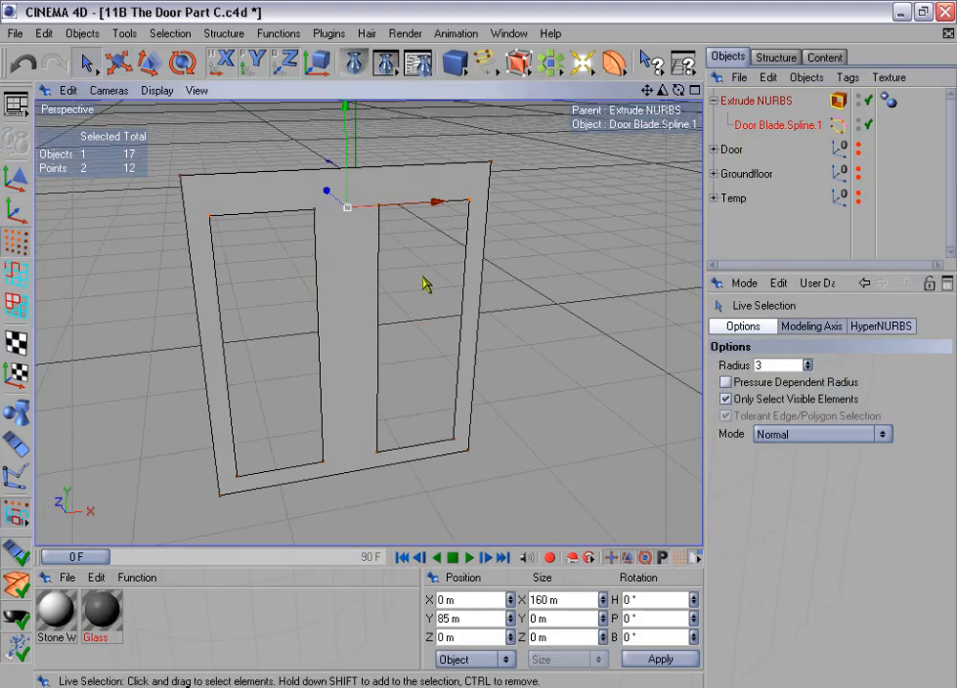
Try to chamfer the two selected window corner points with a radius of about 18 m, then undo it
click(224, 34)
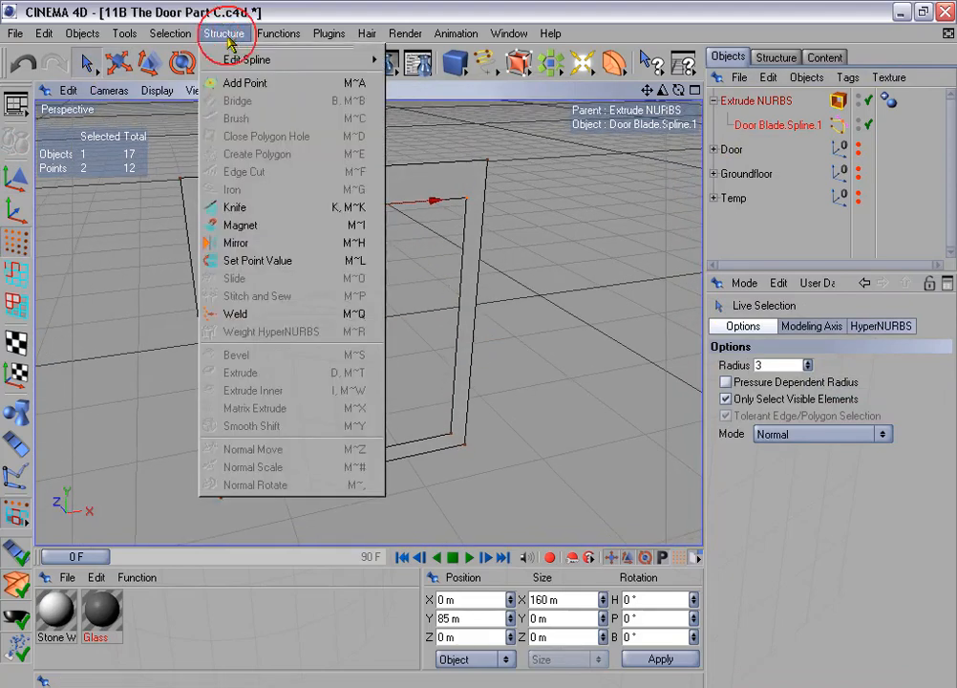
mouse_move(236, 67)
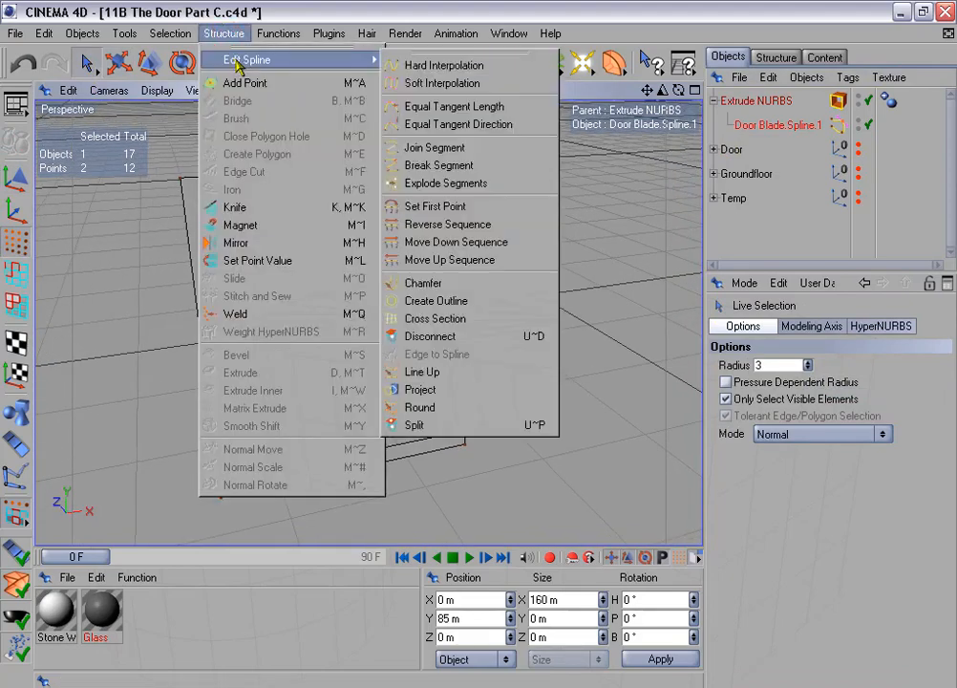
click(483, 284)
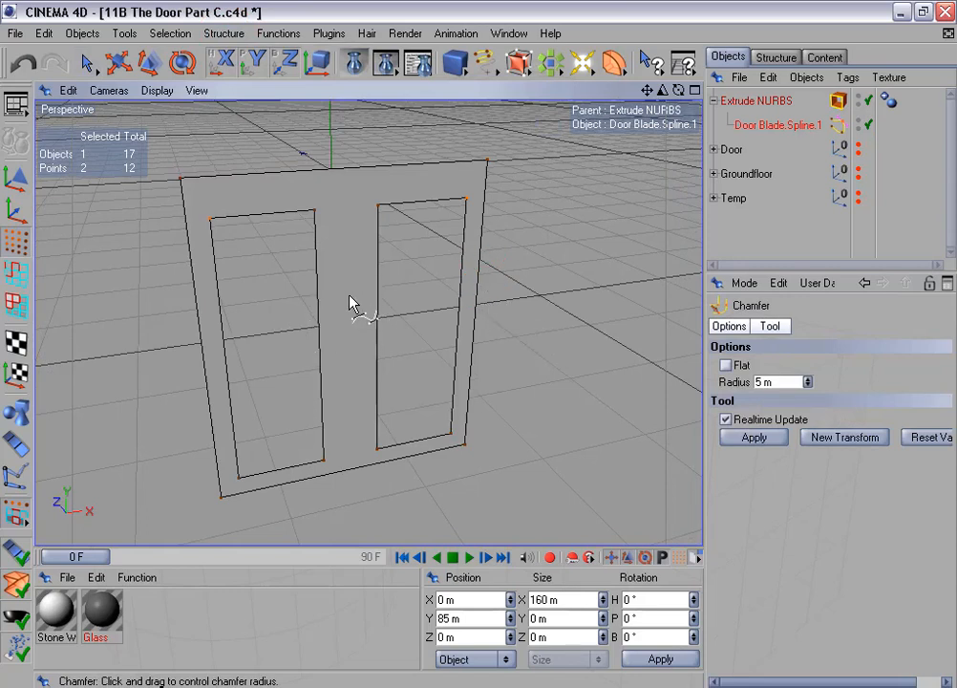
drag(476, 344, 649, 344)
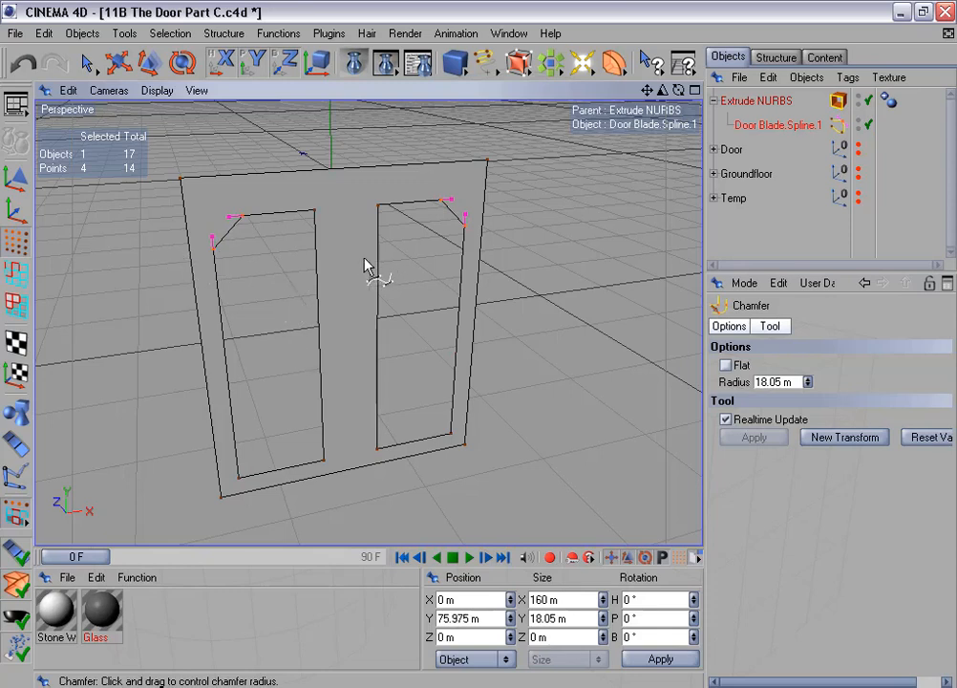
key(ctrl+z)
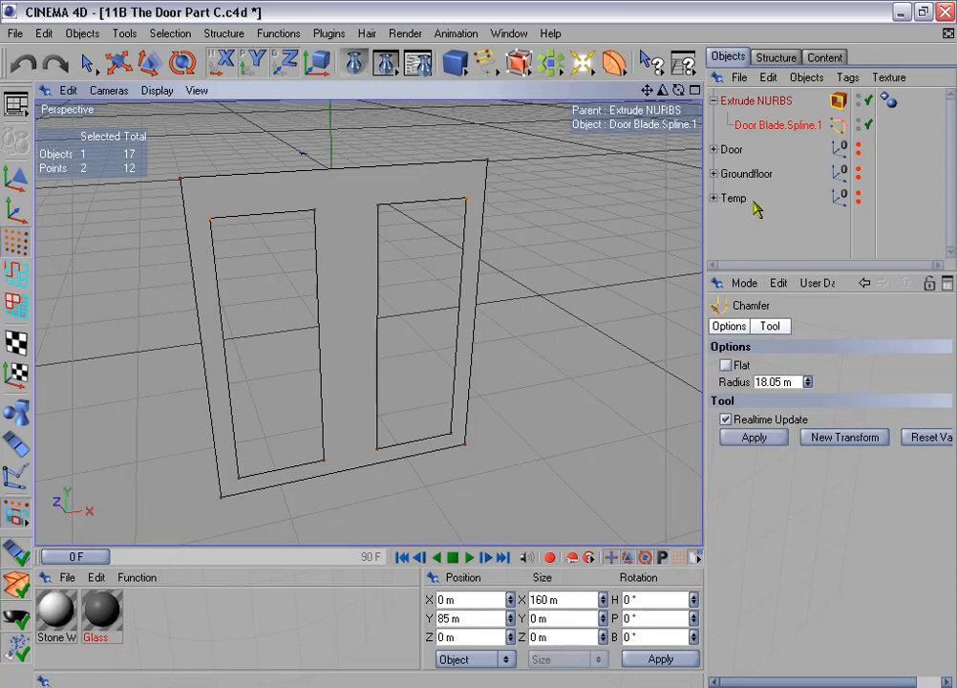
Change the door blade spline's type to Bezier and its intermediate points to Adaptive
click(772, 126)
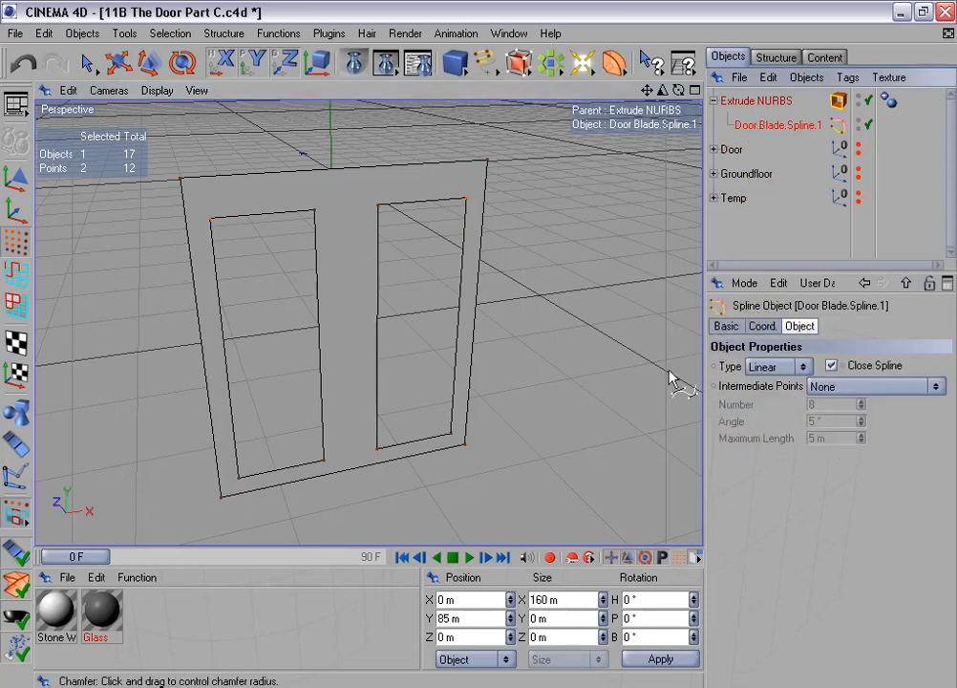
drag(704, 393, 676, 399)
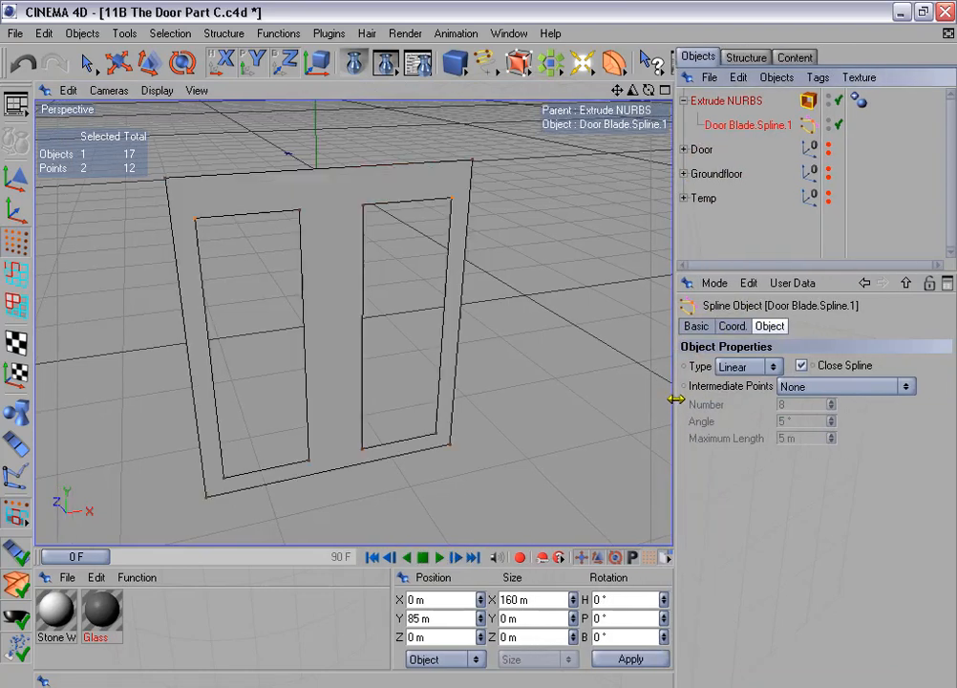
click(744, 369)
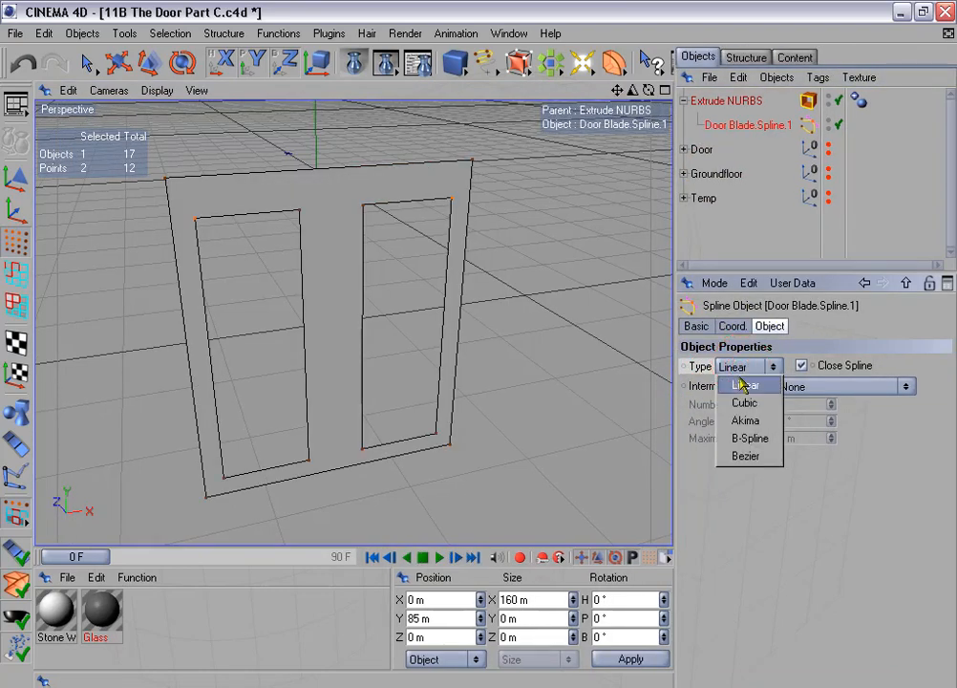
click(753, 456)
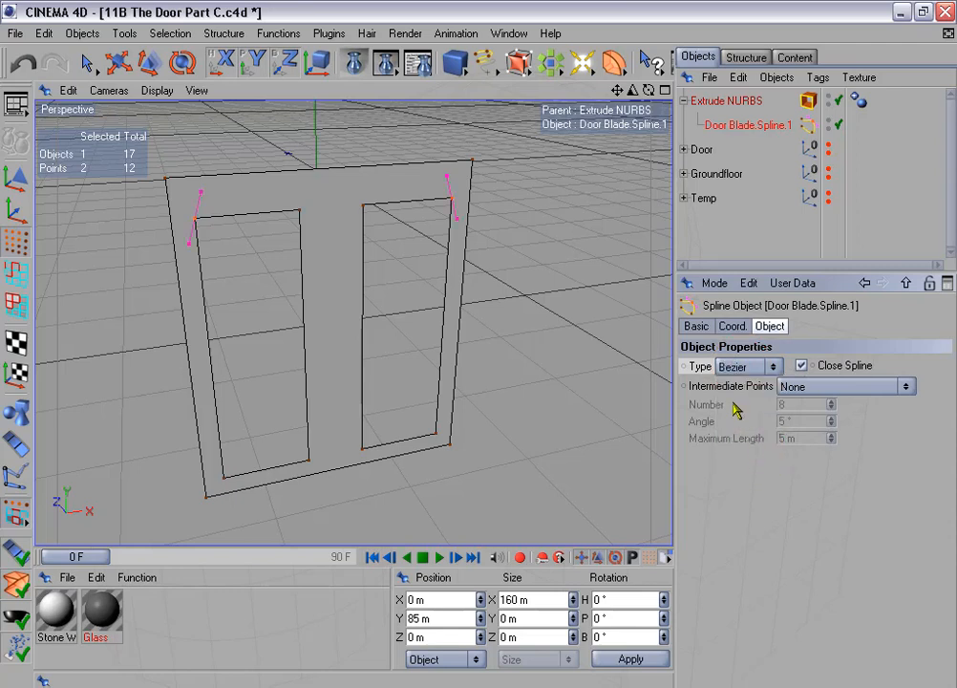
click(819, 390)
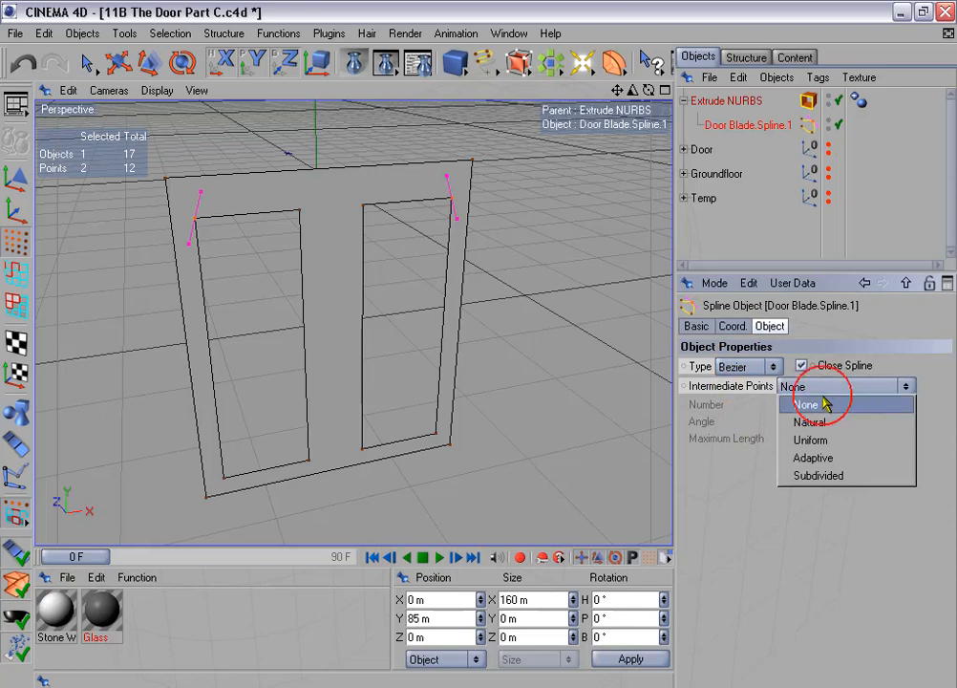
click(850, 458)
scroll(576, 372, down, 3)
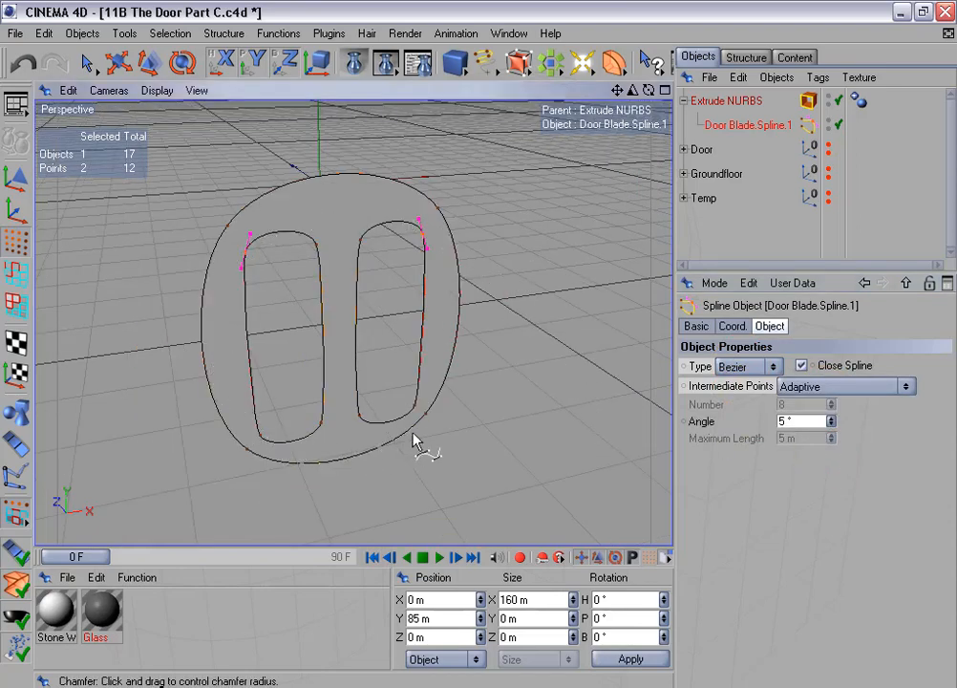
alt+middle_drag(435, 397, 456, 396)
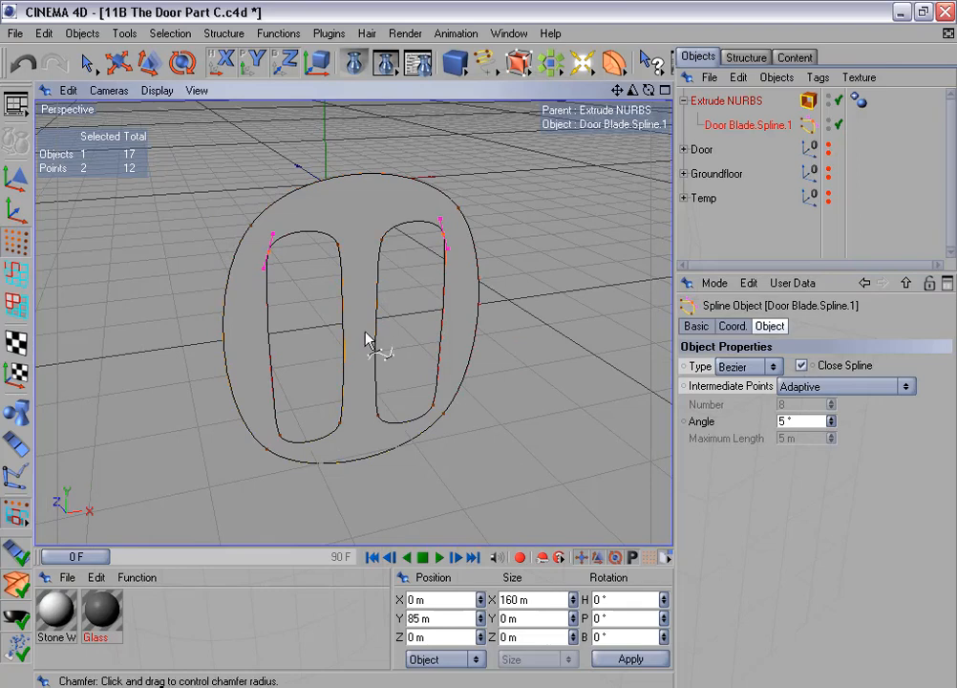
Apply Hard Interpolation to all points of the door blade spline
key(ctrl+a)
click(223, 34)
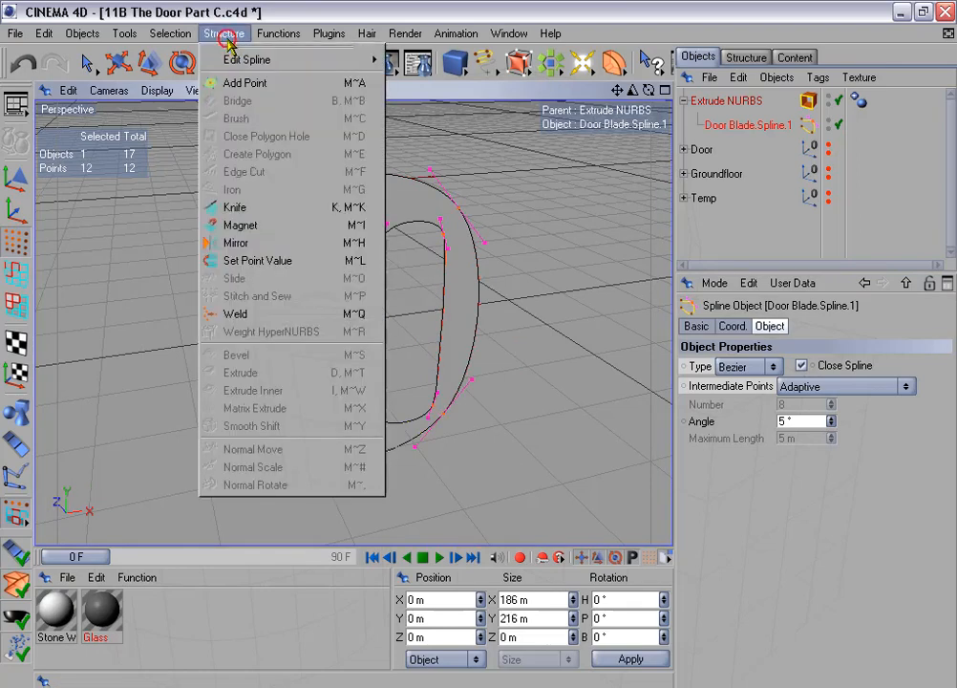
mouse_move(256, 59)
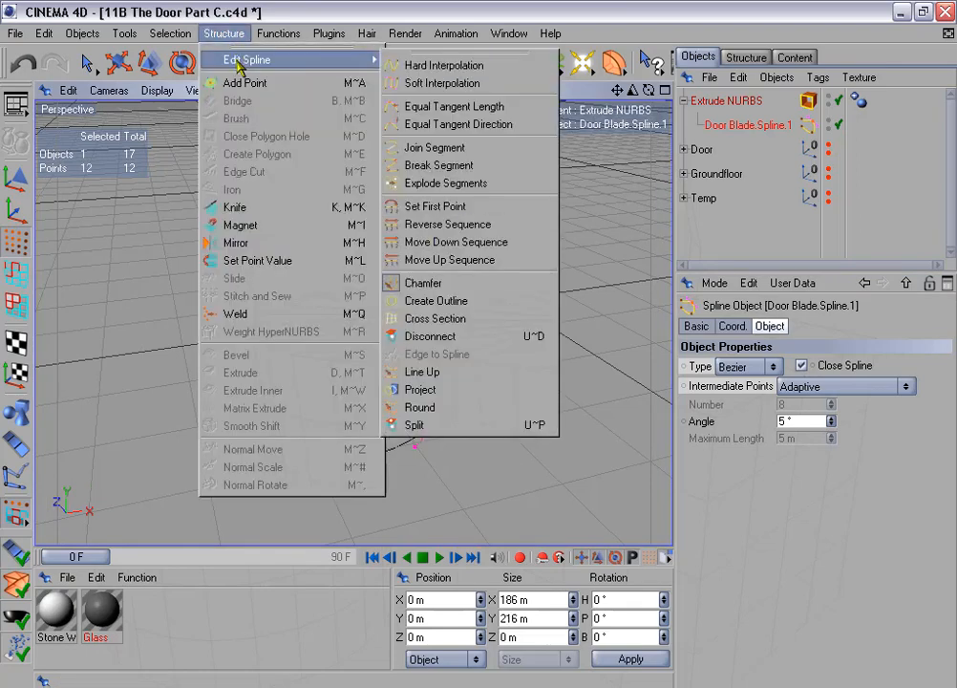
click(532, 67)
alt+drag(478, 345, 466, 297)
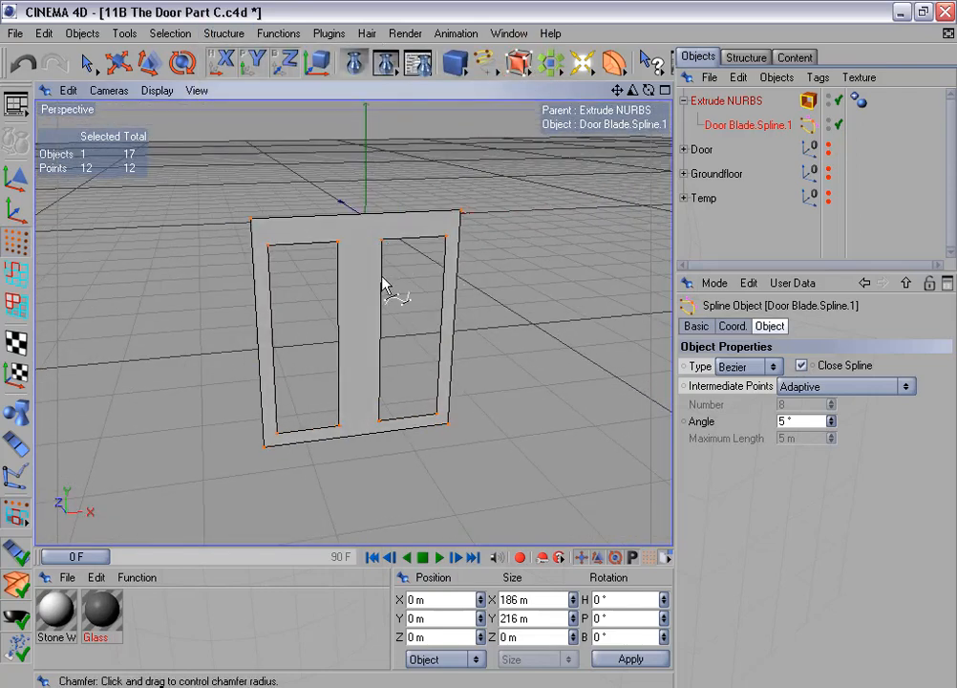
Chamfer the upper outer corner points of both window openings with a rounded radius of about 35 m
click(87, 64)
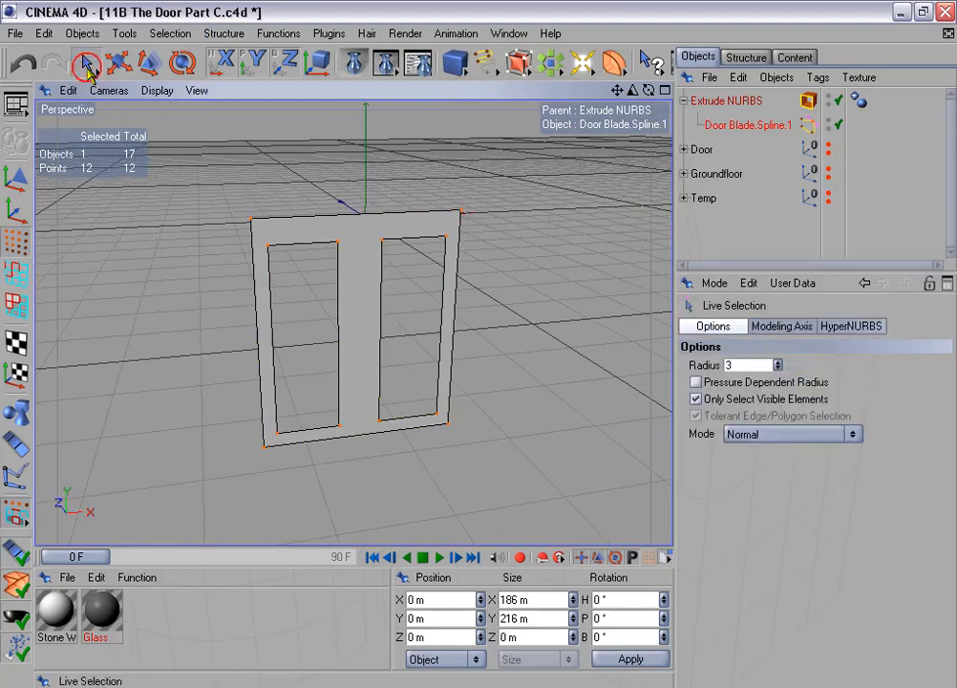
click(268, 246)
shift+click(446, 237)
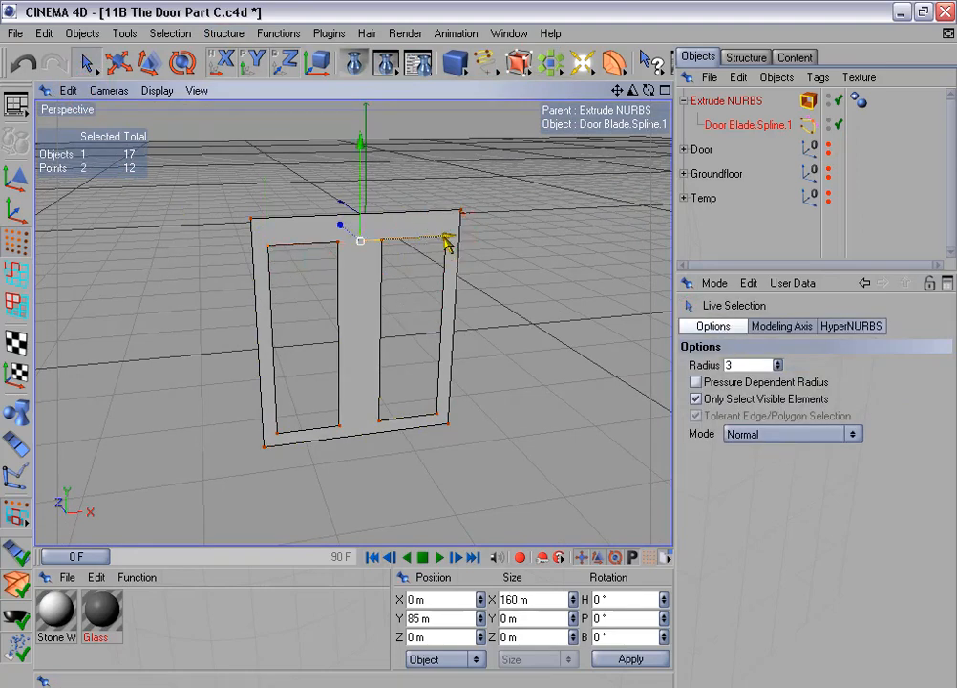
scroll(446, 238, up, 4)
alt+middle_drag(406, 238, 415, 253)
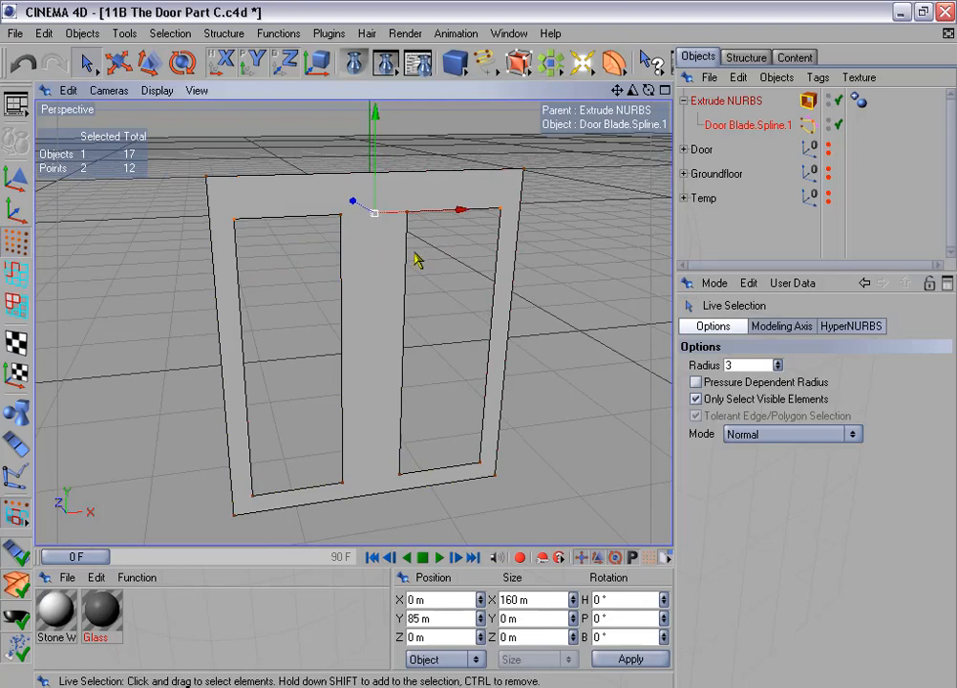
click(225, 33)
mouse_move(251, 59)
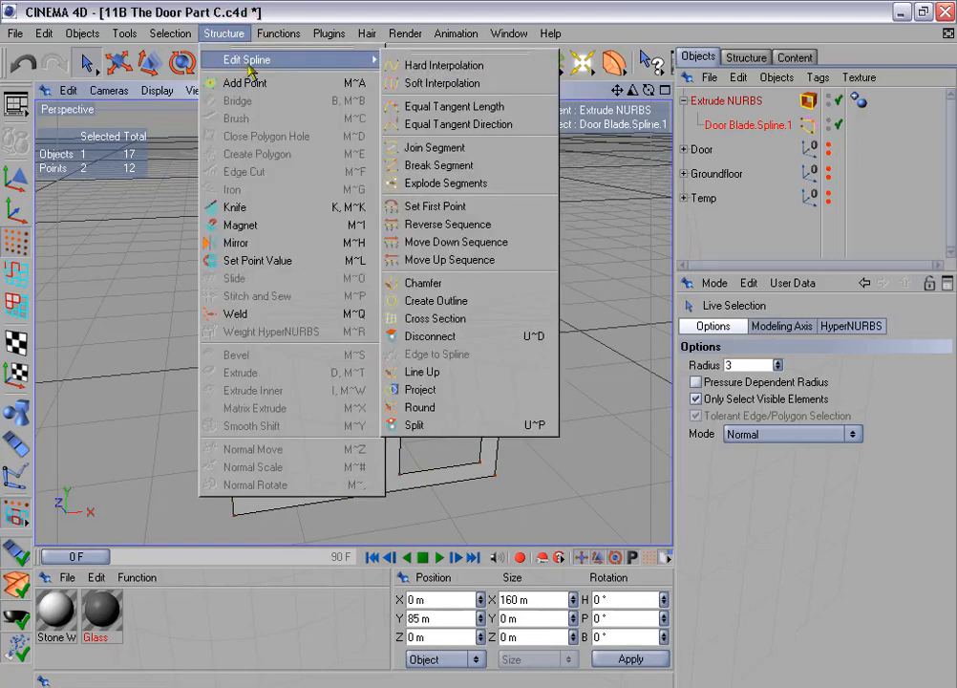
click(480, 283)
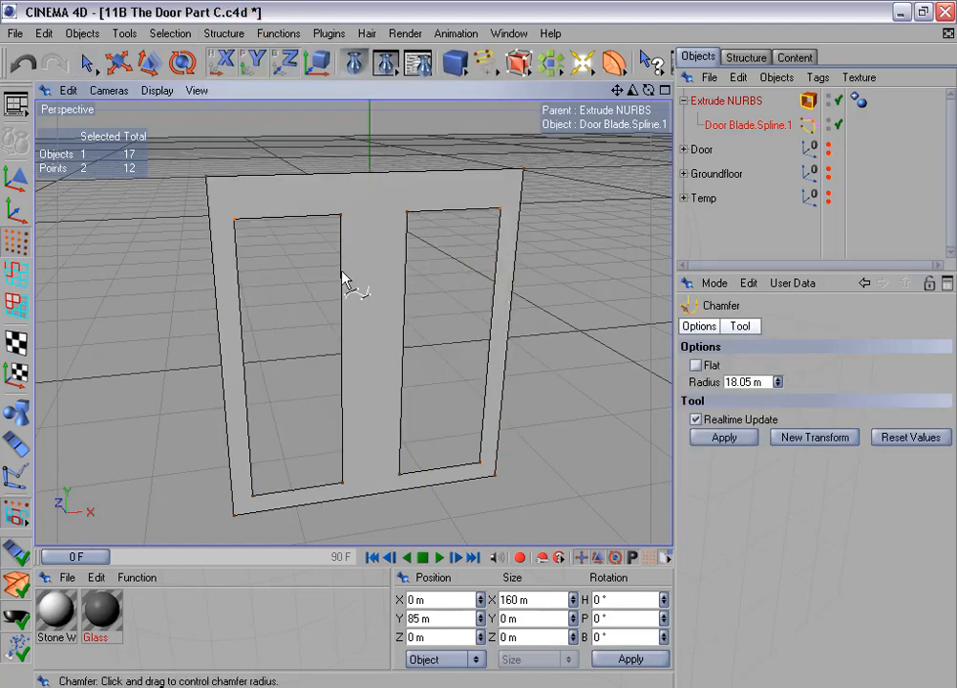
drag(344, 276, 517, 276)
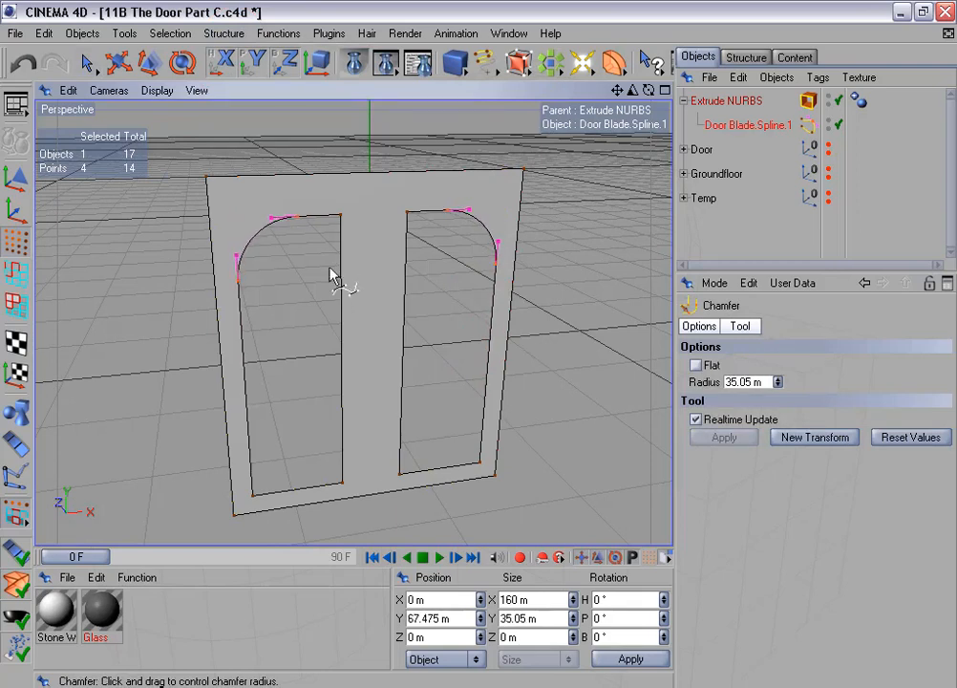
Set the chamfer radius of the two window corners to 55 m and view the arches from a lower angle
double_click(746, 382)
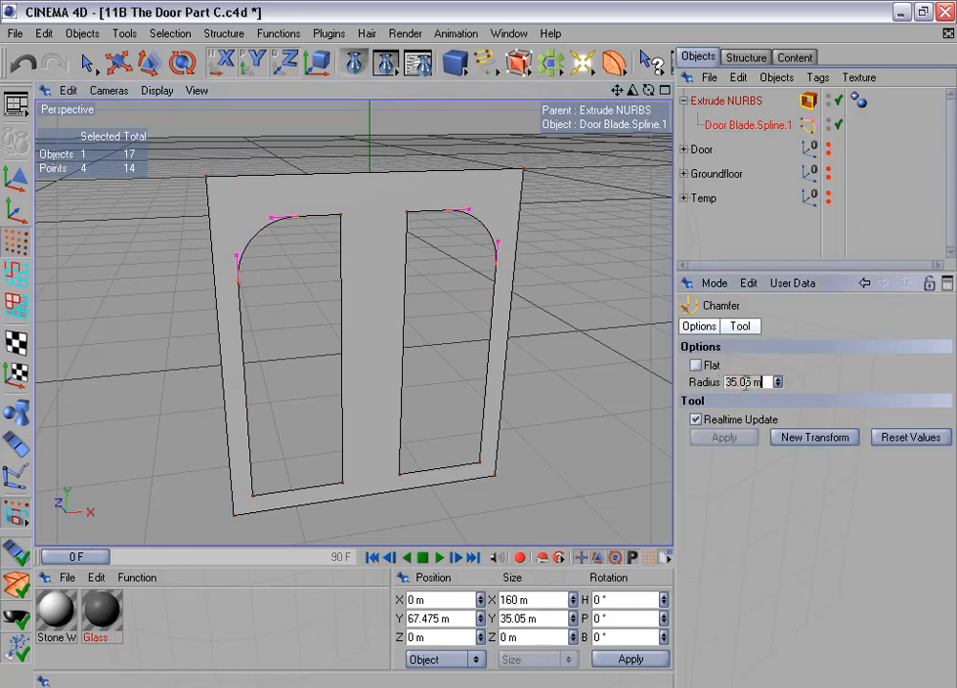
text(55)
click(744, 502)
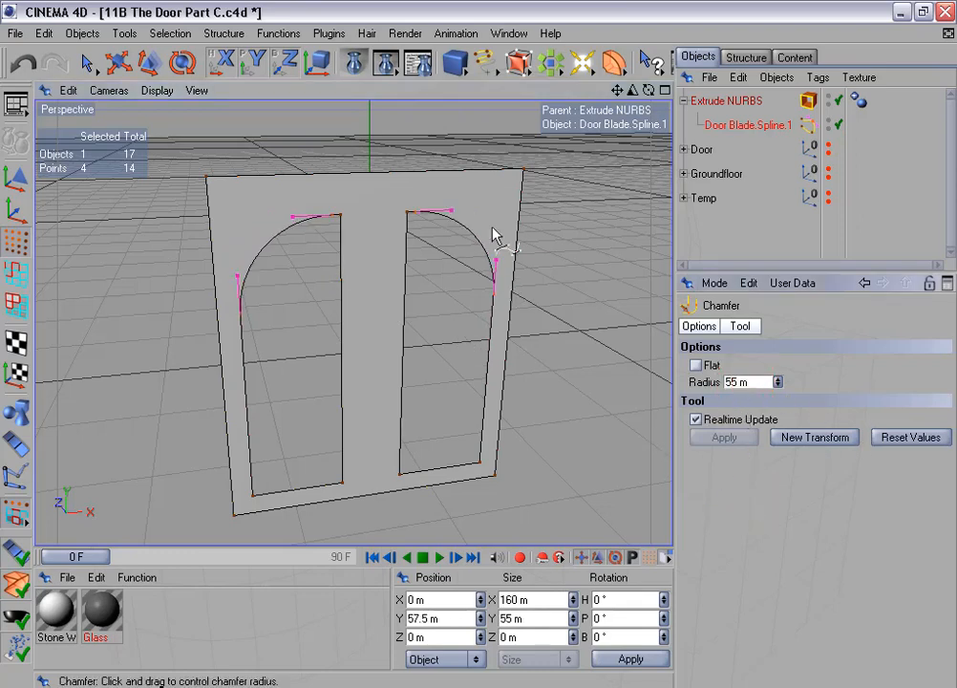
alt+drag(484, 347, 489, 189)
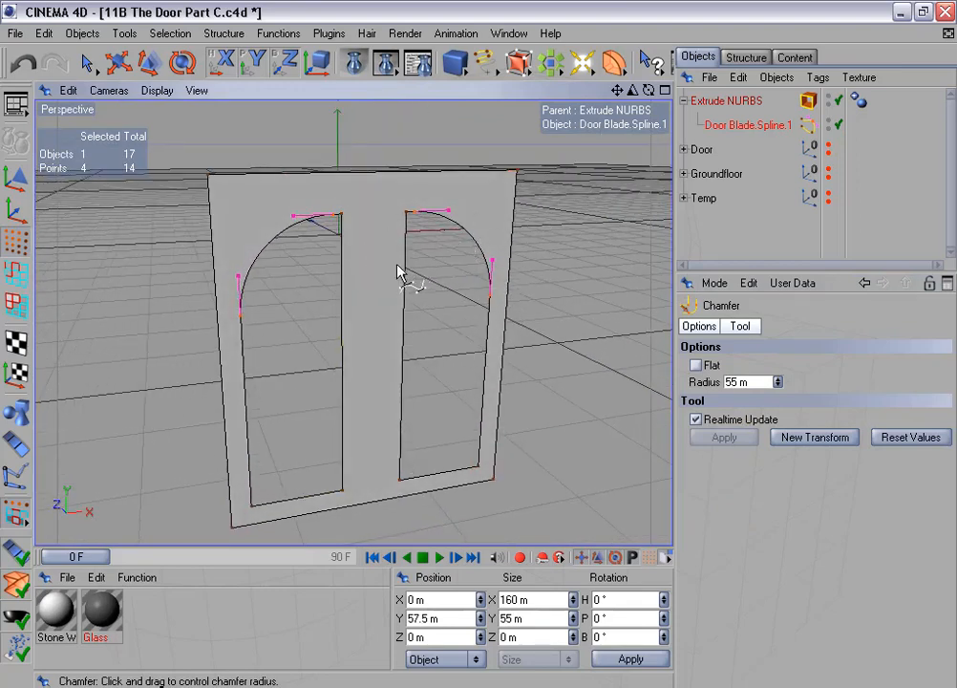
alt+drag(425, 269, 423, 268)
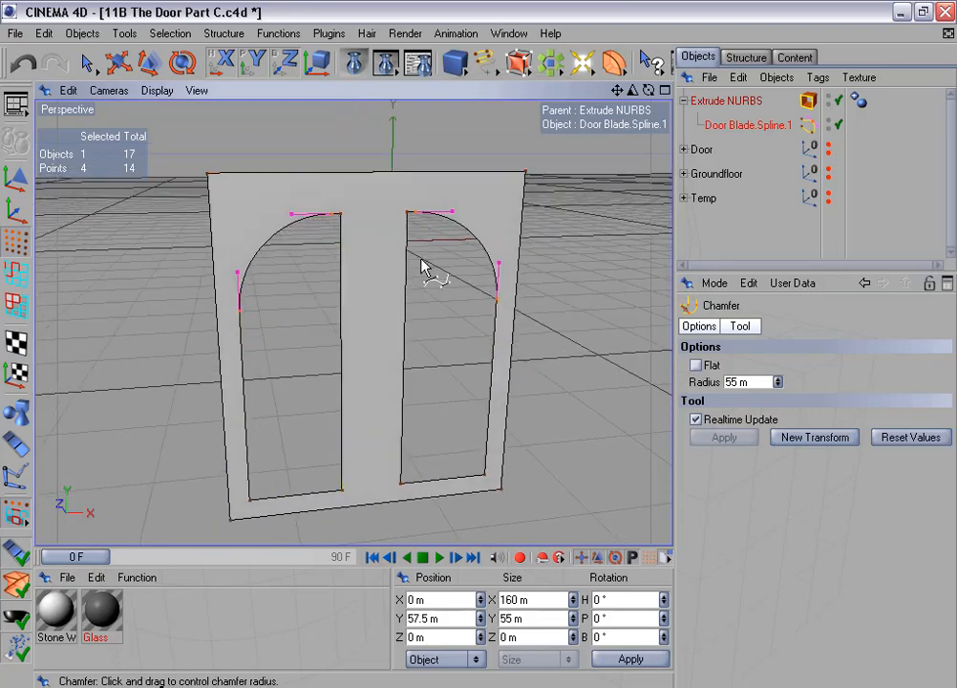
Set the adaptive intermediate point angle of the door blade spline to 0°
click(732, 127)
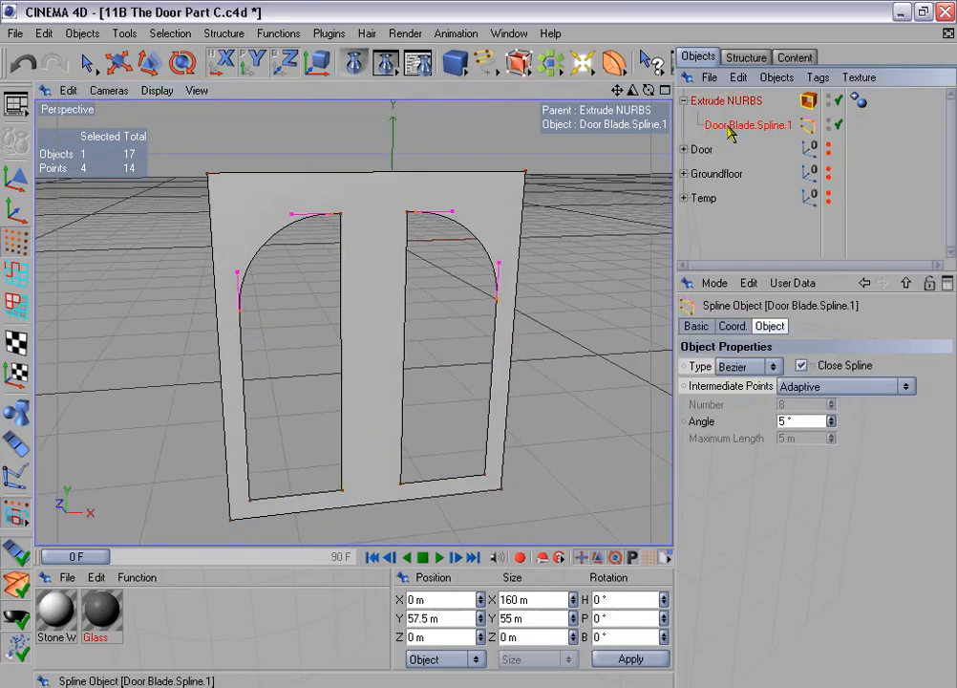
click(706, 421)
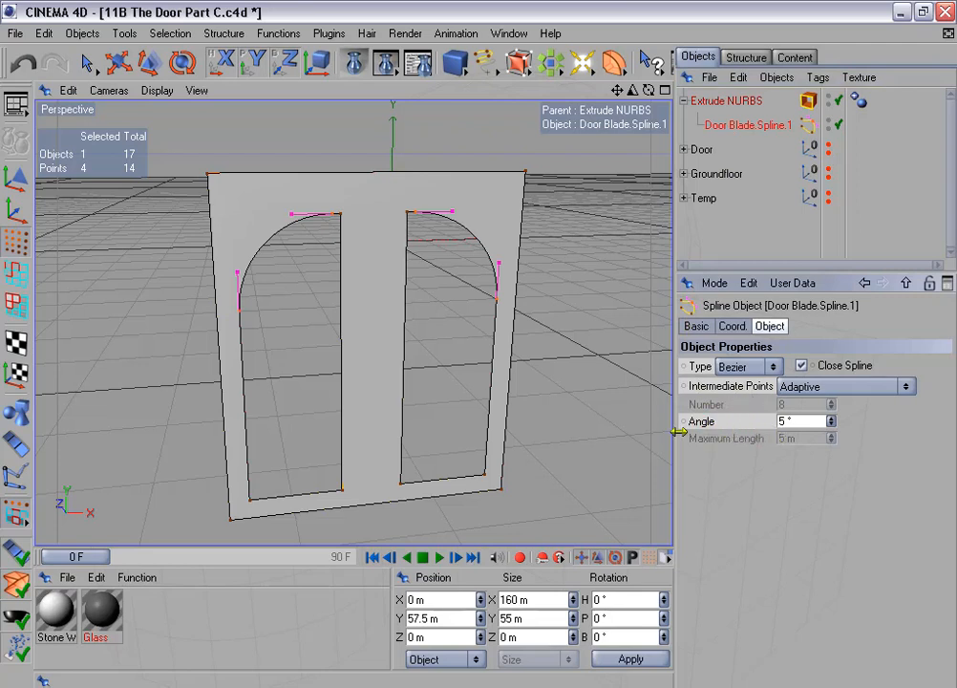
alt+drag(503, 260, 472, 244)
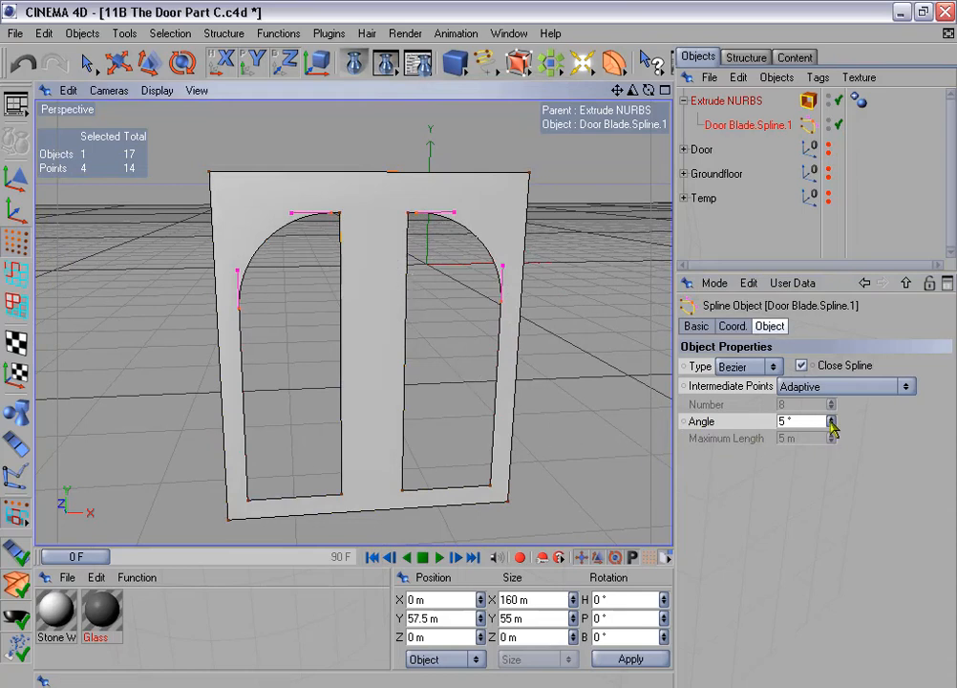
drag(832, 424, 832, 439)
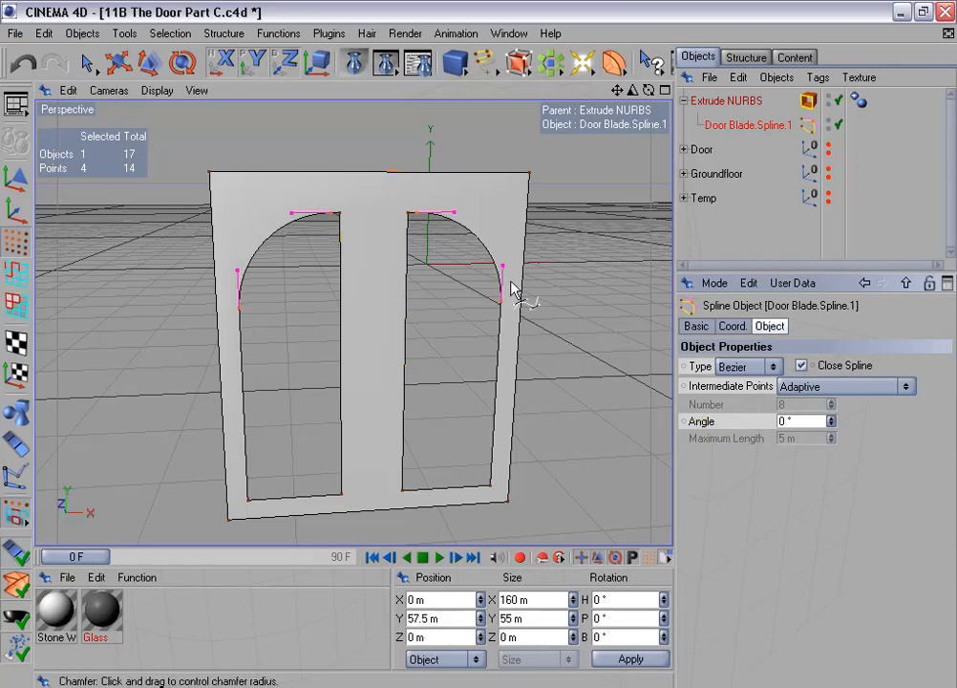
alt+drag(525, 299, 479, 344)
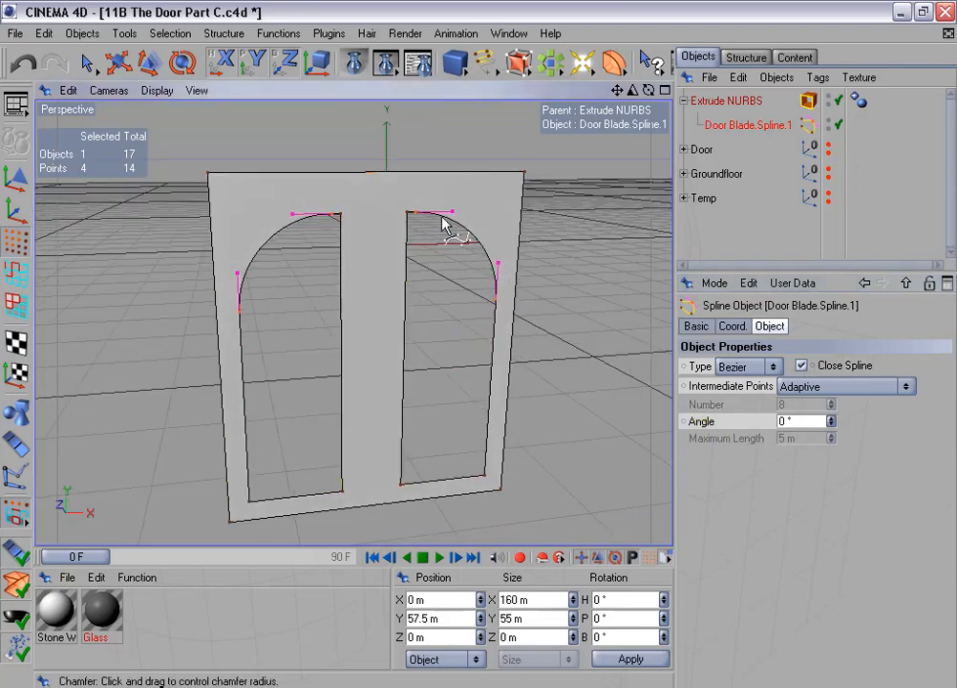
Try converting the Extrude NURBS to an editable mesh to inspect the arch points, and undo the conversion
click(729, 100)
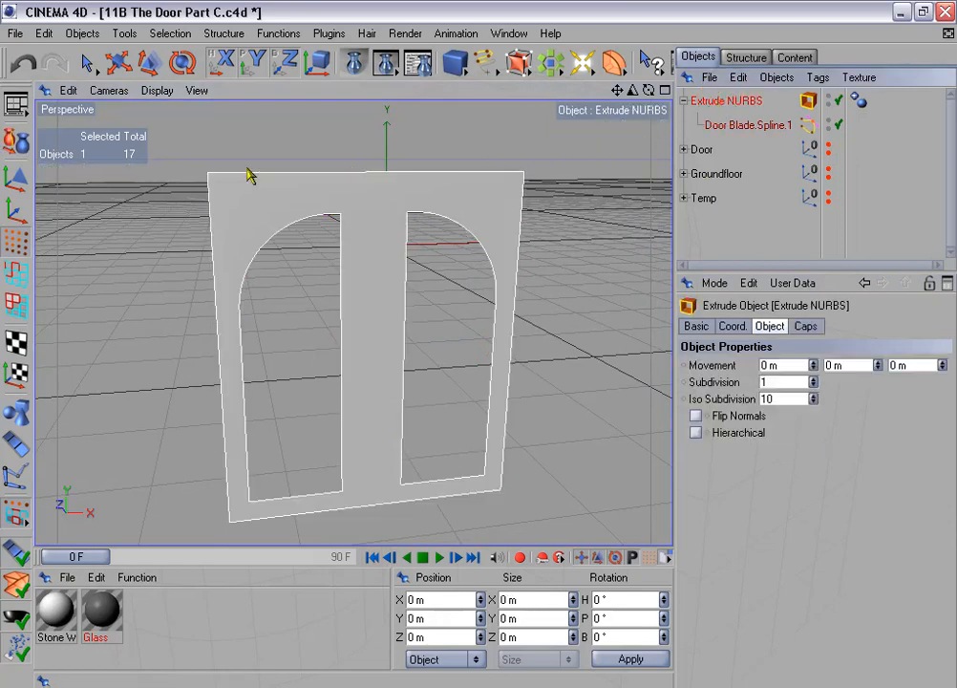
click(15, 103)
scroll(229, 262, up, 5)
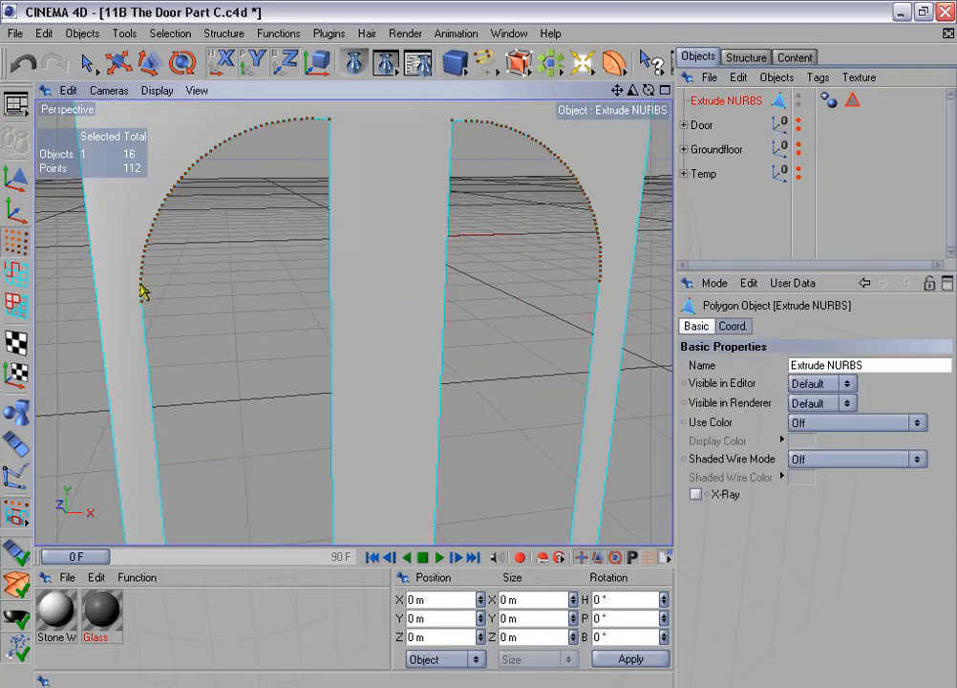
scroll(153, 268, down, 3)
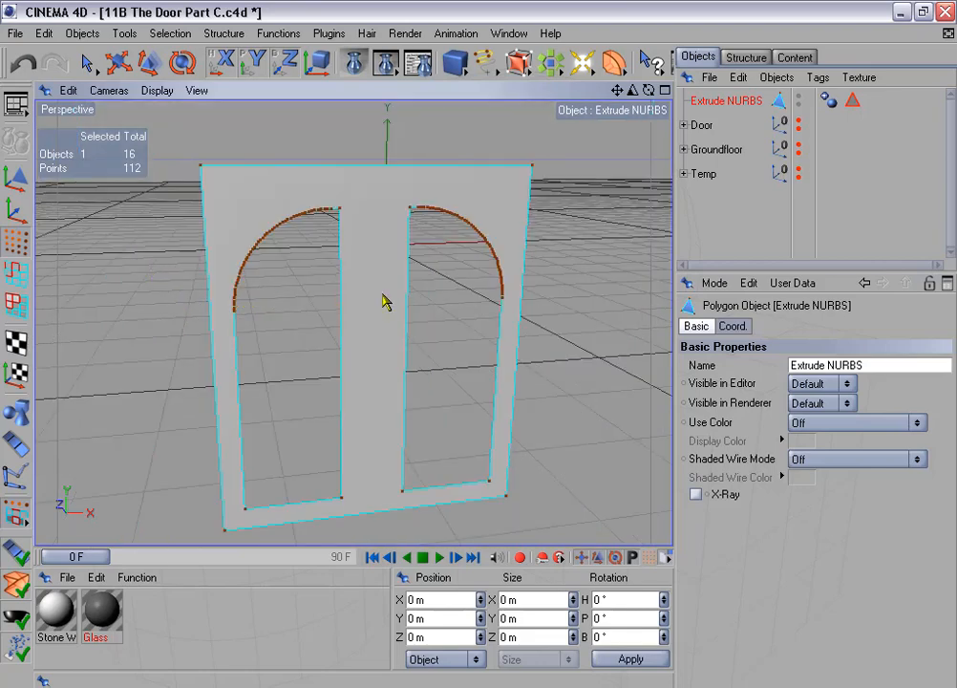
alt+drag(384, 294, 354, 284)
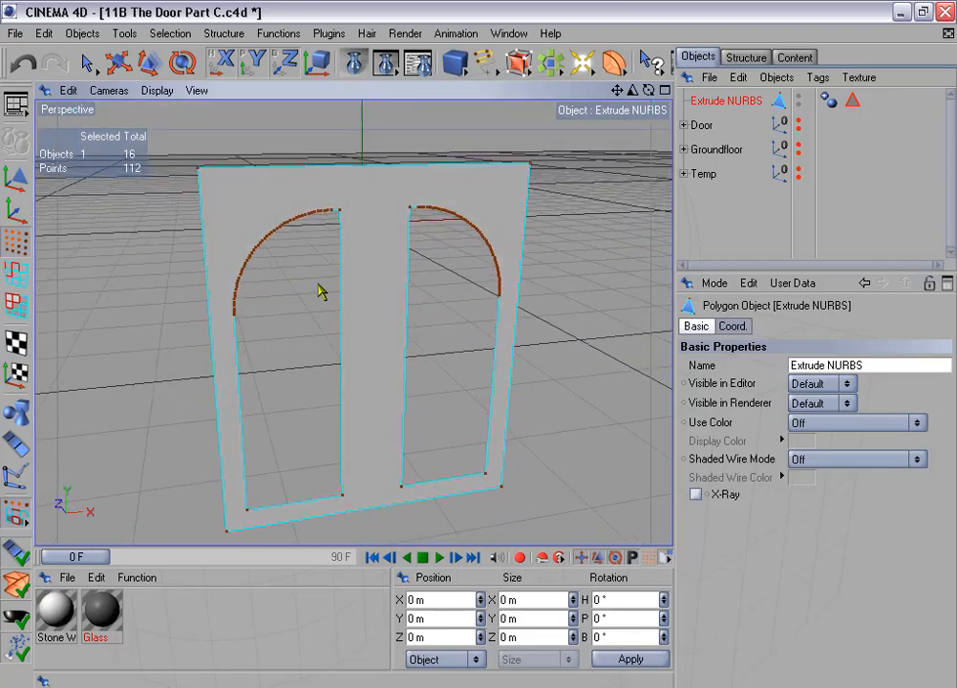
key(ctrl+z)
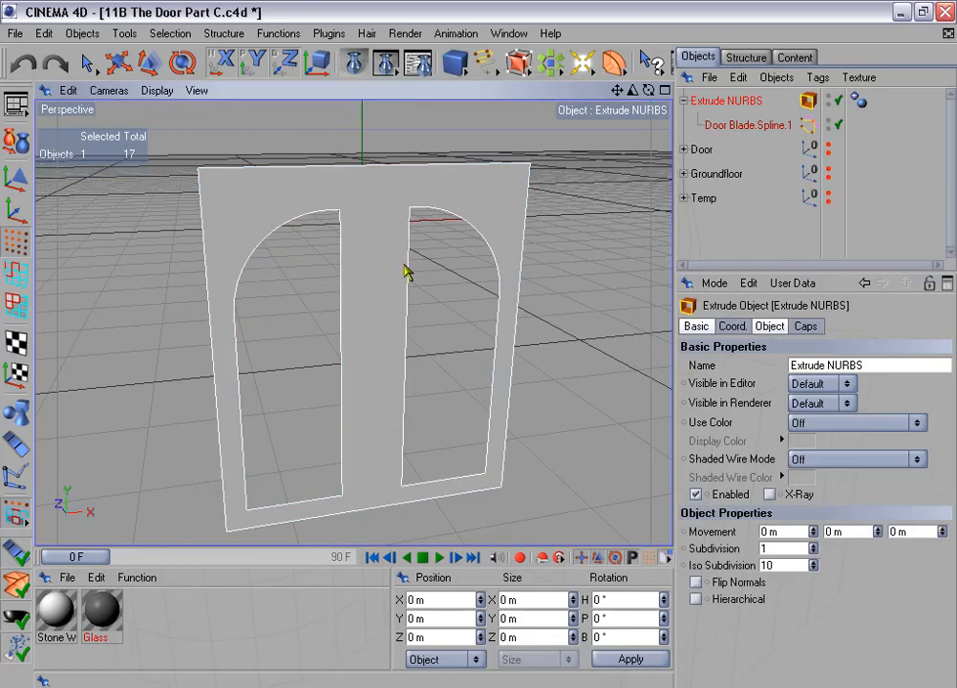
Set the adaptive intermediate point angle of the door blade spline to 15°
click(732, 125)
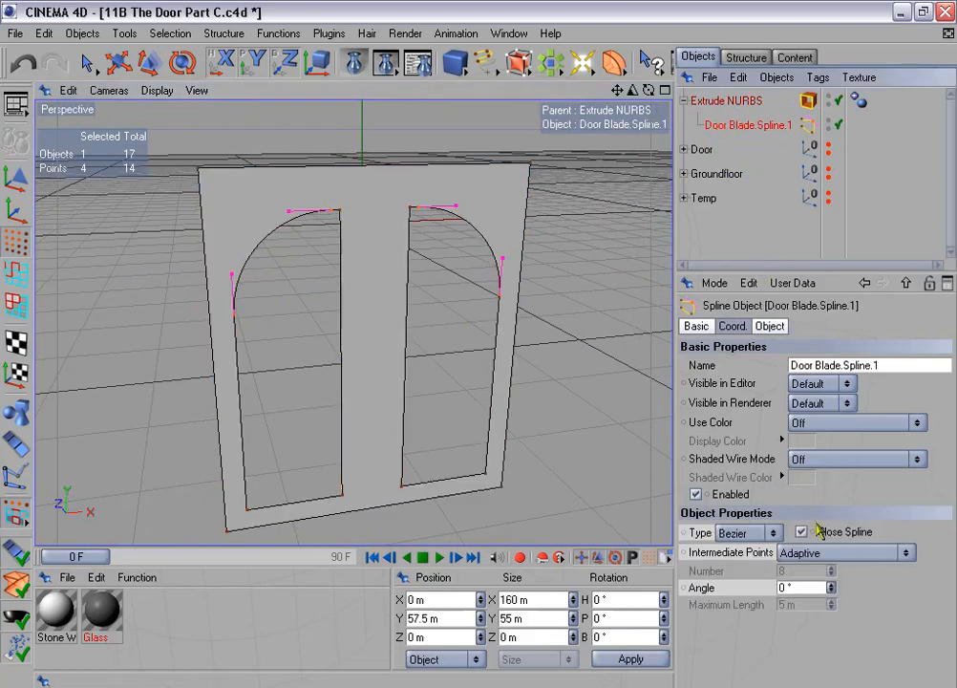
click(774, 328)
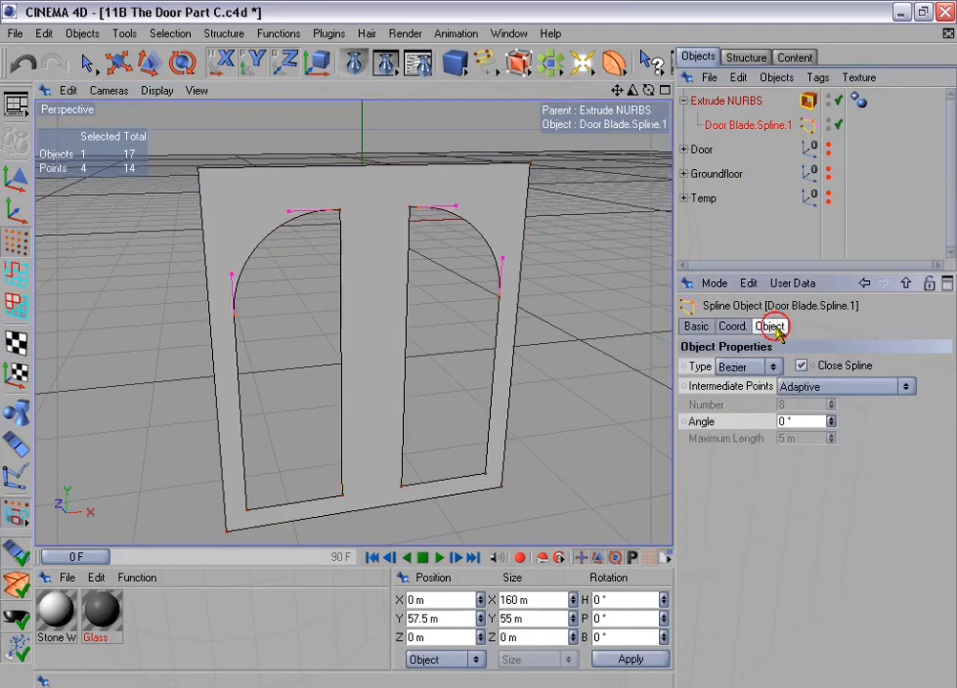
click(831, 419)
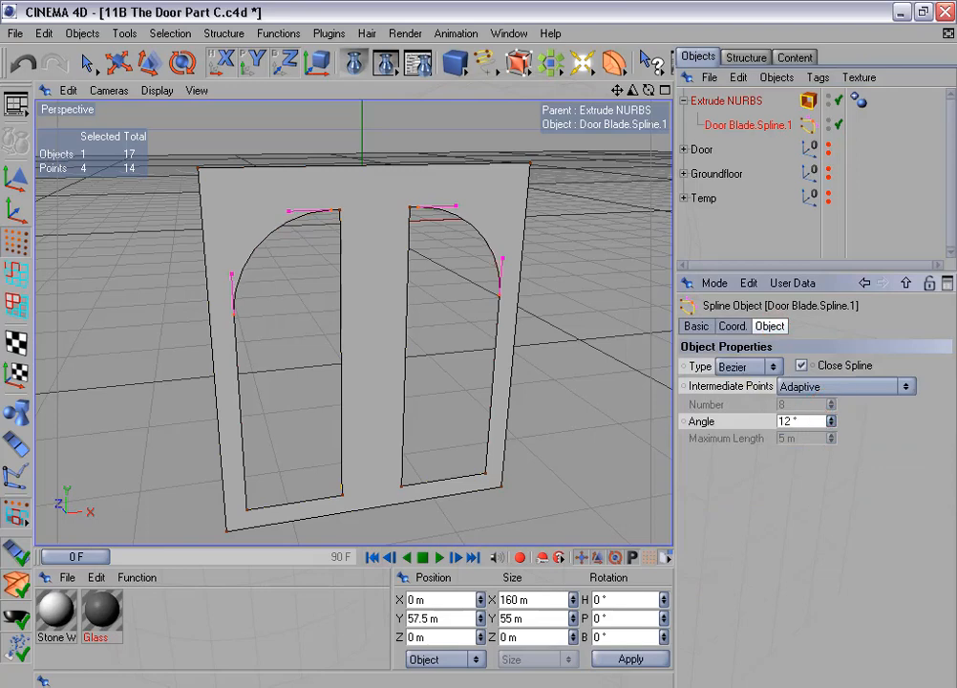
drag(831, 421, 831, 418)
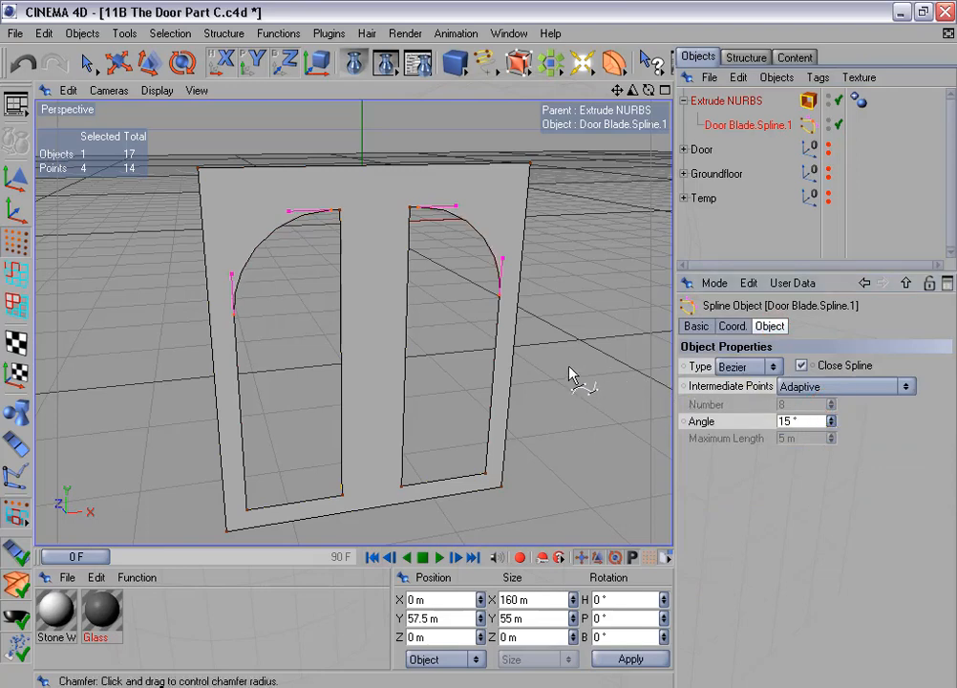
Frame the door blade in the front view, display it shaded with lines, and render a preview of it
middle_click(551, 413)
middle_click(550, 409)
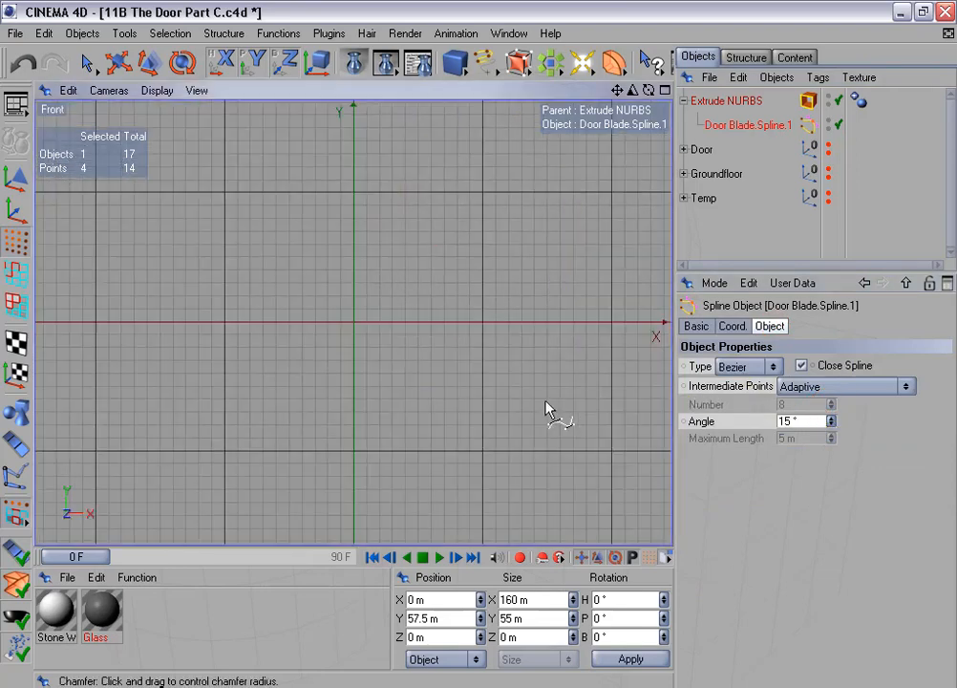
key(o)
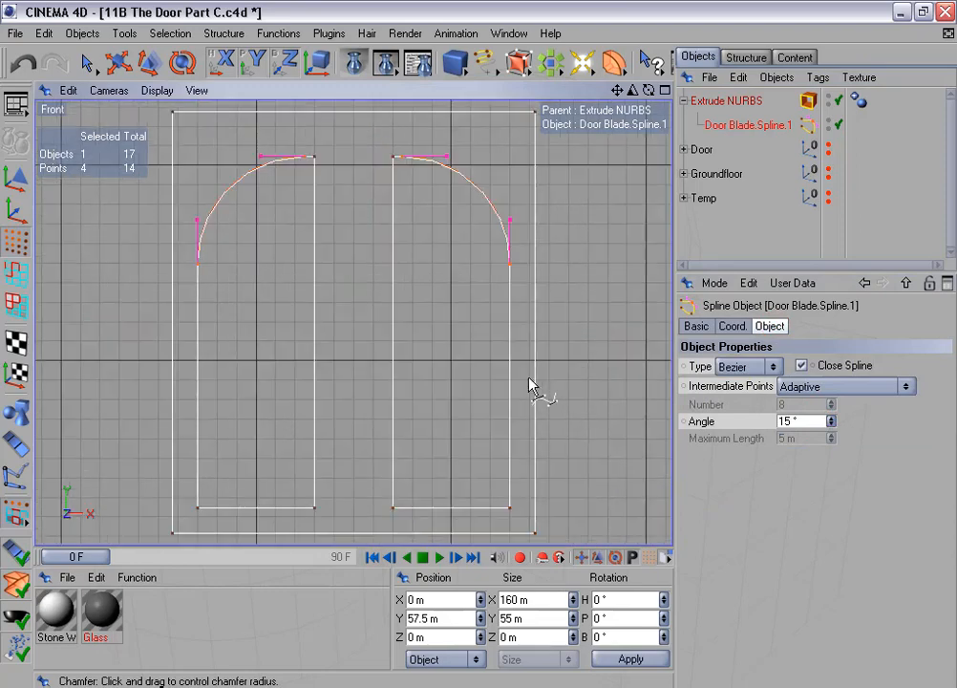
click(157, 89)
click(262, 190)
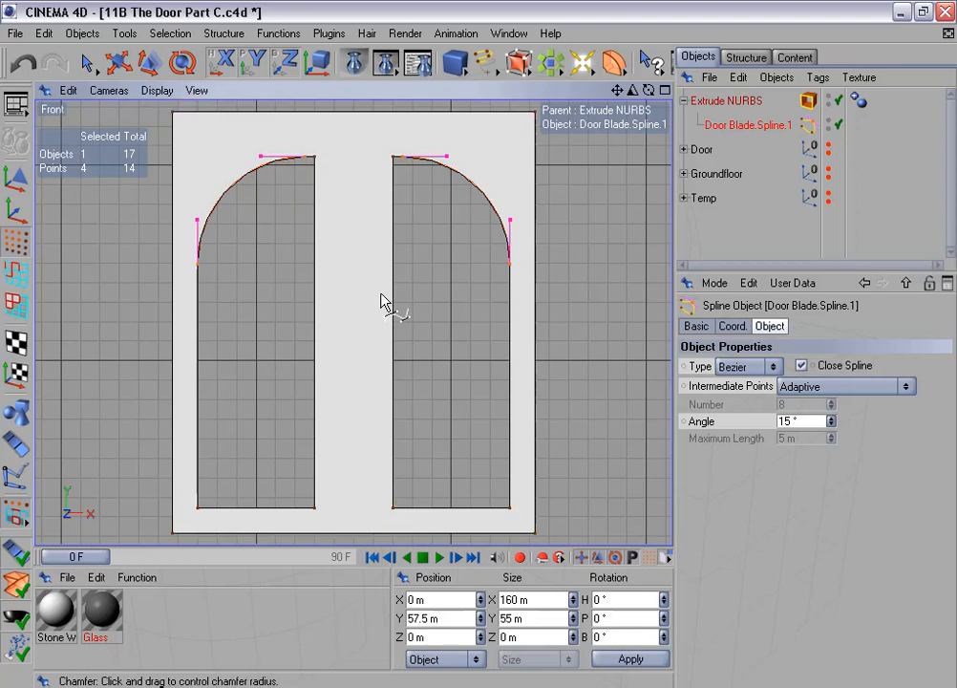
key(ctrl+r)
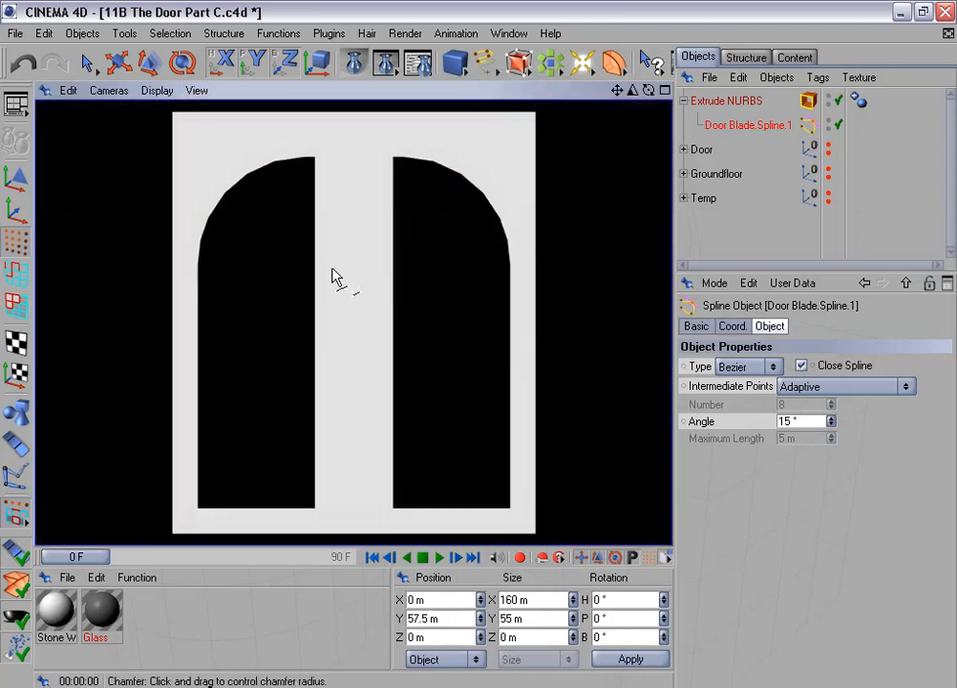
scroll(337, 278, down, 1)
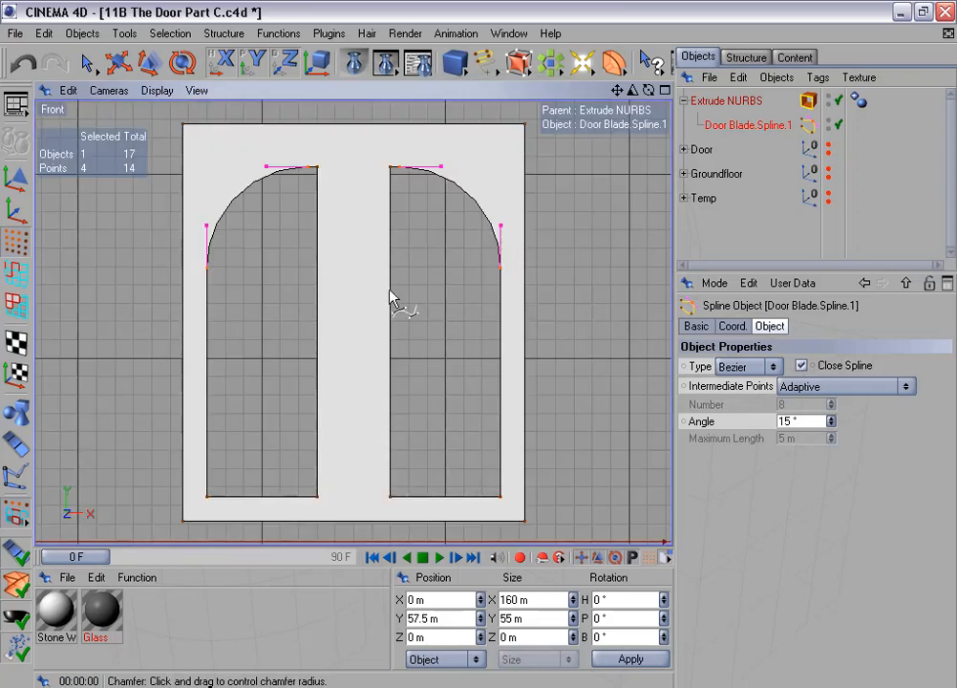
Reduce the adaptive intermediate point angle of the door blade spline to 7°
click(831, 425)
click(831, 425)
click(831, 426)
click(831, 425)
click(831, 425)
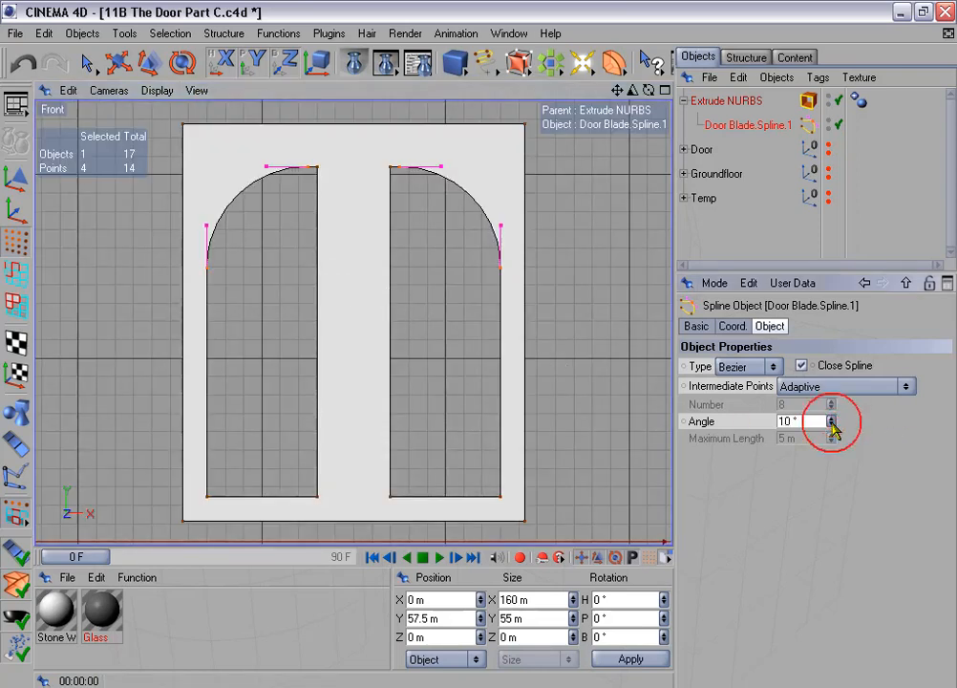
click(831, 425)
click(831, 425)
click(831, 425)
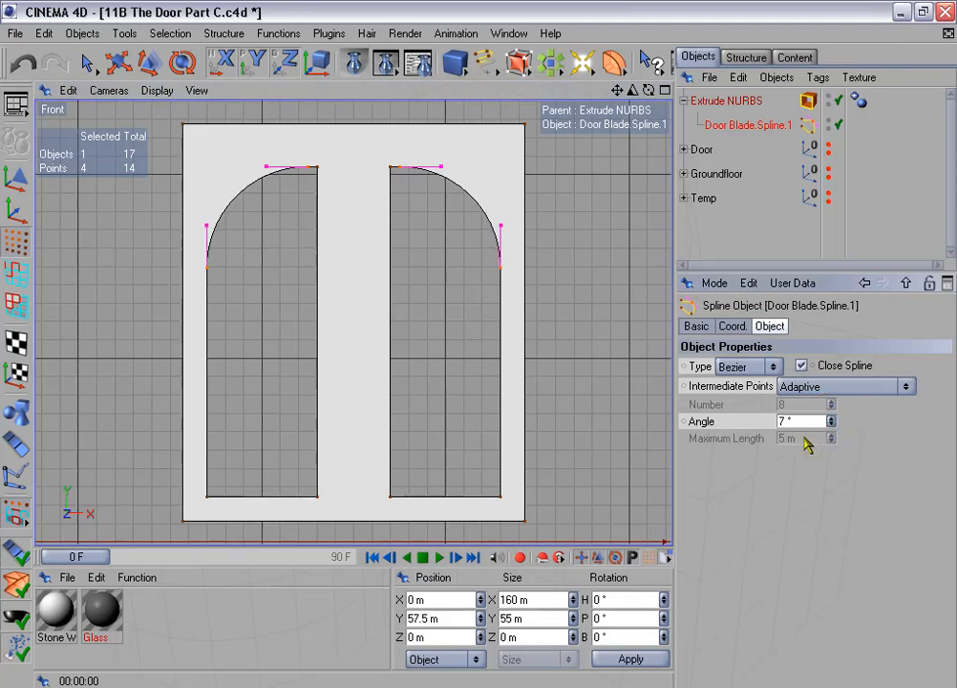
Render a close-up preview of the two window arches in the front view to check their smoothness
scroll(512, 368, up, 1)
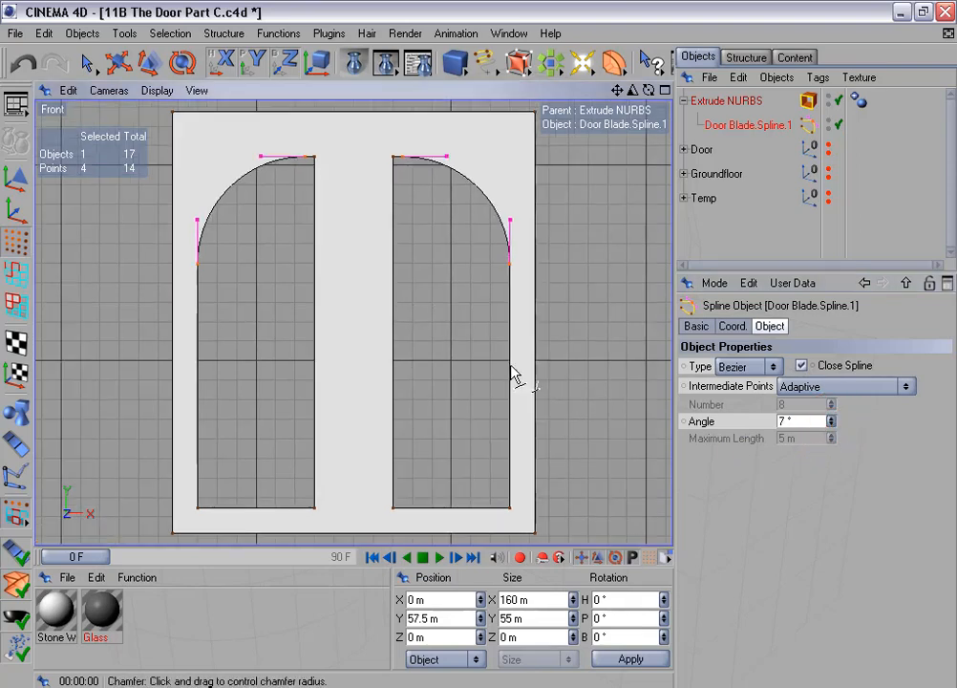
alt+middle_drag(511, 368, 523, 397)
scroll(501, 317, up, 1)
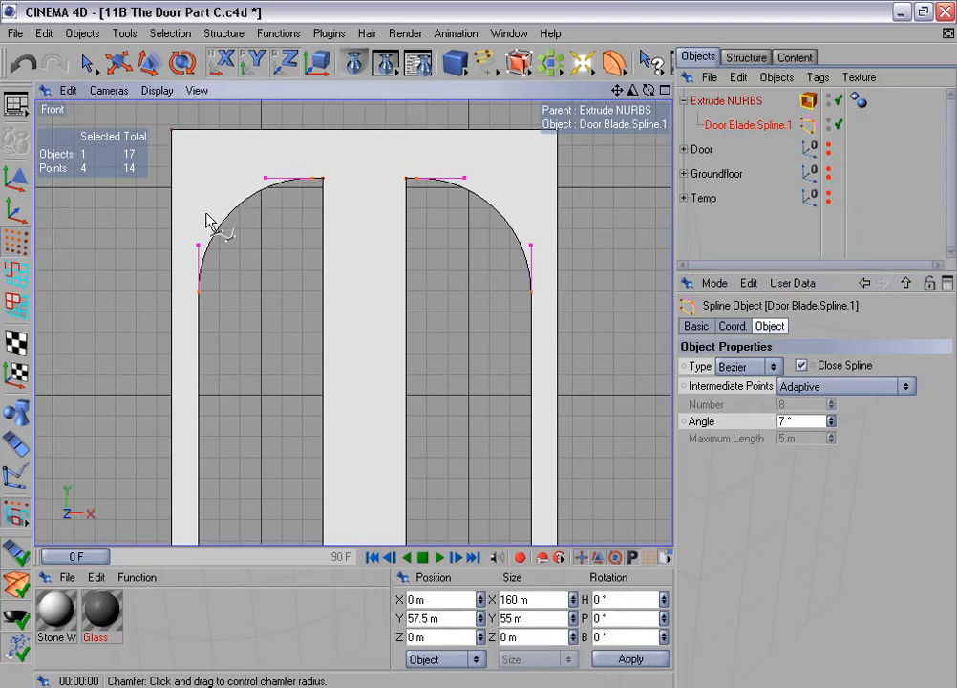
key(ctrl+r)
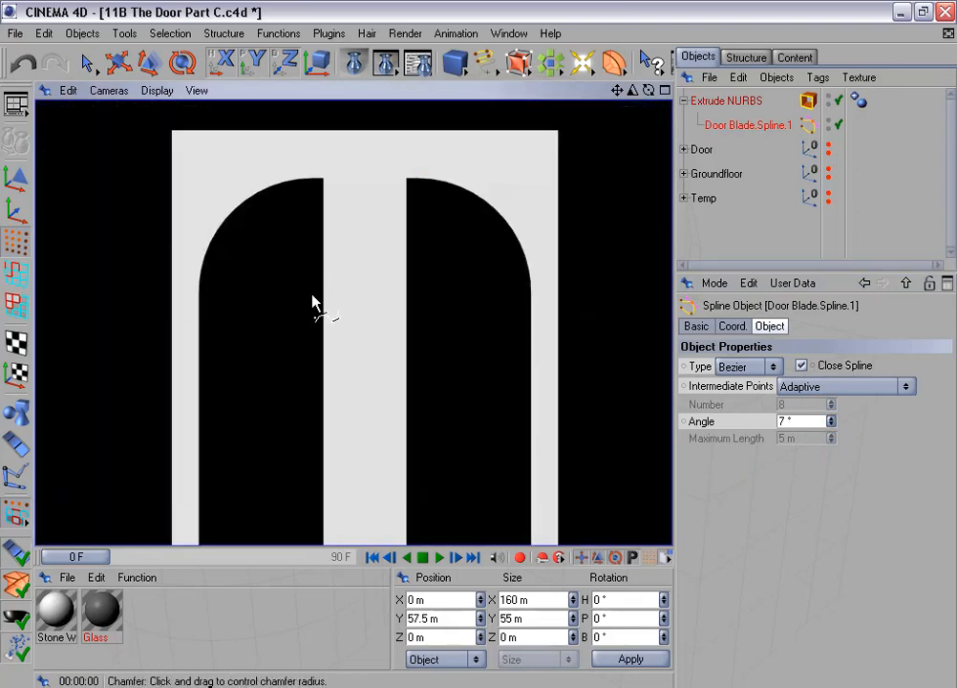
scroll(314, 304, down, 2)
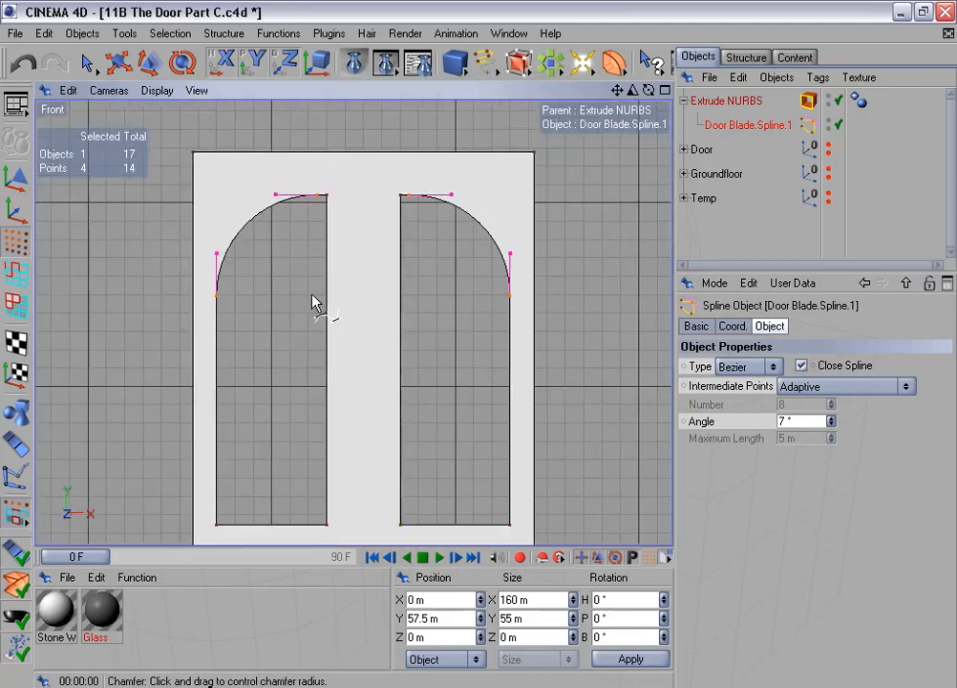
alt+middle_drag(387, 346, 387, 326)
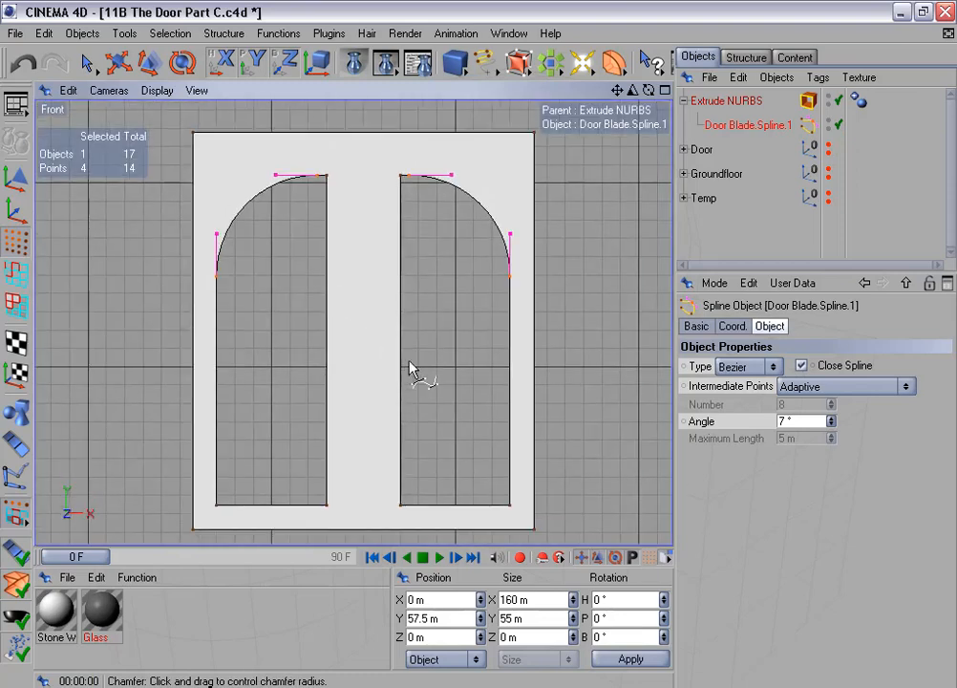
Convert the Extrude NURBS door blade into an editable polygon object
click(718, 105)
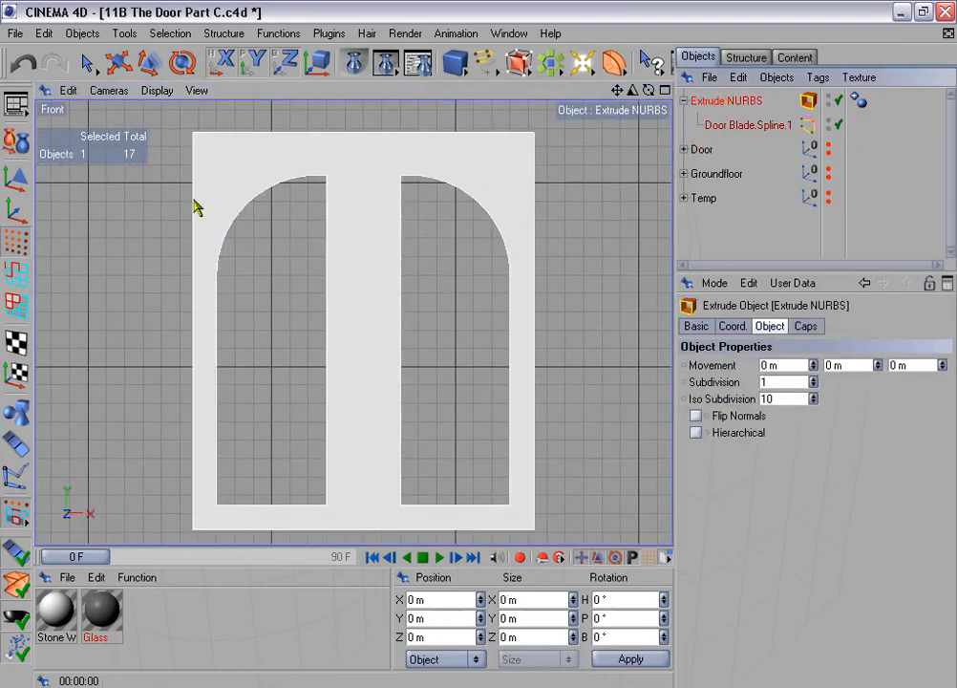
click(19, 142)
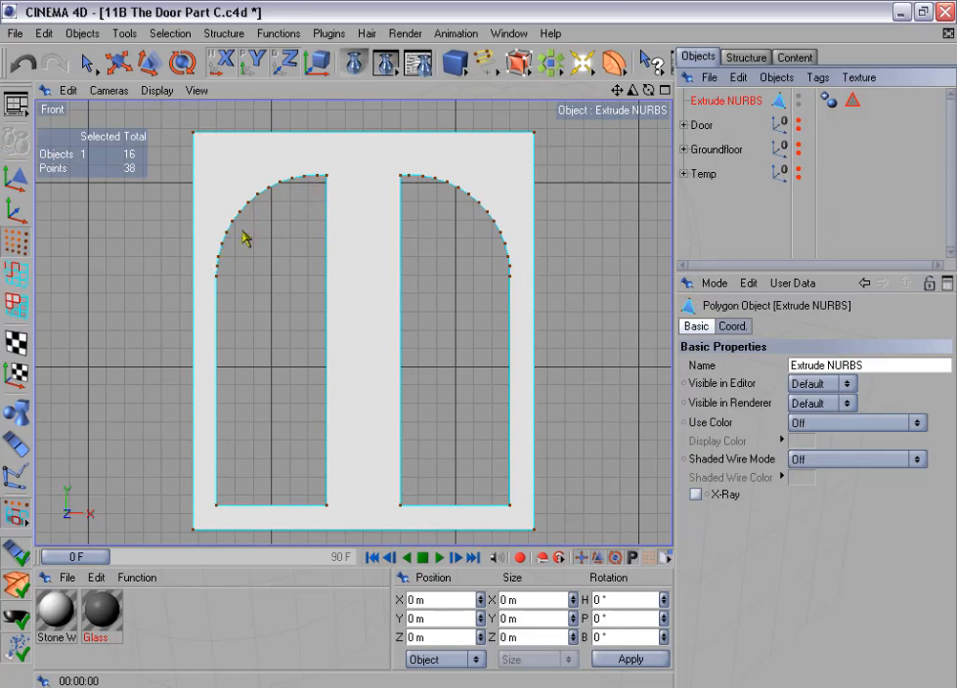
scroll(345, 310, down, 1)
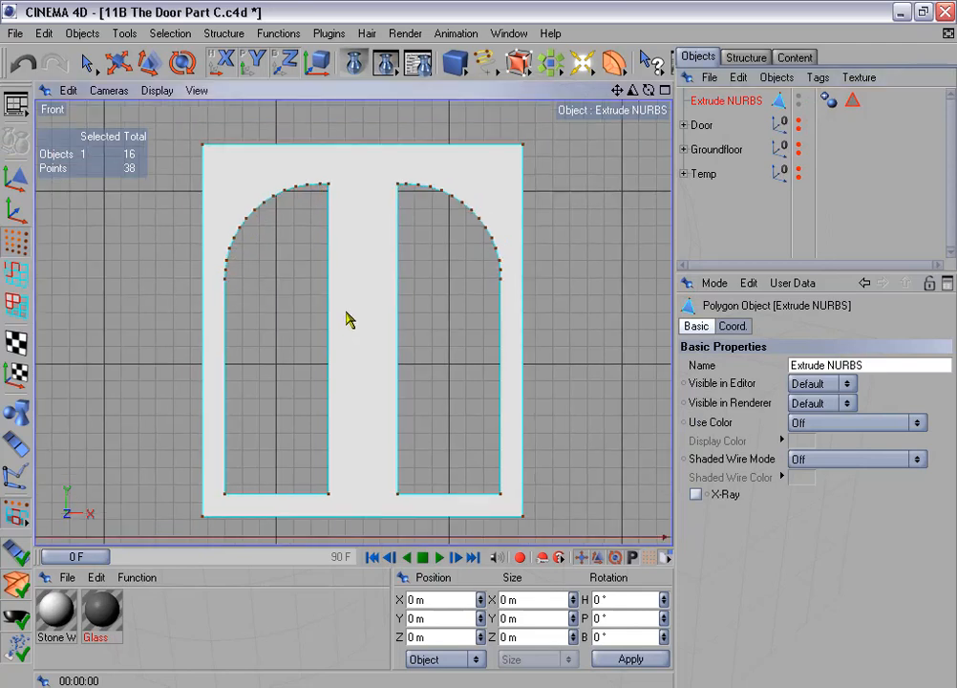
alt+middle_drag(393, 312, 380, 312)
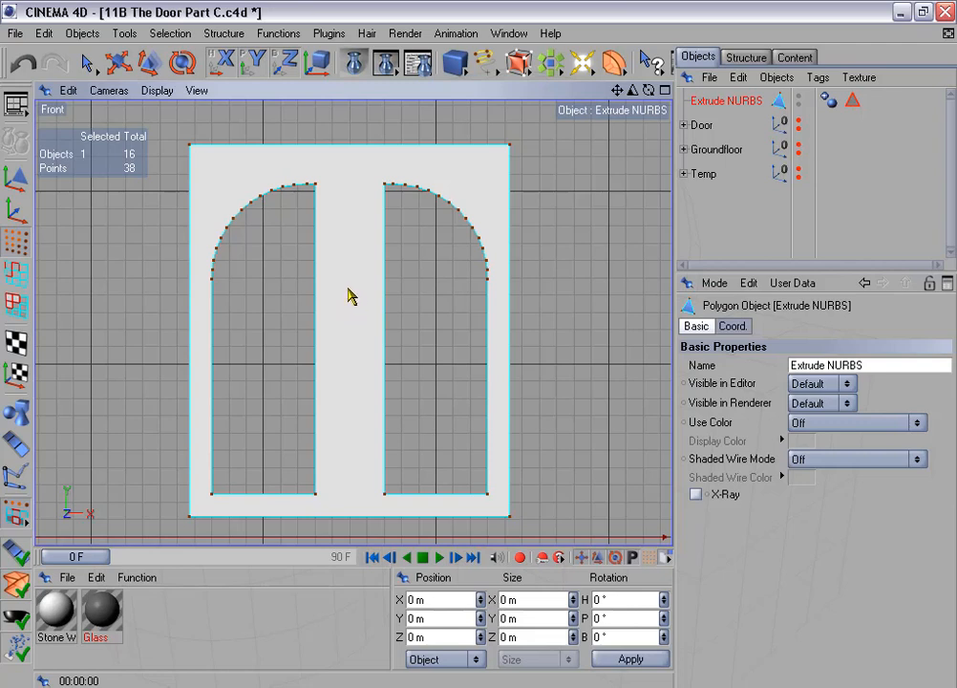
Select the entire door blade n-gon in polygon mode with Live Selection
click(16, 305)
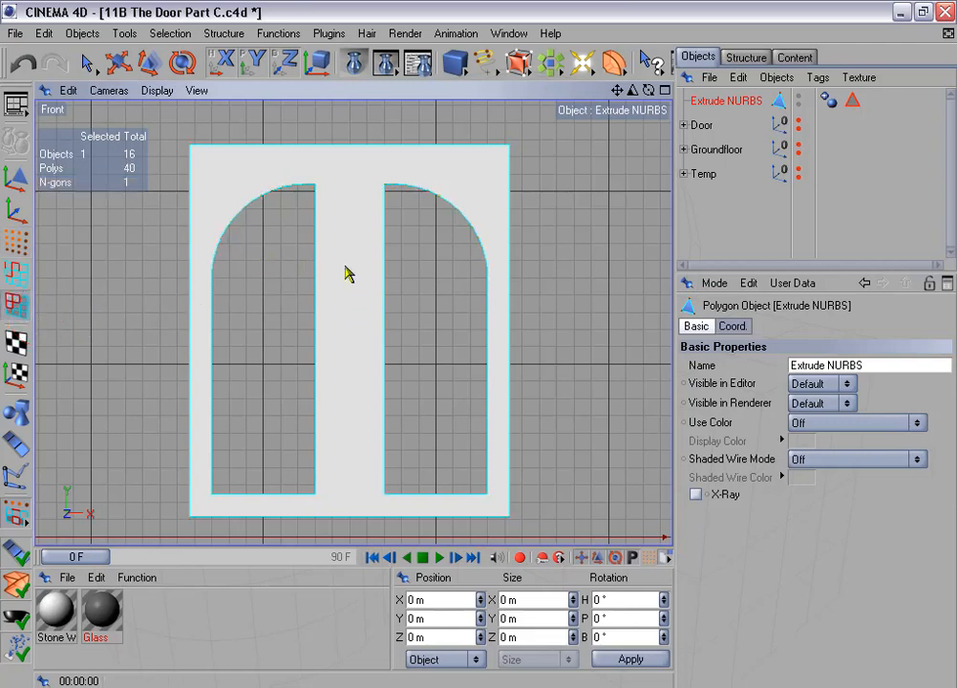
click(85, 63)
click(346, 194)
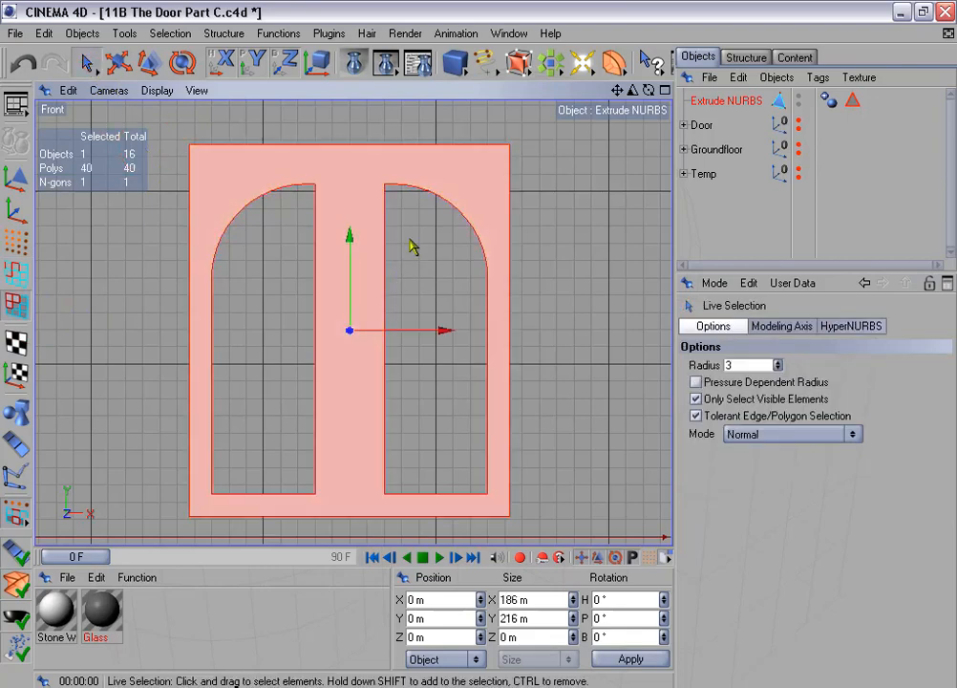
mouse_move(345, 391)
alt+middle_down()
mouse_move(363, 386)
mouse_move(348, 369)
alt+middle_up()
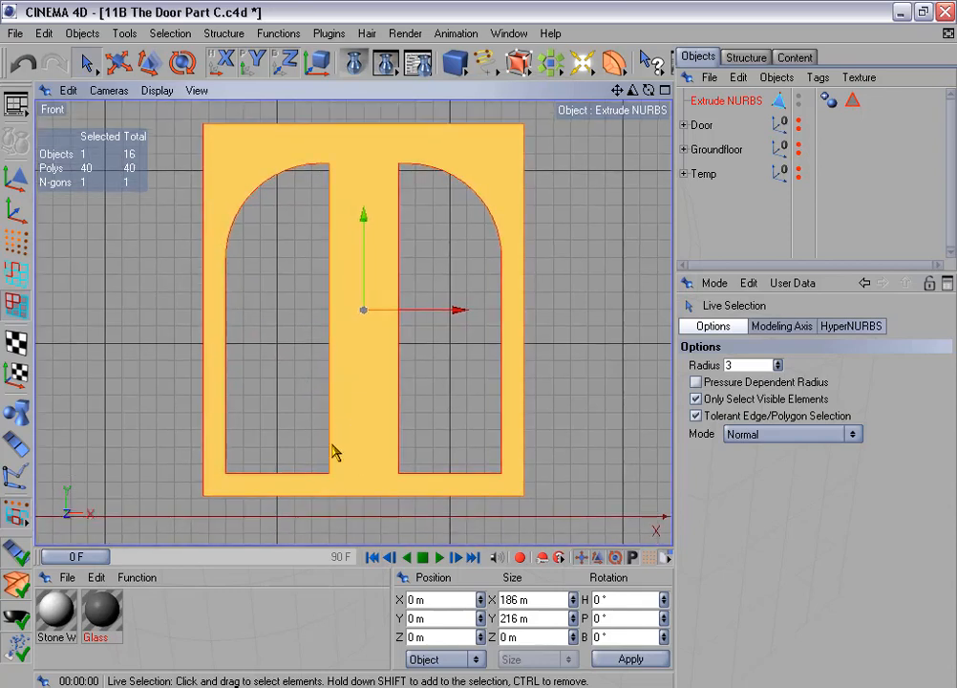
alt+middle_drag(361, 398, 364, 407)
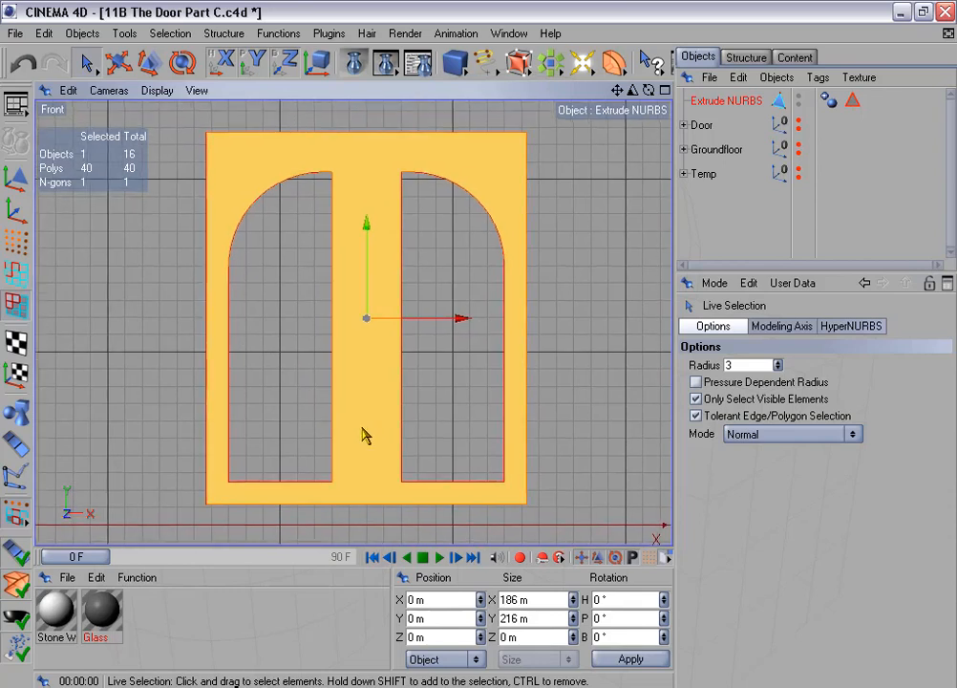
Try the Remove N-gons function on the door blade to inspect its hidden triangulation, and undo it
click(279, 33)
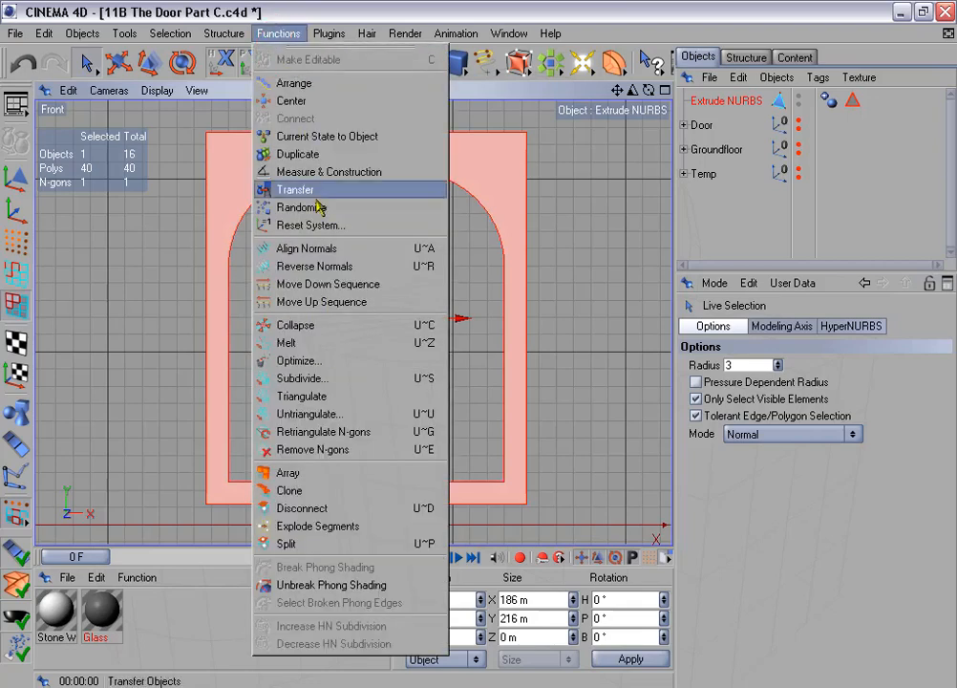
click(373, 451)
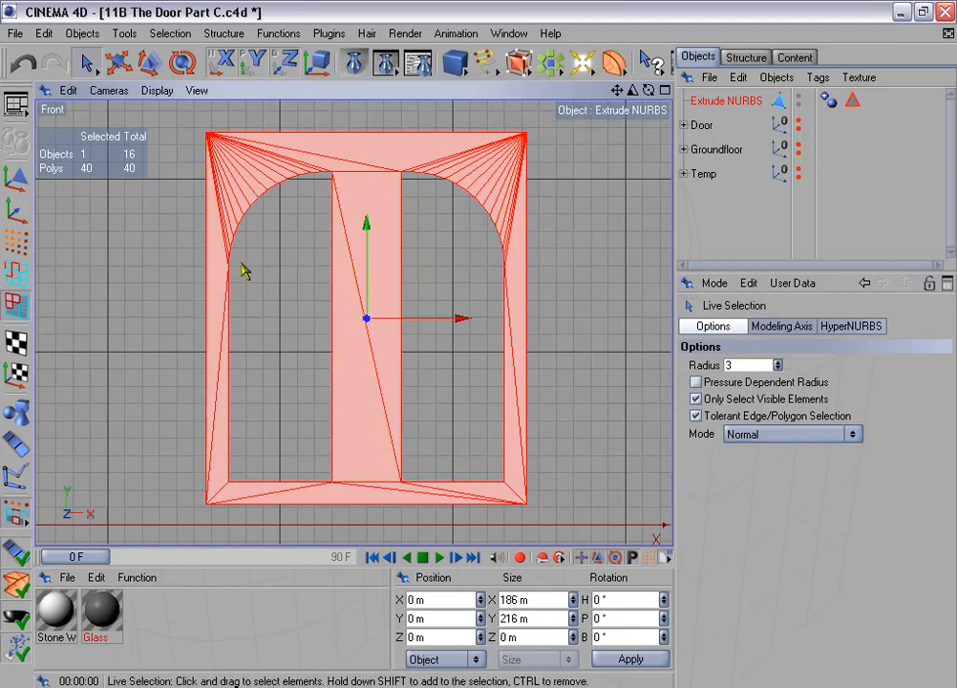
key(u)
key(z)
scroll(349, 359, up, 1)
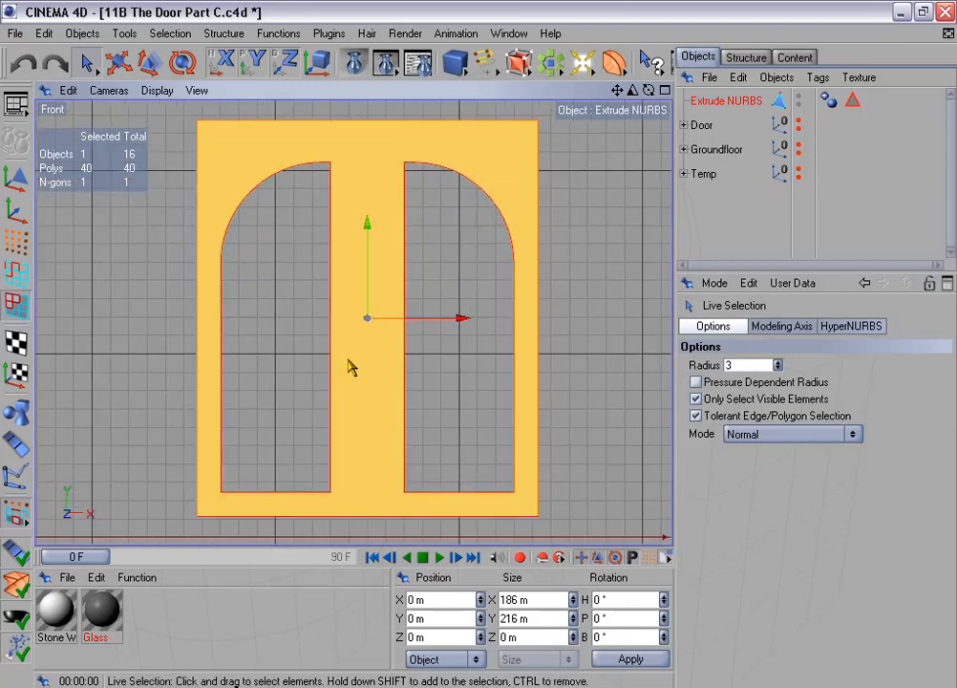
Set up the Knife tool in point mode on the door blade with snapping enabled for points only, disabling edge and midpoint snapping
click(16, 242)
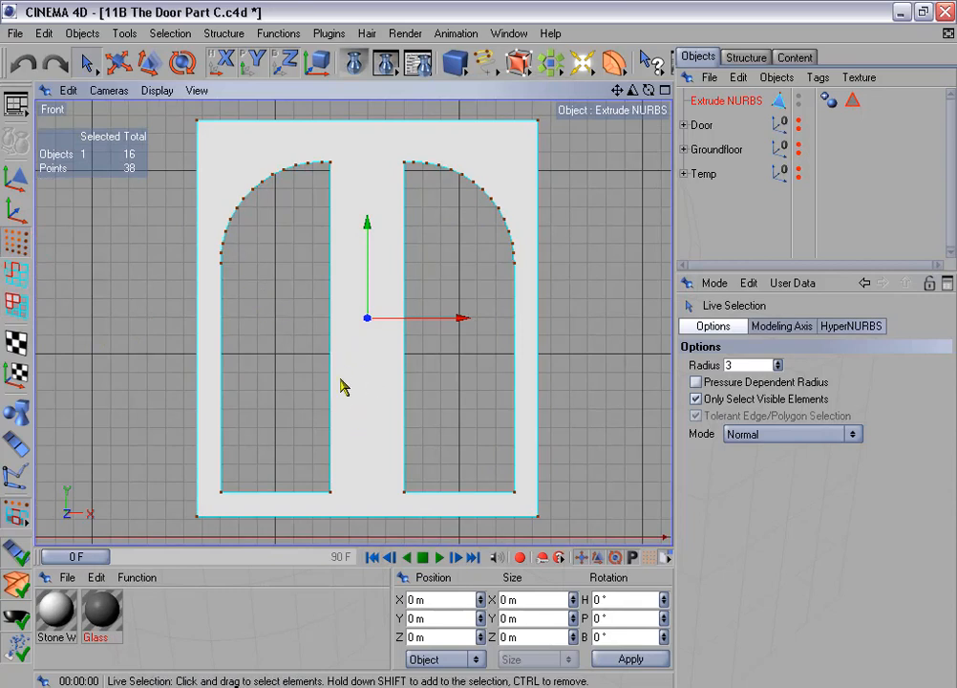
alt+middle_drag(383, 405, 374, 400)
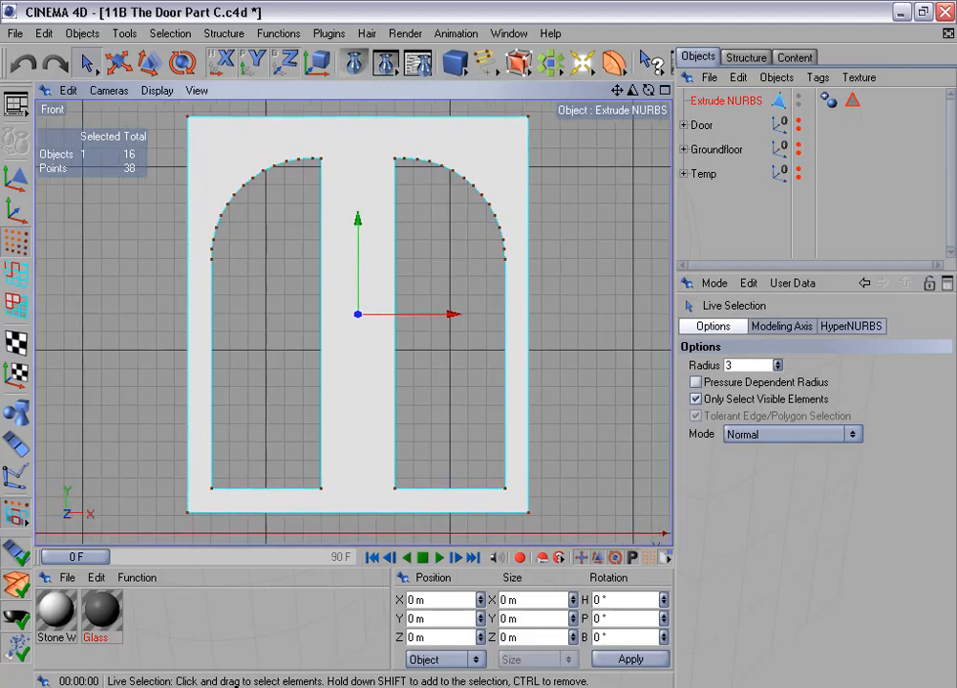
click(225, 33)
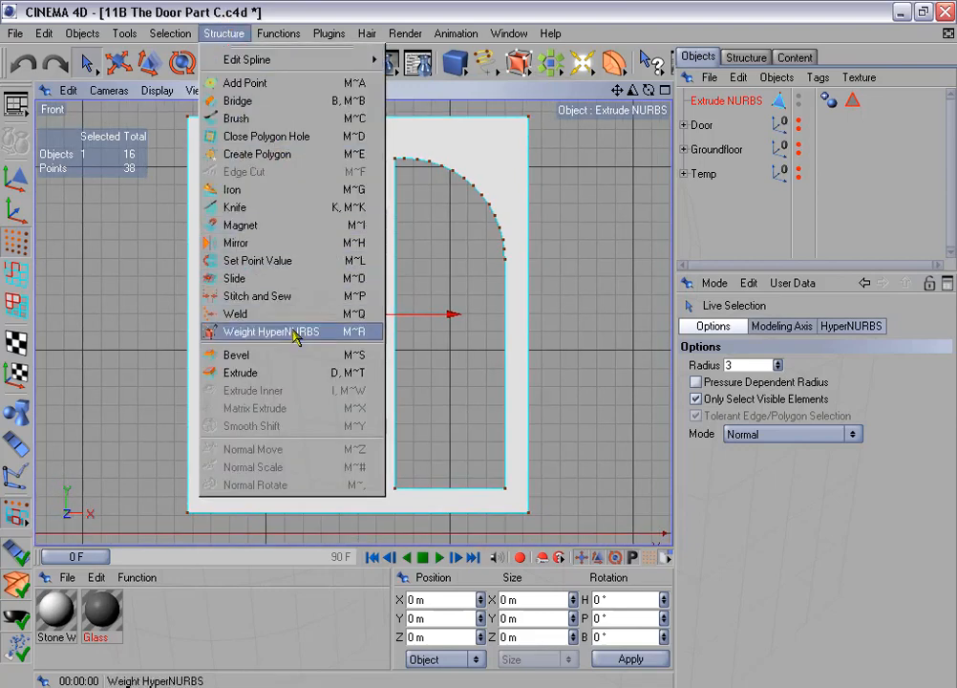
click(288, 207)
click(732, 326)
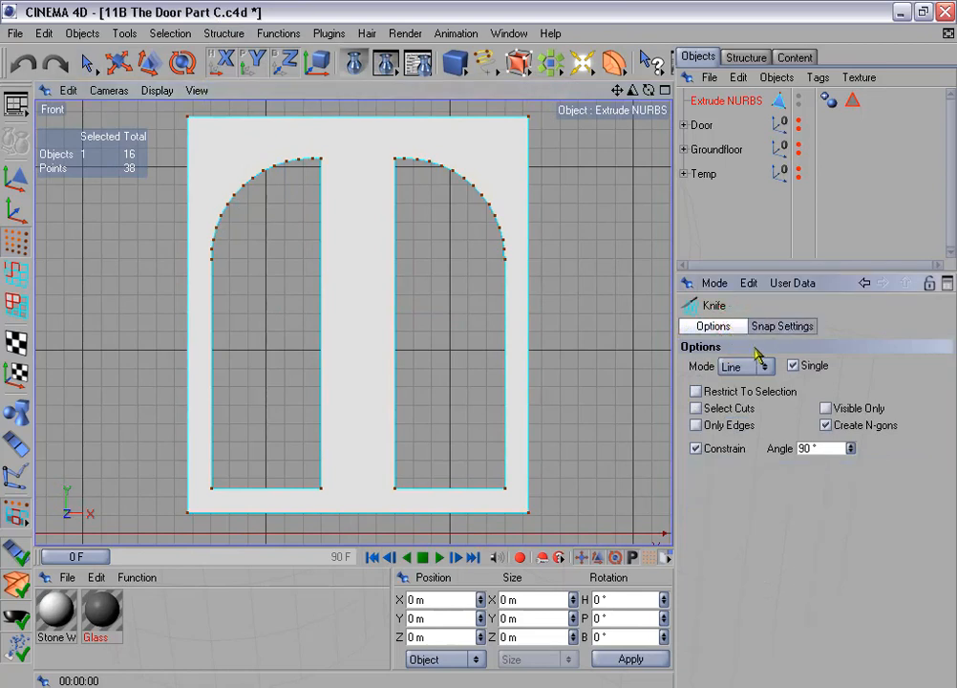
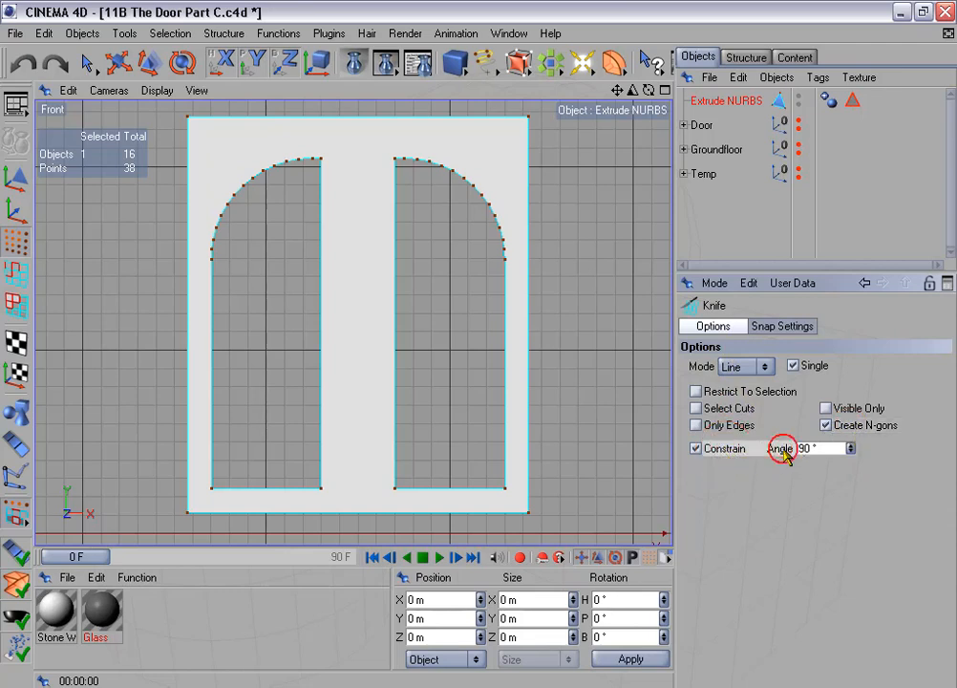
click(801, 327)
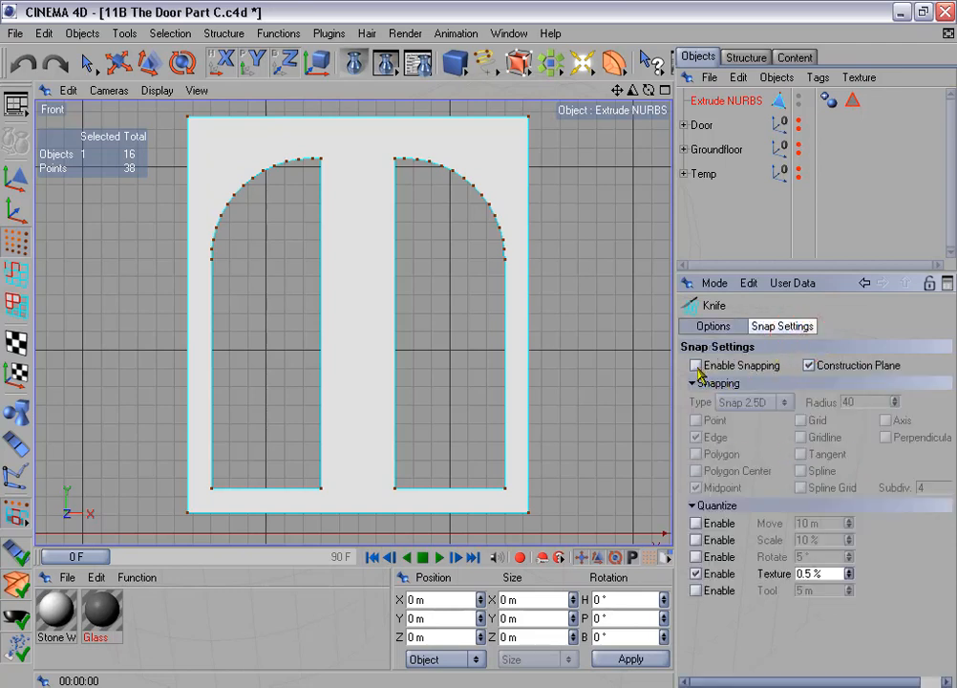
click(696, 366)
click(696, 420)
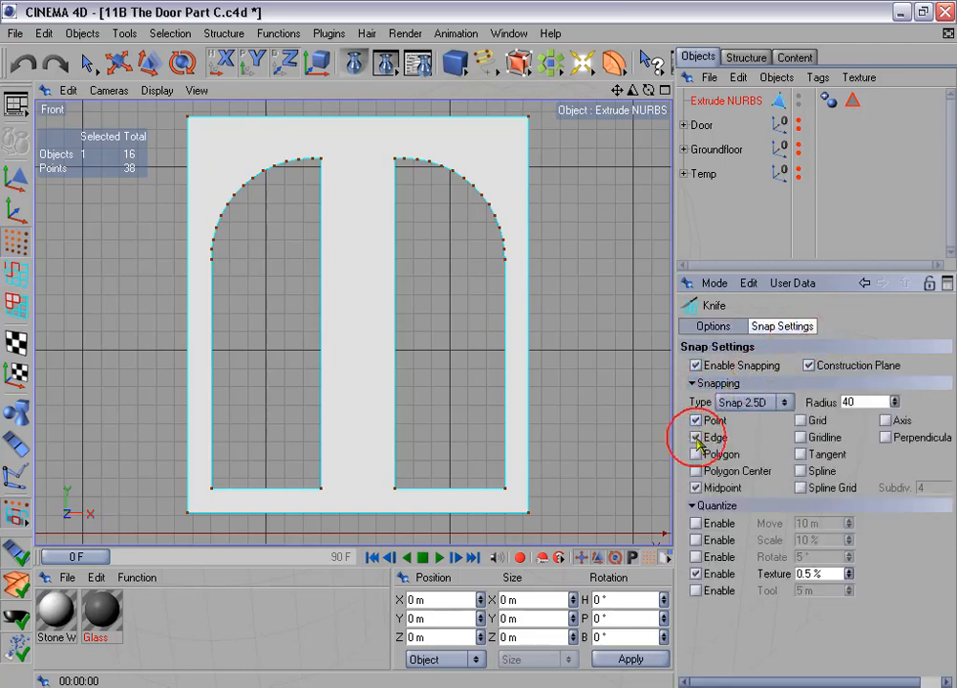
click(696, 437)
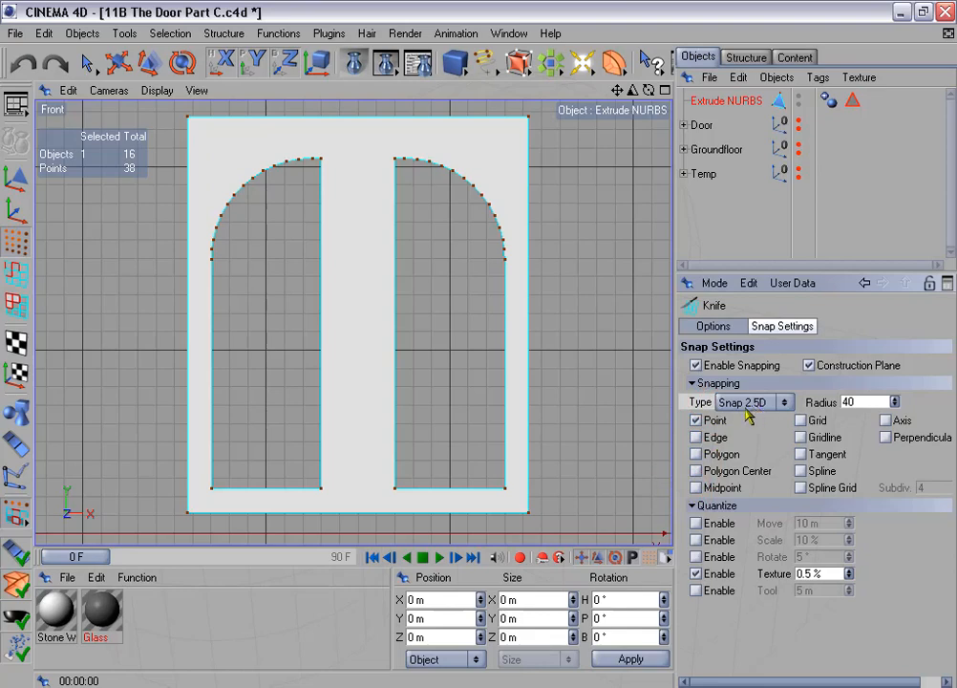
Try a knife cut from the right opening's lower outer corner to the blade's lower right corner, and undo it
alt+middle_drag(513, 442, 504, 433)
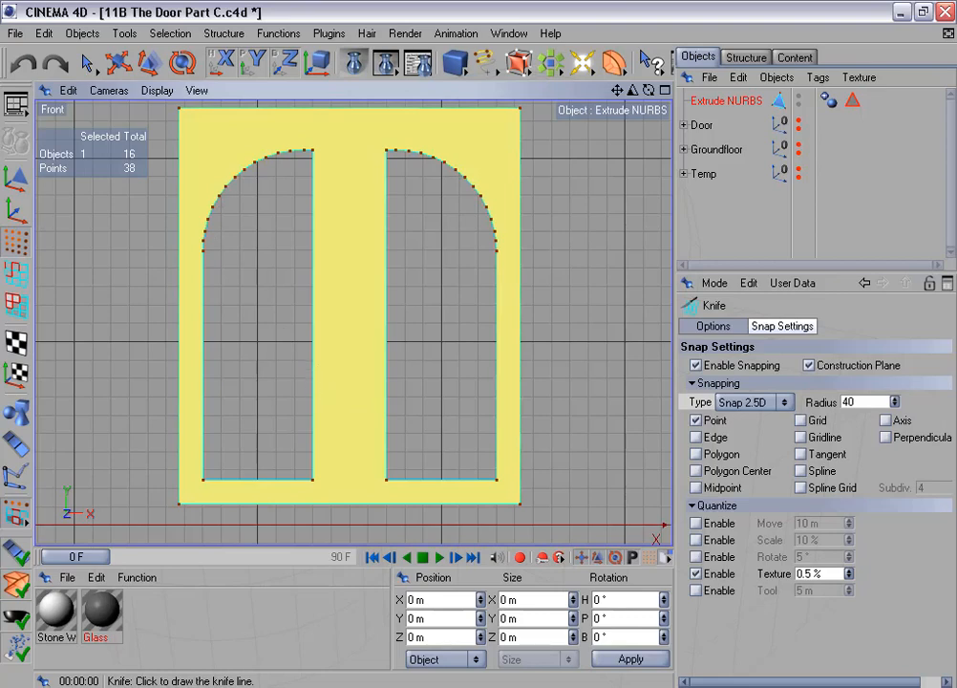
alt+middle_drag(360, 424, 360, 408)
drag(331, 464, 369, 465)
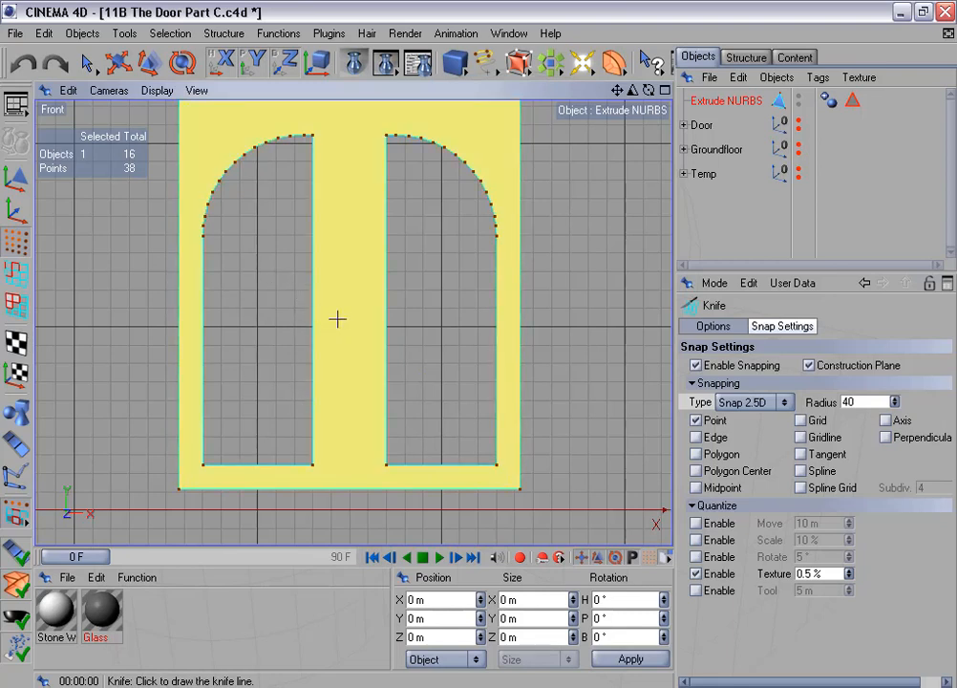
click(509, 483)
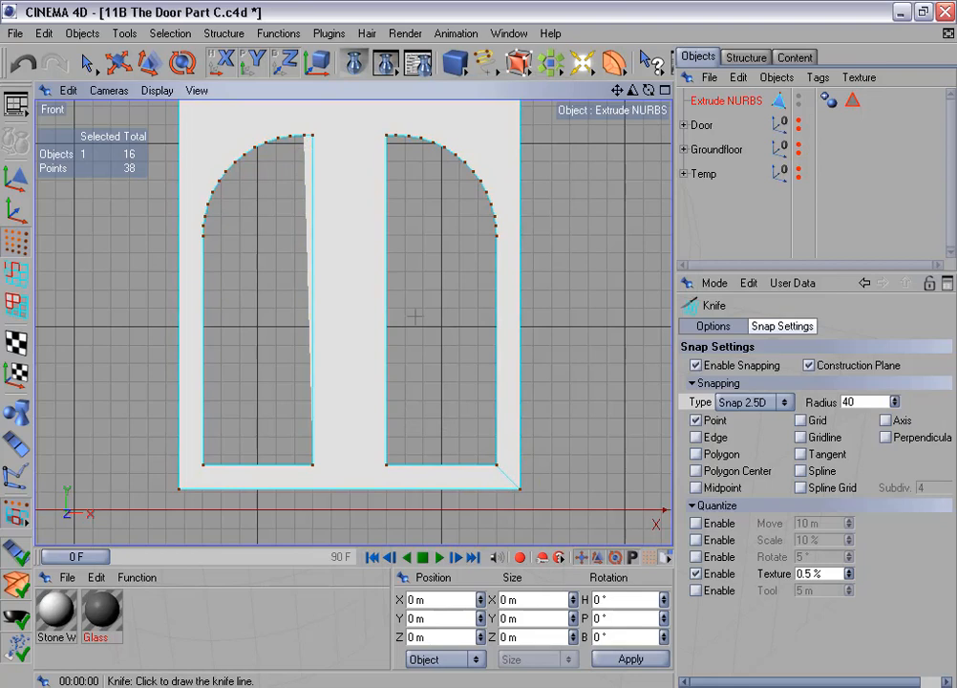
key(ctrl+z)
Cut diagonals from the openings' lower outer corners to the blade's lower corners, plus straight cuts along and below their lower inner corners
drag(202, 479, 194, 489)
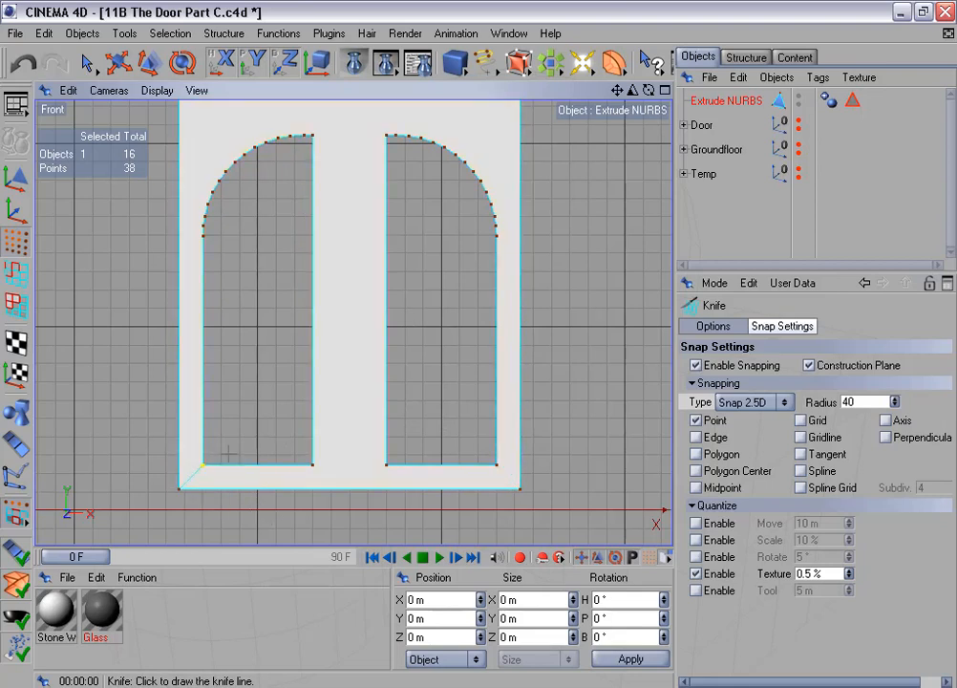
drag(503, 479, 513, 485)
drag(339, 459, 309, 506)
drag(389, 480, 391, 519)
alt+middle_drag(467, 323, 475, 358)
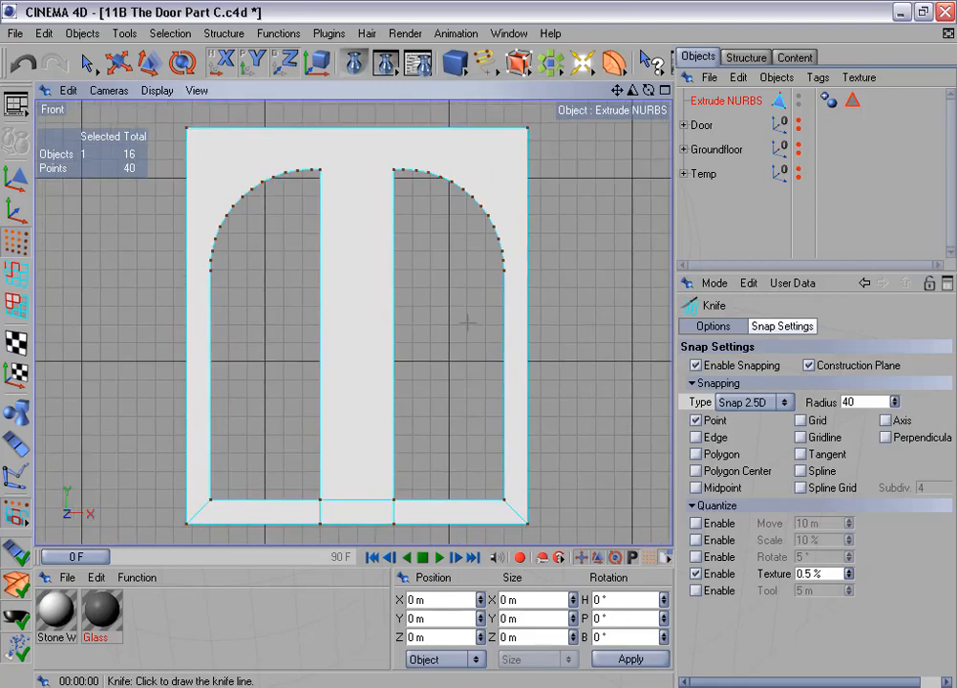
Remove the N-gons from the cut door blade and examine the resulting triangulation in the perspective view
click(278, 33)
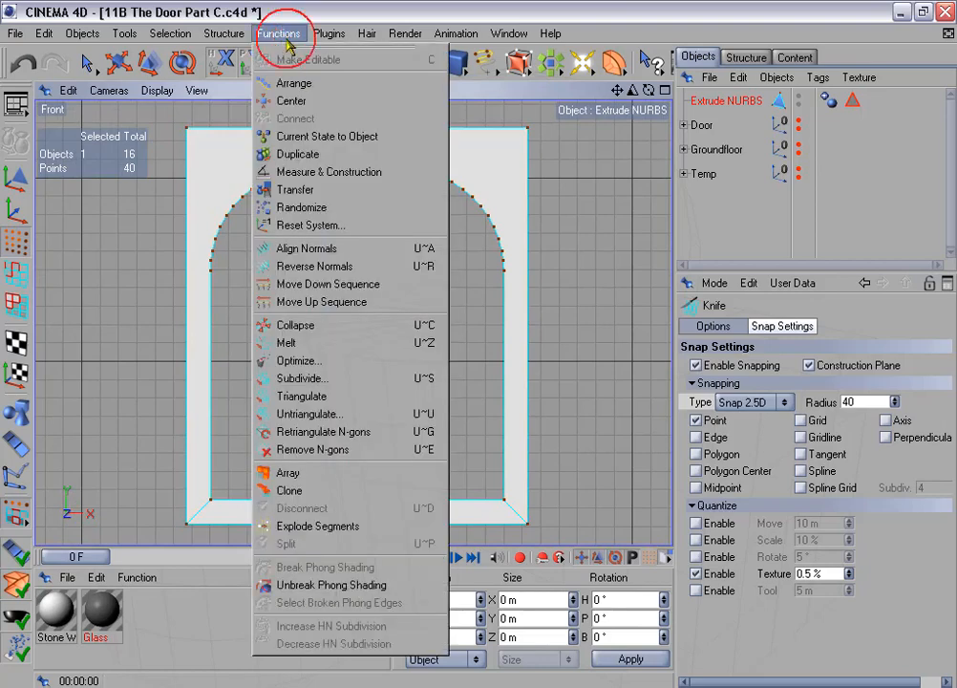
click(373, 450)
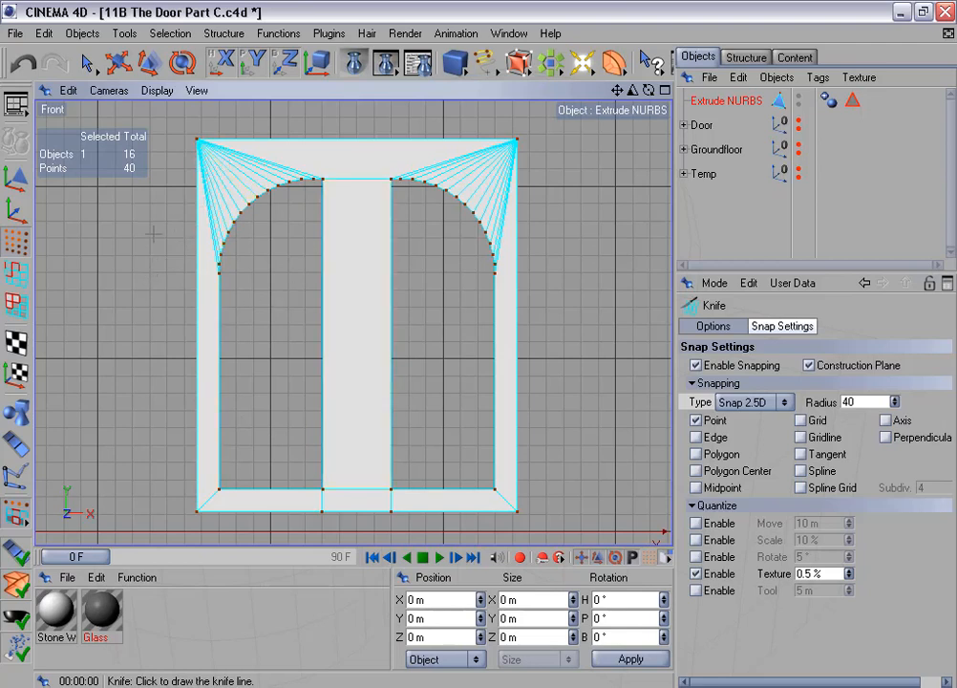
middle_click(313, 277)
middle_click(229, 231)
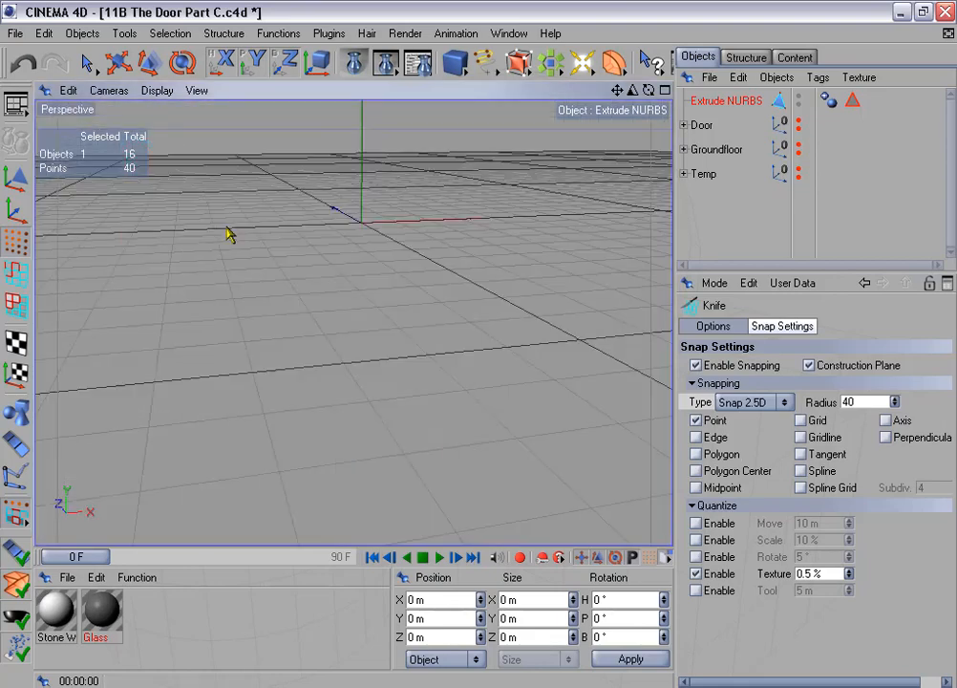
alt+drag(421, 248, 417, 240)
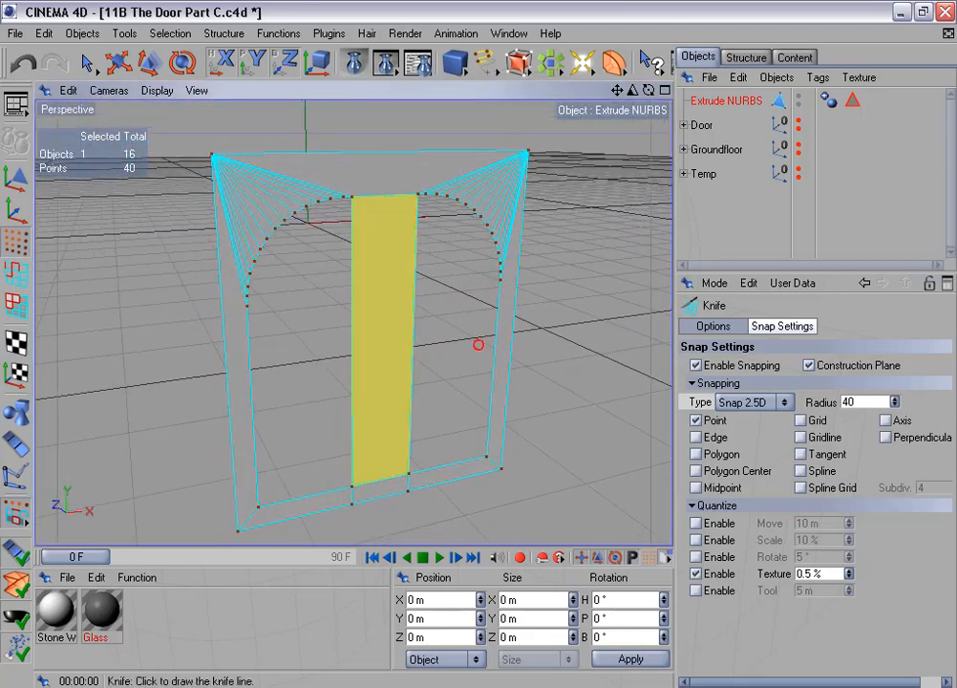
alt+drag(479, 344, 487, 355)
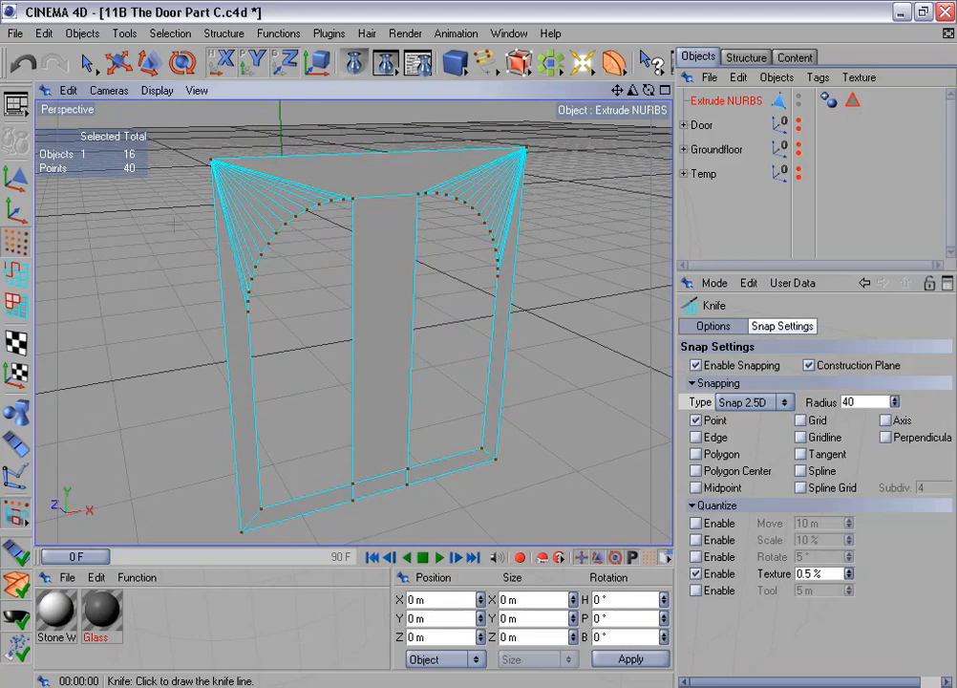
scroll(325, 272, down, 3)
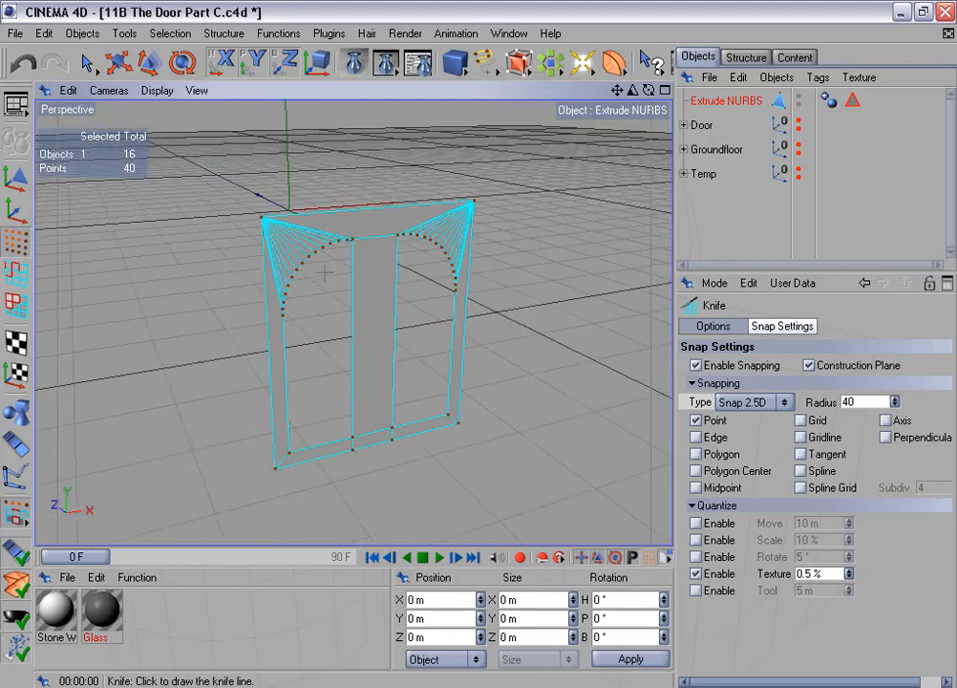
alt+drag(379, 297, 331, 277)
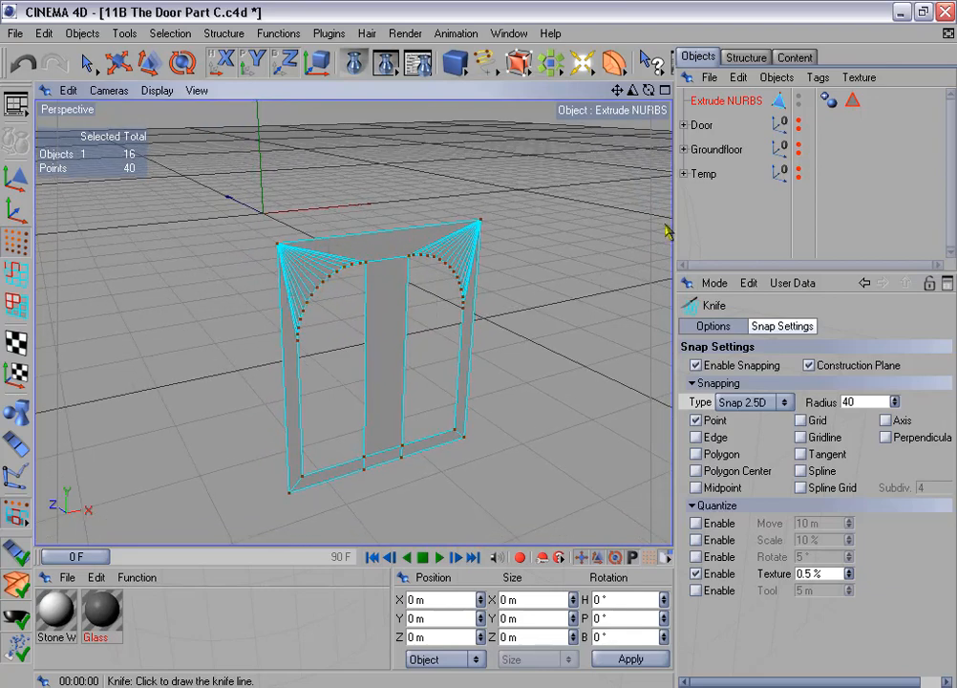
Duplicate the door blade polygon object below the original and hide the original in the editor and renderer
ctrl+drag(705, 105, 744, 127)
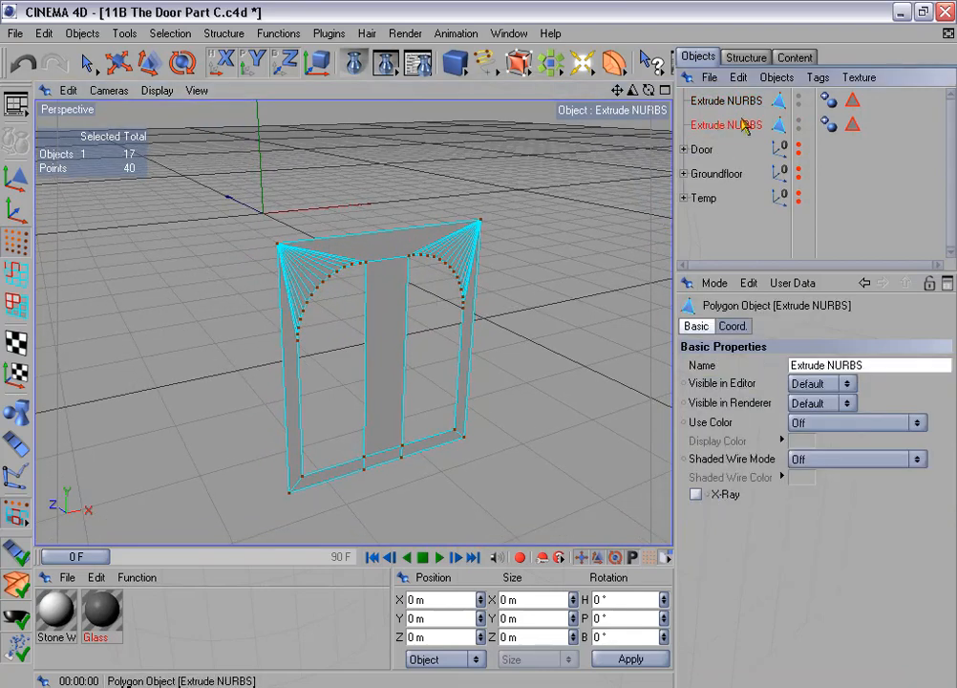
click(799, 99)
key(k)
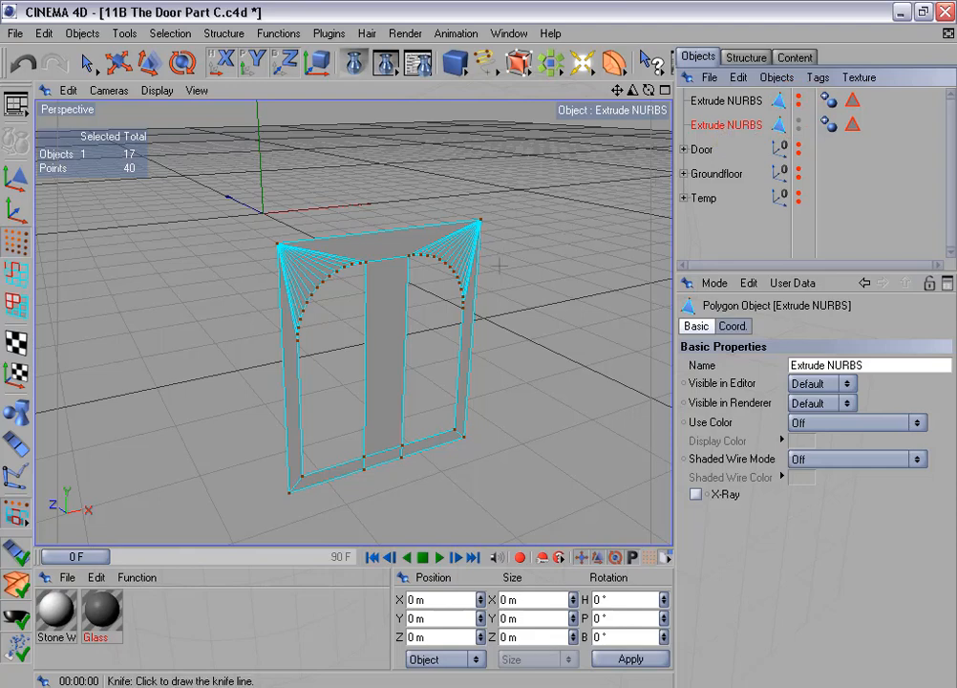
Extrude all polygons of the duplicated blade by 25 m with Create Caps enabled
alt+middle_drag(499, 265, 485, 250)
alt+drag(499, 266, 506, 276)
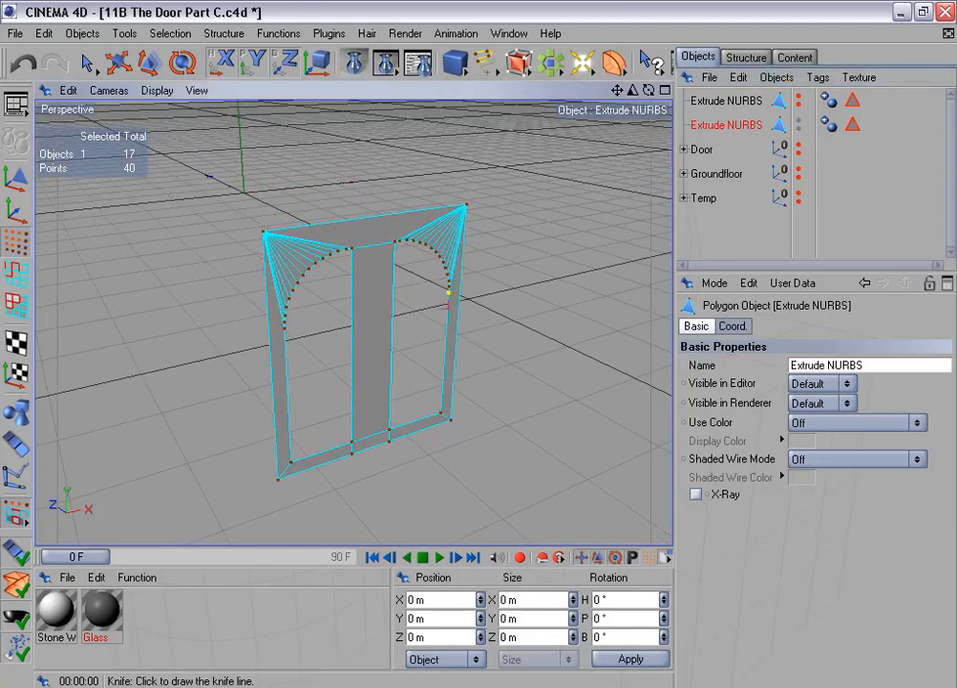
alt+drag(500, 332, 463, 346)
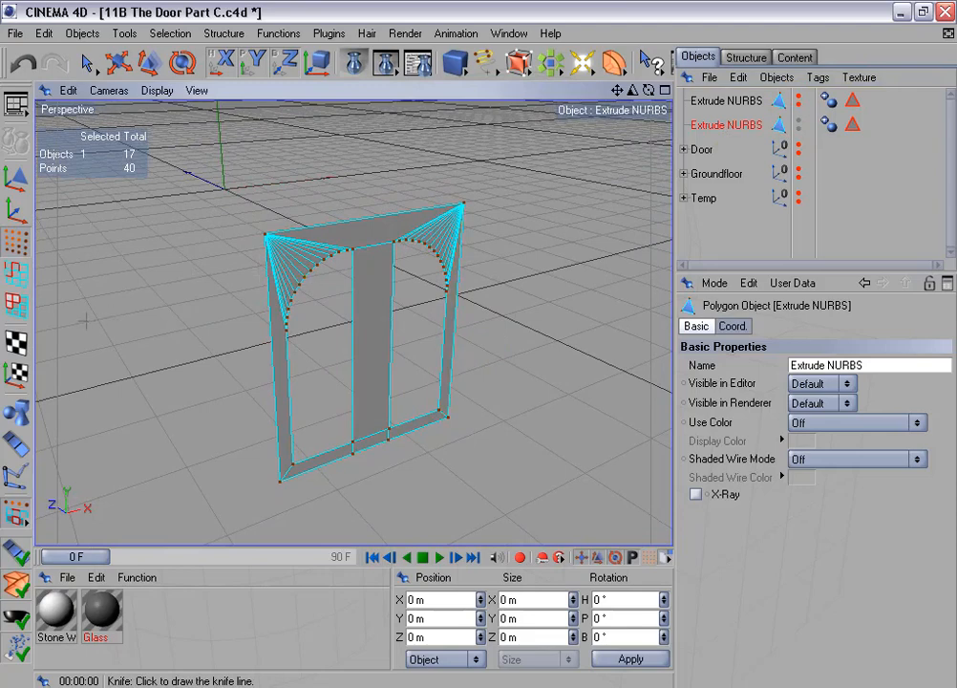
click(15, 305)
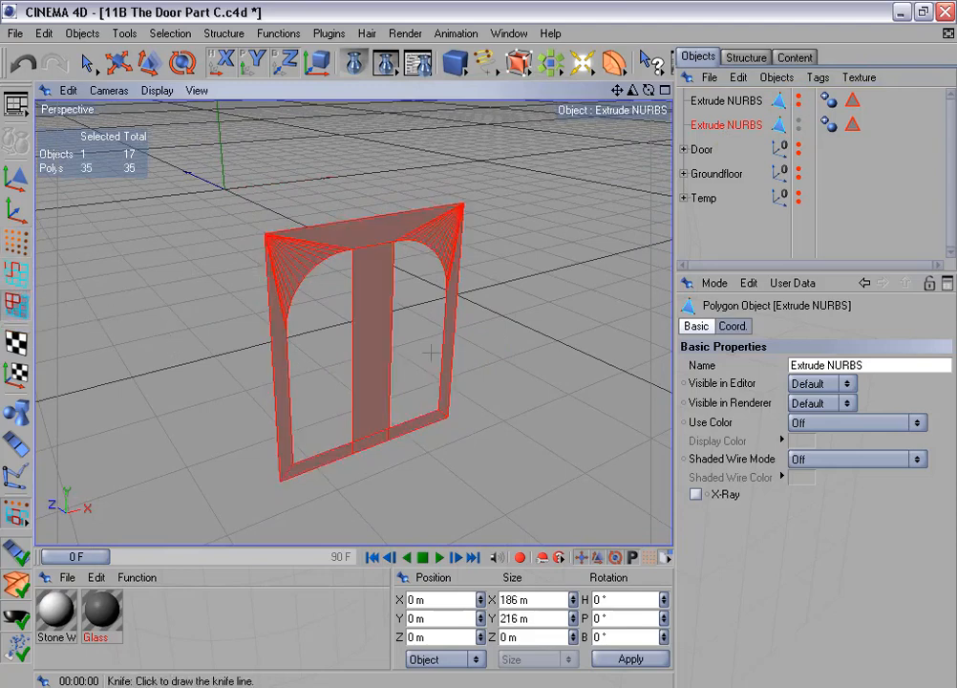
right_click(499, 289)
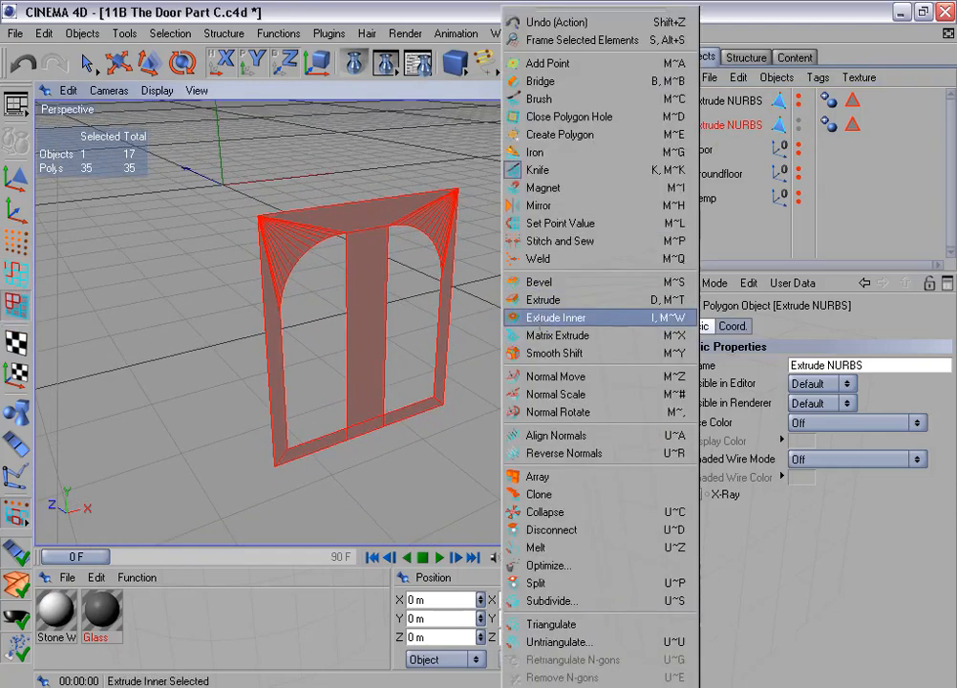
click(541, 299)
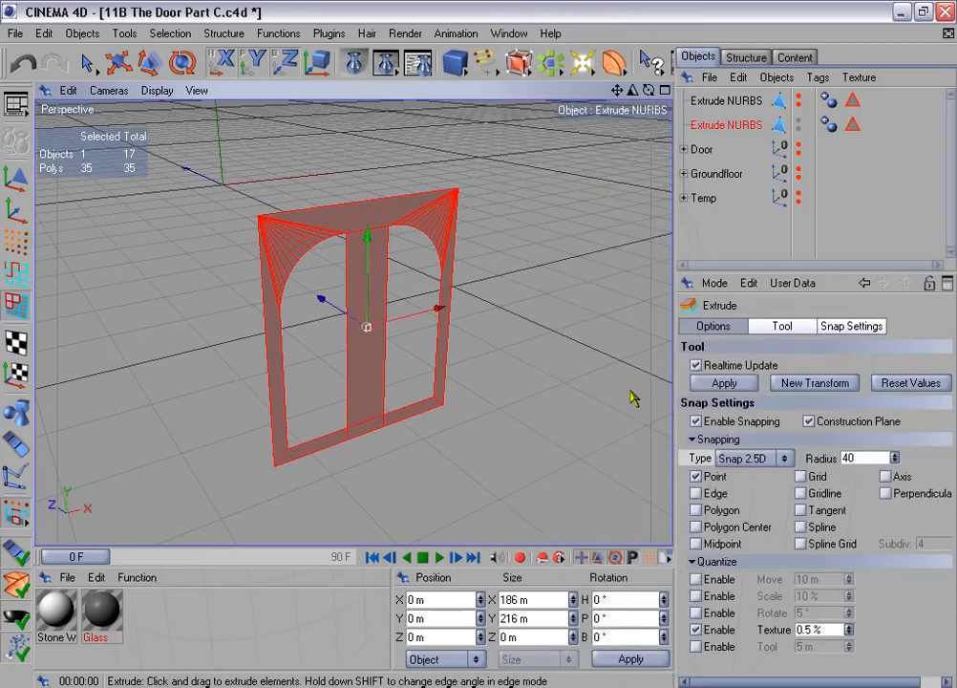
click(713, 326)
click(848, 439)
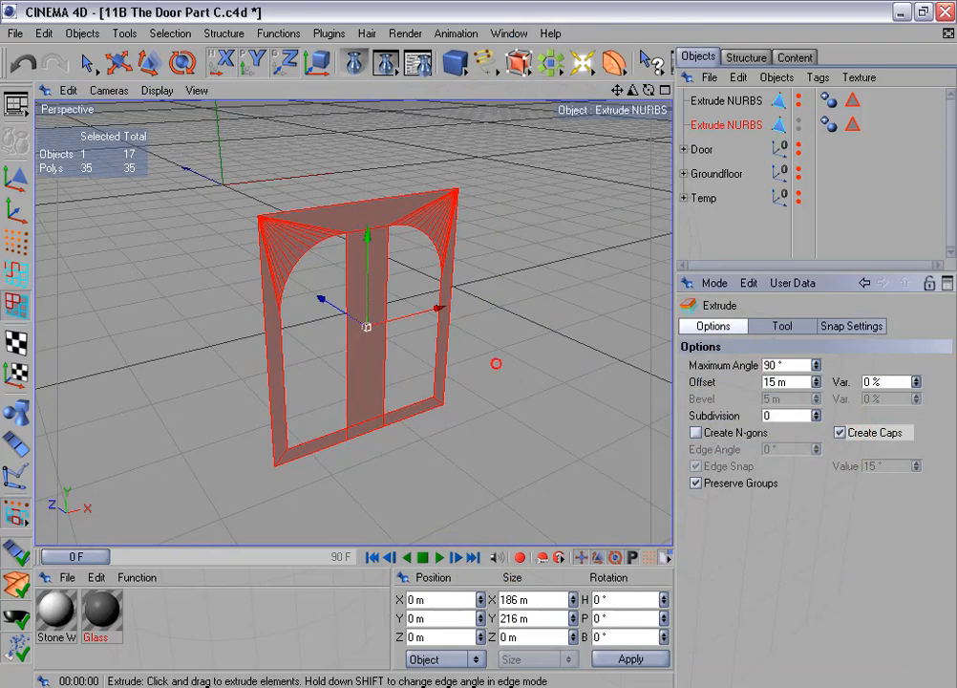
drag(496, 363, 612, 298)
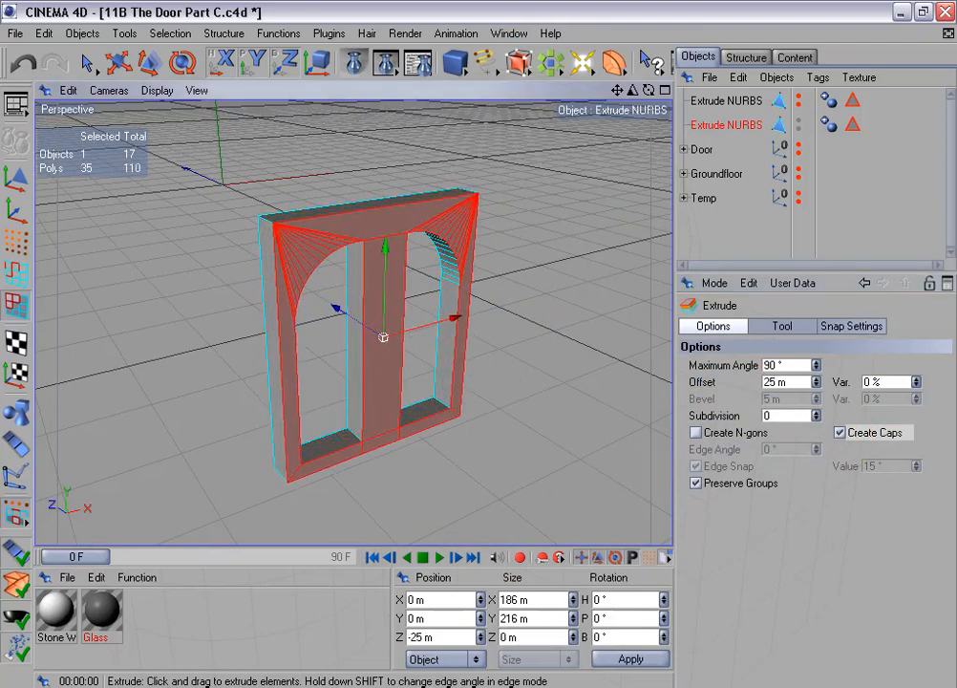
Loop-select the front outer edges of the extruded blade and bevel them with a 3.5 m inner offset of linear type
click(15, 274)
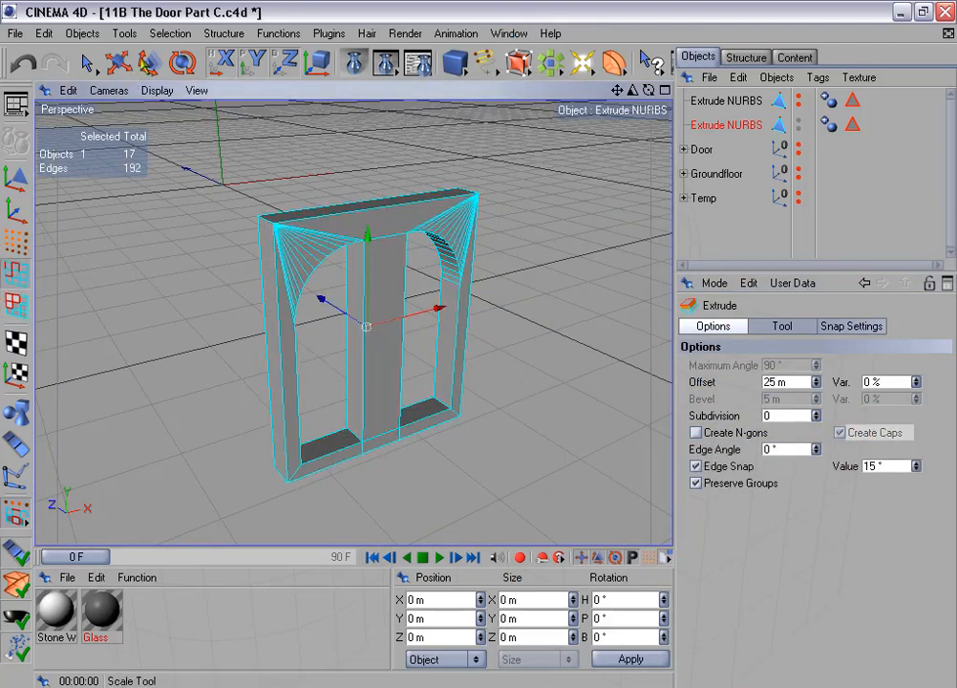
click(178, 36)
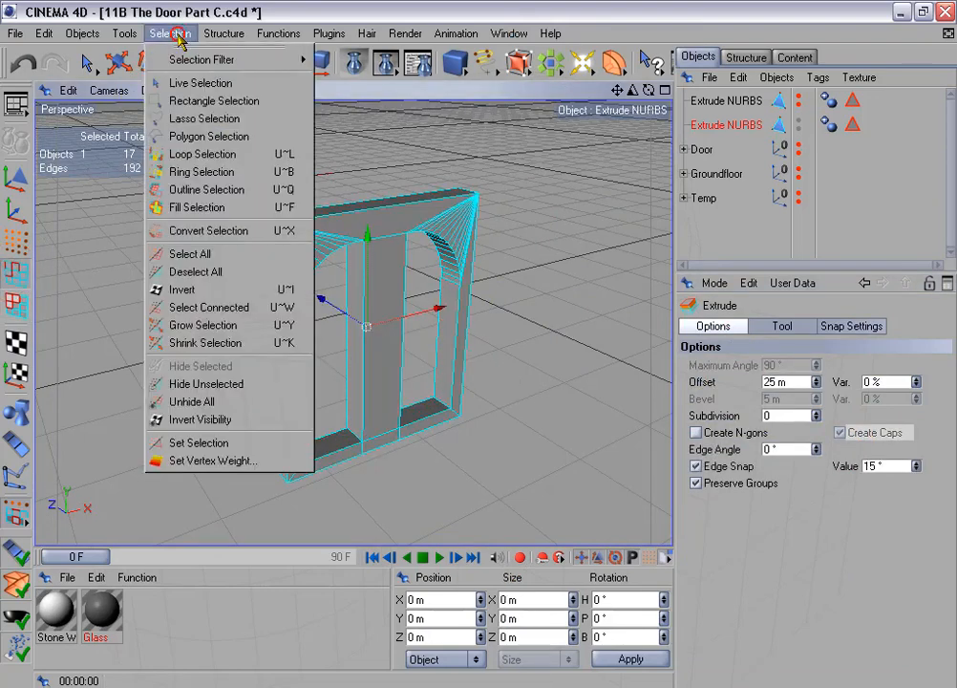
click(244, 155)
click(371, 222)
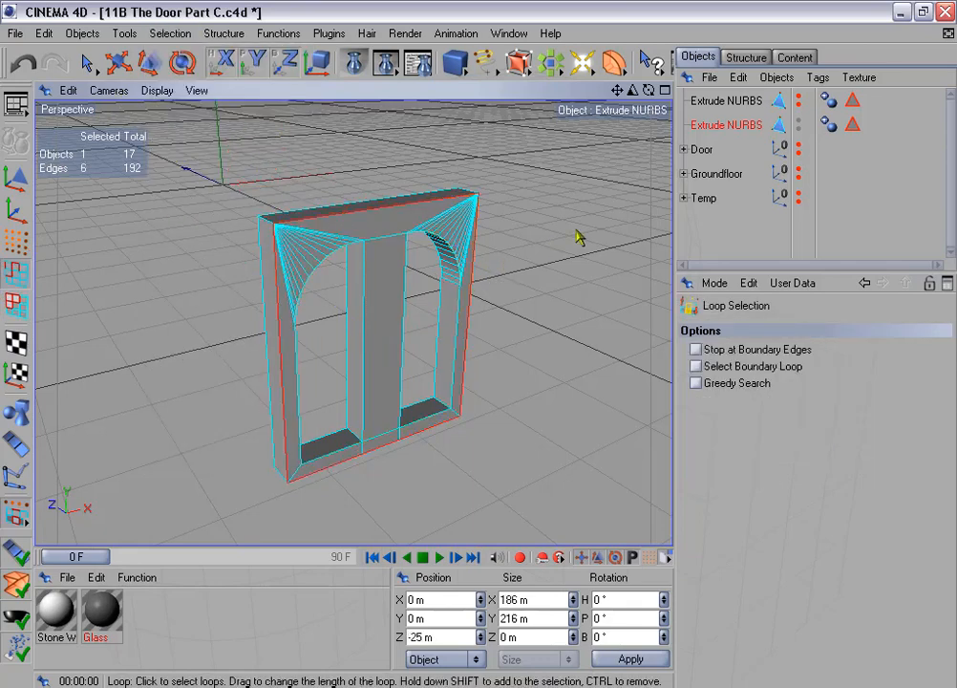
right_click(551, 244)
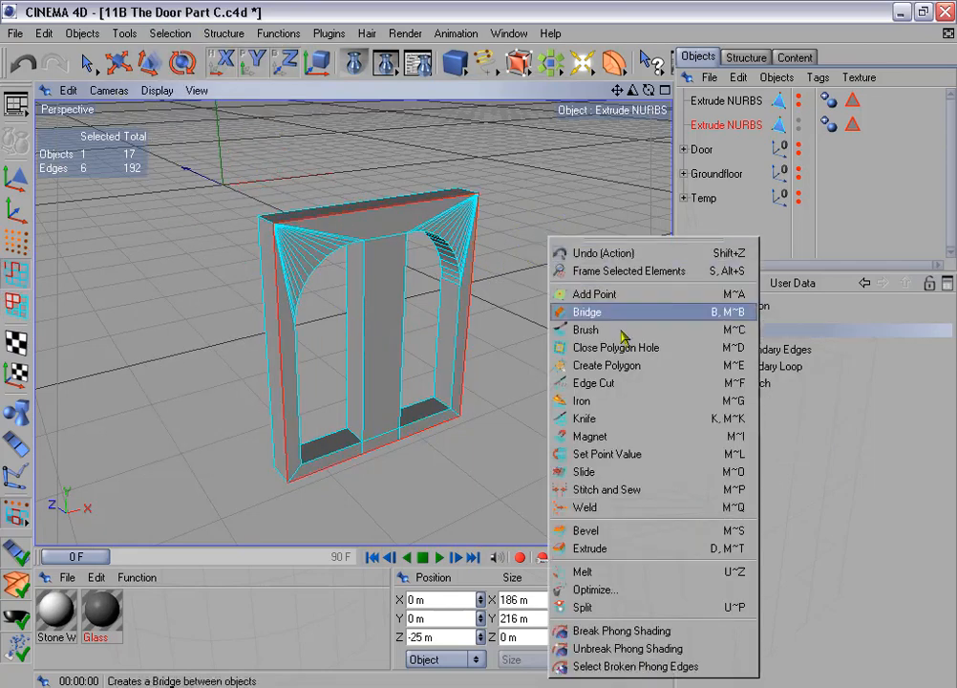
click(621, 528)
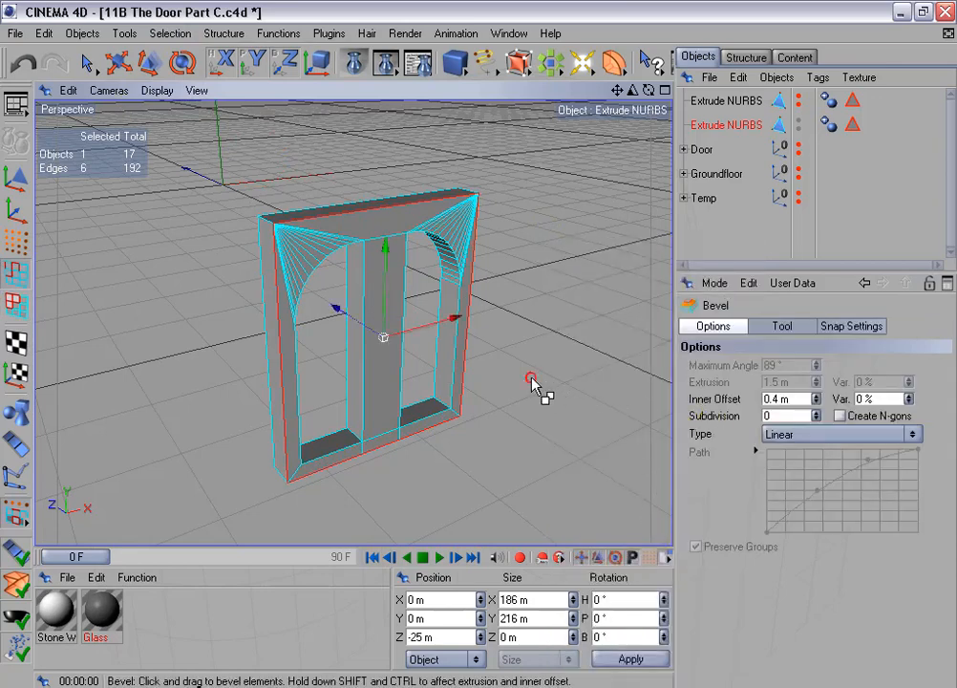
drag(532, 383, 651, 385)
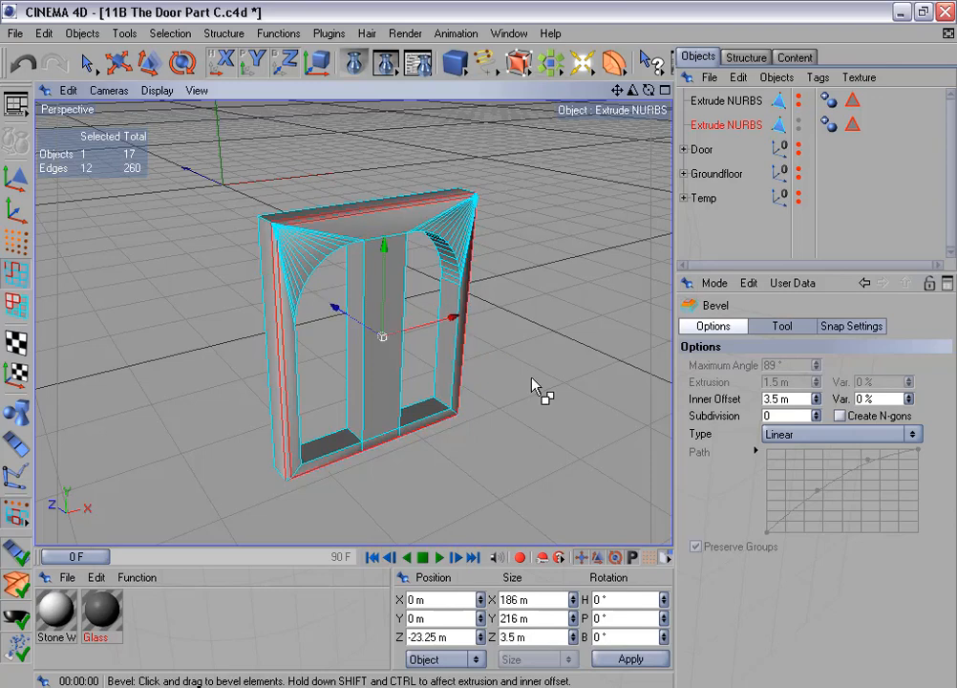
Lower the duplicate blade's Phong angle to 43° and render the perspective view to inspect the bevelled upper corner
click(829, 125)
drag(812, 382, 815, 384)
scroll(472, 325, up, 3)
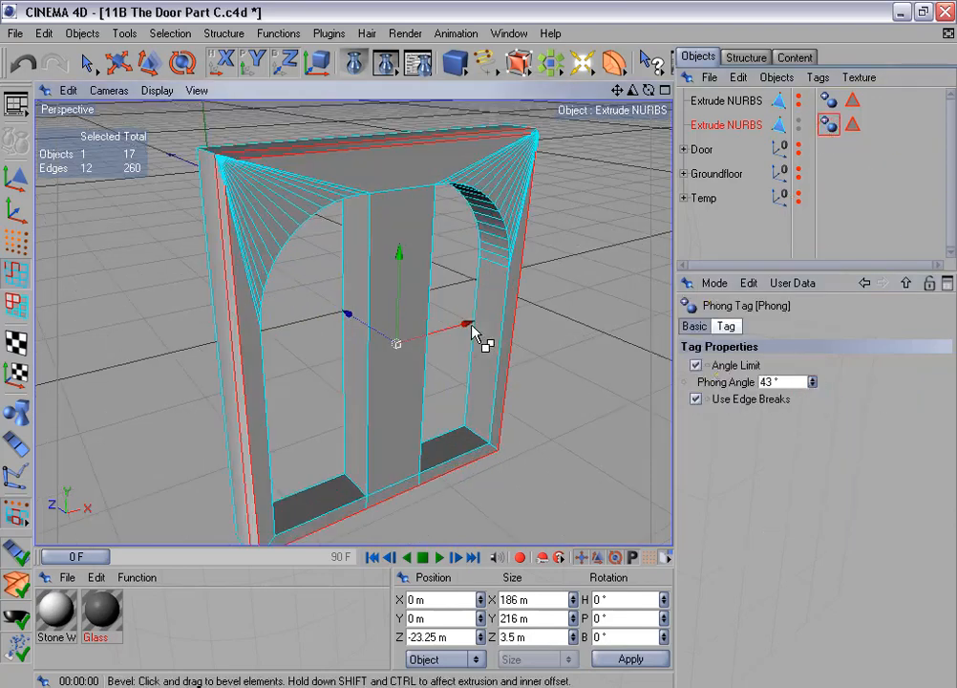
alt+drag(509, 301, 541, 304)
alt+middle_drag(508, 303, 522, 329)
alt+middle_drag(460, 253, 476, 289)
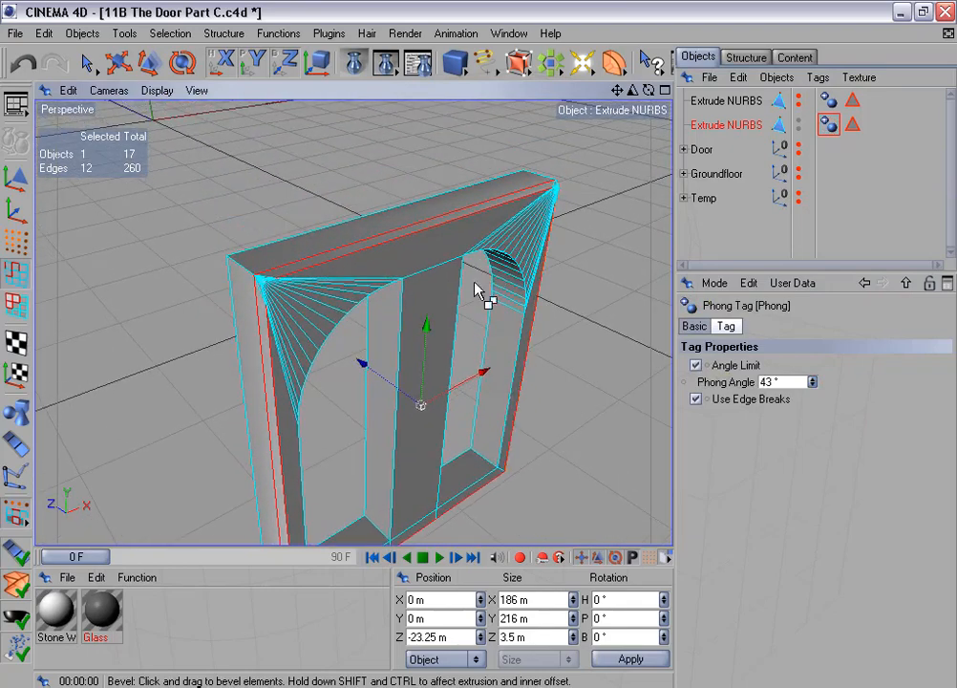
drag(633, 91, 658, 91)
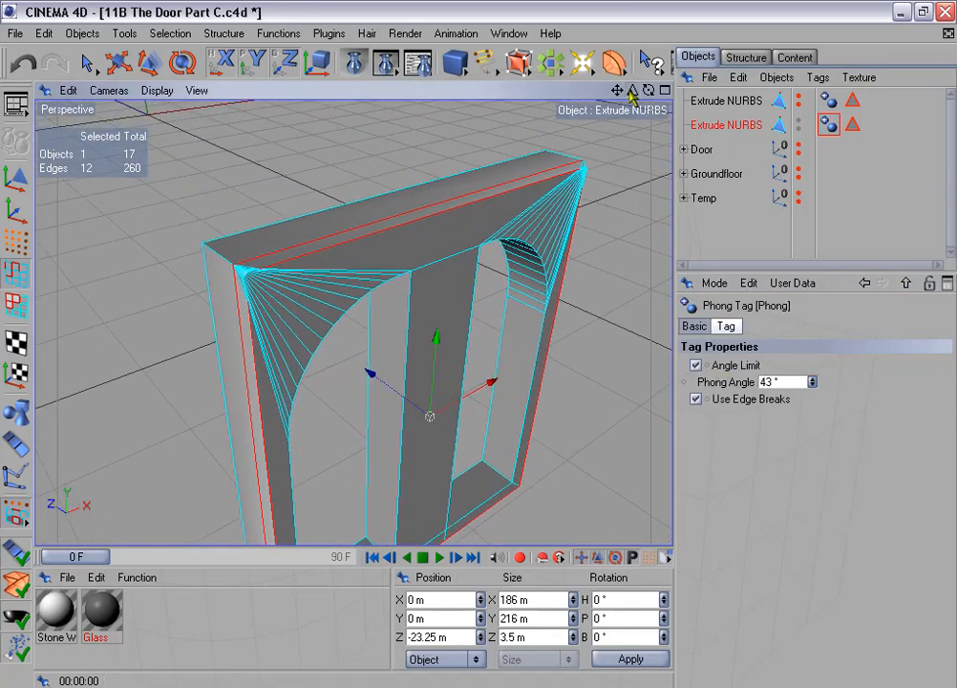
click(352, 67)
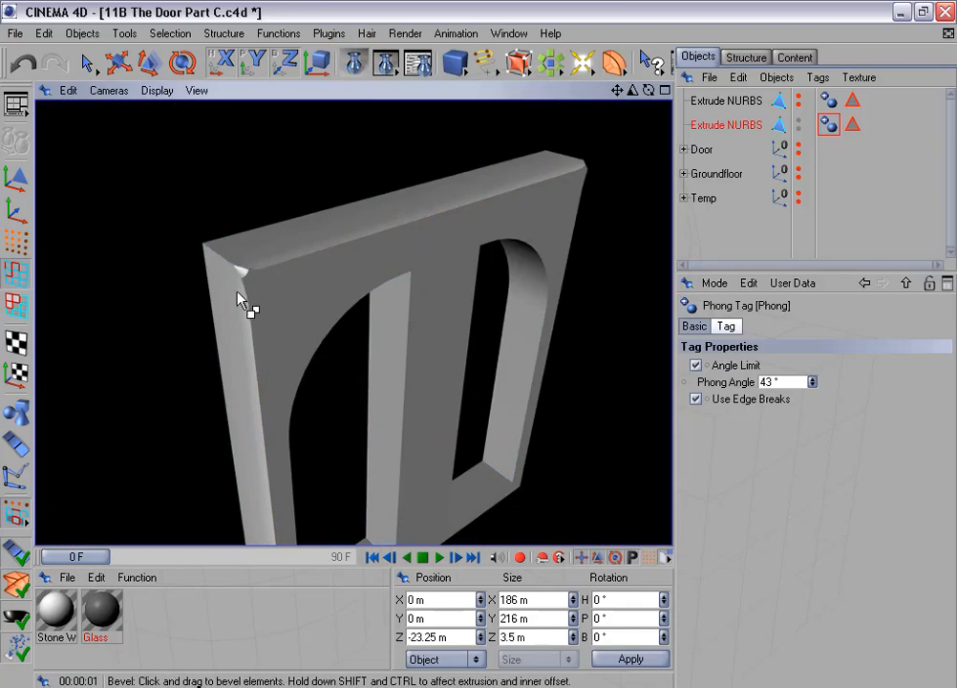
scroll(519, 214, down, 3)
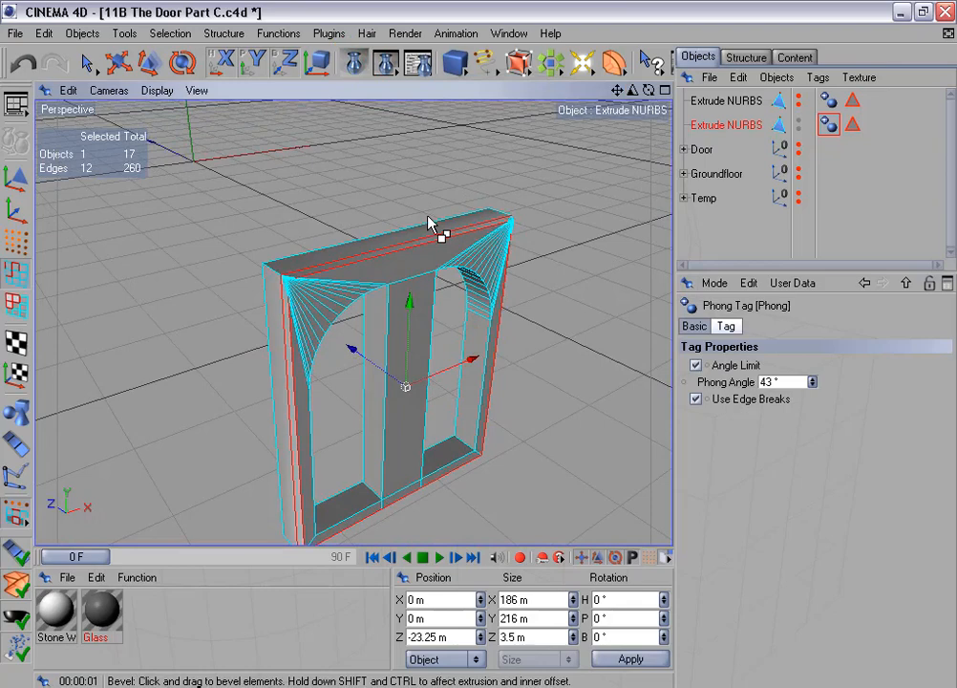
Undo the Phong angle change and the bevel on the duplicated blade's front outer edges
key(ctrl+z)
key(ctrl+z)
key(ctrl+z)
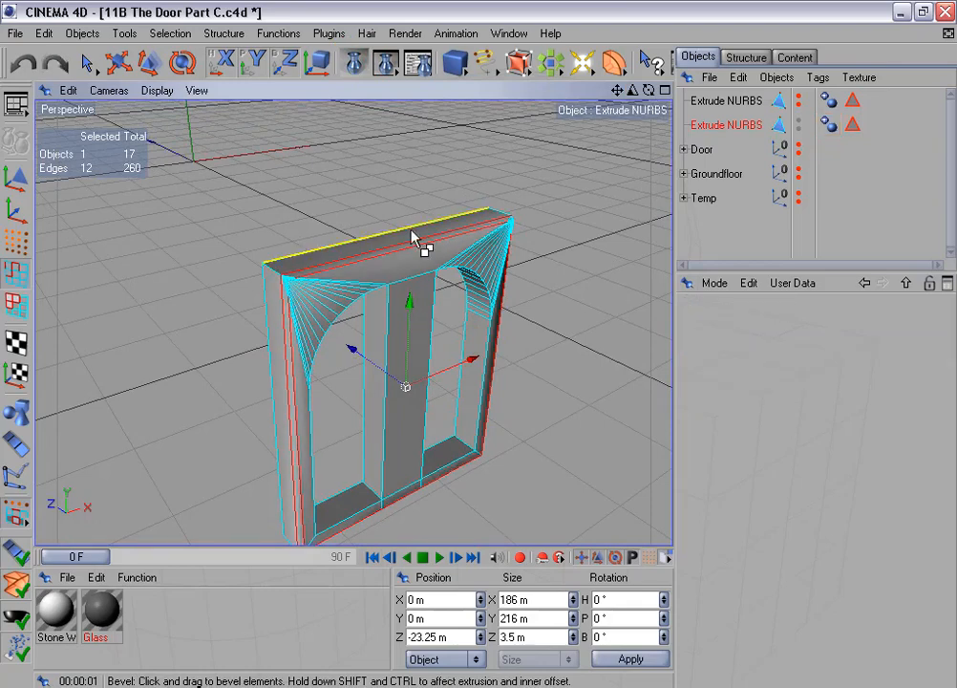
alt+middle_drag(539, 288, 530, 264)
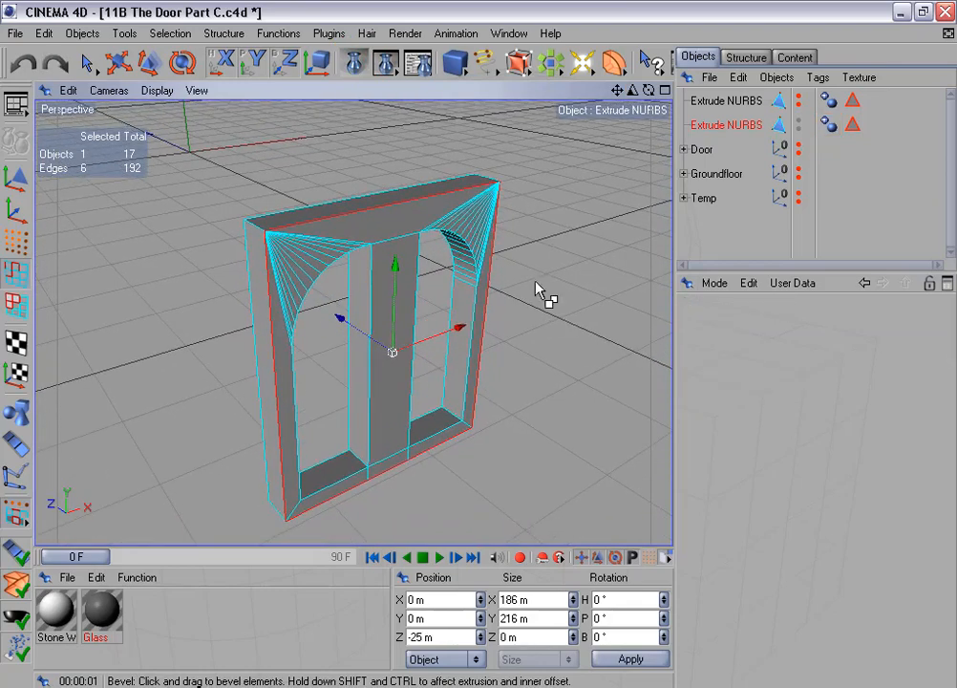
mouse_move(478, 345)
alt+mouse_down()
mouse_move(444, 320)
mouse_move(470, 333)
alt+mouse_up()
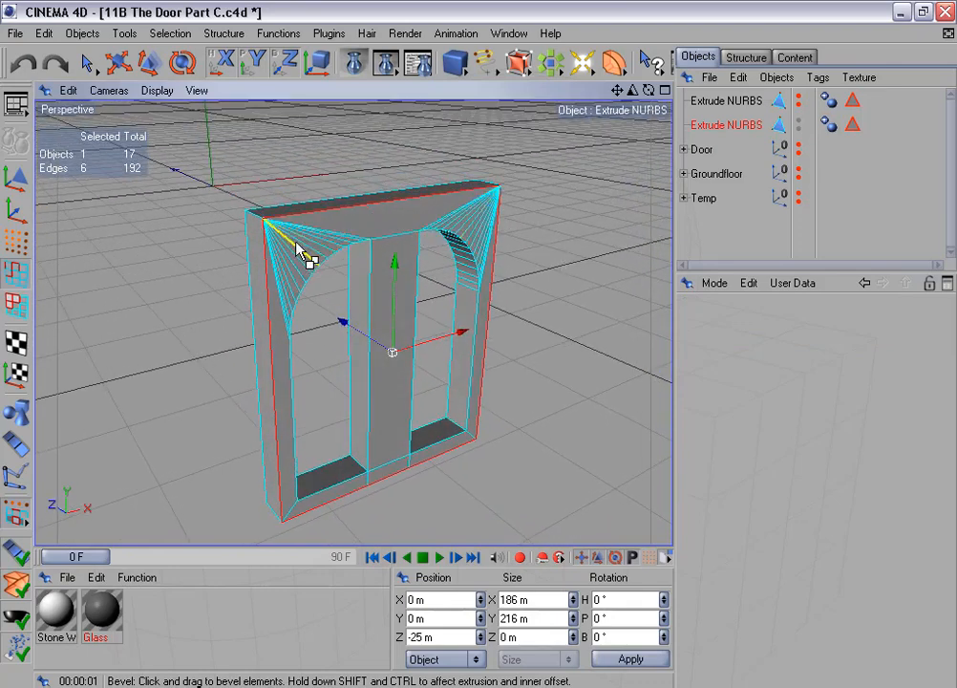
alt+drag(533, 252, 528, 241)
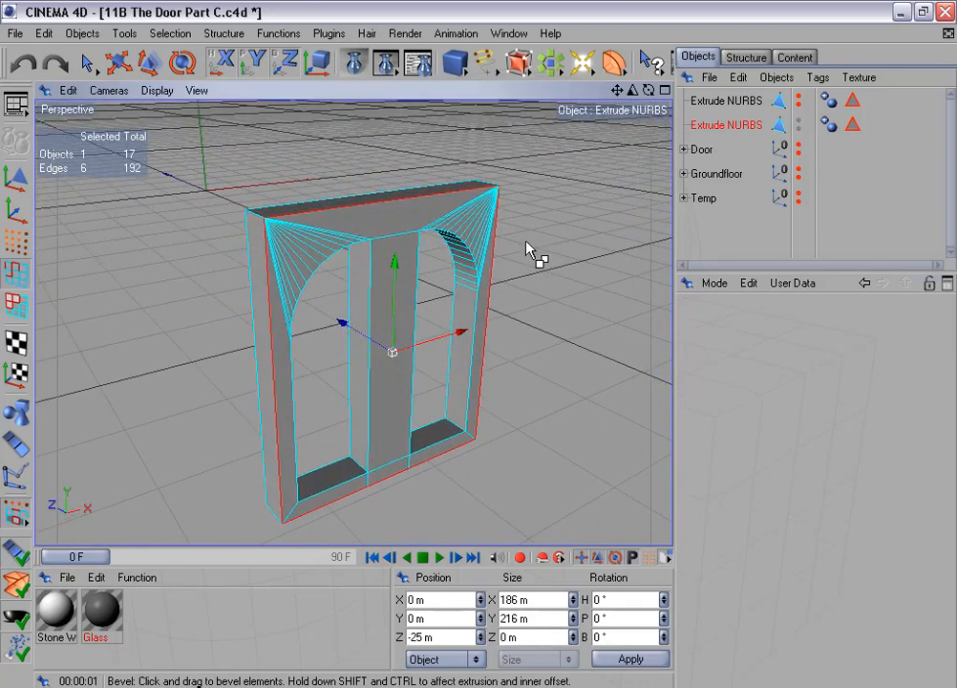
Melt the selected front polygons of the duplicated blade into a single N-gon
click(17, 304)
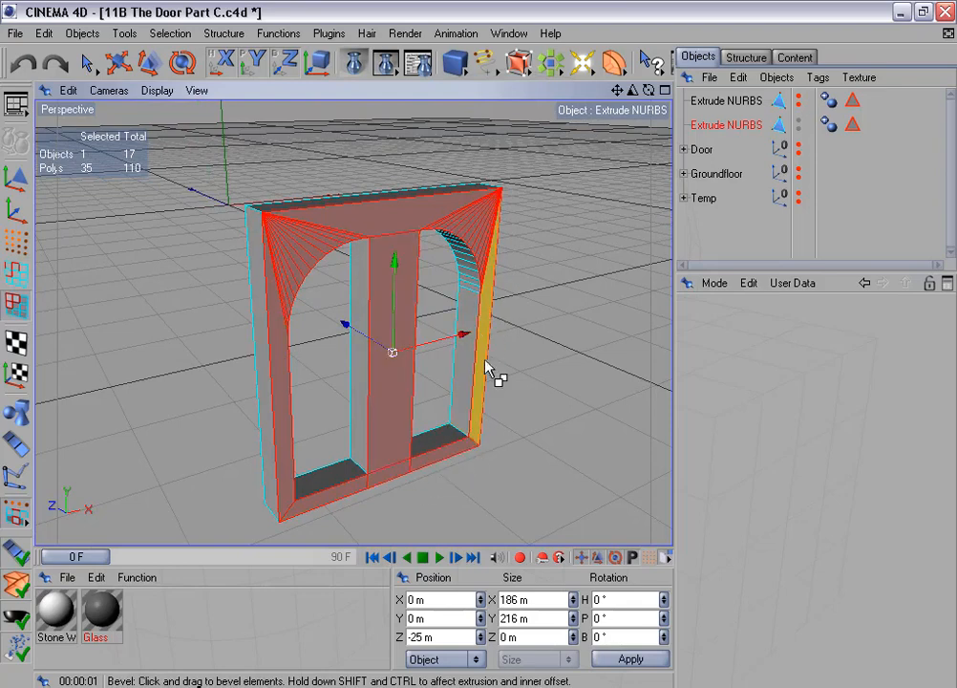
alt+drag(507, 341, 440, 328)
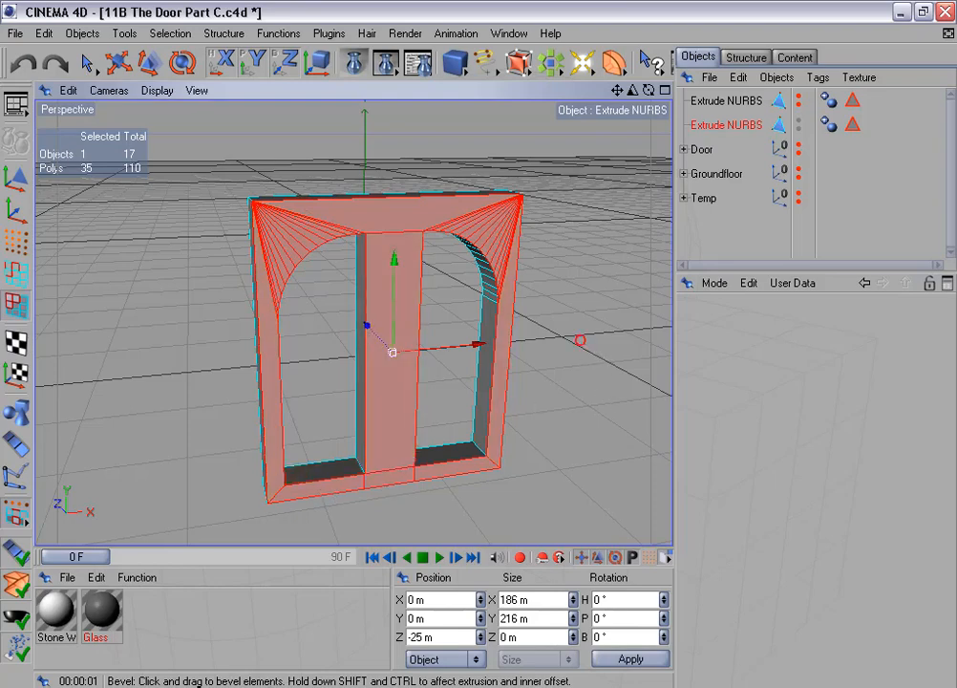
alt+drag(580, 340, 624, 369)
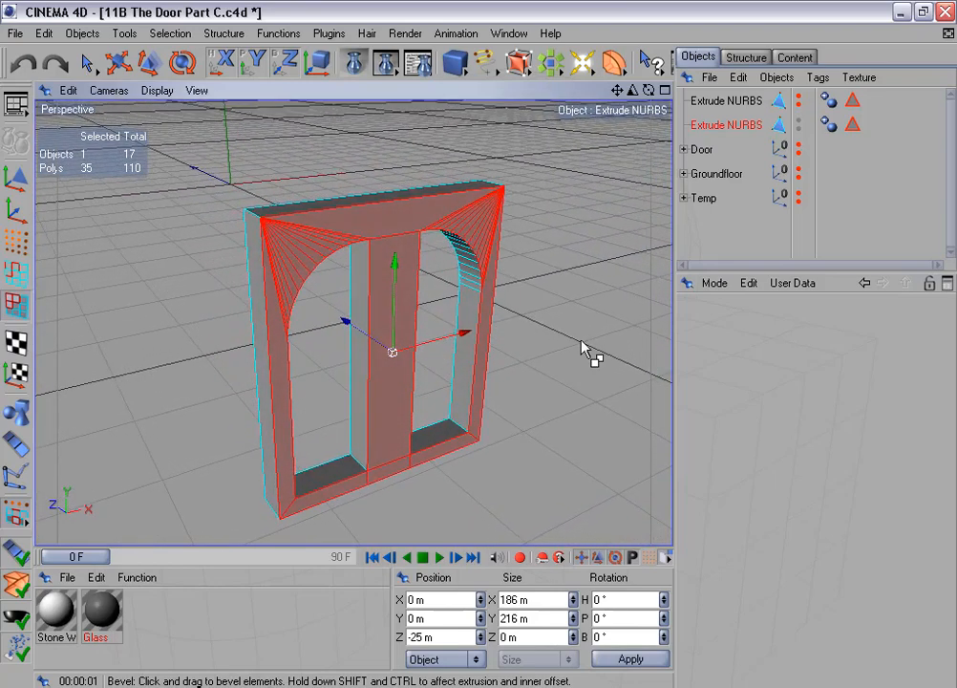
click(281, 35)
click(338, 342)
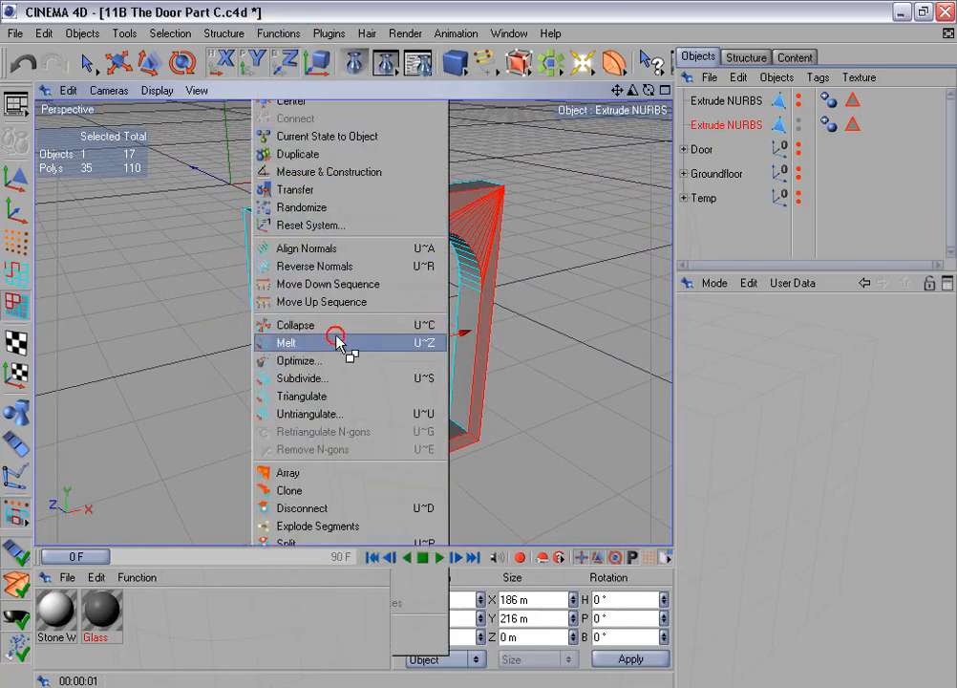
alt+drag(557, 254, 531, 252)
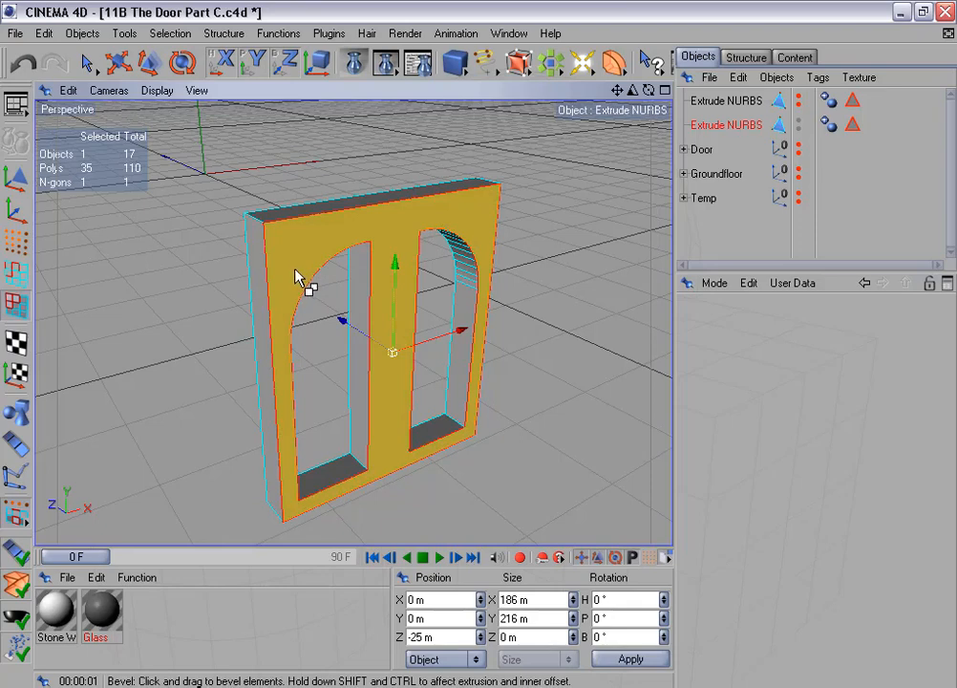
In edge mode, keep the front outline edges selected and add the four depth edges at the lower corners of both openings
click(18, 274)
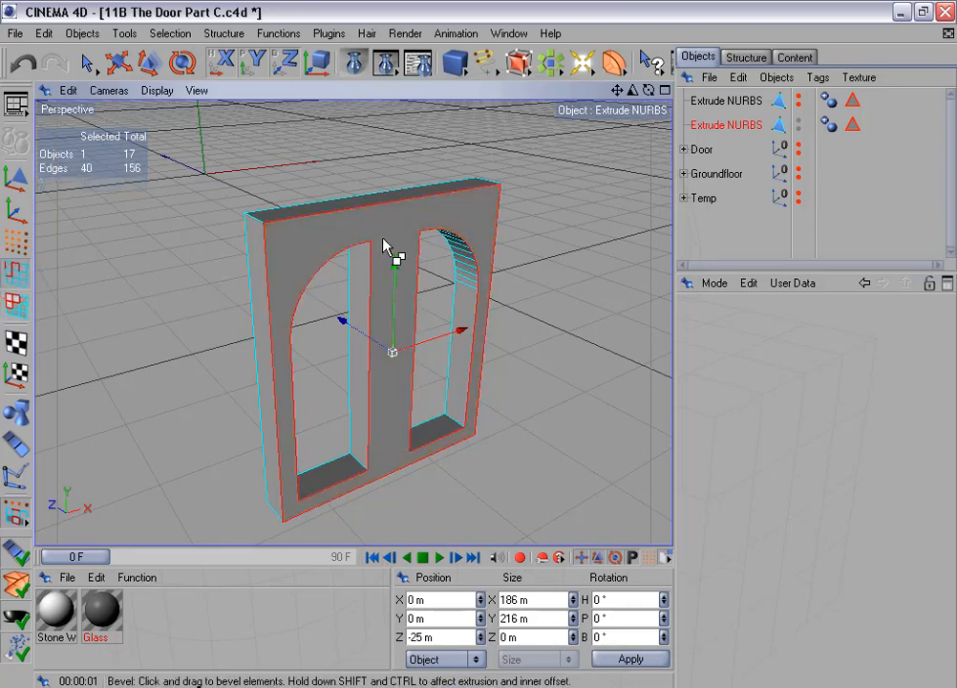
alt+drag(478, 345, 463, 334)
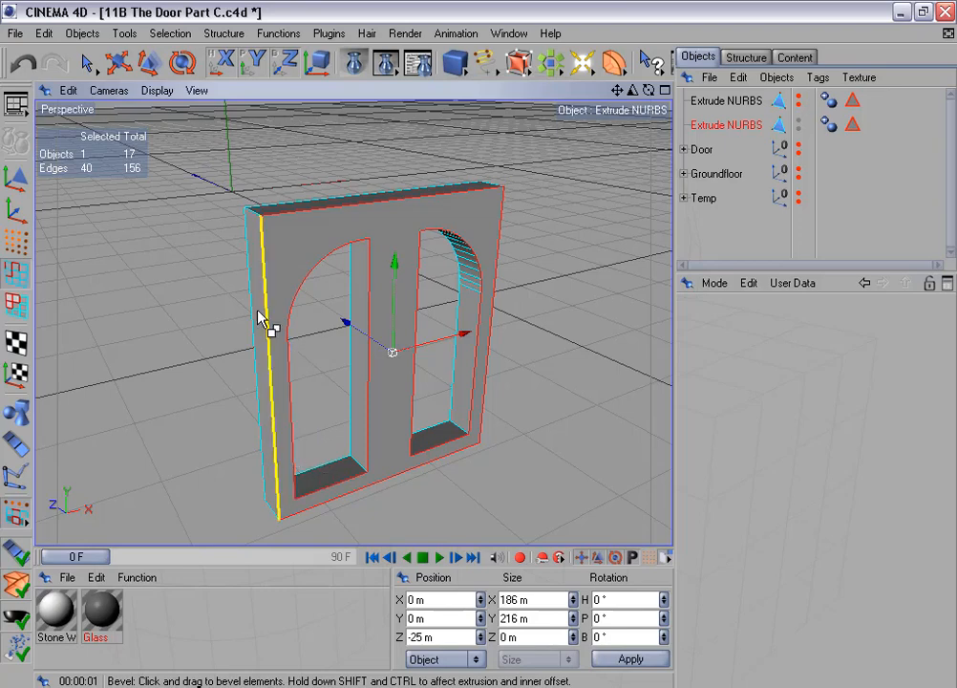
click(86, 63)
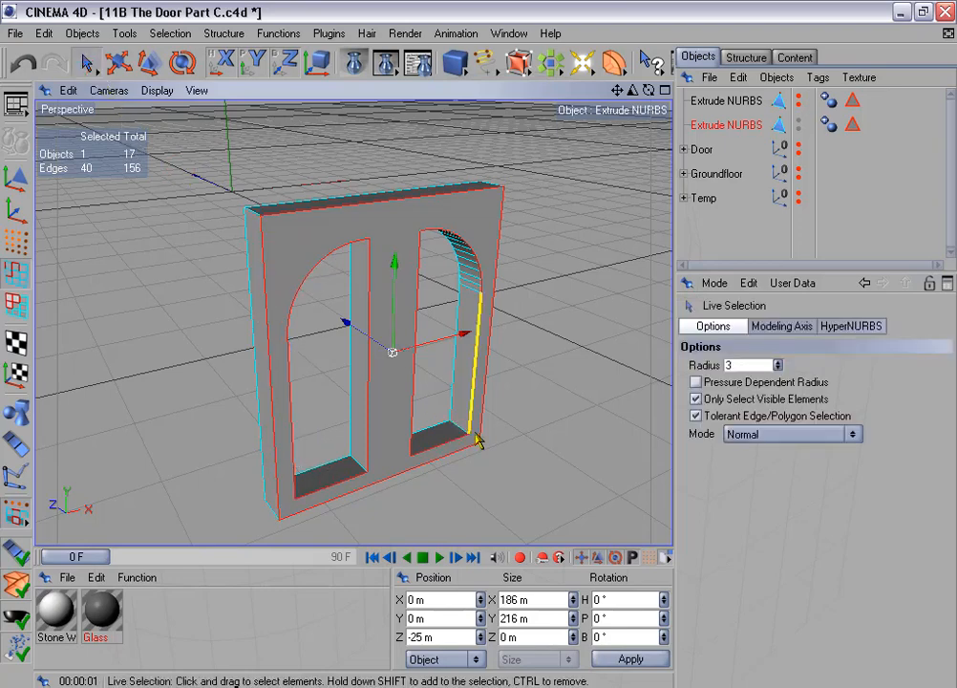
shift+click(456, 431)
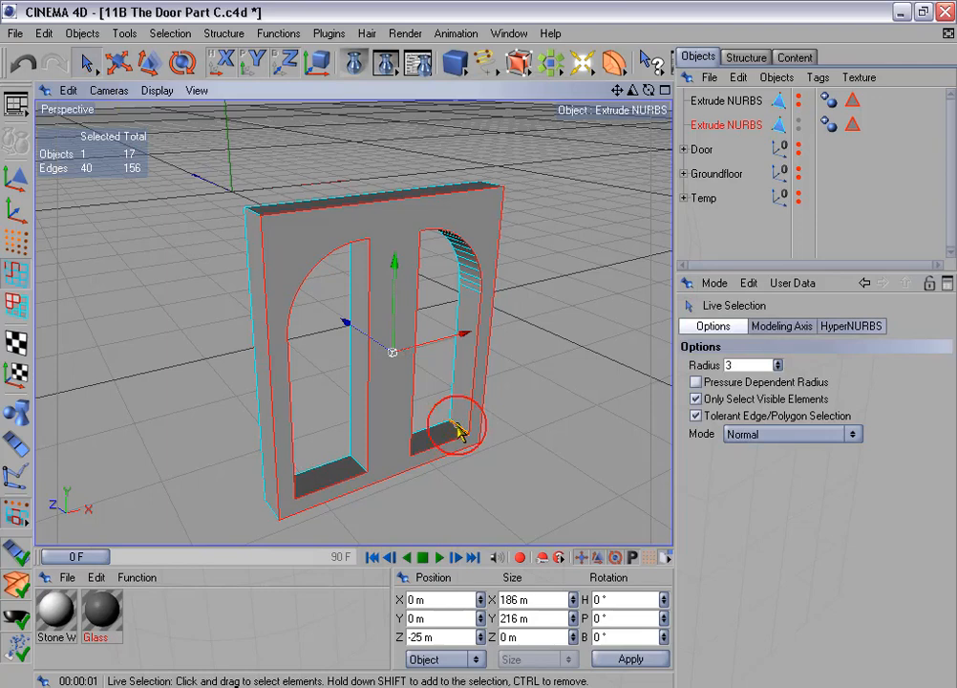
shift+click(356, 465)
mouse_move(489, 331)
alt+mouse_down()
mouse_move(368, 310)
mouse_move(349, 277)
alt+mouse_up()
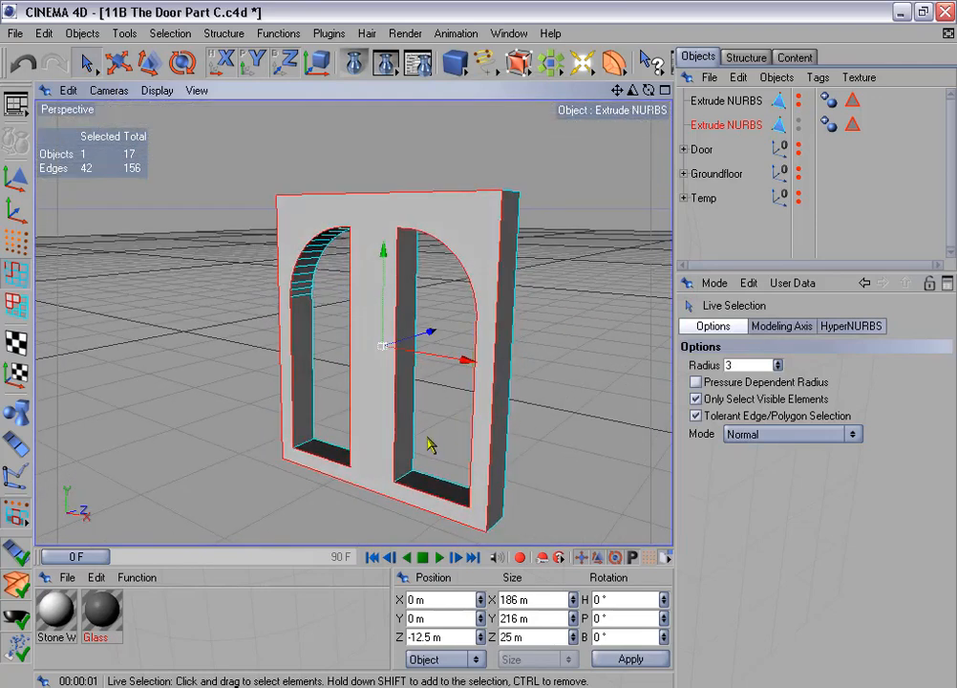
shift+click(401, 473)
shift+click(304, 445)
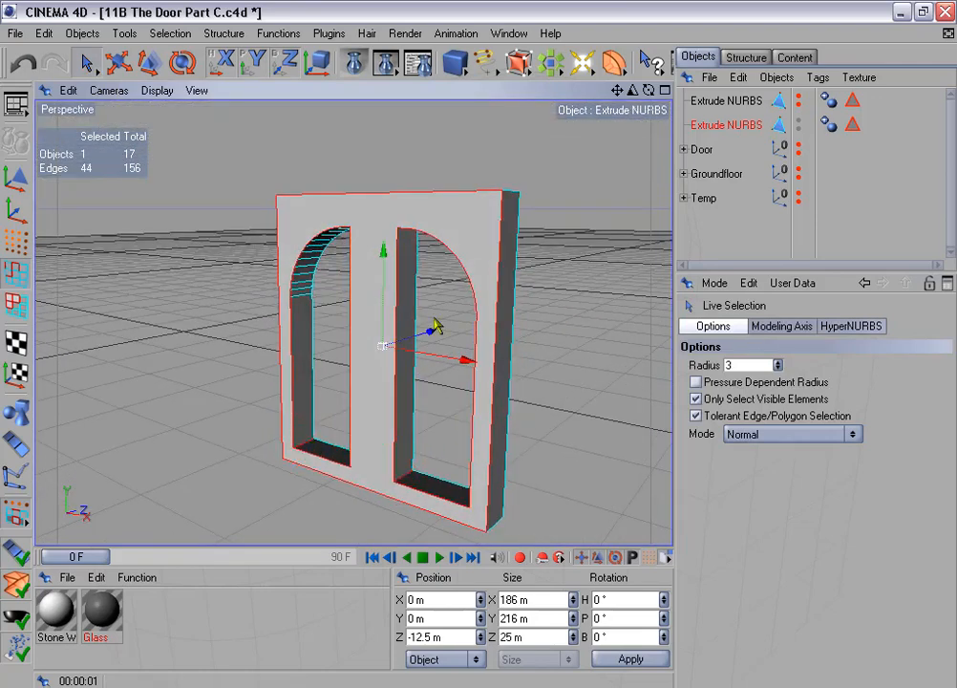
Add the two depth edges at the upper inner corners of the arched openings to the edge selection
alt+drag(427, 391, 402, 249)
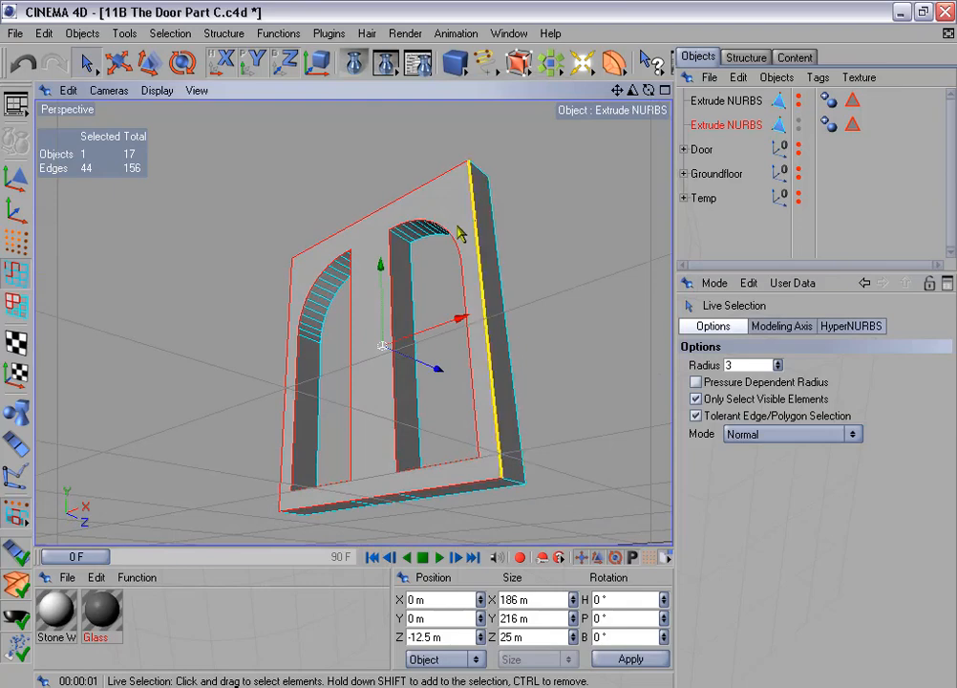
shift+click(400, 239)
alt+drag(517, 214, 449, 239)
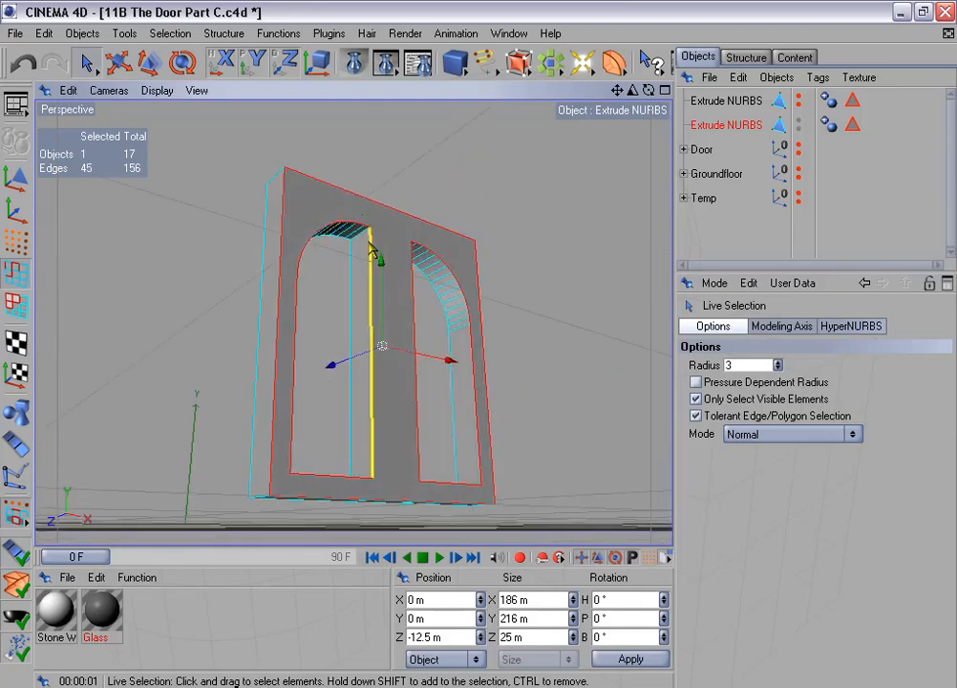
shift+click(372, 250)
Bevel the selected outline and opening edges with a 3.5 m inner offset of linear type
alt+drag(479, 344, 519, 229)
right_click(530, 263)
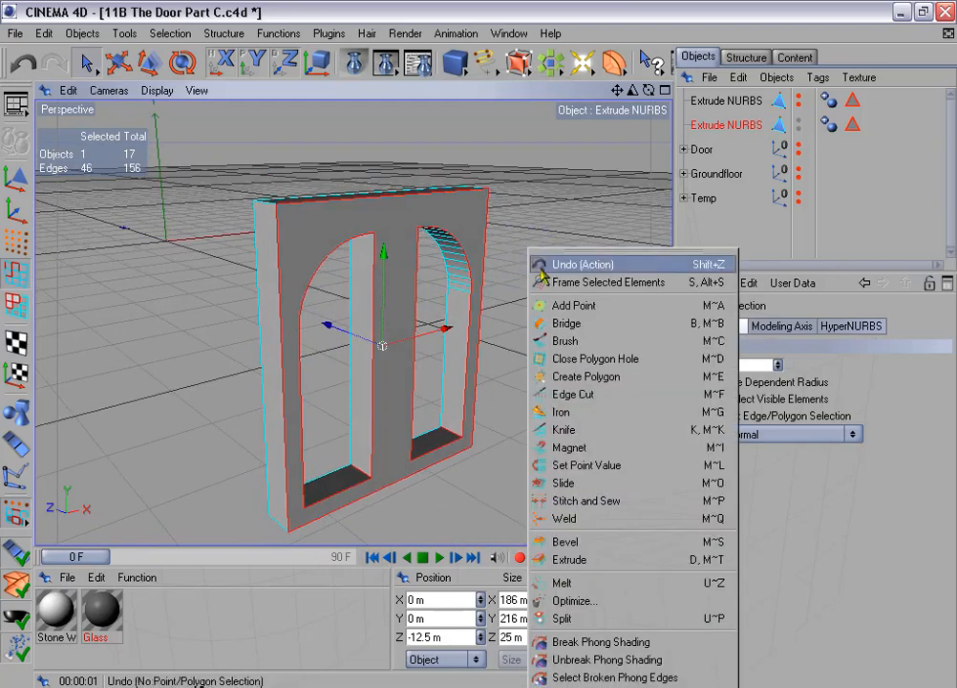
click(642, 540)
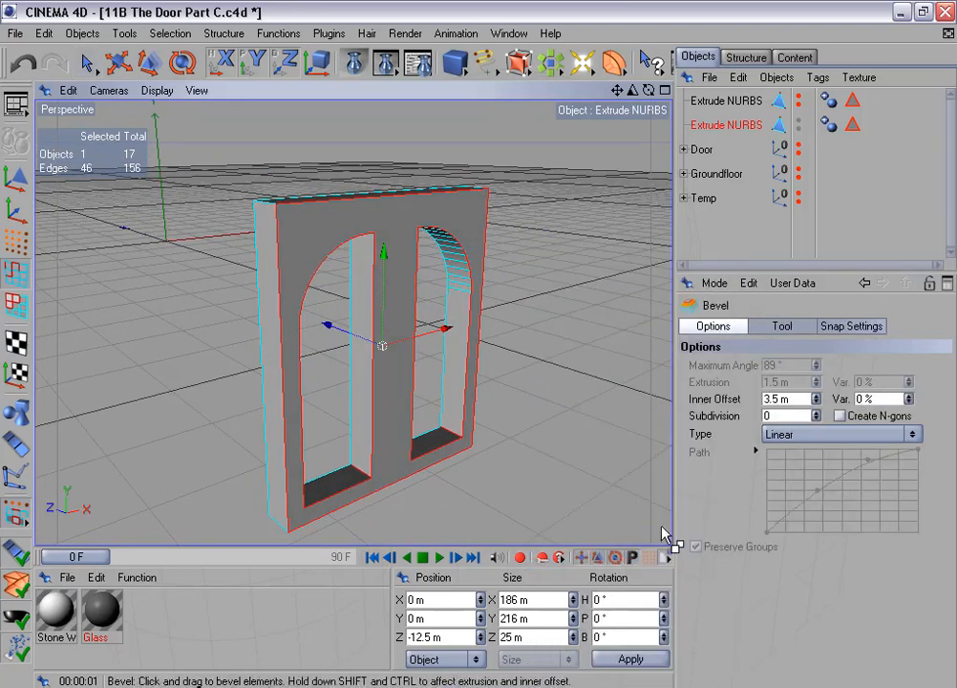
click(730, 402)
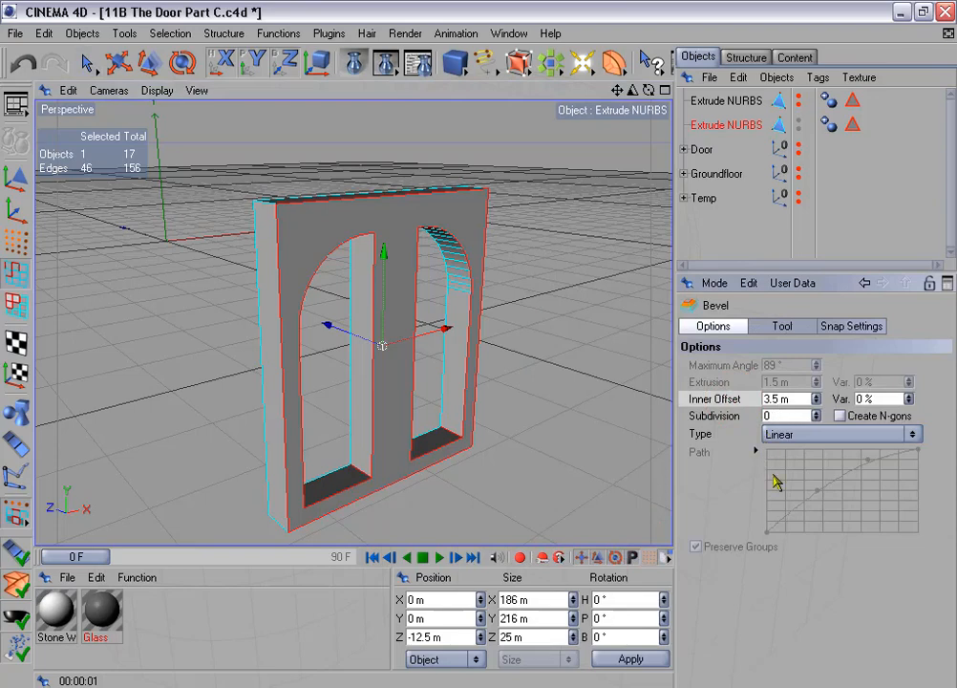
click(785, 328)
click(726, 602)
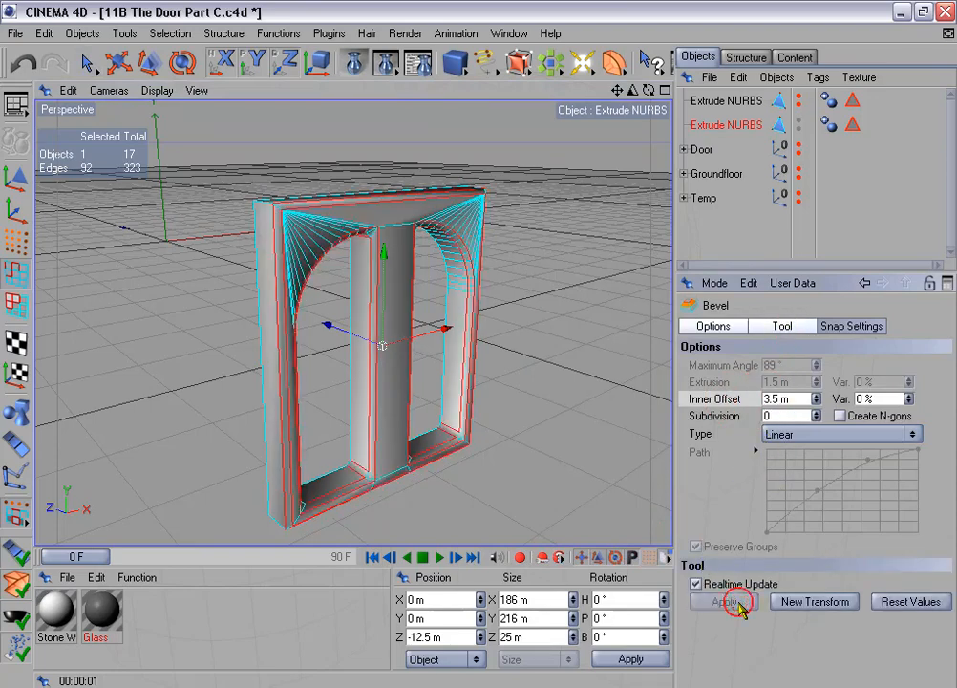
alt+drag(592, 393, 640, 320)
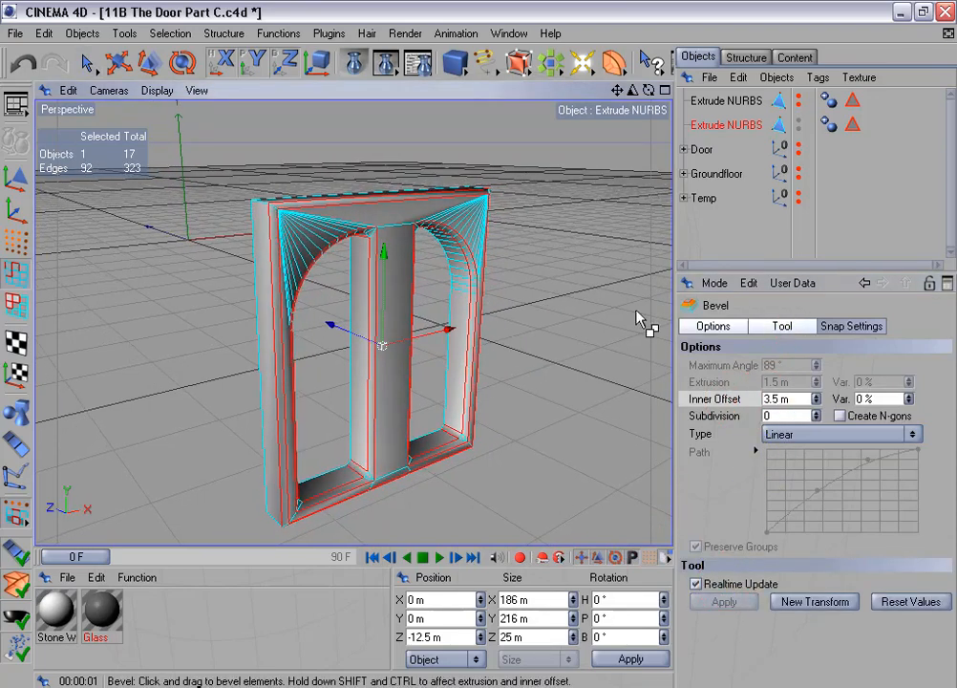
Set the duplicate blade's Phong angle to 42° and render the perspective view to inspect the bevelled frame and openings
click(828, 124)
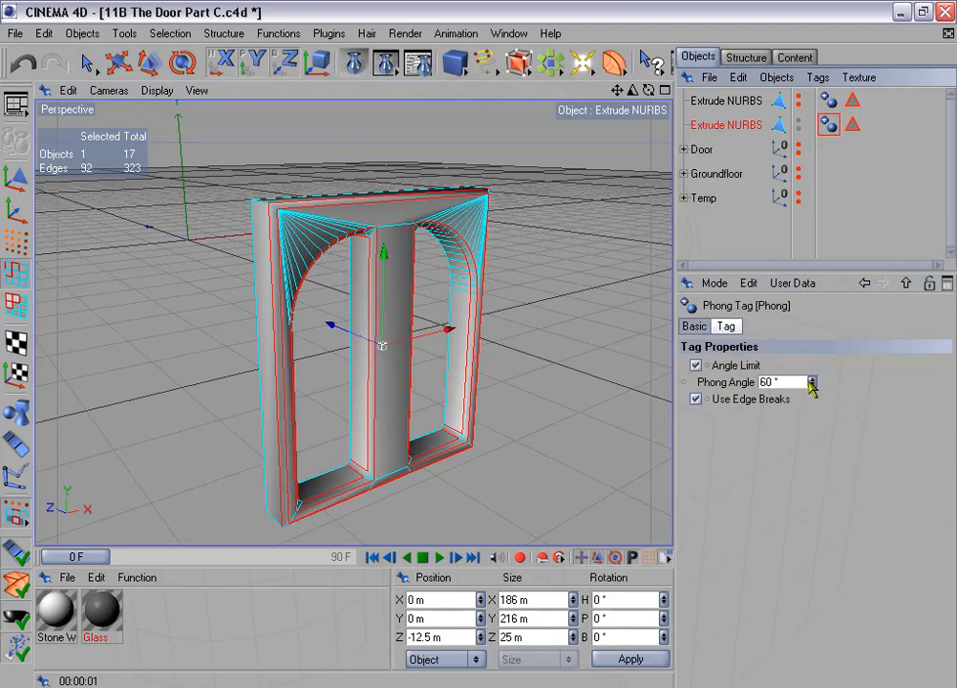
drag(811, 384, 811, 395)
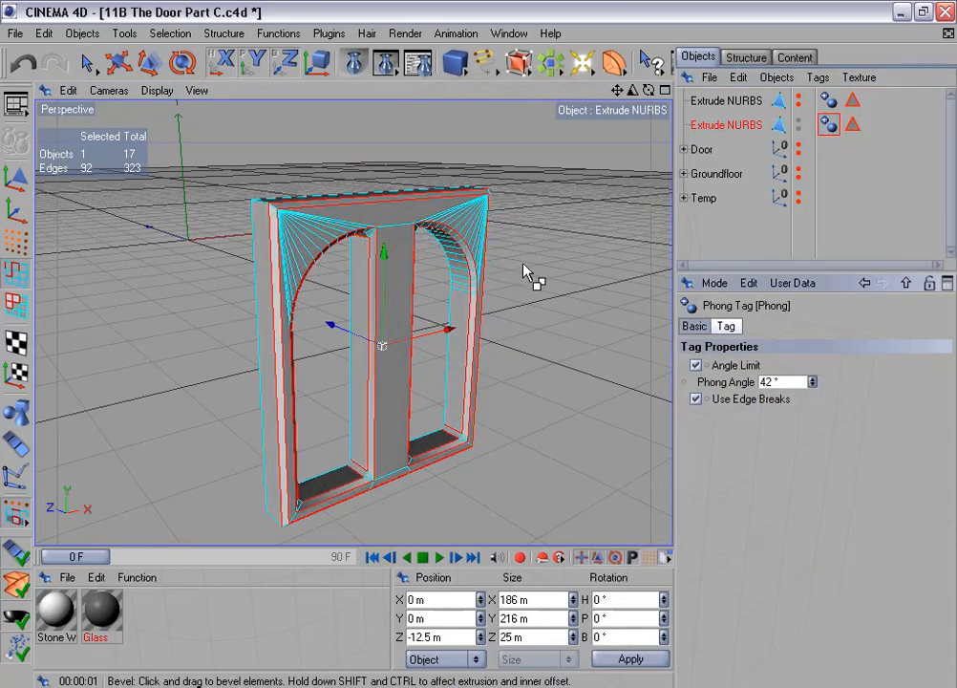
mouse_move(478, 343)
alt+mouse_down()
mouse_move(477, 371)
mouse_move(476, 358)
alt+mouse_up()
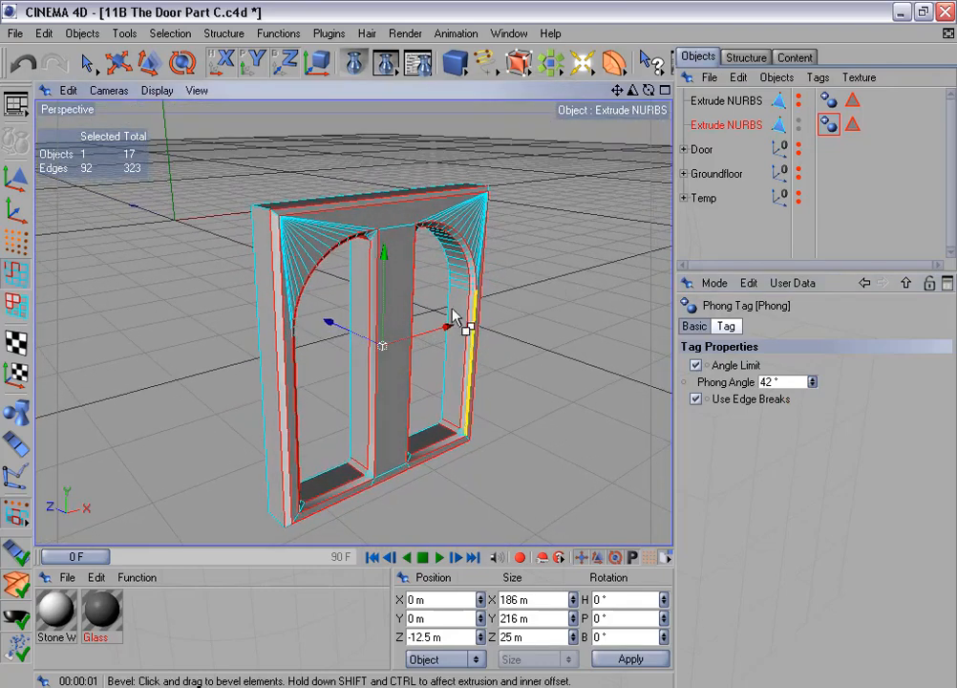
alt+drag(575, 290, 513, 252)
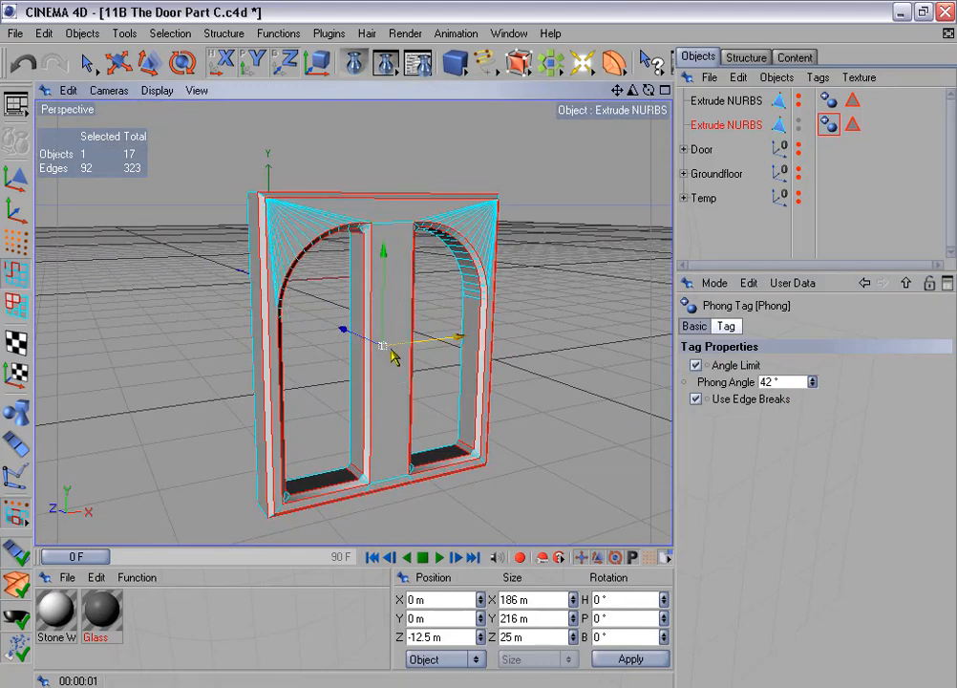
alt+drag(515, 321, 554, 375)
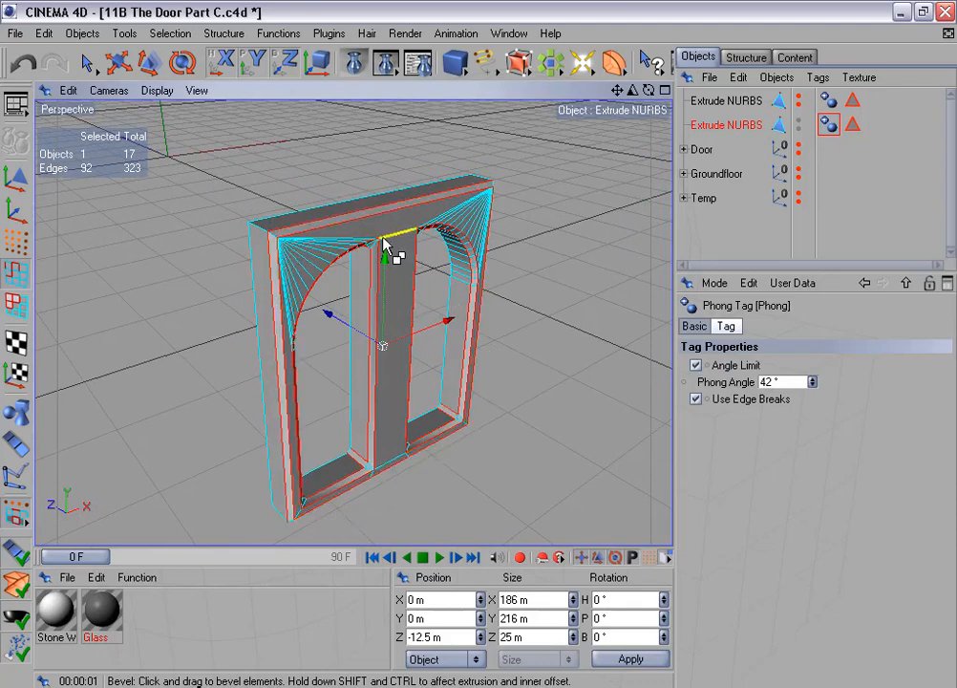
alt+drag(587, 190, 463, 359)
key(ctrl+r)
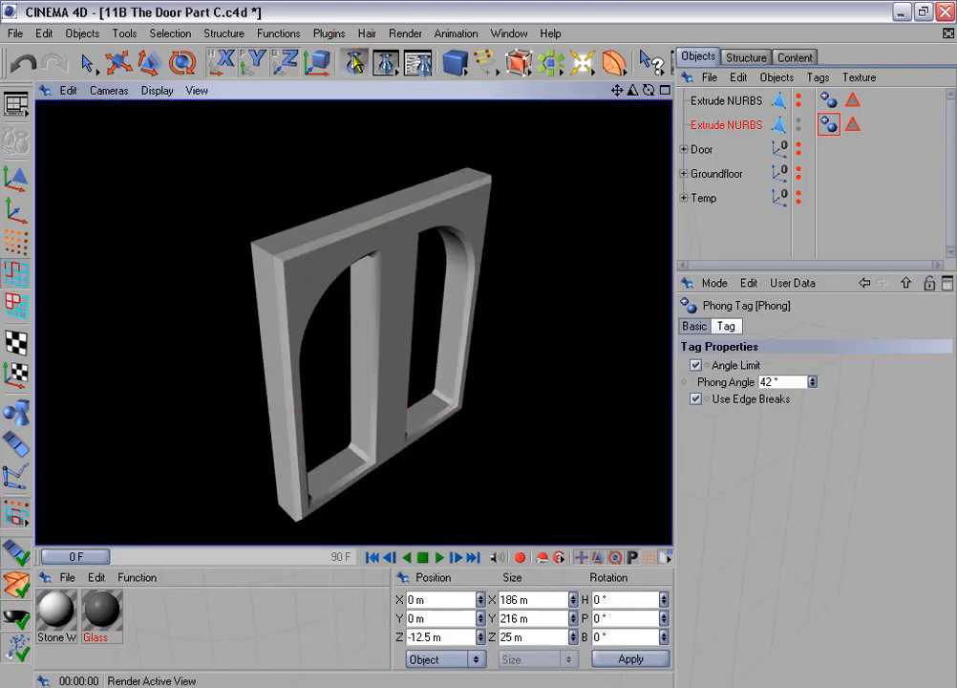
alt+drag(397, 182, 344, 161)
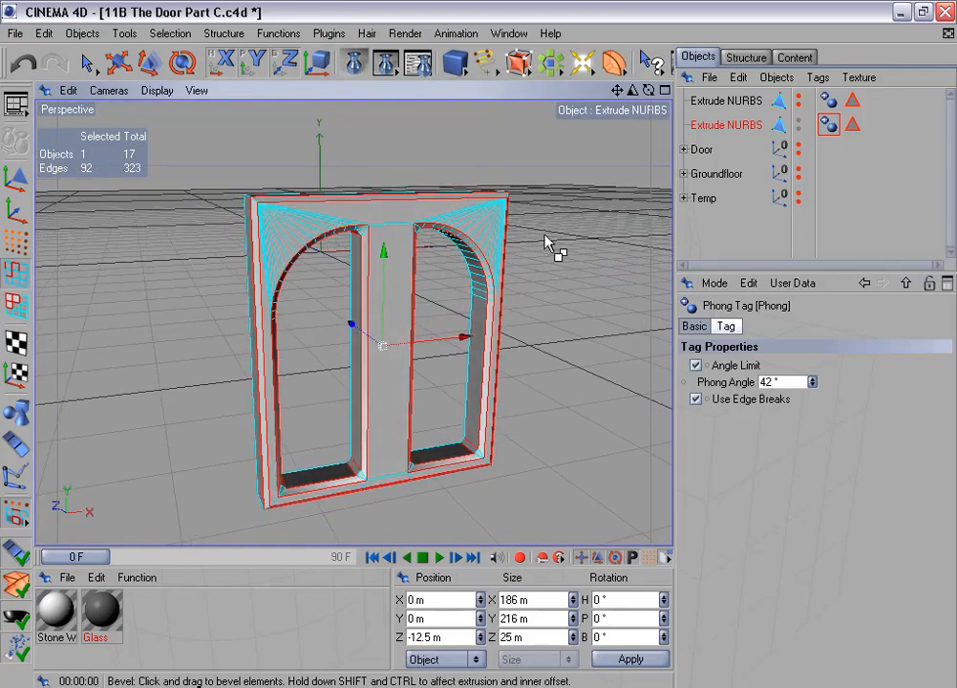
mouse_move(540, 232)
alt+mouse_down()
mouse_move(575, 258)
mouse_move(539, 240)
alt+mouse_up()
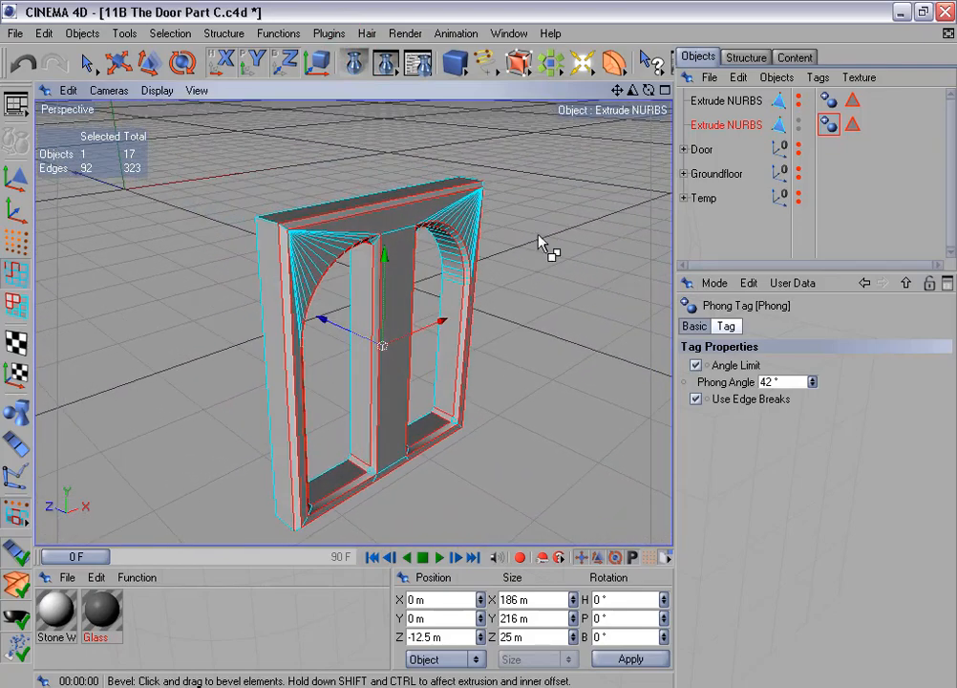
Switch the duplicate blade from edge editing to point editing with the Live Selection tool
mouse_move(479, 343)
alt+mouse_down()
mouse_move(593, 349)
mouse_move(495, 330)
alt+mouse_up()
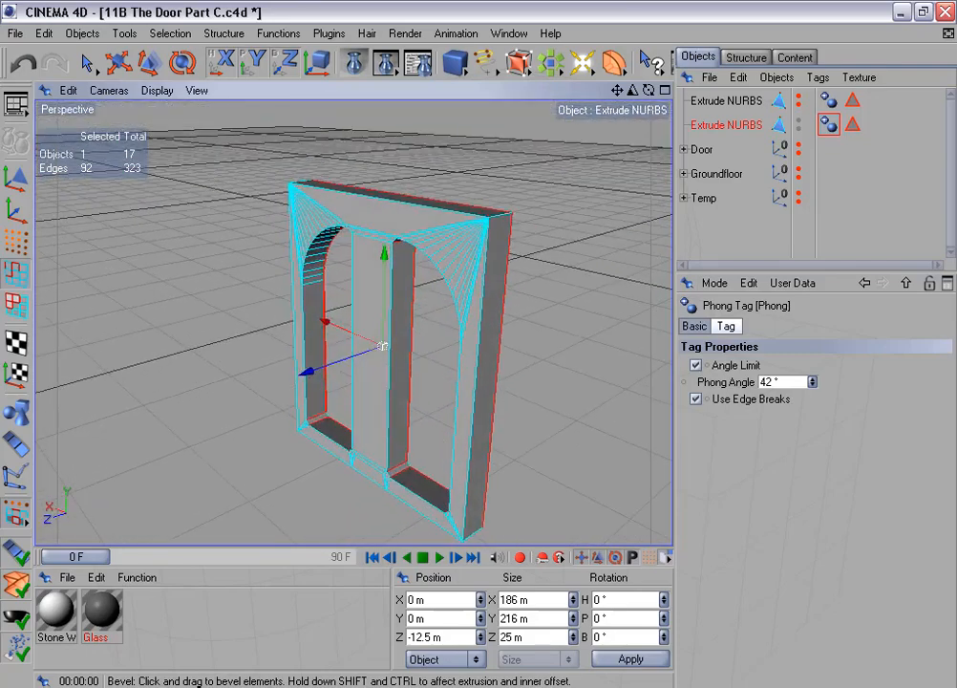
alt+middle_drag(495, 331, 555, 245)
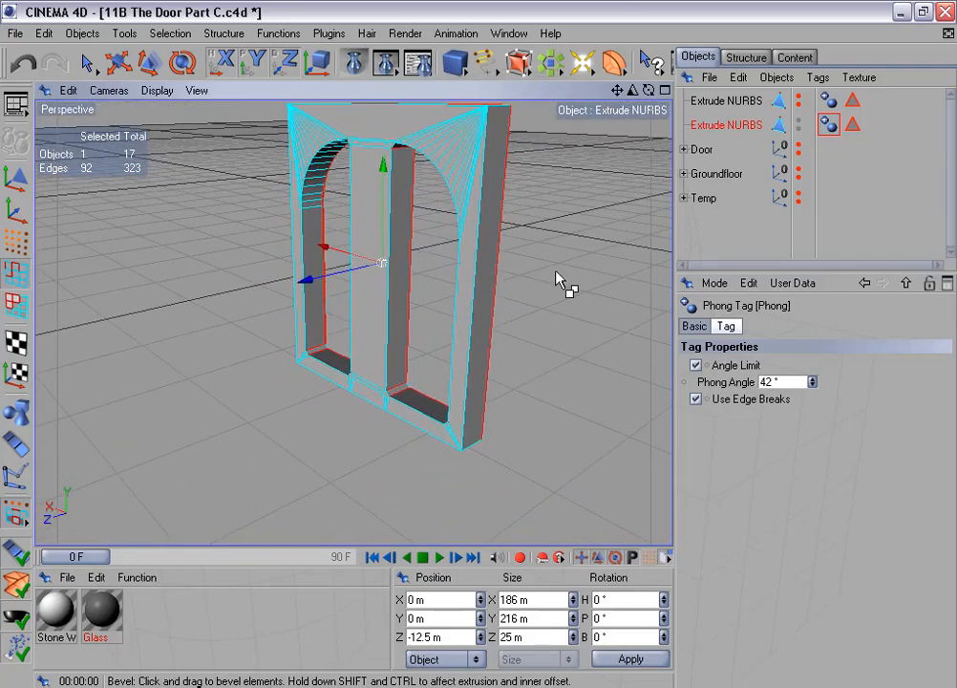
scroll(556, 271, up, 4)
alt+drag(478, 350, 449, 256)
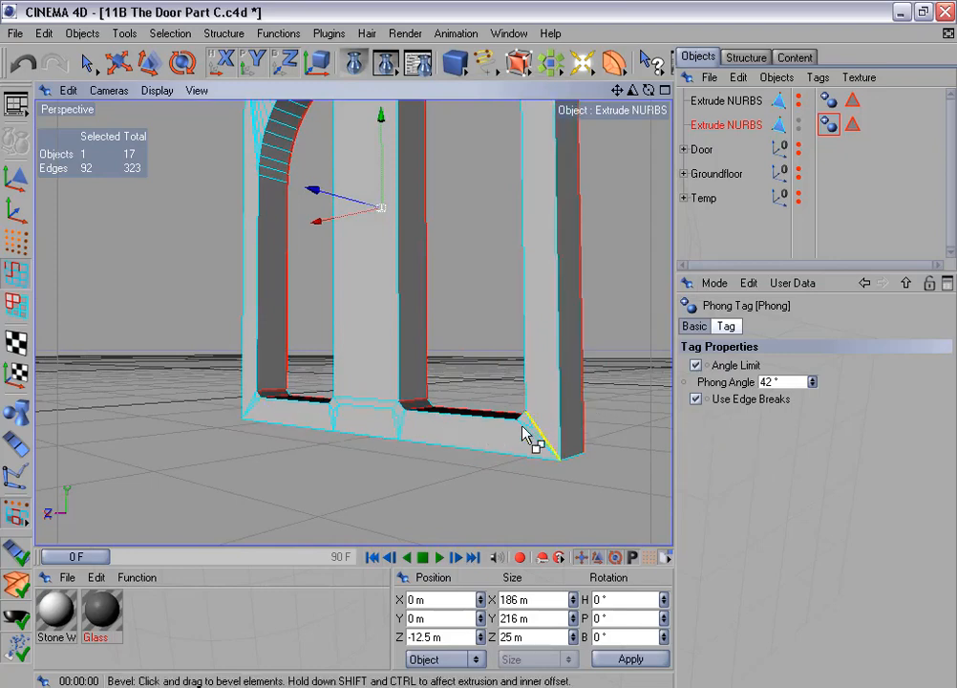
alt+drag(396, 459, 516, 306)
drag(633, 92, 601, 88)
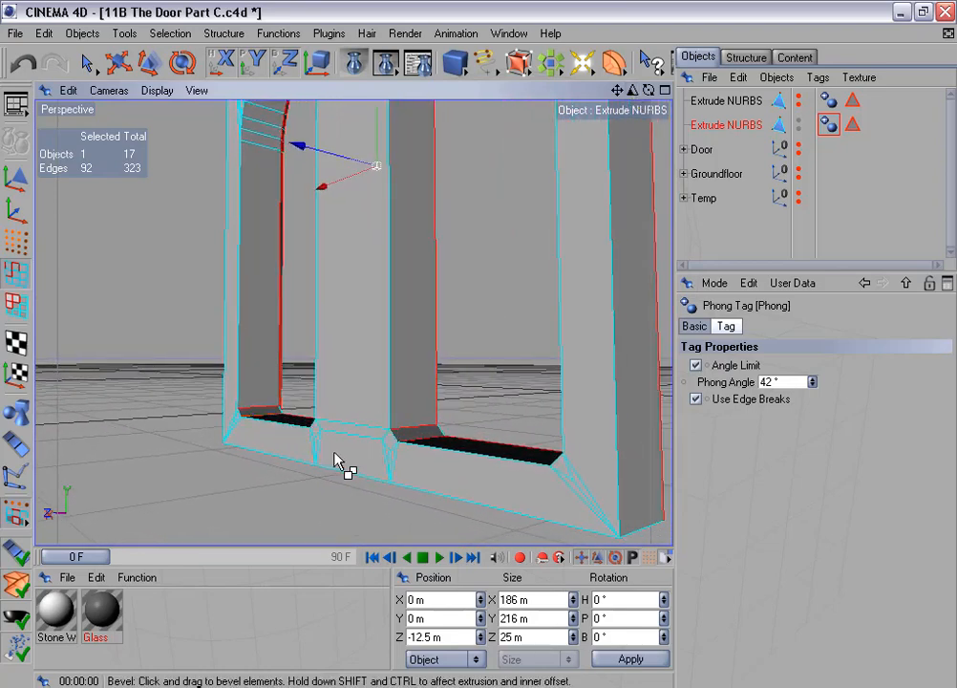
click(10, 239)
click(89, 63)
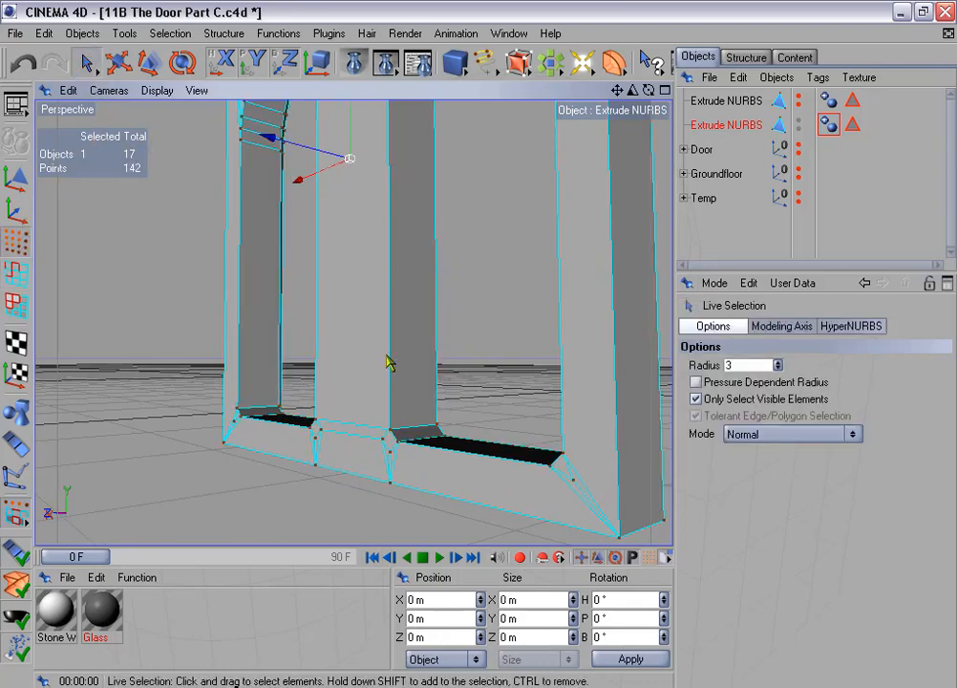
Weld the stray bevel point at the negative-X opening's lower outer corner onto the side-edge corner point at X -80 m, Y -91.5 m
alt+middle_drag(589, 440, 497, 399)
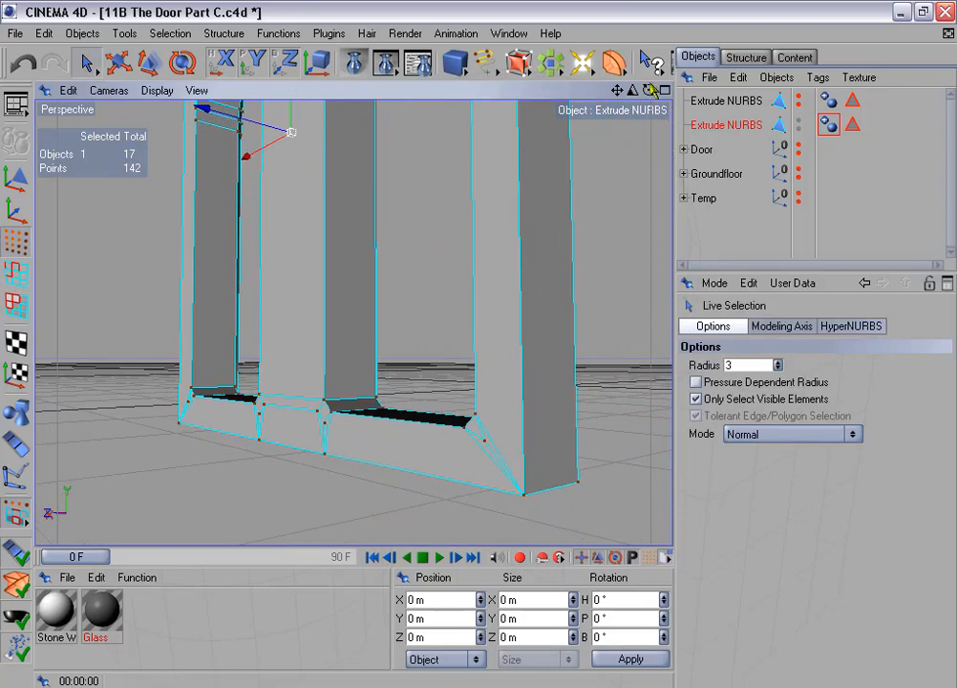
drag(634, 91, 581, 68)
alt+drag(546, 267, 476, 356)
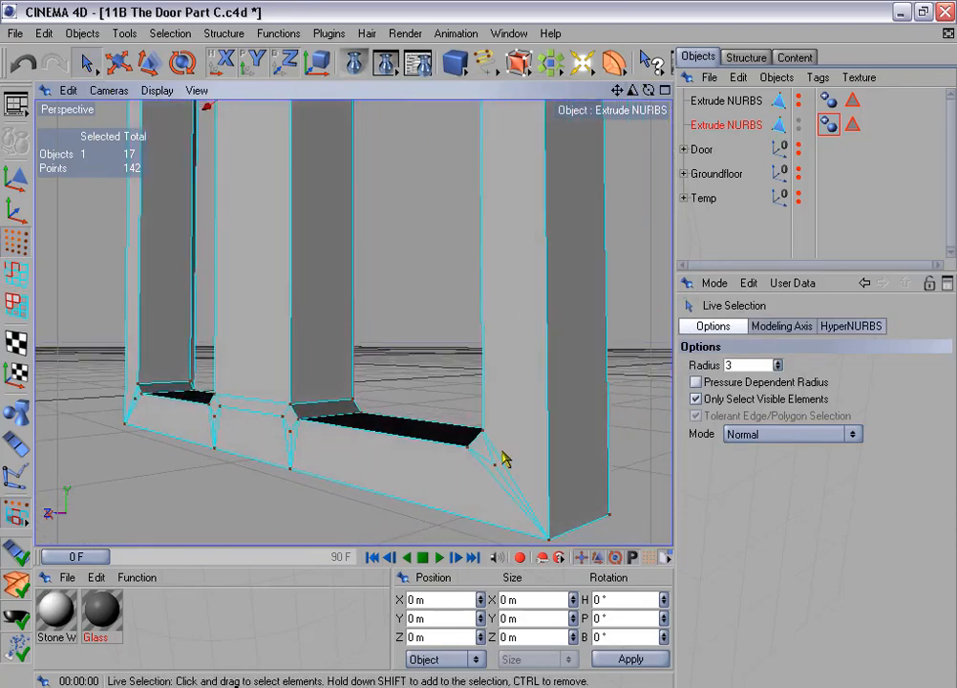
click(493, 468)
shift+click(481, 433)
click(223, 34)
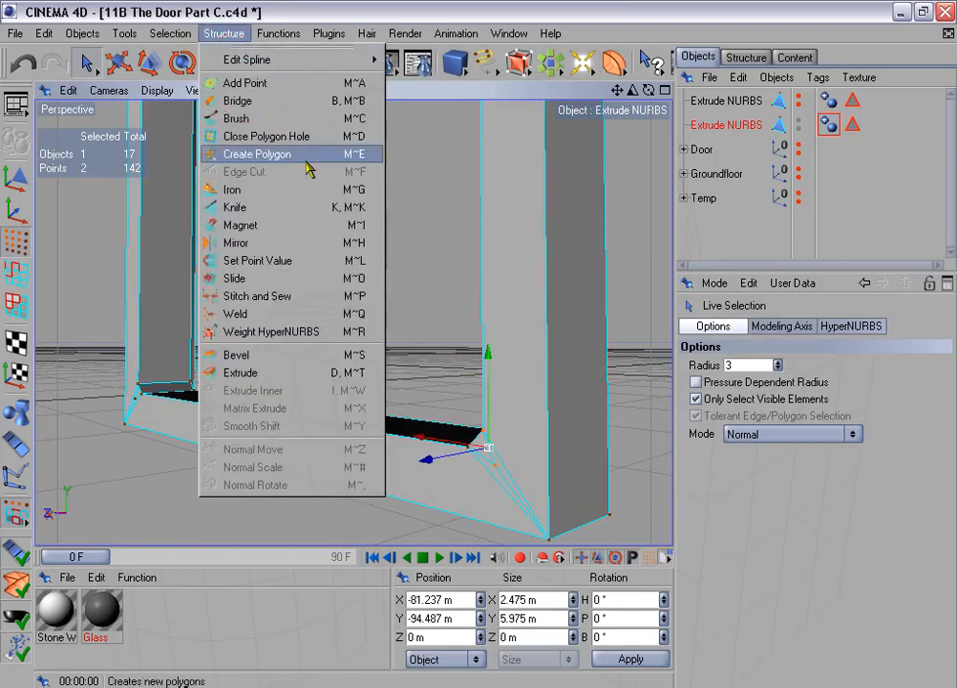
click(288, 313)
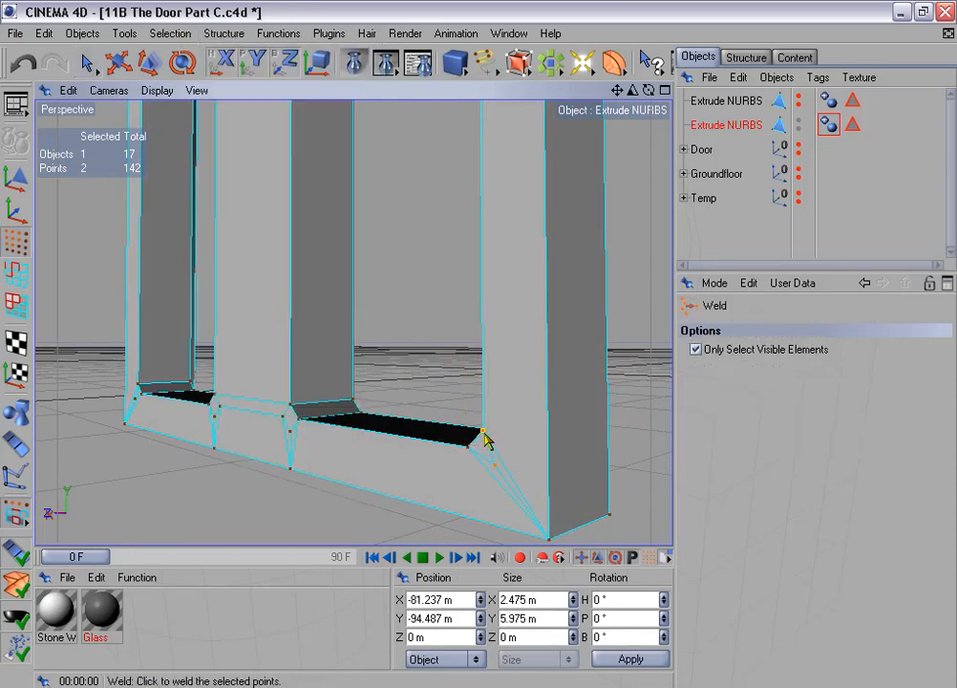
click(483, 431)
Weld the stray point below the middle post's negative-X foot onto the adjacent sill corner point at X -23.5 m, Y -95 m
mouse_move(477, 343)
alt+mouse_down()
mouse_move(573, 384)
mouse_move(476, 336)
alt+mouse_up()
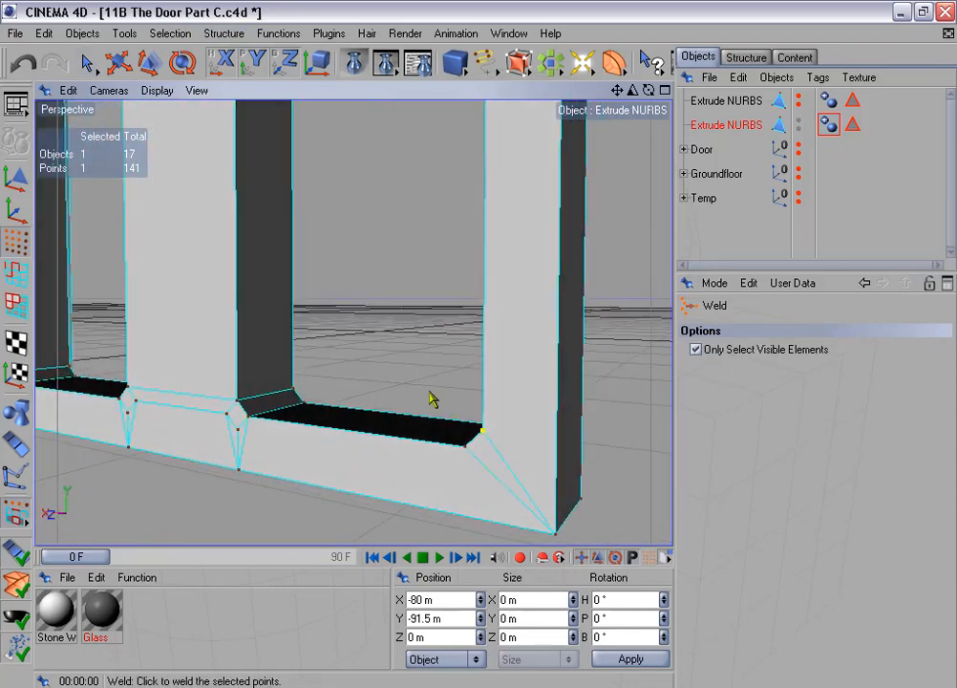
alt+middle_drag(430, 392, 487, 374)
scroll(488, 373, up, 2)
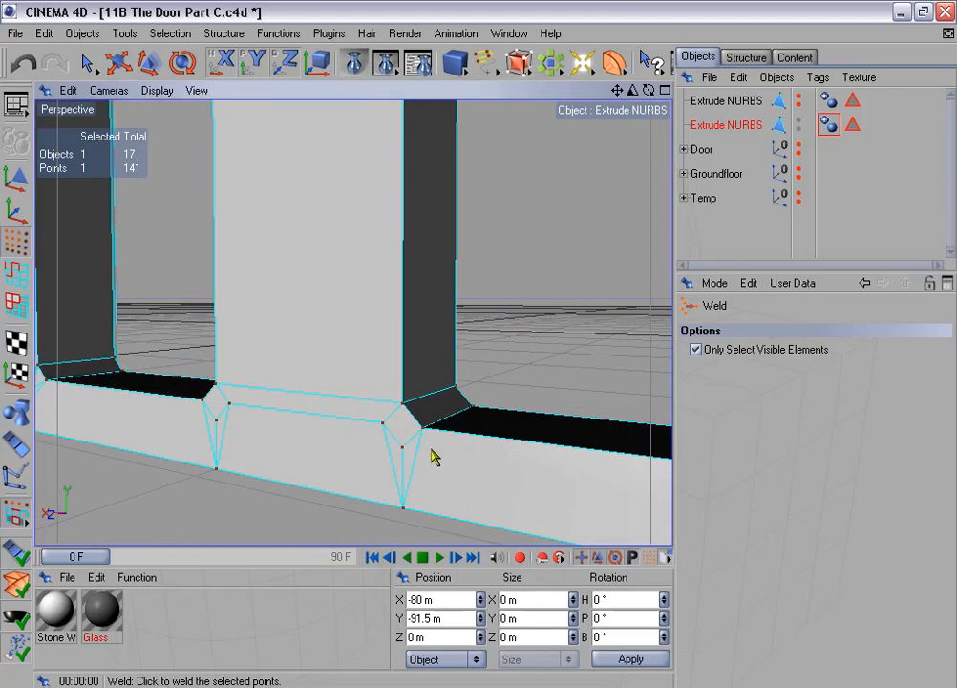
key(space)
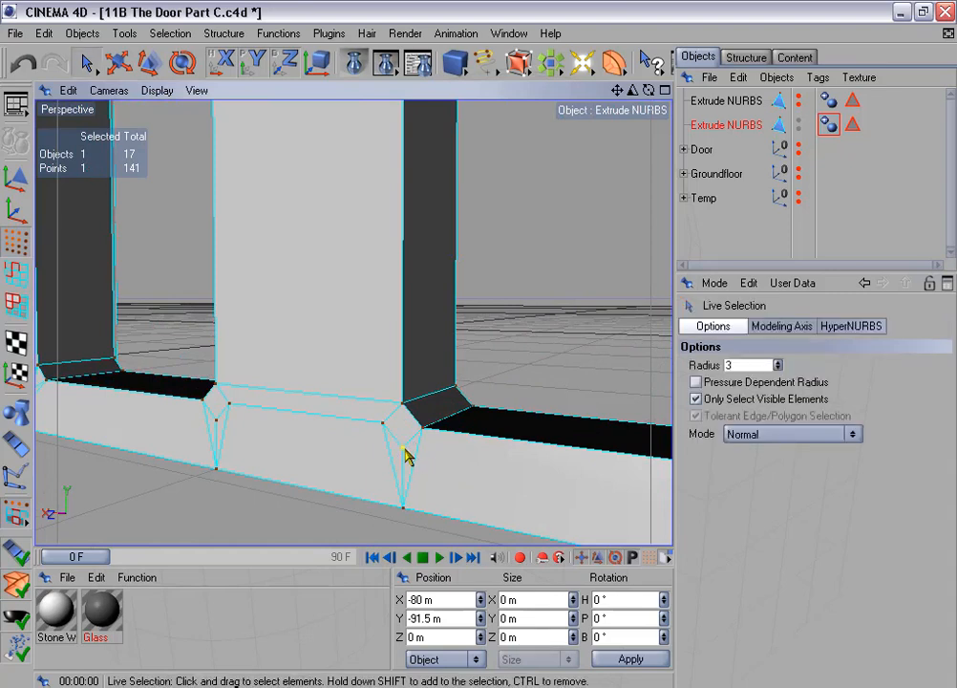
shift+click(421, 428)
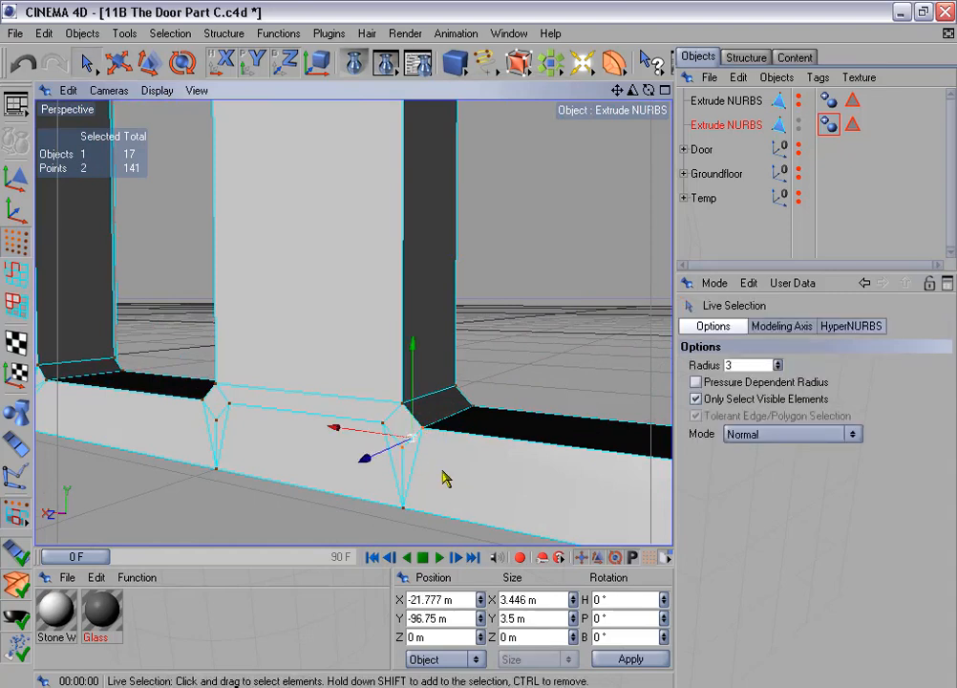
key(space)
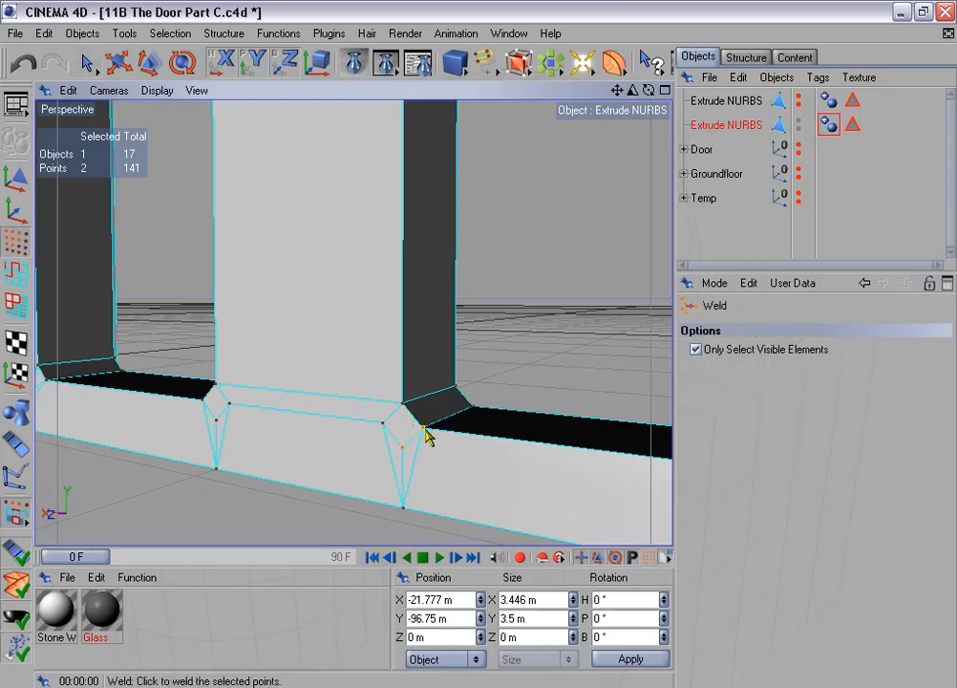
click(425, 431)
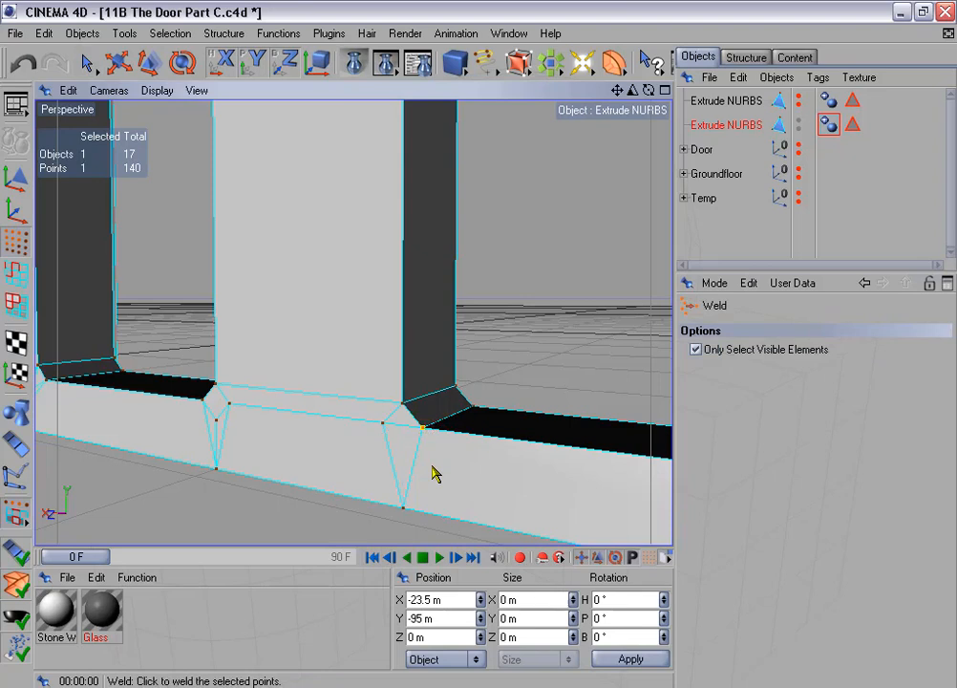
Weld the bevel point inside the middle post's negative-X foot onto the post's corner point at X -20 m, Y -91.5 m
key(space)
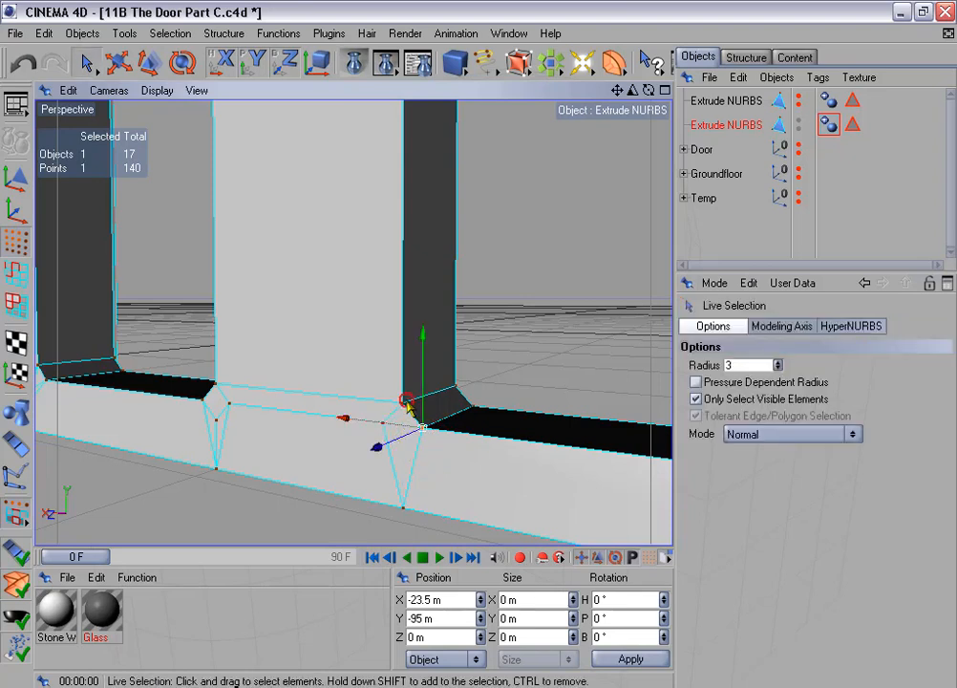
shift+click(383, 421)
key(space)
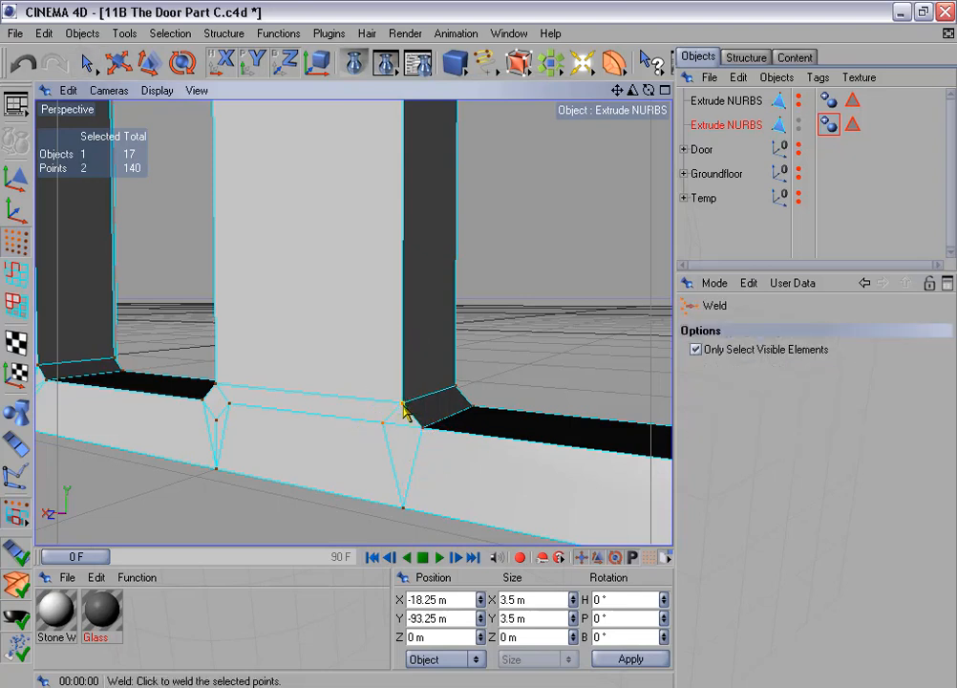
click(406, 412)
Weld the bevel point inside the middle post's positive-X foot onto the post's corner point at X 20 m, Y -91.5 m
alt+middle_drag(372, 350, 490, 381)
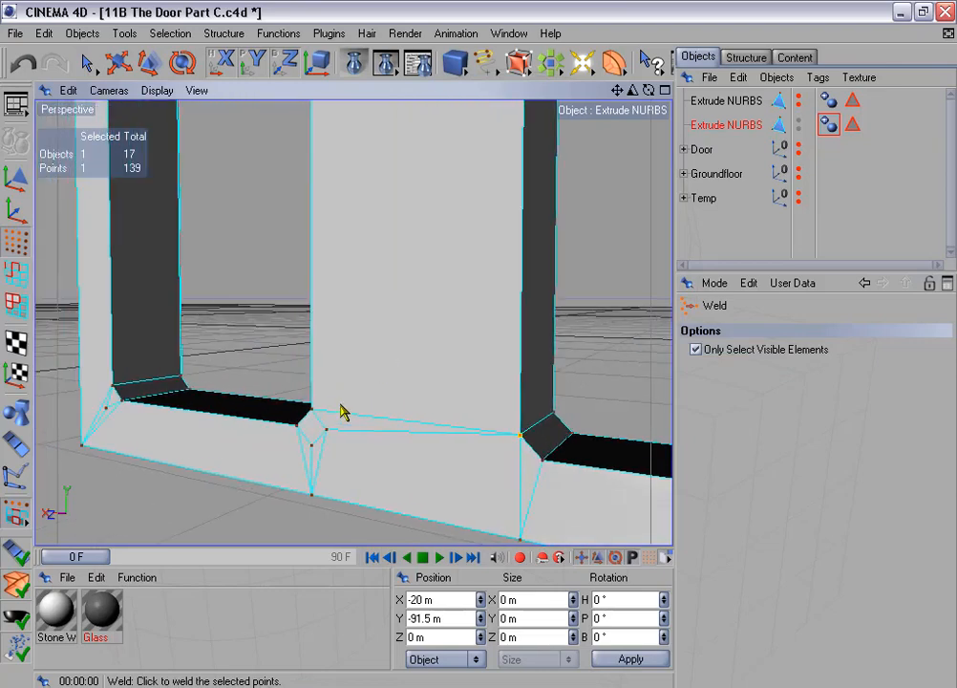
key(space)
shift+click(312, 410)
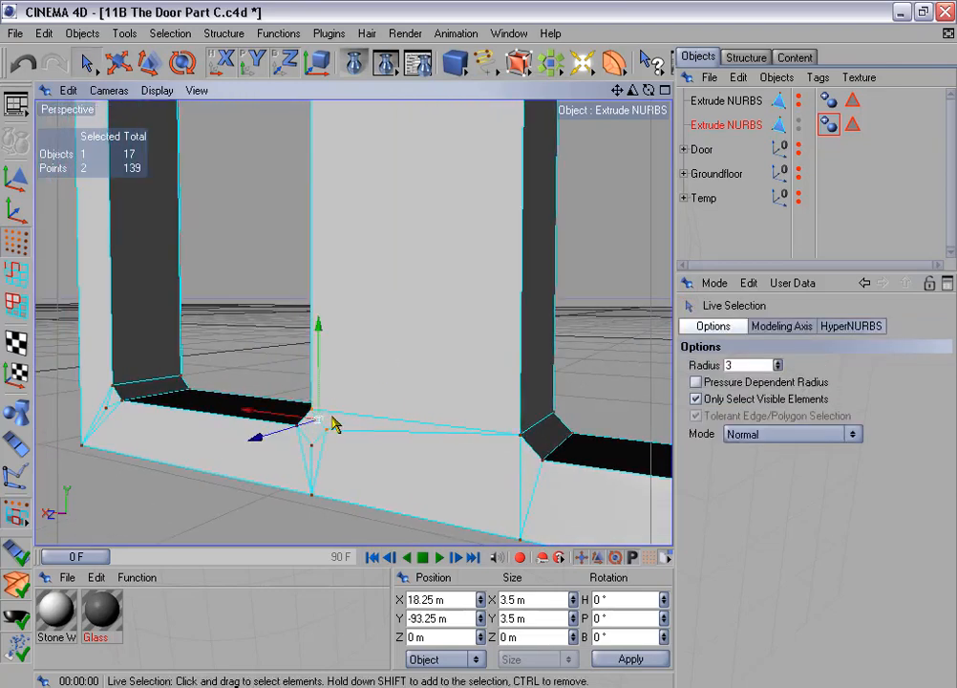
key(space)
click(313, 413)
Weld the stray point below the middle post's positive-X foot onto the sill corner point at X 23.5 m, Y -95 m
key(space)
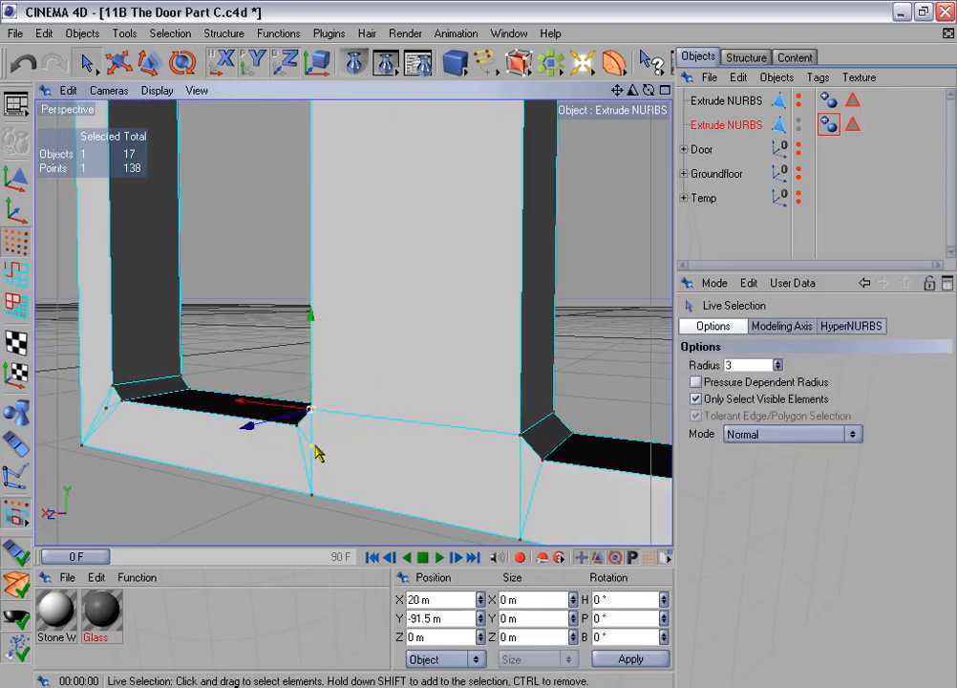
click(304, 428)
shift+click(298, 426)
key(space)
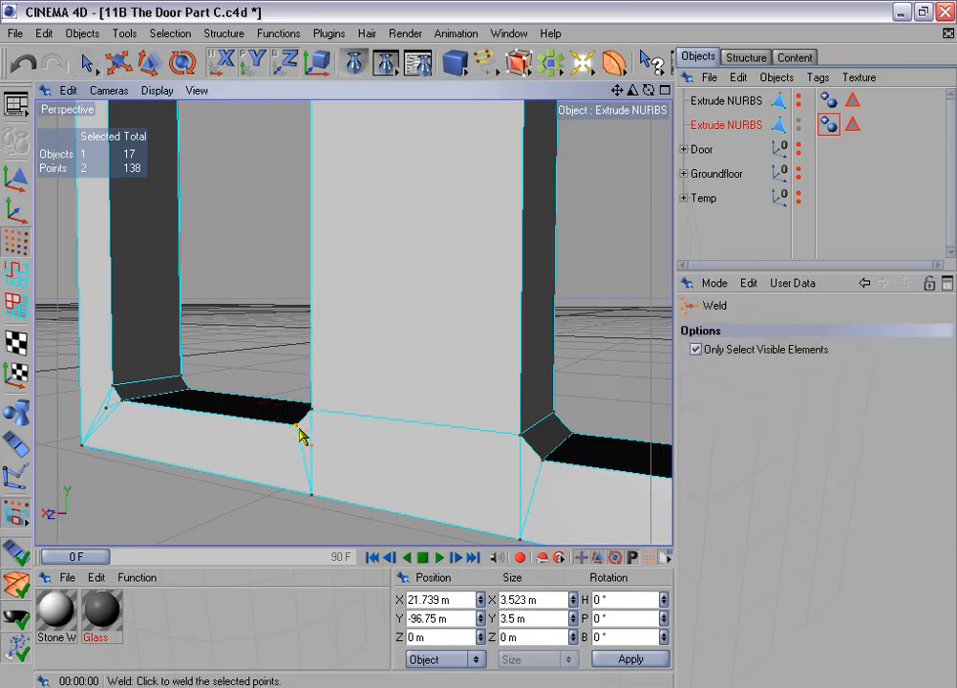
click(297, 426)
Weld the stray point at the positive-X opening's lower outer corner onto the sill corner point at X 76.5 m, Y -95 m
alt+middle_drag(350, 363, 530, 409)
key(space)
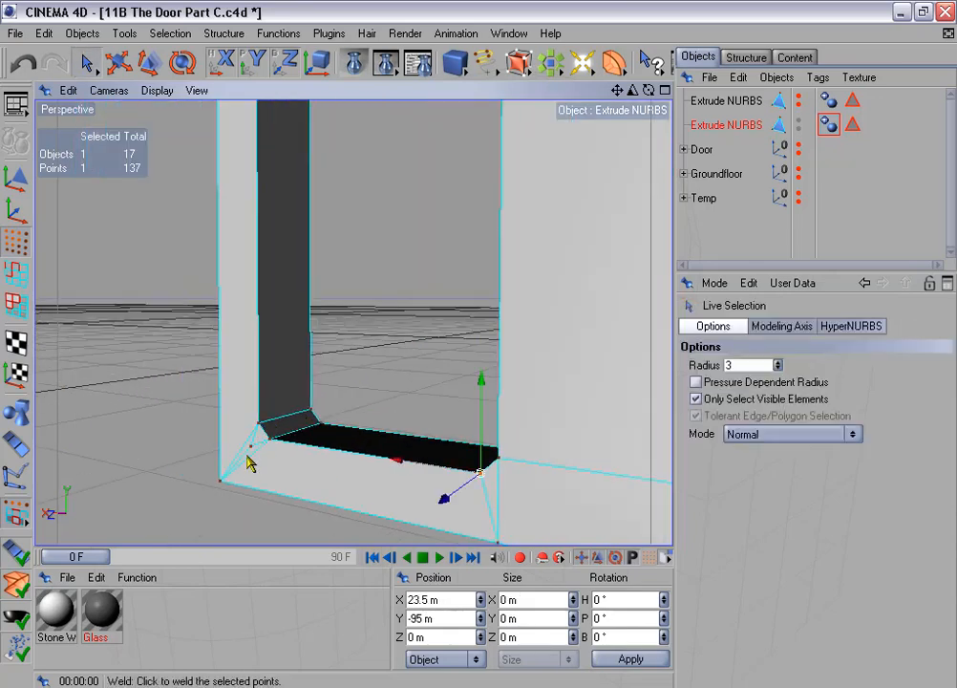
shift+click(274, 445)
key(space)
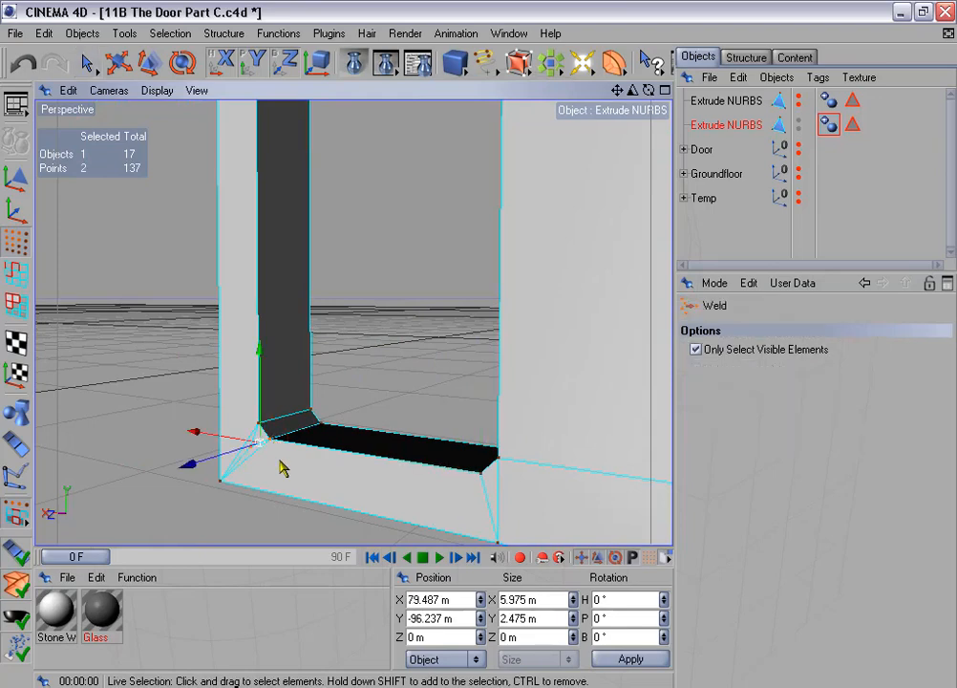
click(269, 439)
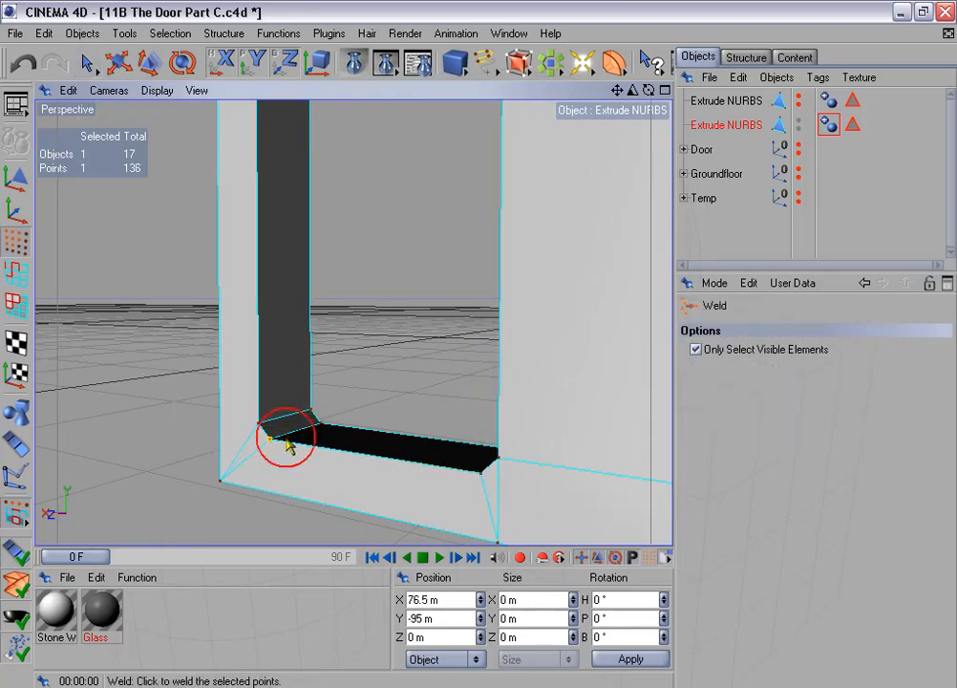
Weld the stray point above the middle post's positive-X upper corner onto the arch corner point at X 23.5 m, Y 85 m
scroll(487, 328, down, 4)
alt+middle_drag(494, 259, 357, 638)
alt+drag(500, 252, 612, 277)
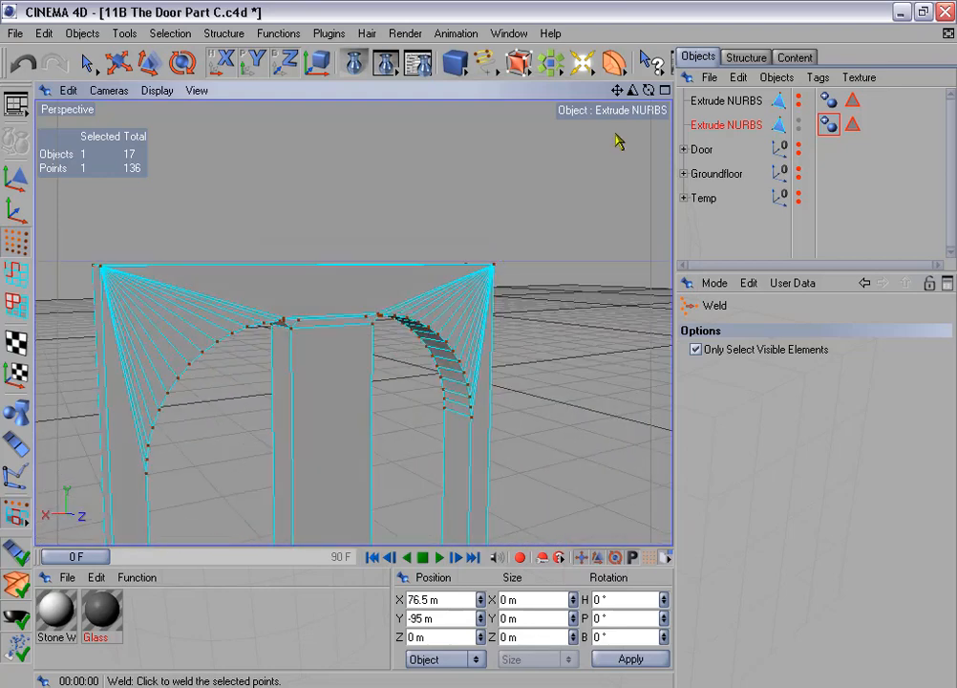
drag(634, 89, 773, 90)
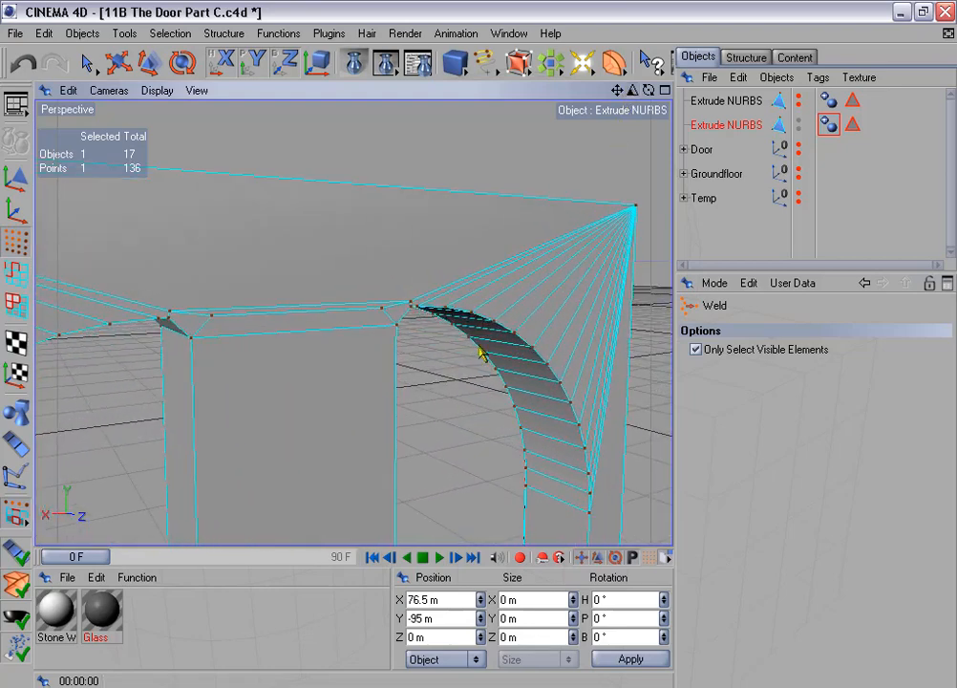
alt+drag(449, 219, 523, 200)
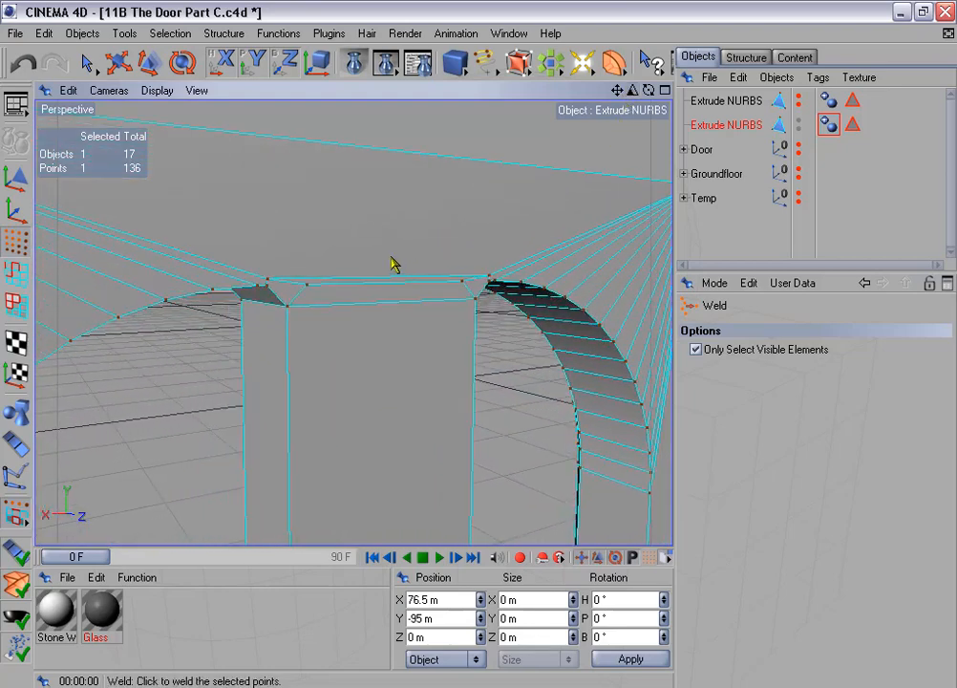
key(space)
shift+click(268, 286)
key(space)
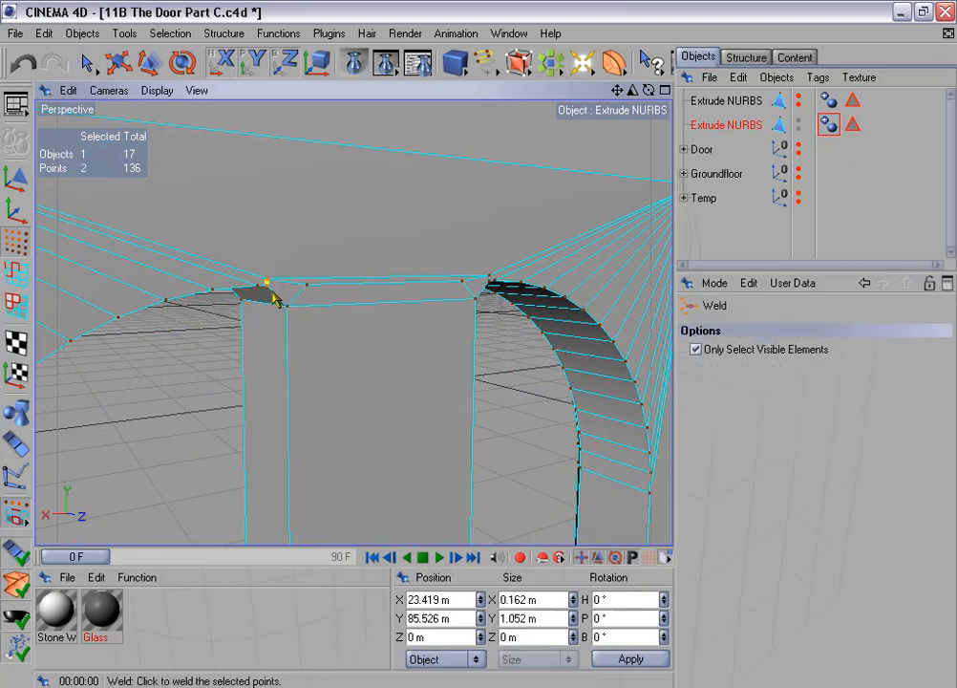
click(267, 286)
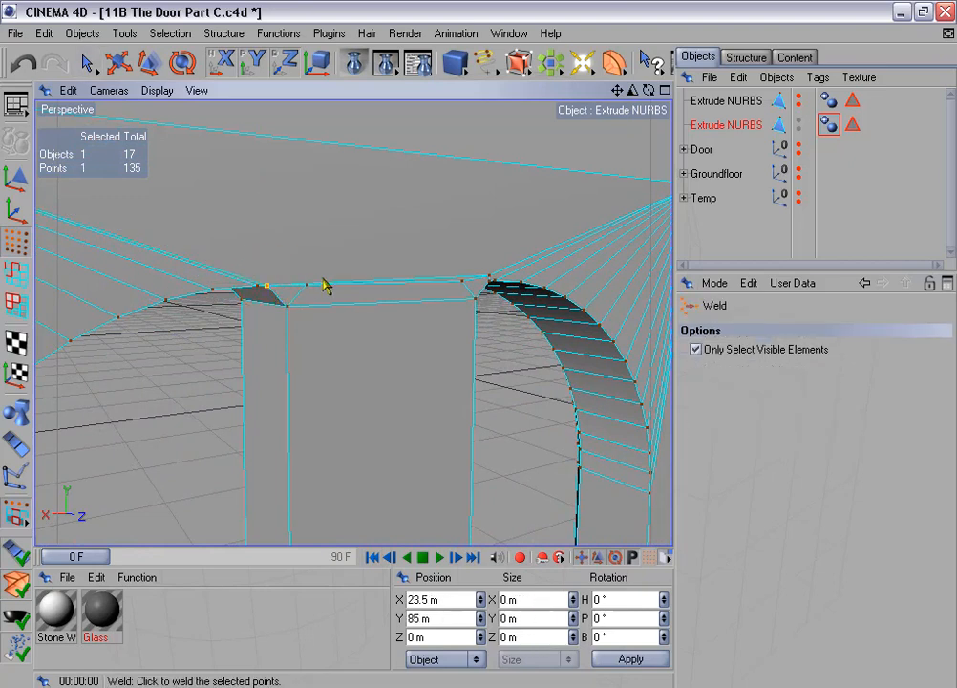
Weld the bevel point inside the middle post's positive-X upper corner onto the post's corner point at X 20 m, Y 81.5 m
key(space)
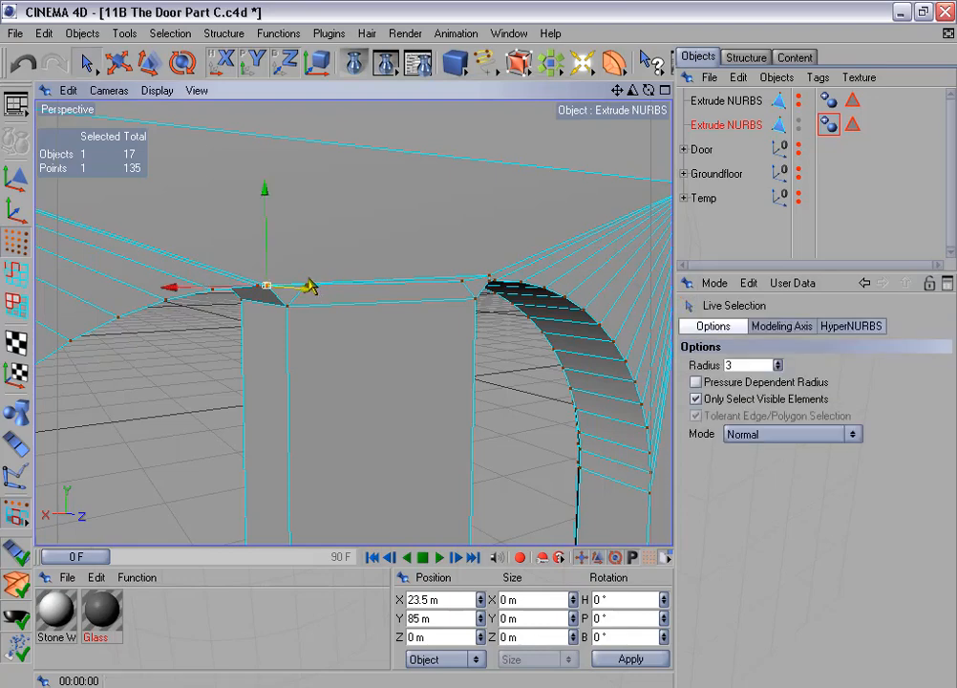
shift+click(285, 310)
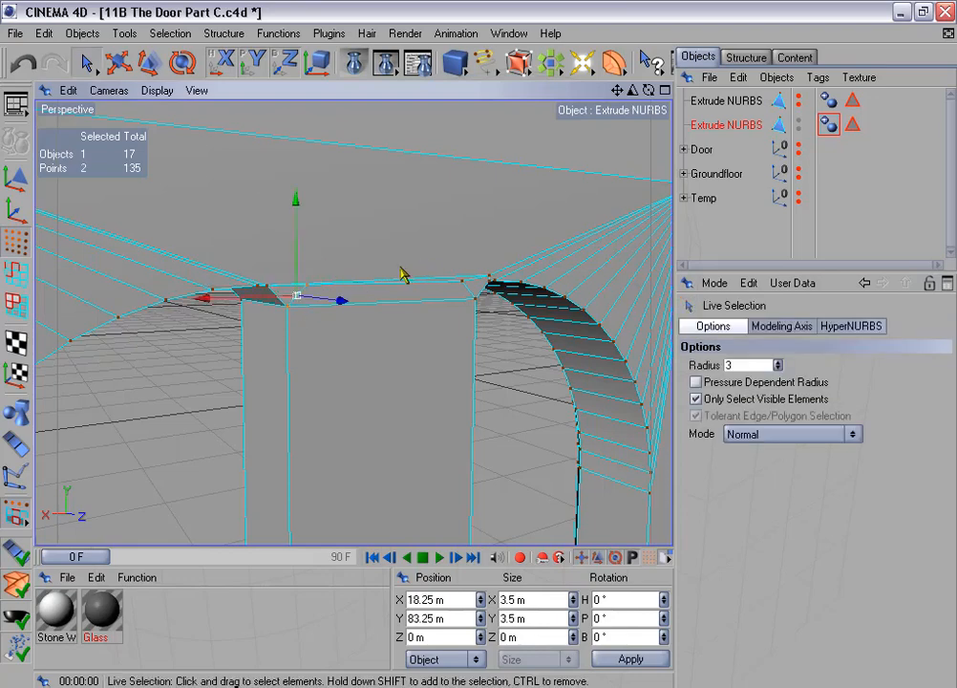
key(space)
click(287, 311)
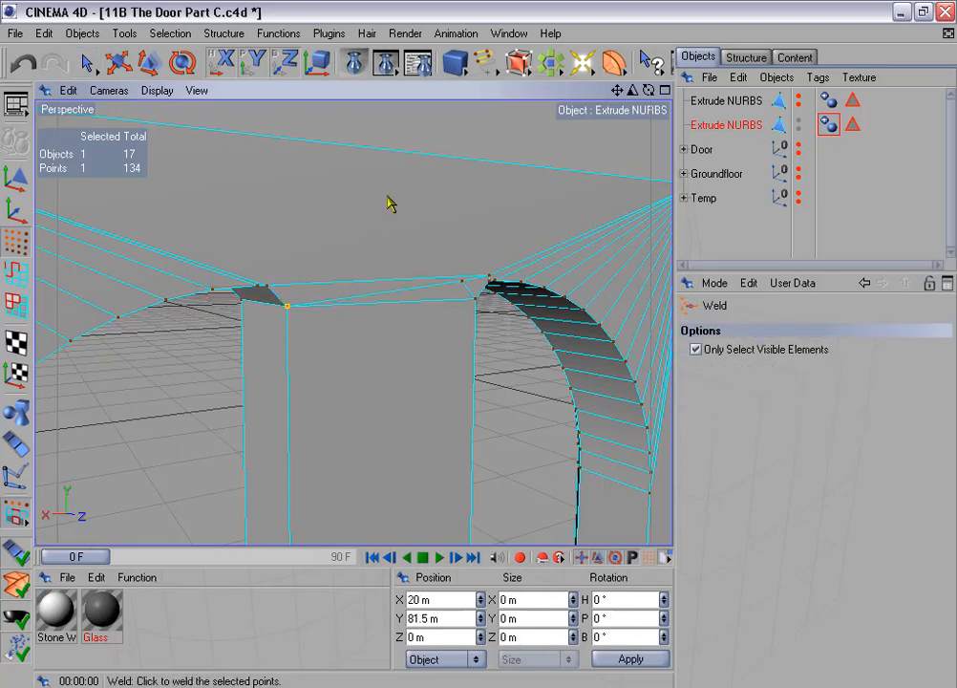
Weld the stray point above the middle post's negative-X upper corner onto the arch corner point at X -23.5 m, Y 85 m
alt+drag(388, 196, 277, 197)
alt+middle_drag(388, 197, 210, 185)
alt+drag(386, 197, 353, 197)
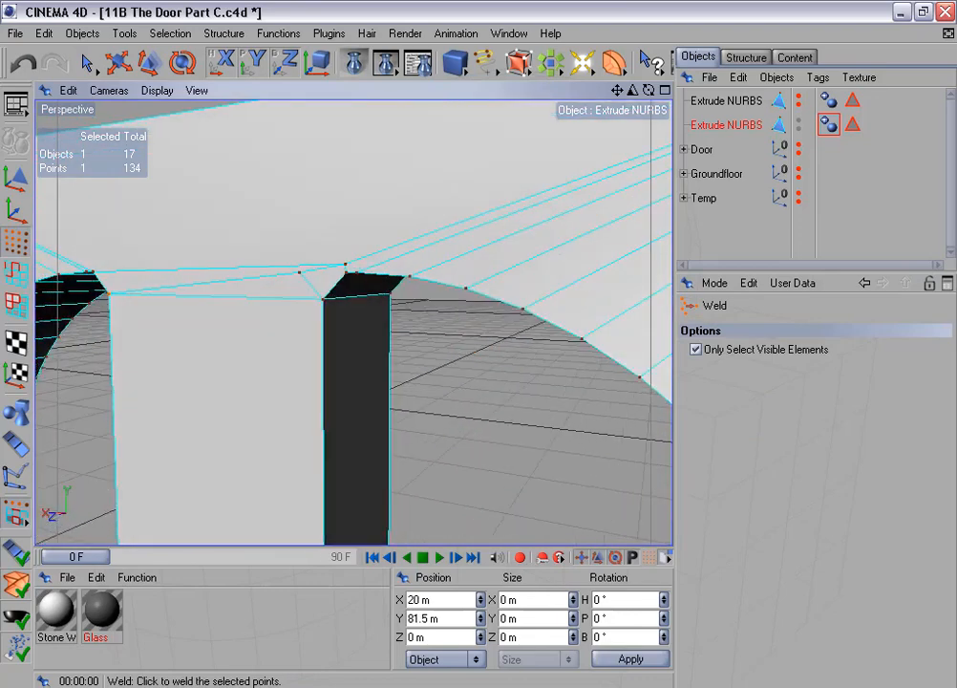
key(space)
click(348, 276)
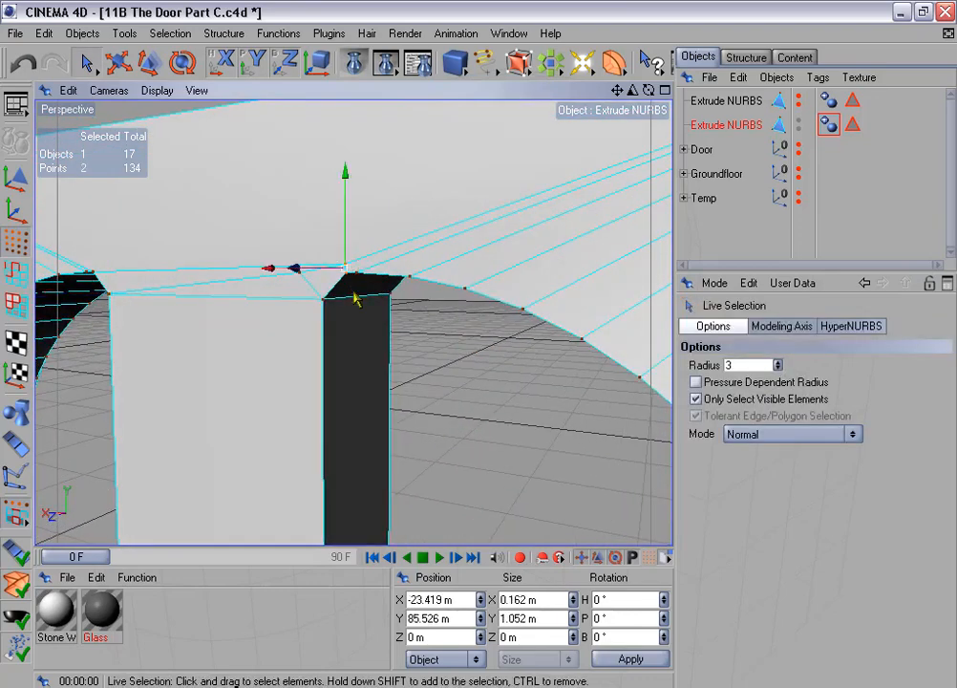
key(space)
click(345, 277)
key(space)
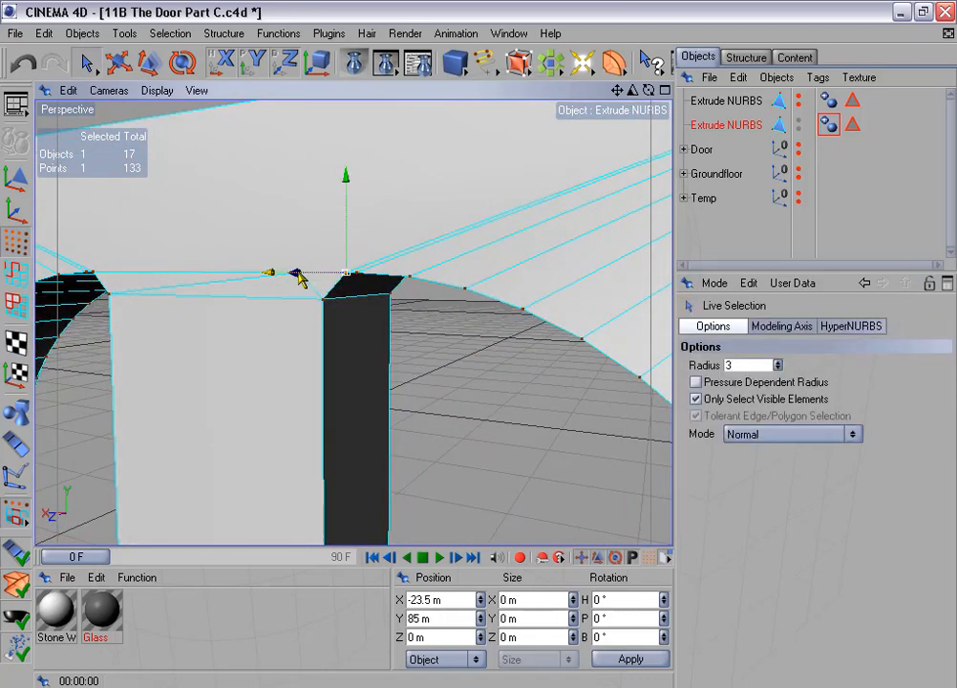
Weld the bevel point inside the middle post's negative-X upper corner onto the post's corner point at X -20 m, Y 81.5 m
alt+drag(470, 244, 411, 248)
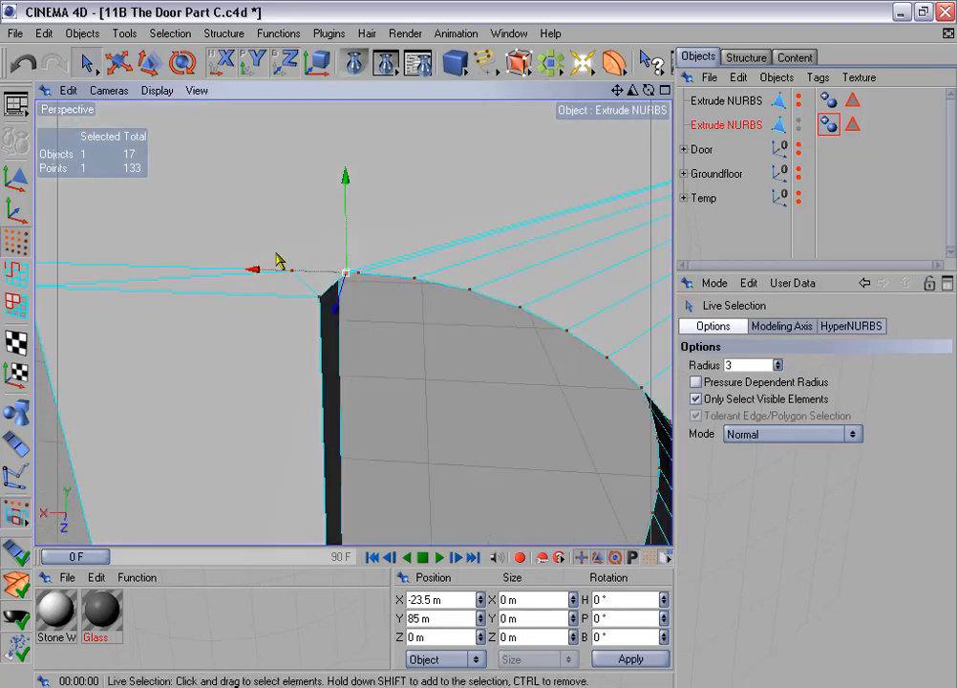
click(319, 298)
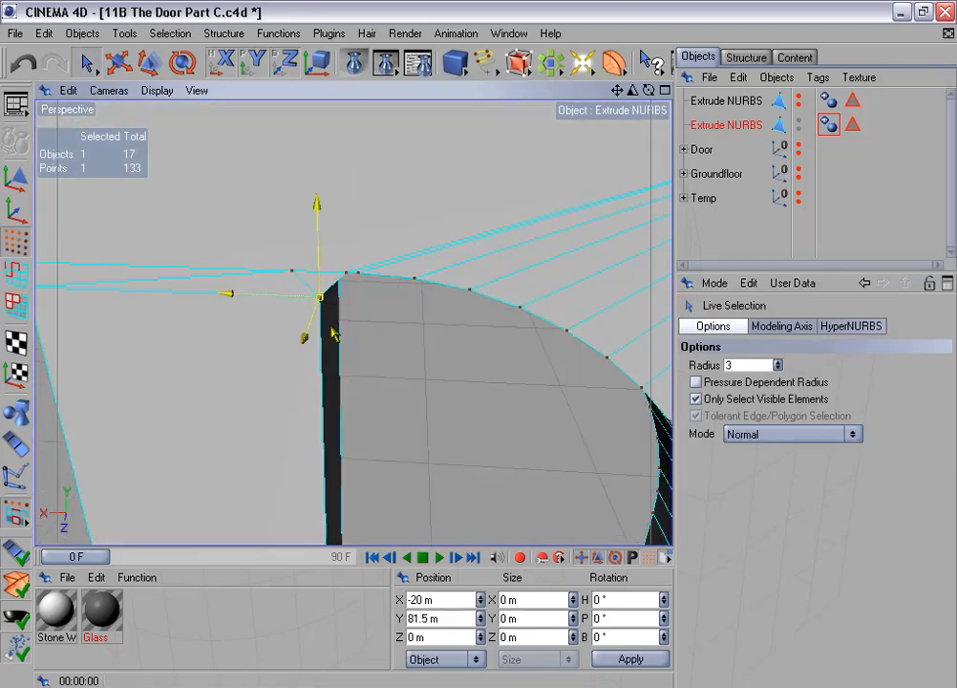
click(695, 399)
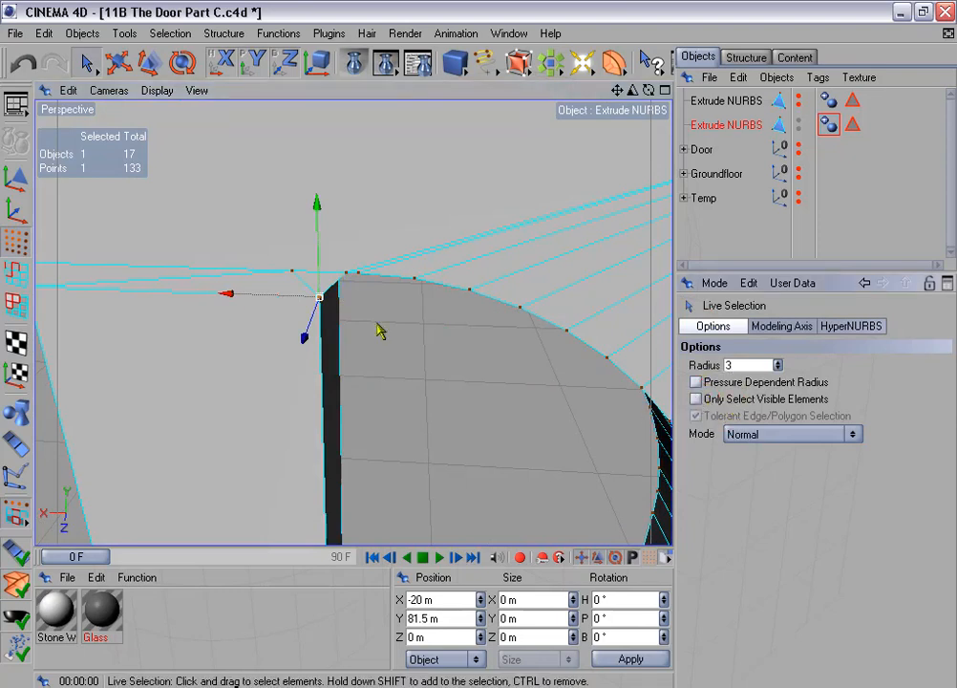
shift+click(293, 274)
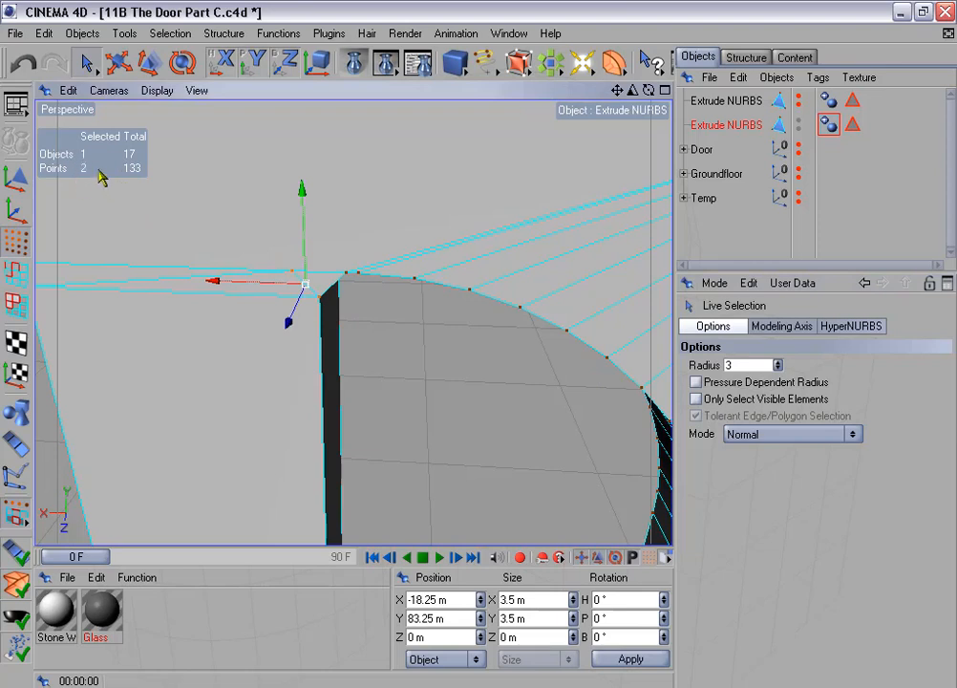
click(696, 400)
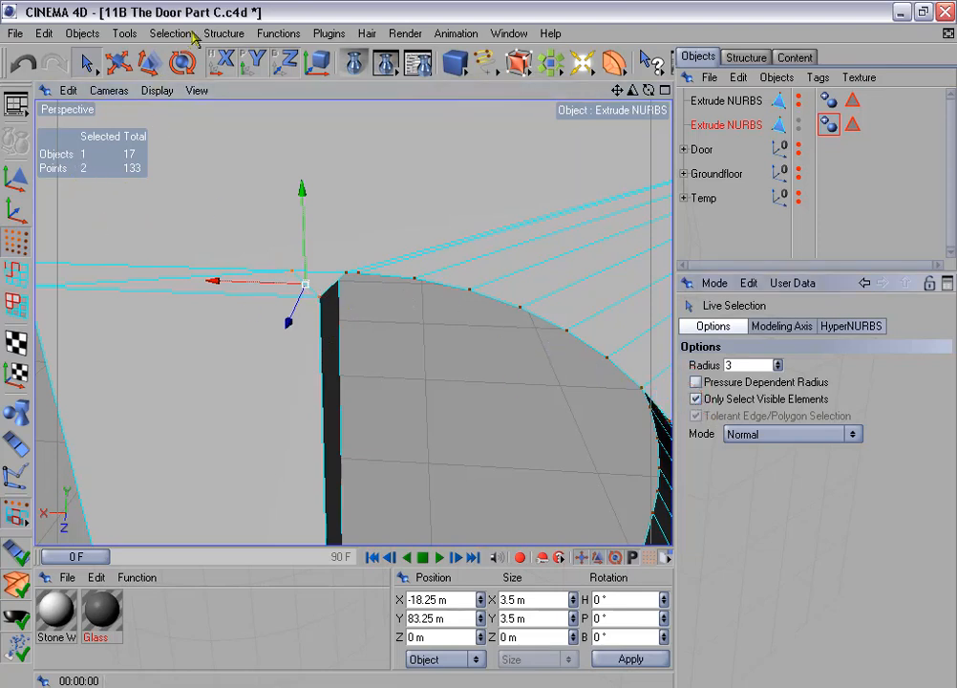
click(224, 33)
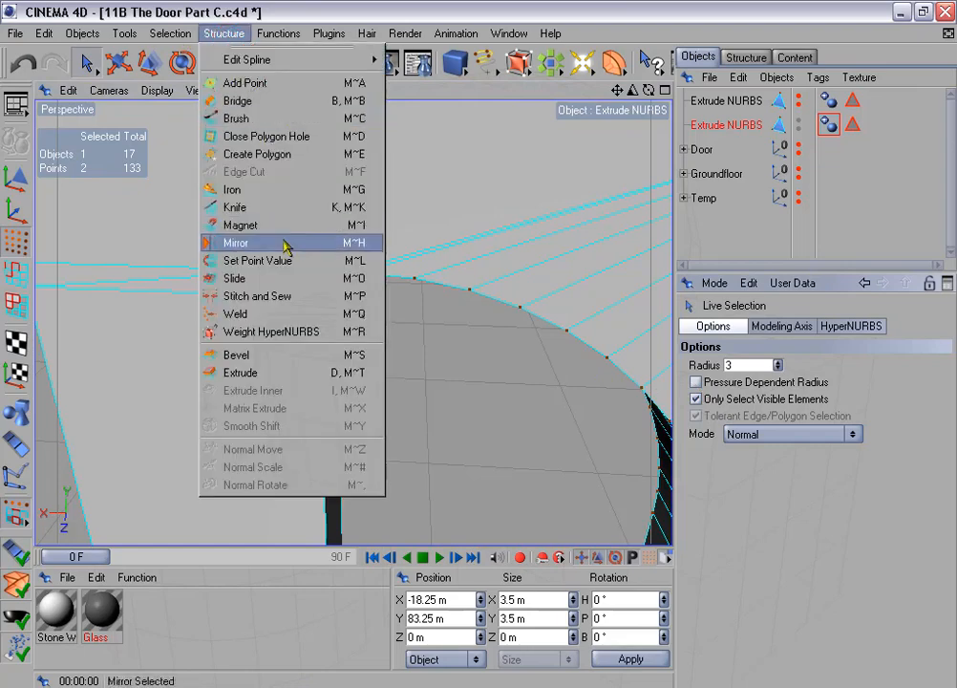
click(278, 314)
click(327, 274)
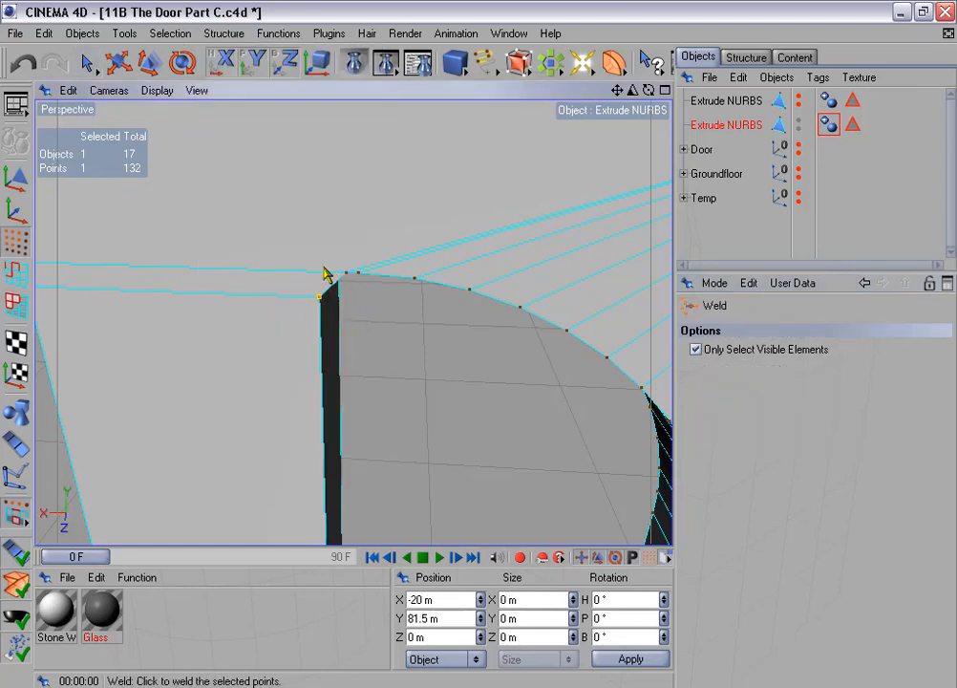
Examine the bevelled blade's welded corners, arches and frame from the front, the opposite side and a distance
scroll(326, 274, down, 5)
alt+drag(338, 312, 304, 199)
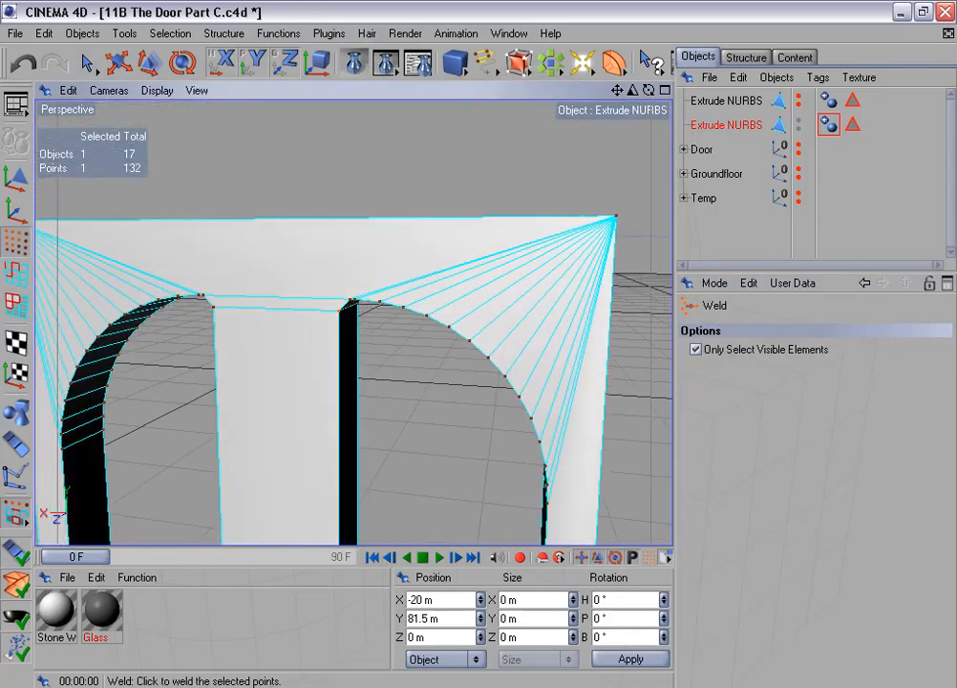
scroll(316, 189, up, 5)
alt+drag(477, 344, 295, 183)
scroll(338, 170, down, 7)
scroll(338, 170, down, 2)
mouse_move(275, 260)
alt+mouse_down()
mouse_move(272, 244)
mouse_move(274, 259)
alt+mouse_up()
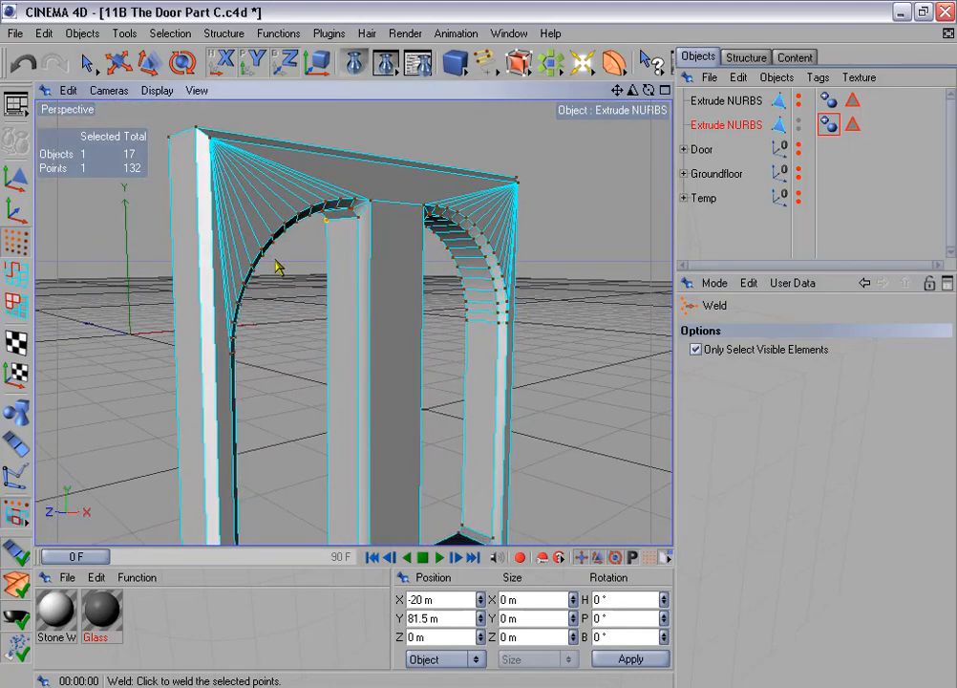
scroll(275, 259, down, 6)
alt+drag(349, 284, 432, 304)
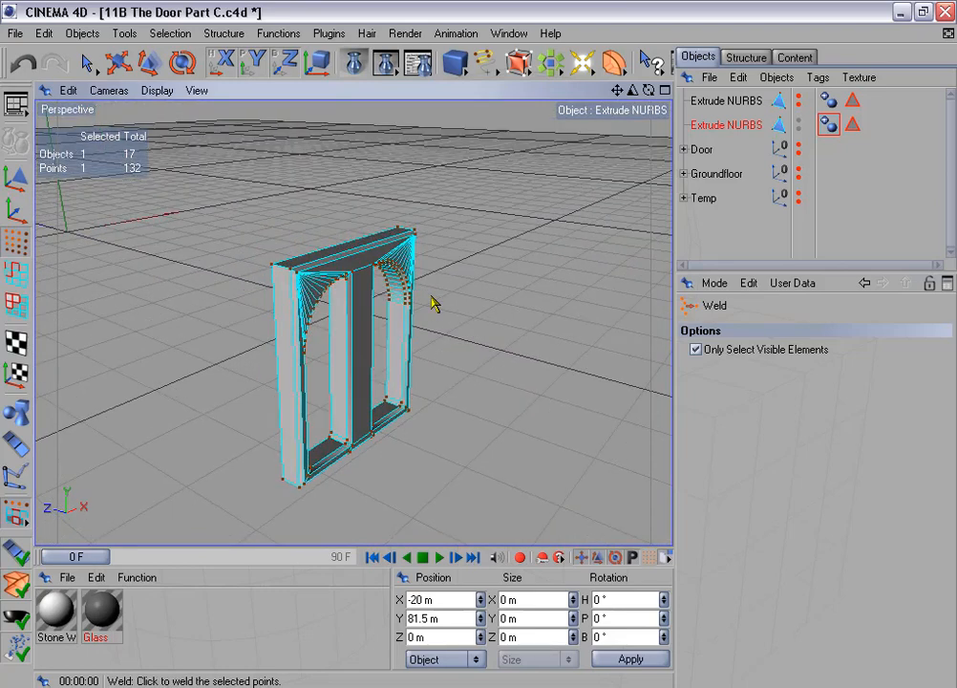
Delete the bevelled blade and make the remaining flat Extrude NURBS blade visible again
click(718, 127)
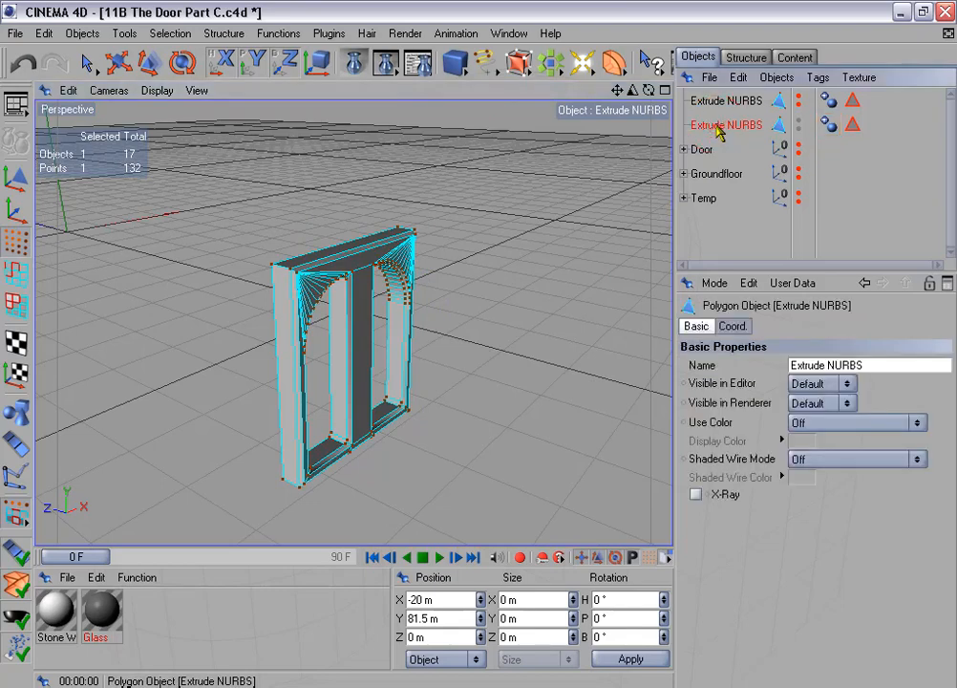
key(Delete)
click(724, 101)
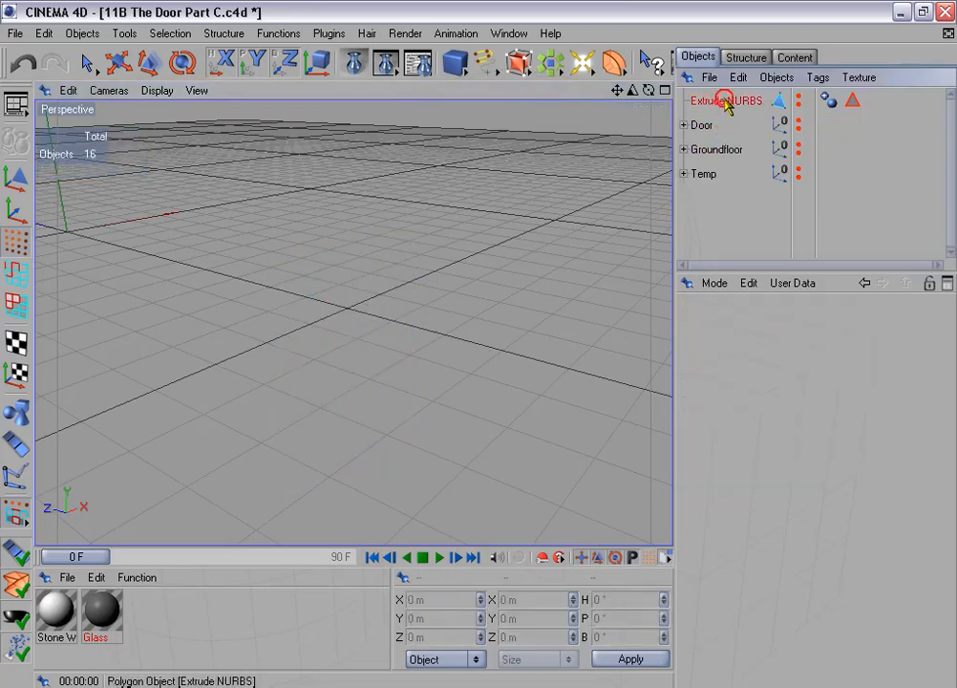
click(799, 96)
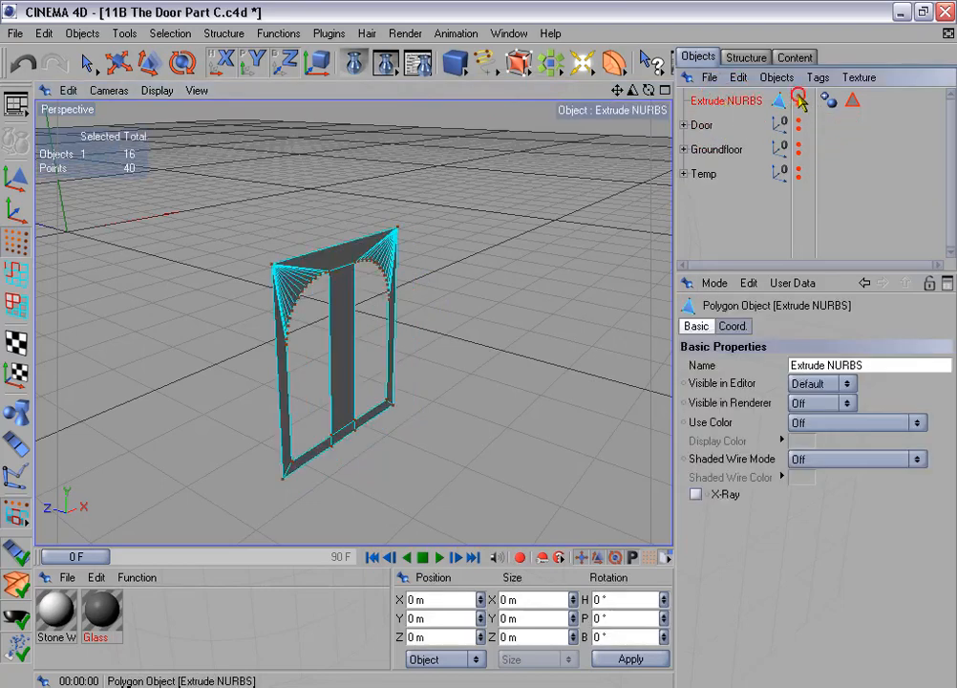
Remove the C1 polygon selection tag from the flat blade and rename the object as Door Blade
click(852, 102)
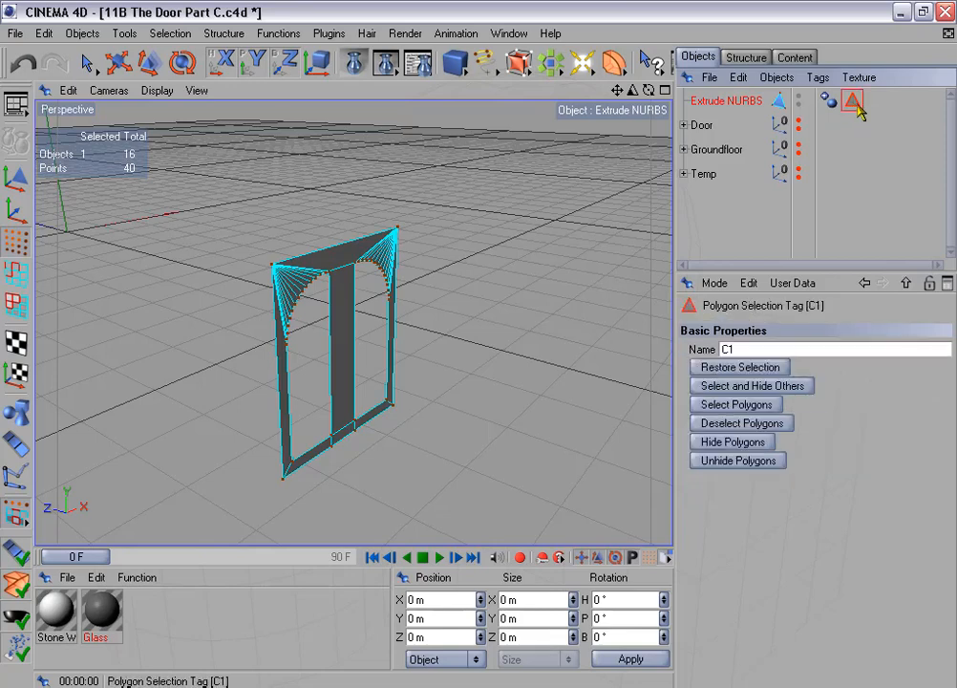
key(Delete)
double_click(731, 100)
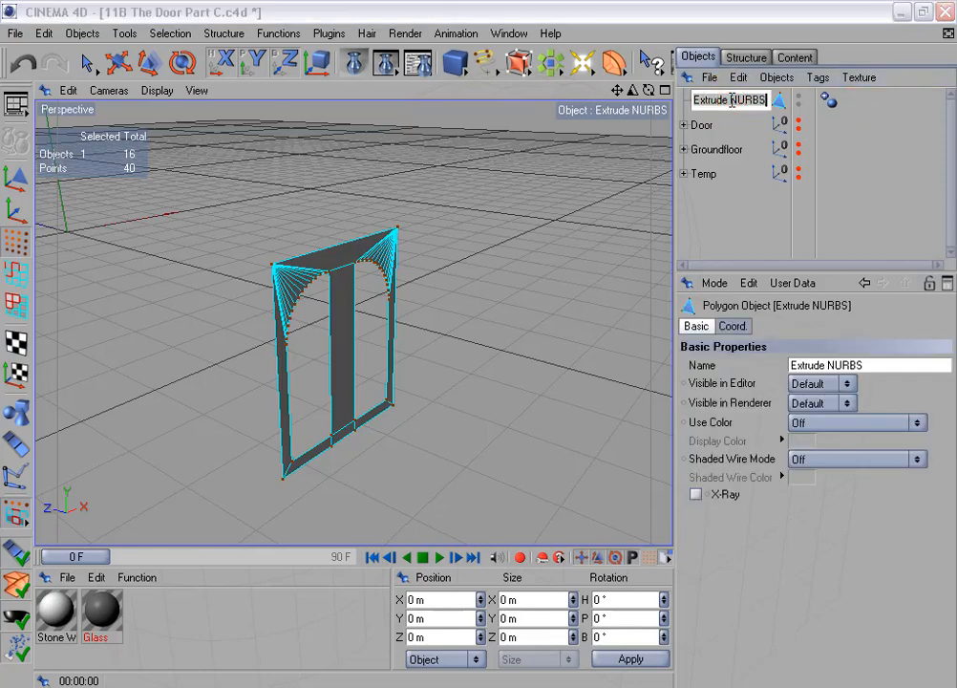
text(Door B)
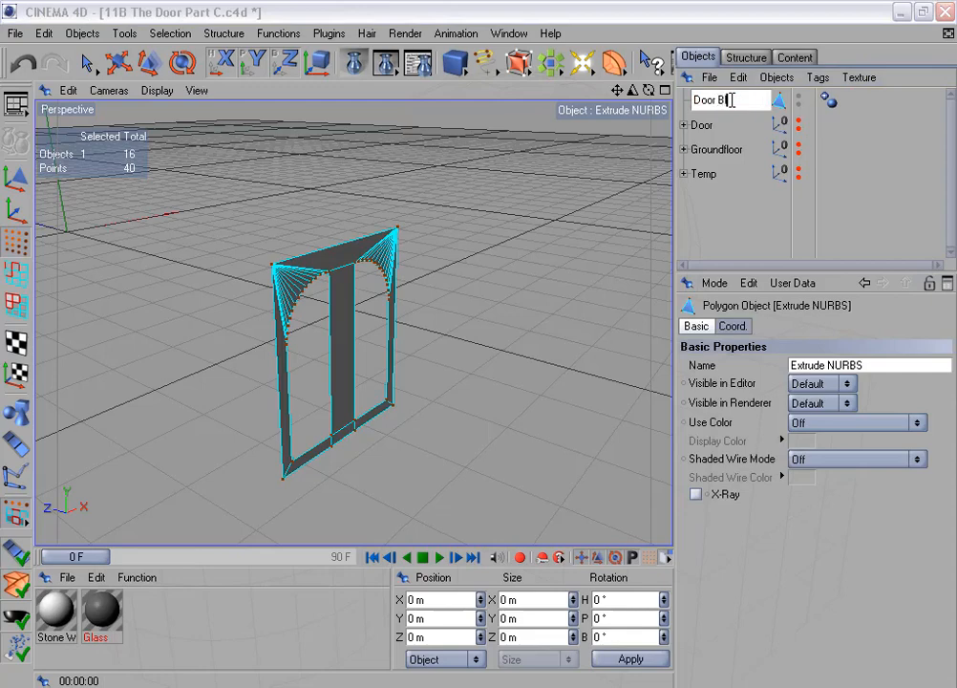
text(ad)
key(Return)
double_click(726, 100)
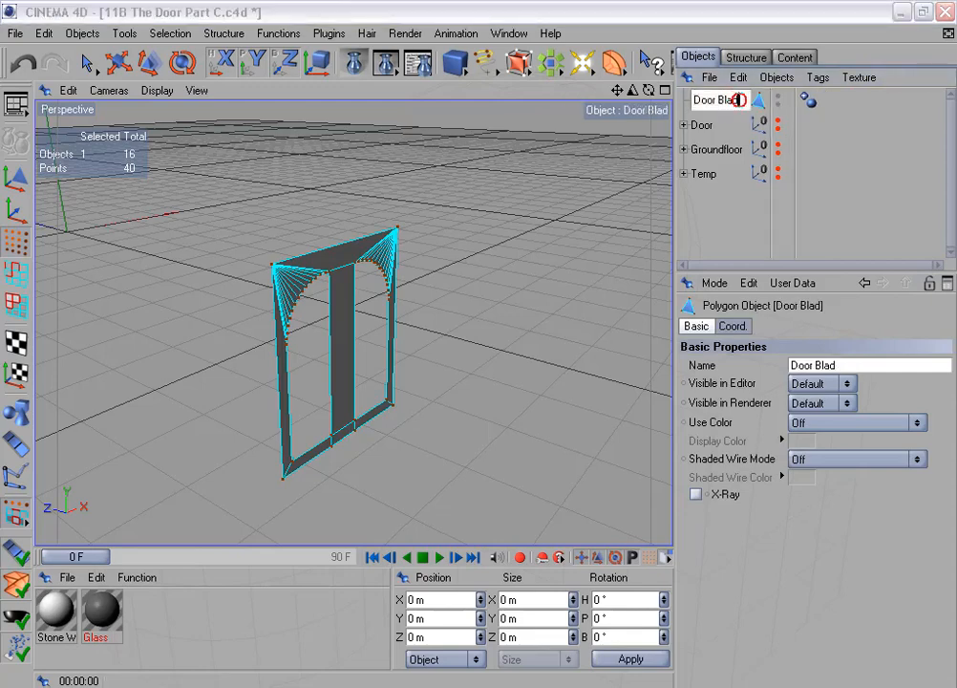
click(733, 103)
text(e)
click(727, 203)
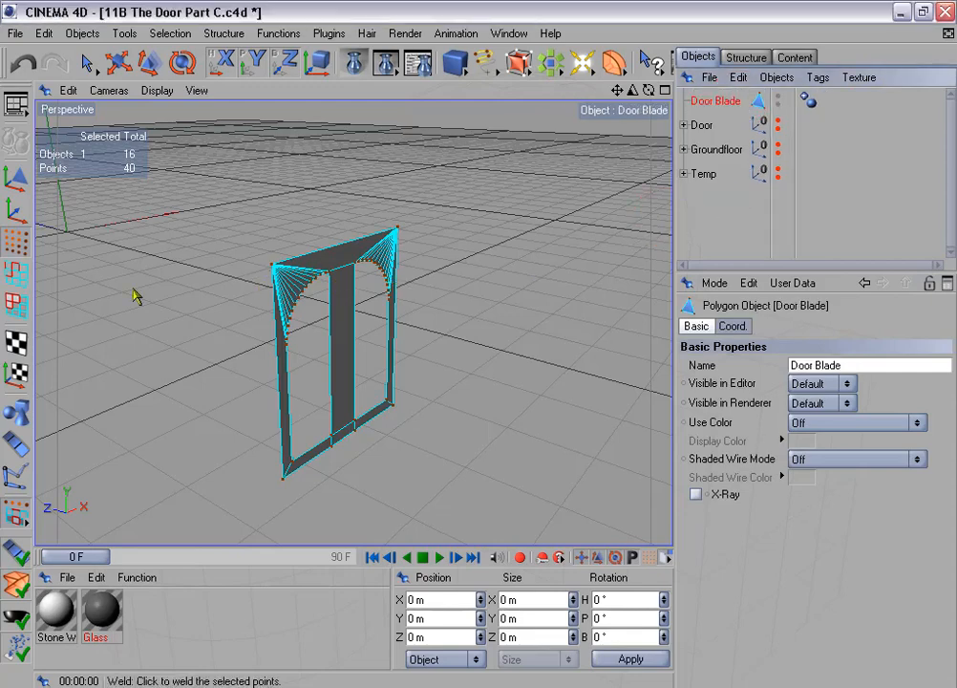
Extrude all Door Blade polygons with an offset of -3.5 m and caps created, and preview-render the solid blade
click(16, 305)
alt+drag(84, 299, 312, 211)
mouse_move(633, 91)
mouse_down()
mouse_move(478, 346)
mouse_move(642, 75)
mouse_up()
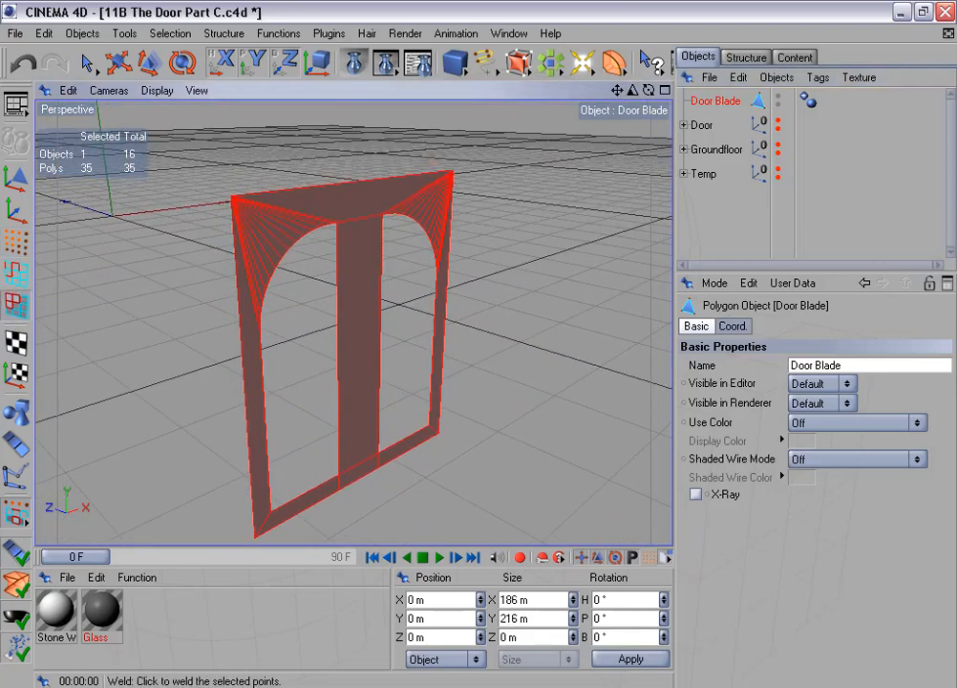
right_click(508, 328)
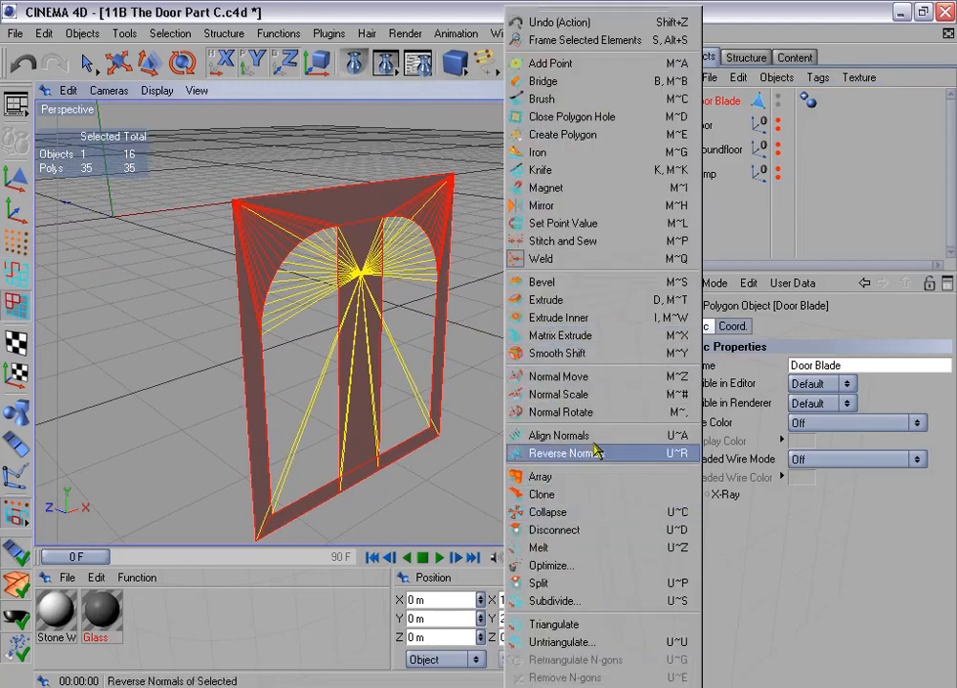
click(604, 302)
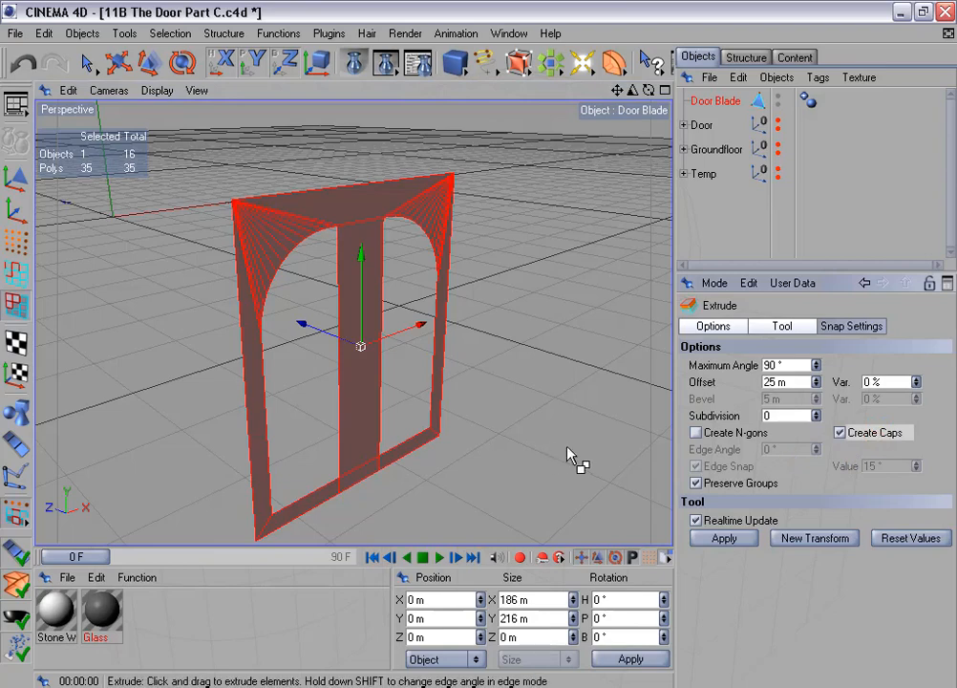
drag(572, 451, 554, 470)
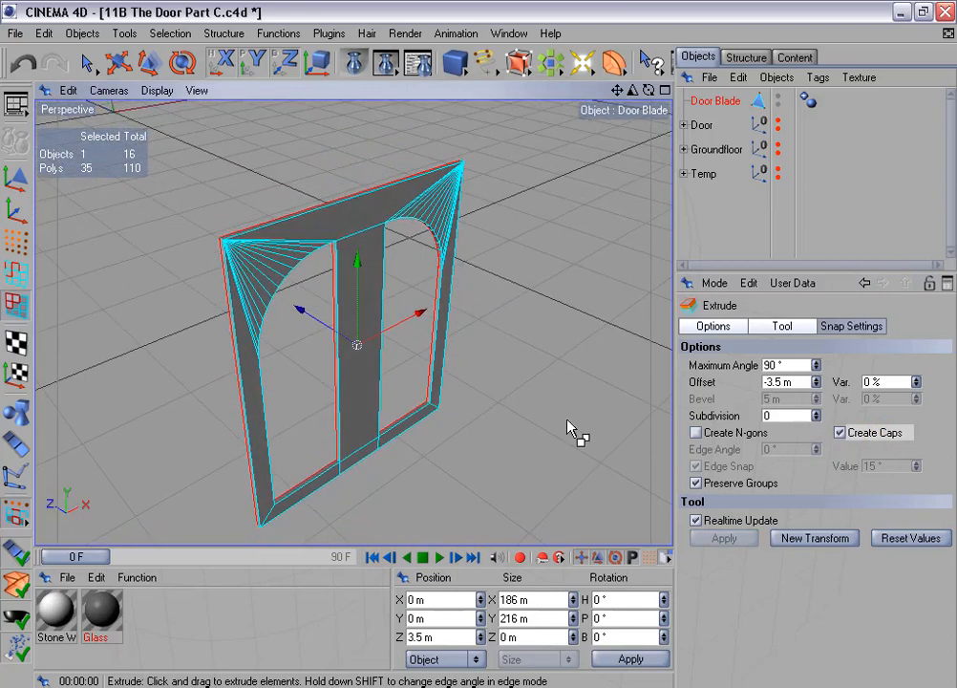
key(ctrl+r)
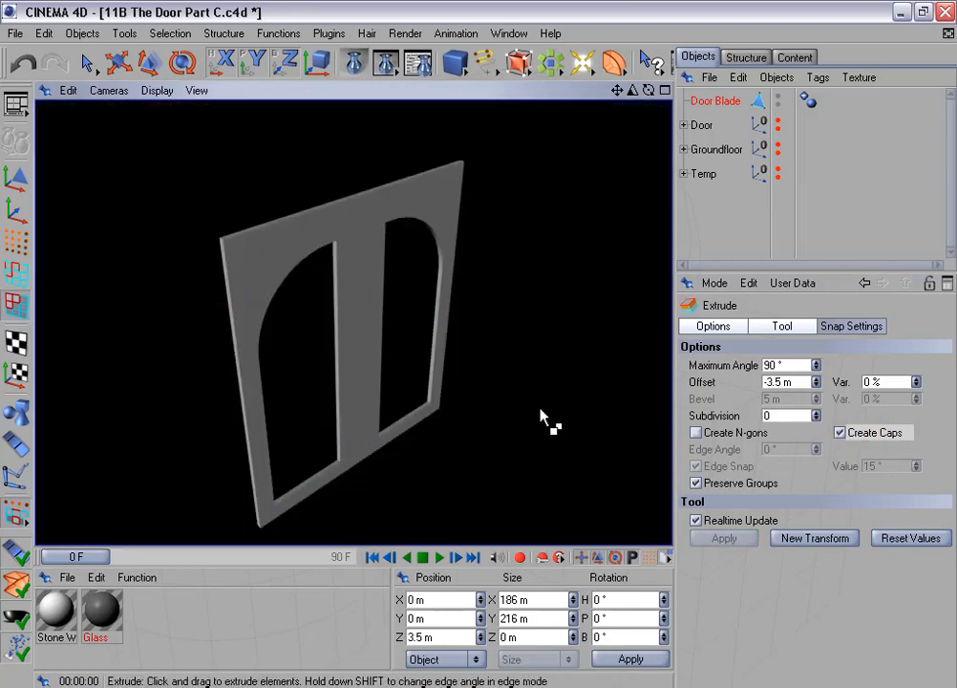
alt+drag(479, 344, 547, 342)
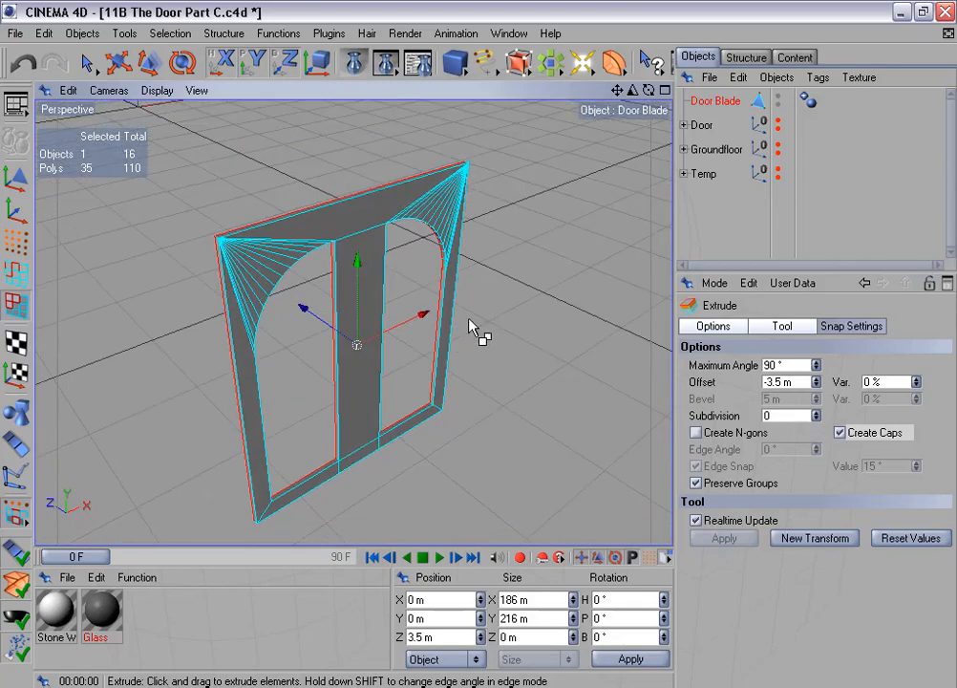
Select all polygons of the extruded Door Blade and reverse their normals
key(ctrl+a)
alt+drag(508, 331, 566, 282)
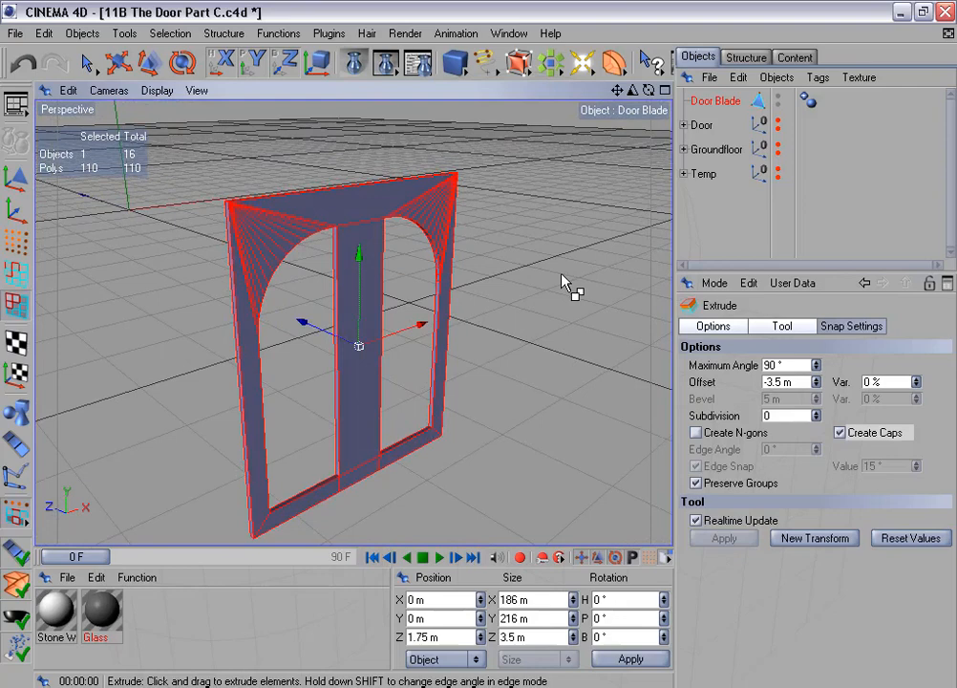
click(280, 33)
click(384, 267)
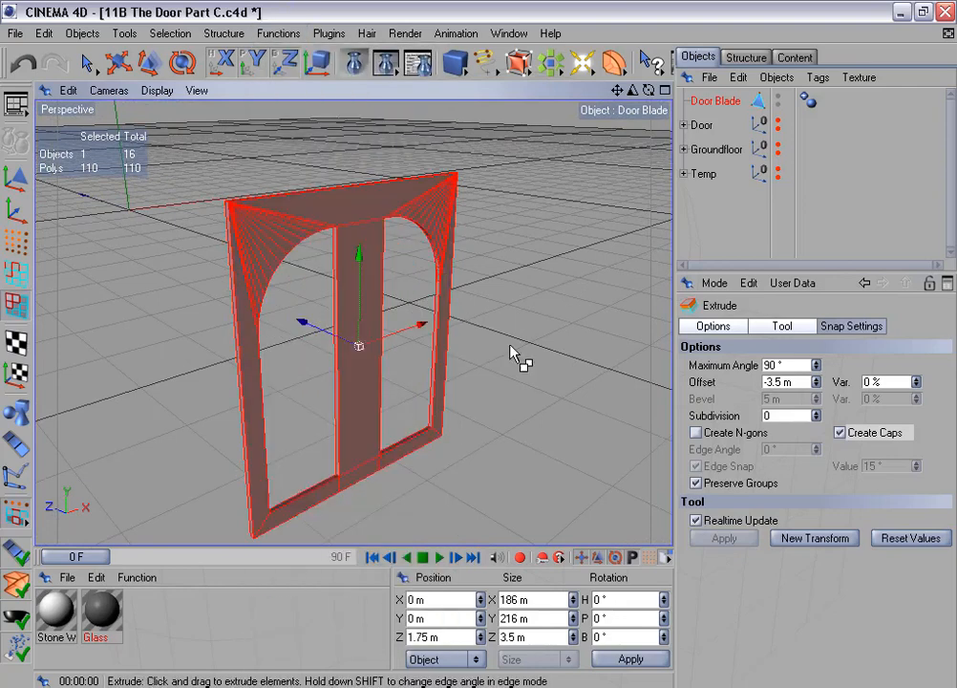
Loop-select the narrow polygon strip around the Door Blade's outer perimeter and delete it
alt+drag(518, 357, 459, 402)
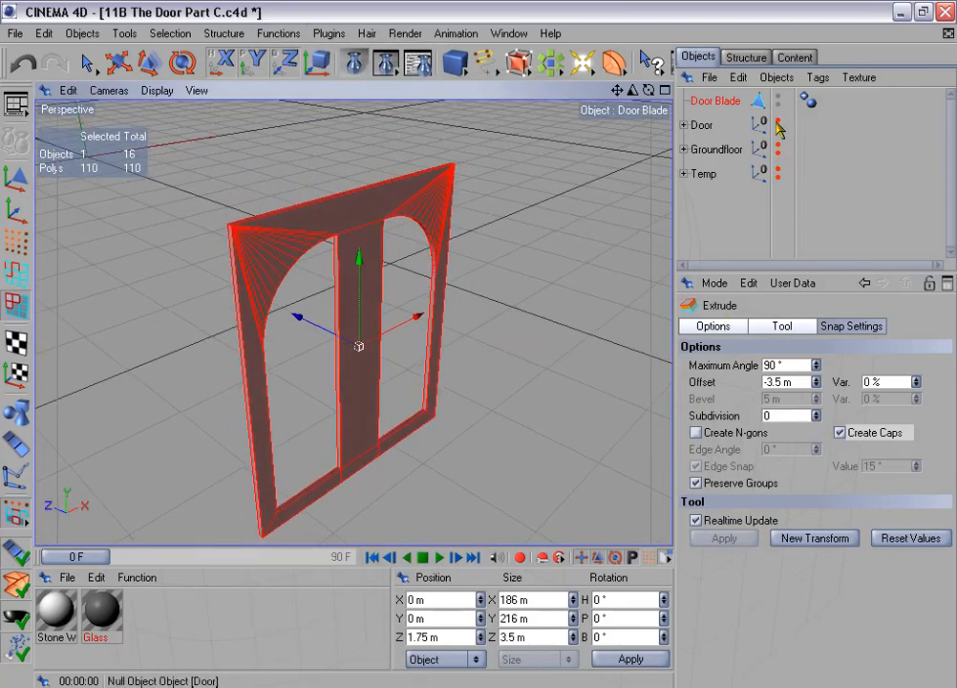
alt+drag(517, 306, 449, 310)
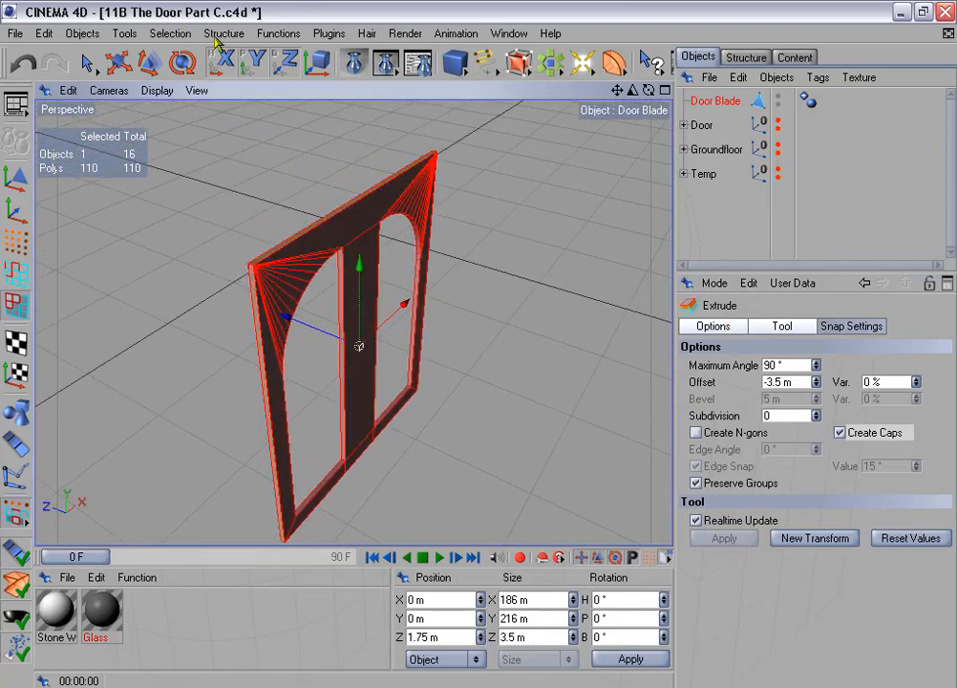
click(170, 32)
click(225, 153)
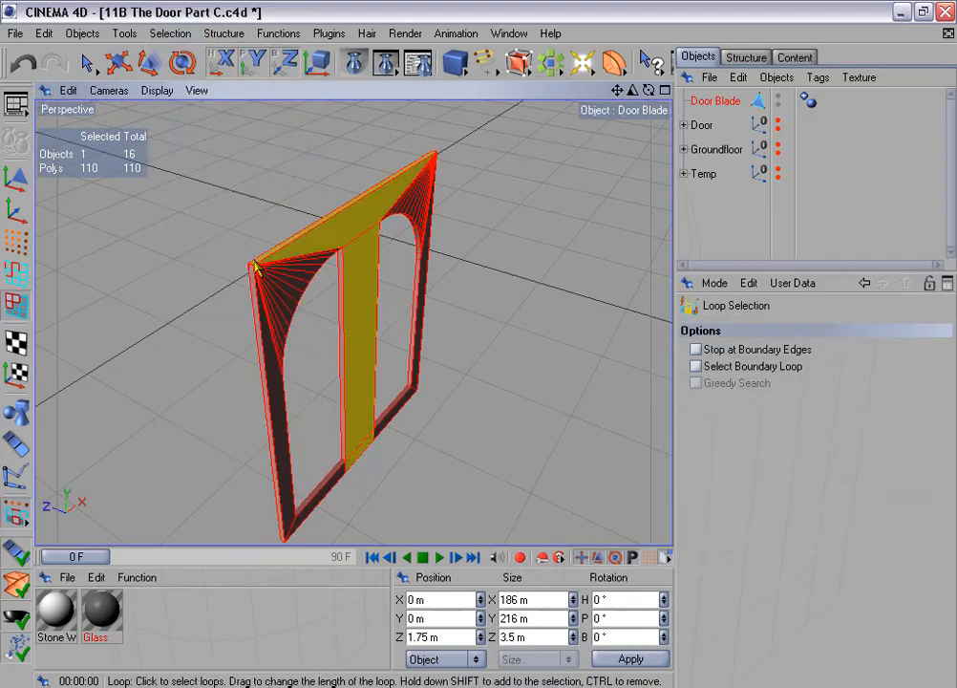
alt+drag(292, 323, 333, 347)
scroll(291, 321, up, 3)
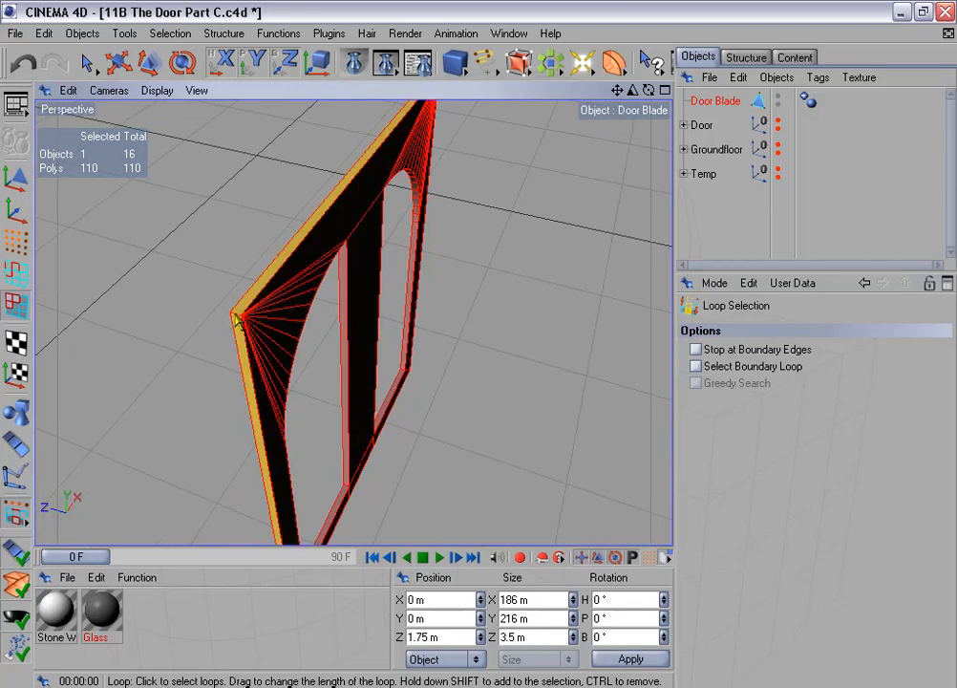
drag(238, 316, 306, 331)
key(Delete)
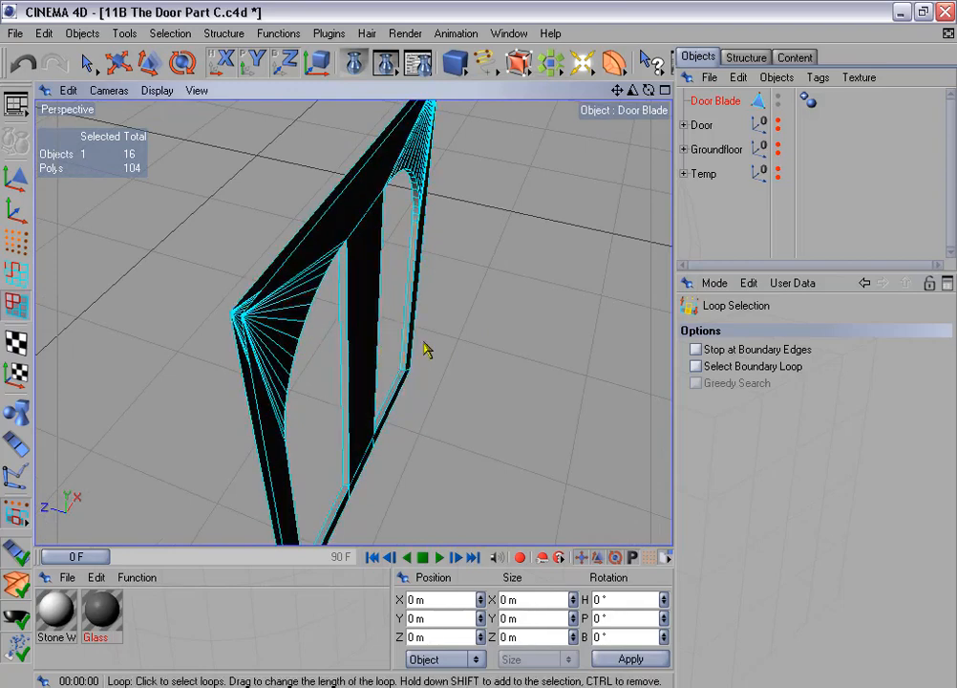
Loop-select the inner side polygons of both arched openings in the Door Blade and split them off as a separate object
alt+drag(502, 268, 515, 313)
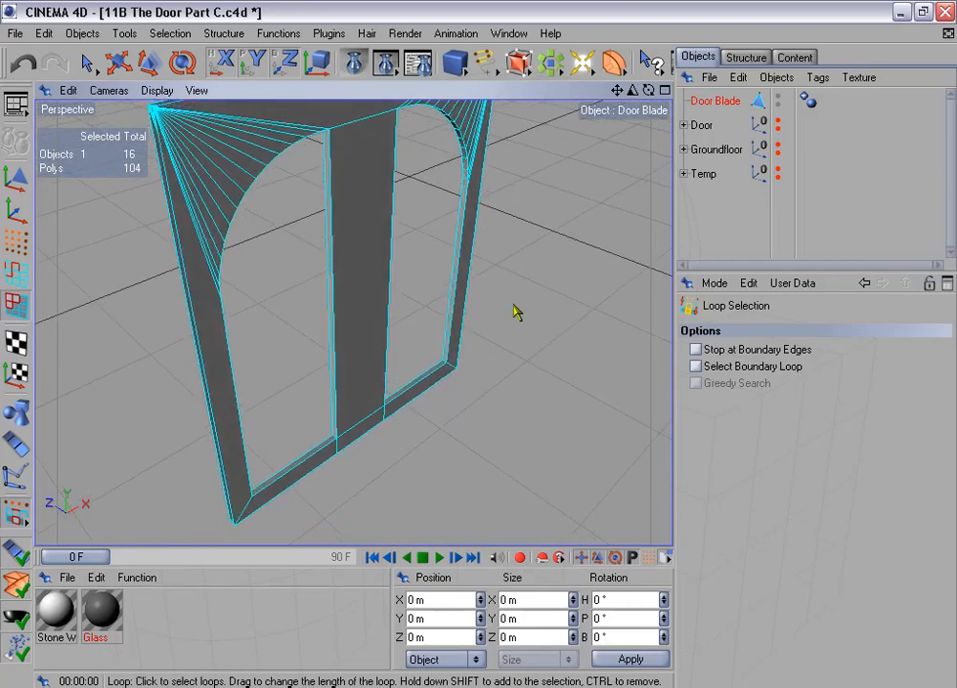
click(335, 443)
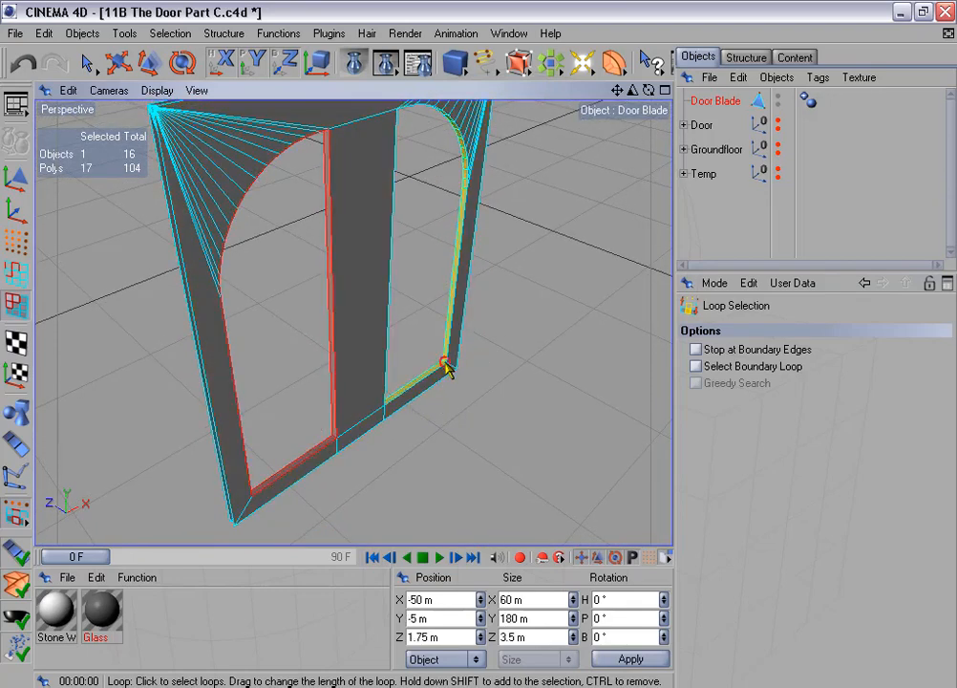
shift+click(445, 365)
right_click(446, 365)
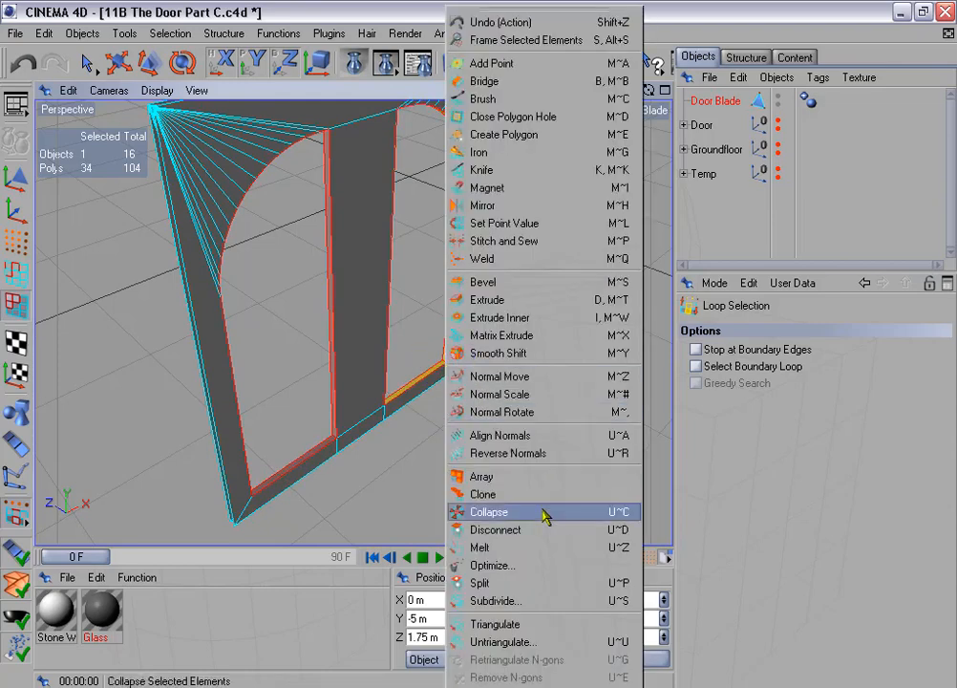
click(524, 579)
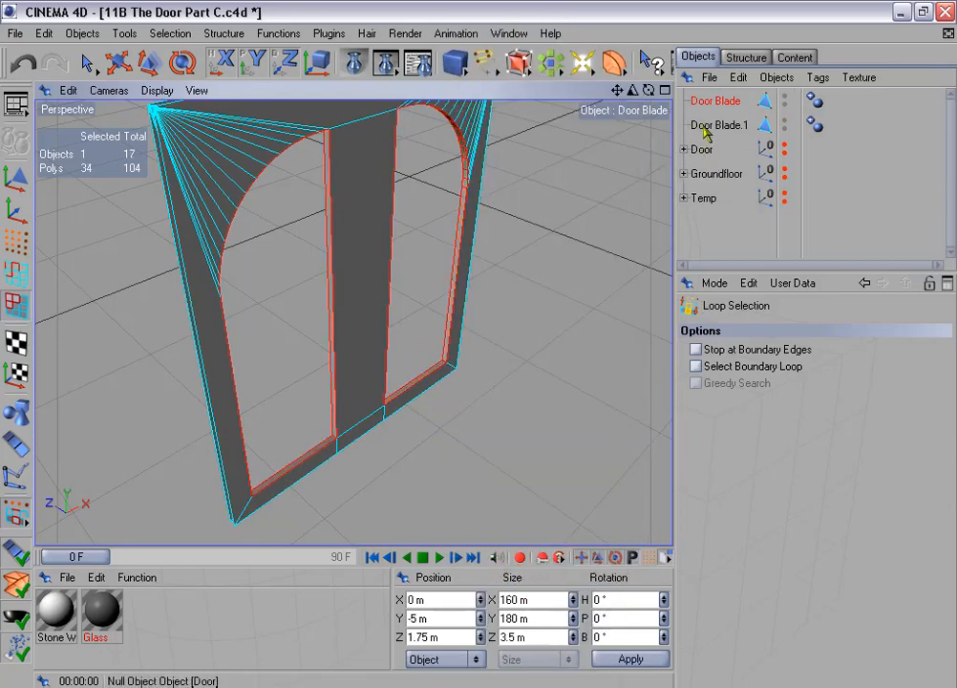
Rename the split-off Door Blade.1 object to Door Window Frame
double_click(734, 126)
drag(721, 126, 755, 128)
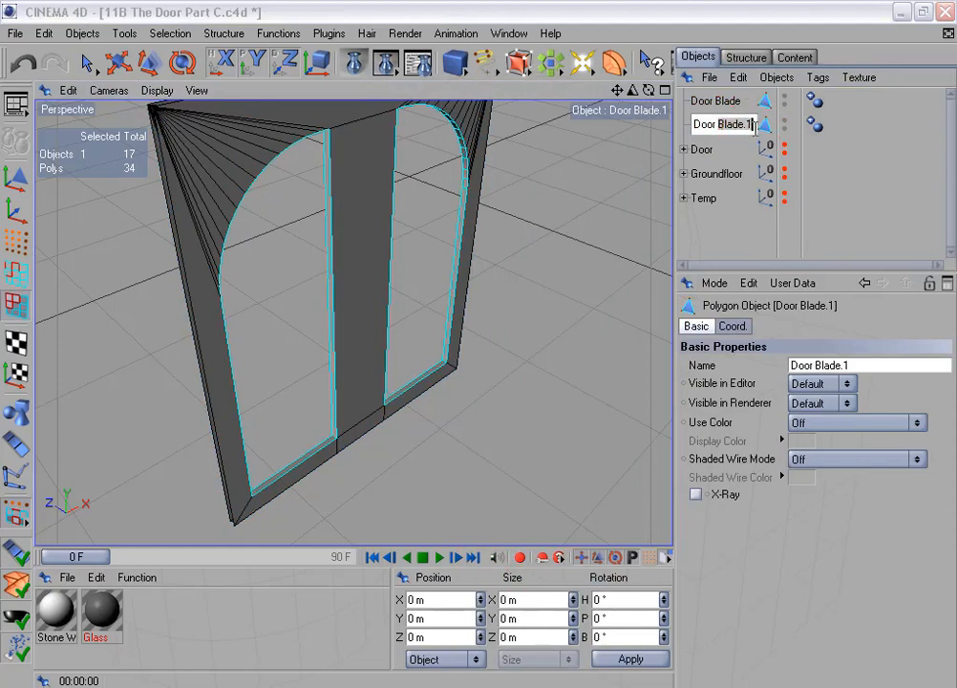
text(Window Frame)
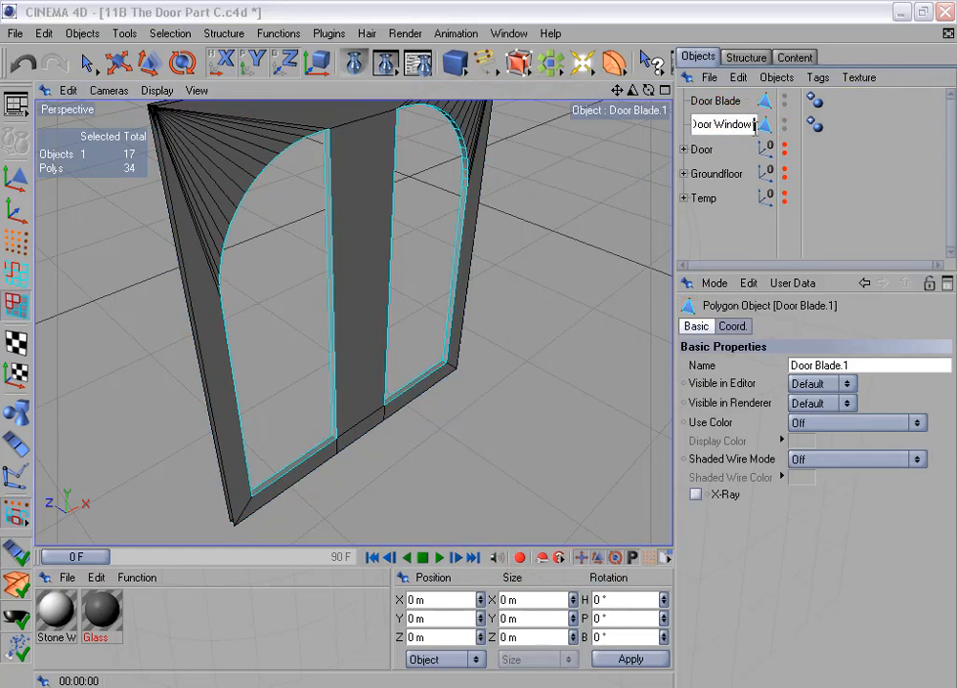
key(Return)
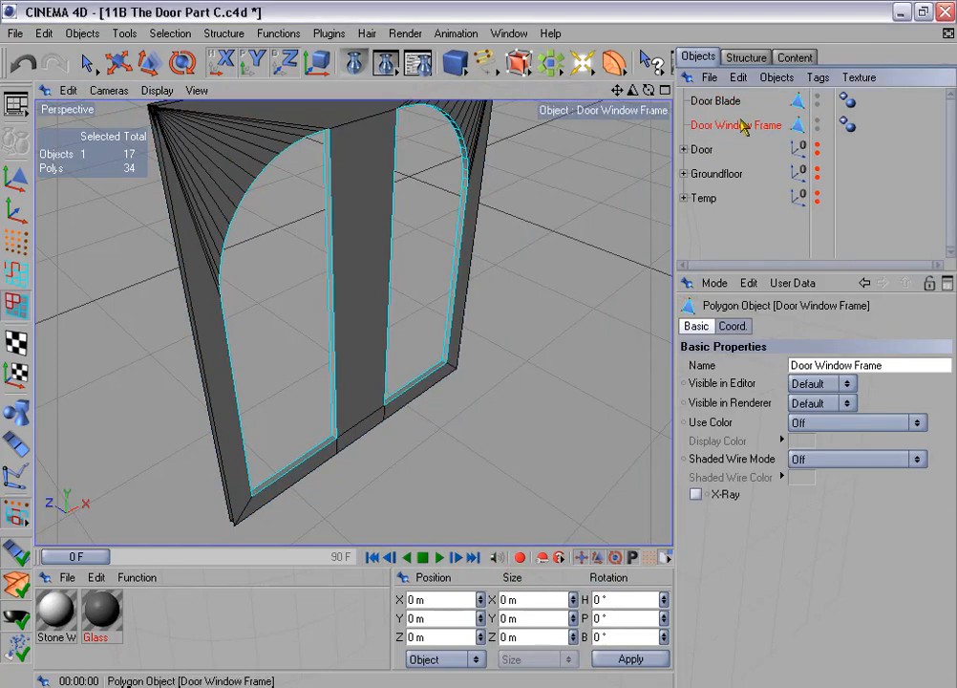
Unhide the Door group in both the editor and the renderer to show it around the door blade
click(818, 146)
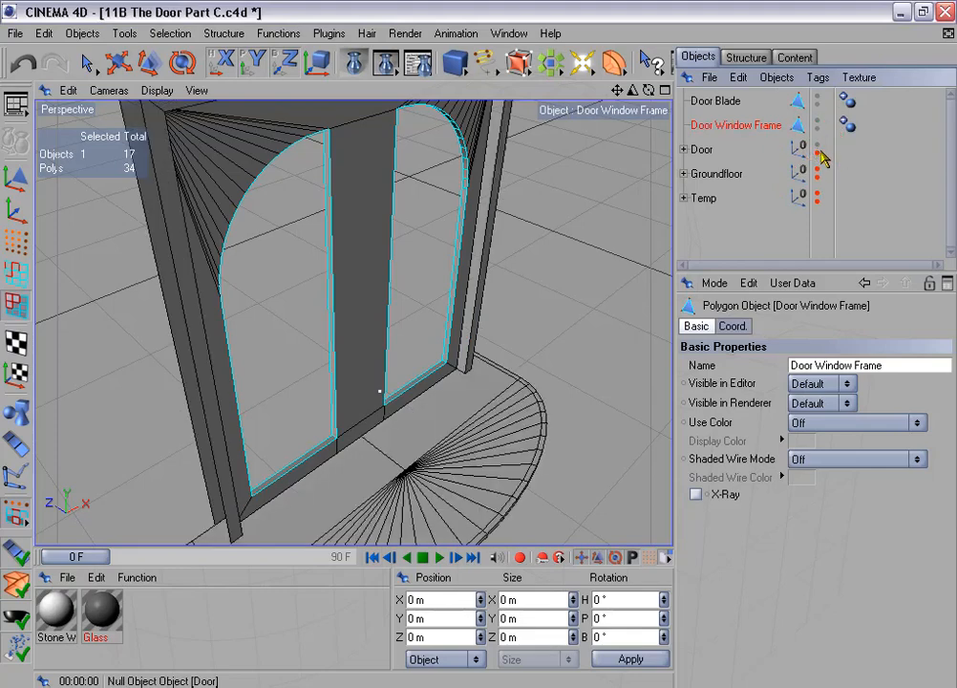
scroll(478, 250, down, 6)
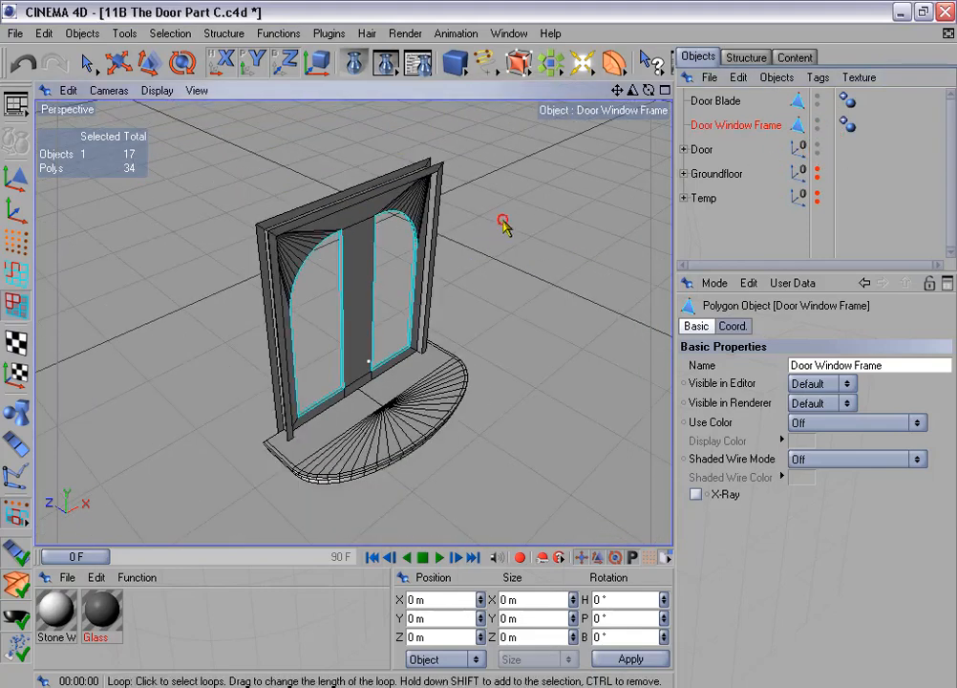
scroll(496, 277, up, 3)
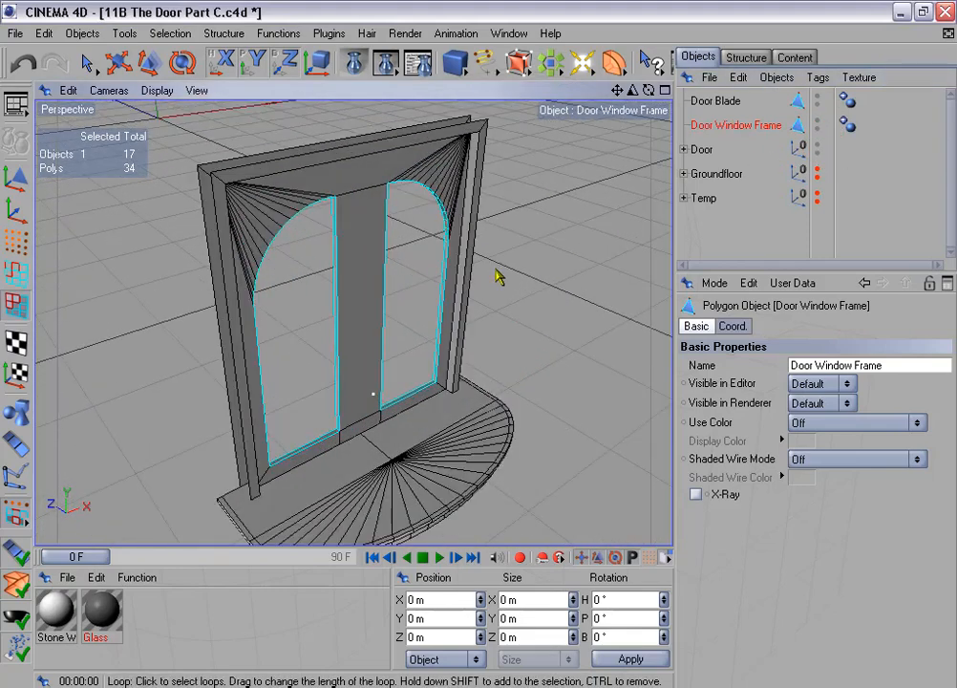